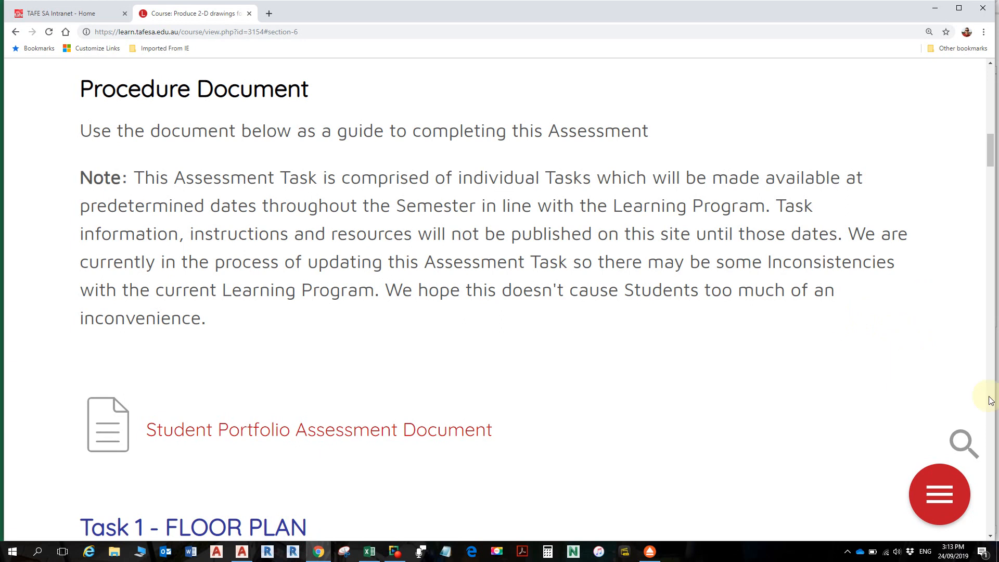
- Check the October 2019 dates in the system calendar and close it
click(948, 551)
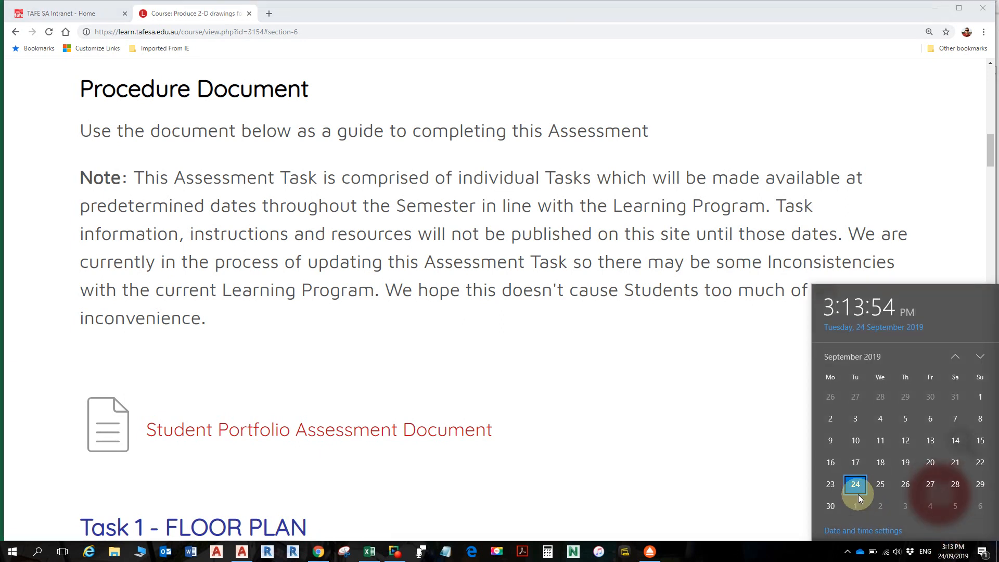
scroll(859, 506, down, 1)
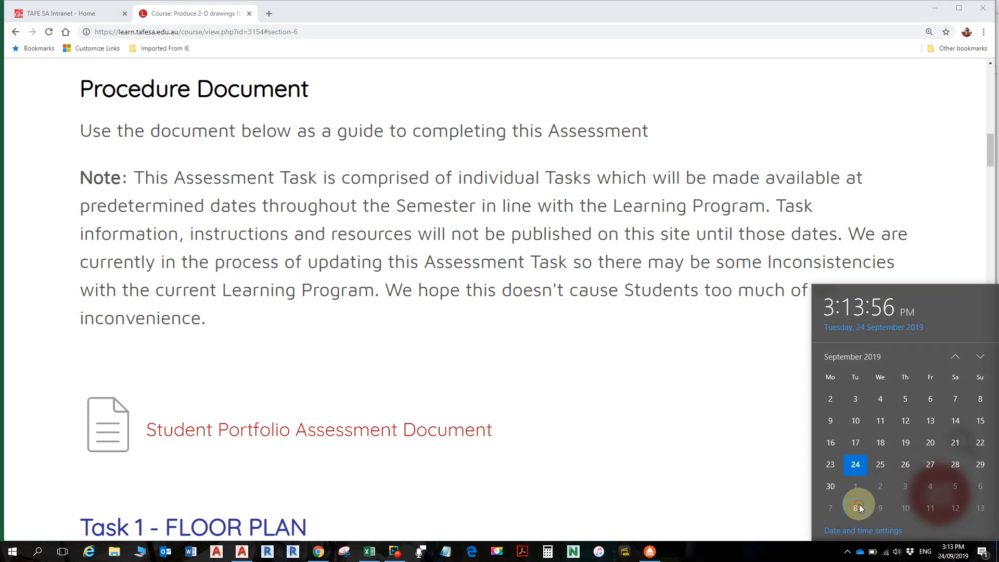
scroll(862, 508, down, 2)
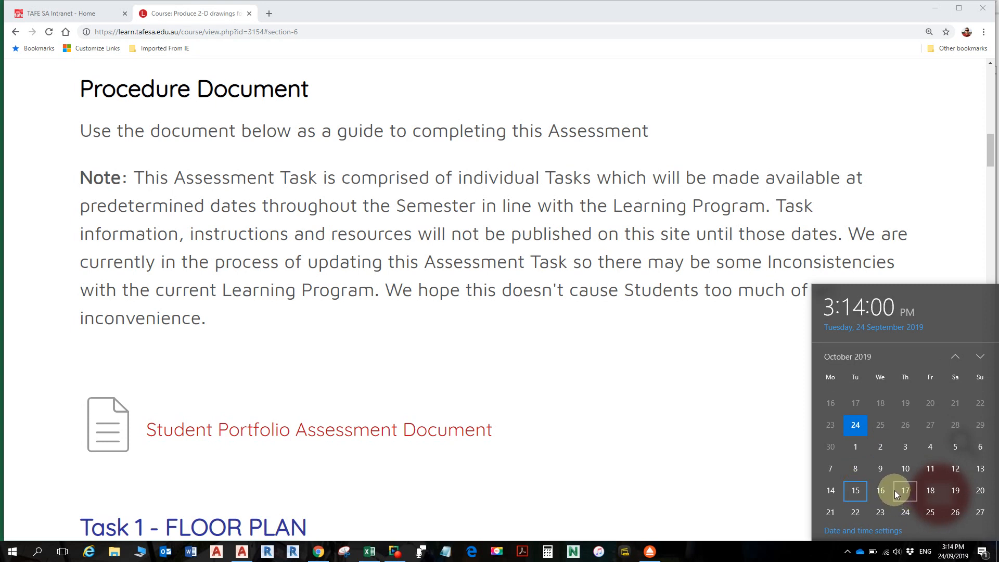
click(639, 379)
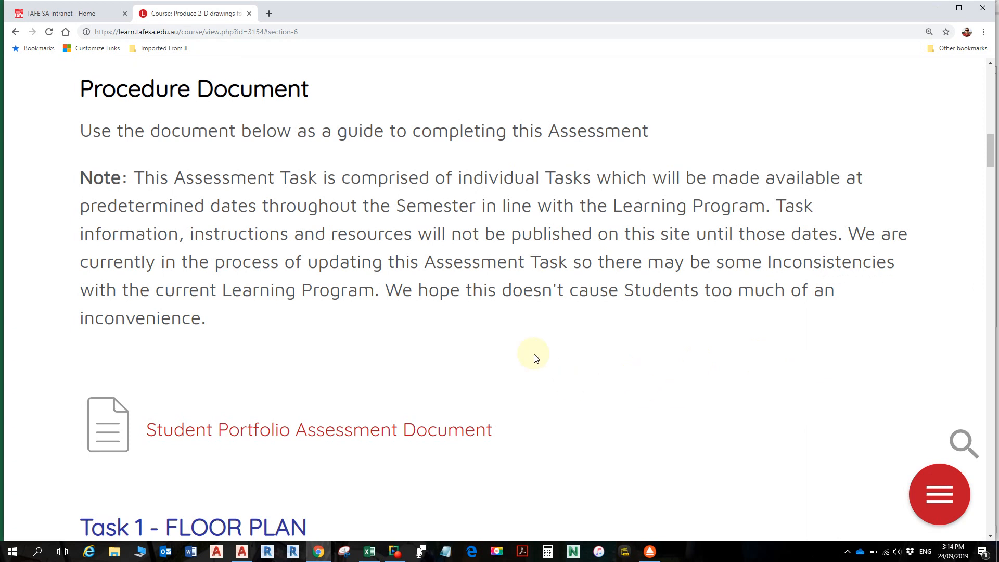
- Download the Student Portfolio Assessment Document from the course page and open it in Word
scroll(533, 354, down, 2)
scroll(539, 411, down, 4)
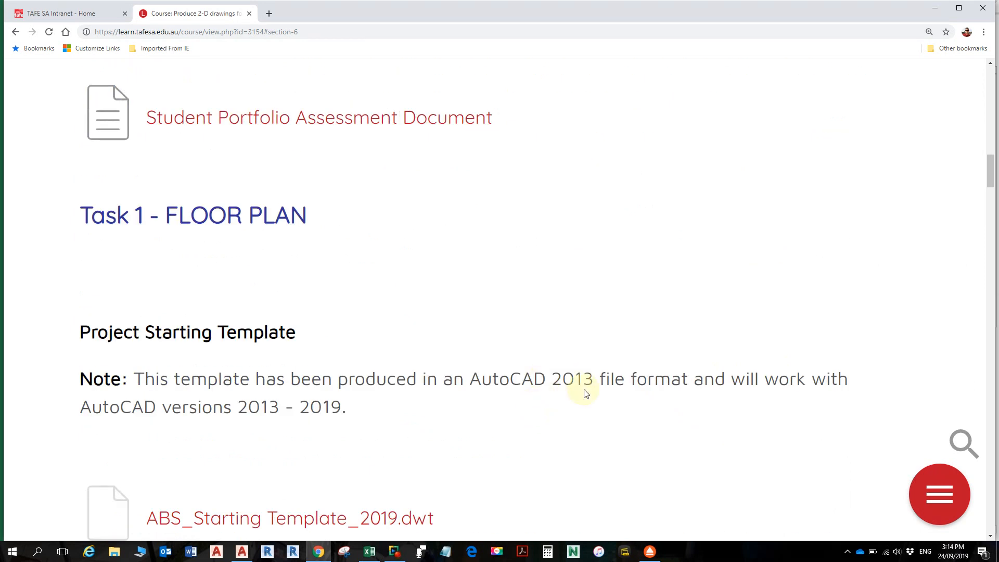
scroll(349, 234, down, 1)
scroll(339, 260, up, 4)
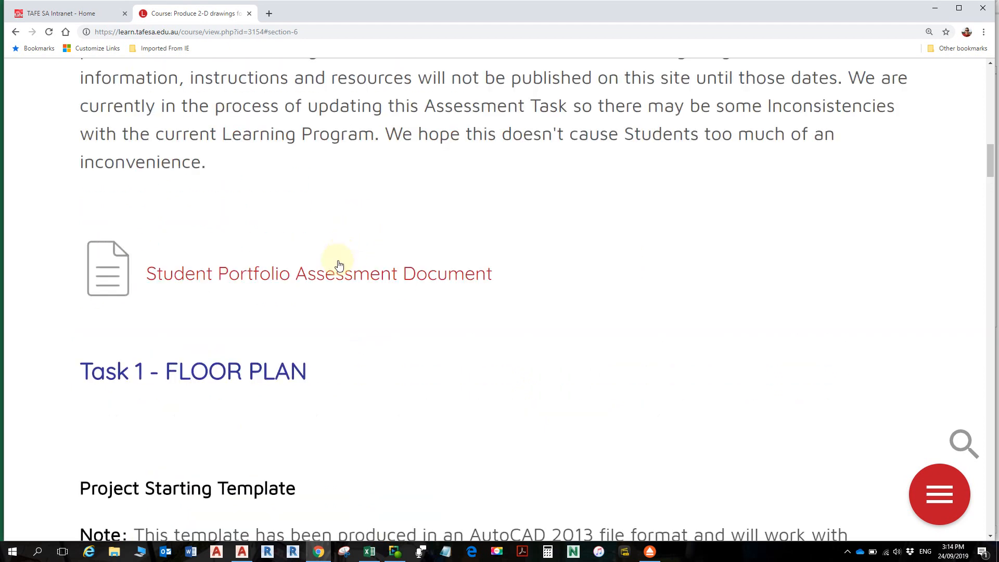
scroll(339, 265, up, 3)
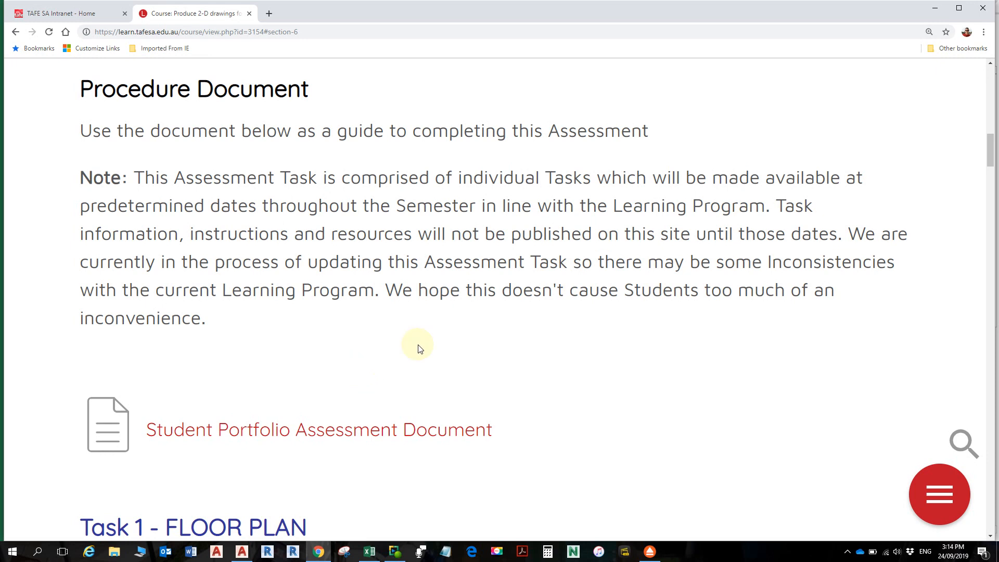
scroll(417, 349, down, 3)
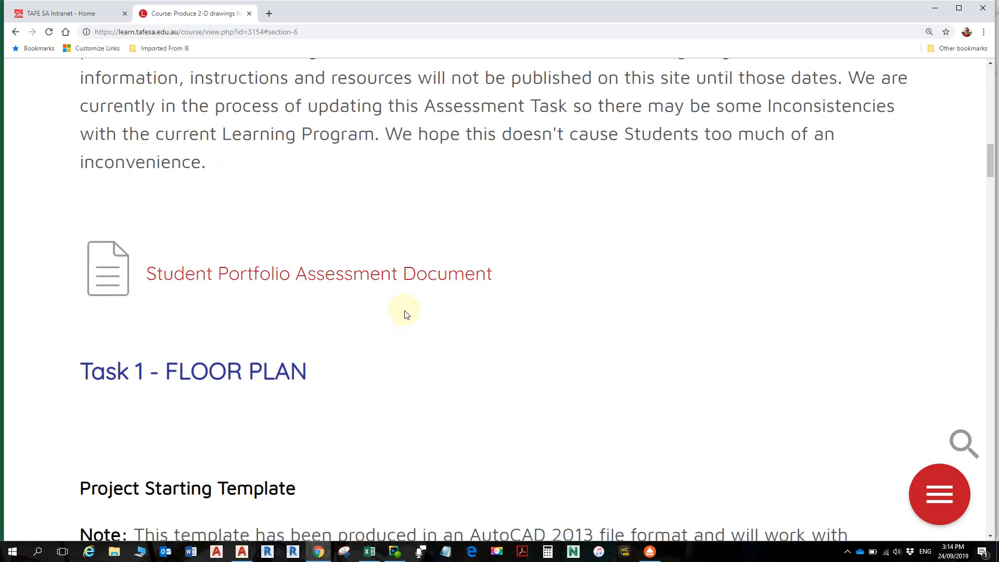
scroll(407, 294, down, 3)
scroll(400, 290, up, 3)
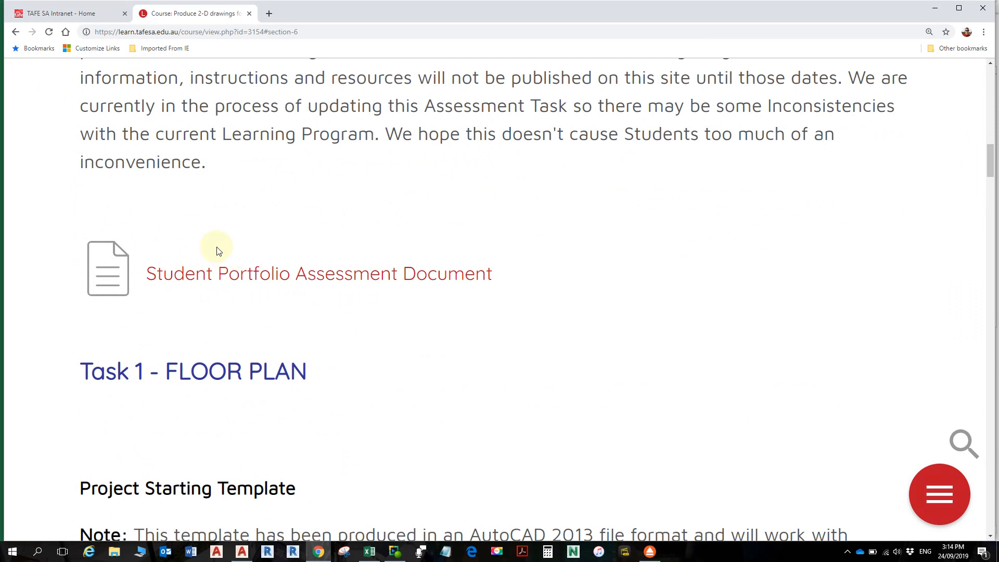
click(336, 279)
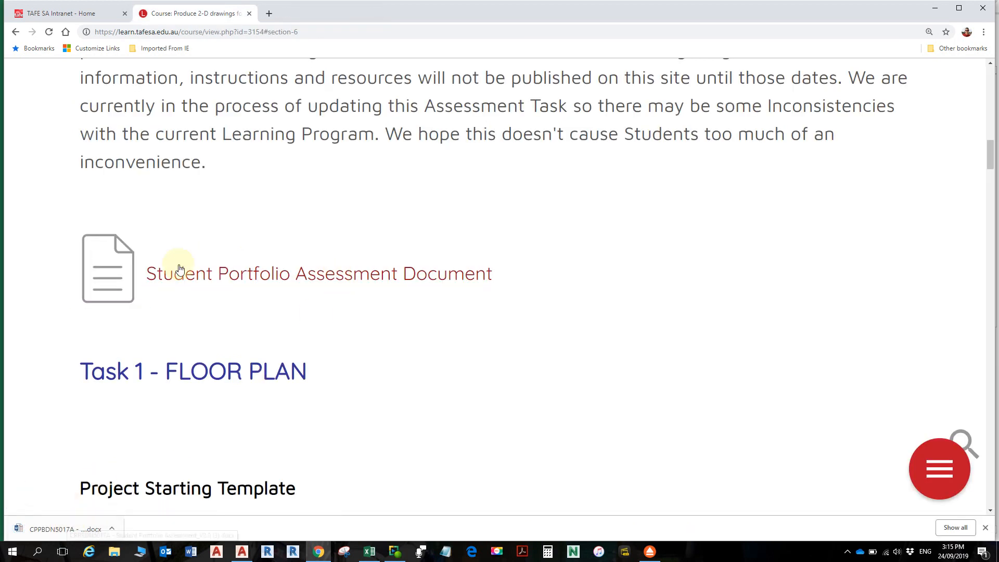
click(70, 530)
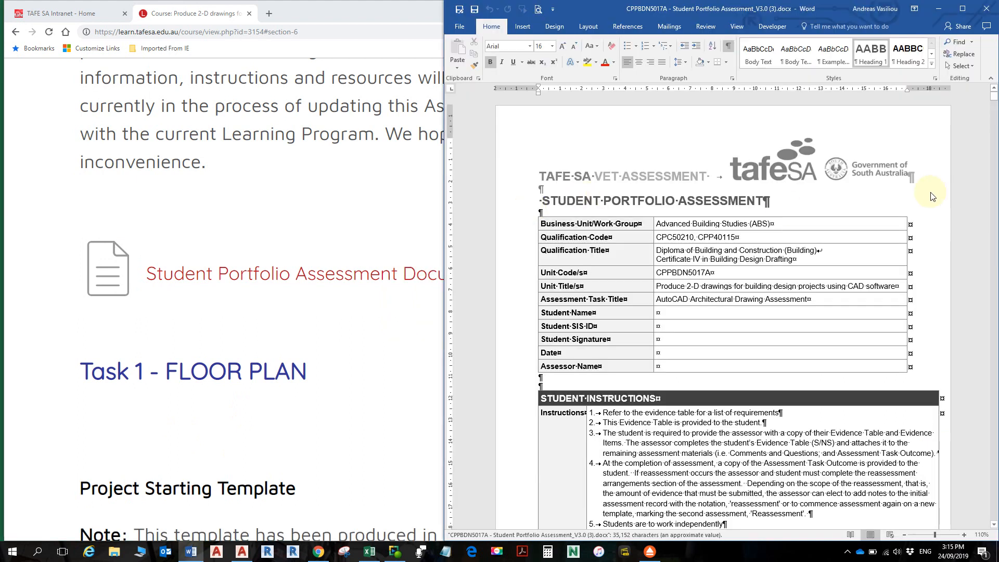
- Maximise the document window and go to the enlarged Evidence Table section starting on page 55
click(852, 4)
double_click(853, 7)
ctrl+scroll(698, 229, down, 7)
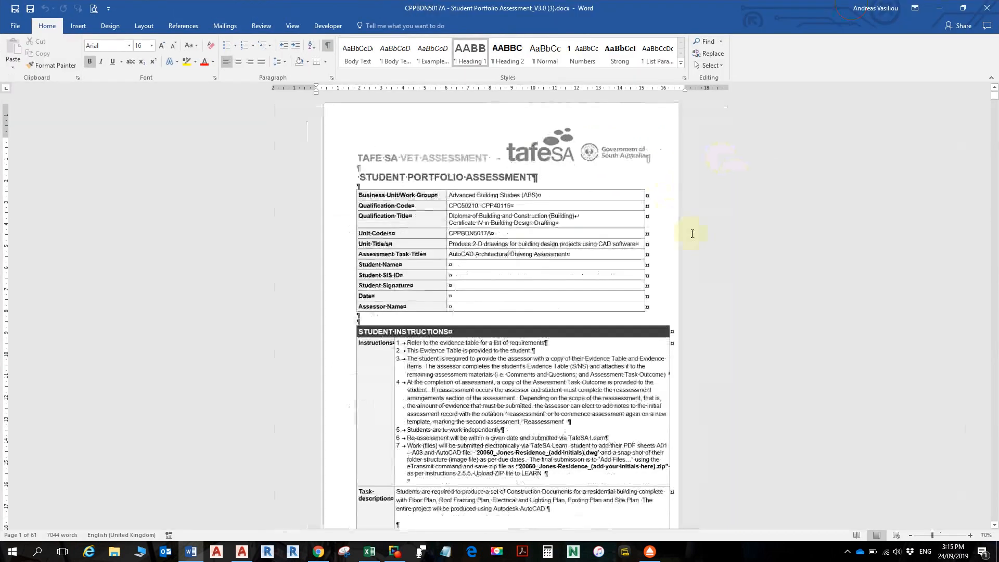
drag(994, 100, 994, 475)
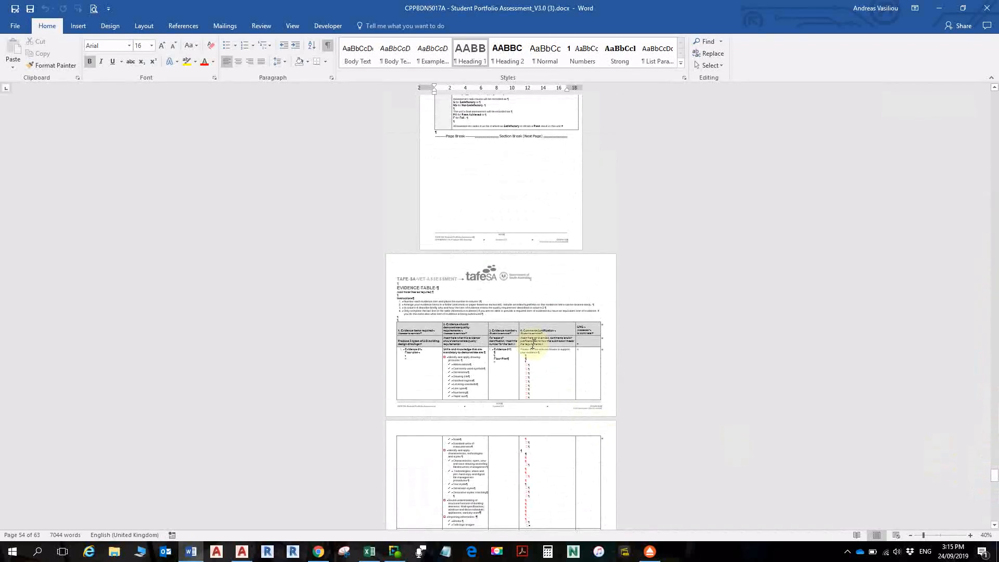
ctrl+scroll(533, 345, up, 5)
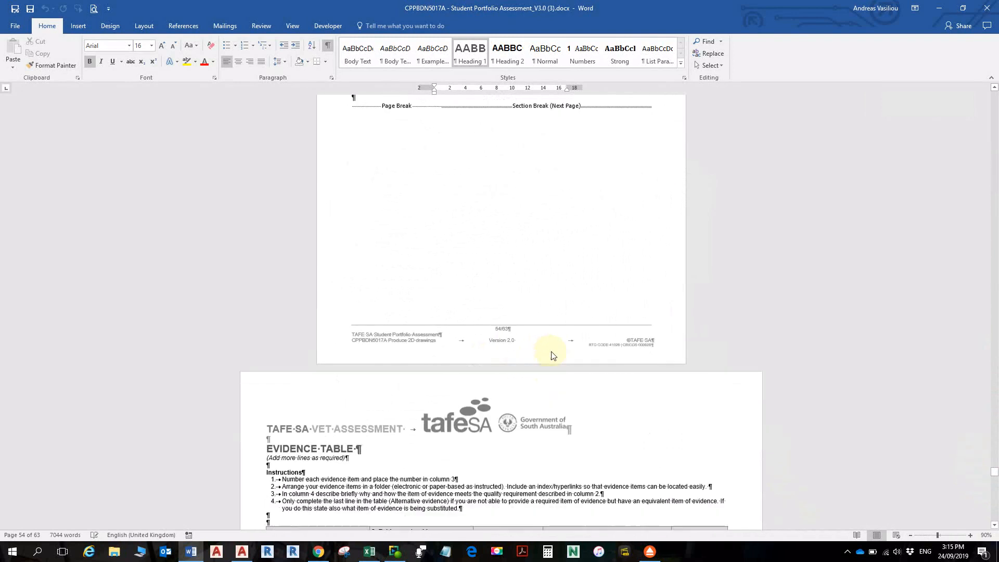
ctrl+scroll(576, 271, up, 8)
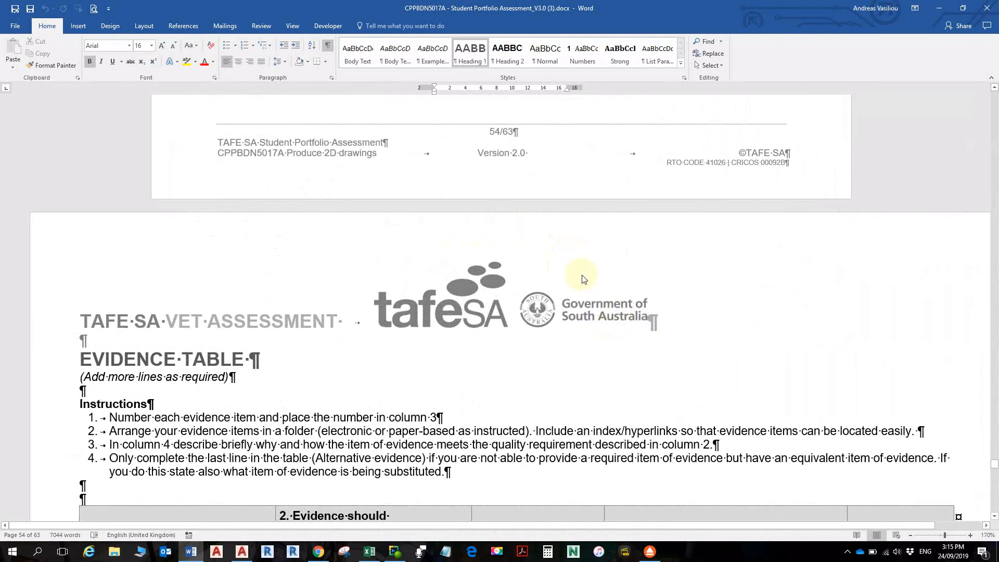
- Examine the Evidence Table's column headings and the drawing protocols required for Evidence 01 Floor plan
scroll(584, 279, down, 3)
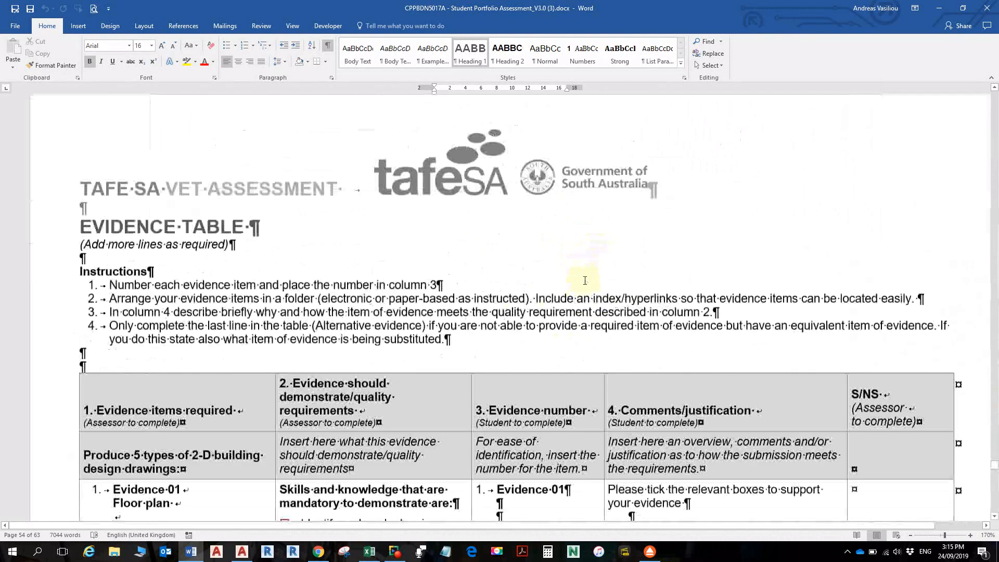
scroll(585, 281, down, 9)
scroll(588, 280, up, 5)
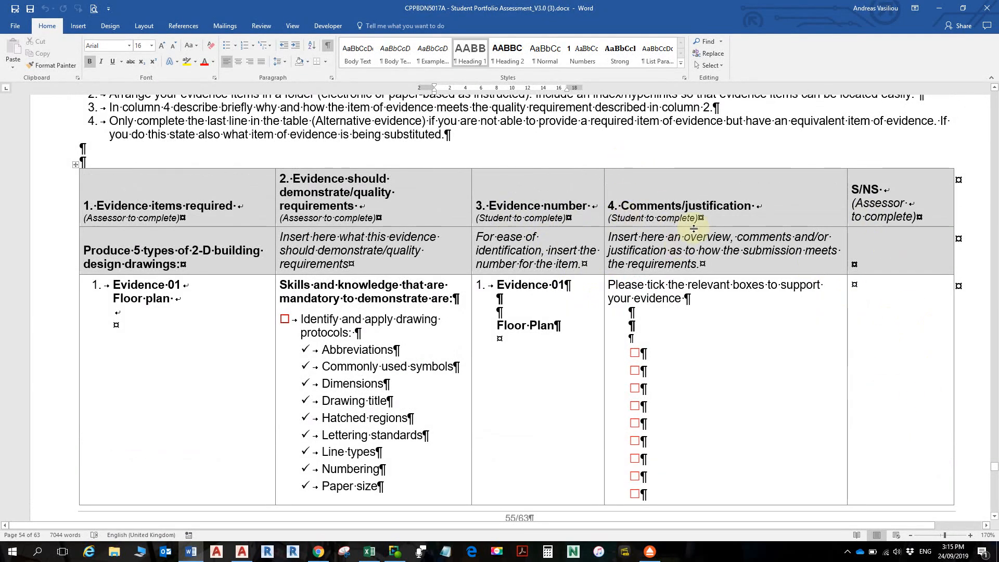
ctrl+scroll(647, 239, up, 2)
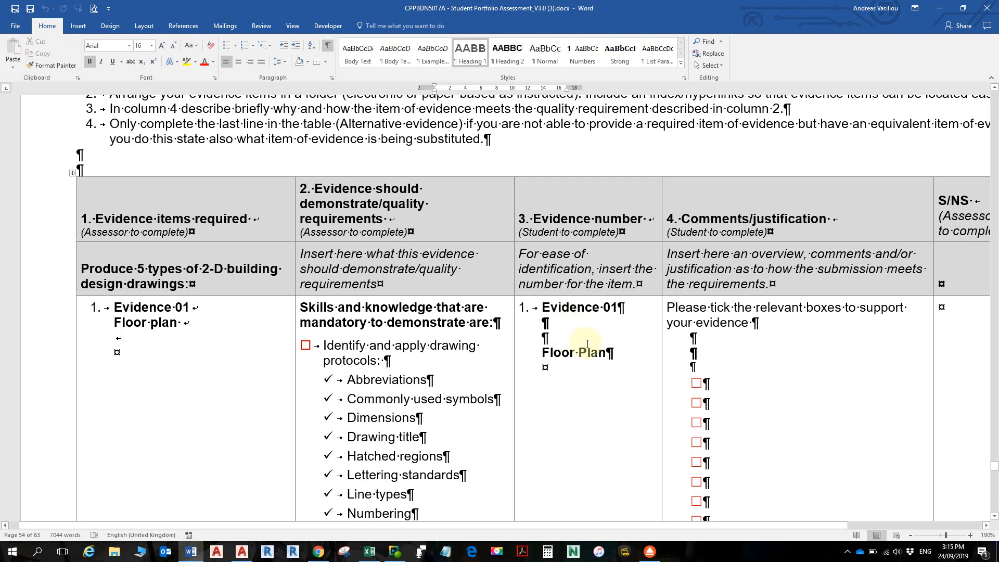
scroll(588, 344, down, 6)
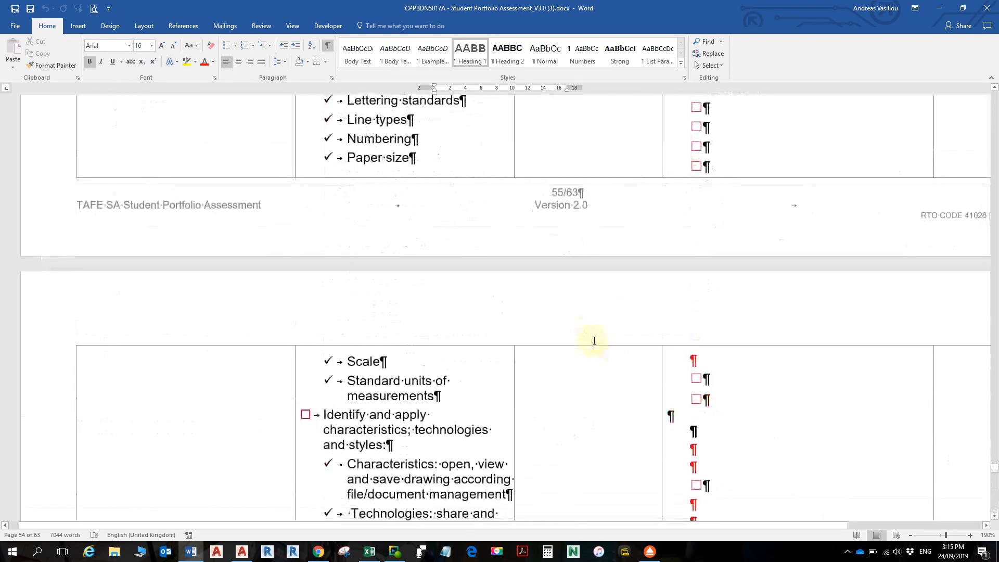
scroll(595, 341, up, 5)
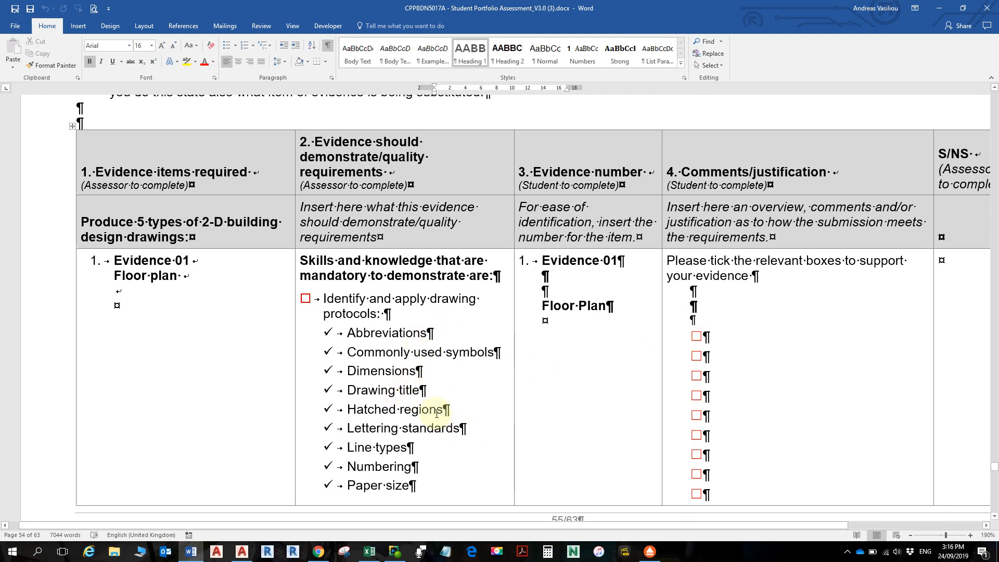
scroll(401, 446, down, 1)
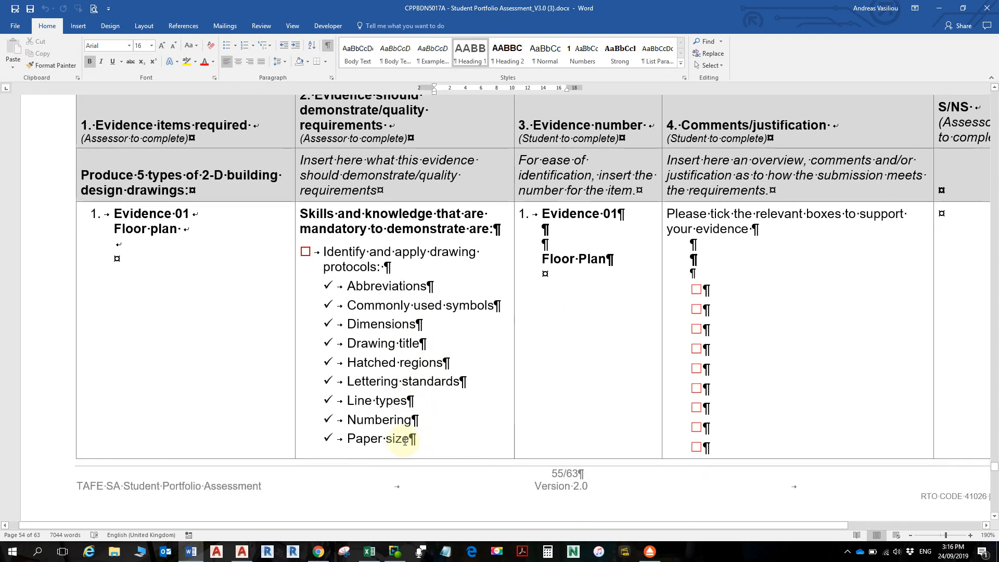
scroll(405, 441, down, 1)
scroll(406, 427, down, 3)
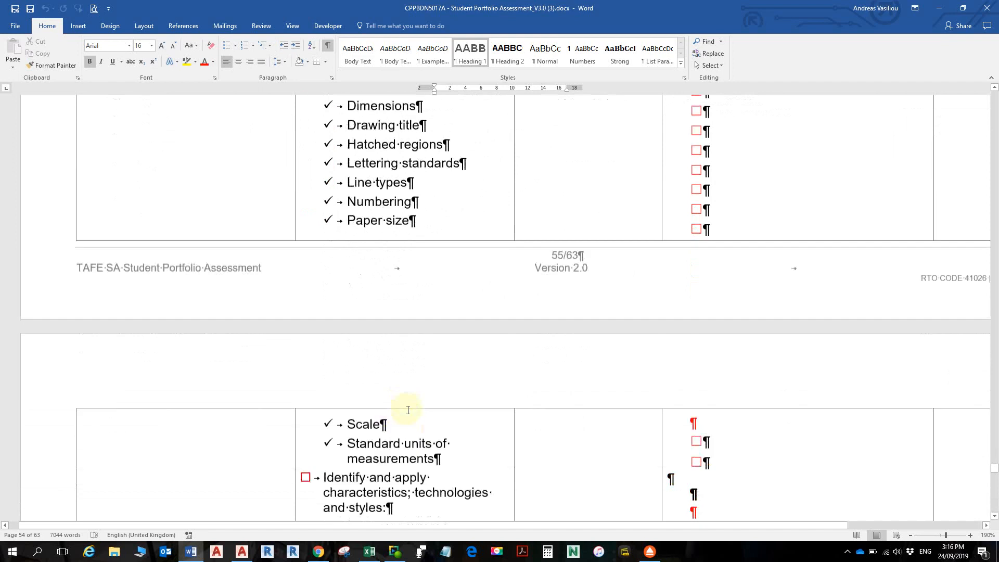
scroll(409, 396, down, 2)
- Tick the first comments/justification check box for Evidence 01 Floor plan and clear it again
scroll(676, 307, up, 4)
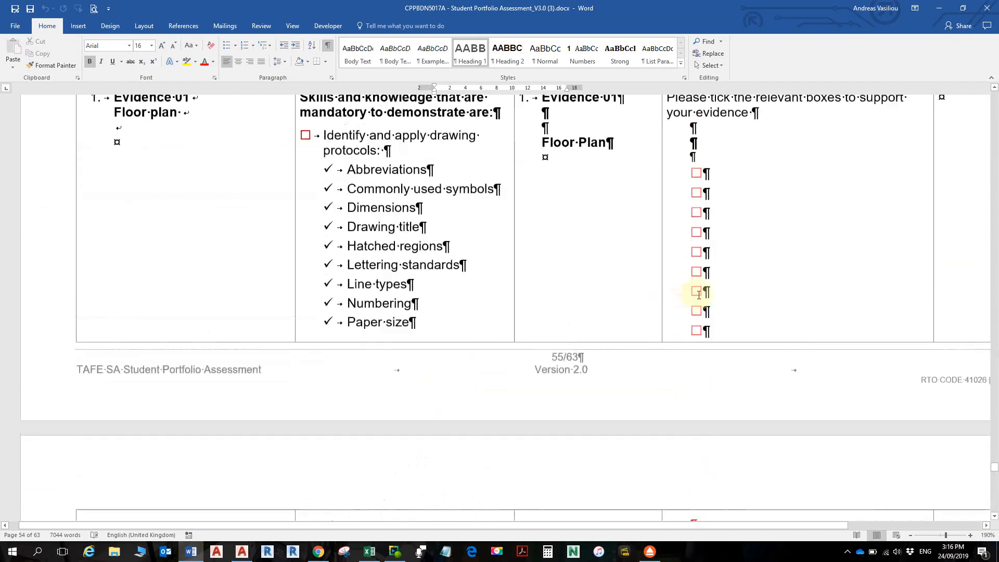
scroll(699, 295, up, 4)
click(697, 382)
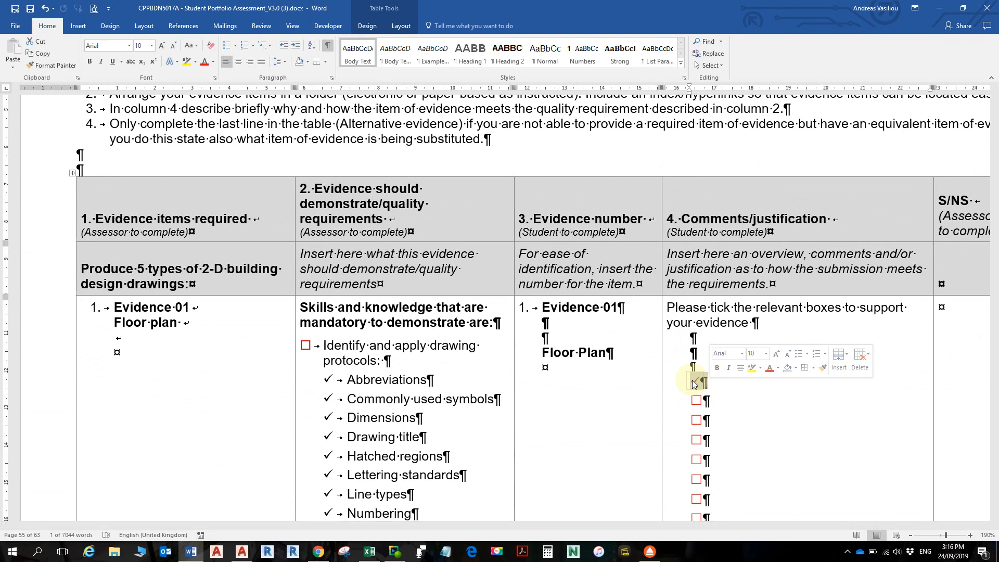
click(696, 383)
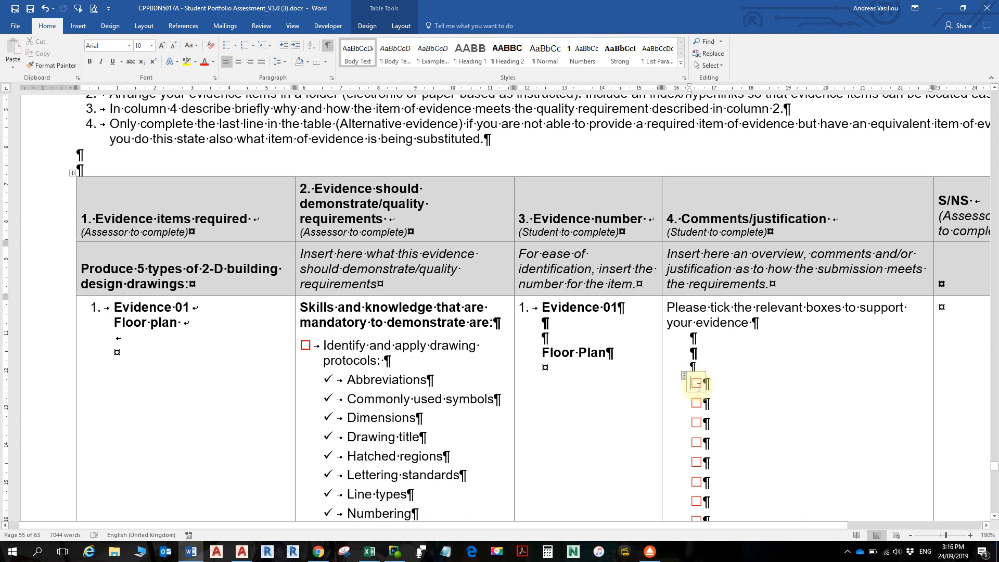
- Review the remaining Evidence 01 Floor plan requirements and its evidence number entry, down to the Evidence 02 row
scroll(659, 391, down, 6)
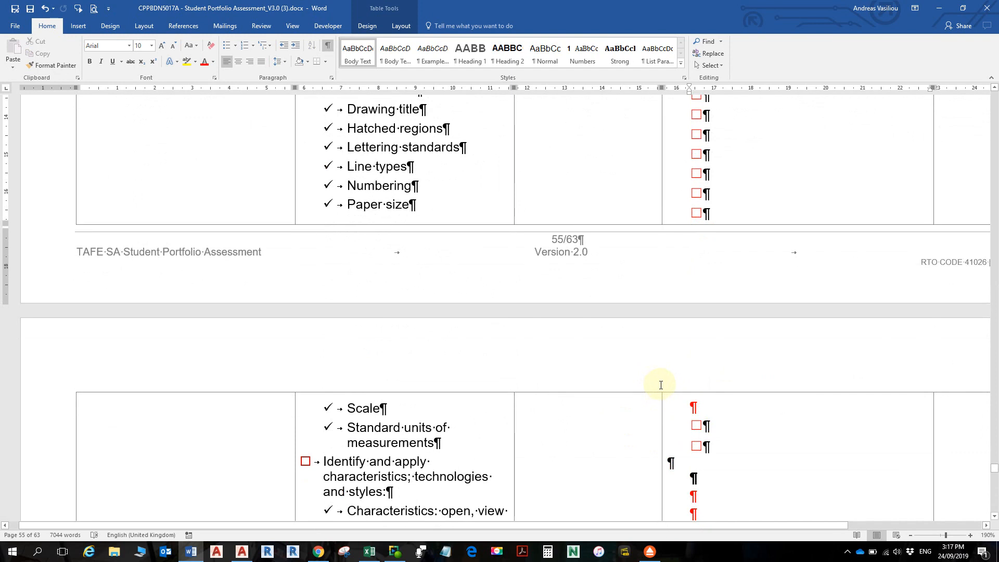
scroll(633, 371, down, 10)
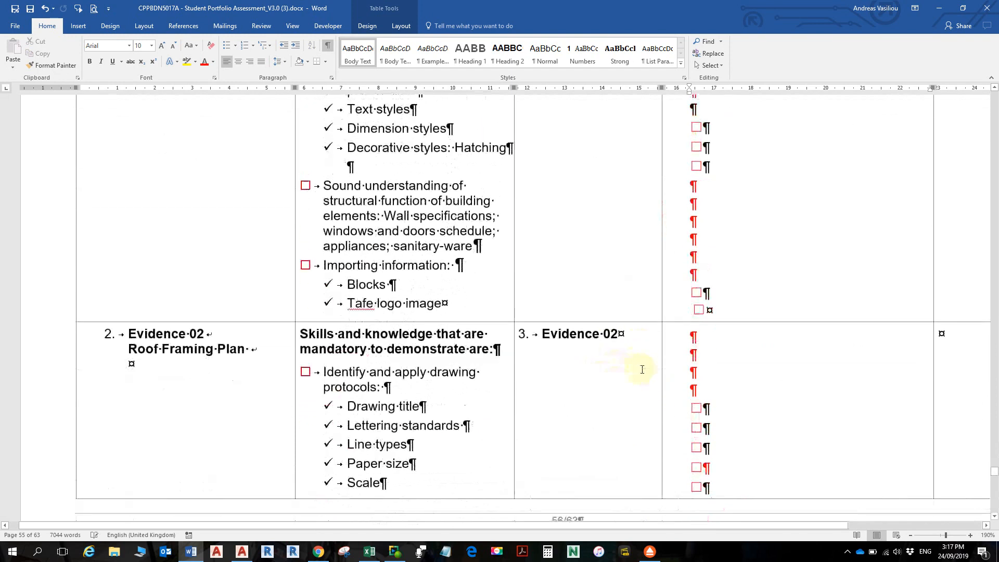
scroll(644, 372, up, 11)
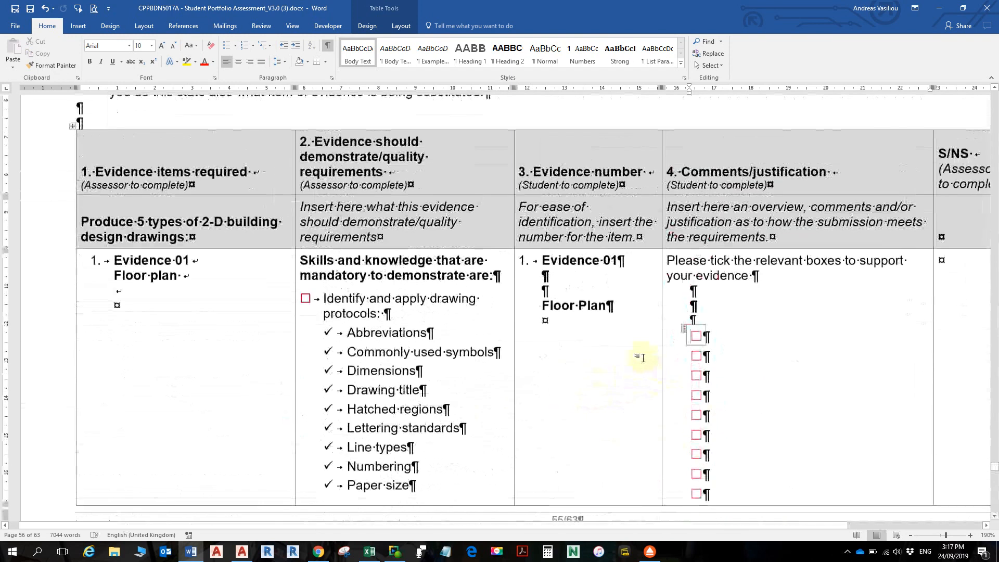
ctrl+scroll(566, 290, up, 5)
ctrl+click(580, 308)
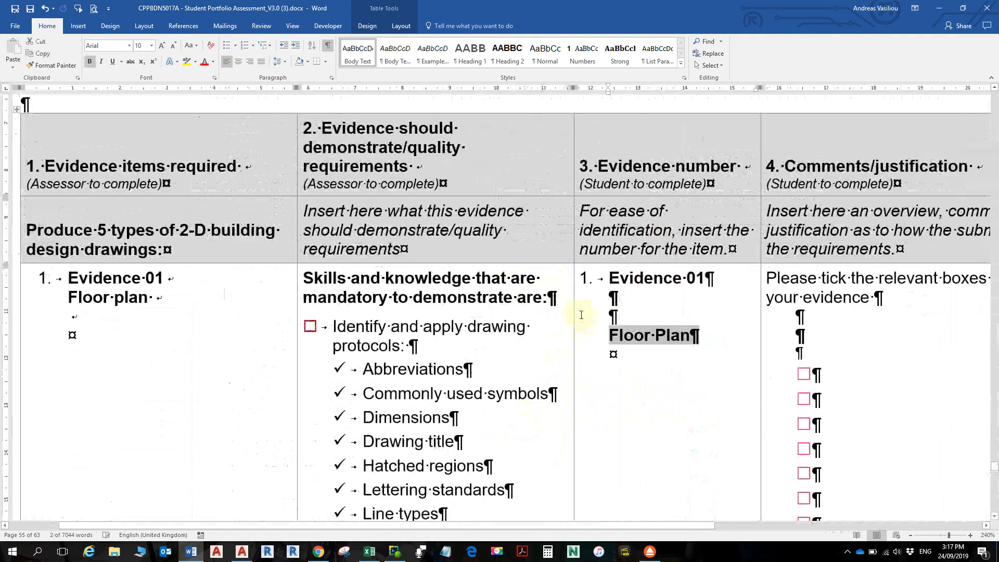
click(686, 377)
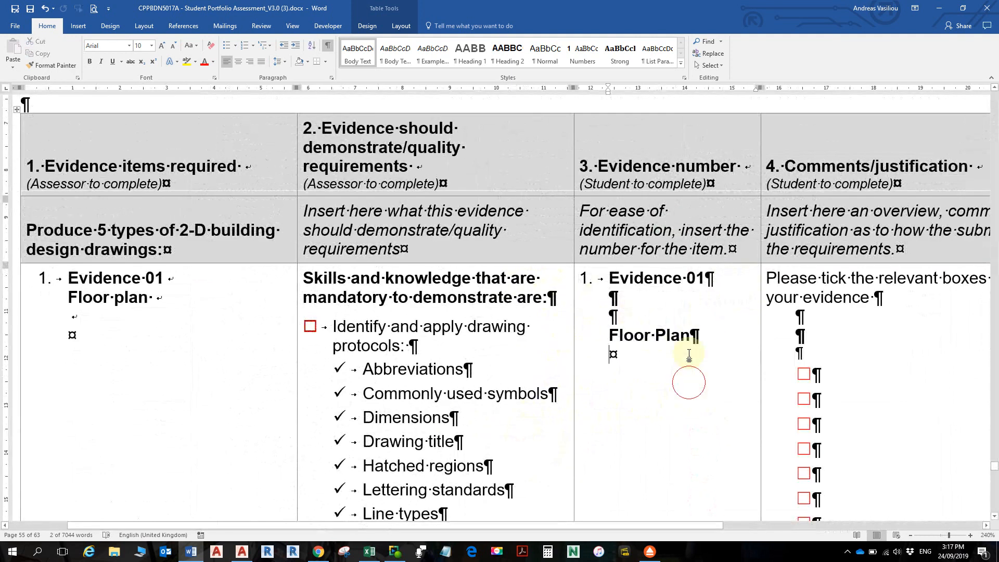
scroll(676, 333, down, 10)
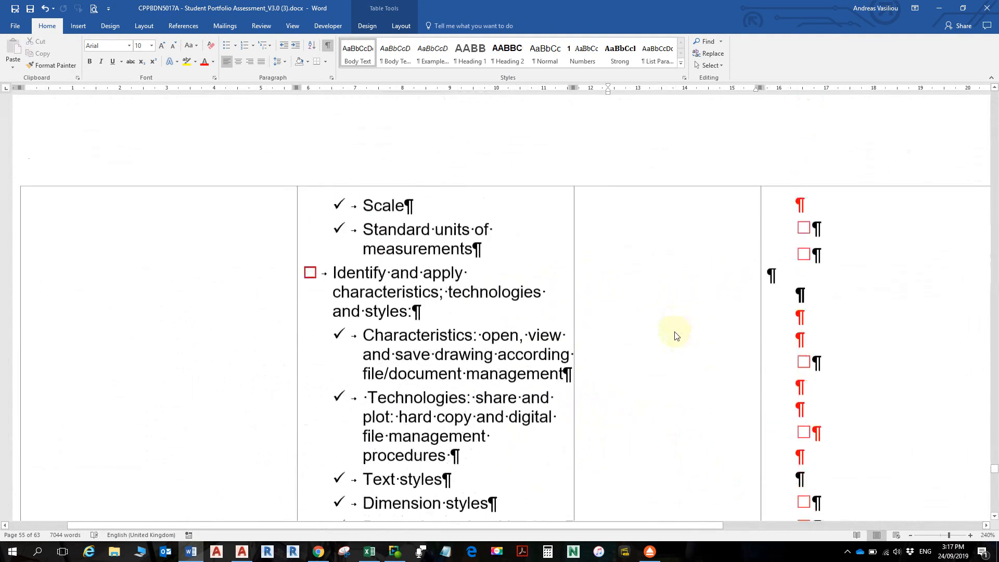
scroll(676, 326, down, 2)
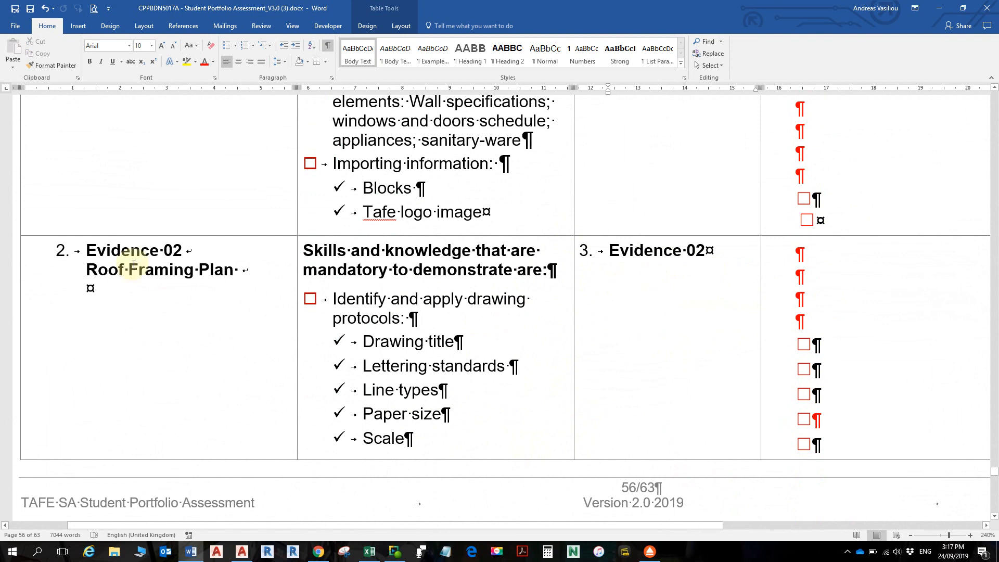
- Review the Evidence 02 Roof Framing Plan requirements through to the start of Evidence 03 Electrical Plan
scroll(406, 333, down, 9)
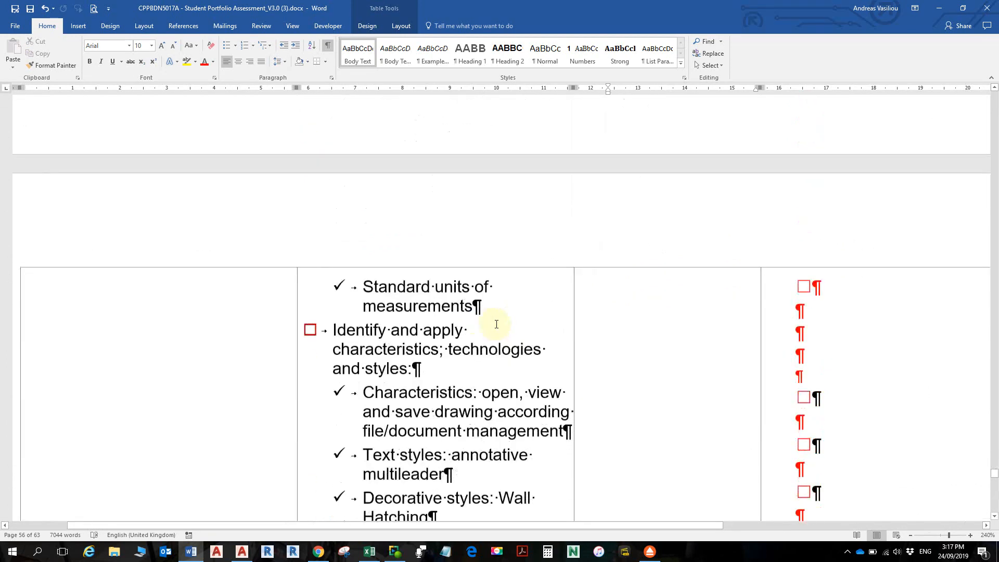
scroll(584, 260, up, 7)
scroll(586, 292, up, 2)
scroll(576, 302, down, 5)
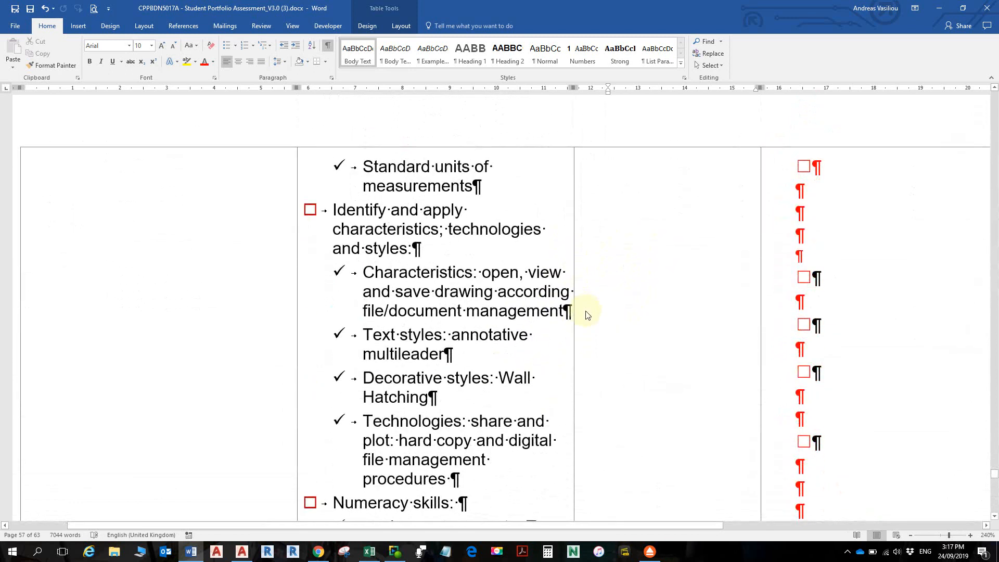
scroll(587, 313, down, 9)
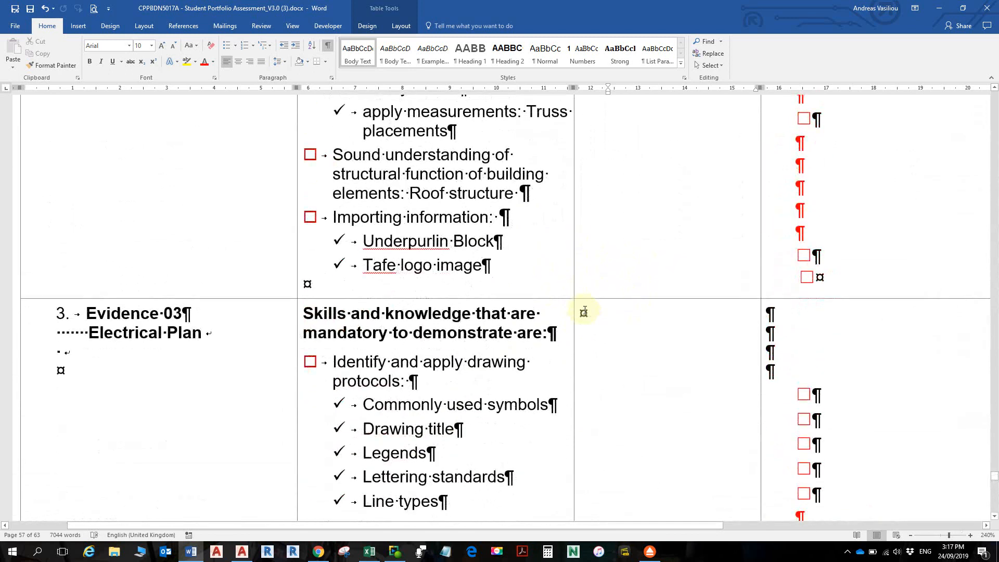
- Review the Evidence 03 Electrical Plan requirements through to the start of Evidence 04 Footing plan
scroll(585, 312, up, 1)
scroll(585, 312, down, 8)
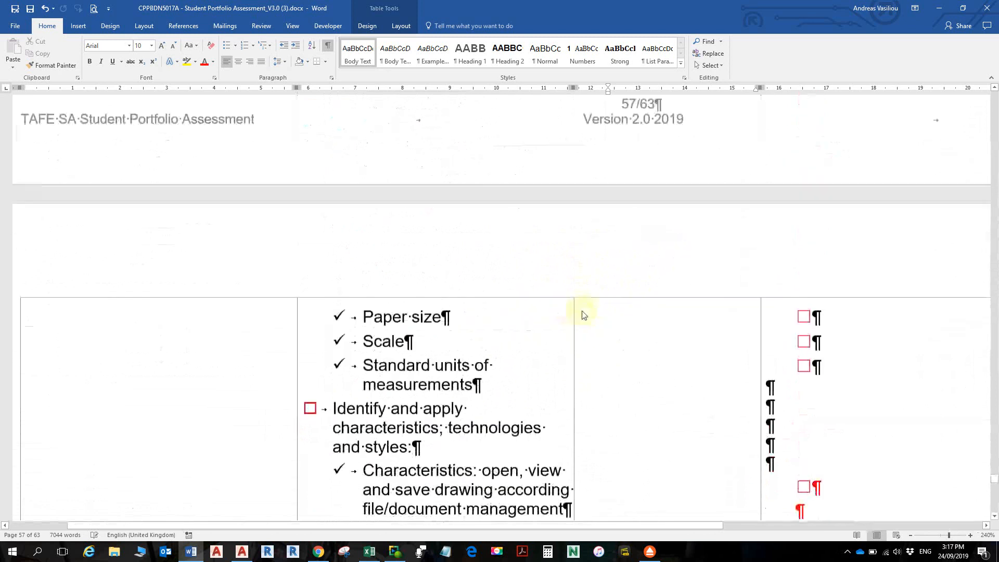
scroll(584, 315, down, 16)
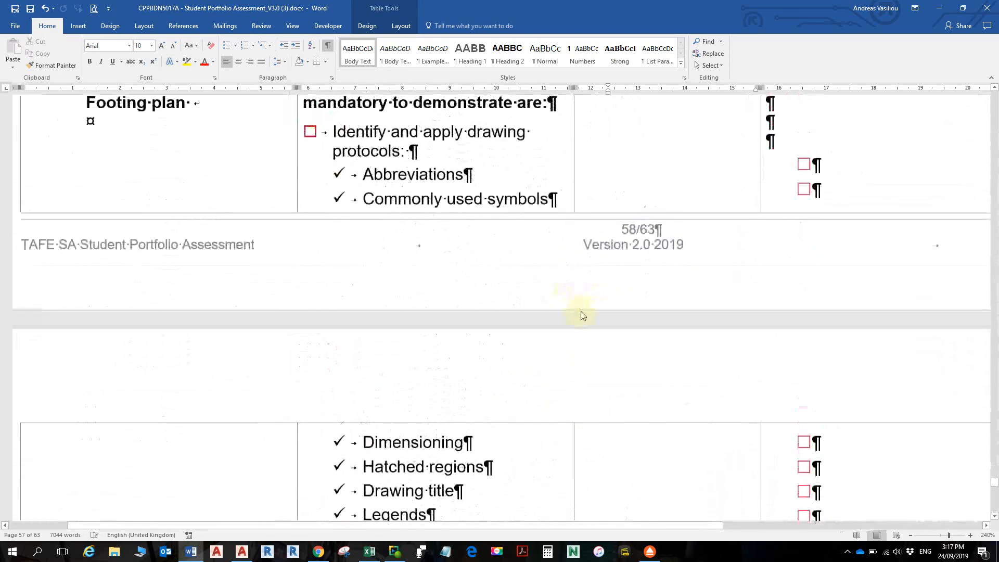
scroll(581, 313, up, 7)
scroll(581, 313, down, 2)
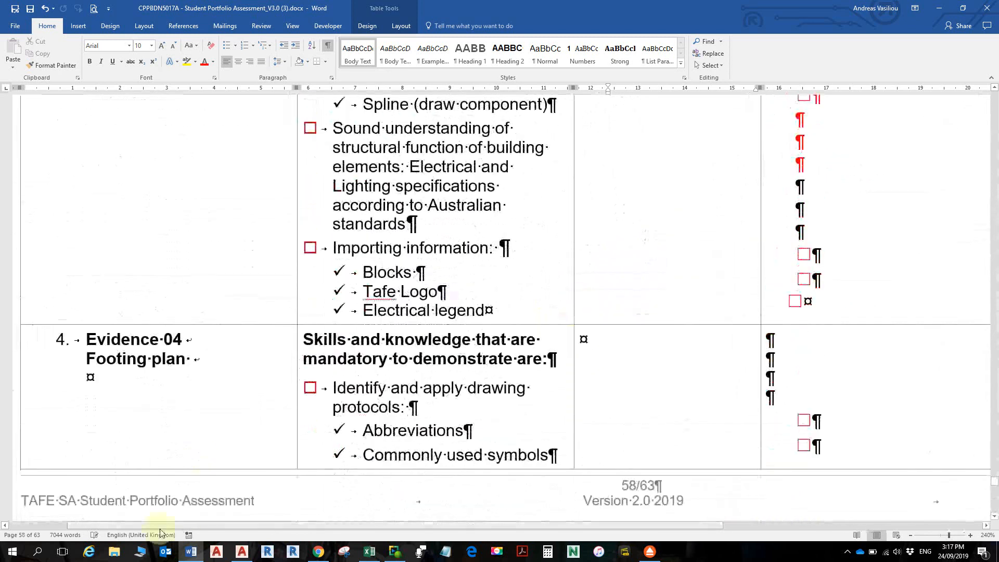
- Switch to the course page in Chrome and open the CPPBDN5017A - Learning Schedule from the Start here section
click(321, 555)
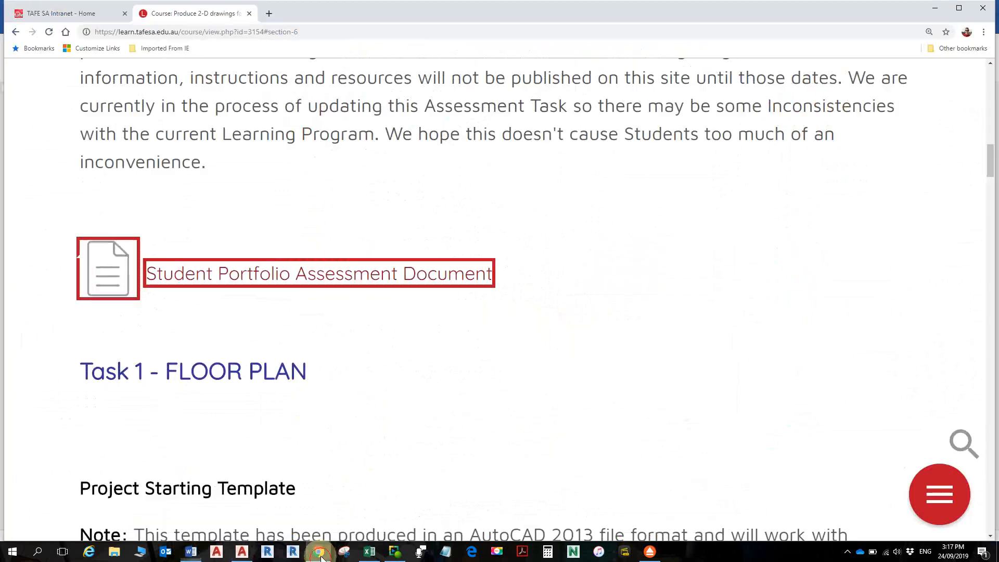
ctrl+scroll(225, 258, up, 2)
scroll(231, 260, down, 3)
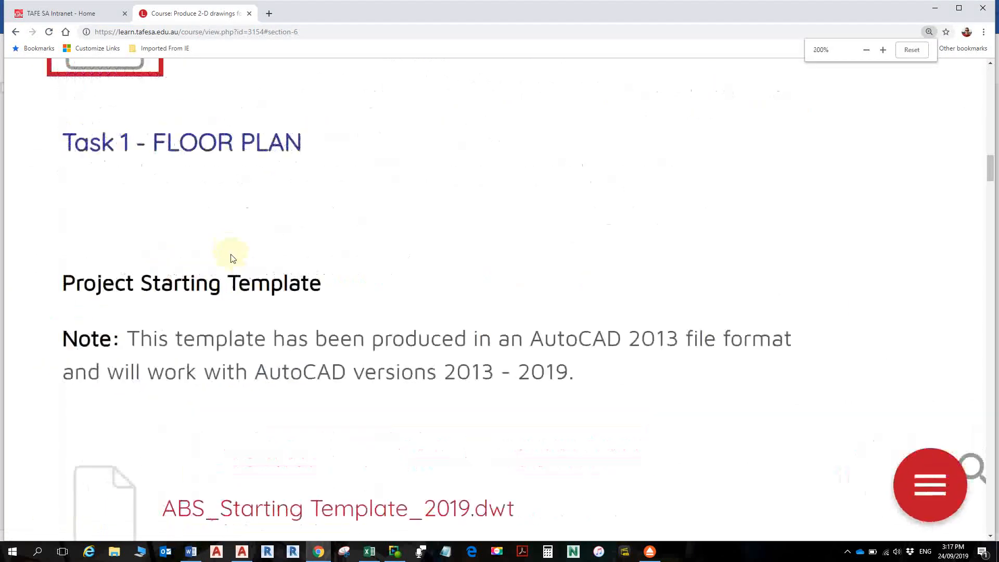
ctrl+scroll(231, 258, down, 4)
scroll(213, 208, up, 4)
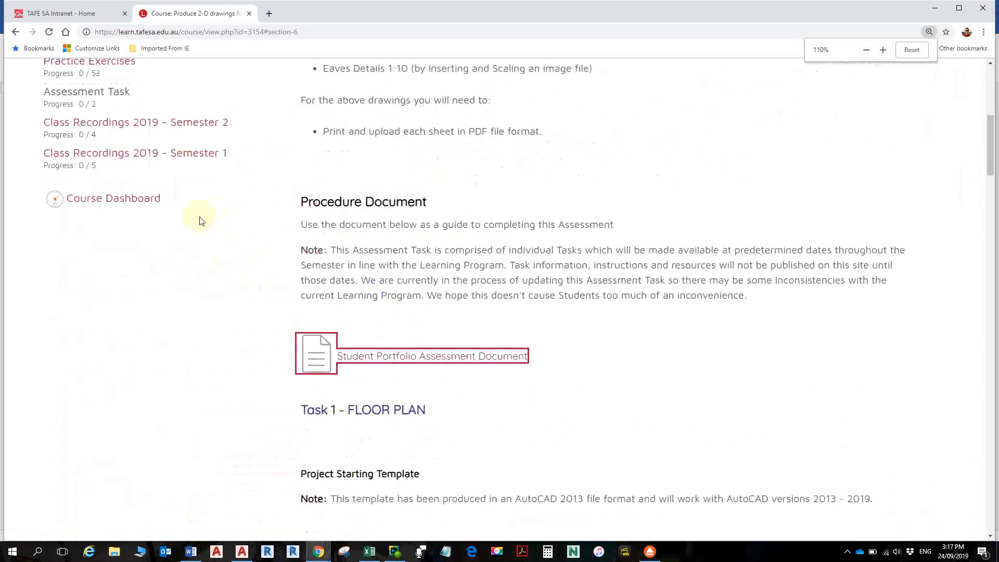
scroll(200, 221, up, 4)
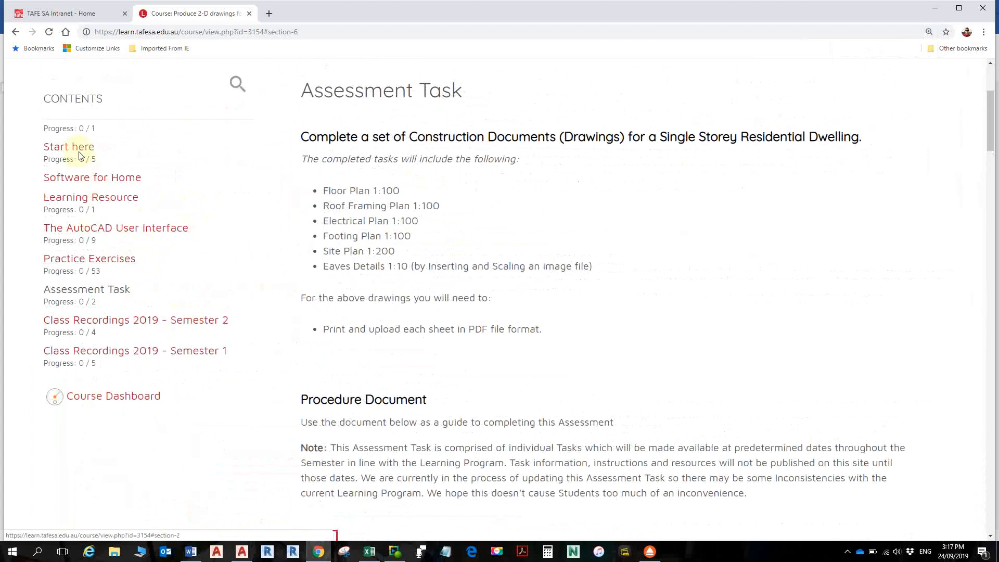
click(79, 152)
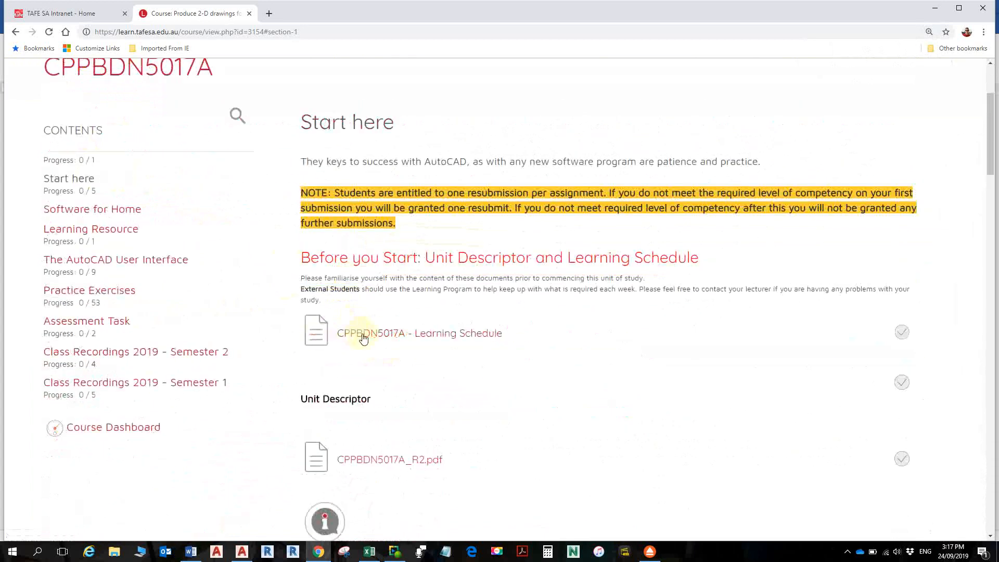
click(377, 334)
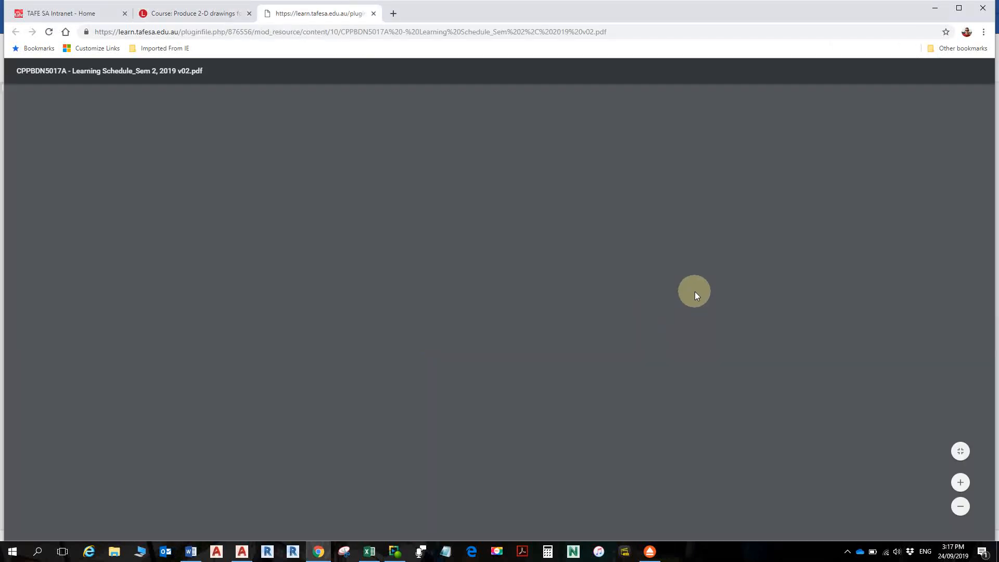
- Examine the Learning Schedule's assessment task weeks and the due dates for Tasks 3, 4 and 5
scroll(701, 295, down, 4)
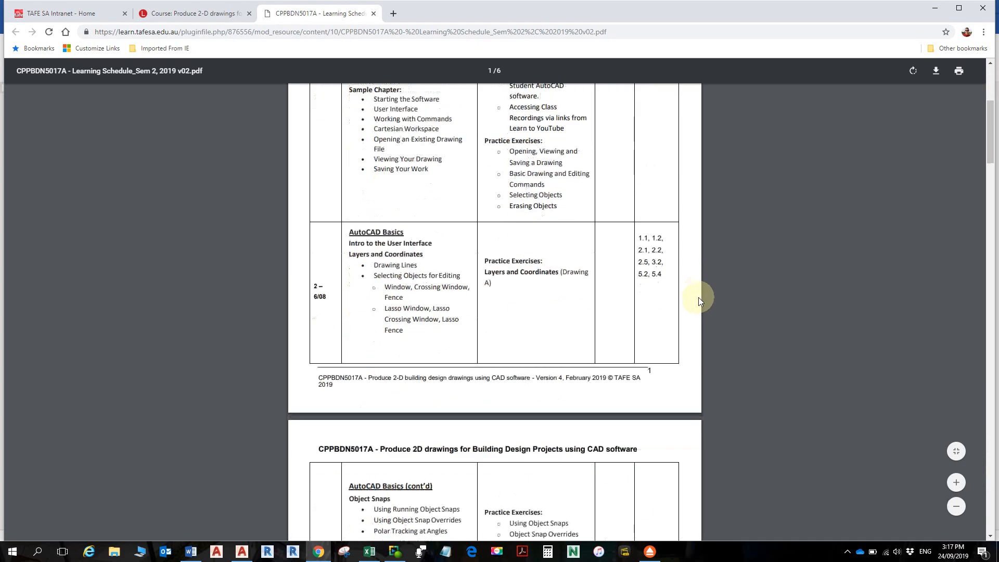
scroll(698, 297, down, 15)
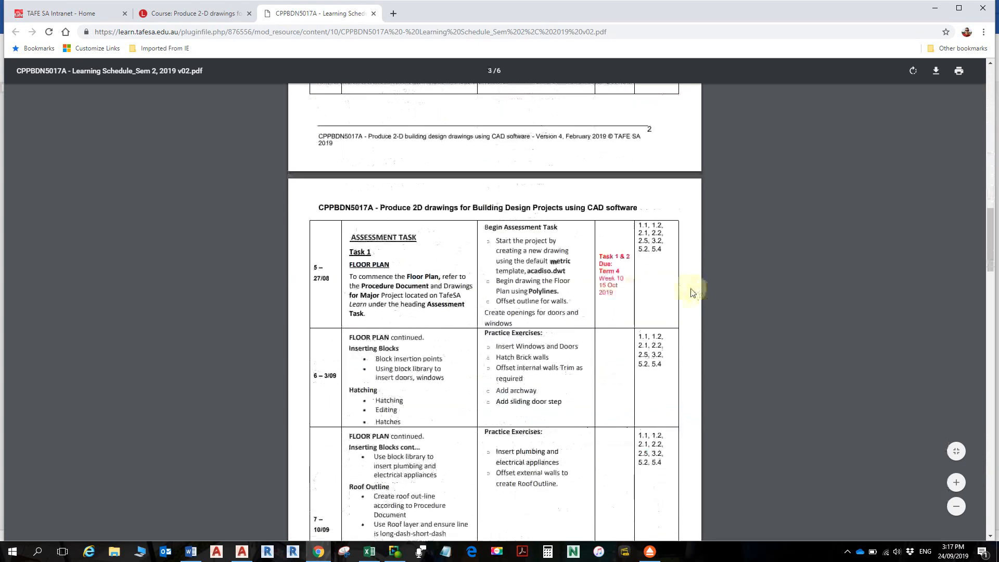
scroll(692, 293, down, 3)
scroll(692, 291, up, 2)
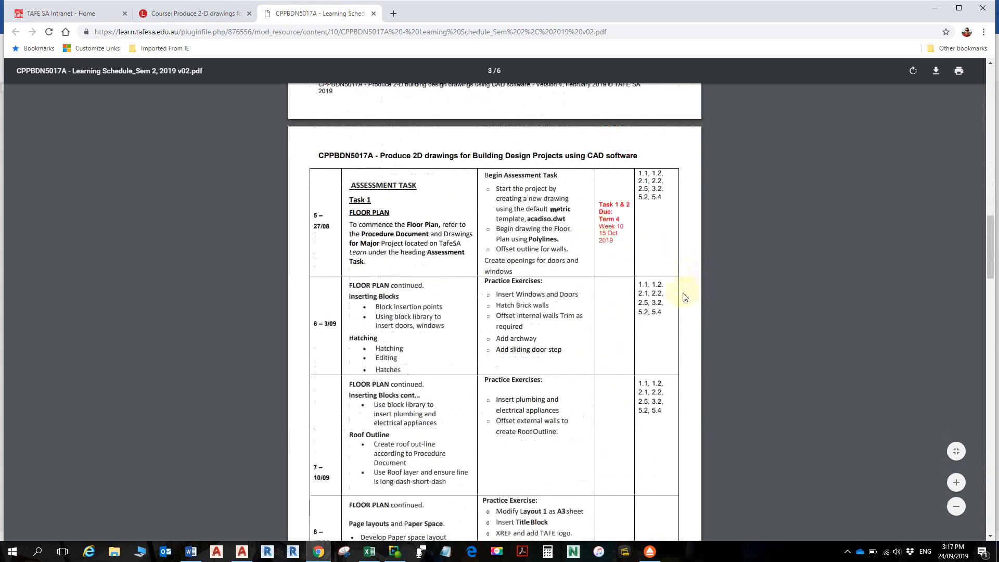
scroll(684, 296, down, 12)
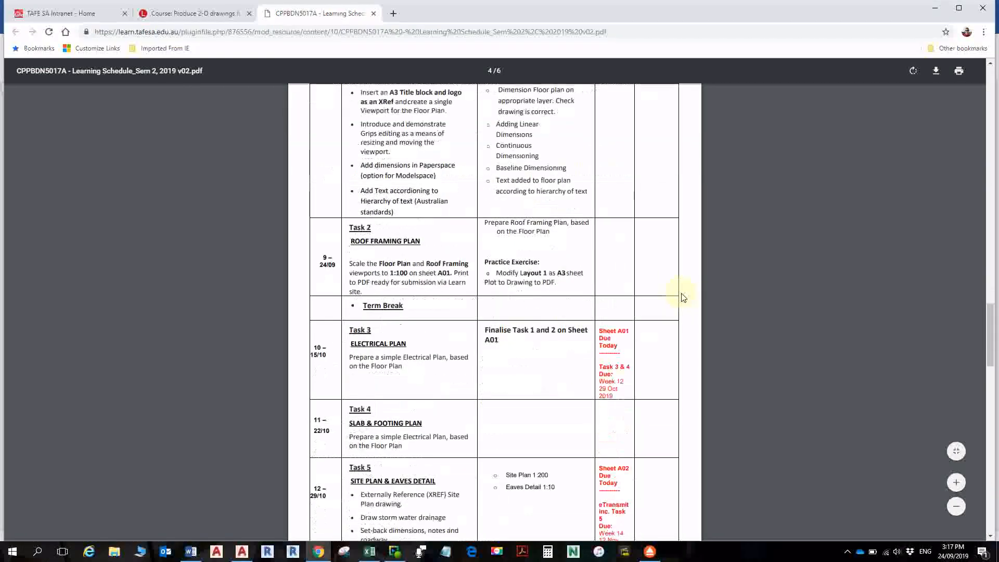
scroll(683, 297, down, 2)
ctrl+scroll(662, 305, up, 4)
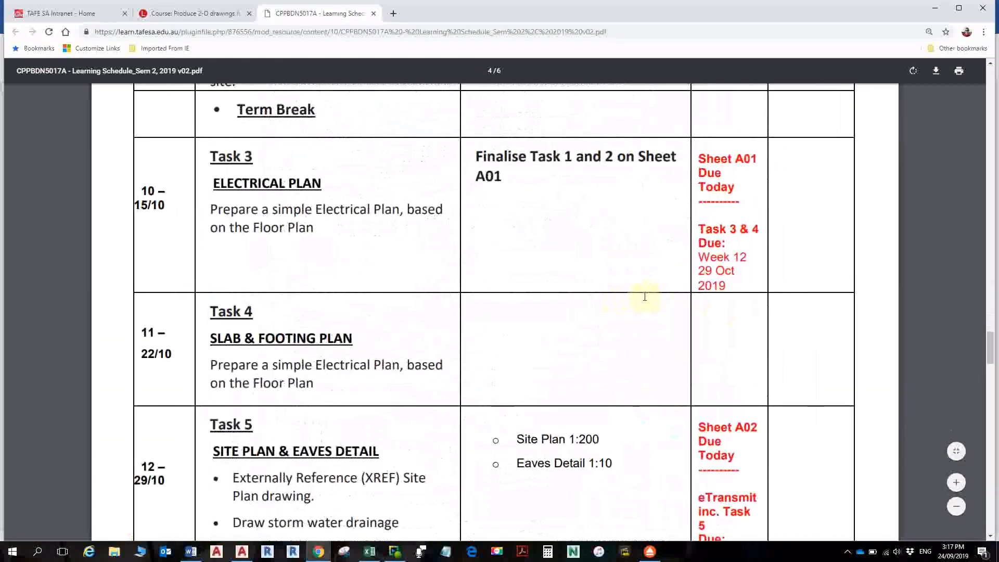
ctrl+scroll(645, 297, up, 1)
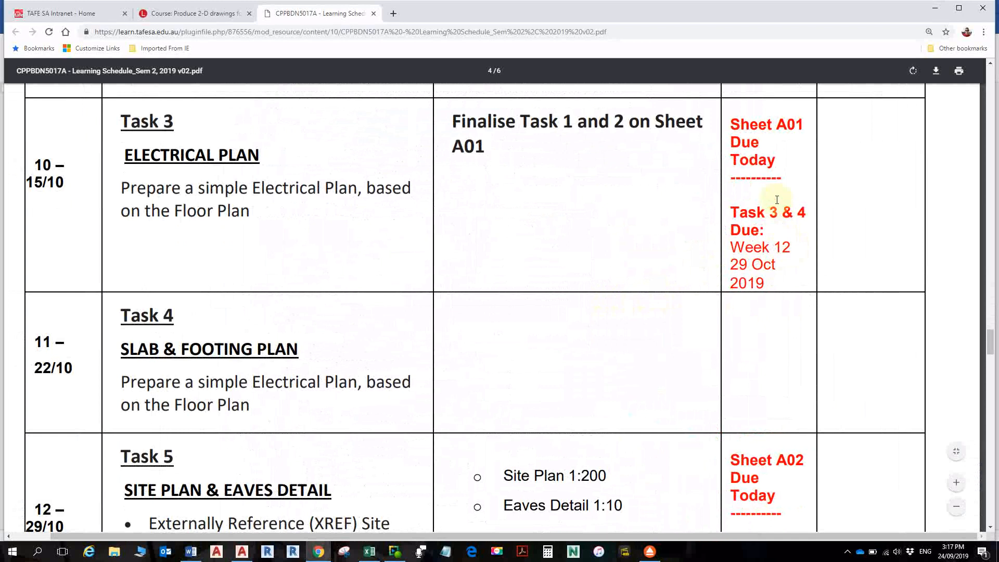
- Check the Sheet A01 deadline in the Learning Schedule against the Task 1 & 2 due date in the week 5 row
scroll(769, 203, up, 2)
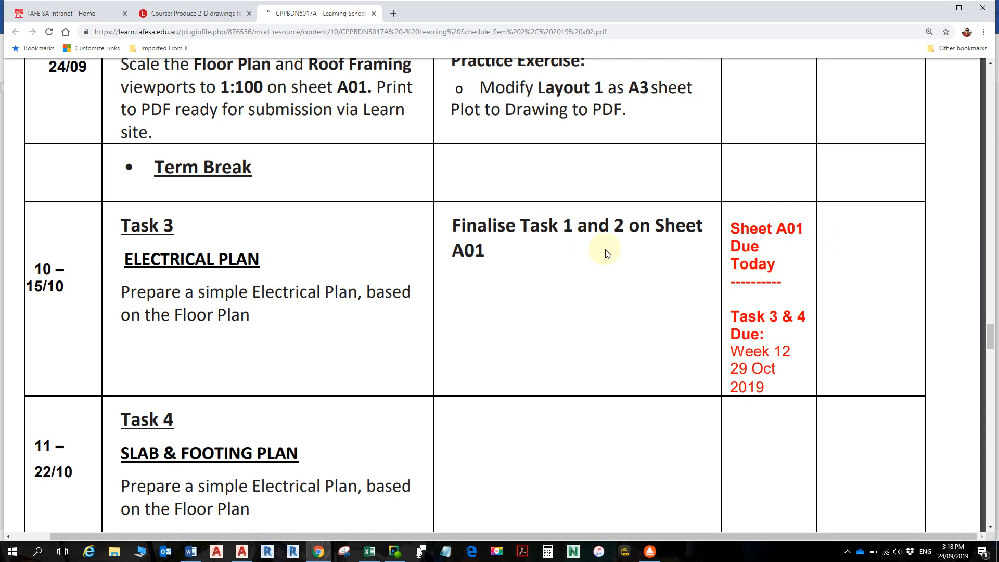
scroll(605, 253, up, 15)
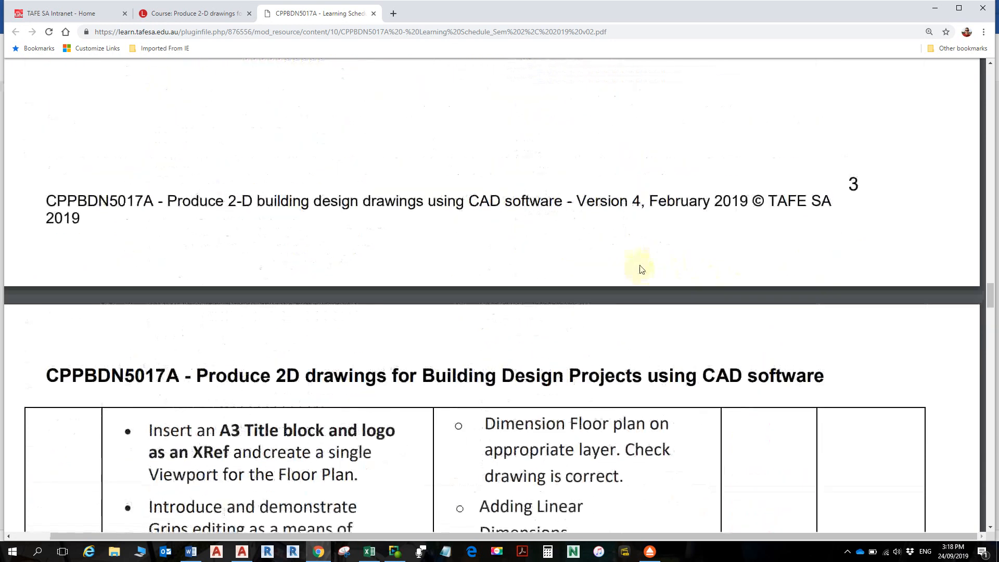
scroll(641, 269, down, 15)
scroll(646, 270, up, 4)
scroll(645, 270, up, 13)
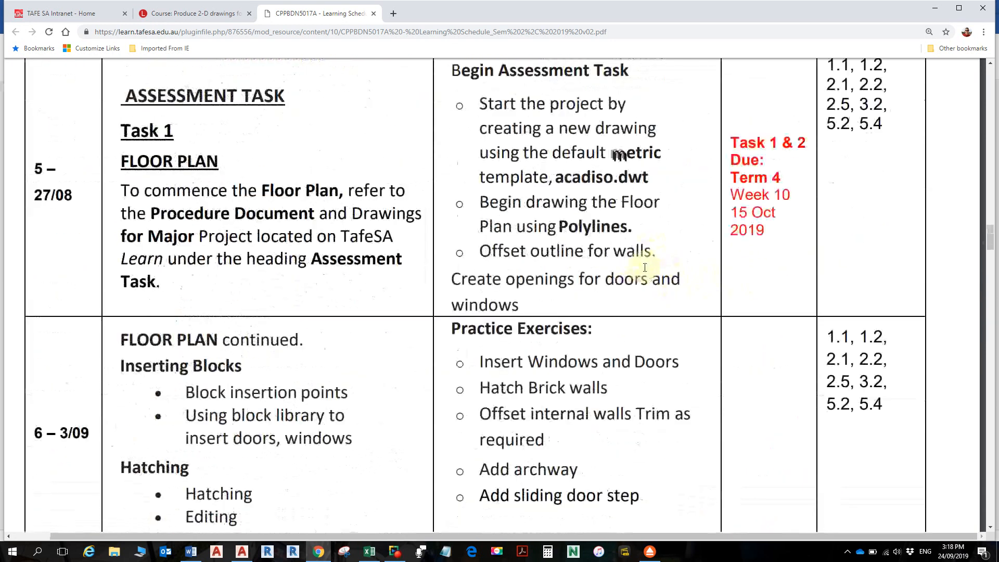
scroll(701, 273, down, 3)
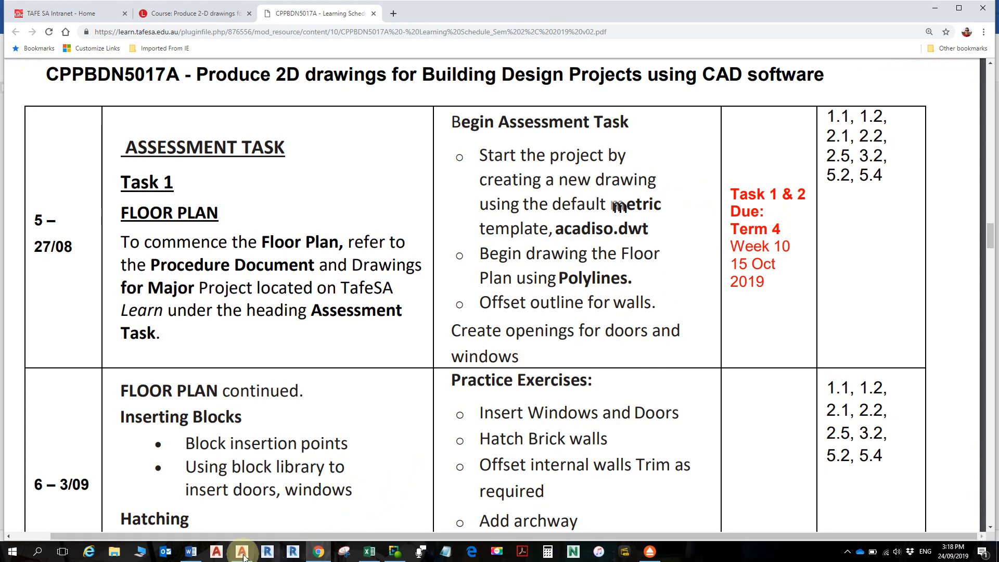
- Switch back to the portfolio document in Word and locate the drawing protocols for Evidence 02 Roof Framing Plan
click(191, 552)
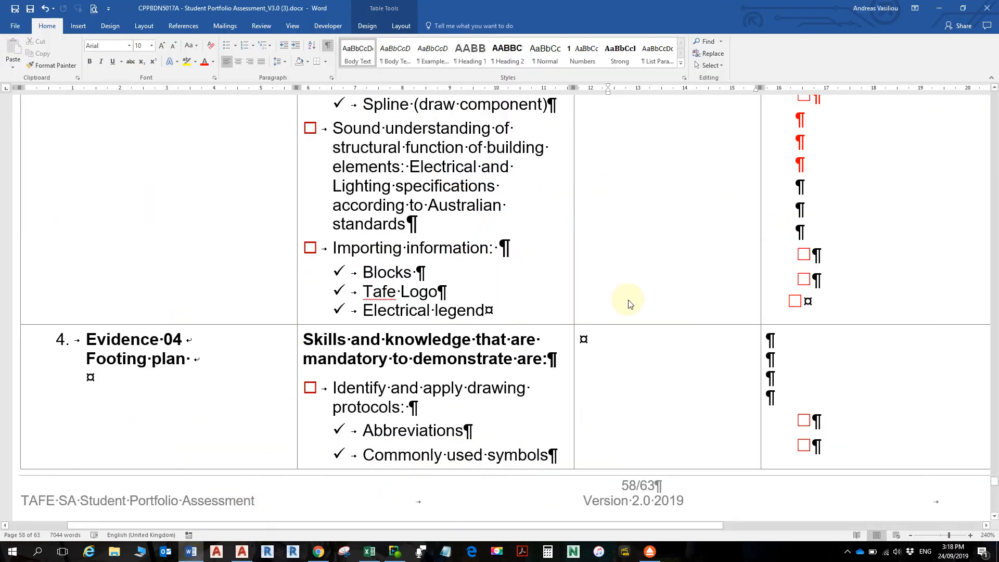
scroll(630, 304, up, 2)
scroll(166, 462, up, 5)
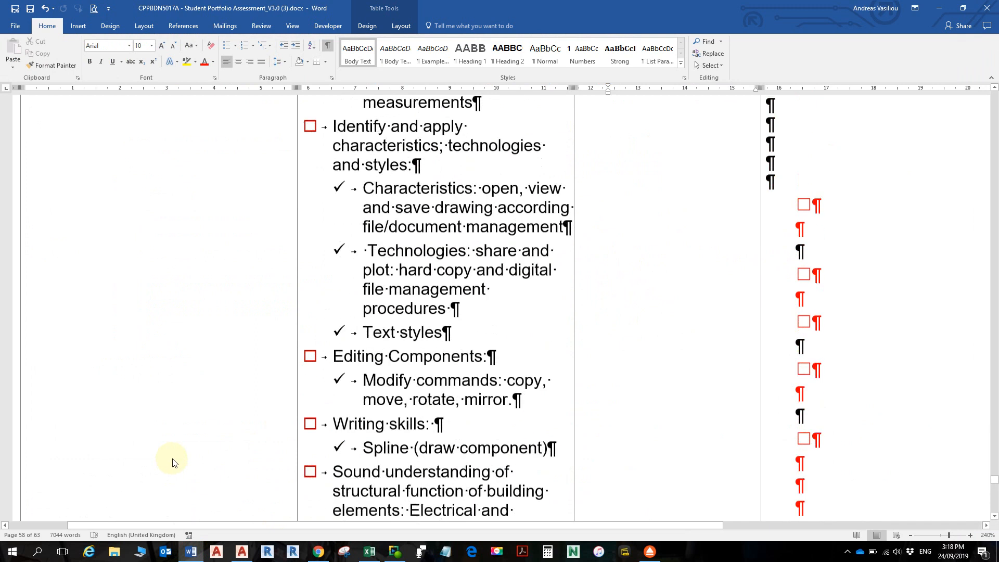
scroll(173, 462, up, 15)
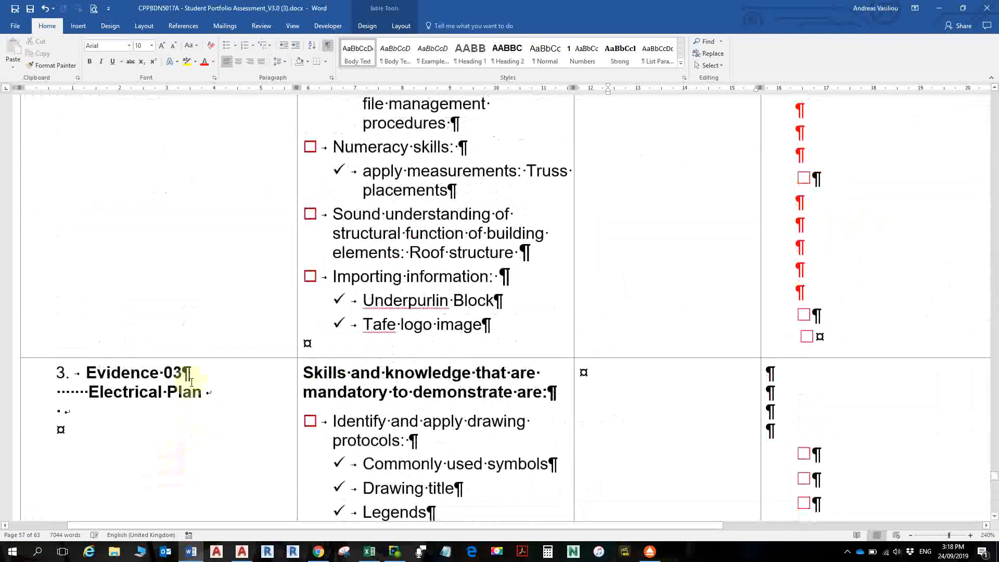
scroll(197, 383, up, 6)
scroll(201, 380, down, 5)
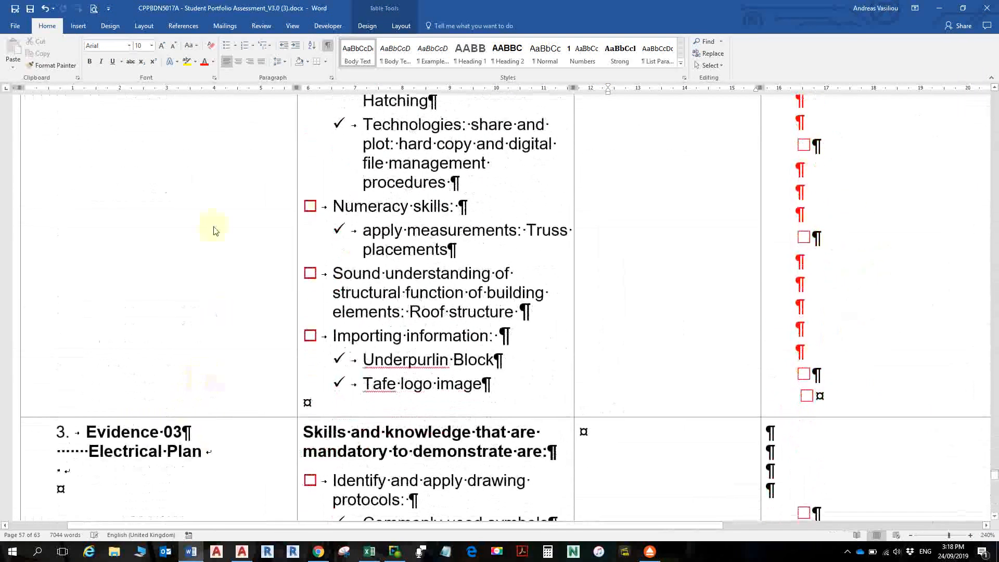
scroll(214, 231, up, 12)
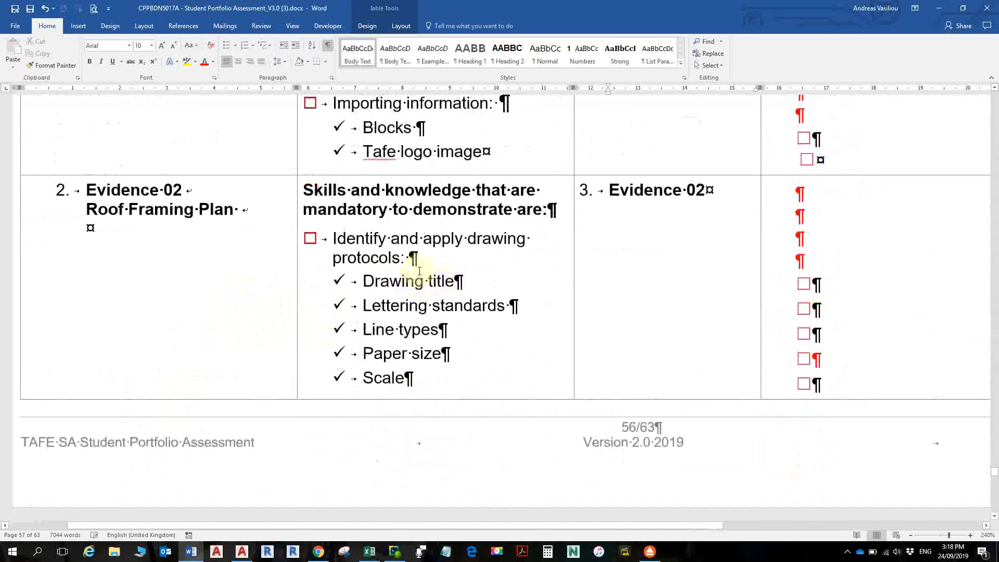
scroll(296, 339, up, 4)
scroll(419, 351, down, 5)
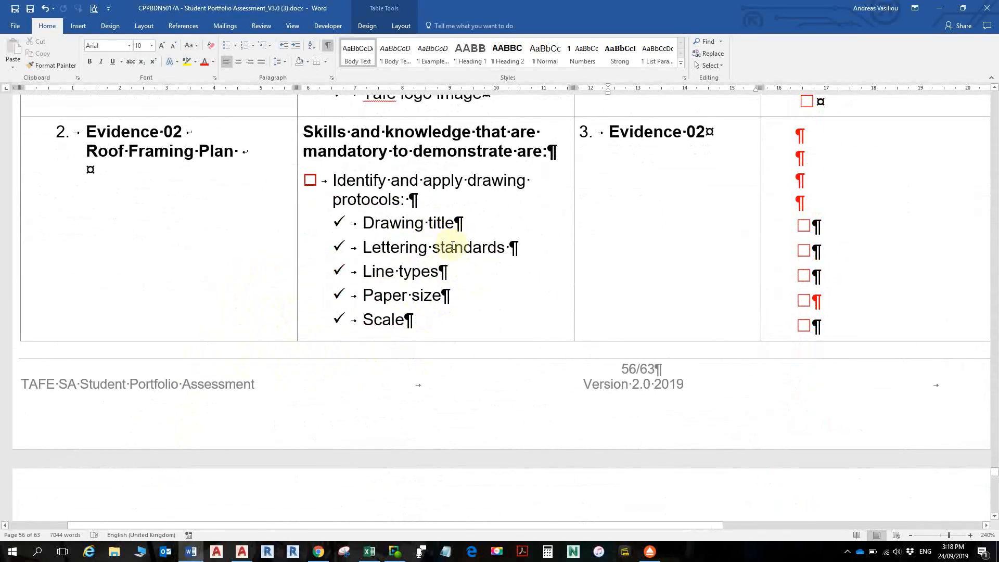
- Read the remaining Evidence 02 requirements, from standard units of measurement through styles and numeracy skills to importing information
scroll(419, 295, down, 5)
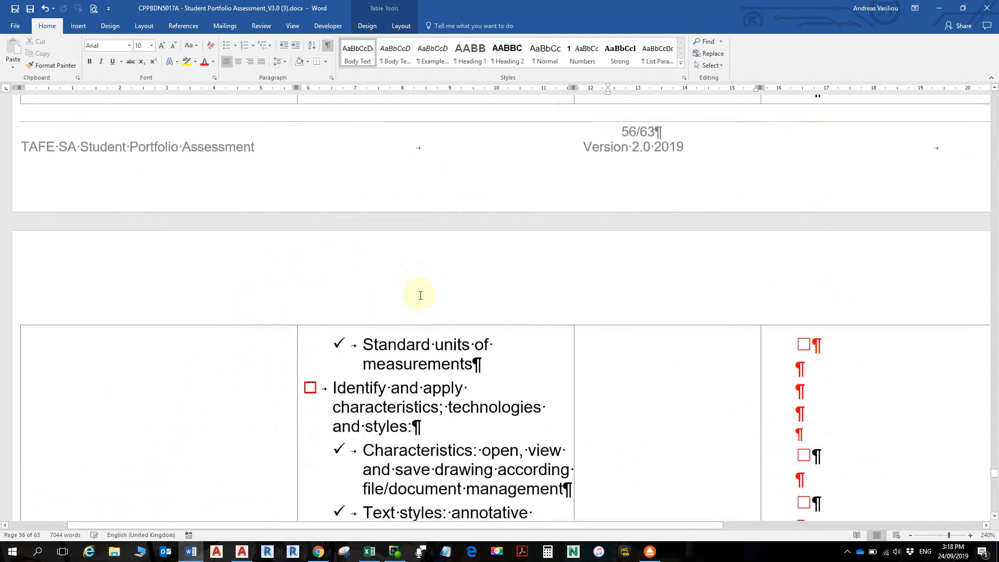
scroll(426, 351, down, 4)
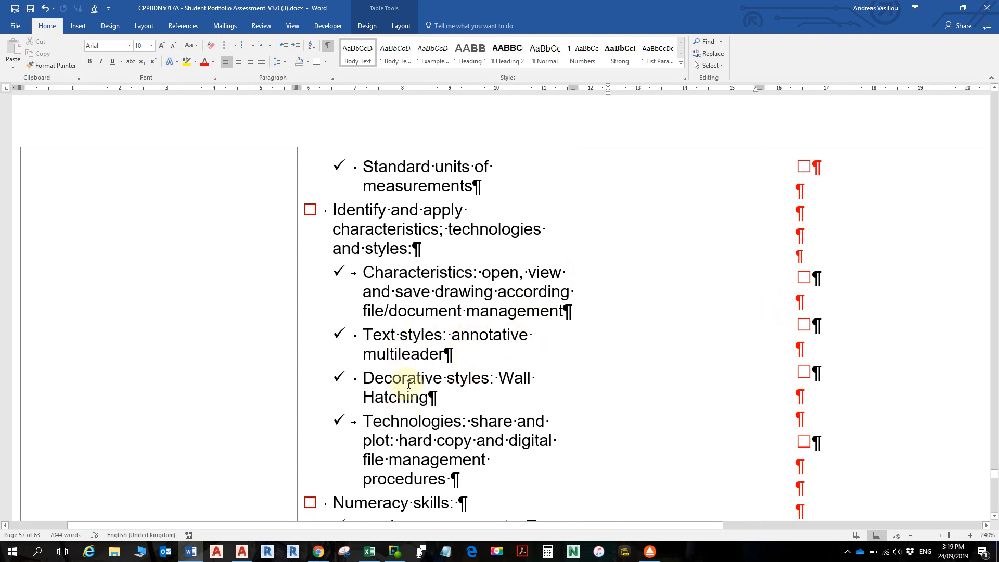
scroll(432, 312, down, 3)
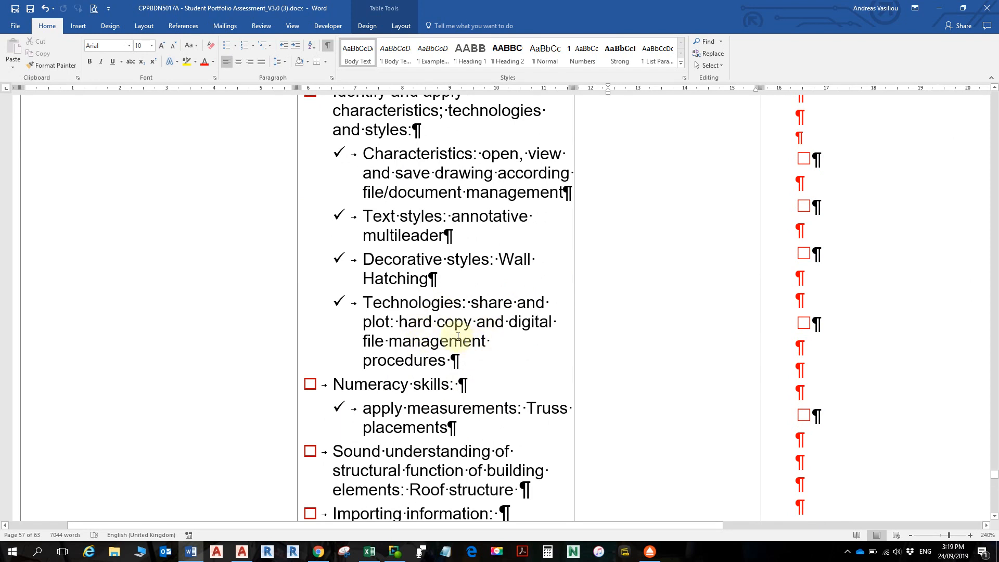
scroll(419, 348, down, 3)
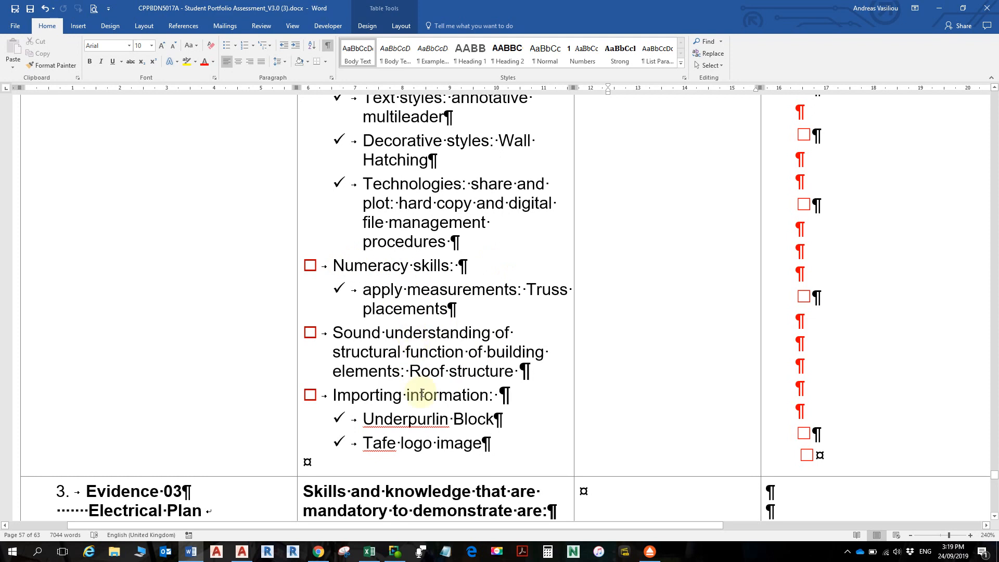
scroll(422, 396, down, 2)
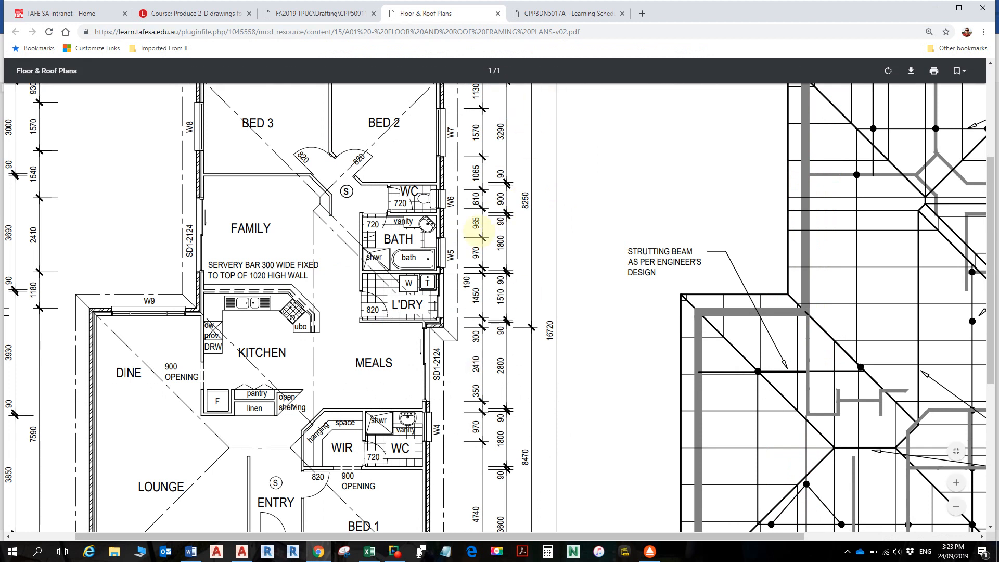
- Inspect the laundry and its external wall dimensions up close in the Floor & Roof Plans PDF
ctrl+scroll(443, 310, up, 2)
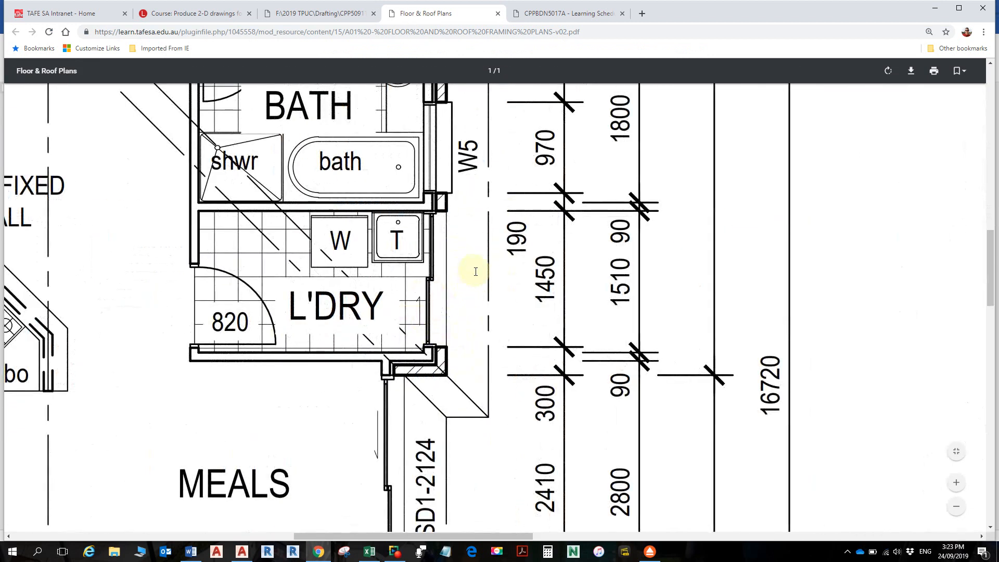
scroll(474, 274, down, 1)
scroll(475, 280, up, 3)
scroll(475, 280, down, 2)
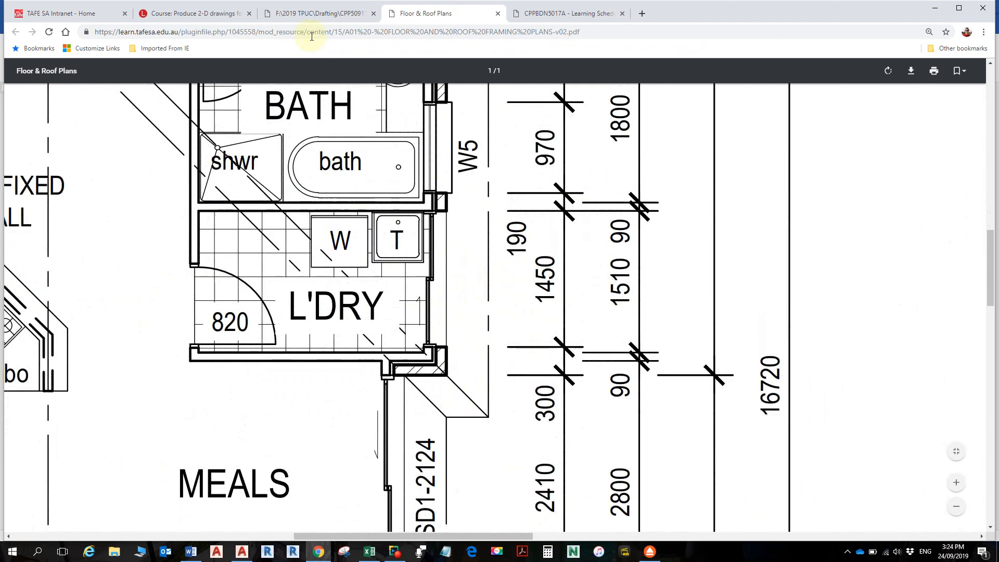
- Bring up the Doors & Windows sheet B2 PDF and view its window and door schedules
click(557, 13)
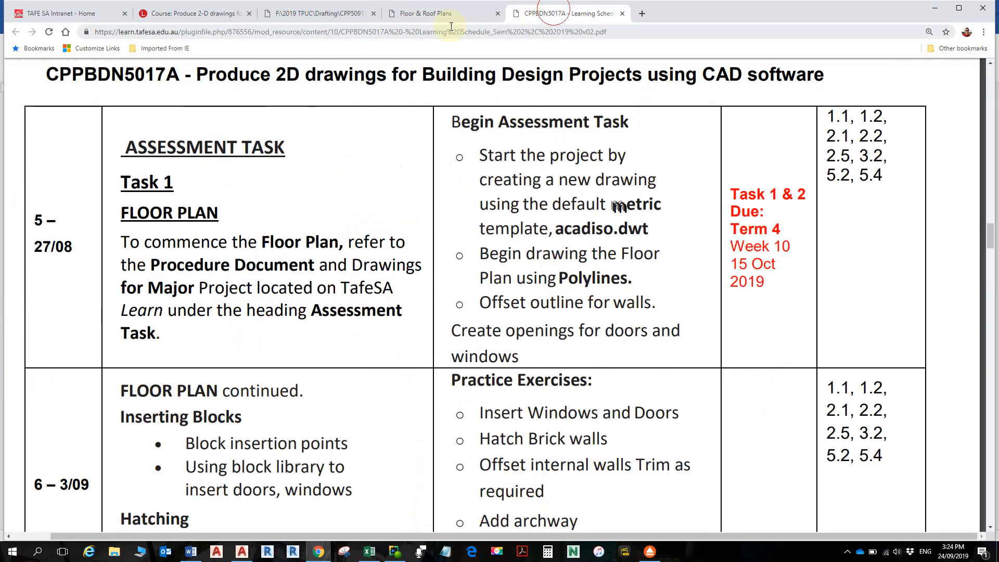
click(411, 15)
click(367, 16)
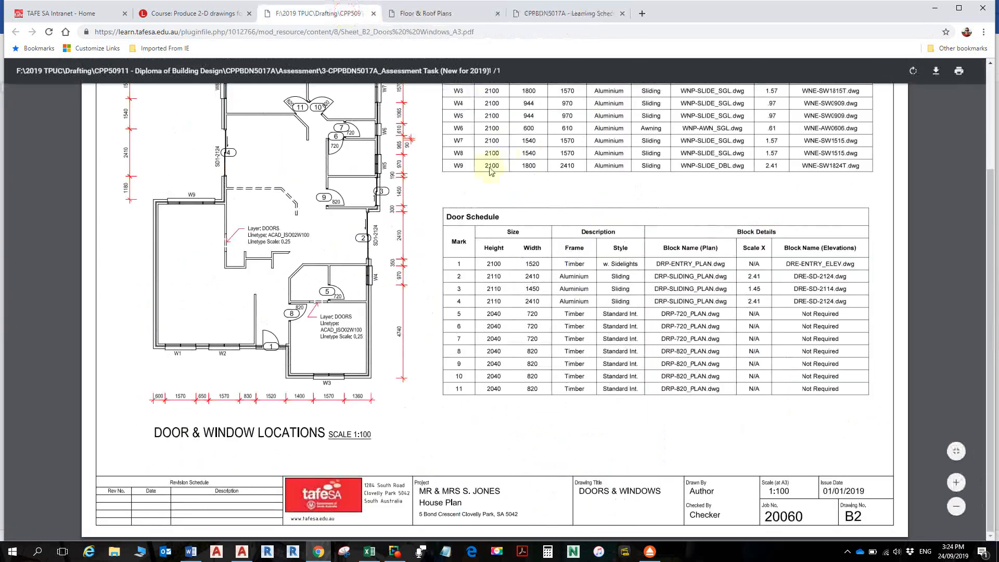
scroll(576, 193, up, 1)
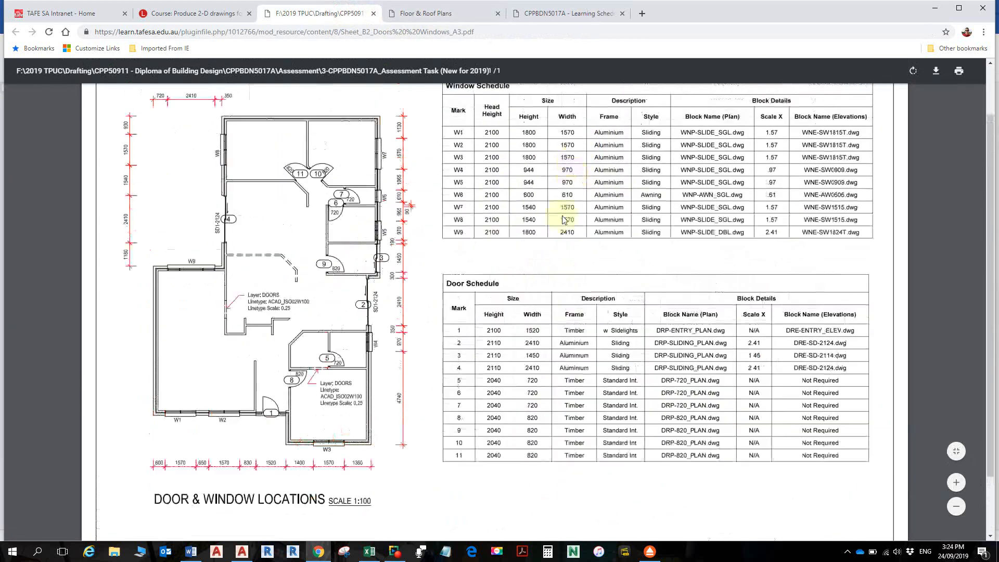
- Read the door schedule on the Doors & Windows sheet B2 up close, including sizes and block names
scroll(536, 278, down, 1)
ctrl+scroll(541, 276, up, 3)
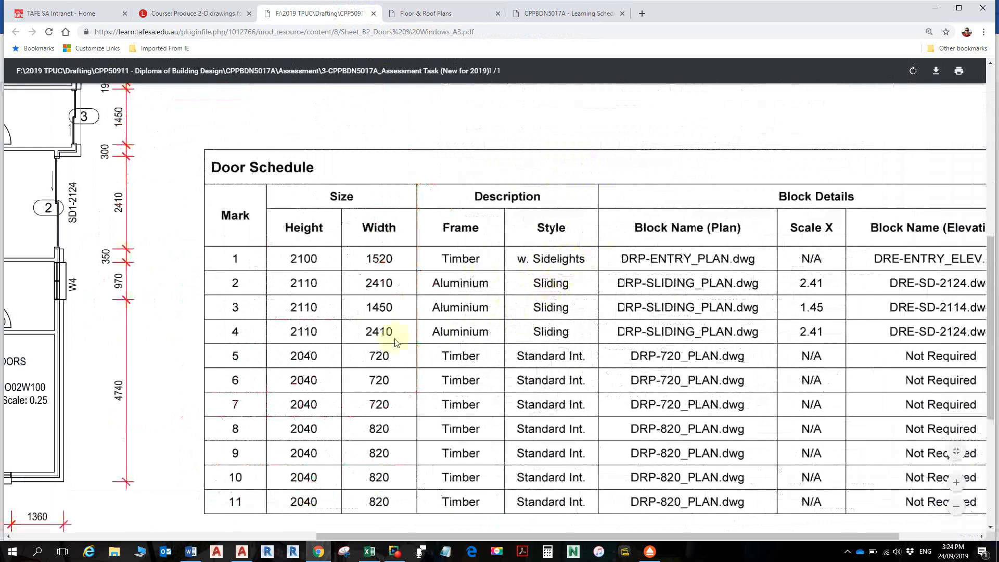
click(940, 308)
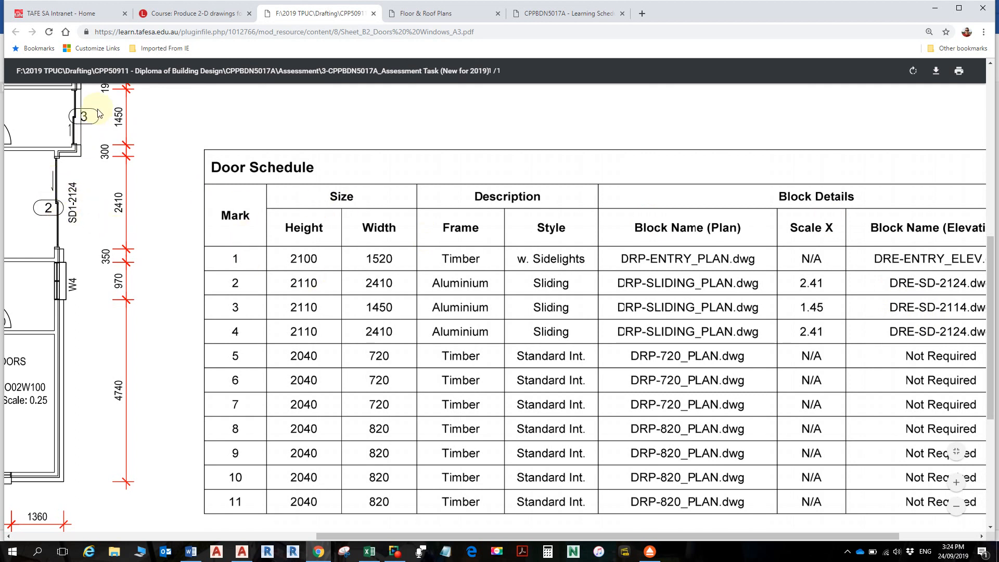
- Inspect the laundry sliding door 3 and its dimensions on sheet B2, and compare them with the full Floor & Roof Plans sheet
ctrl+scroll(106, 167, down, 3)
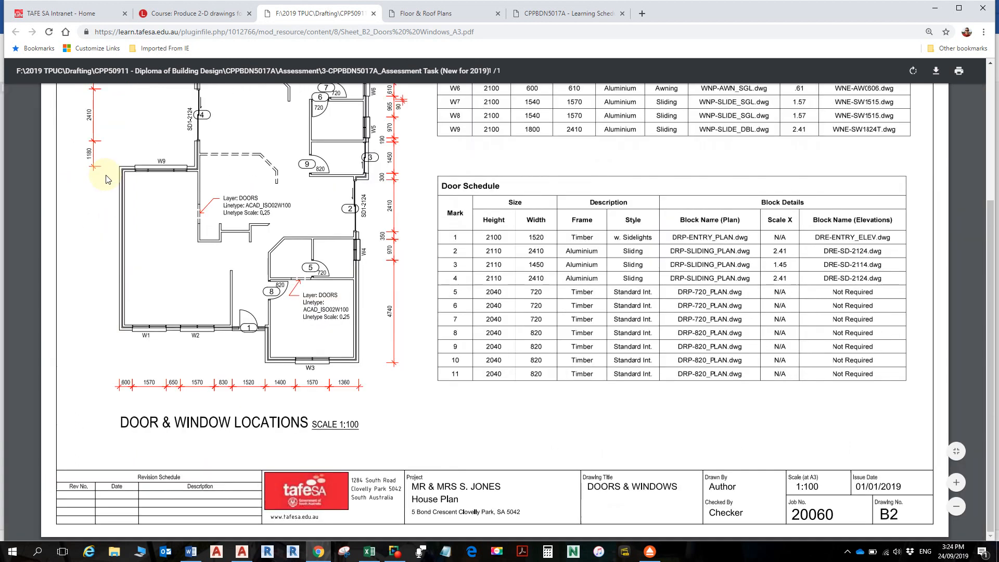
ctrl+scroll(366, 156, up, 3)
ctrl+scroll(366, 156, up, 1)
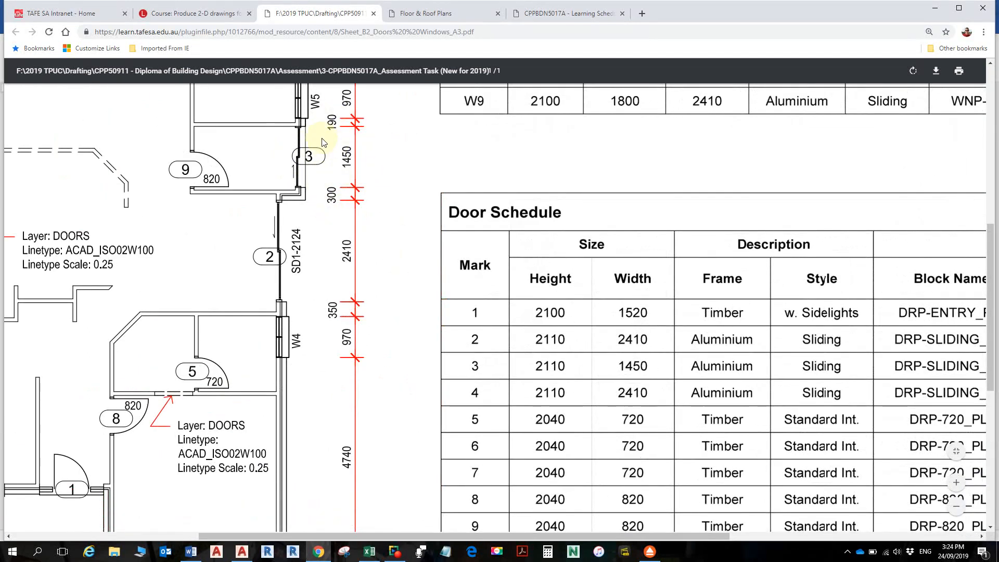
scroll(326, 148, up, 2)
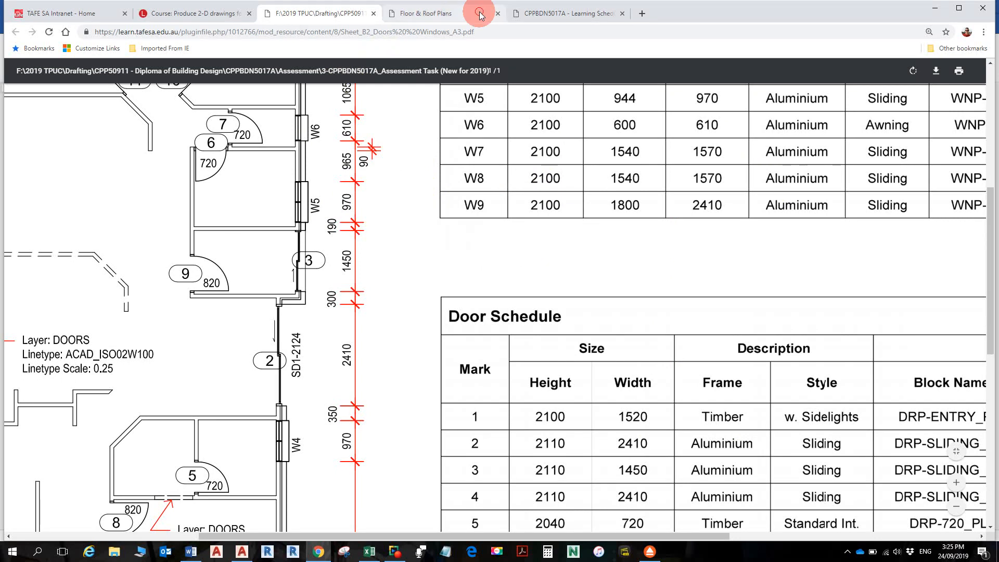
click(443, 13)
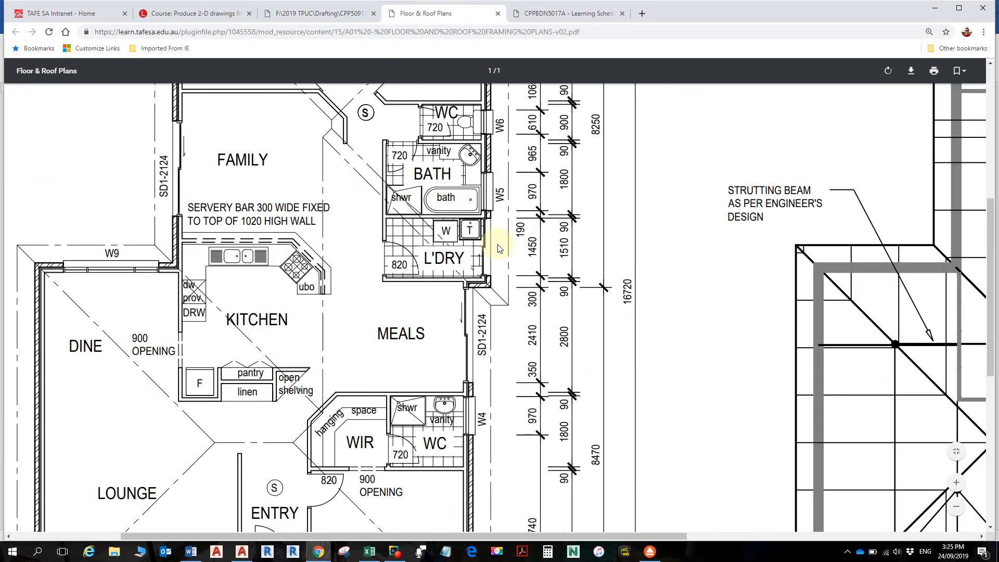
ctrl+scroll(537, 219, down, 5)
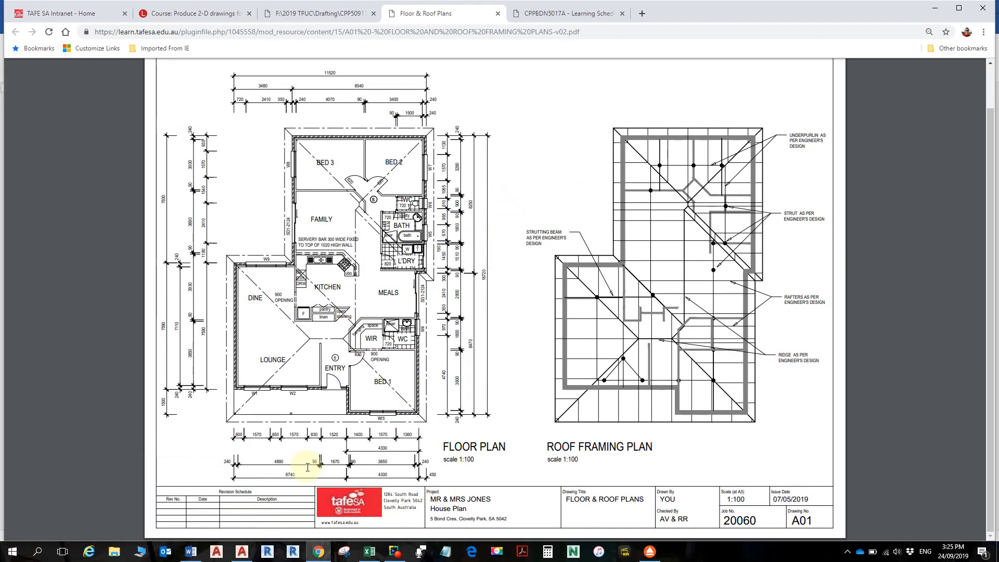
- Return to the portfolio document in Word and review the Evidence 02 skills list, skimming the Evidence 03 Electrical Plan requirements below it
key(alt+Tab)
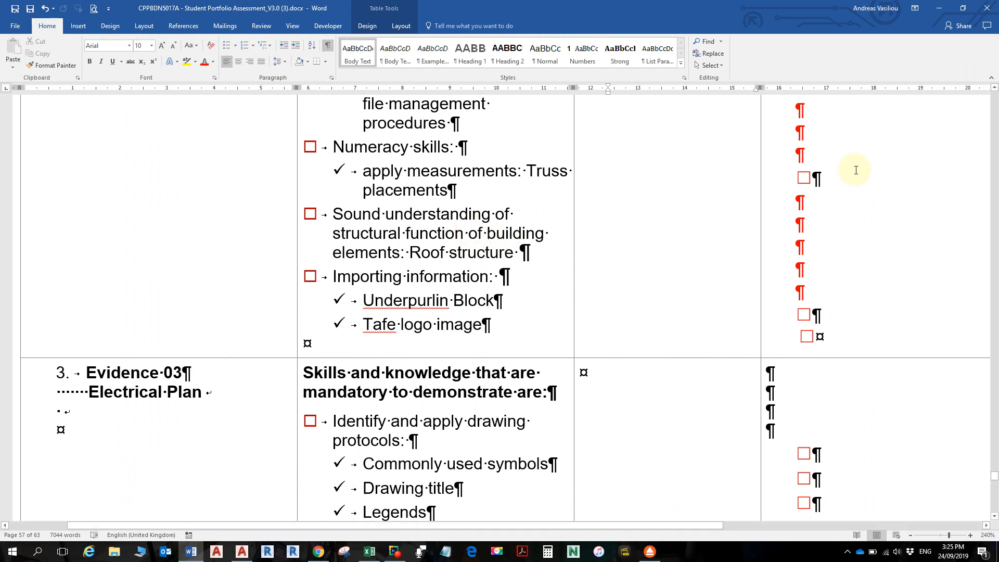
ctrl+scroll(859, 228, down, 7)
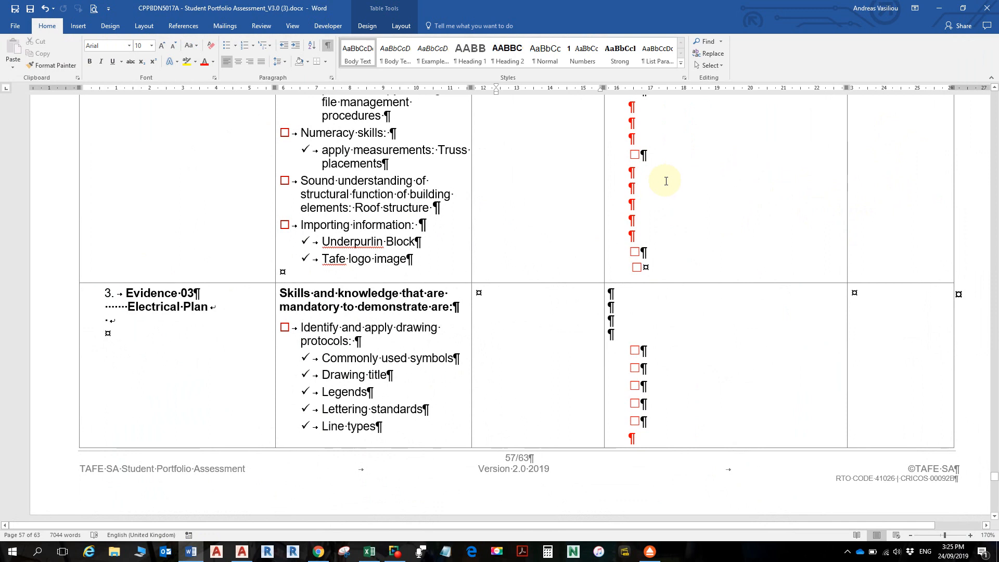
scroll(651, 200, down, 2)
scroll(653, 226, up, 3)
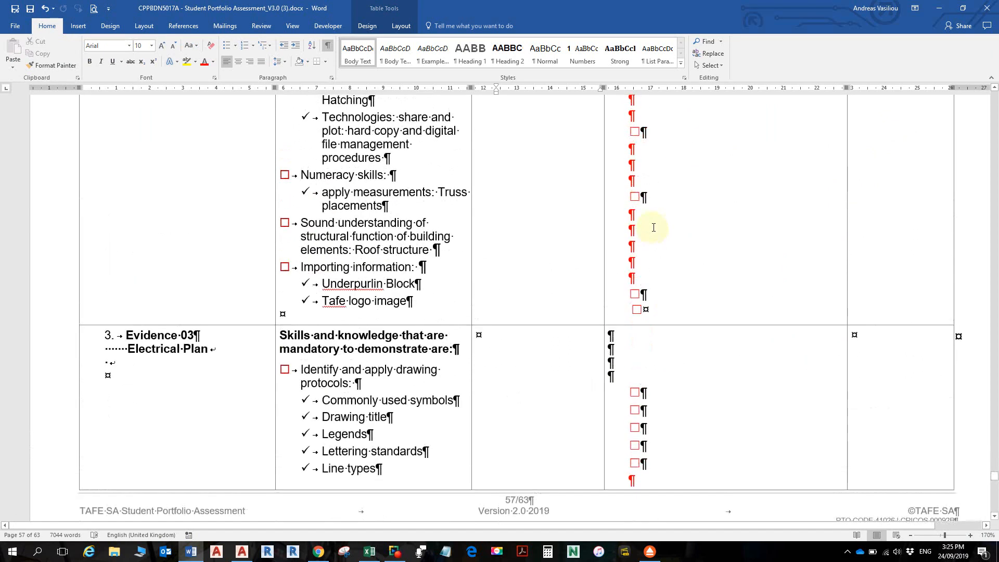
scroll(653, 232, down, 1)
scroll(652, 232, down, 4)
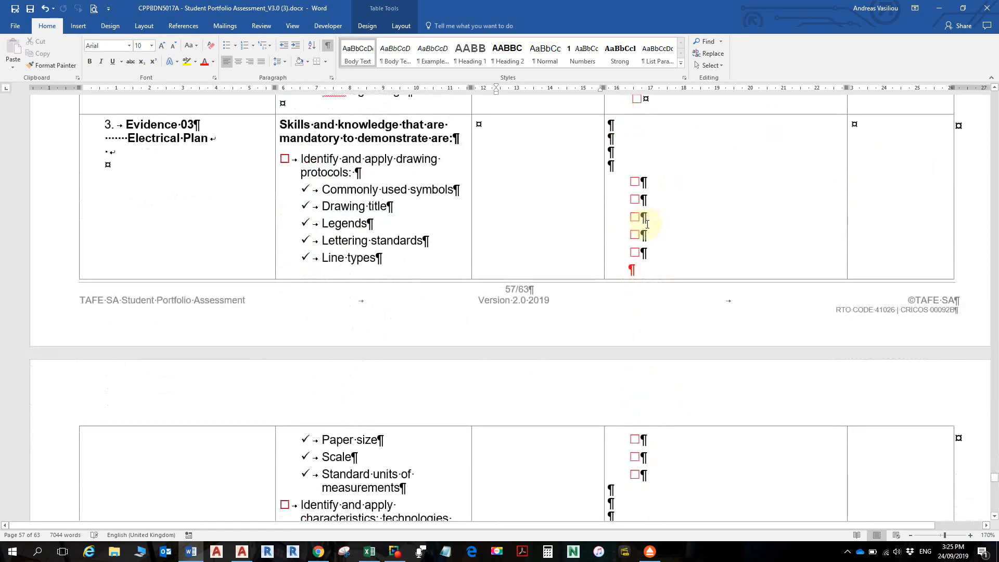
scroll(647, 224, down, 12)
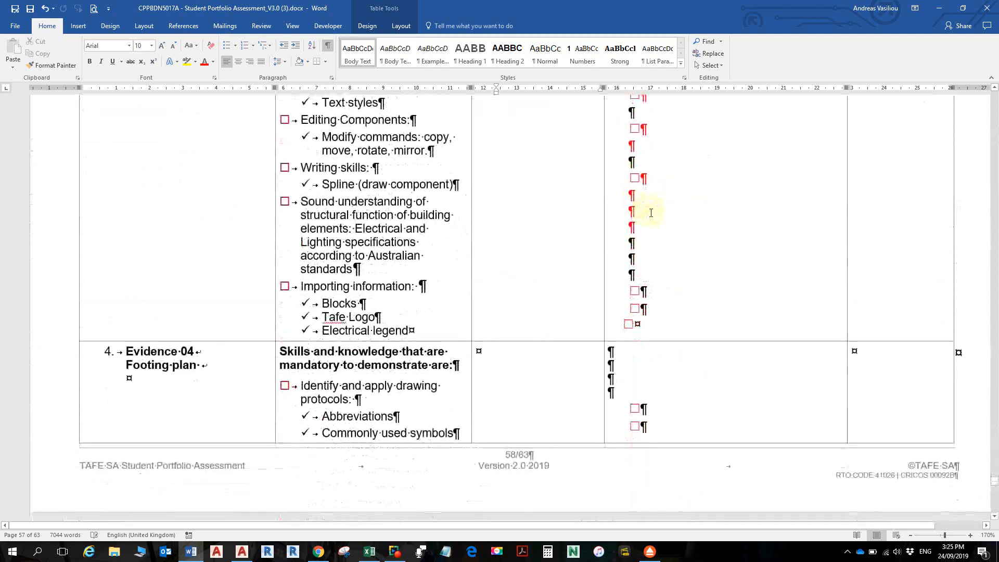
scroll(651, 213, up, 20)
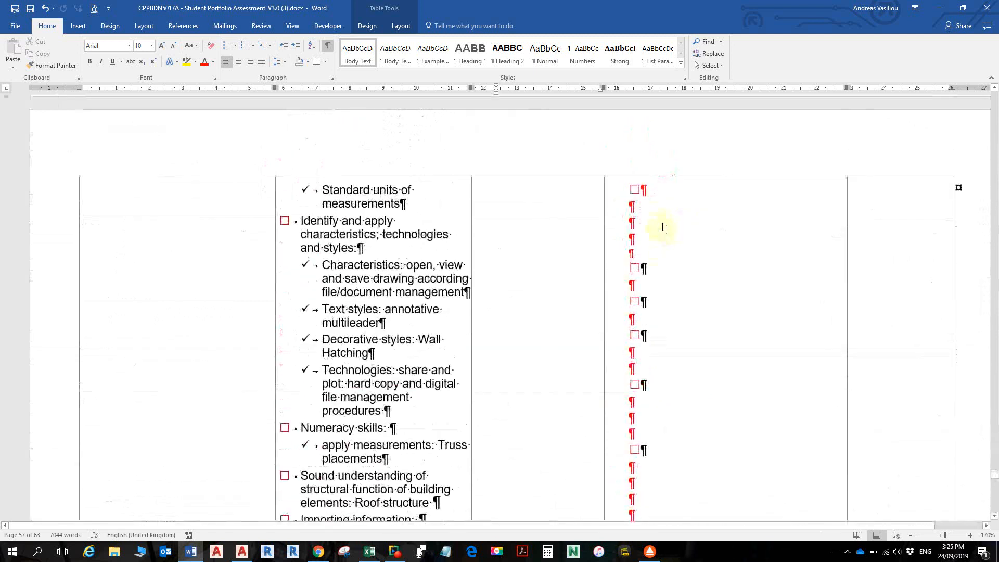
scroll(663, 227, down, 3)
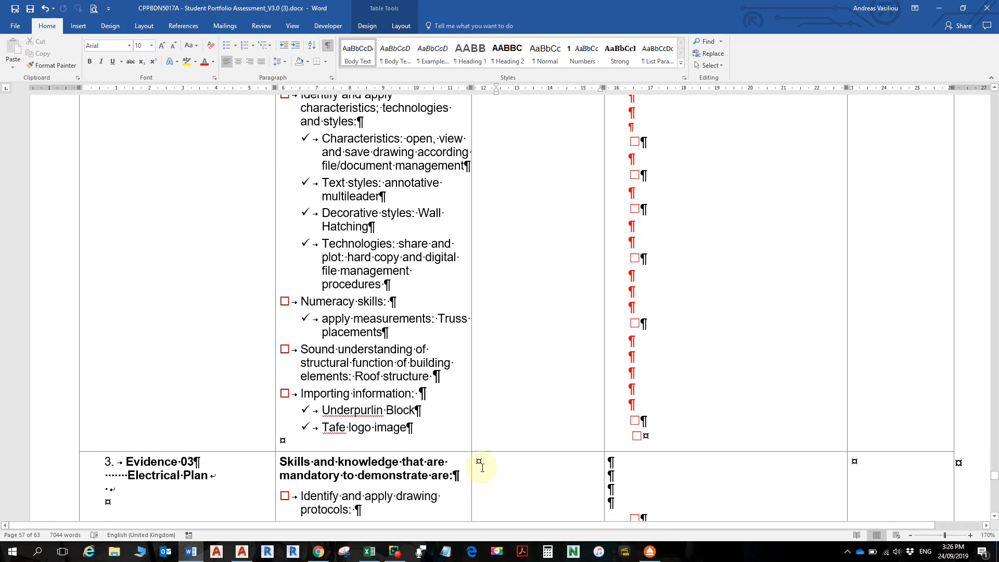
- Glance at the Jones Residence drawing in AutoCAD, and check the Sheet A01 submission link and due date on the course page in Chrome
click(244, 554)
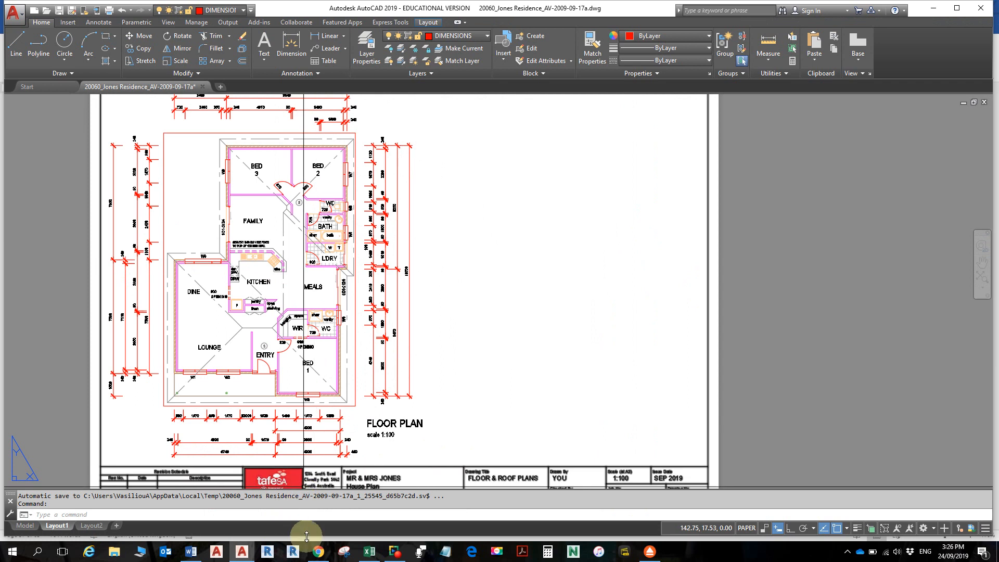
click(318, 552)
click(209, 13)
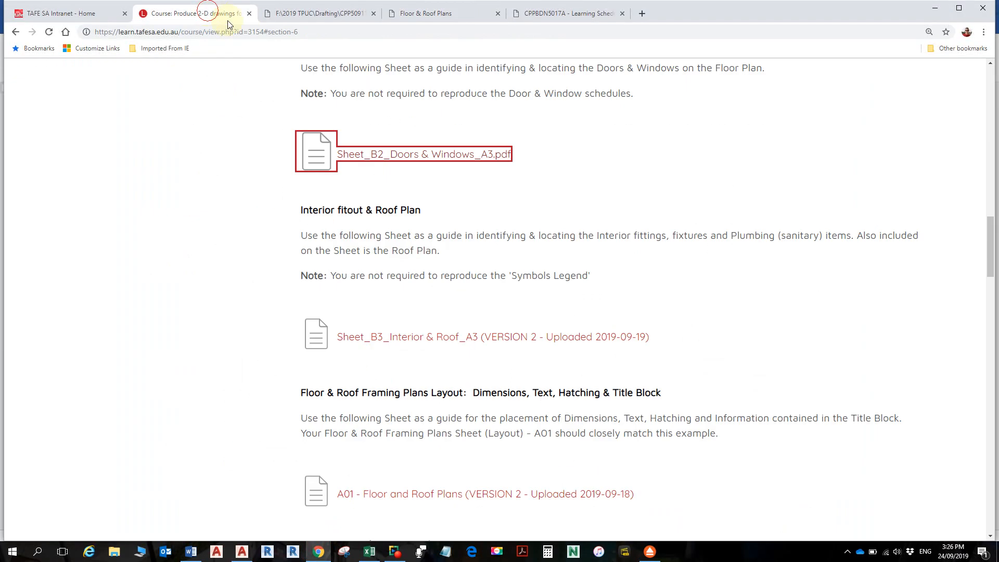
scroll(428, 245, down, 20)
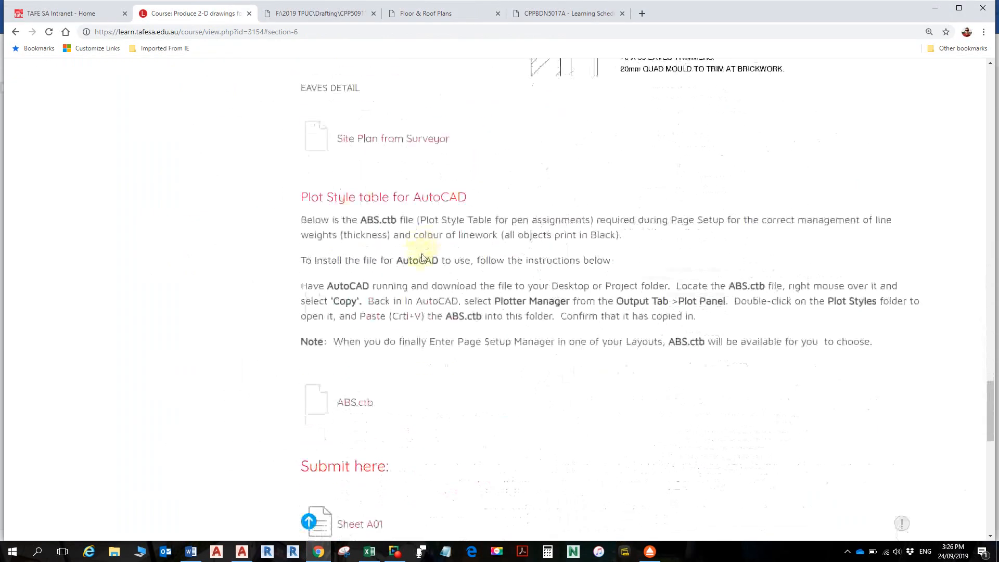
scroll(420, 258, down, 1)
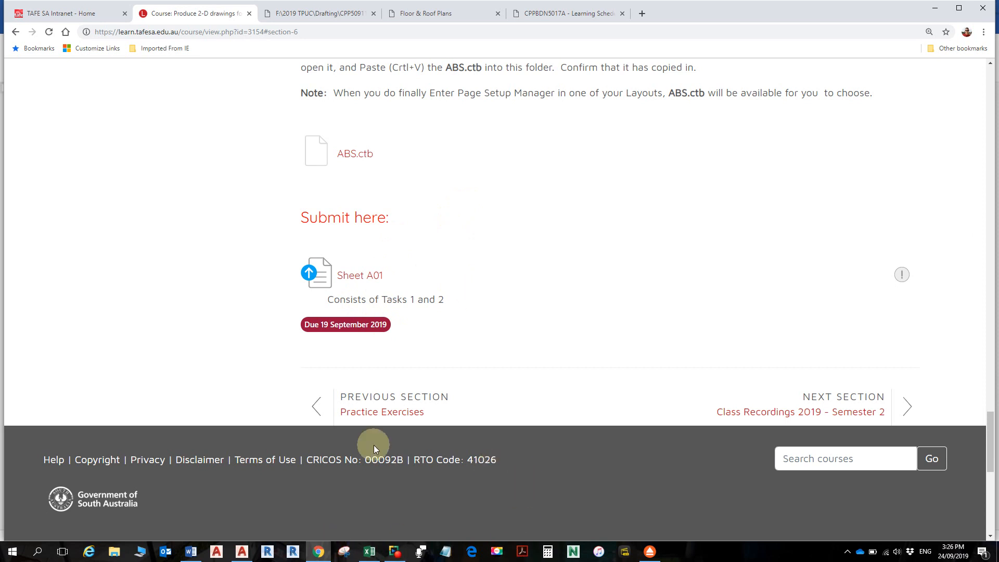
- Bring up the Learning Schedule PDF and skim the tasks from Task 1 Floor Plan to Task 5 Site Plan & Eaves Detail
click(573, 3)
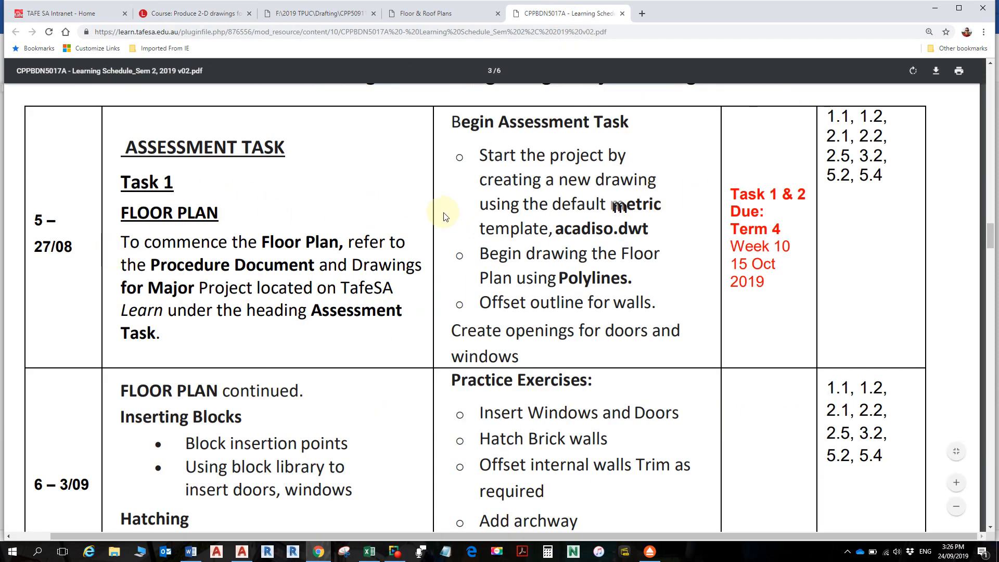
scroll(445, 208, down, 15)
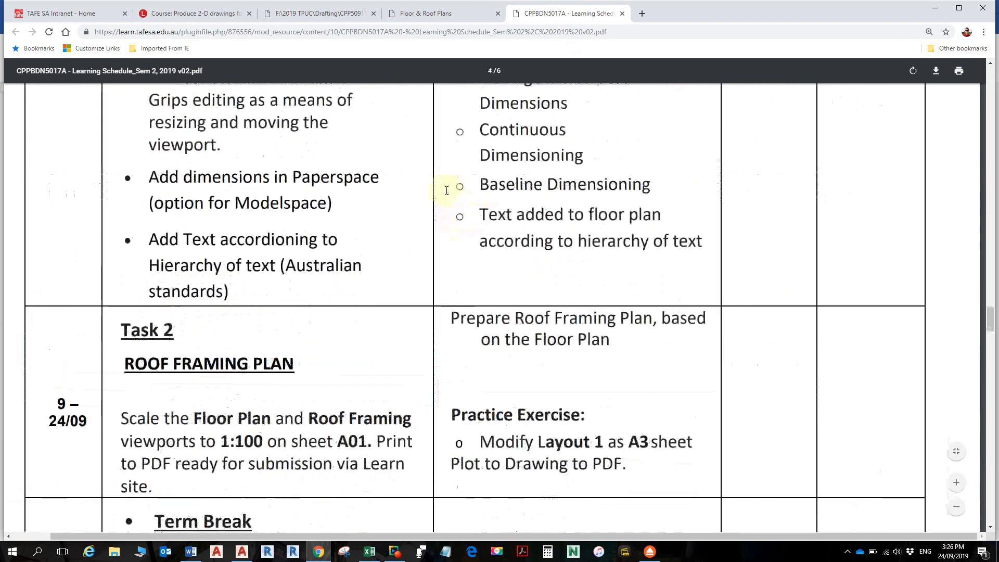
scroll(446, 191, down, 8)
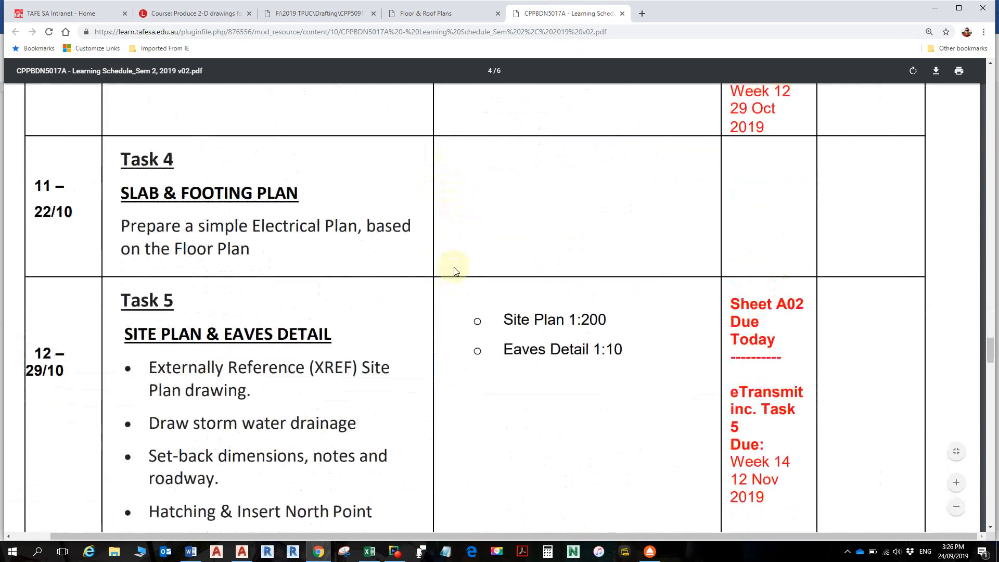
- Review the weekly Floor Plan and Roof Framing Plan entries in the schedule and check the due dates for Sheet A01 and Tasks 3 and 4
ctrl+scroll(455, 266, down, 3)
scroll(458, 250, up, 10)
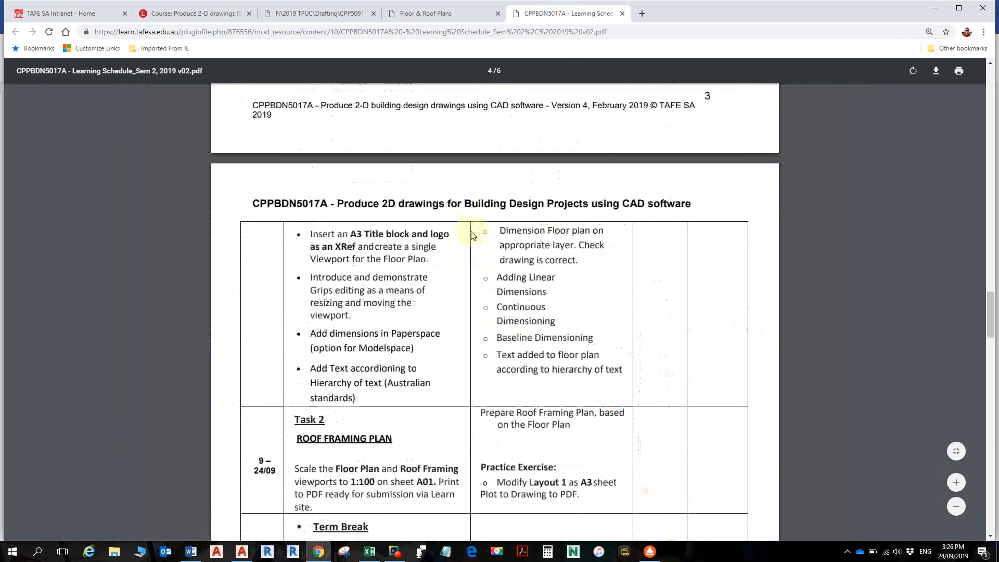
scroll(474, 232, up, 10)
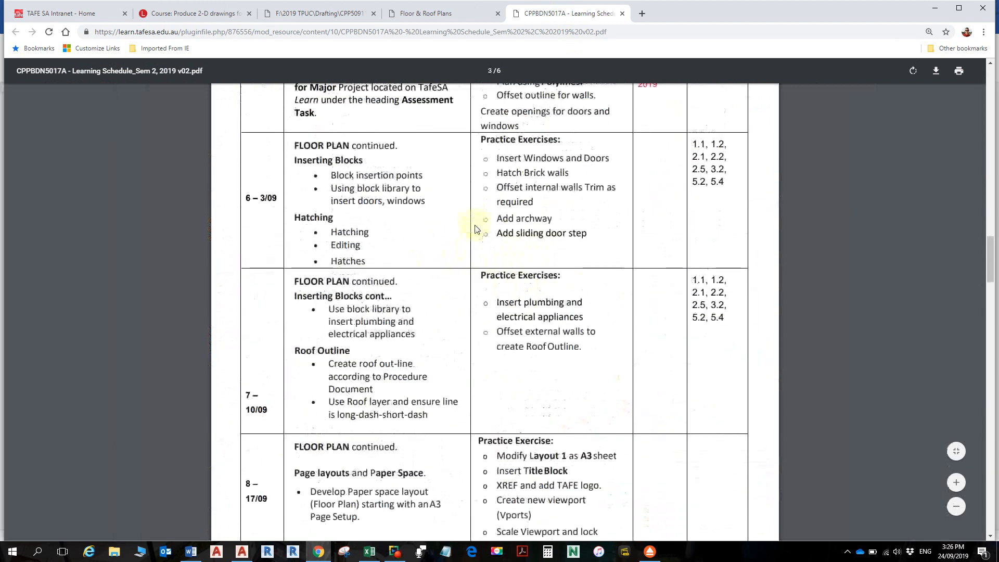
scroll(475, 229, up, 3)
scroll(474, 228, down, 7)
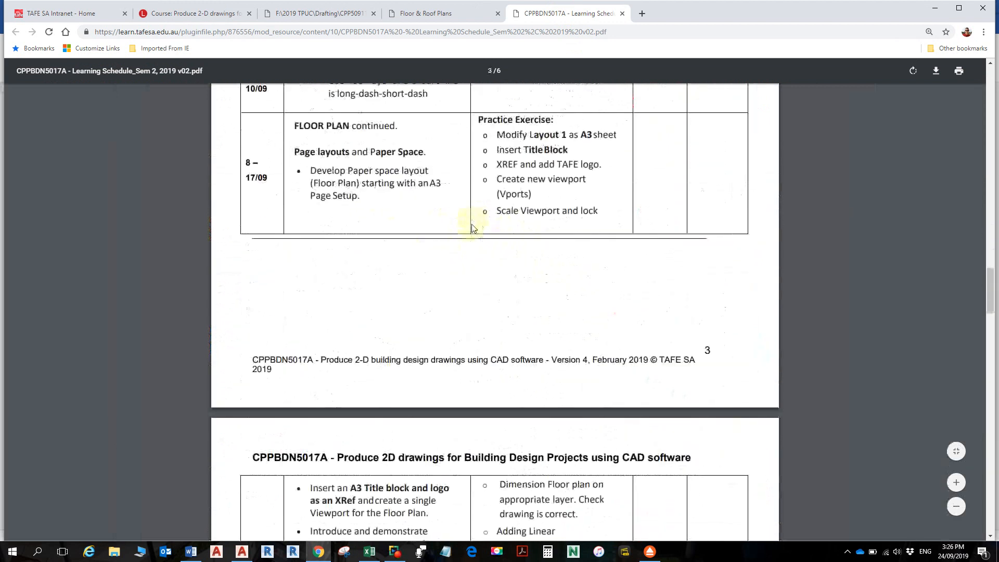
scroll(472, 228, down, 8)
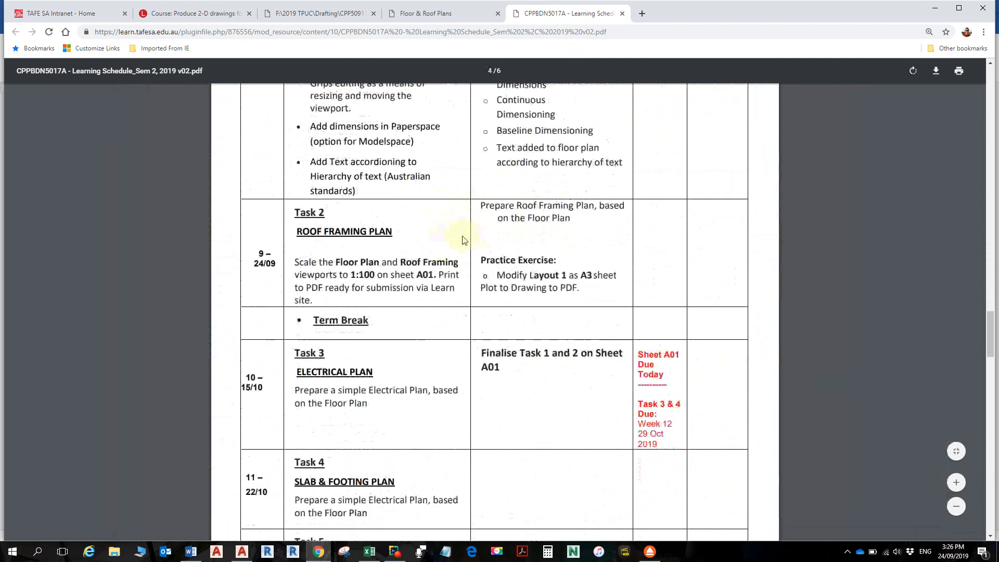
scroll(464, 240, down, 2)
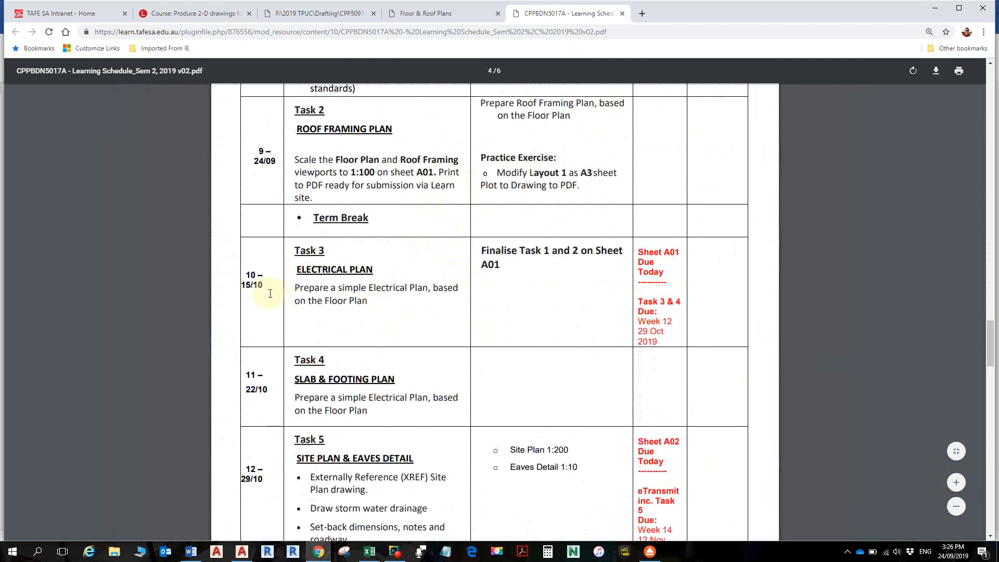
ctrl+scroll(260, 294, up, 3)
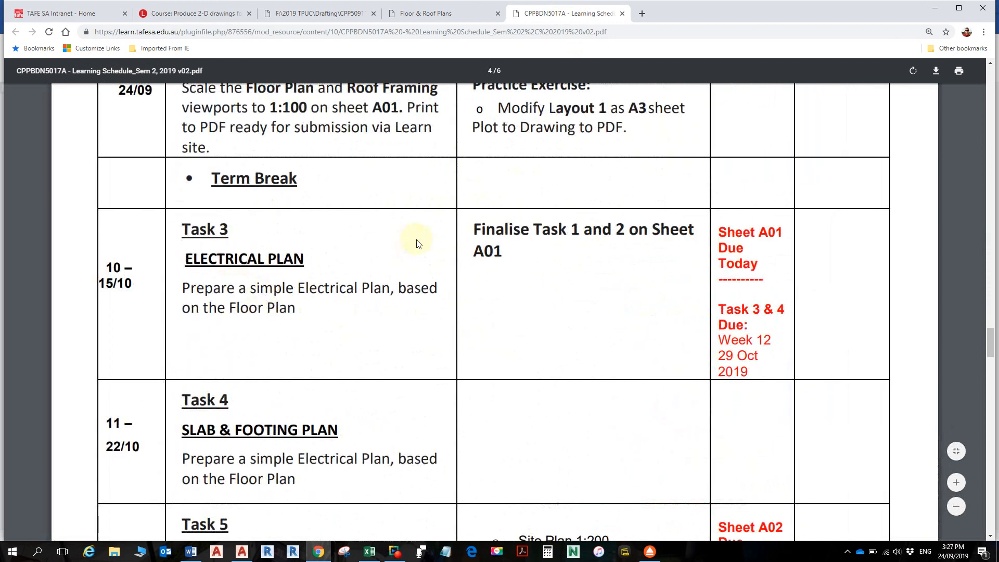
- Switch to the Jones Residence drawing in AutoCAD and inspect the wall dimension strings beside the Dine room, checking the 3690 dimension
key(alt+Tab)
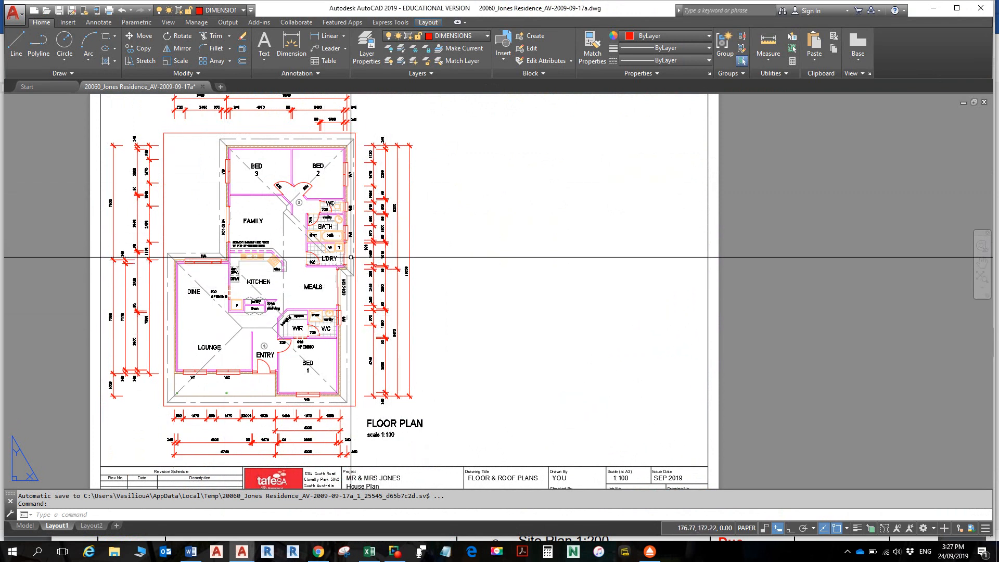
middle_drag(191, 279, 354, 291)
scroll(323, 275, up, 10)
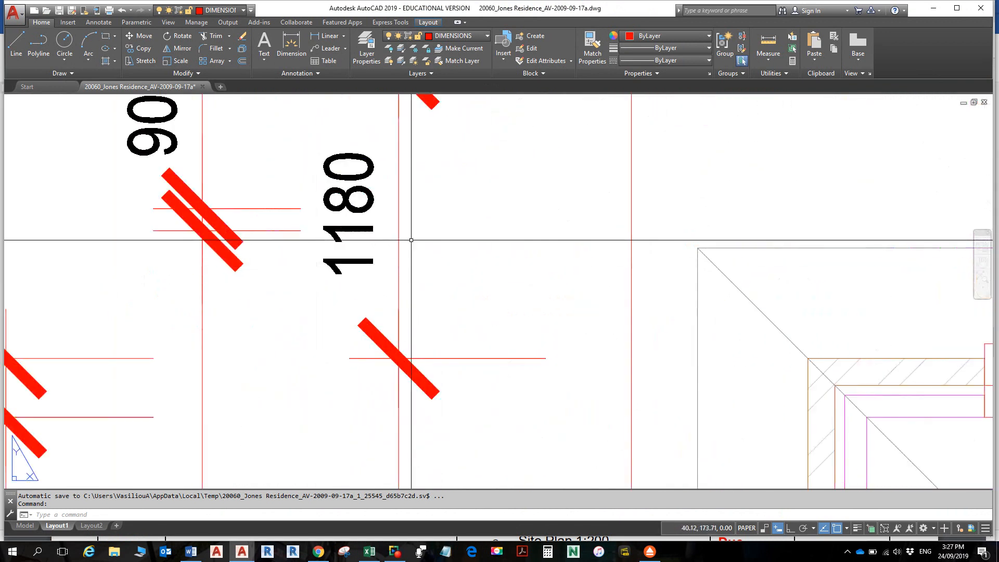
scroll(411, 240, down, 5)
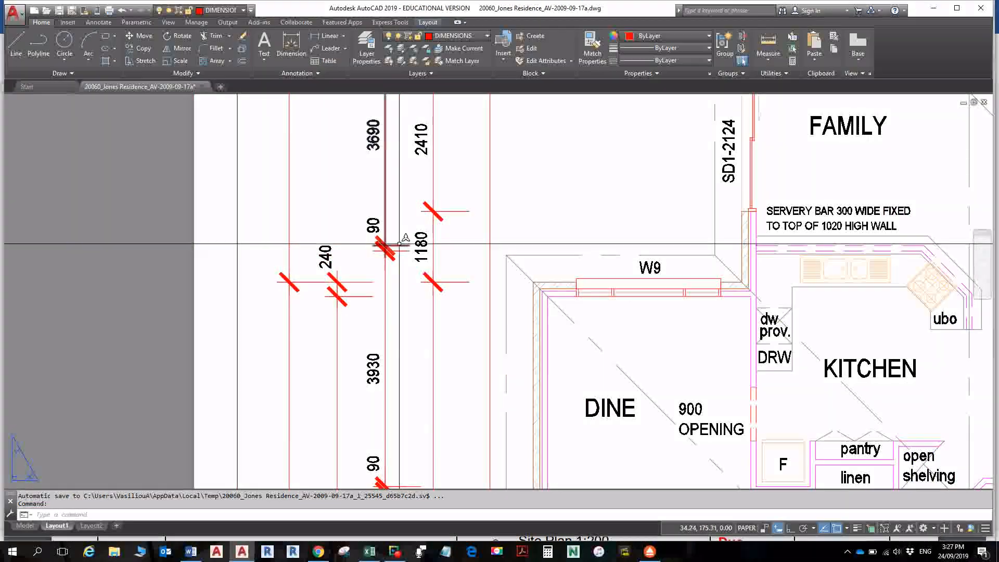
click(400, 243)
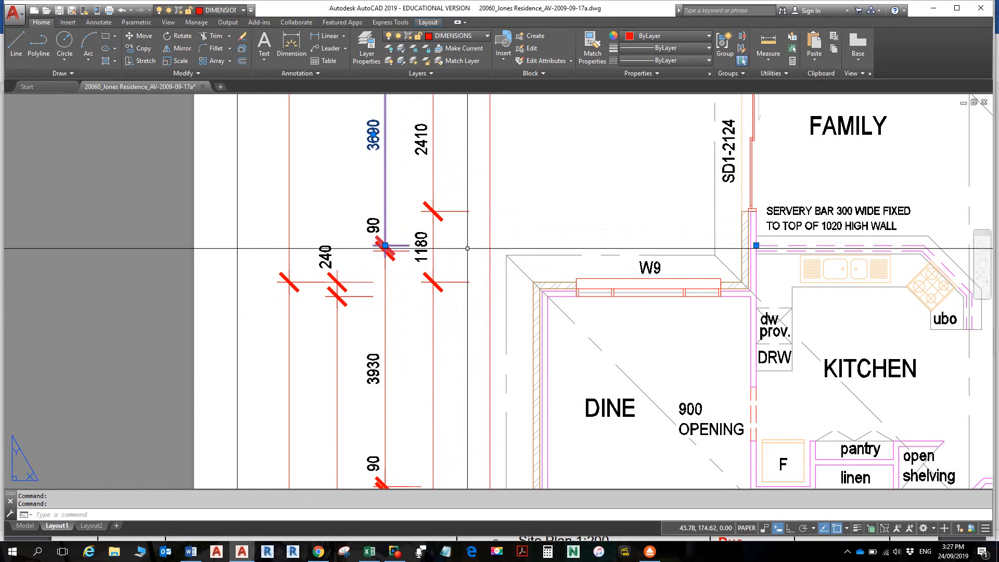
key(Escape)
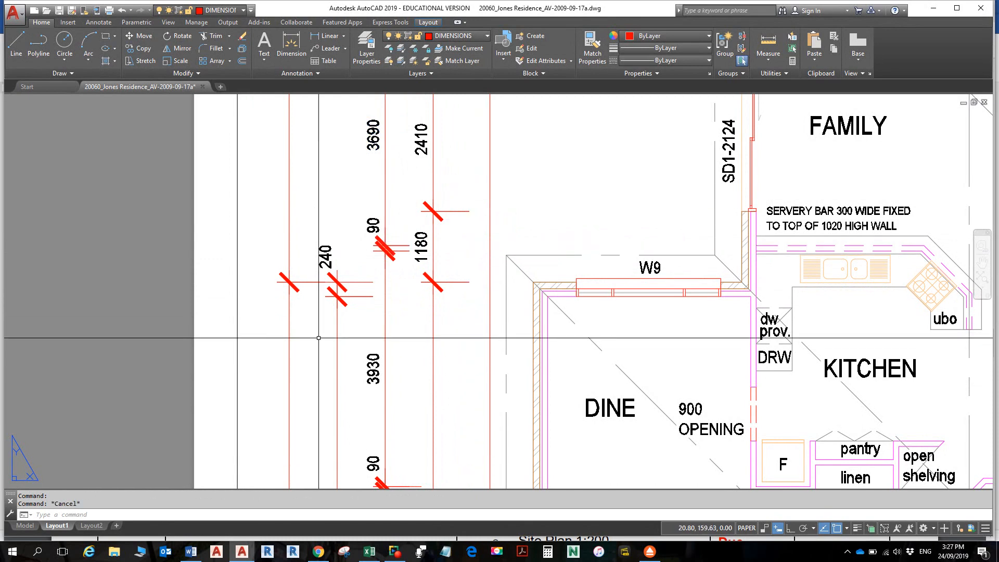
- Display the object properties and select the 90 wall dimension and the adjoining 3850 dimension beside the Dine room
key(ctrl+1)
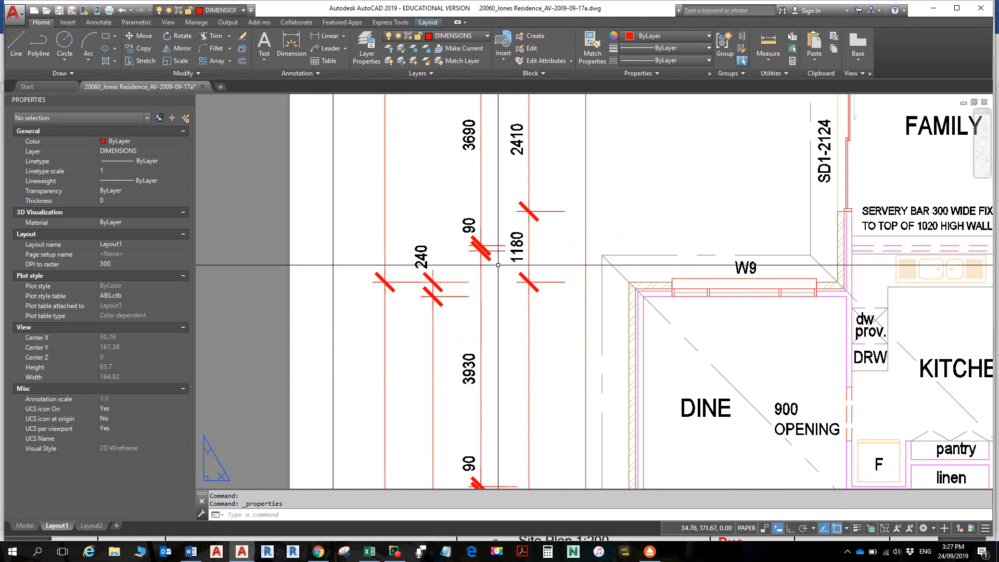
scroll(514, 289, down, 4)
scroll(514, 370, up, 6)
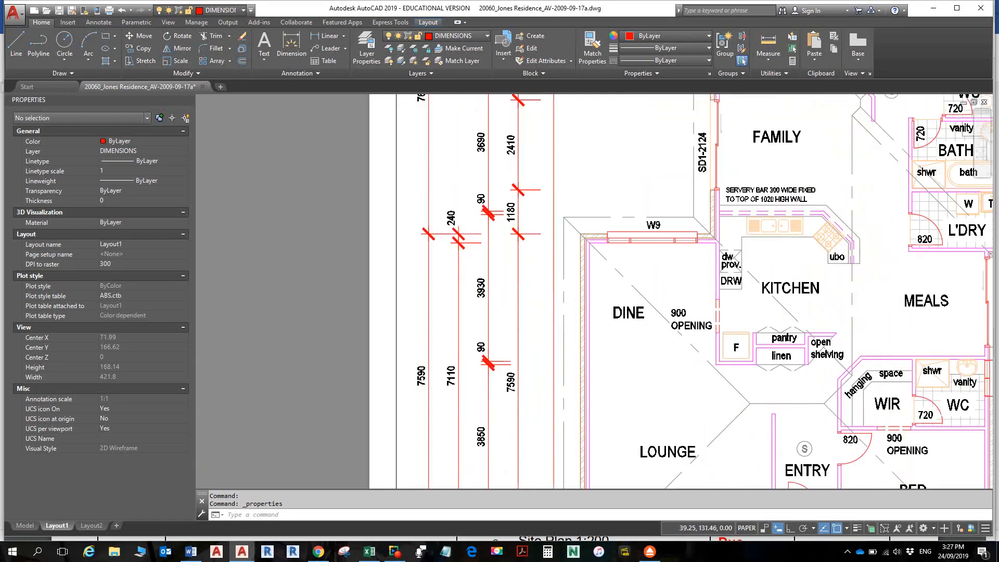
click(500, 343)
click(439, 339)
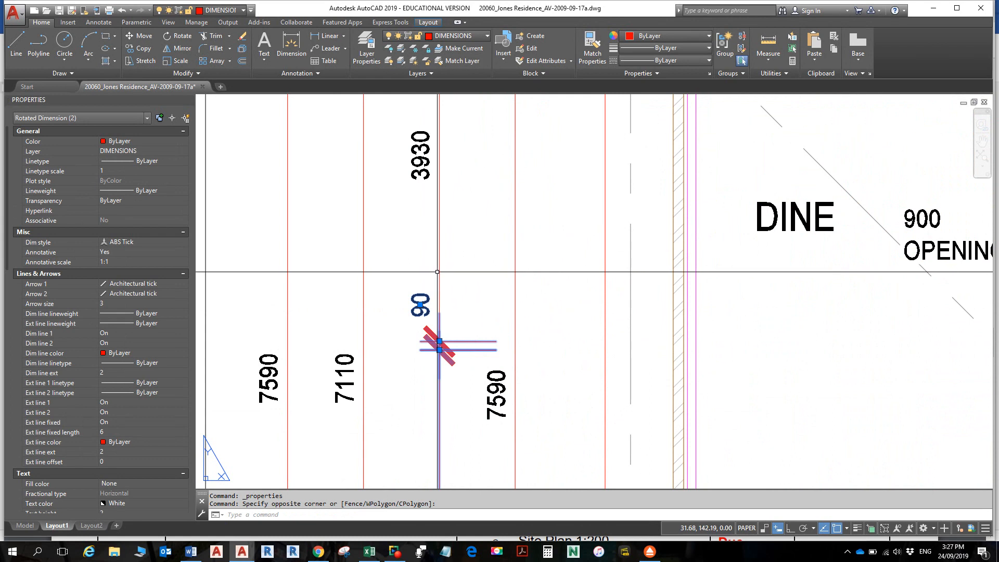
- Add the 3930 dimension to the selection and compare the extension line fixed lengths where it meets the 90 dimension
scroll(465, 334, up, 5)
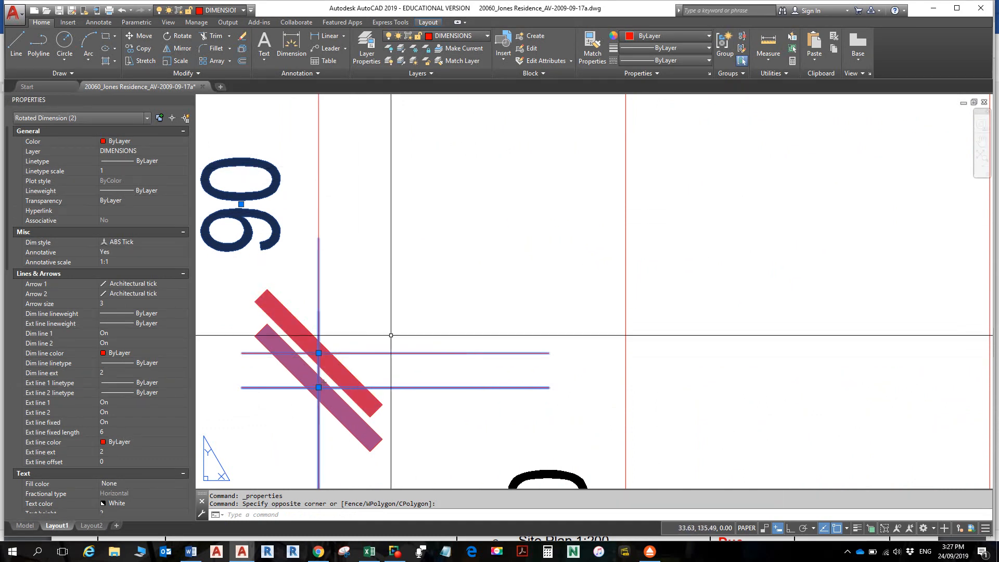
click(452, 361)
click(413, 335)
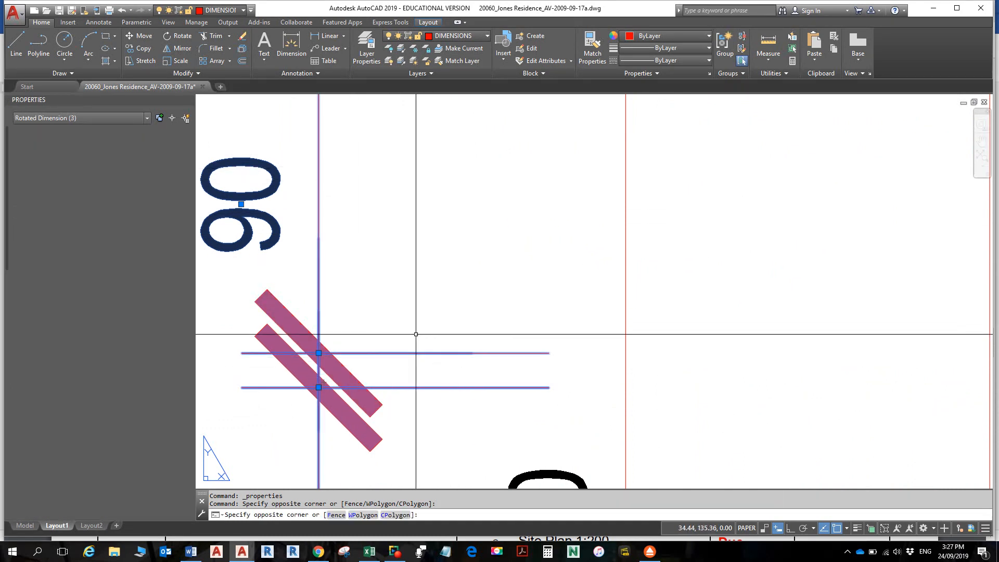
scroll(416, 317, down, 6)
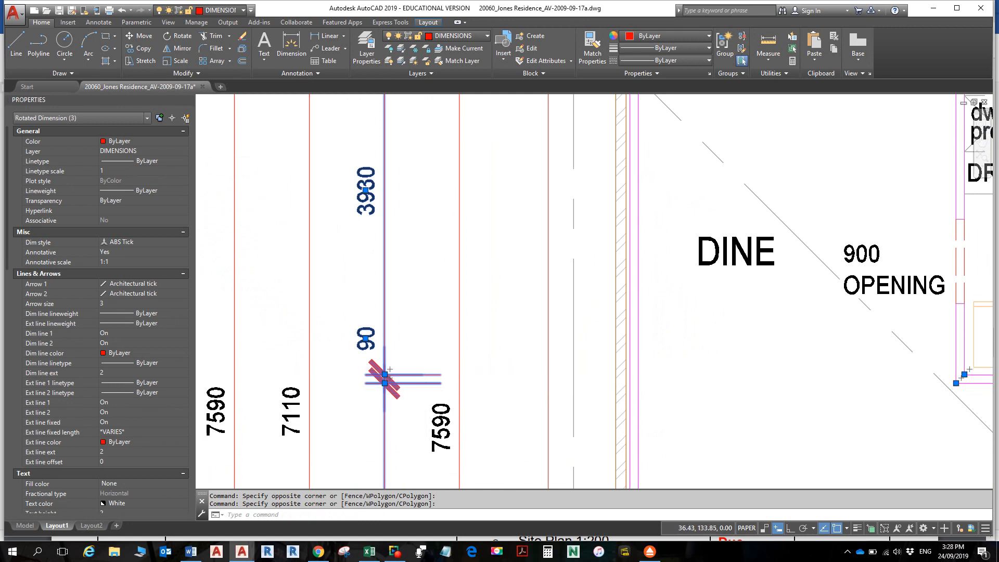
scroll(403, 374, down, 2)
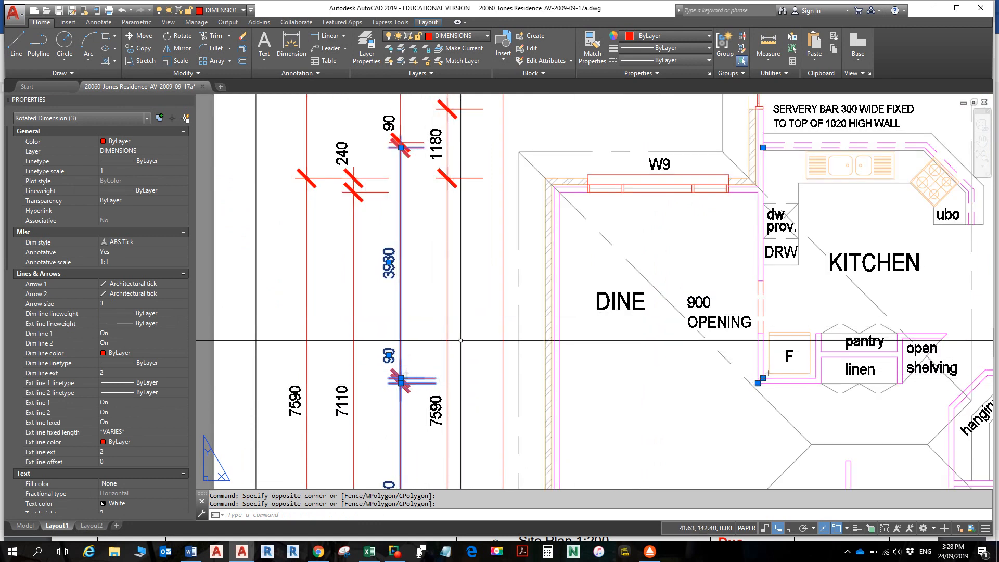
key(Escape)
key(Escape)
scroll(464, 346, down, 2)
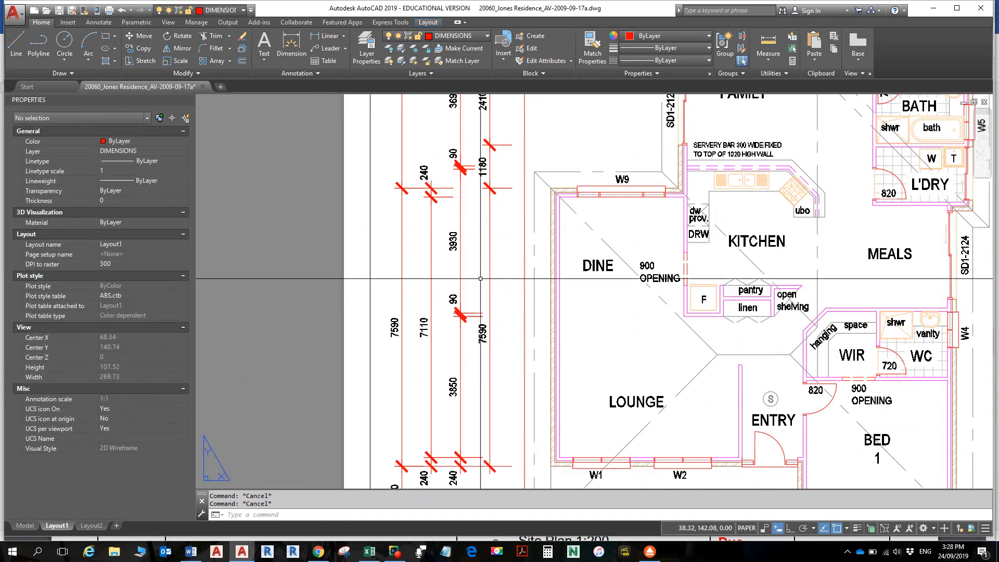
- Select the 90, 2800 and 1800 dimensions beside window W4 and review their extension line and text properties
middle_drag(462, 344, 239, 323)
scroll(777, 346, up, 6)
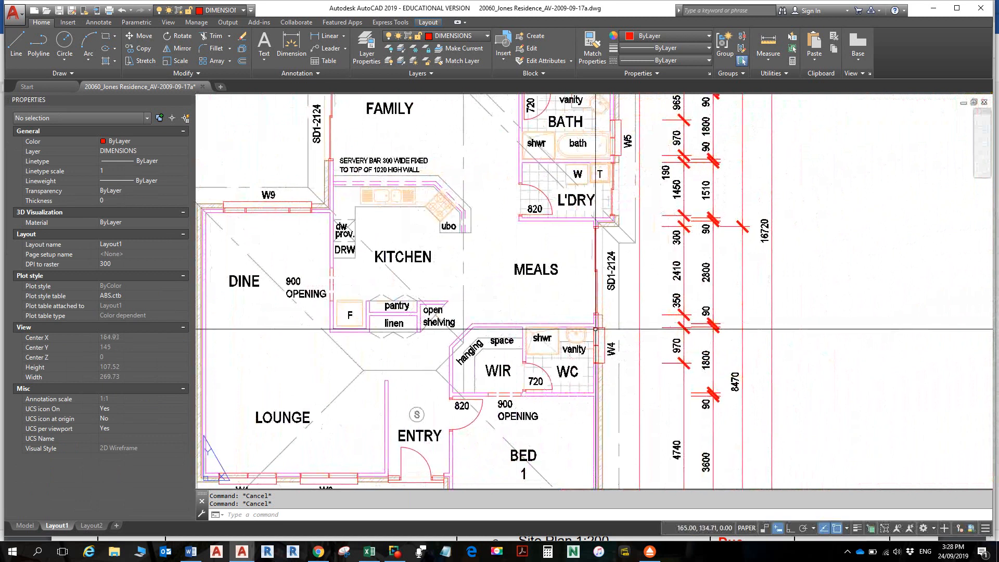
middle_drag(777, 346, 692, 333)
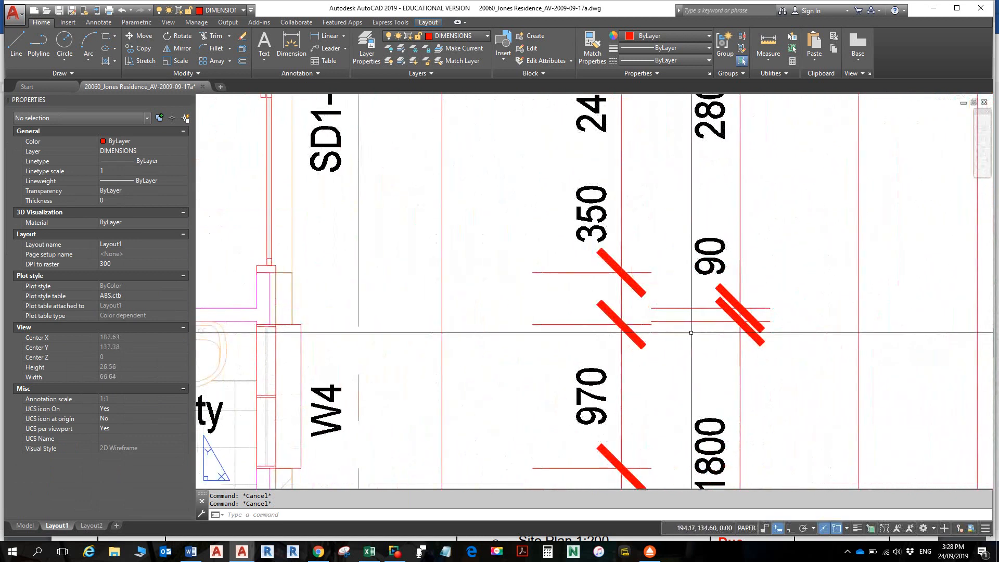
click(696, 328)
click(764, 304)
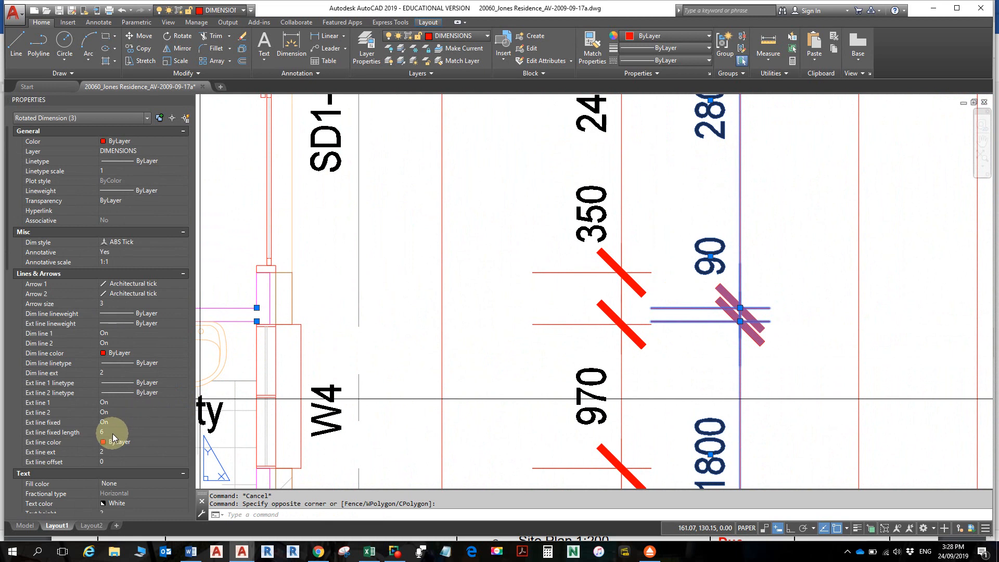
scroll(107, 430, down, 2)
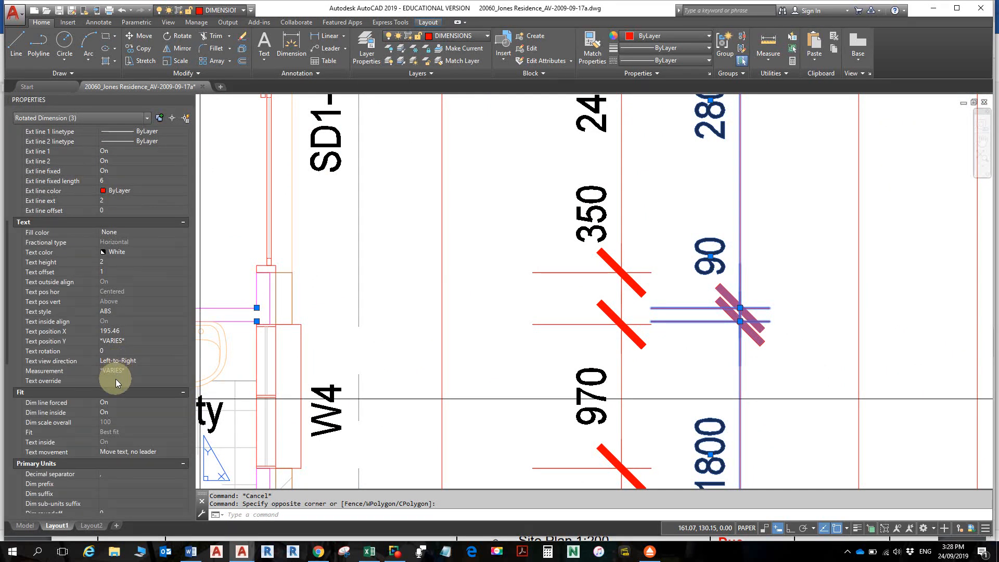
scroll(117, 376, down, 1)
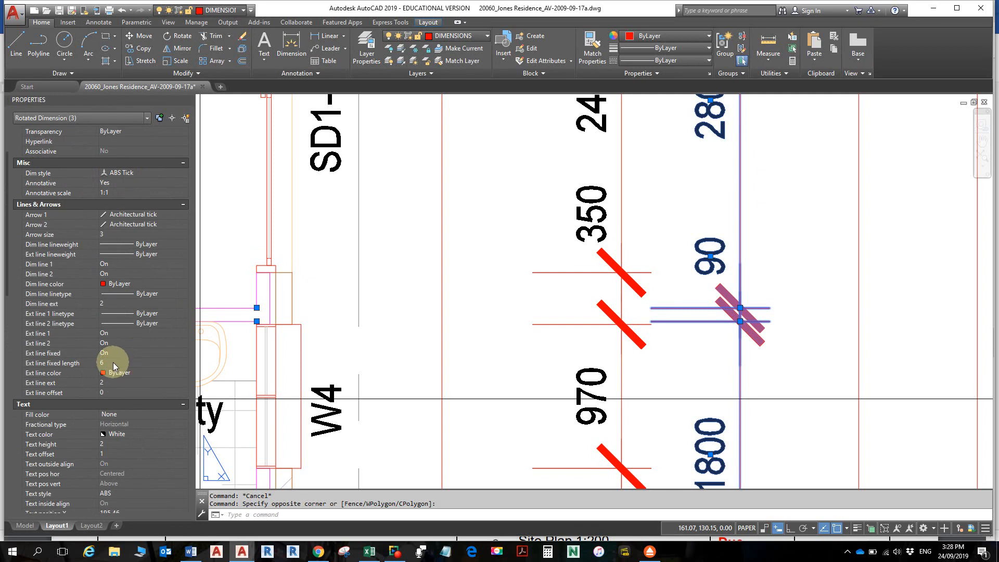
- Try an extension line fixed length of 4 on the selected dimensions beside window W4, and undo the change
click(113, 362)
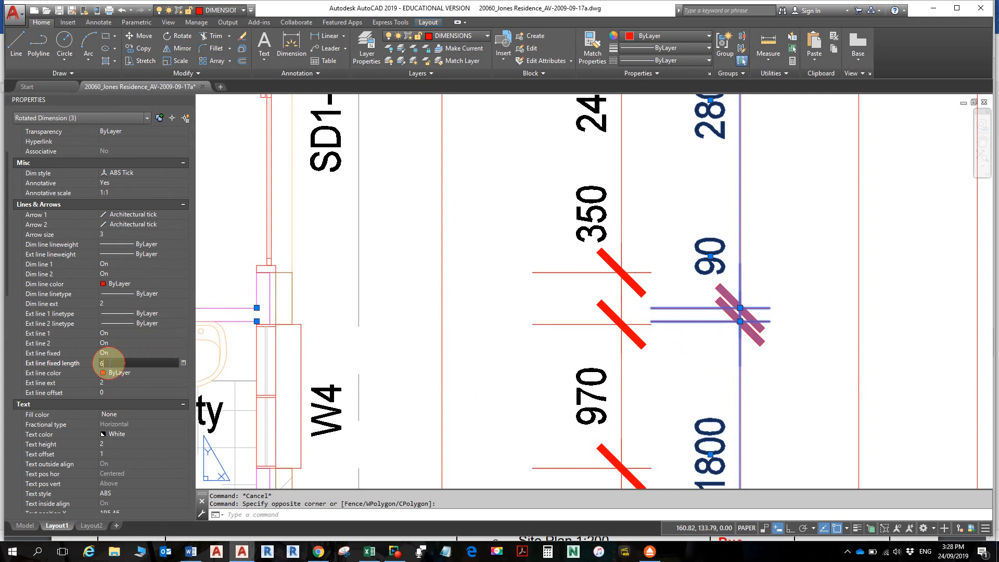
double_click(99, 363)
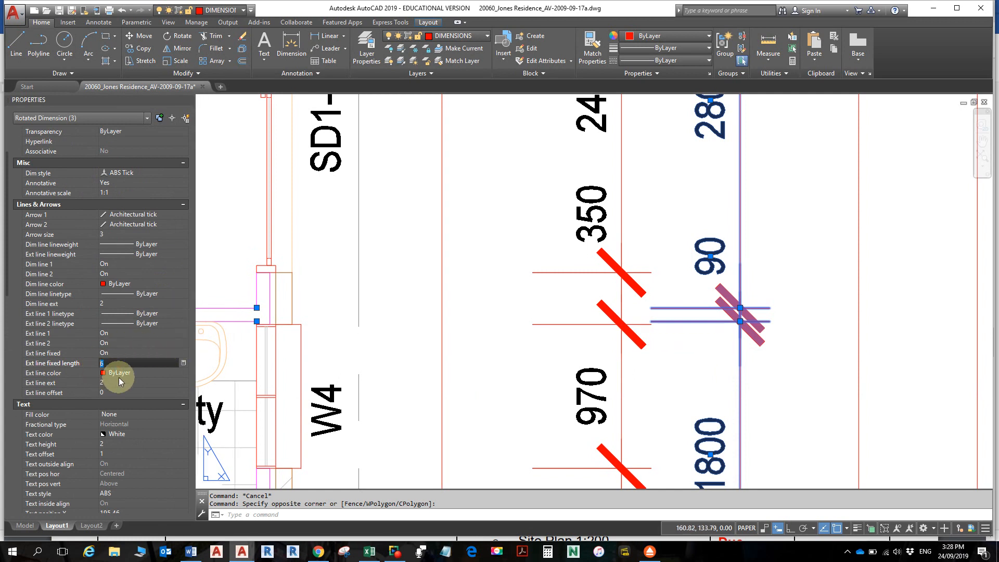
text(4)
click(119, 376)
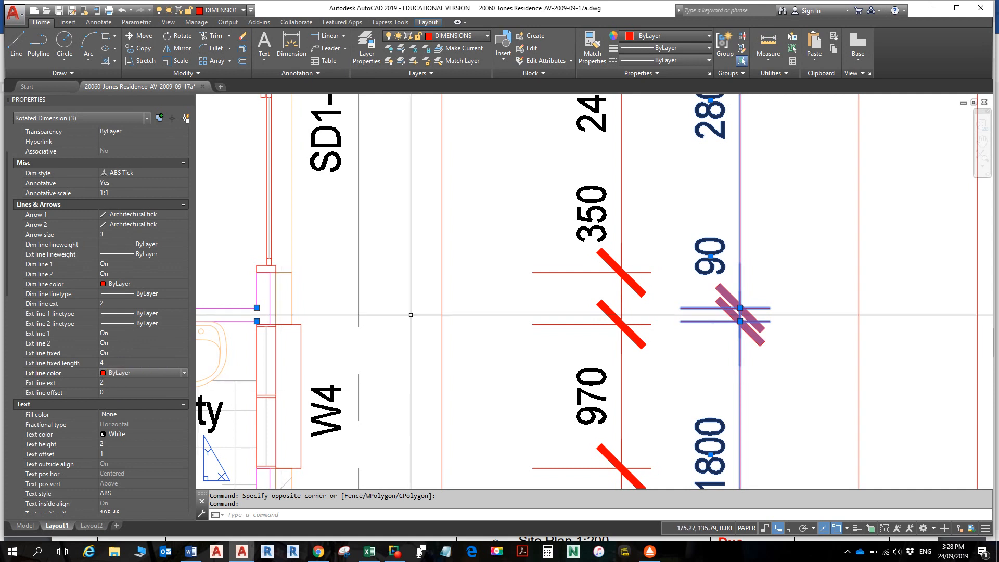
key(Escape)
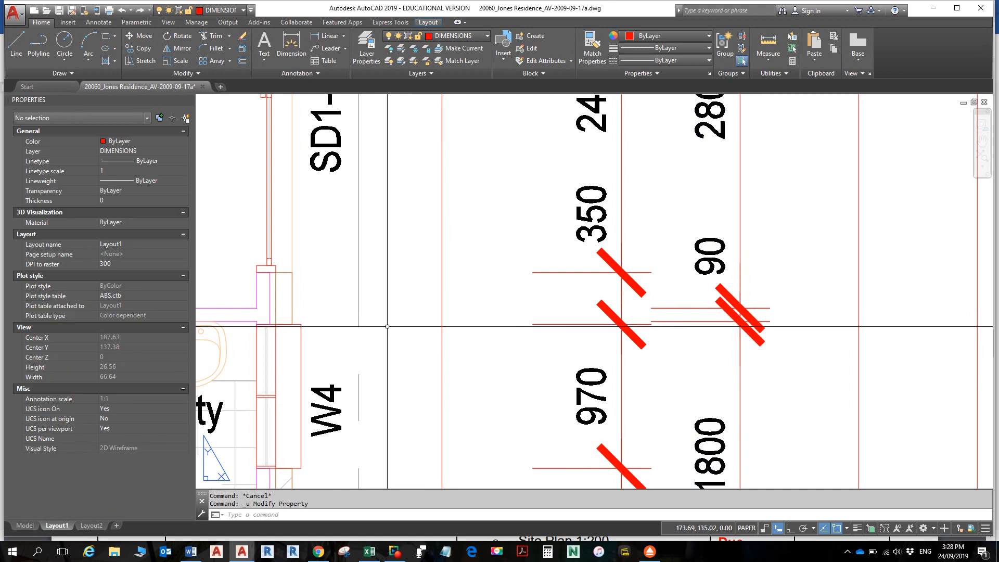
key(ctrl+z)
- Set the extension line fixed length to 6 for the three dimensions meeting at the 90 wall beside the 1180 dimension
scroll(348, 302, down, 2)
middle_drag(341, 293, 759, 314)
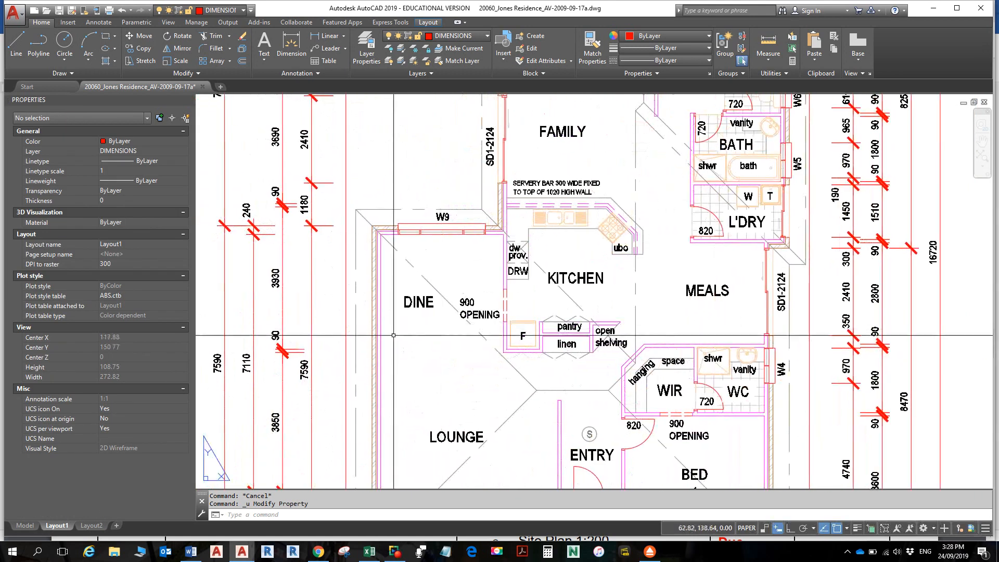
middle_drag(355, 350, 392, 330)
scroll(314, 195, up, 7)
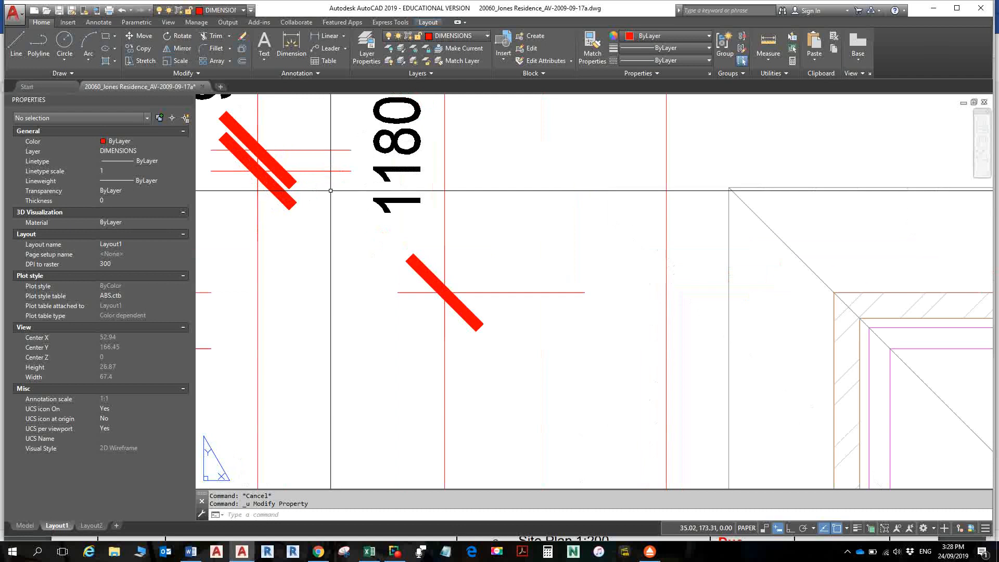
click(346, 238)
click(320, 198)
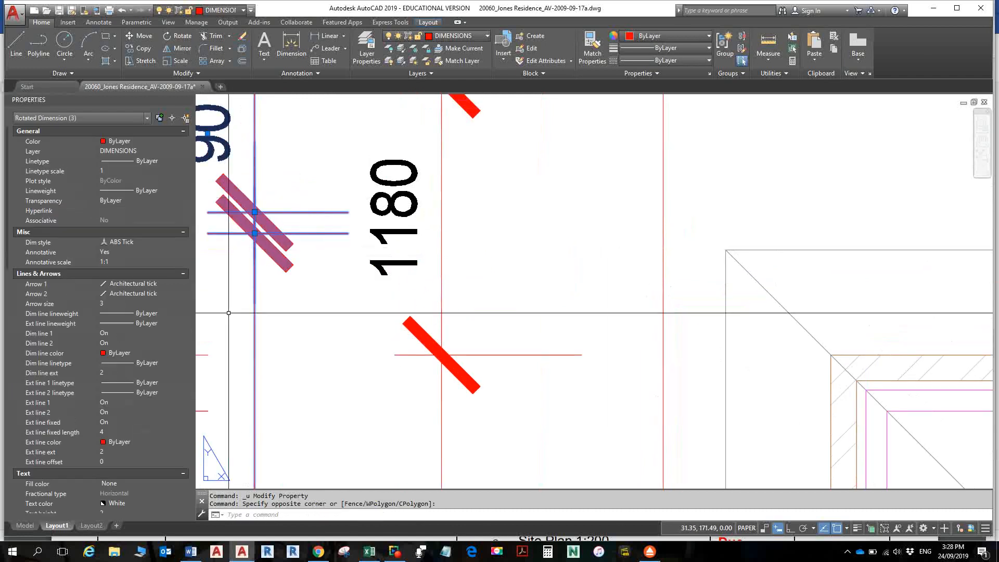
click(117, 433)
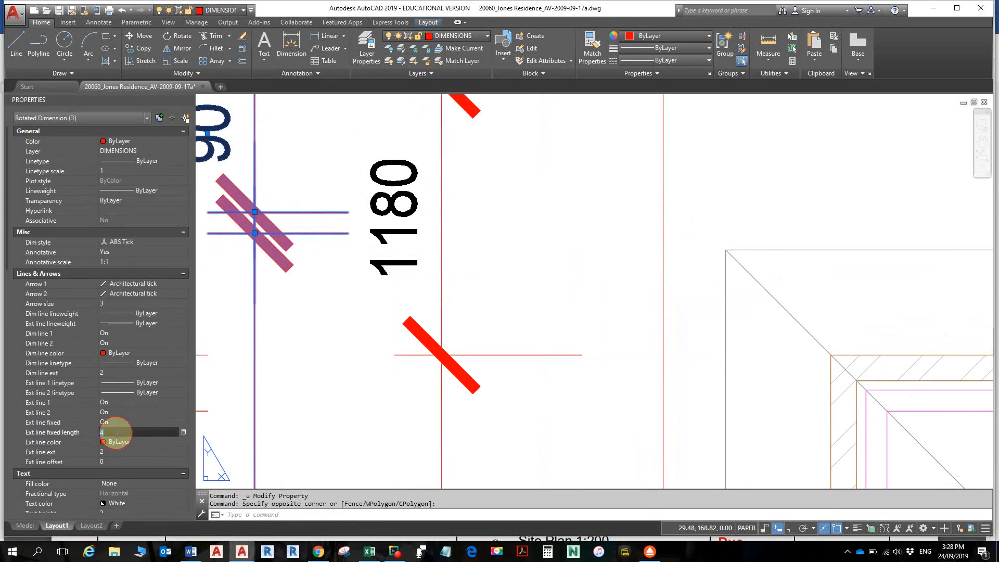
text(6)
key(Return)
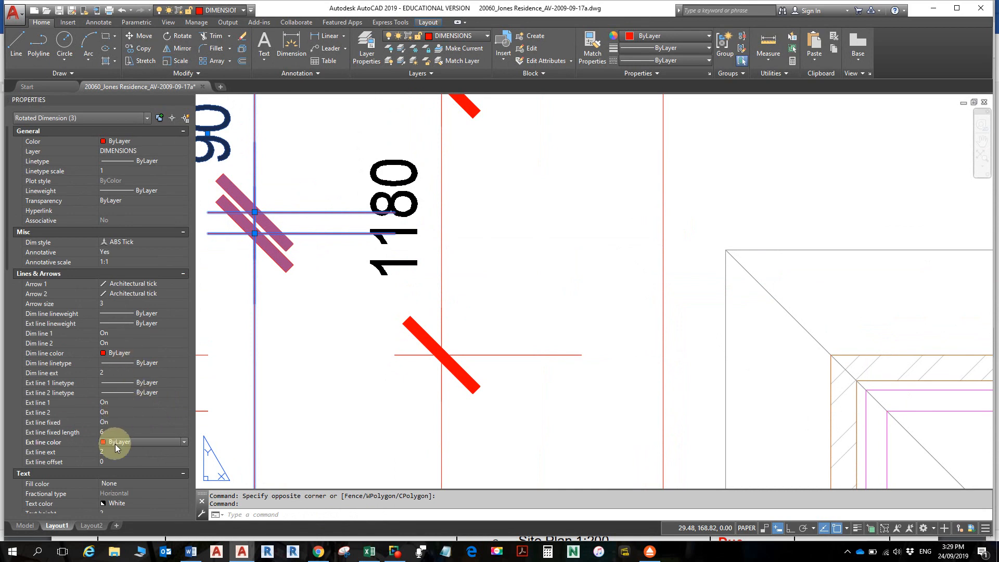
- Set the extension line fixed length of the selected dimensions beside the 1180 dimension back to 4 and deselect them
click(111, 433)
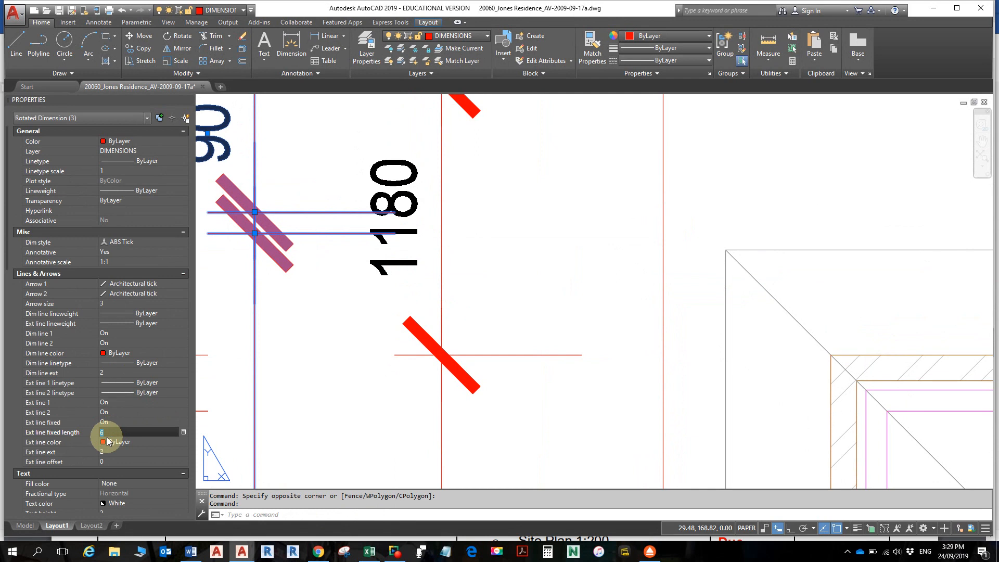
text(4)
key(Return)
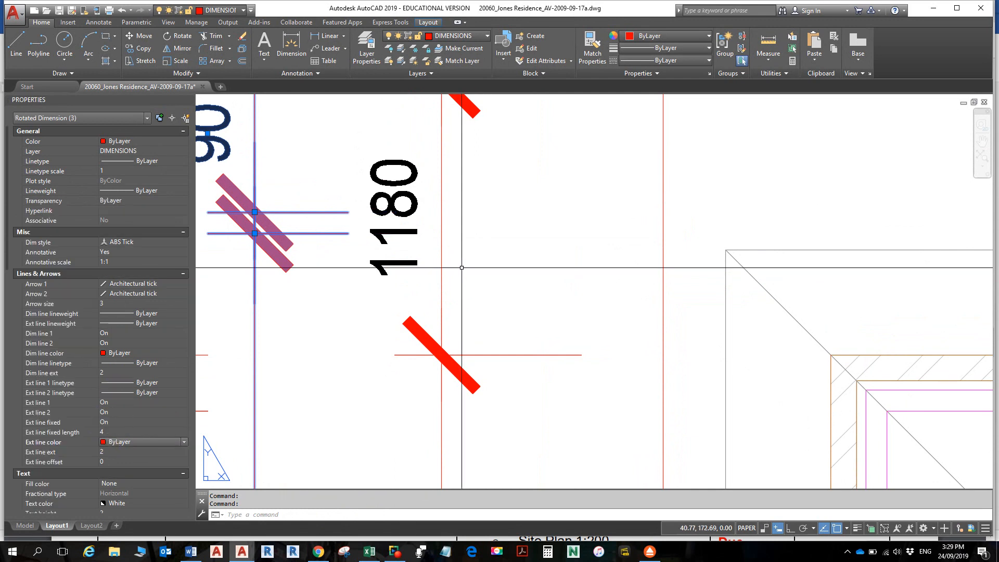
key(Escape)
- Examine the dimension strings beside the bath, laundry and meals area, checking text placement and clearance from the neighbouring dimension lines
scroll(500, 281, down, 6)
middle_drag(731, 280, 623, 302)
scroll(643, 287, down, 3)
middle_drag(722, 263, 591, 250)
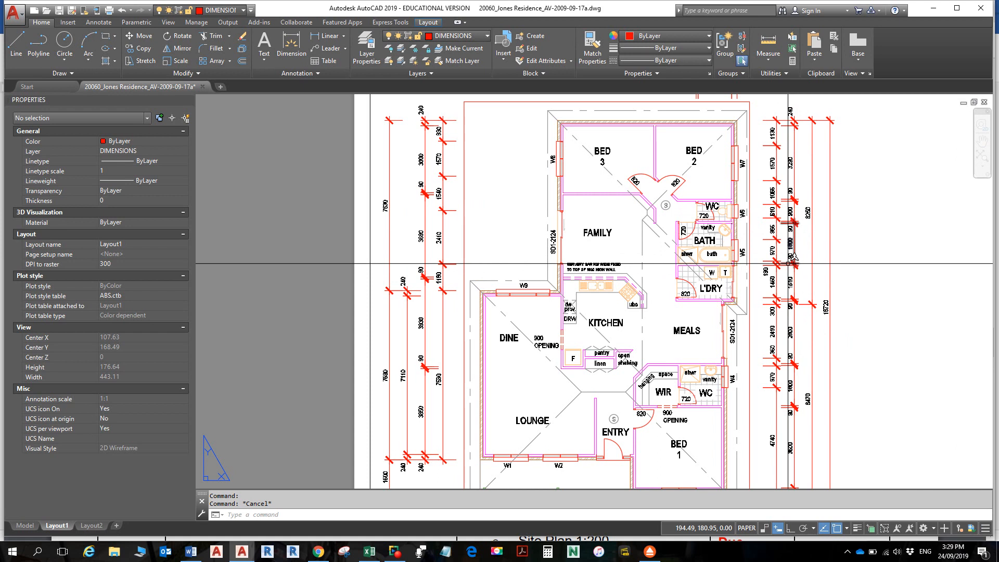
scroll(771, 268, up, 2)
scroll(771, 267, up, 2)
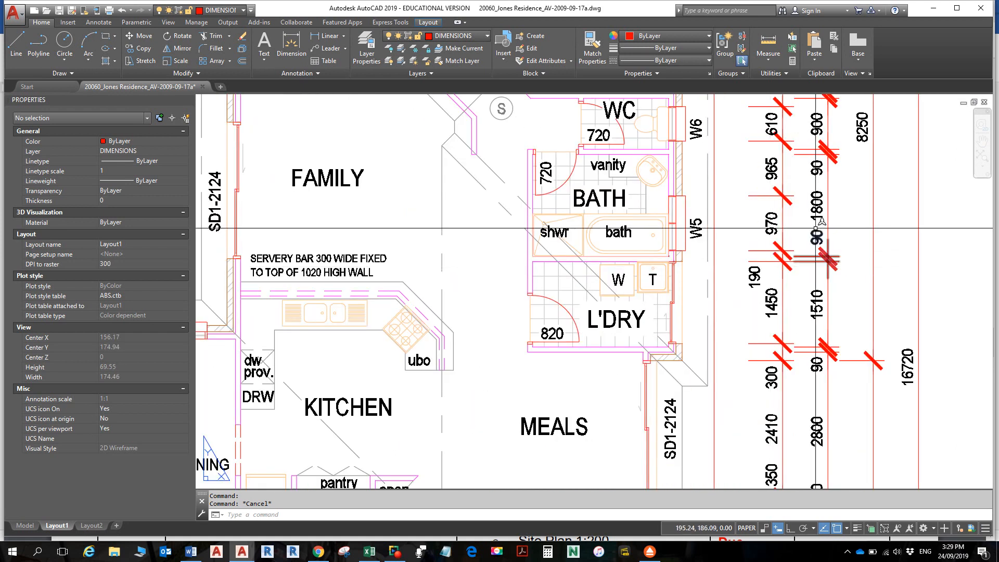
scroll(810, 242, up, 2)
mouse_move(810, 243)
middle_down()
mouse_move(849, 324)
mouse_move(883, 227)
mouse_move(862, 179)
middle_up()
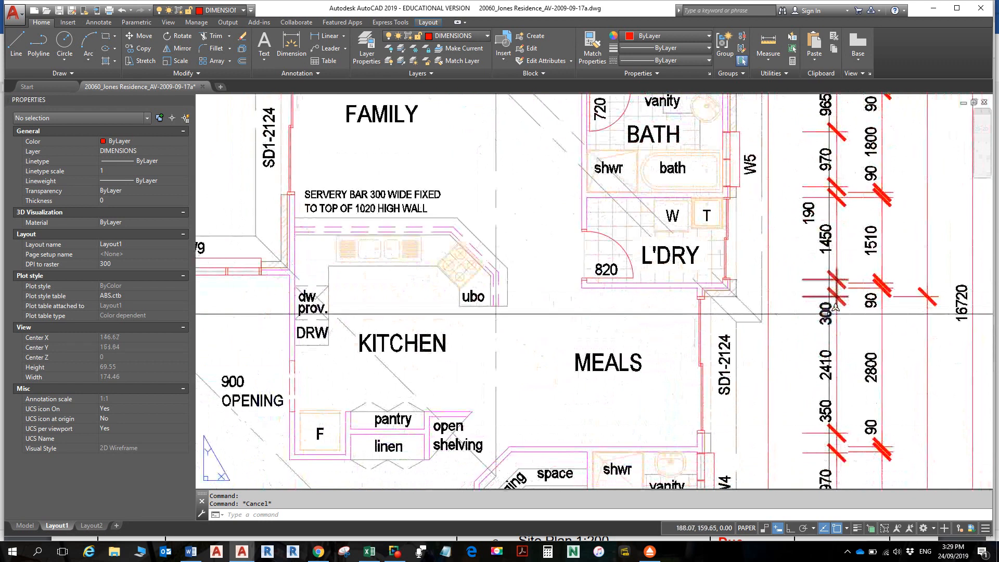
middle_drag(830, 230, 831, 294)
mouse_move(840, 241)
middle_down()
mouse_move(827, 242)
mouse_move(814, 283)
mouse_move(802, 287)
middle_up()
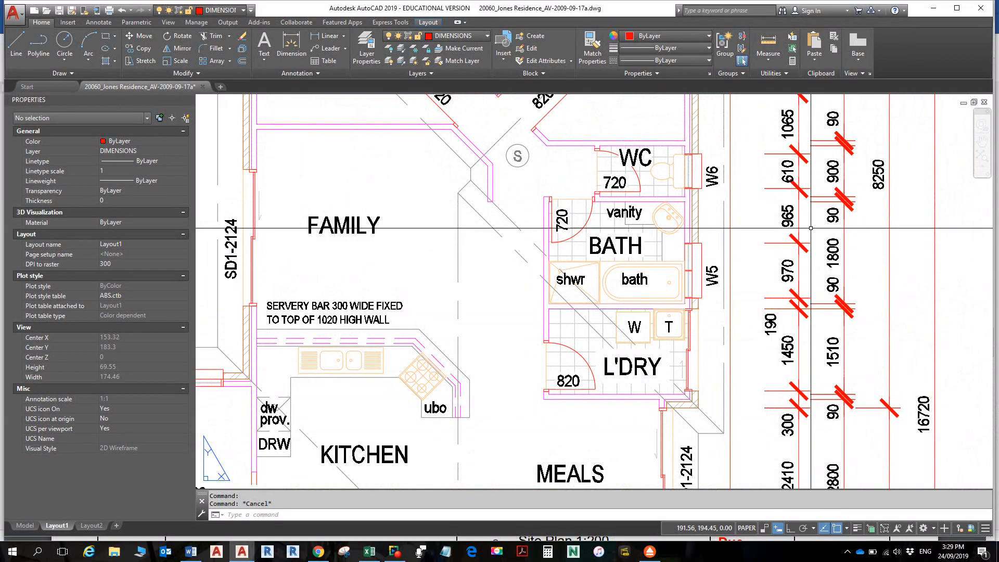
mouse_move(815, 259)
middle_down()
mouse_move(836, 245)
mouse_move(857, 349)
mouse_move(855, 177)
middle_up()
scroll(841, 258, down, 2)
scroll(840, 256, down, 2)
middle_drag(858, 313, 818, 300)
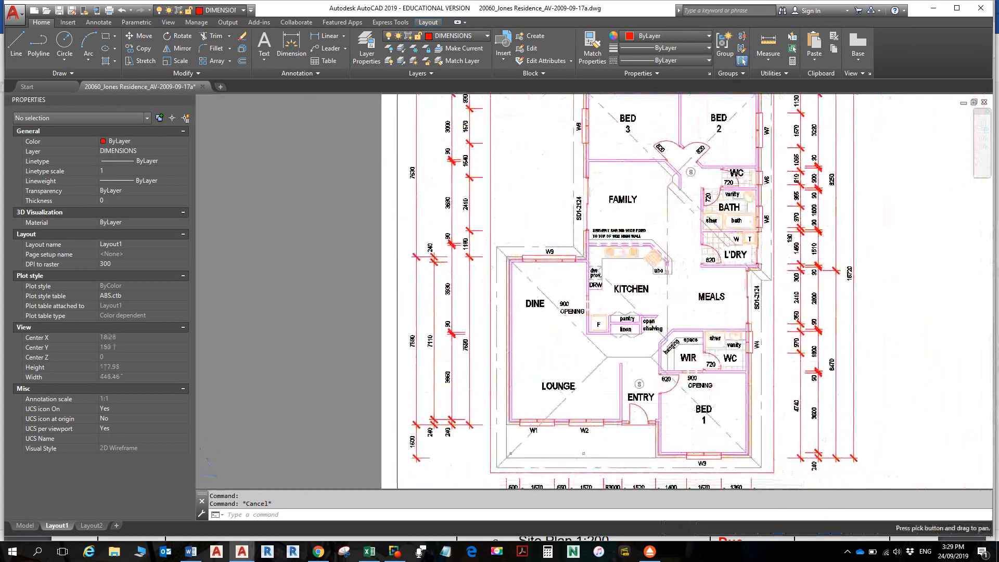
- Try a linear dimension scale of 10 on the 350 dimension between sliding door SD1-2124 and window W4
scroll(804, 332, up, 2)
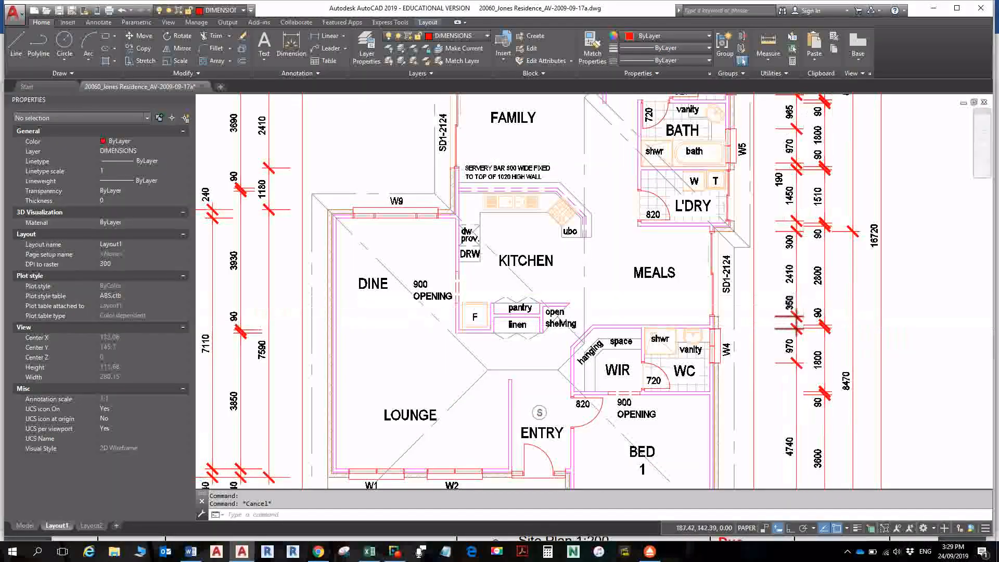
scroll(792, 302, up, 4)
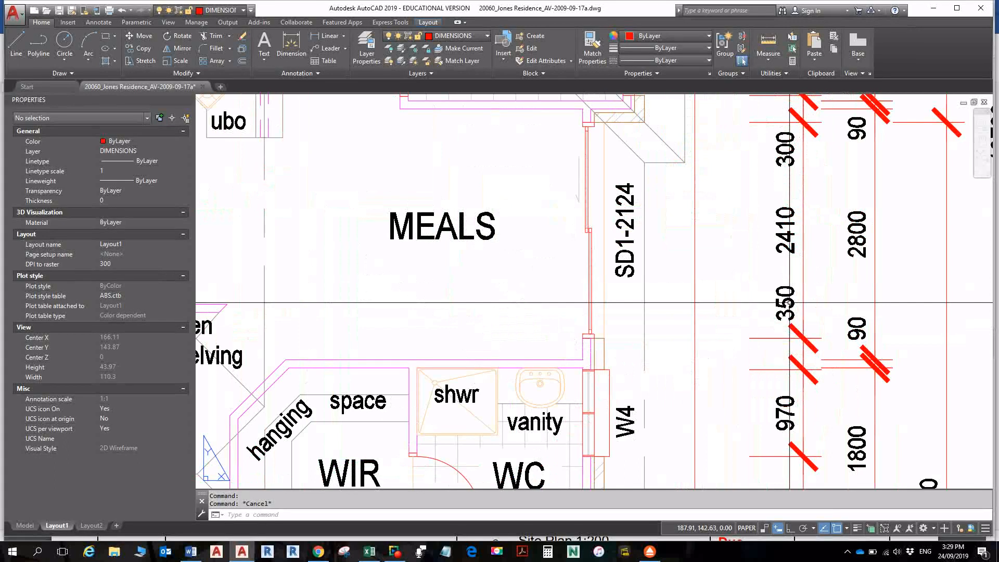
click(783, 302)
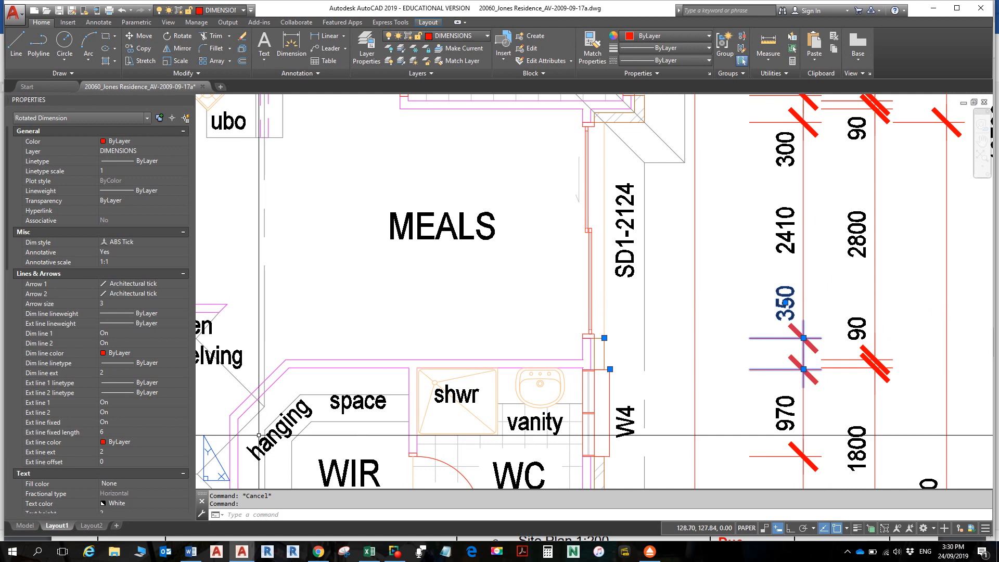
scroll(165, 439, down, 2)
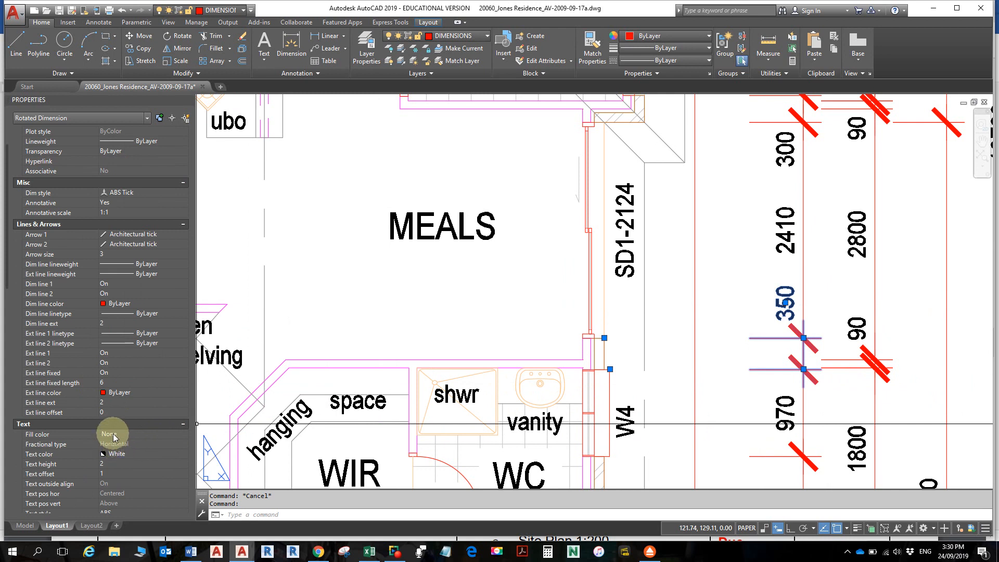
scroll(119, 392, down, 3)
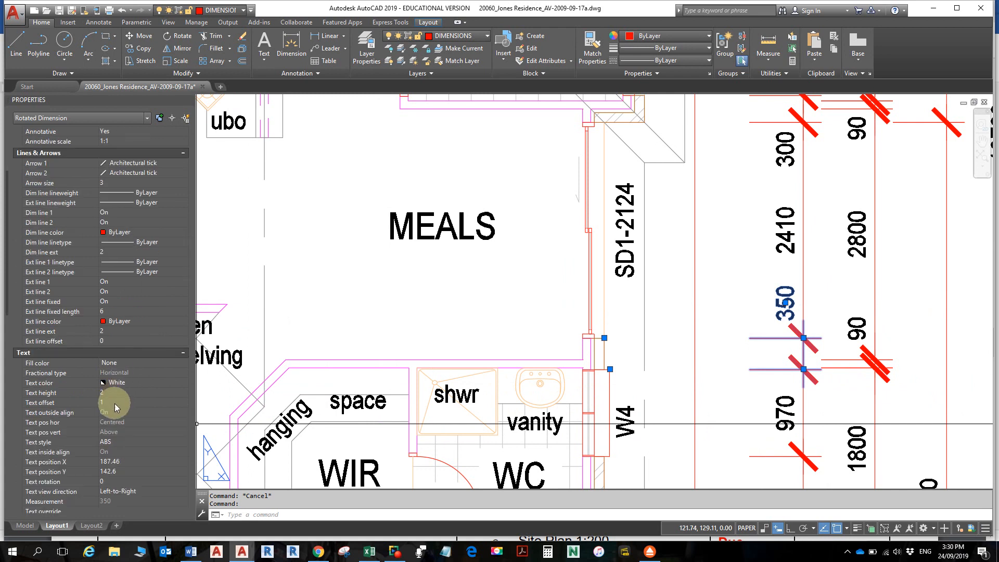
scroll(115, 406, down, 3)
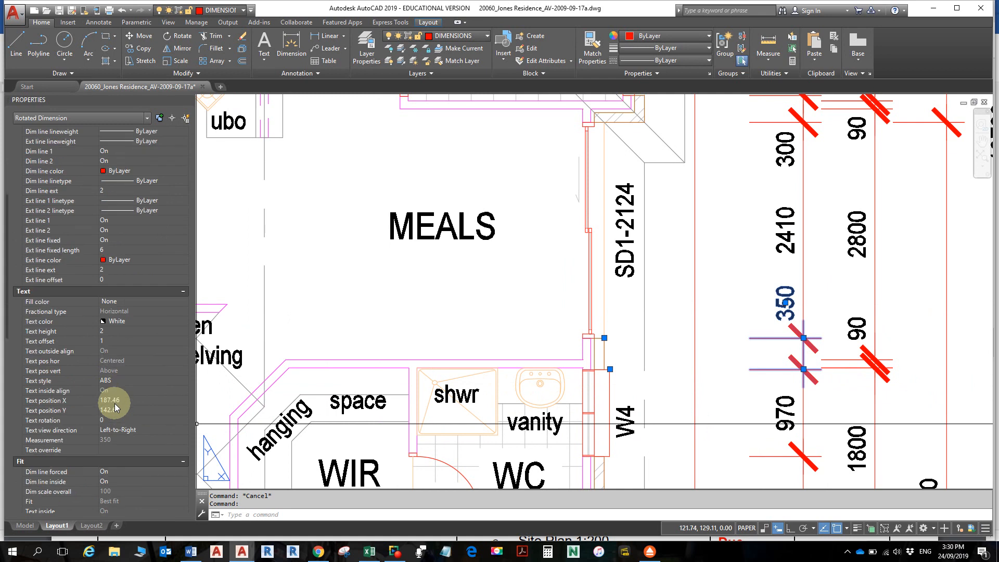
scroll(105, 385, down, 6)
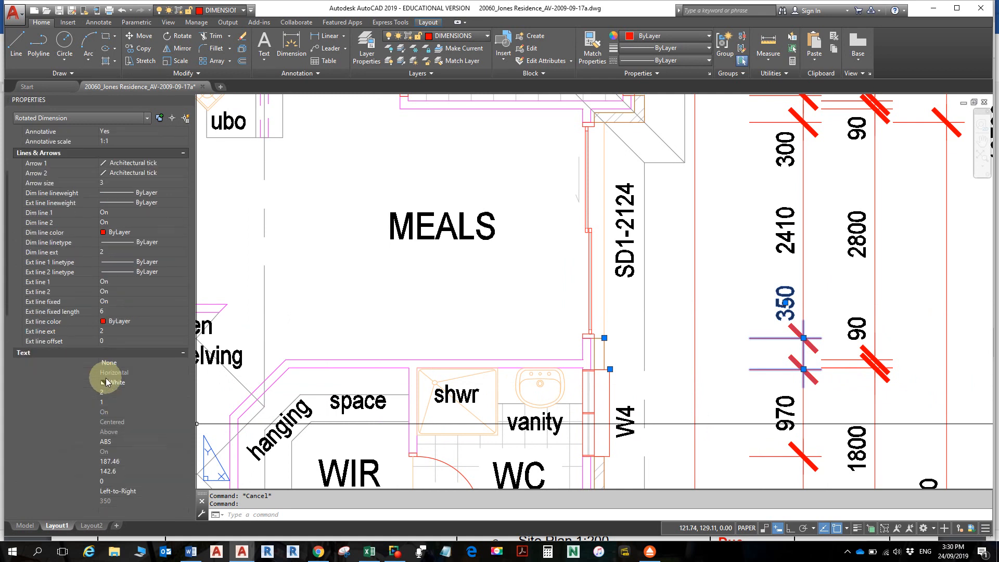
scroll(106, 385, down, 3)
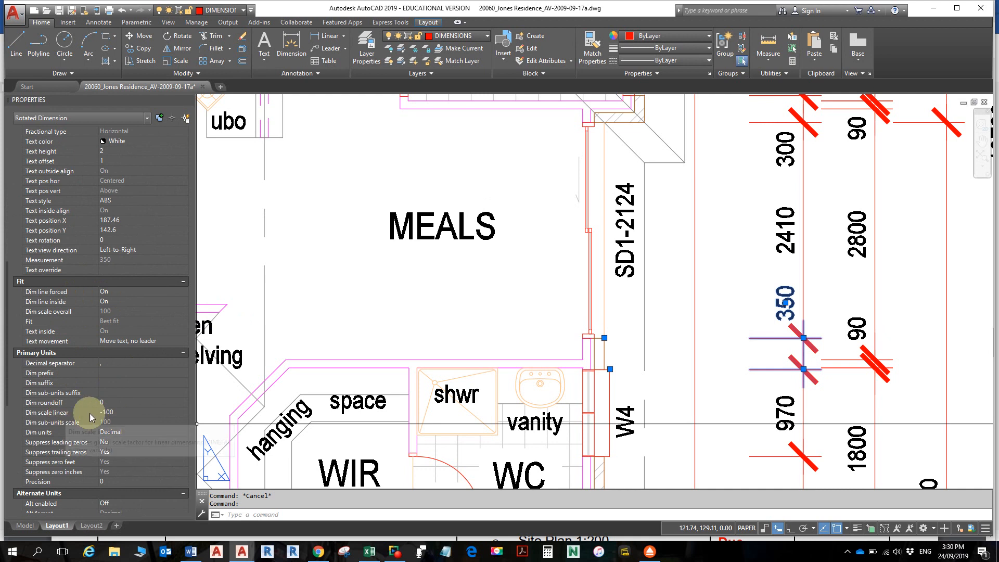
click(134, 411)
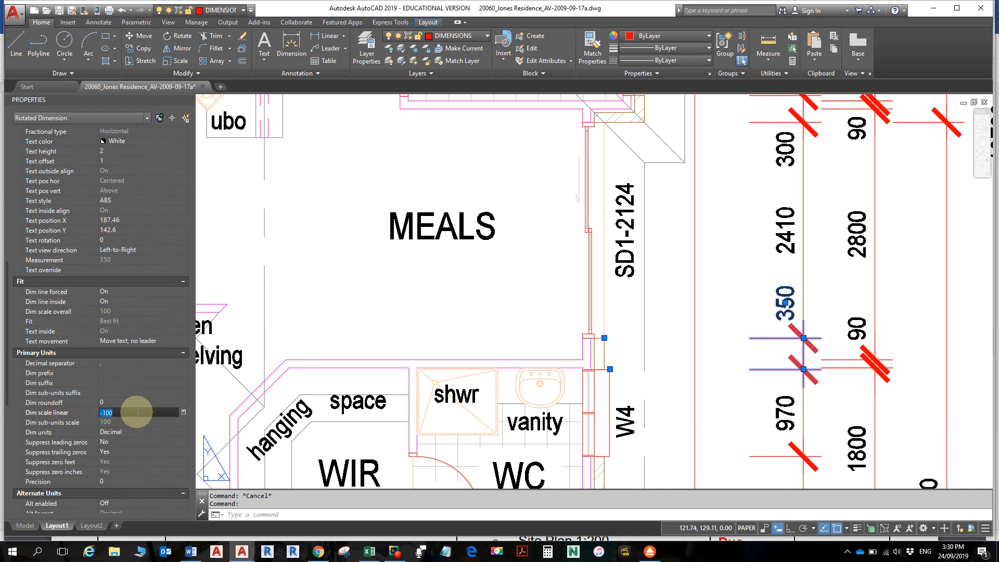
text(10)
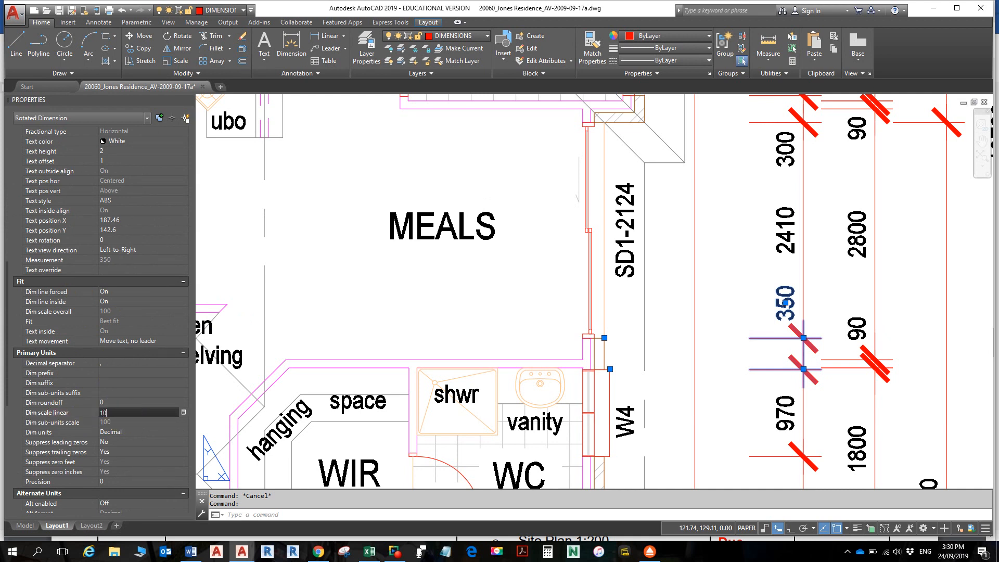
key(Return)
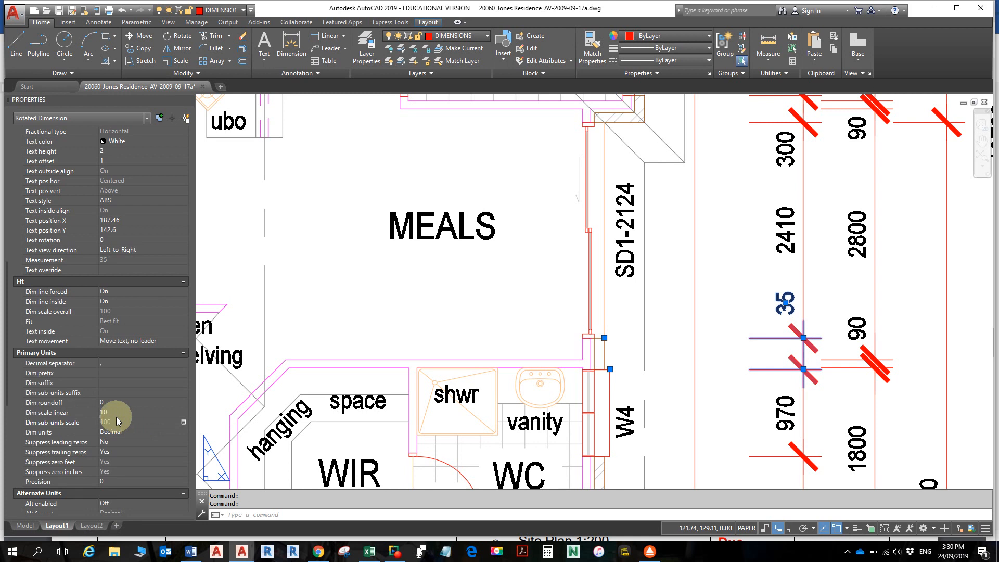
- Try linear dimension scales of 1000 and 10000 on the selected dimension beside the meals area
click(126, 413)
text(1000)
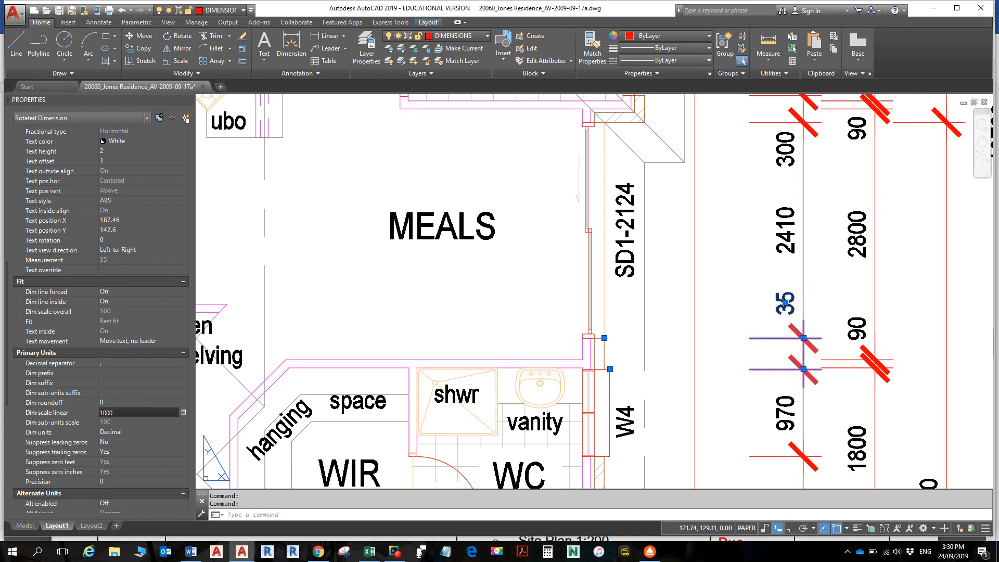
key(Return)
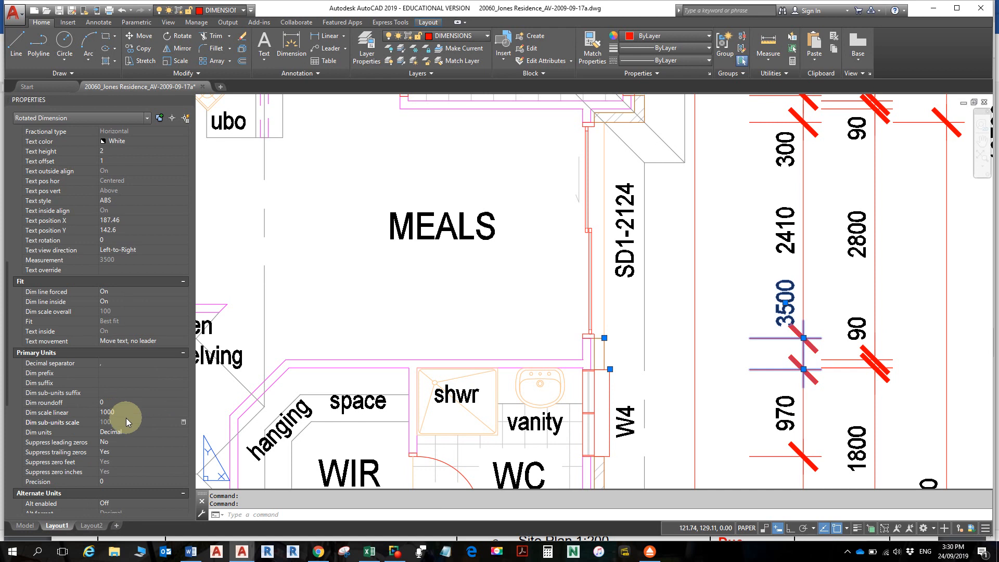
click(128, 413)
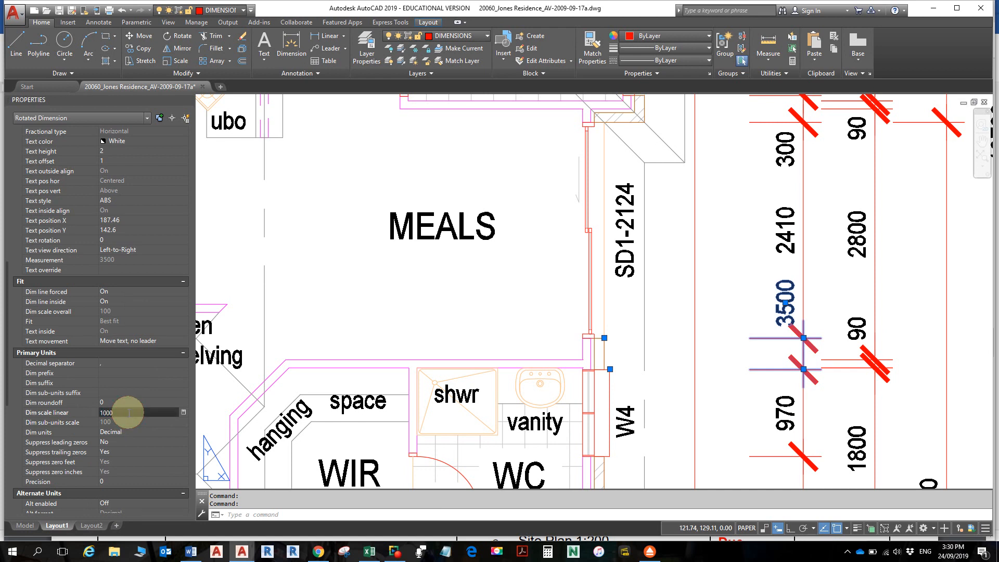
text(0)
key(Return)
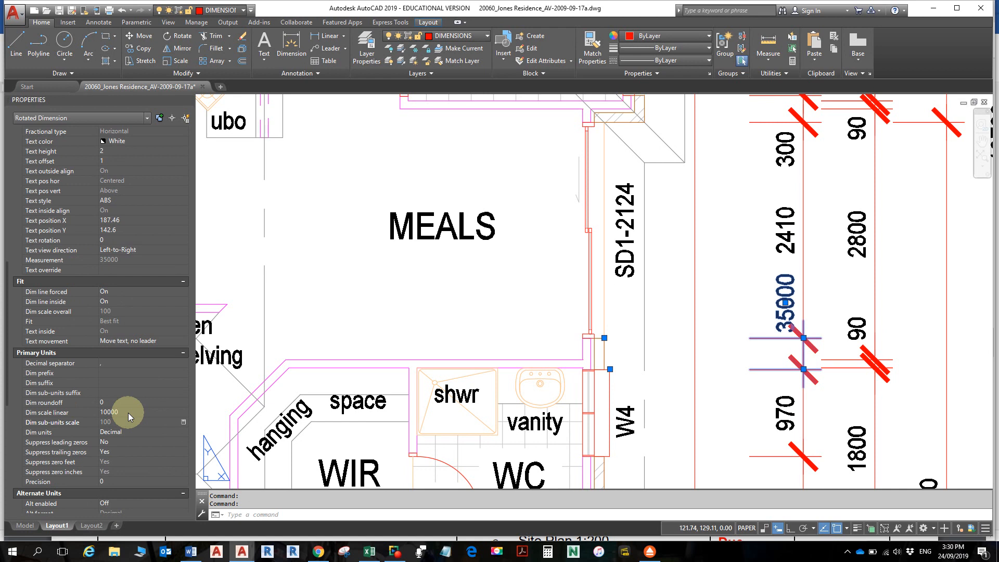
- Try a linear dimension scale of 1 on the selected dimension, and undo the trial scale changes
click(136, 425)
click(127, 413)
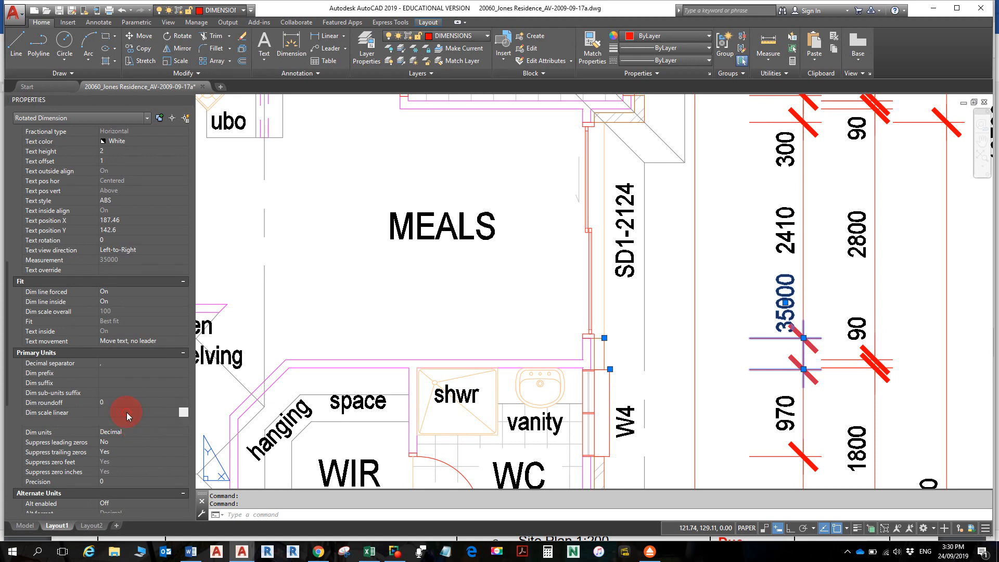
text(1)
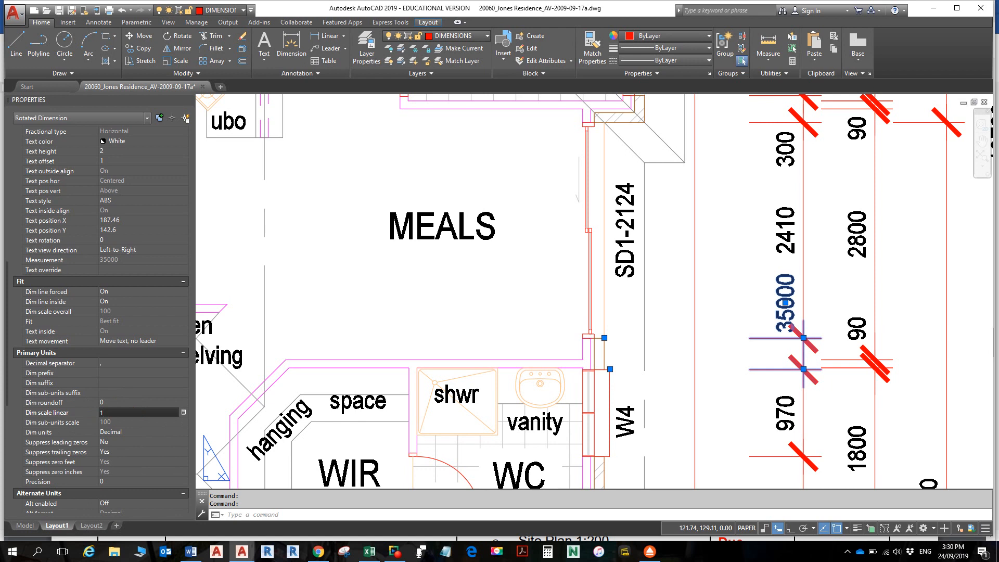
key(Return)
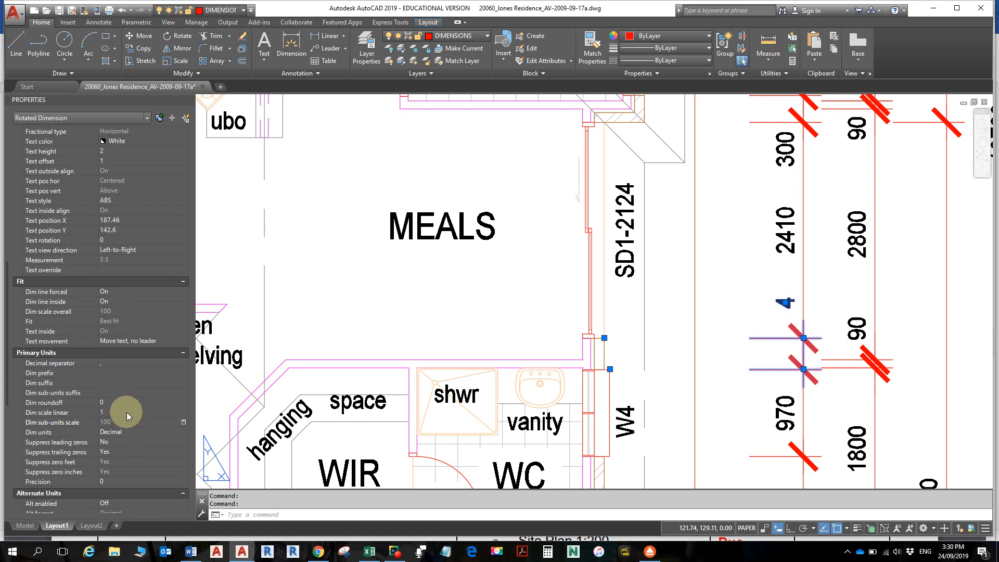
key(Escape)
key(Escape)
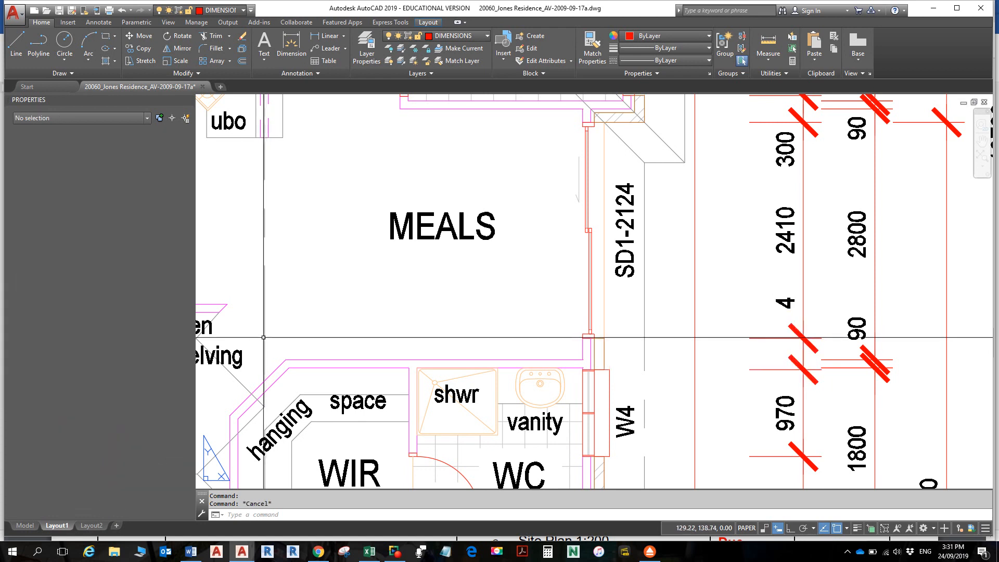
key(ctrl+z)
key(ctrl+z)
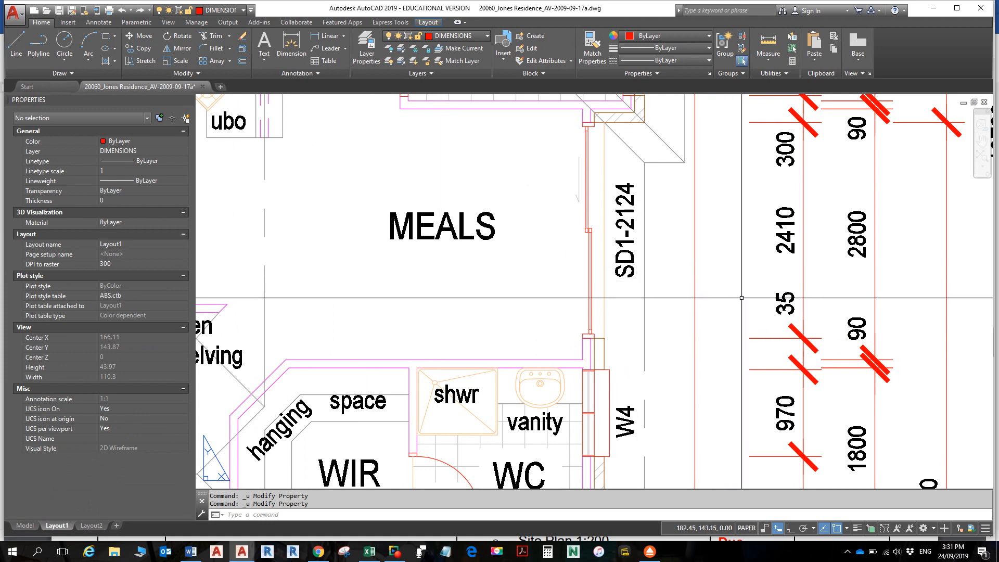
- Set the linear dimension scale of the 350 dimension between door SD1-2124 and window W4 to 100
click(786, 299)
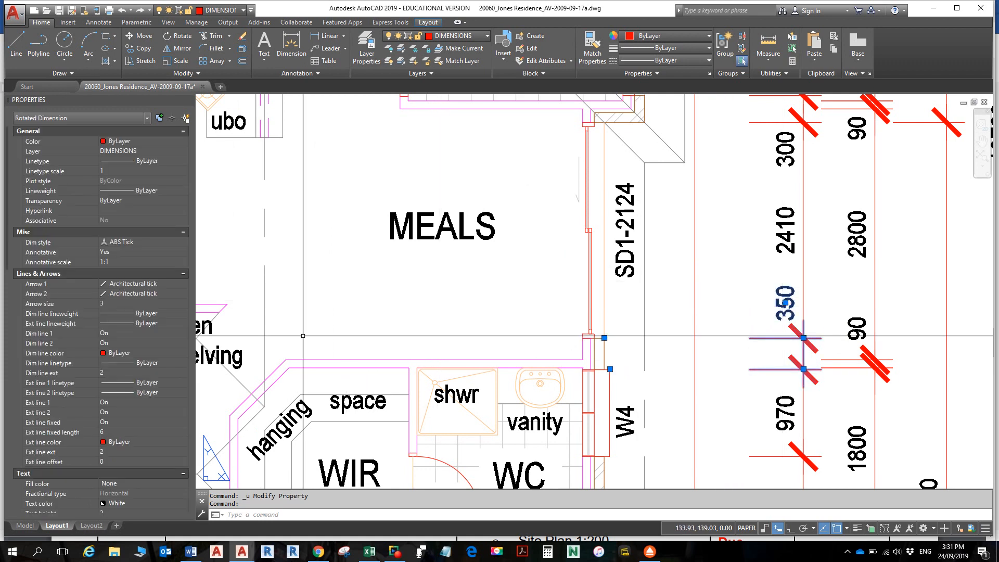
scroll(115, 467, down, 9)
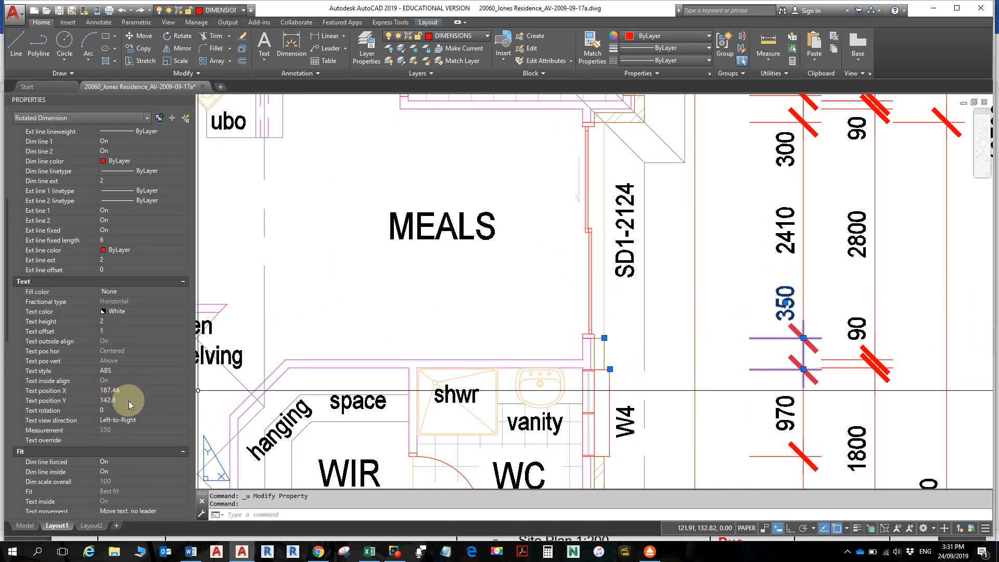
scroll(117, 427, down, 3)
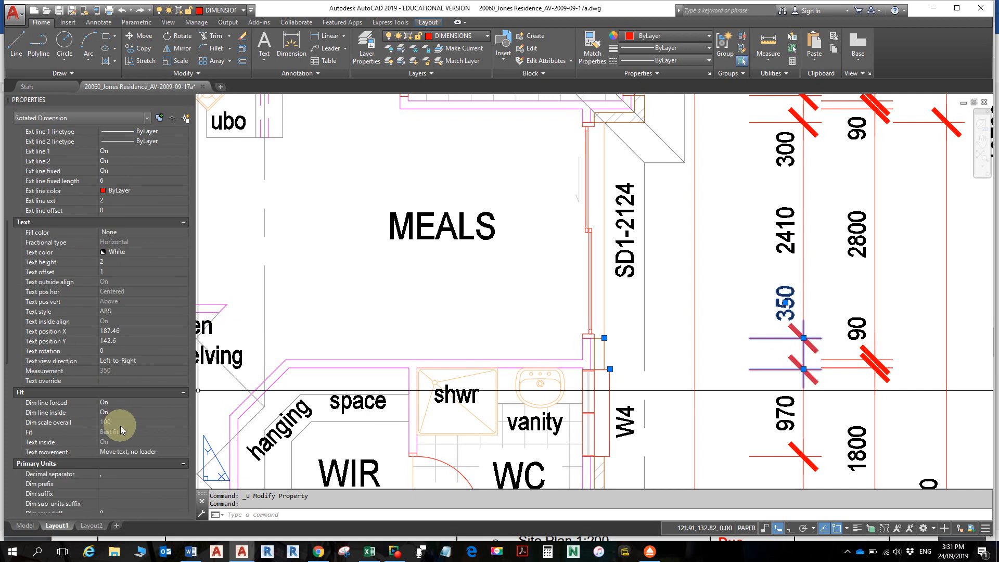
scroll(120, 427, down, 3)
click(119, 452)
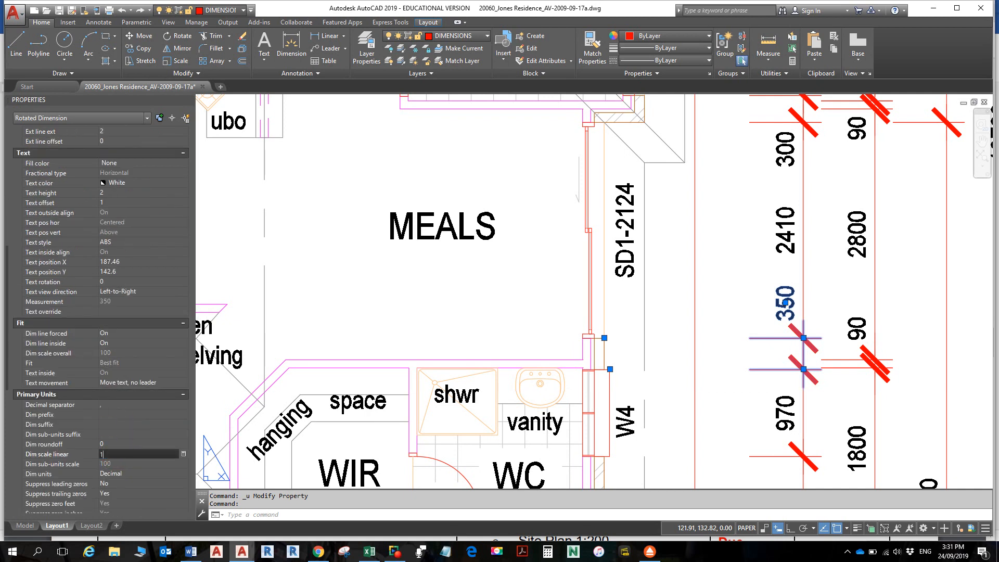
text(000)
key(BackSpace)
key(Return)
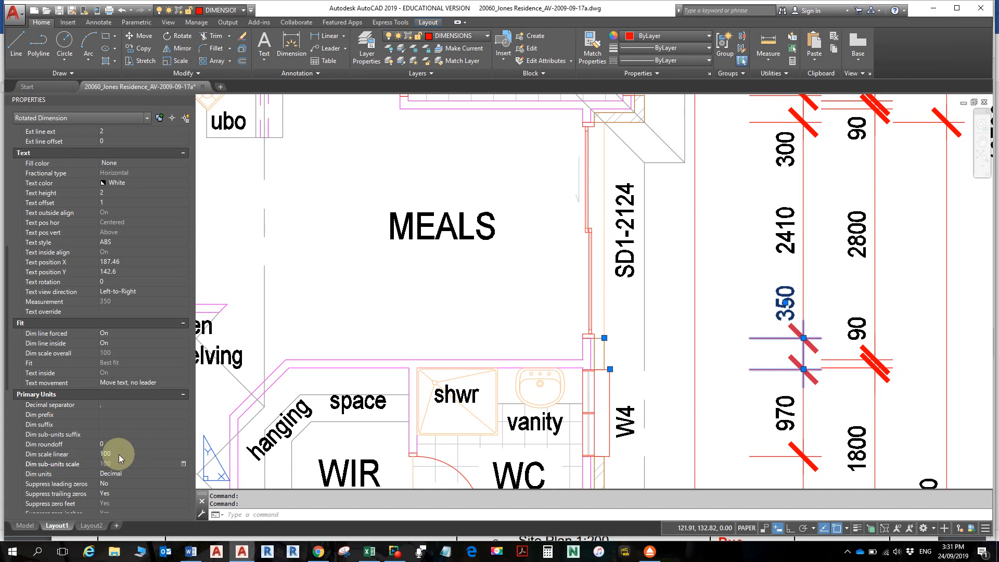
- Try a linear dimension scale of 1 on the same dimension, deselect it and undo the change
click(118, 455)
text(1)
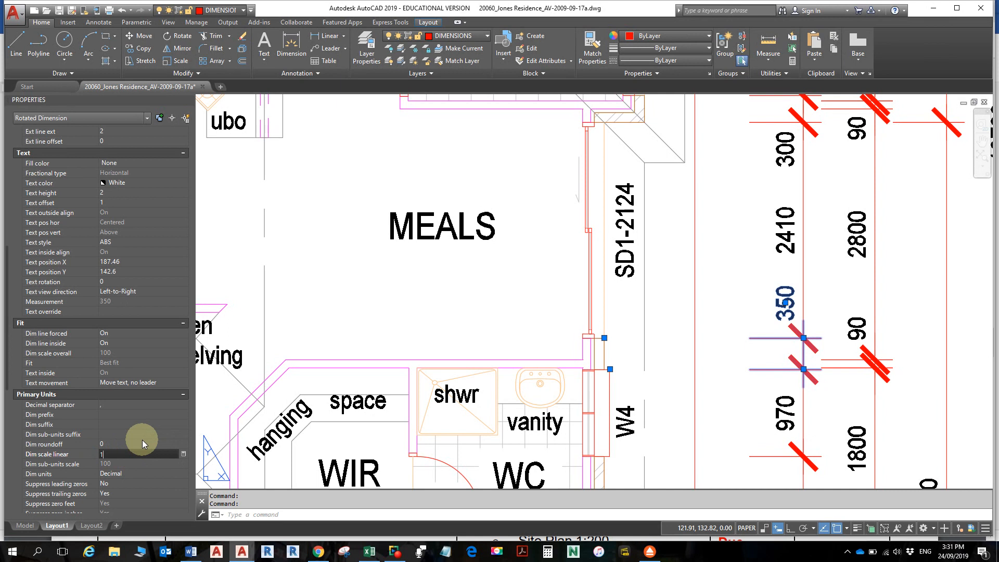
key(Return)
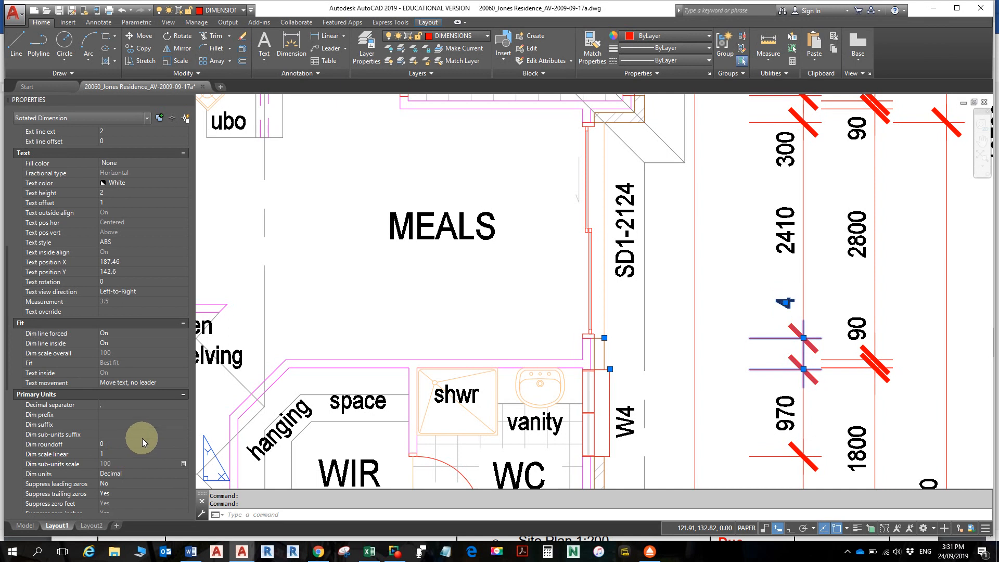
key(Escape)
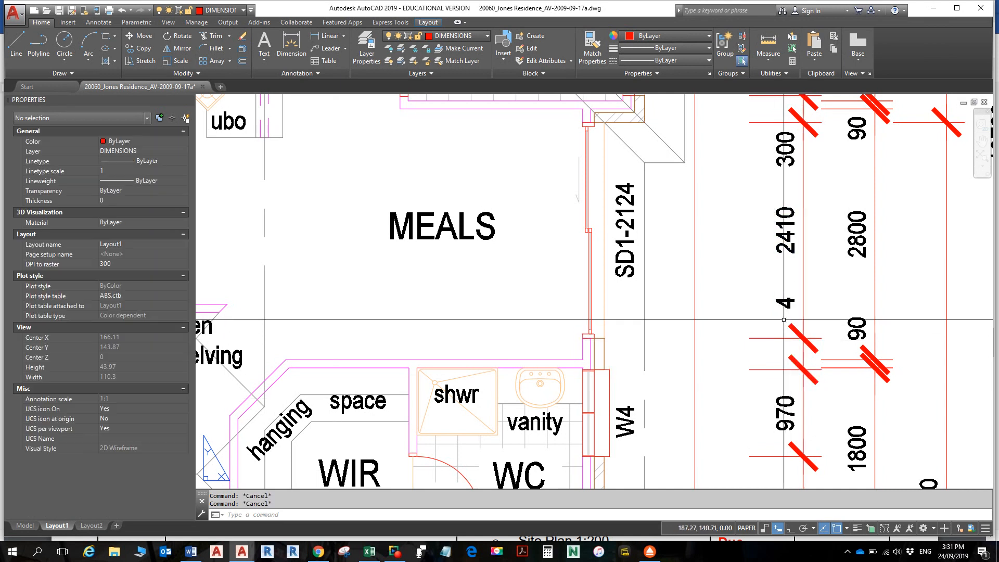
key(ctrl+z)
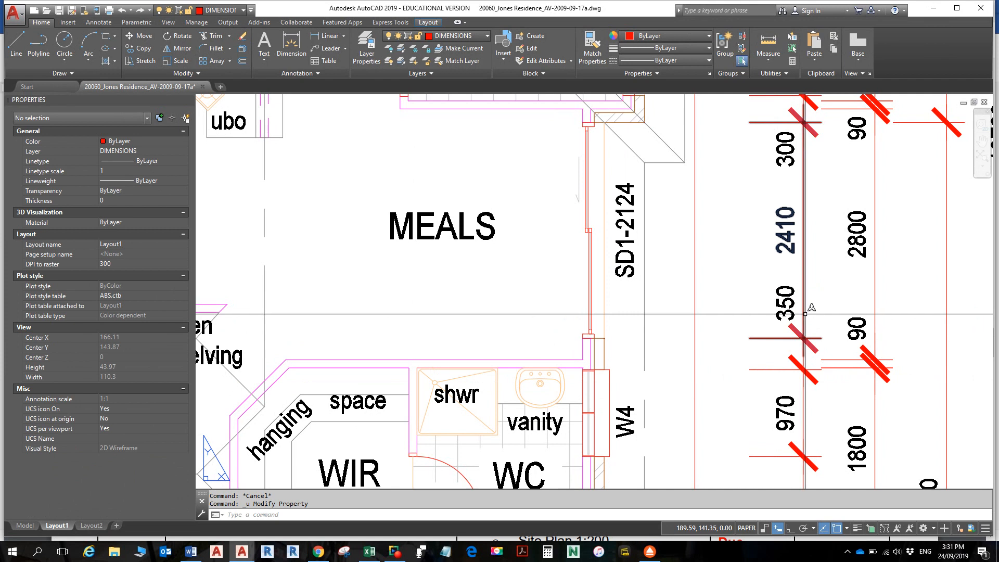
- Examine the linear dimension scale of the 7110 dimension beside the dining and lounge rooms
scroll(599, 386, down, 4)
middle_drag(597, 389, 733, 387)
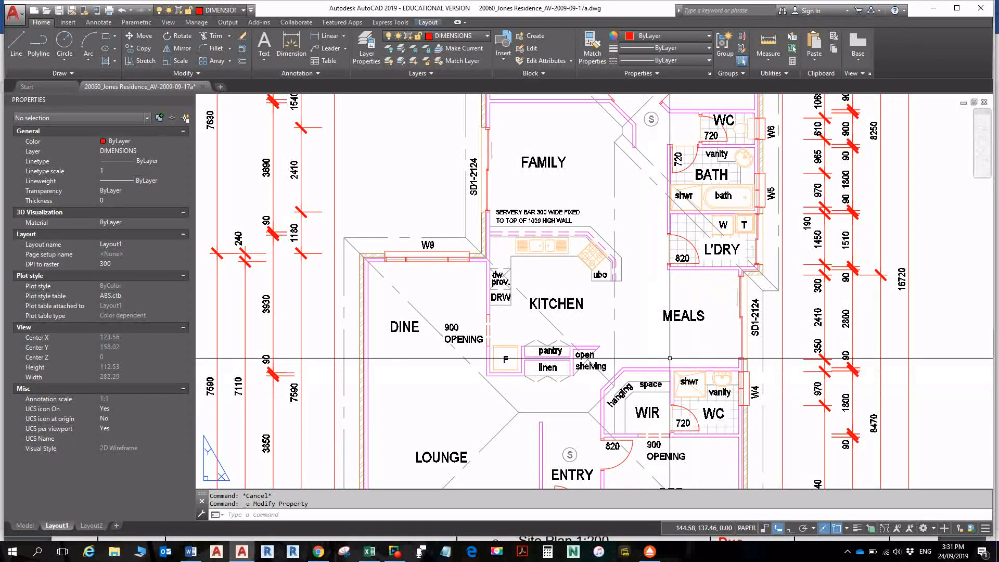
middle_drag(696, 261, 825, 185)
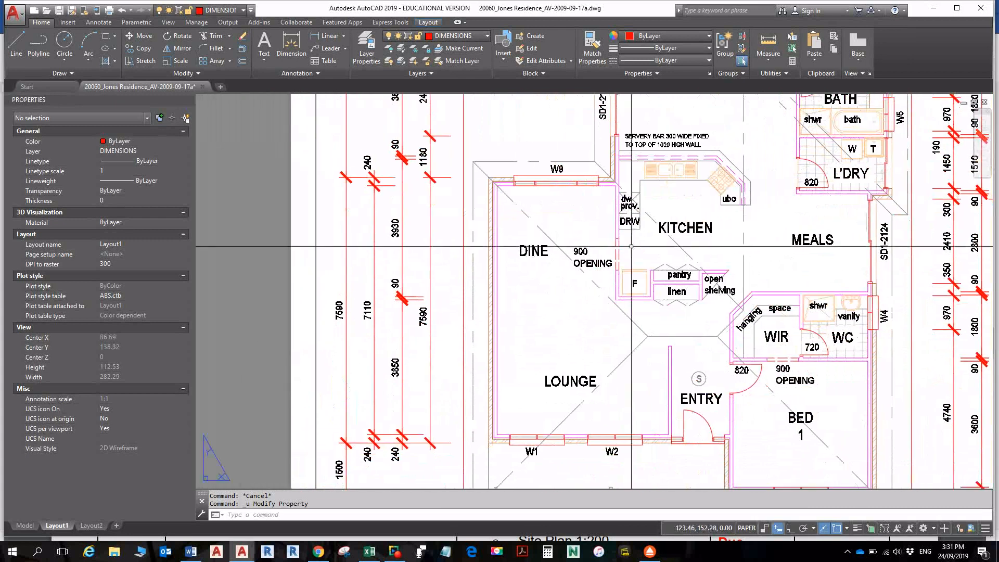
click(374, 319)
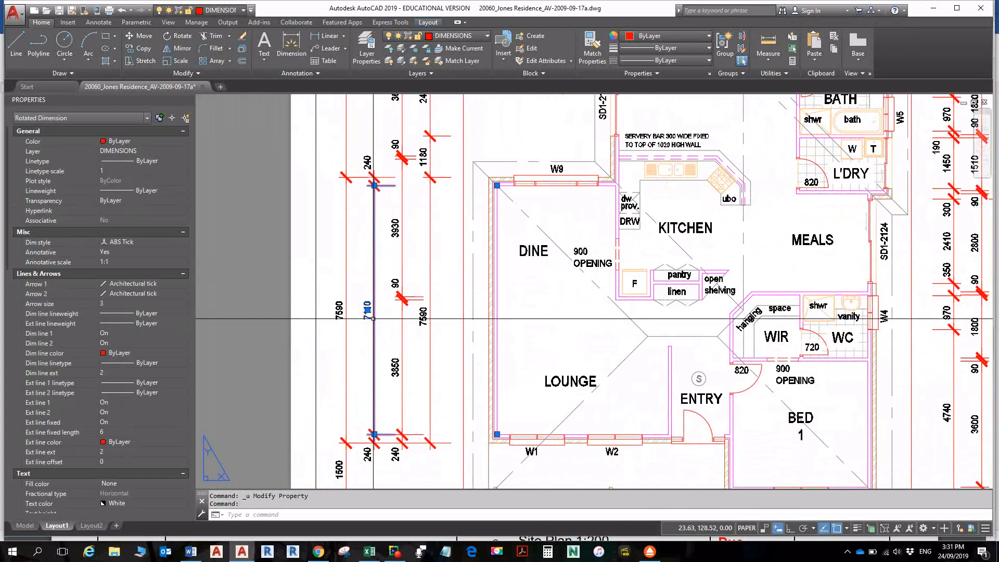
scroll(118, 442, down, 2)
scroll(118, 443, down, 4)
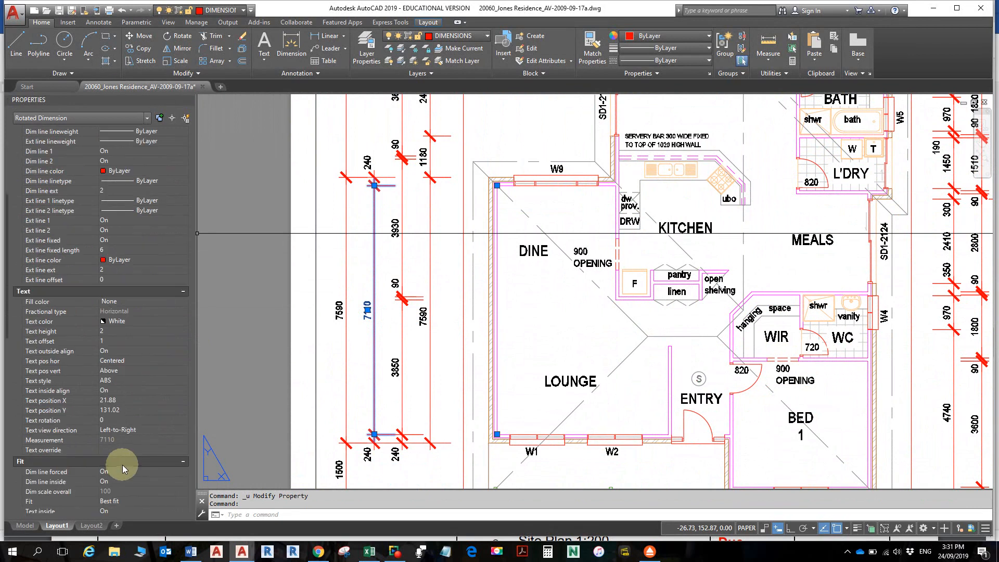
scroll(122, 458, down, 2)
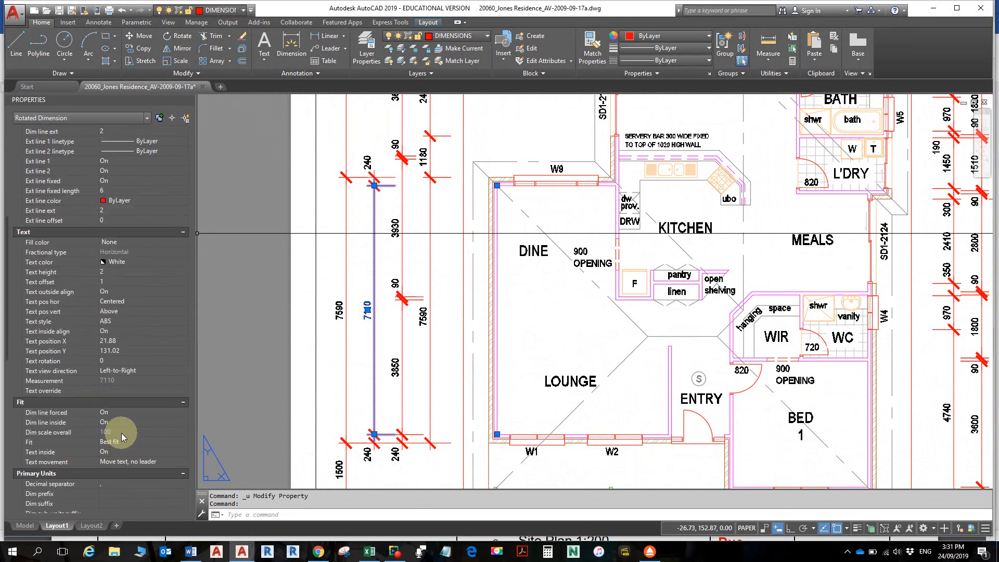
scroll(115, 456, down, 2)
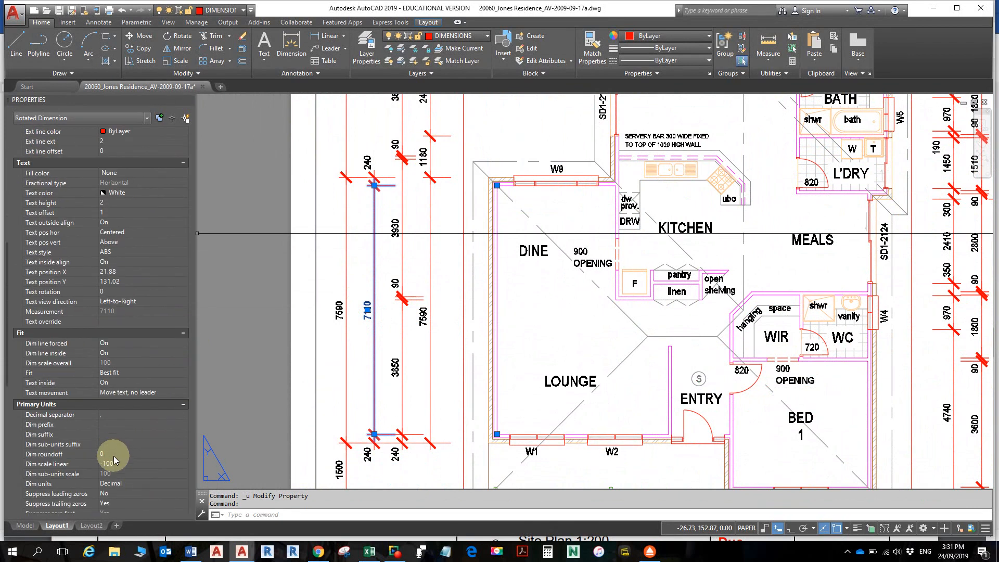
click(124, 464)
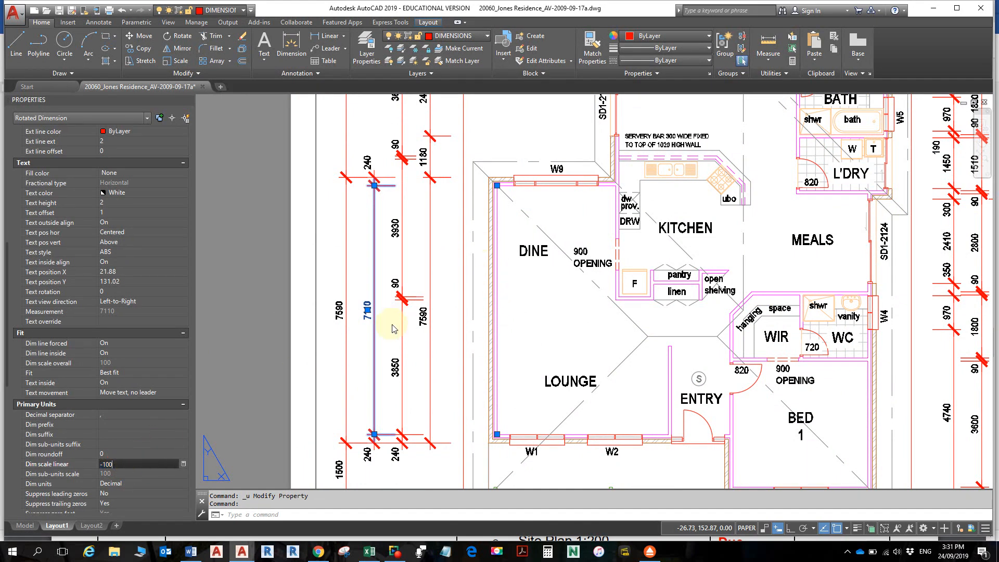
- Try moving the 7110 dimension's text up along its dimension line and setting its linear scale to -1000
click(367, 310)
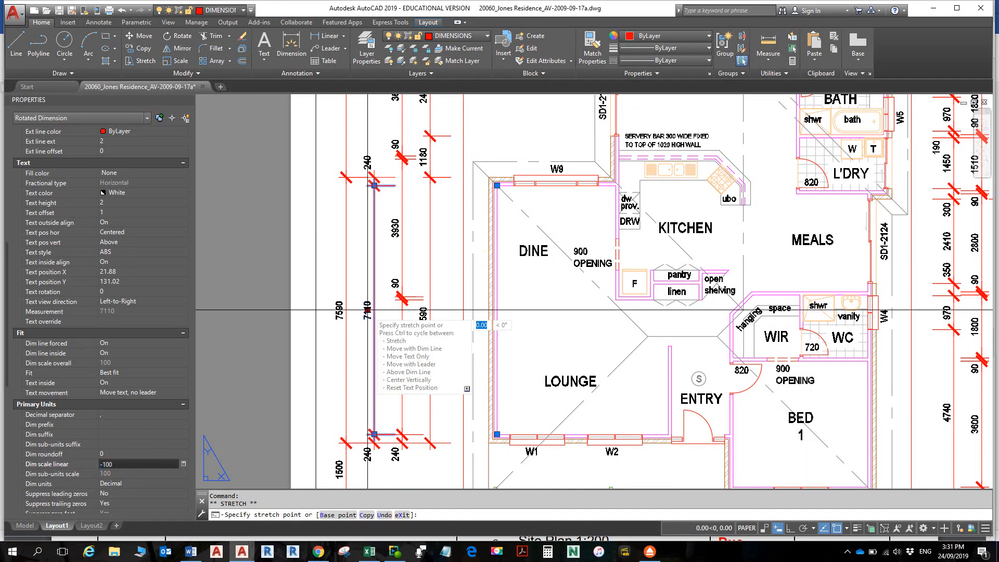
click(365, 280)
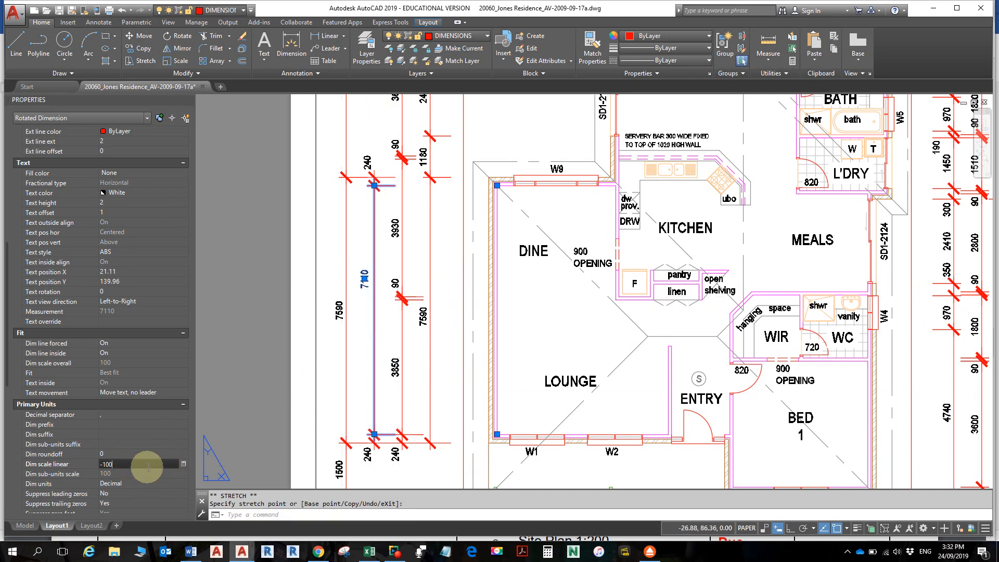
text(0)
key(Return)
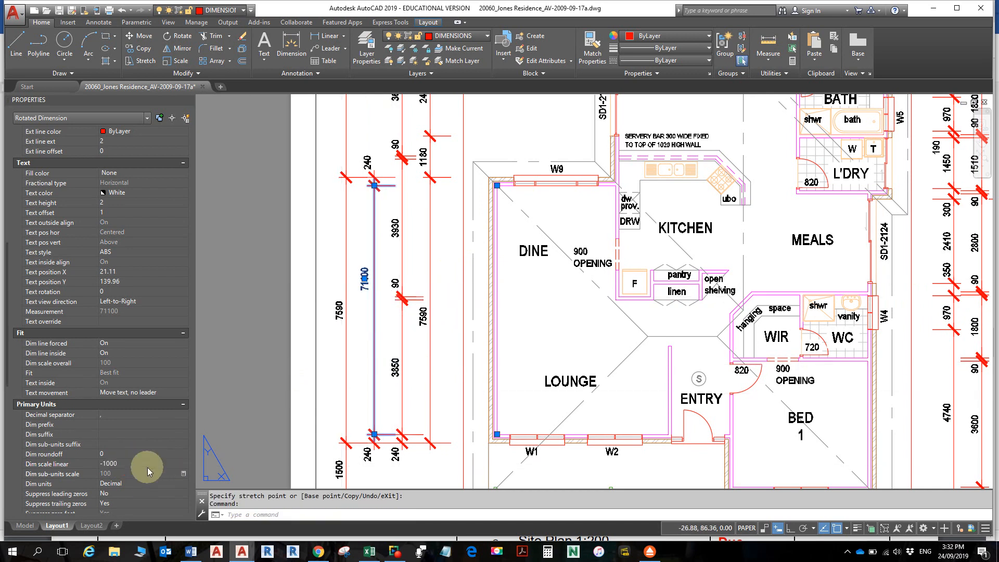
key(Escape)
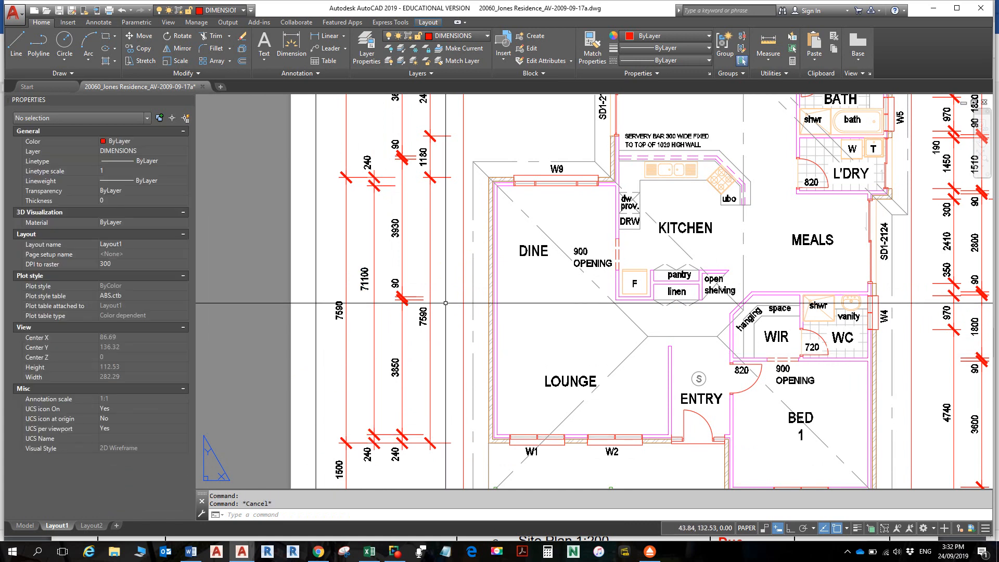
- Try a linear dimension scale of 1 on the same dimension beside the dining room
scroll(371, 291, up, 5)
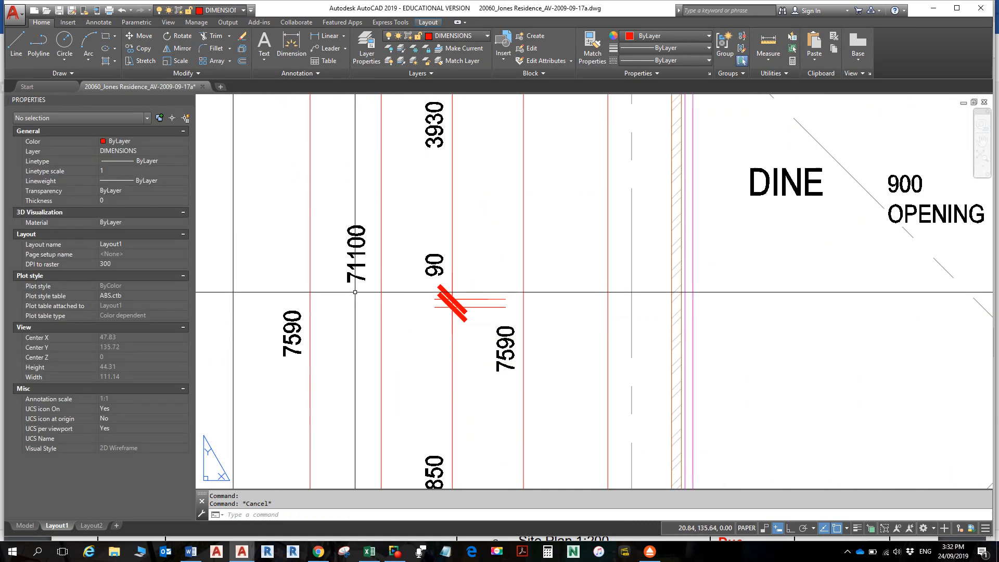
click(383, 286)
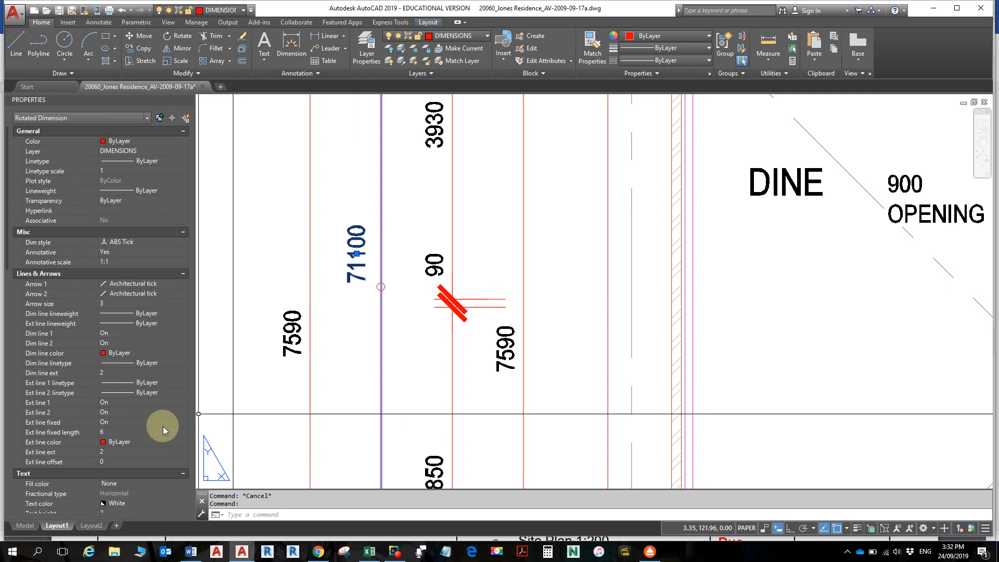
scroll(127, 479, down, 8)
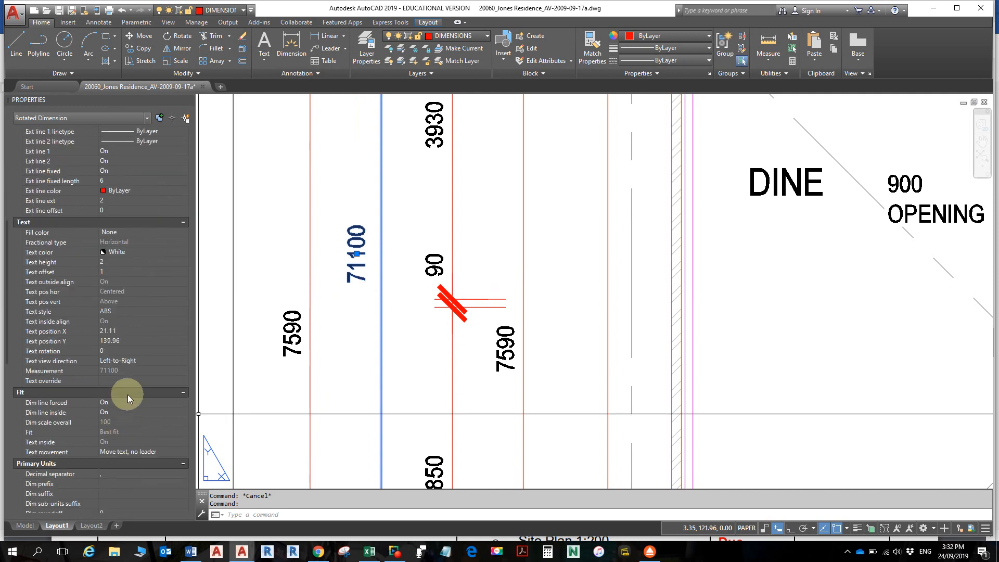
scroll(129, 417, down, 2)
click(129, 463)
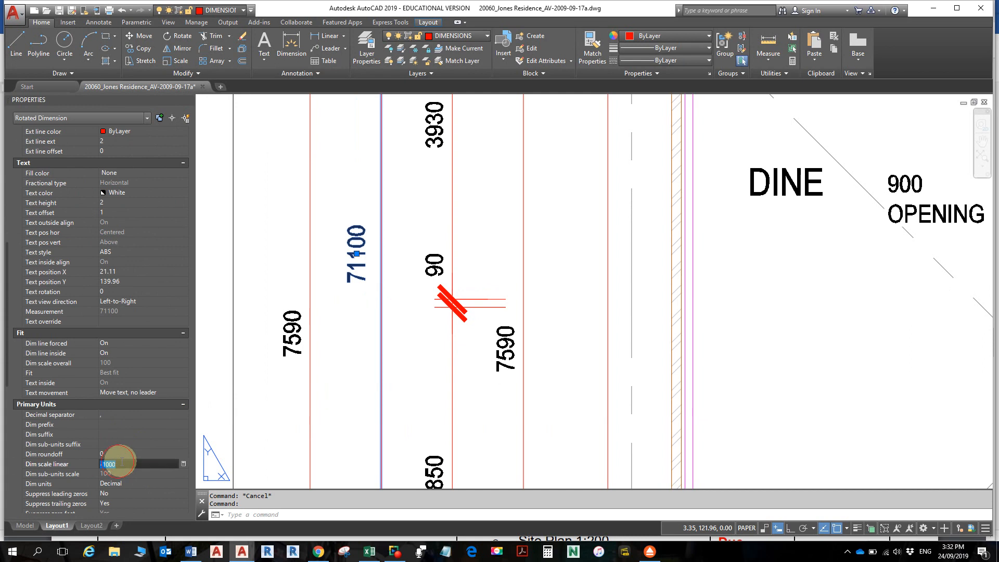
text(1)
click(166, 470)
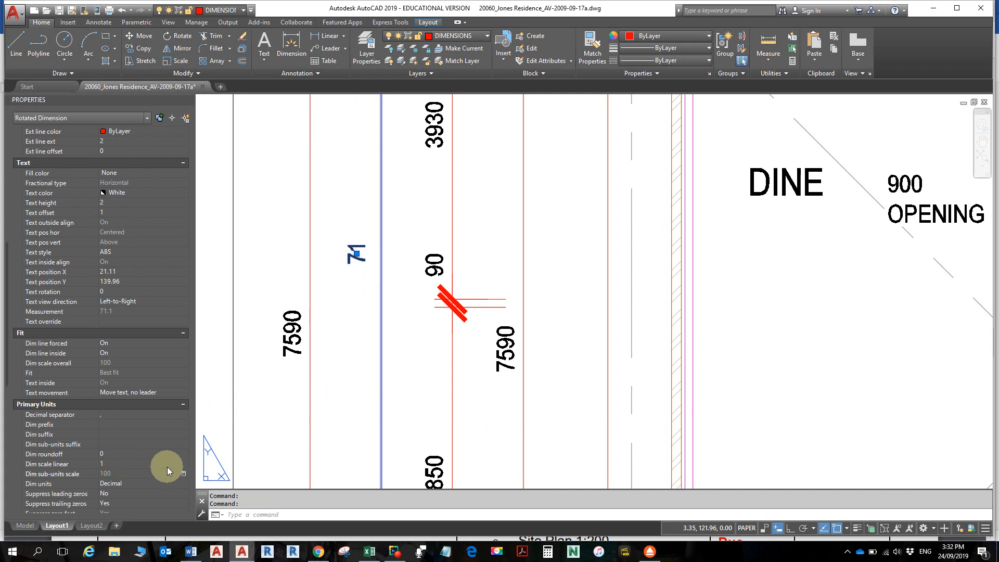
- Try linear dimension scales of 10 and 100 on the selected dimension
click(113, 464)
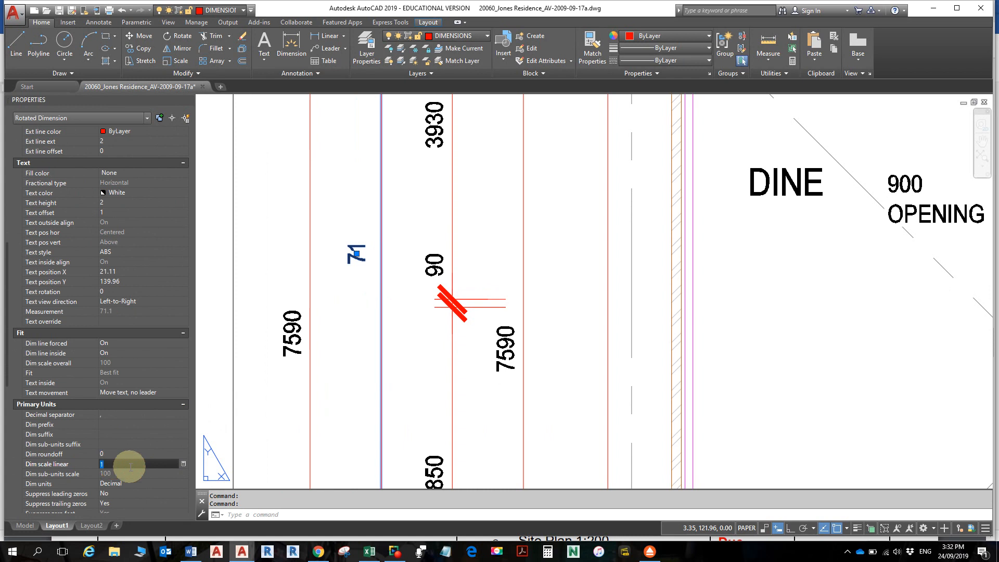
text(10)
key(Return)
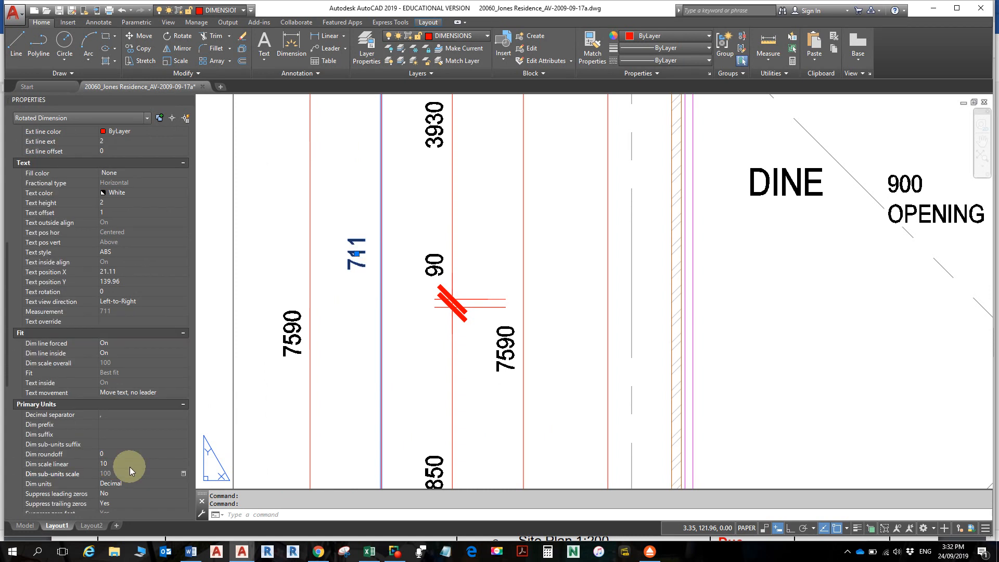
click(126, 465)
text(100)
key(Return)
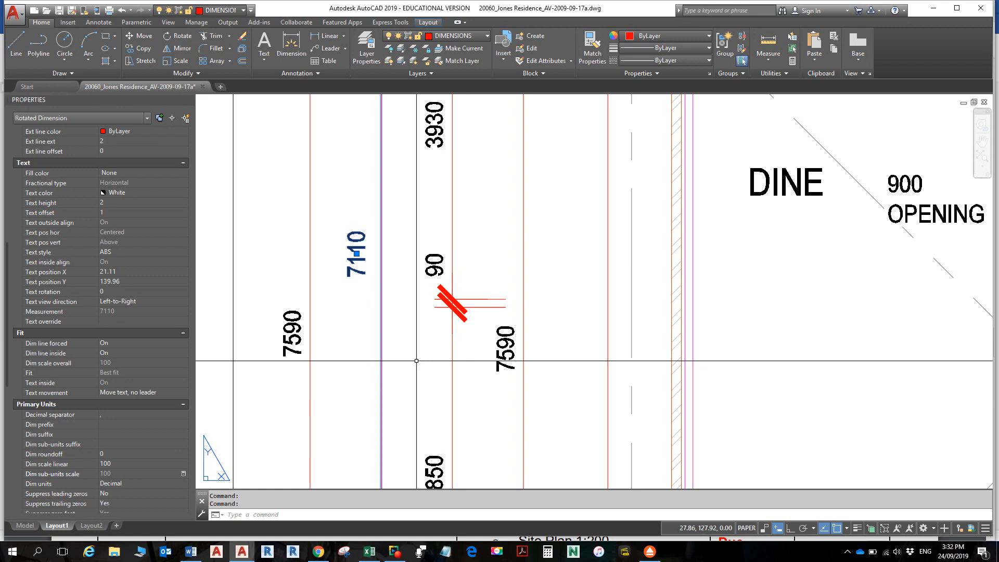
- Undo the trial linear scale changes and the text move on the dimension beside the dining room
key(ctrl+z)
key(ctrl+z)
key(ctrl+z)
key(ctrl+z)
key(ctrl+z)
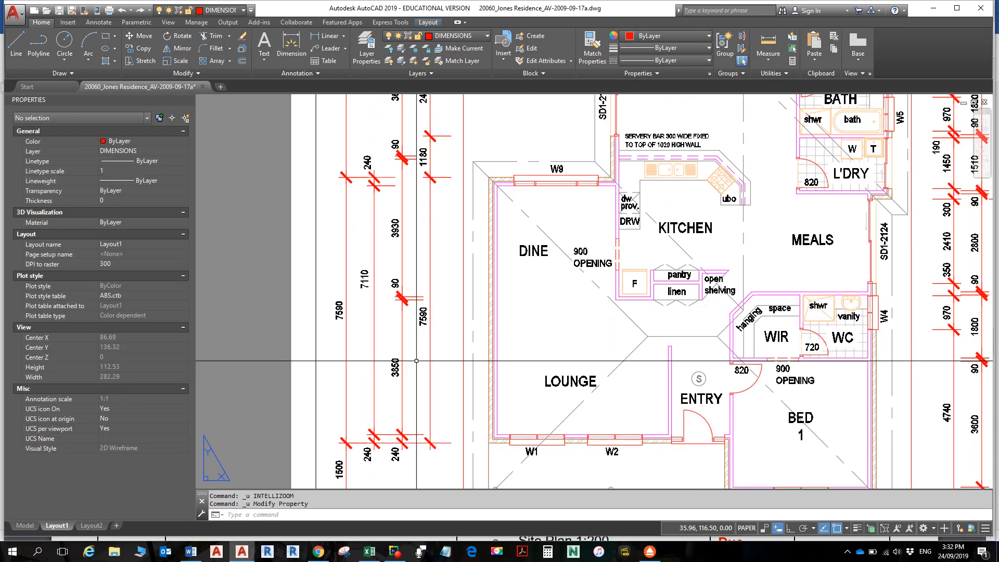
key(ctrl+z)
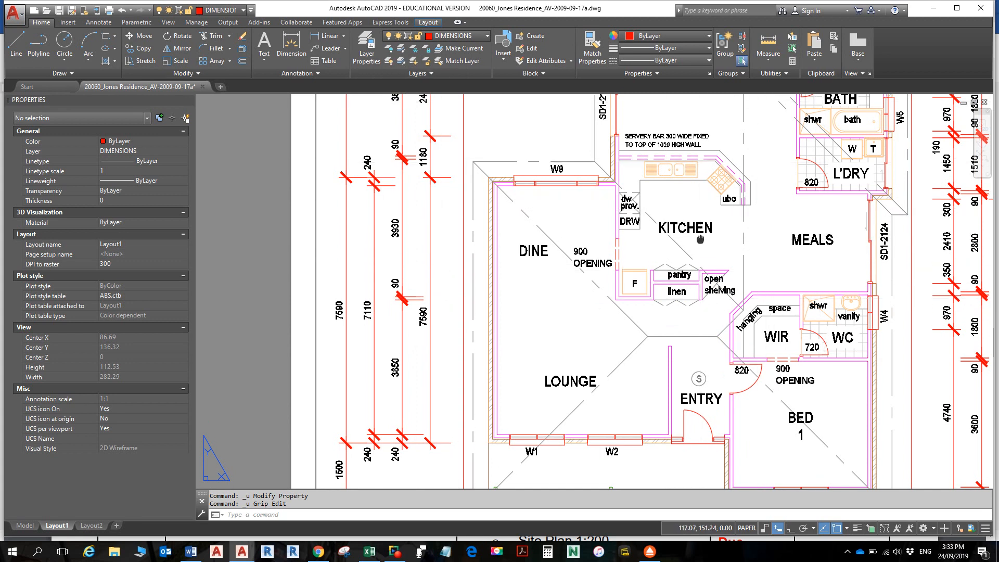
- Inspect the line spacing properties of the "dw prov." note in the kitchen and deselect it
scroll(621, 218, up, 2)
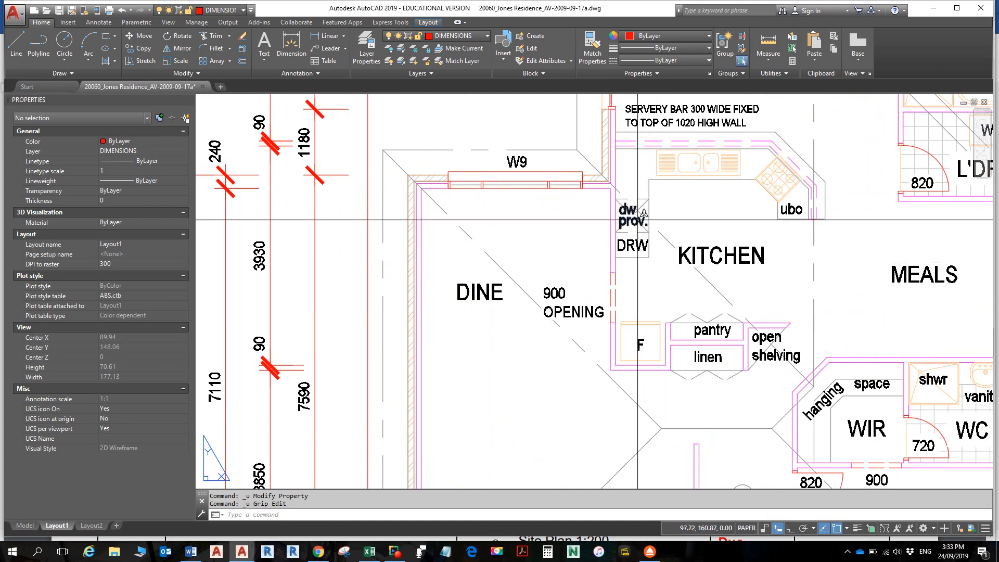
click(638, 219)
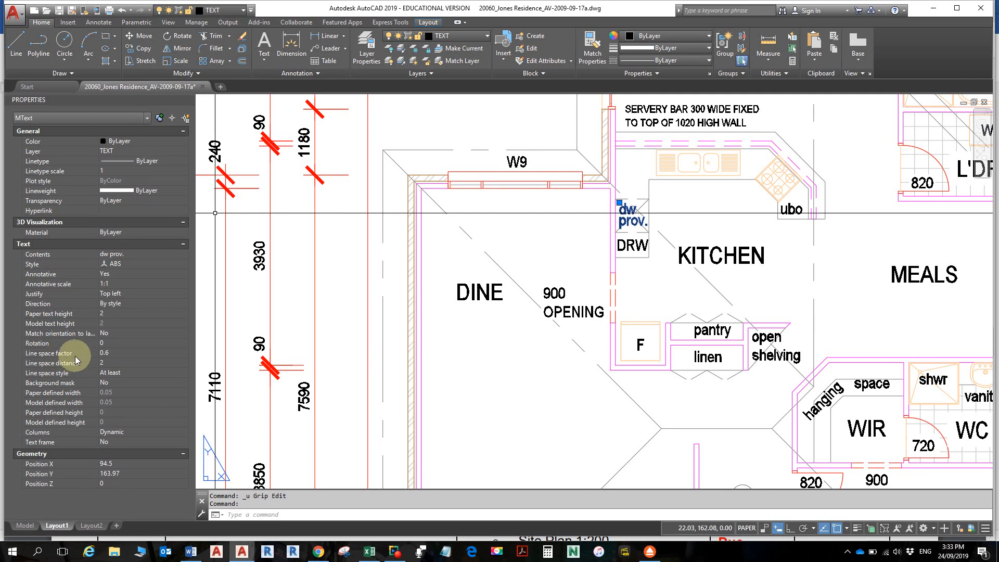
click(93, 364)
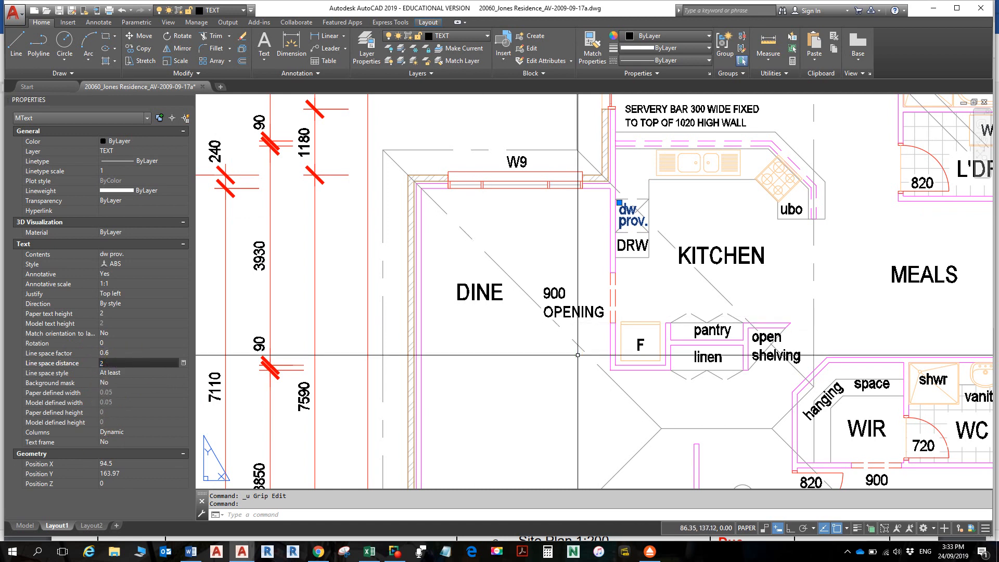
key(Escape)
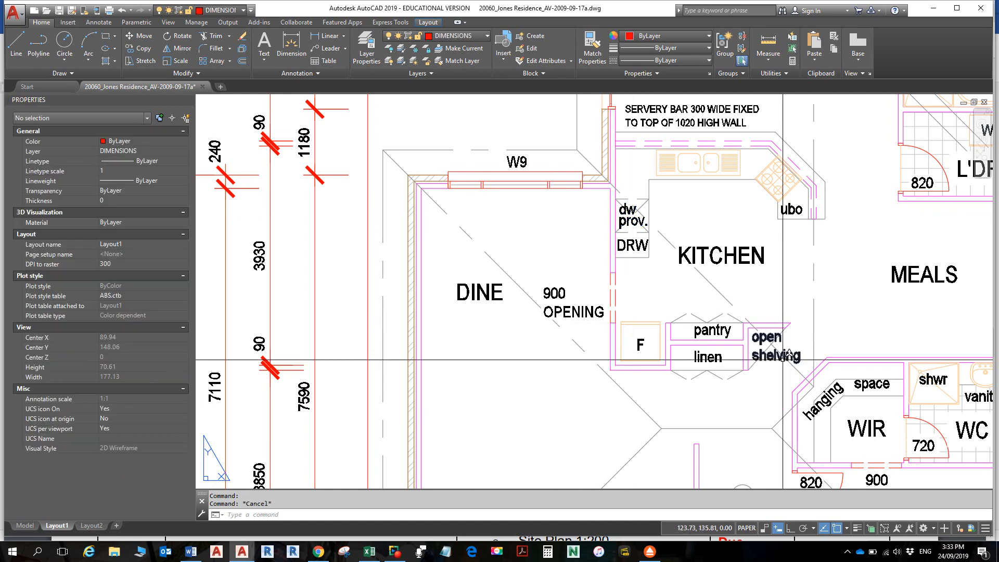
- Compare the line spacing of the "open shelving" note with that of the "dw prov." note, then clear the selection
click(783, 359)
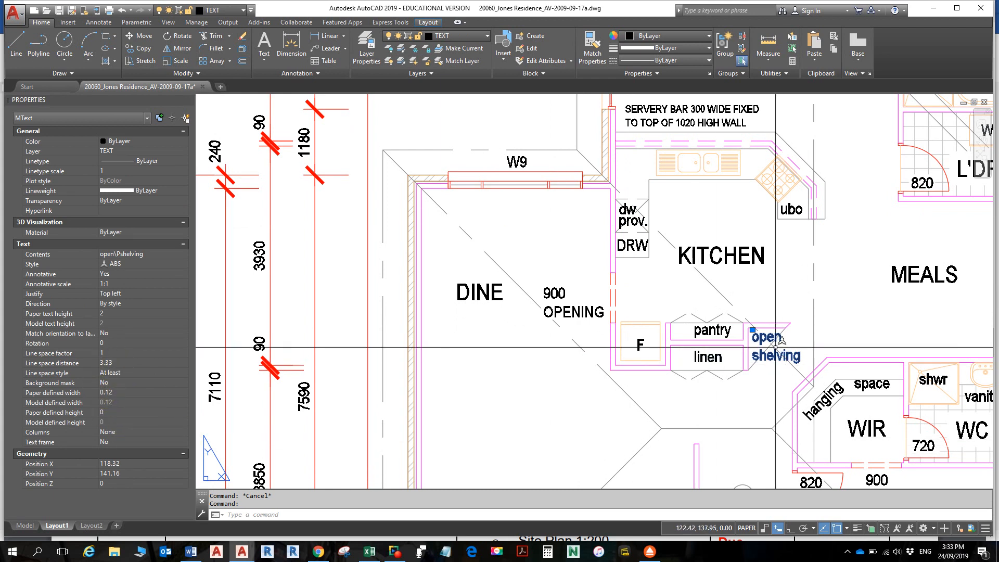
click(628, 221)
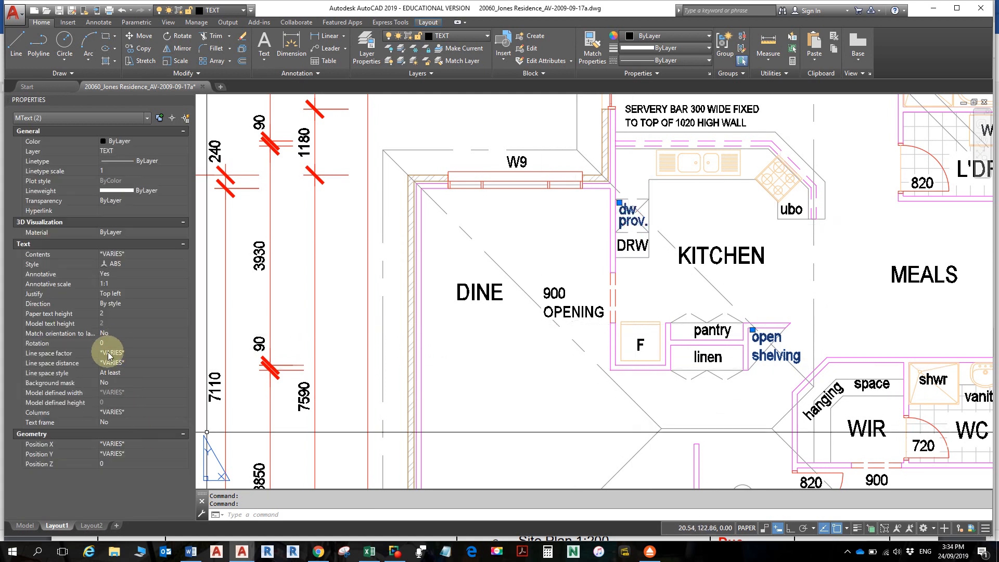
key(Escape)
key(Escape)
- Check the line space distance of the "dw prov." note alone, leaving the value as it is
click(632, 220)
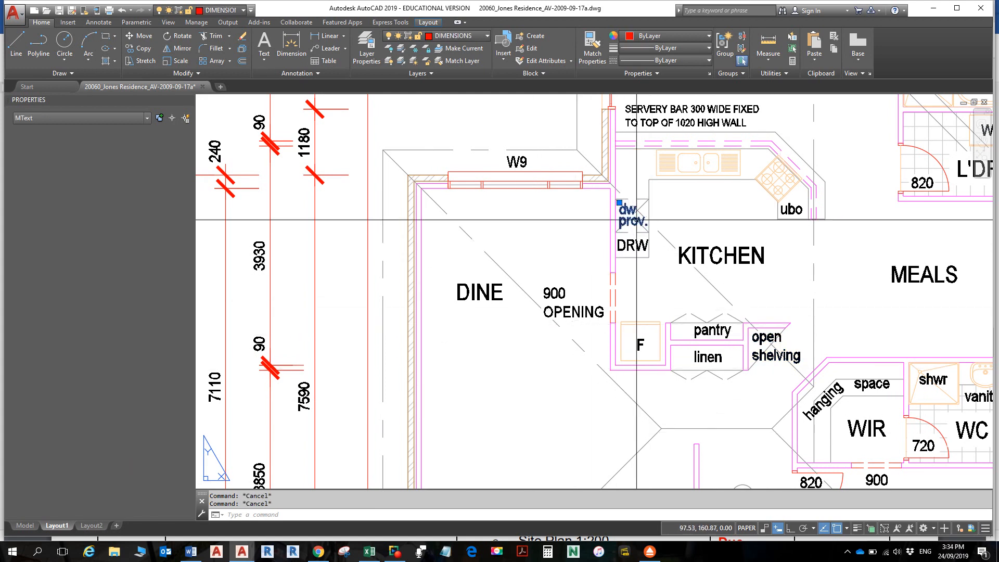
click(107, 363)
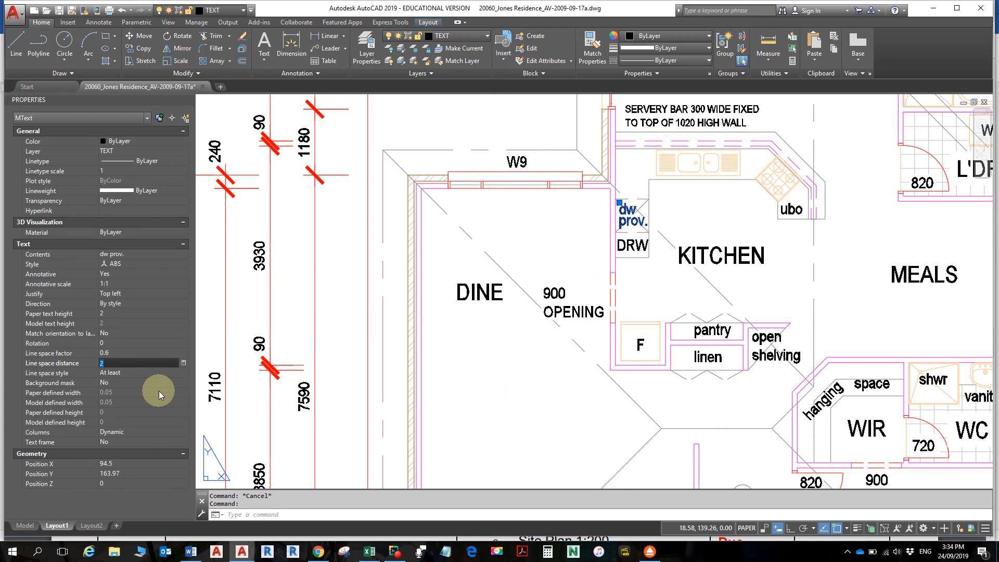
middle_drag(766, 338, 661, 305)
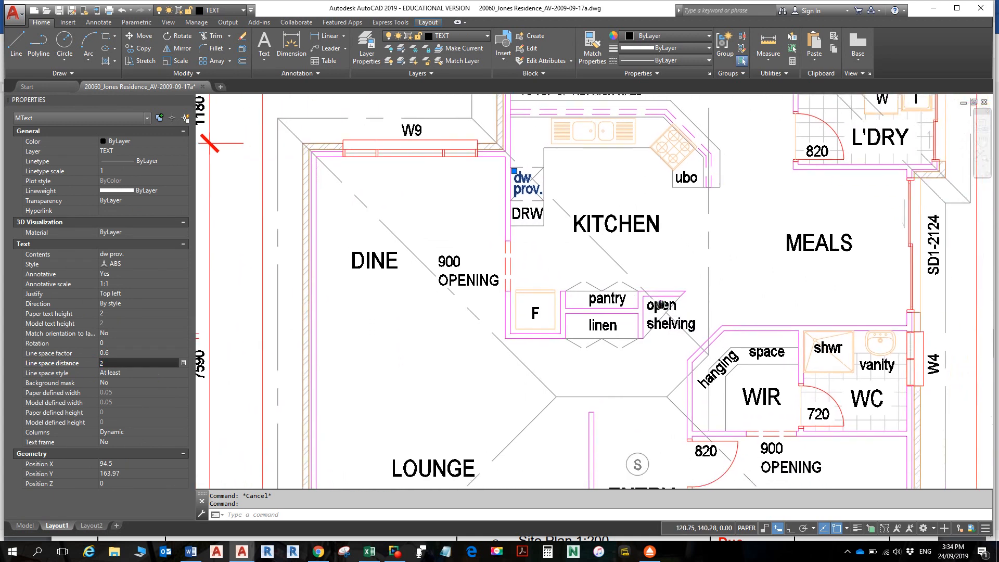
scroll(661, 306, up, 4)
key(Escape)
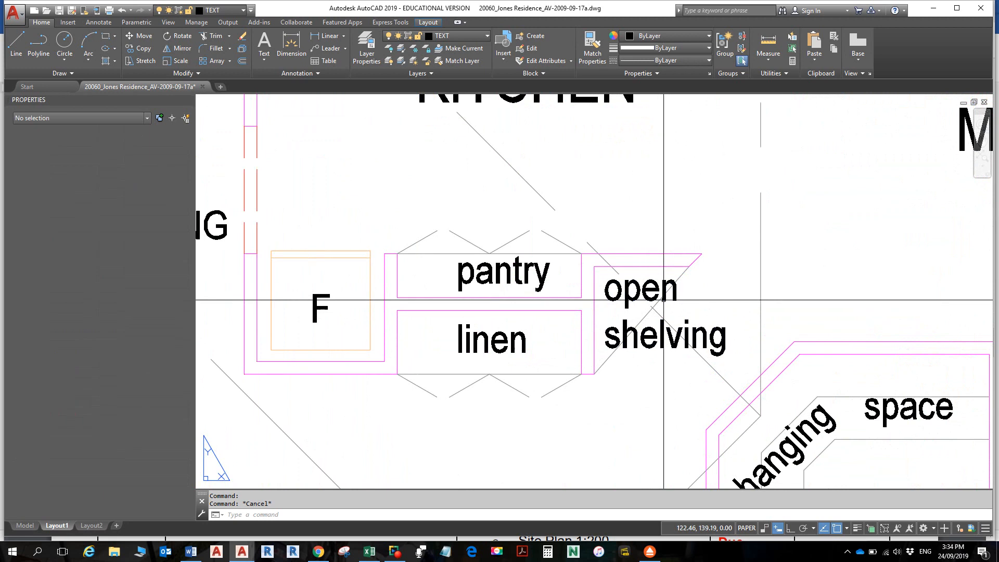
- Move the "open shelving" note out of the shelving corner toward the meals area, to about X 131.5, Y 147.9
click(598, 272)
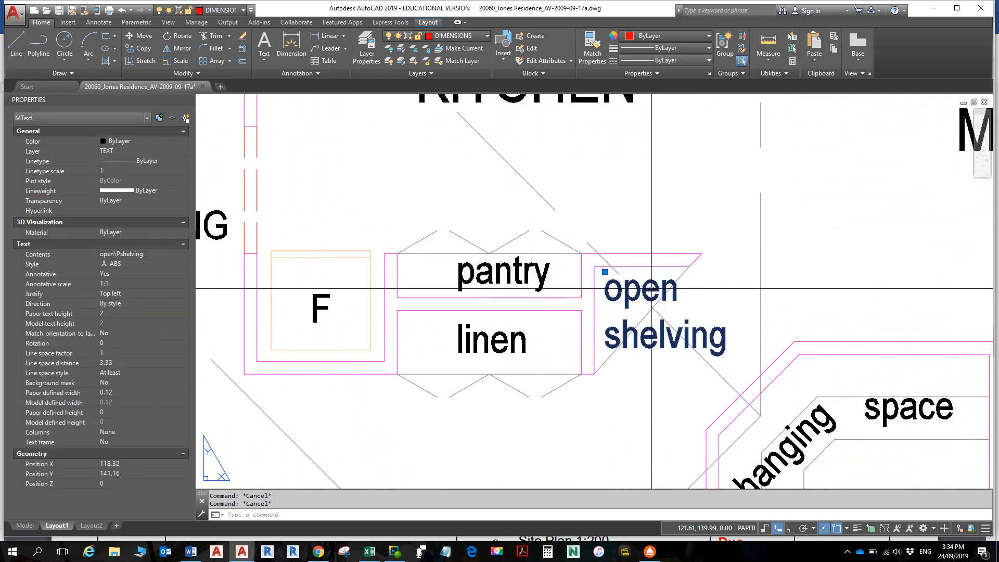
click(604, 271)
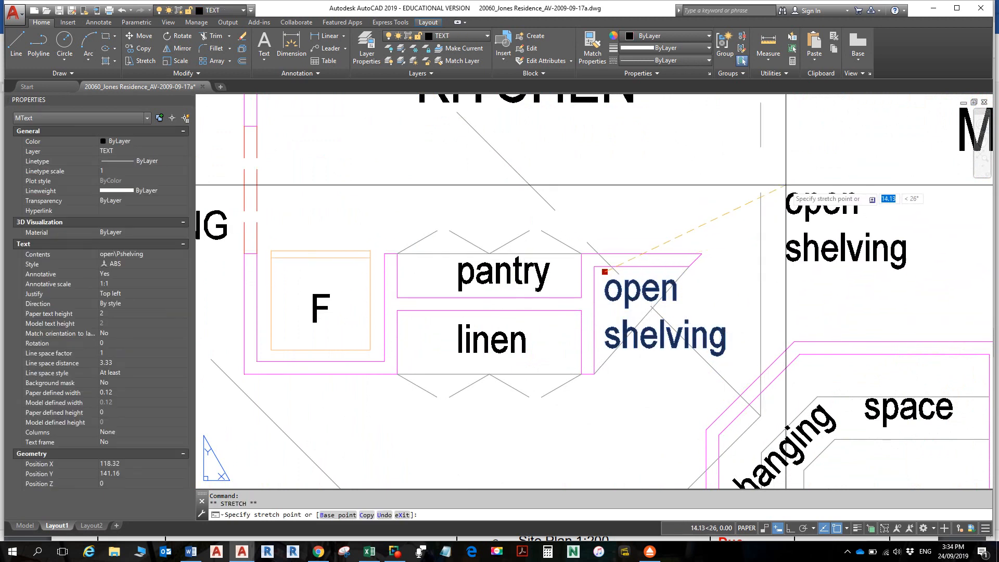
click(792, 176)
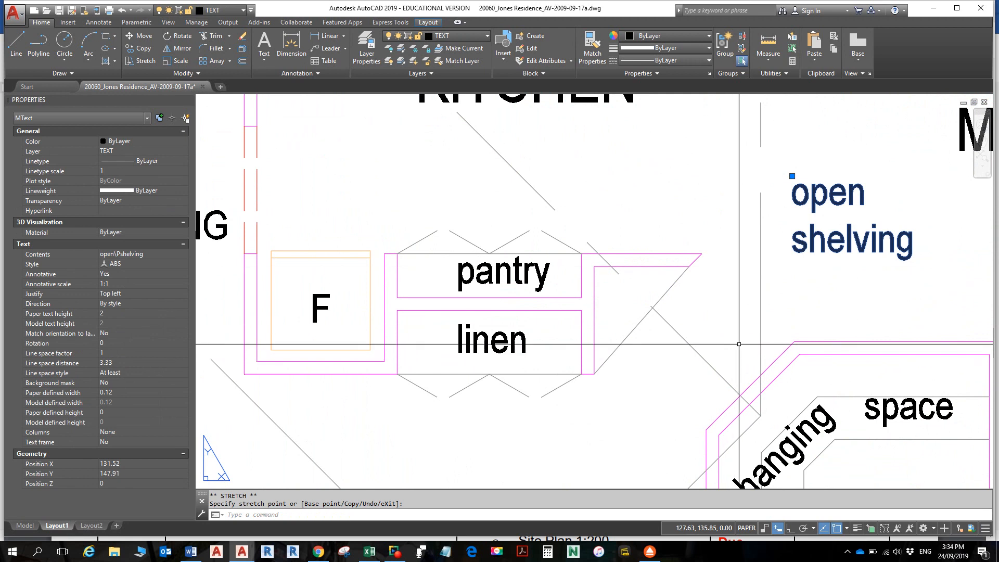
scroll(739, 344, down, 5)
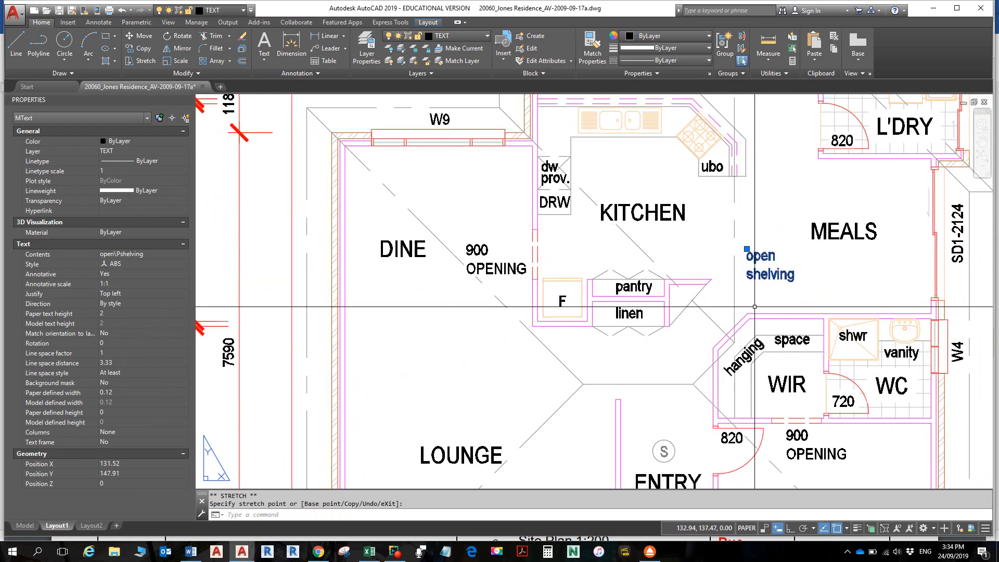
- Draw a quick leader from the "open shelving" note to the angled shelving corner beside the pantry, and erase it
key(Escape)
text(LE)
key(Return)
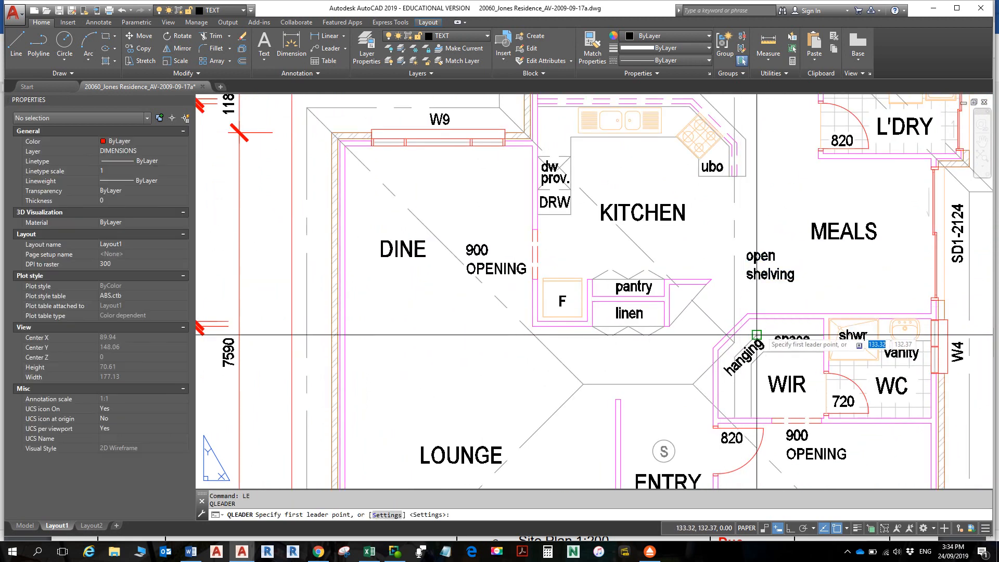
click(744, 293)
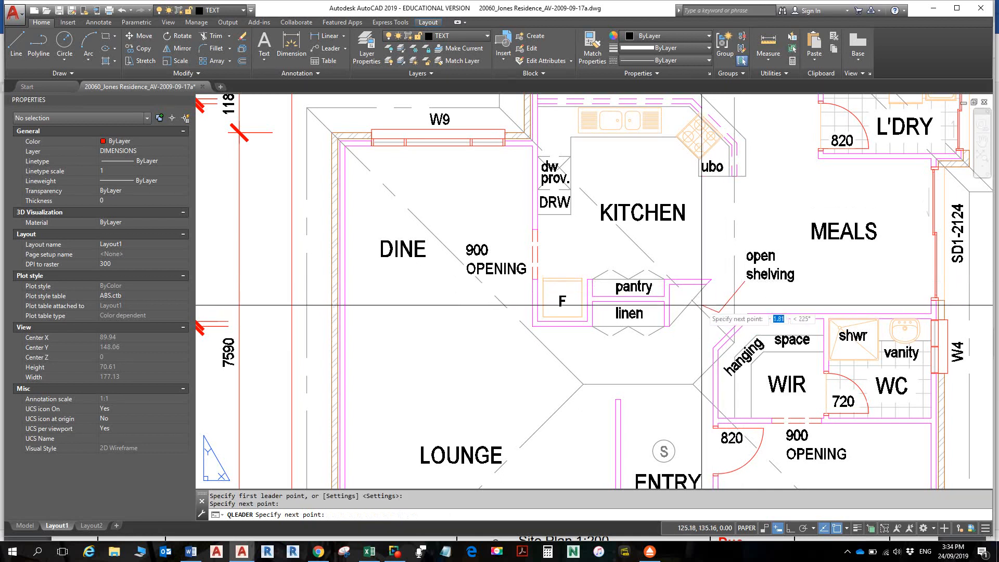
click(692, 300)
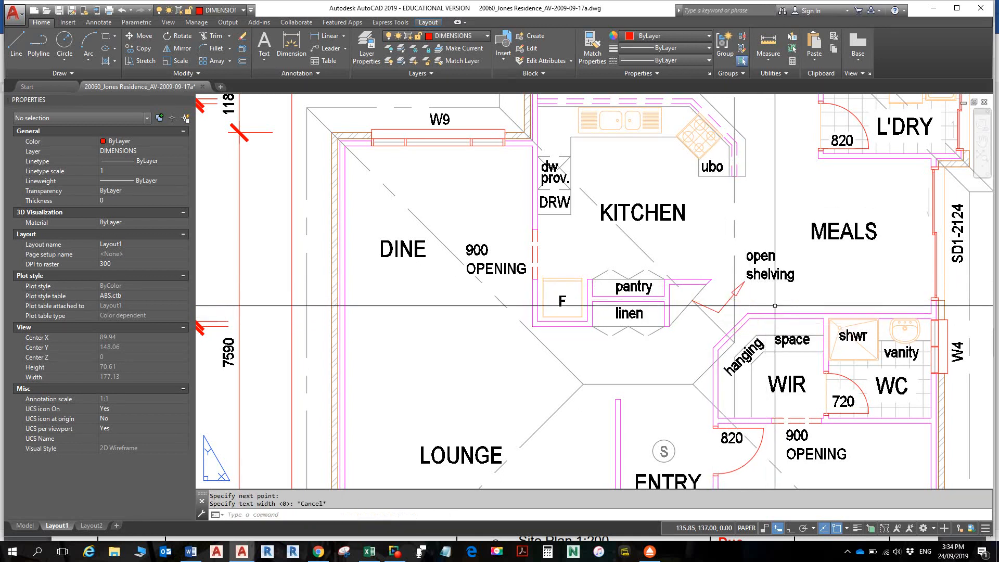
key(Escape)
click(743, 292)
key(Delete)
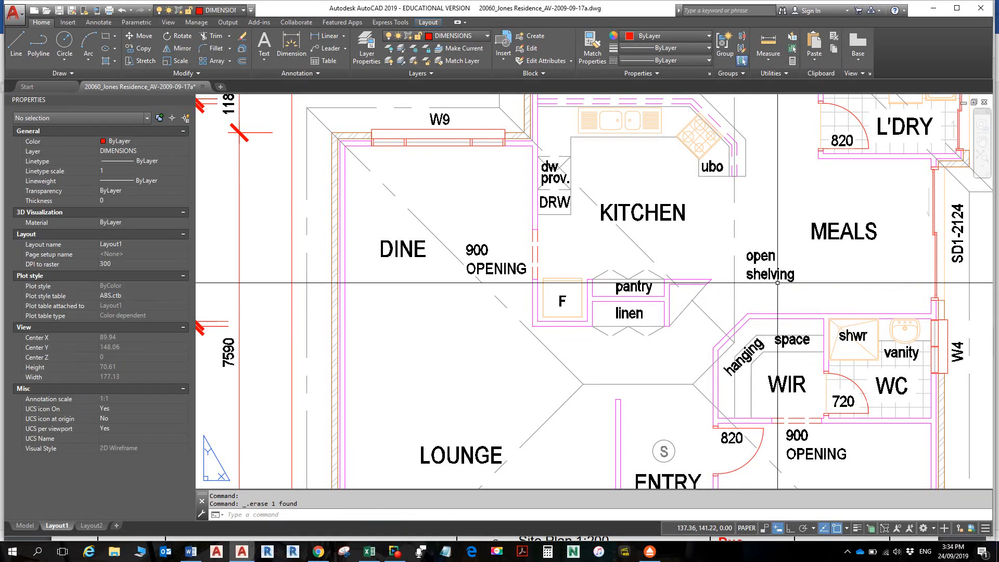
- Set the line space distance of the "open shelving" note to 2
scroll(777, 265, up, 4)
click(705, 267)
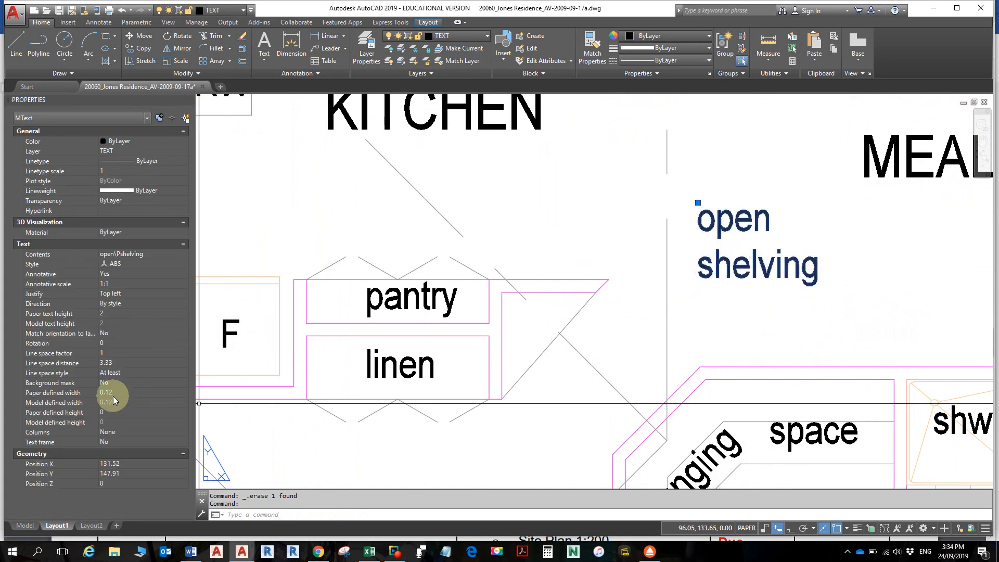
click(122, 364)
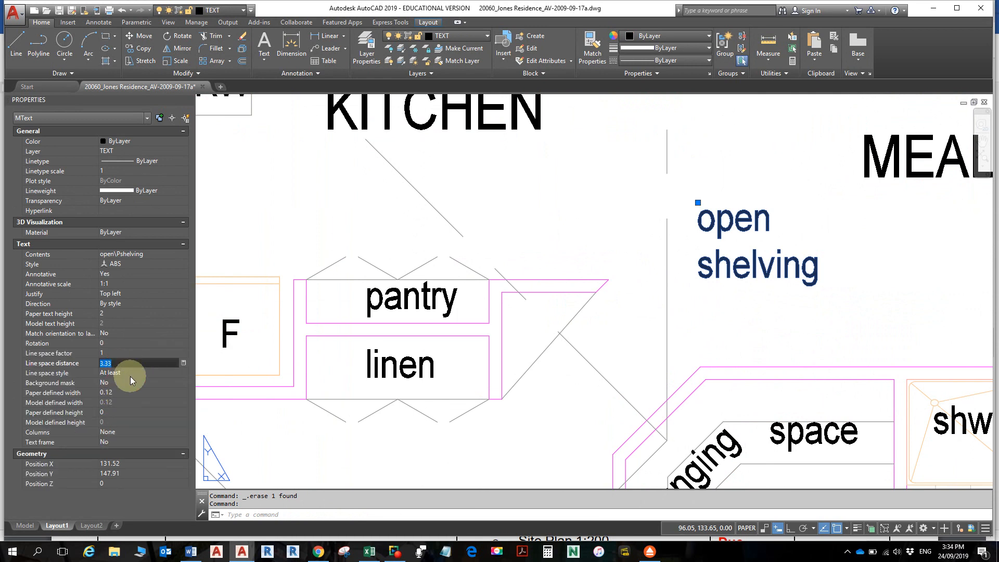
text(2)
key(Return)
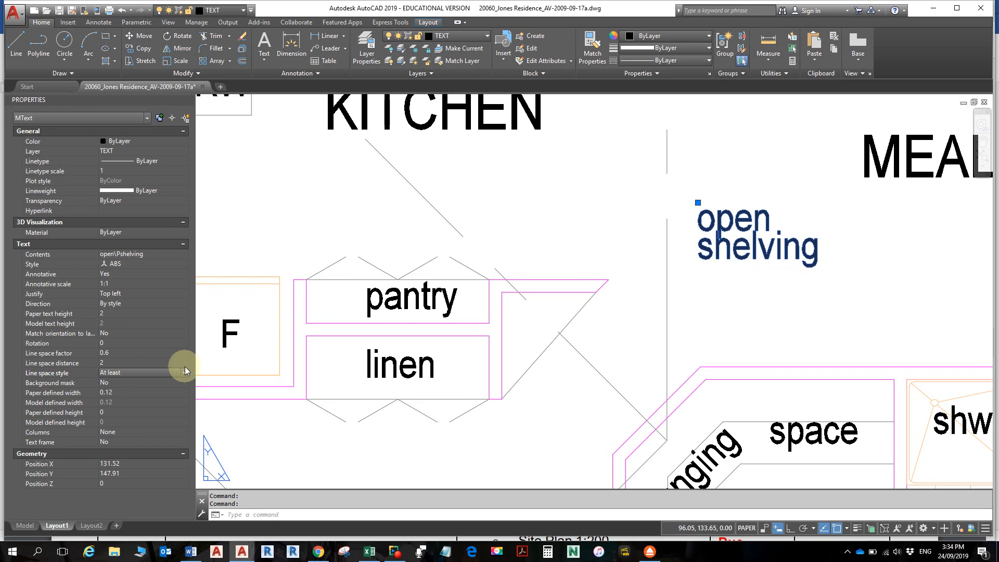
- Compare the note's spacing with "dw prov.", and undo the spacing change, the leader edits and the move of the "open shelving" note
scroll(462, 268, down, 3)
middle_drag(462, 269, 489, 326)
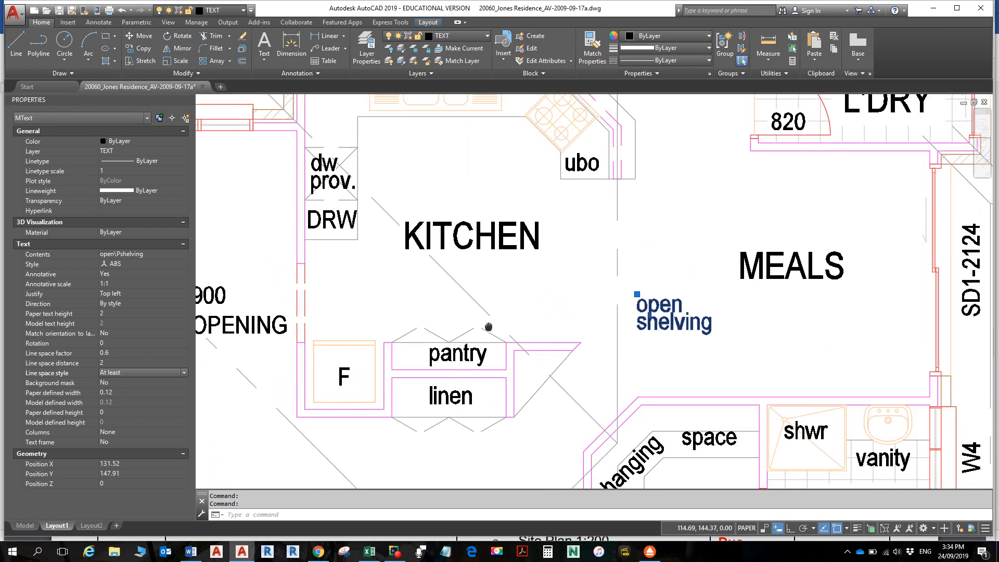
scroll(331, 165, up, 4)
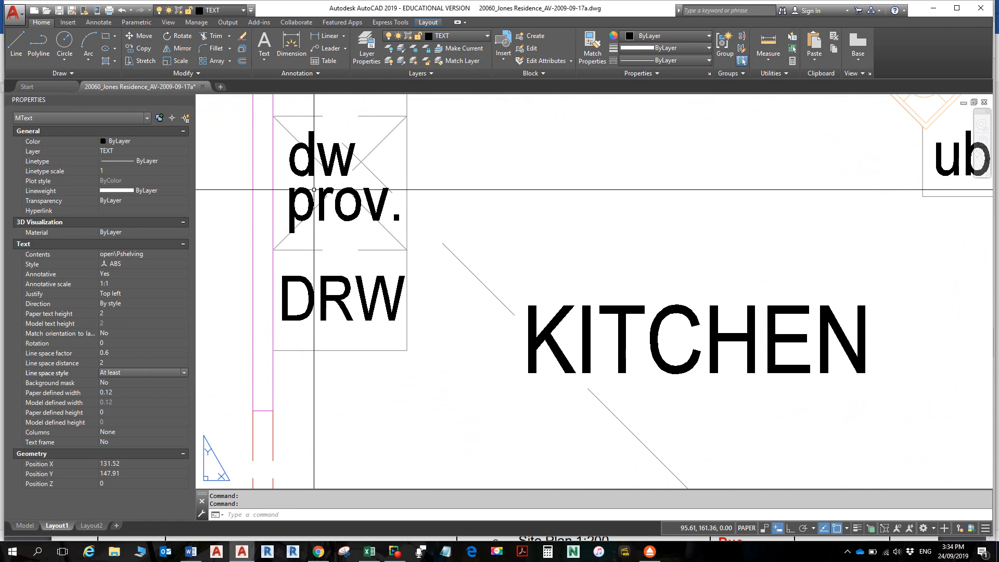
scroll(583, 260, down, 4)
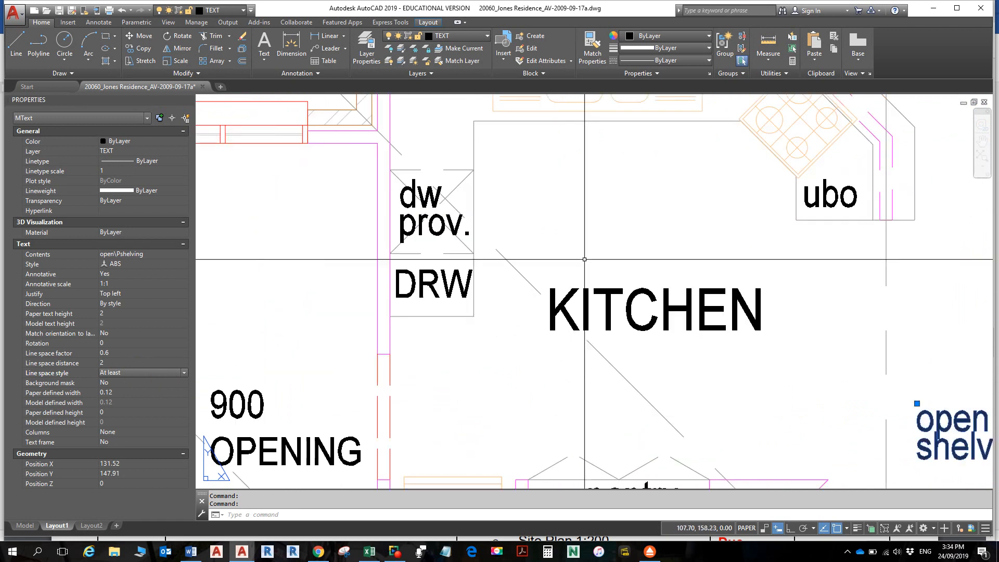
middle_drag(582, 259, 571, 253)
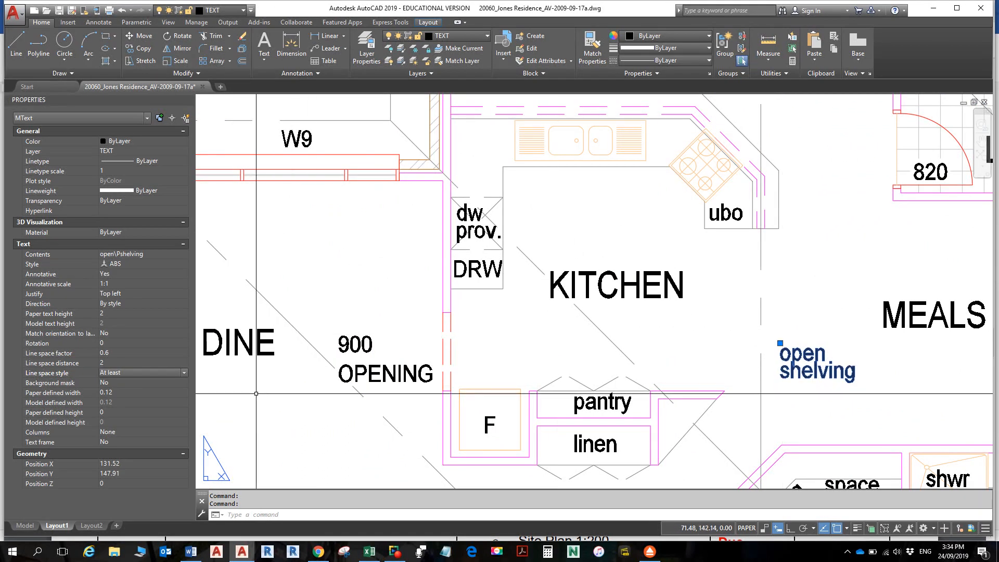
key(ctrl+z)
key(ctrl+z)
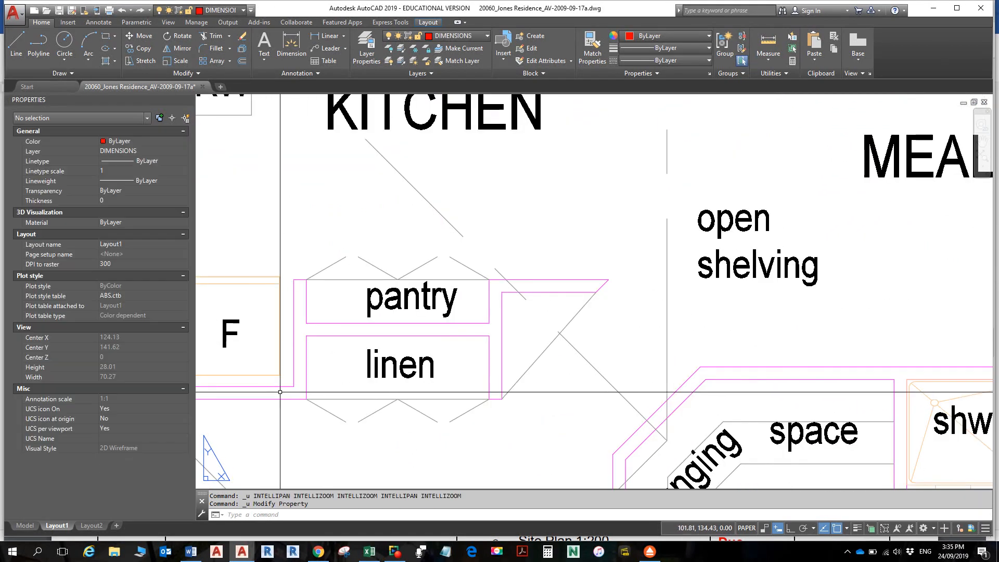
key(ctrl+z)
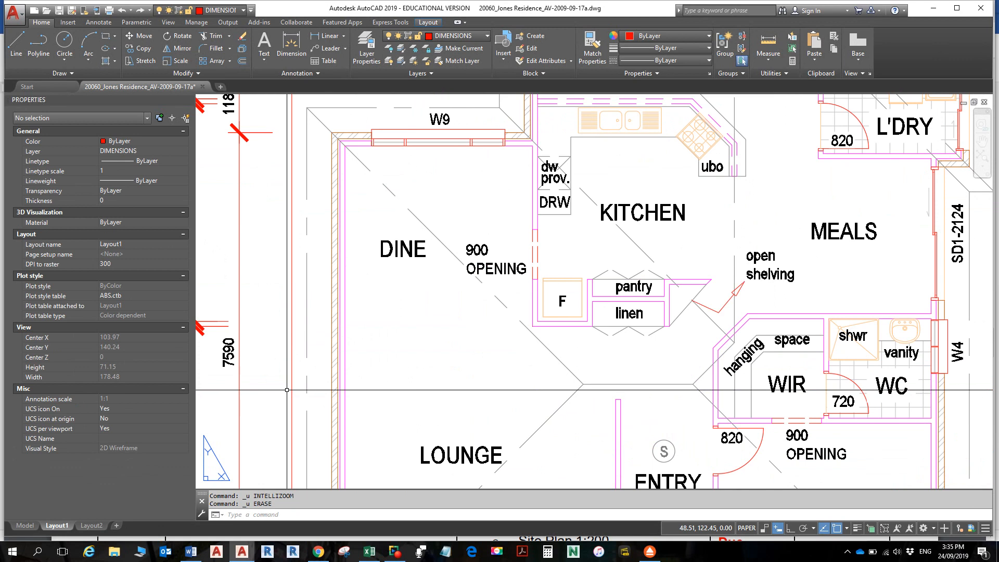
key(ctrl+z)
key(ctrl+z)
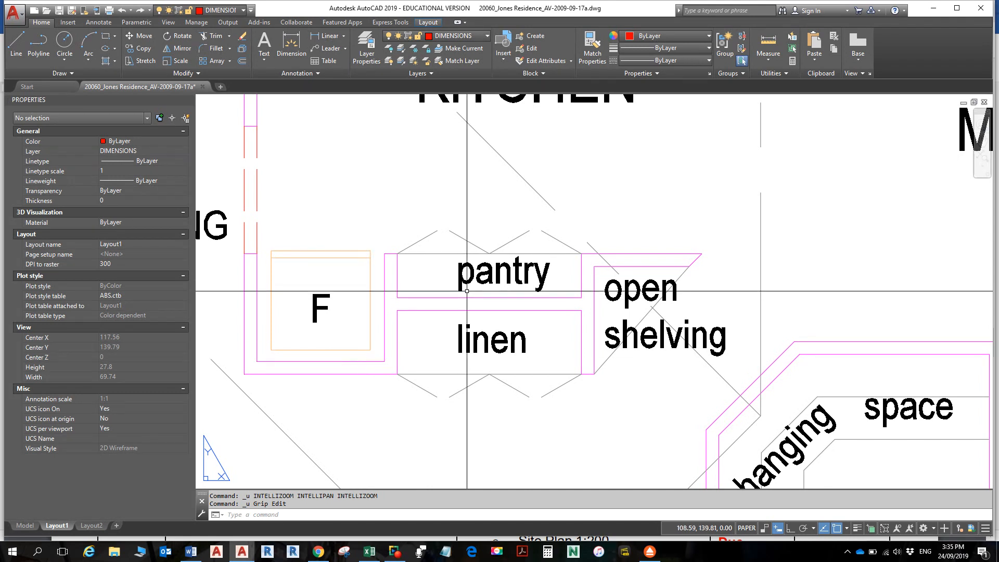
- Nudge the "space" label in the WIR hanging area down to Y 132.52 and deselect it
scroll(543, 277, down, 4)
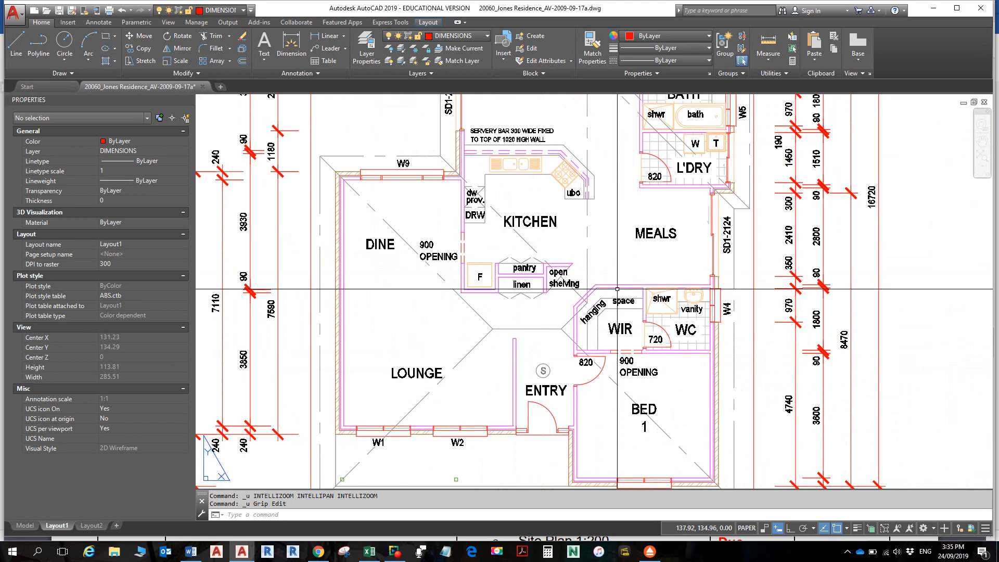
scroll(555, 274, up, 4)
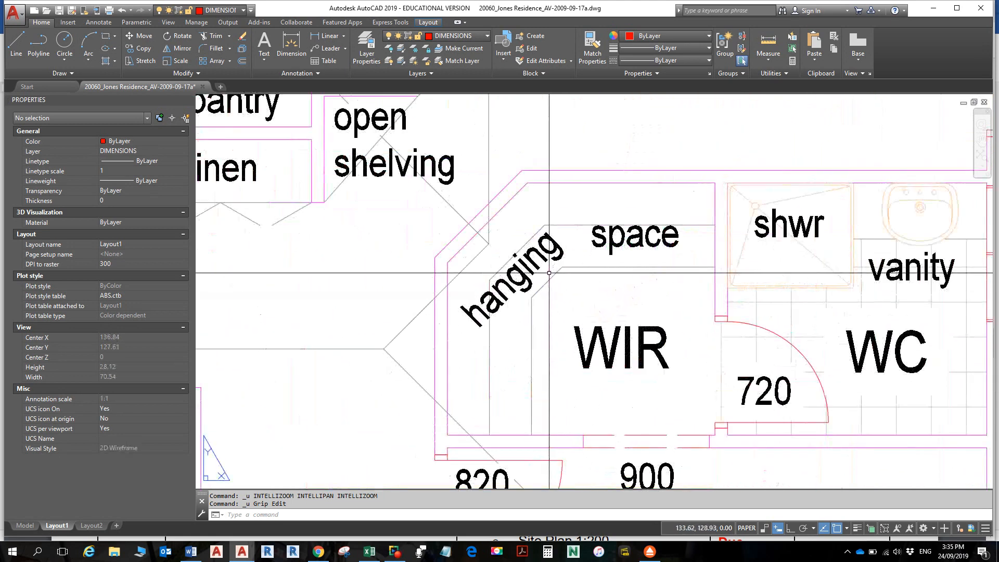
scroll(549, 274, up, 2)
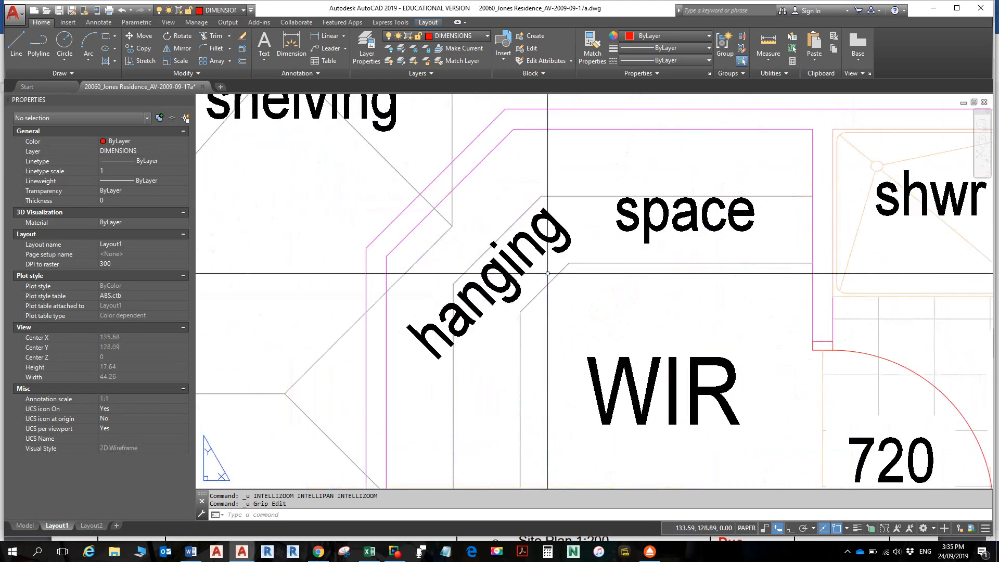
click(665, 216)
click(780, 226)
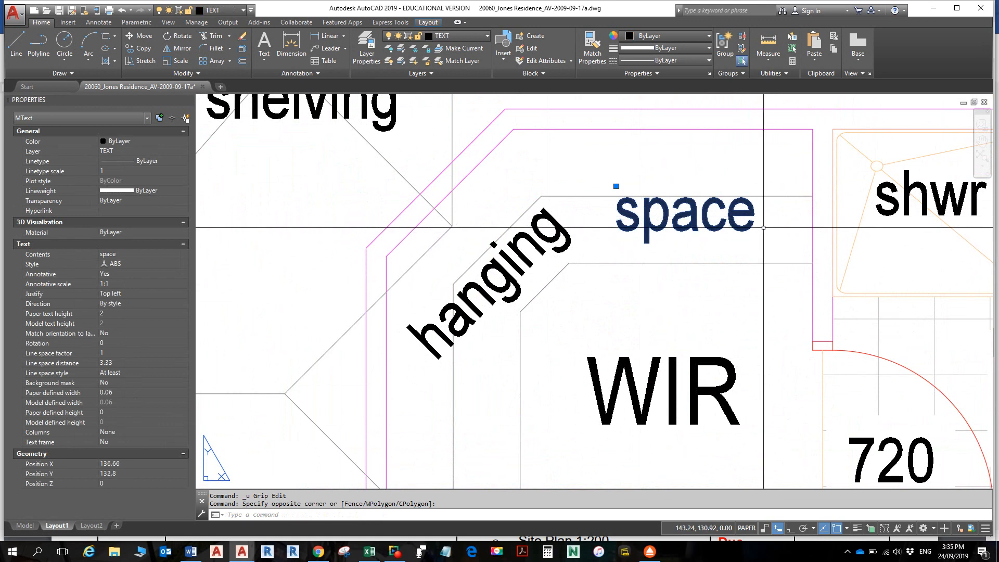
key(ctrl+Down)
key(ctrl+Down)
key(ctrl+Down)
key(ctrl+Down)
key(ctrl+Down)
key(ctrl+Down)
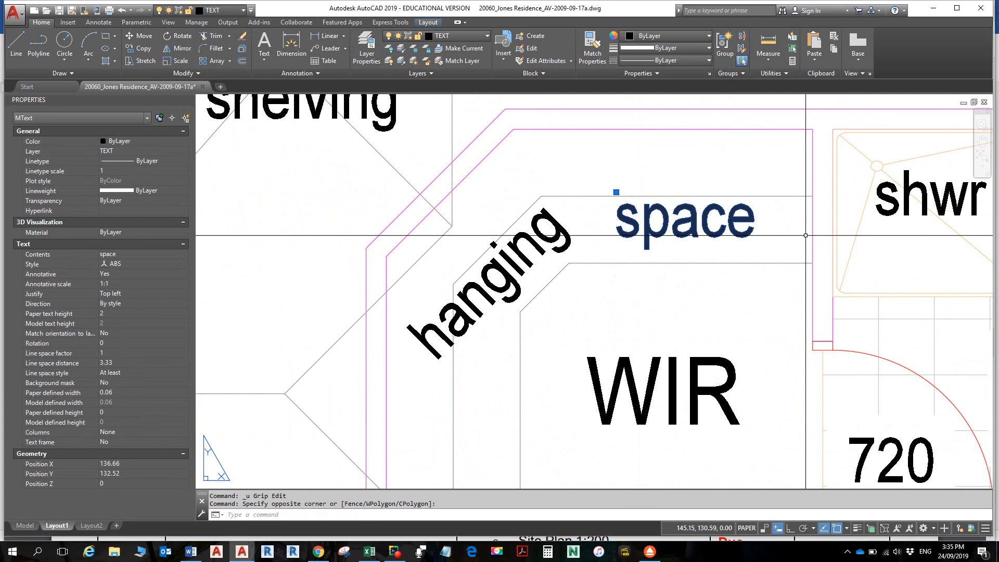
key(Escape)
- Copy the SD1-2124 label from beside the meals sliding door to outside the laundry sliding door
scroll(806, 236, down, 6)
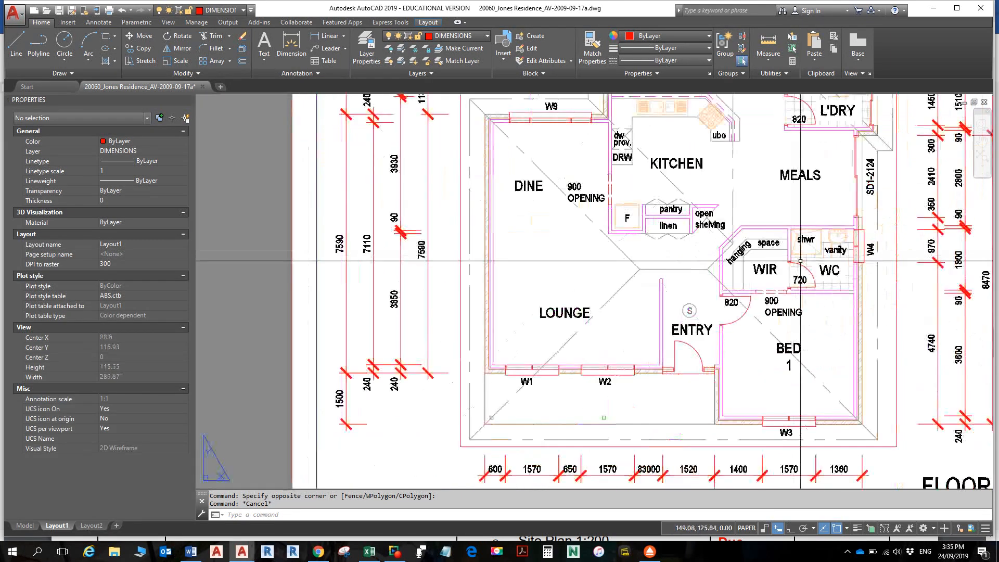
middle_drag(795, 263, 806, 274)
scroll(807, 275, up, 6)
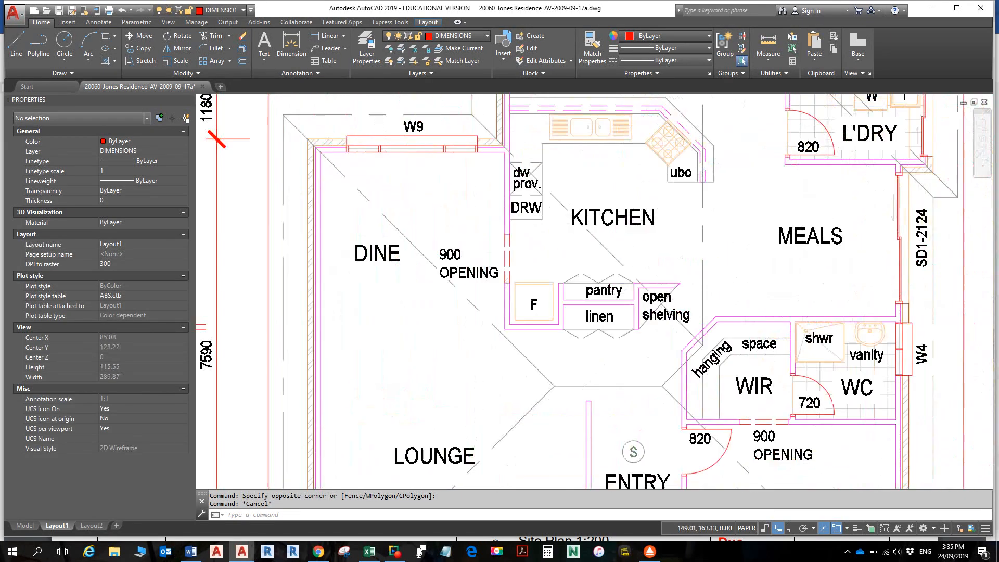
middle_drag(808, 185, 726, 293)
scroll(824, 289, down, 2)
scroll(768, 280, down, 1)
scroll(667, 373, up, 4)
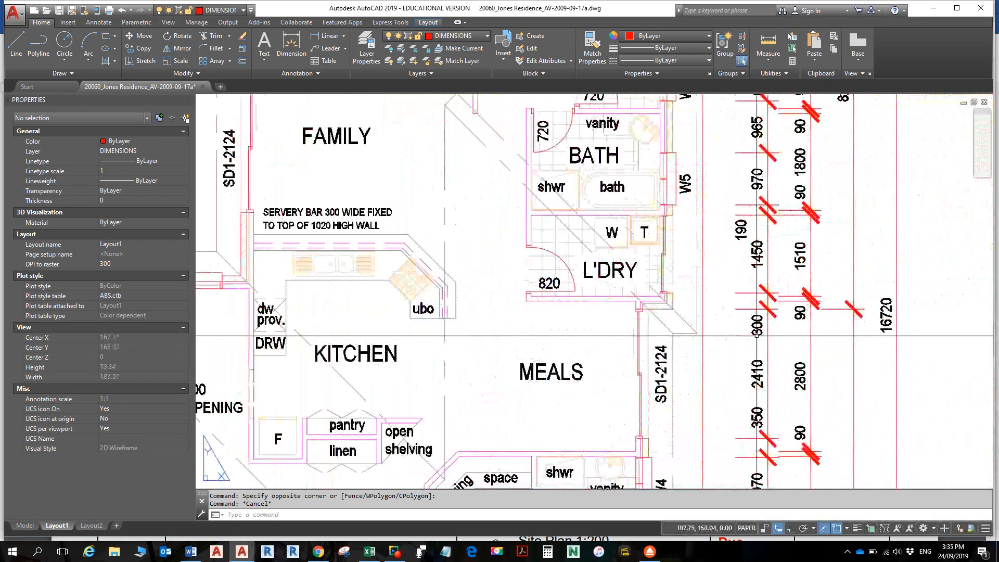
click(655, 390)
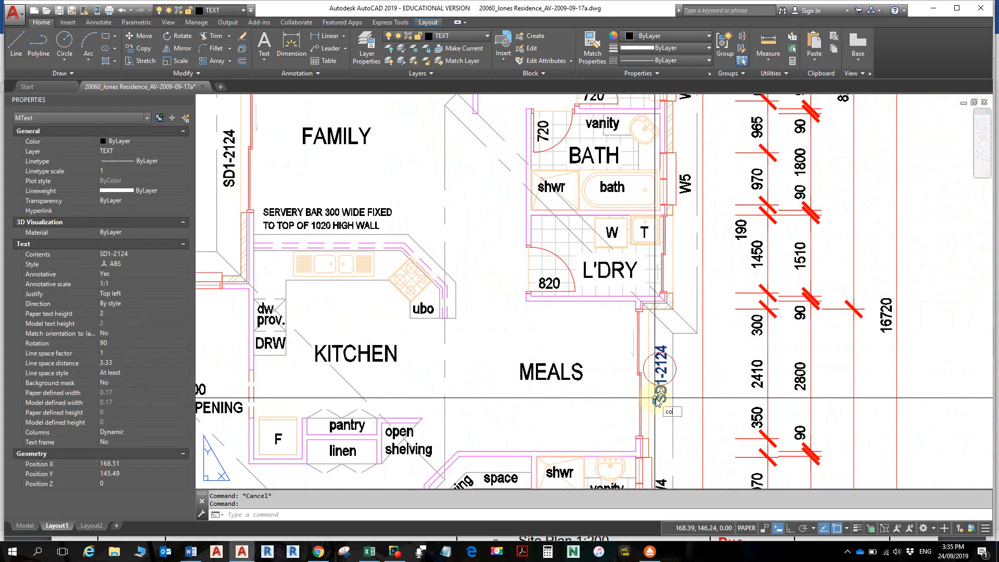
text(co)
key(Return)
click(655, 400)
scroll(683, 266, up, 2)
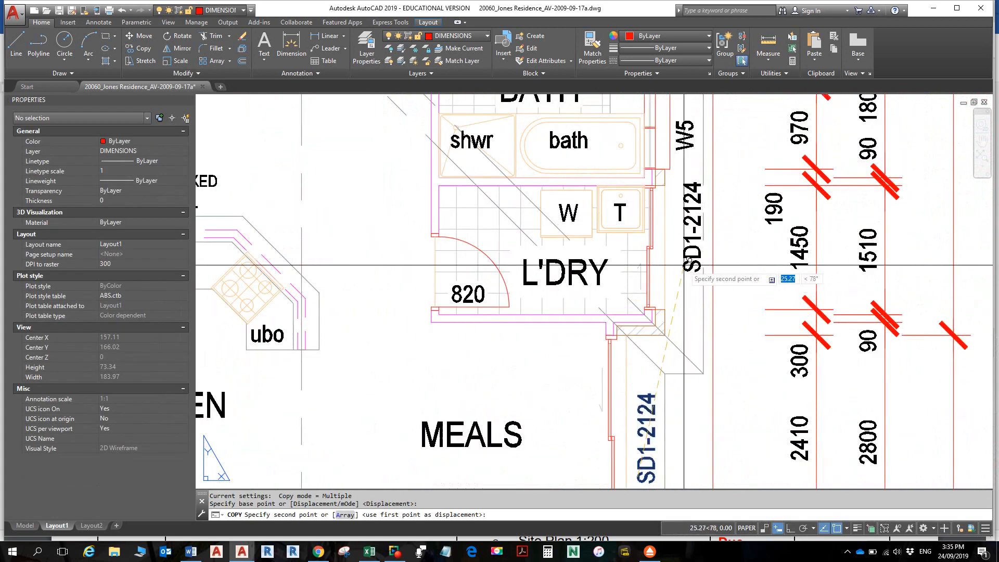
click(672, 284)
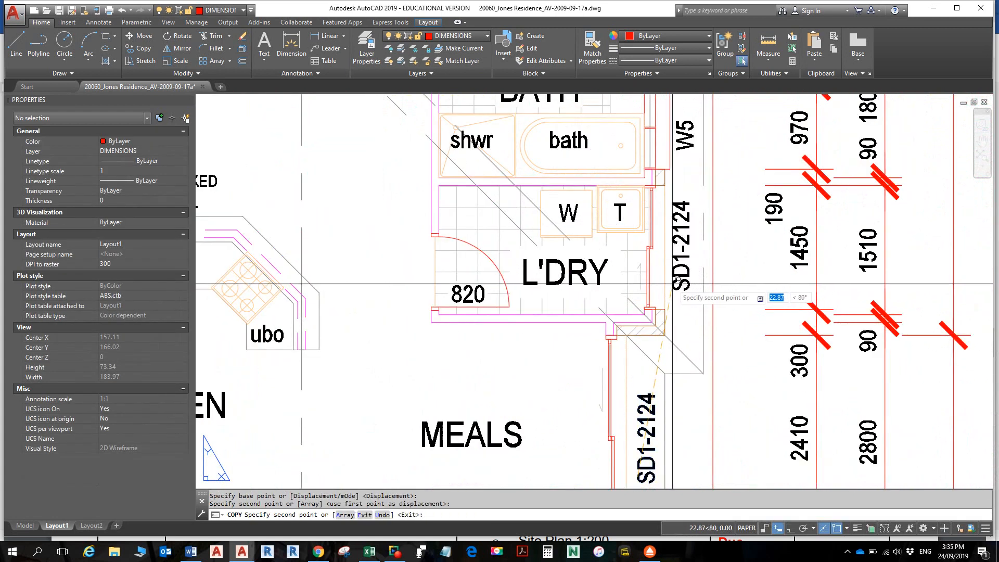
key(Escape)
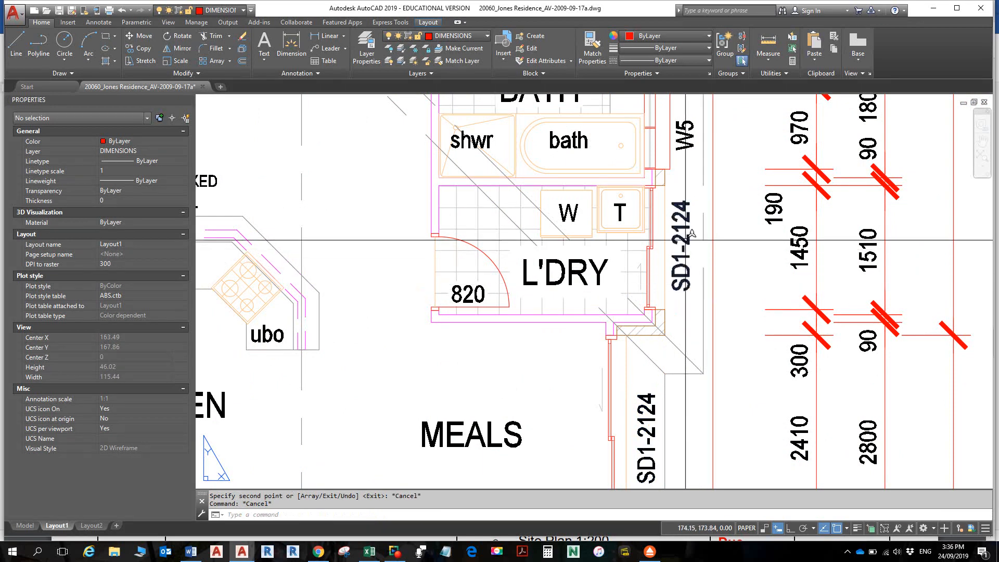
- Change the copied label beside the laundry sliding door to read SD1-2114
click(686, 240)
double_click(686, 243)
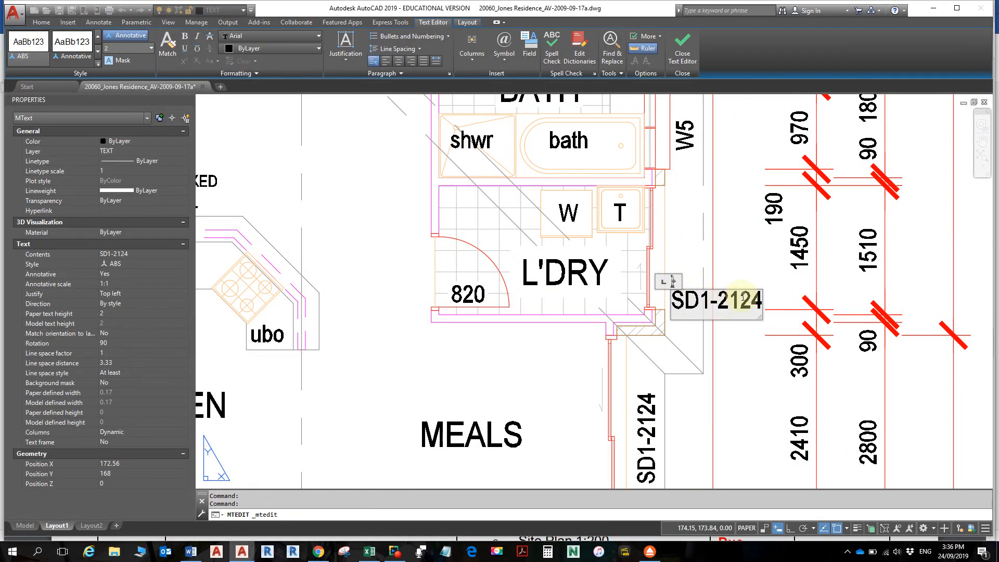
click(745, 339)
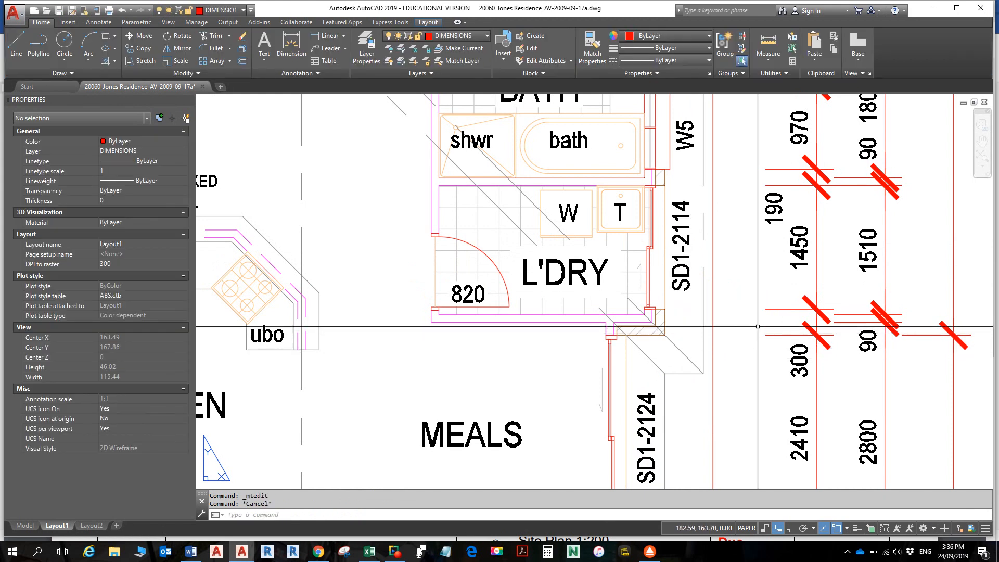
key(Escape)
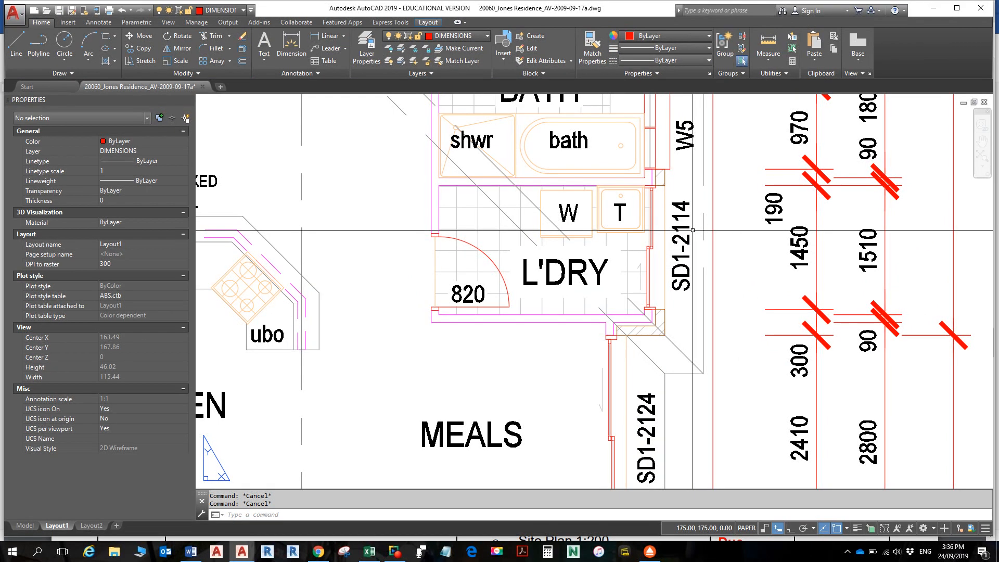
click(657, 233)
key(Escape)
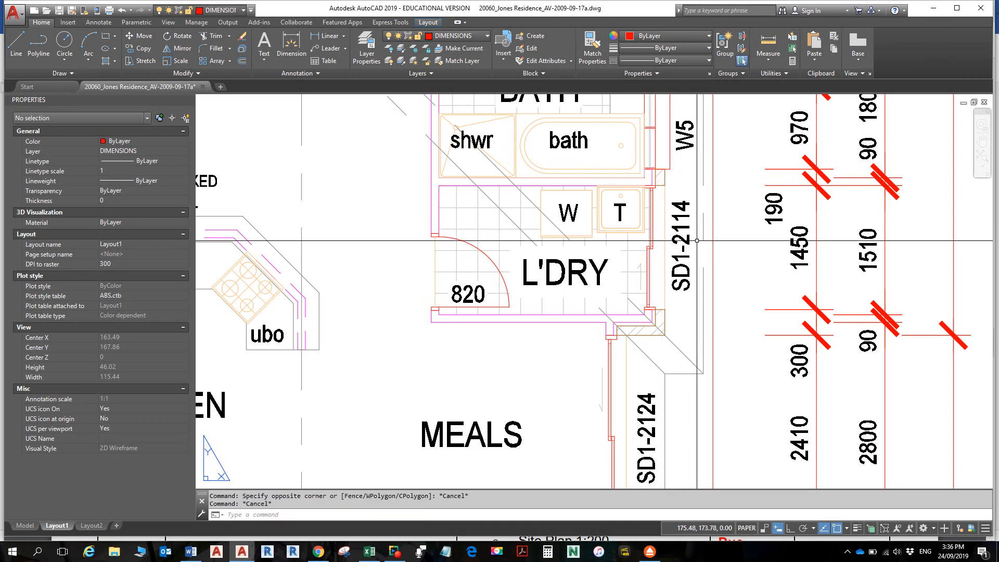
scroll(682, 232, down, 4)
scroll(683, 233, up, 5)
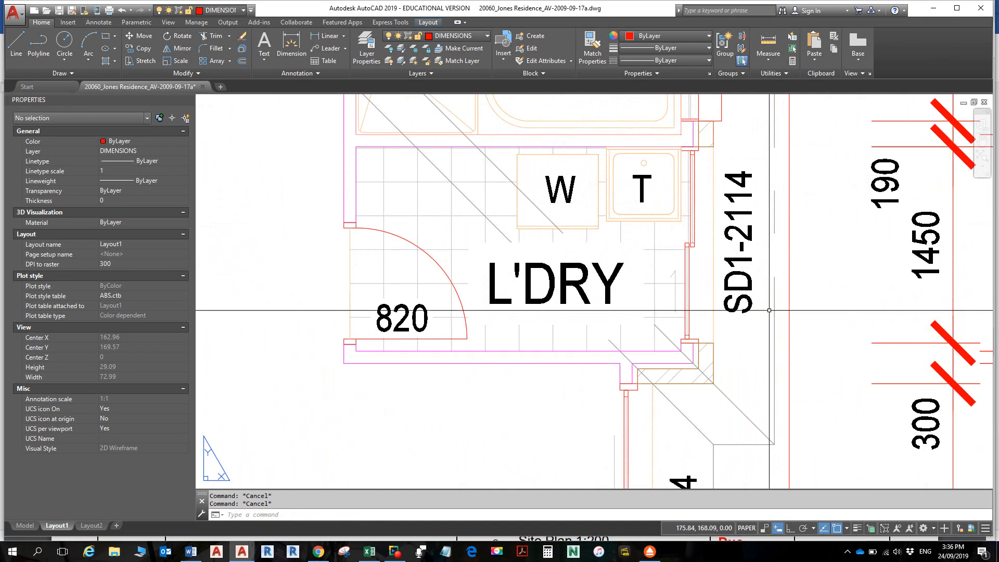
click(821, 261)
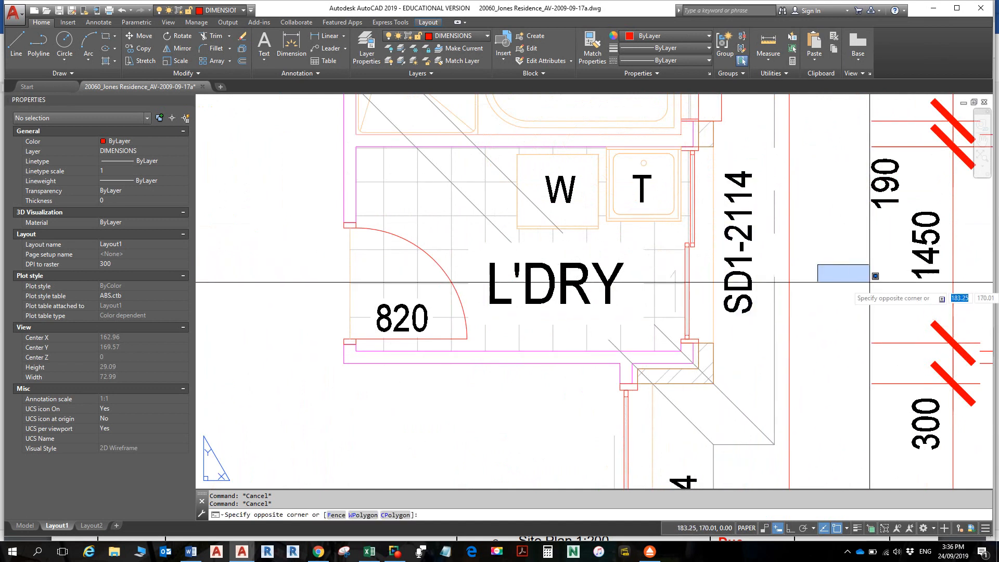
key(Escape)
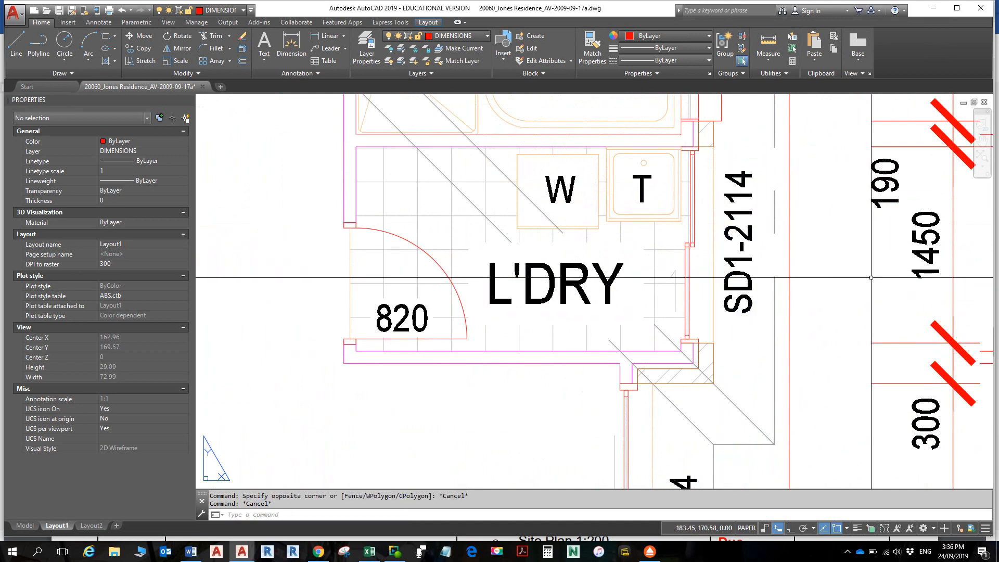
- Examine in model space how the two panels of the laundry sliding door meet at the middle of the opening
click(22, 530)
scroll(418, 239, up, 5)
middle_drag(434, 215, 520, 188)
scroll(534, 311, up, 2)
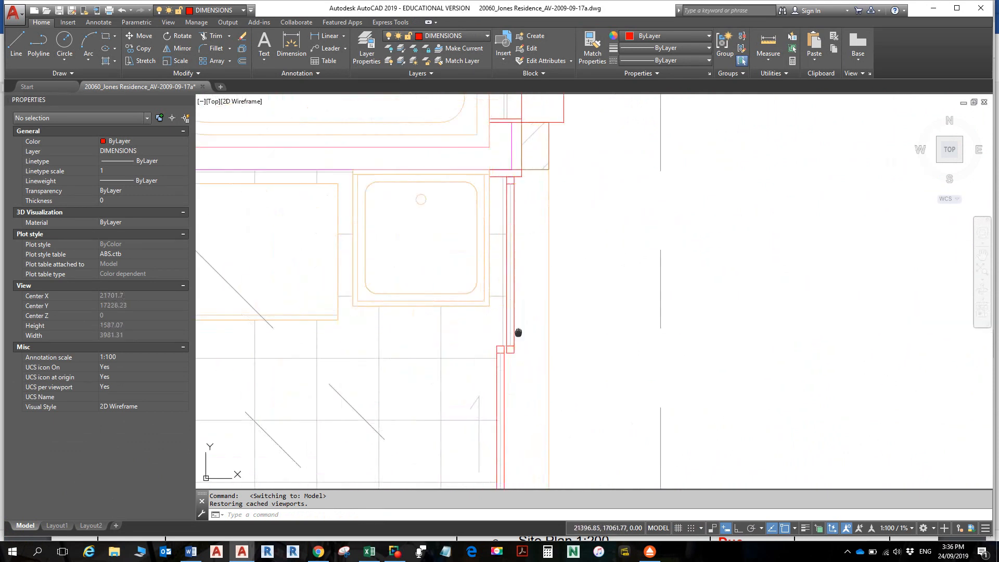
middle_drag(518, 332, 541, 269)
scroll(524, 274, up, 8)
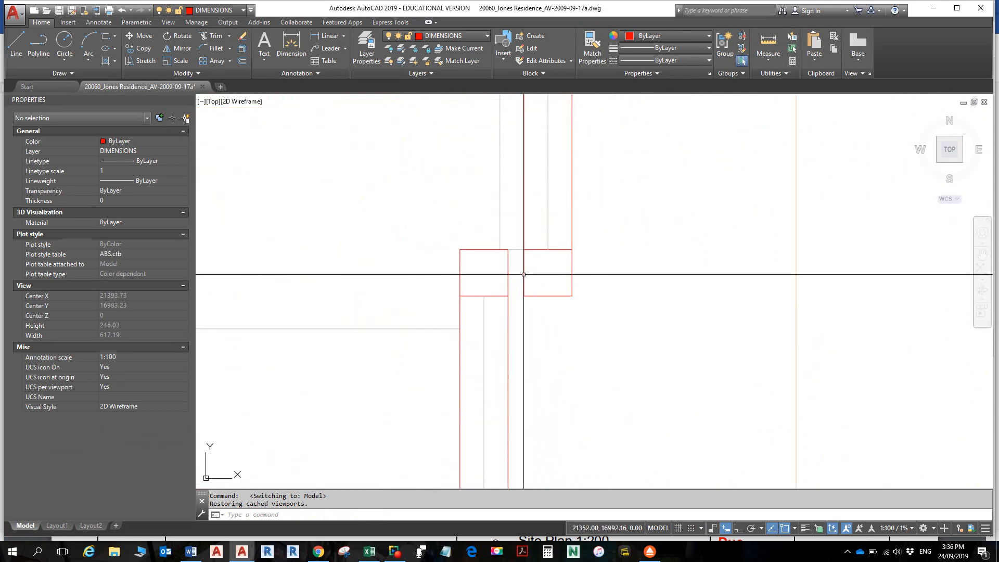
scroll(524, 274, up, 4)
click(510, 229)
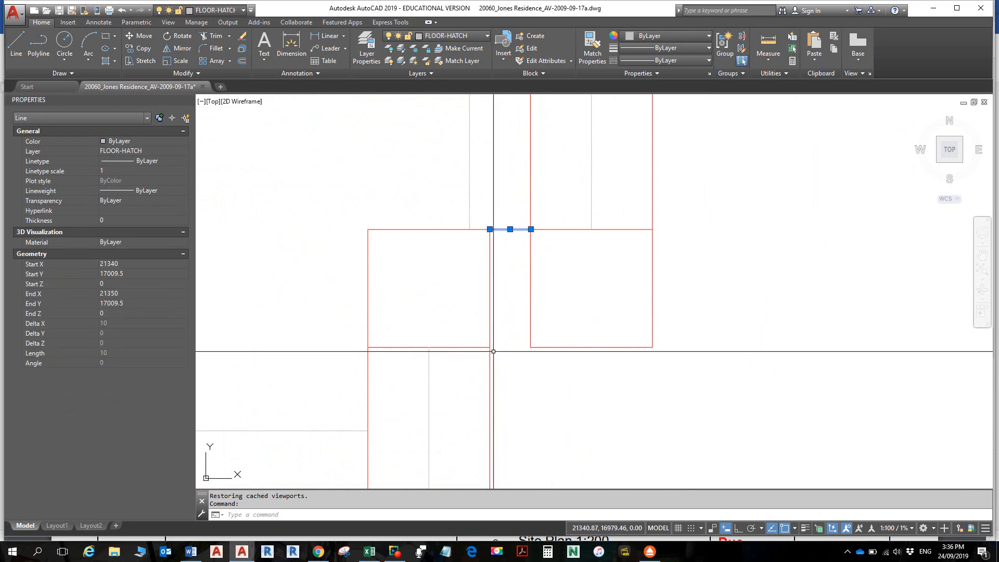
key(Escape)
key(Escape)
scroll(536, 286, down, 4)
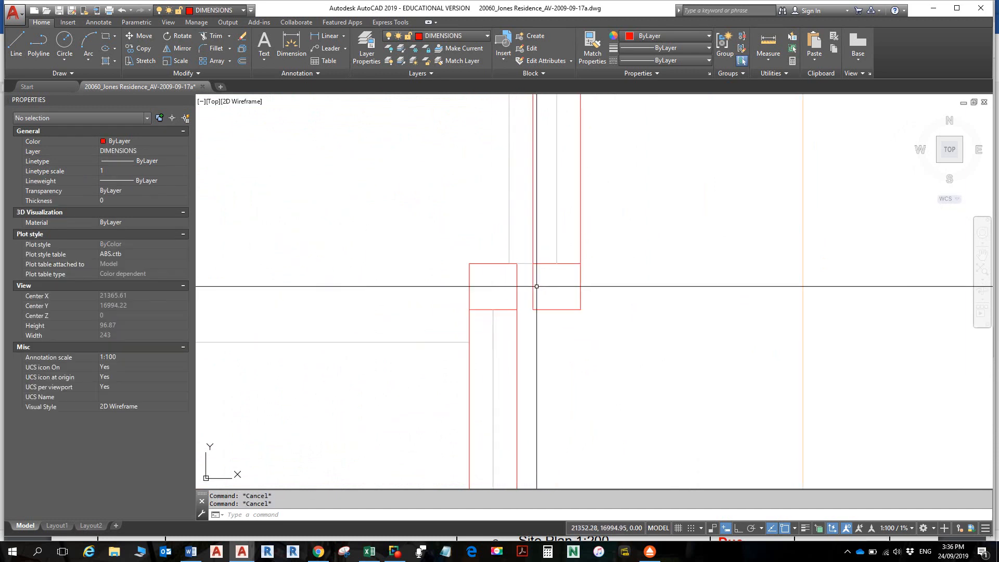
scroll(537, 287, down, 10)
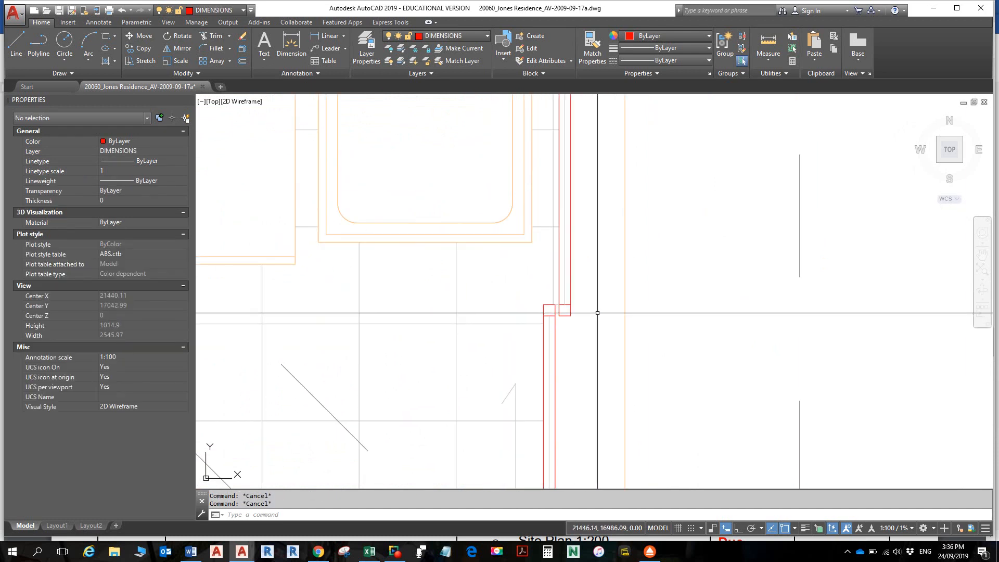
scroll(585, 293, down, 2)
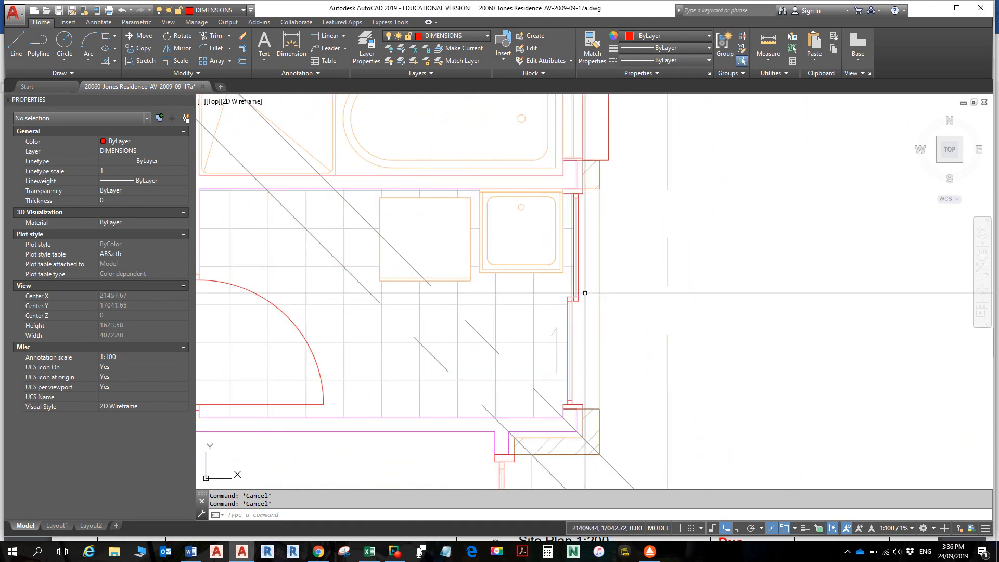
scroll(599, 278, down, 2)
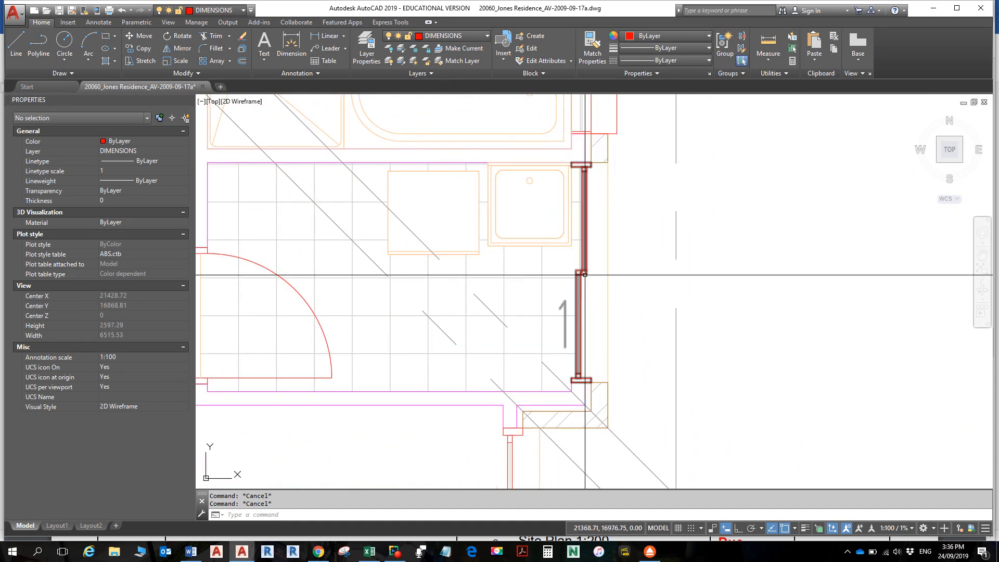
- Open the laundry sliding door's block, DRP-SLIDING_PLAN, in the Block Editor
click(585, 274)
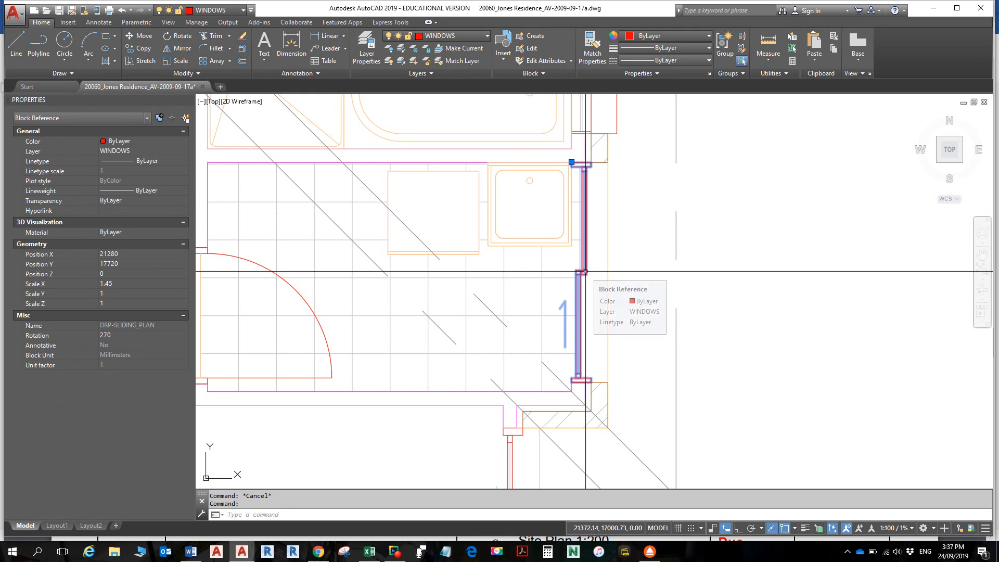
right_click(585, 271)
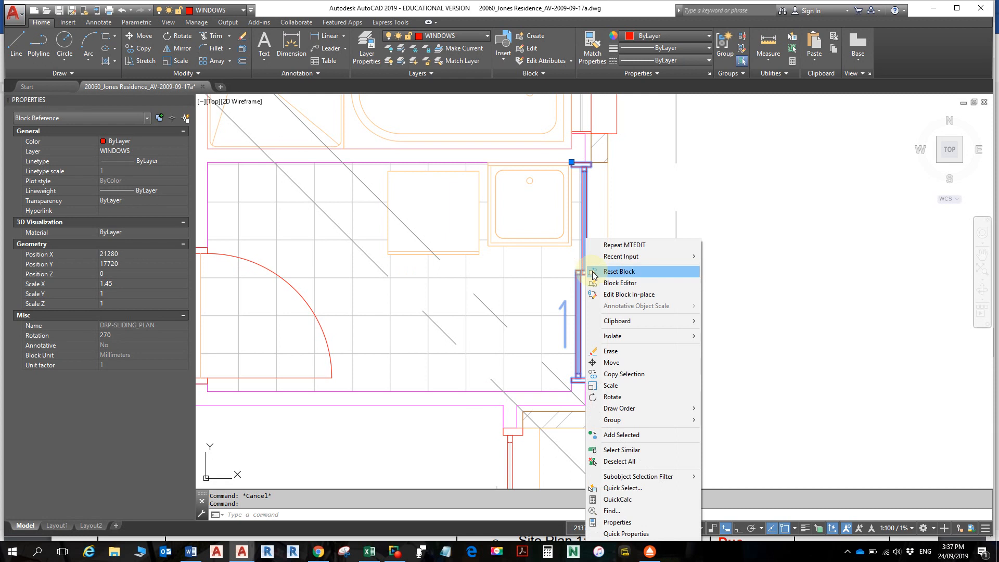
click(623, 286)
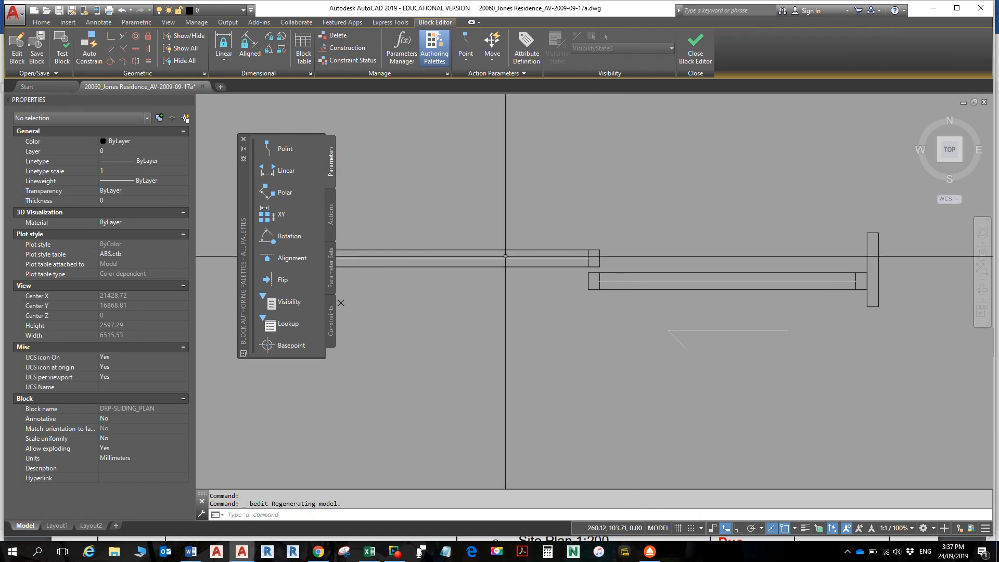
middle_drag(613, 256, 670, 222)
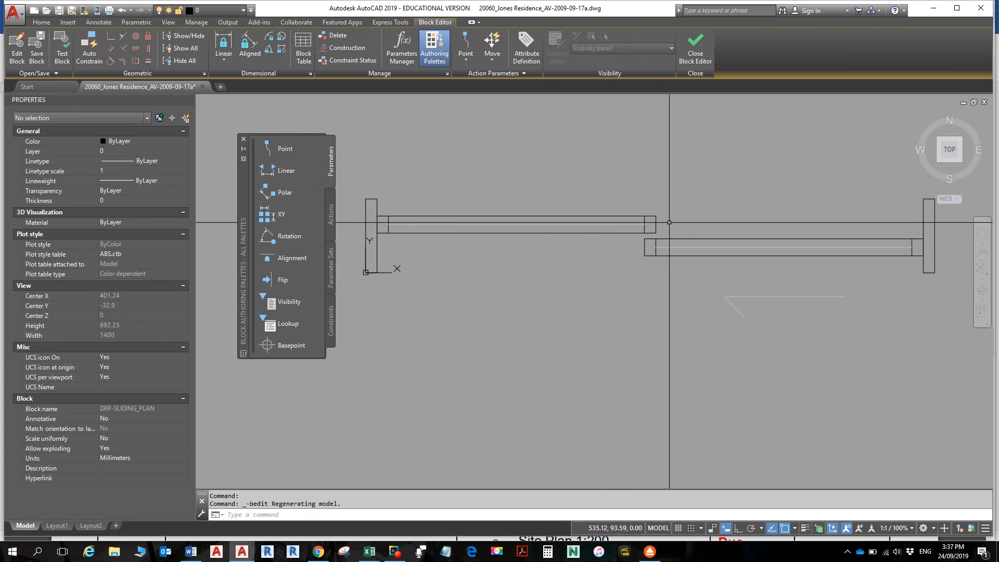
scroll(665, 234, up, 2)
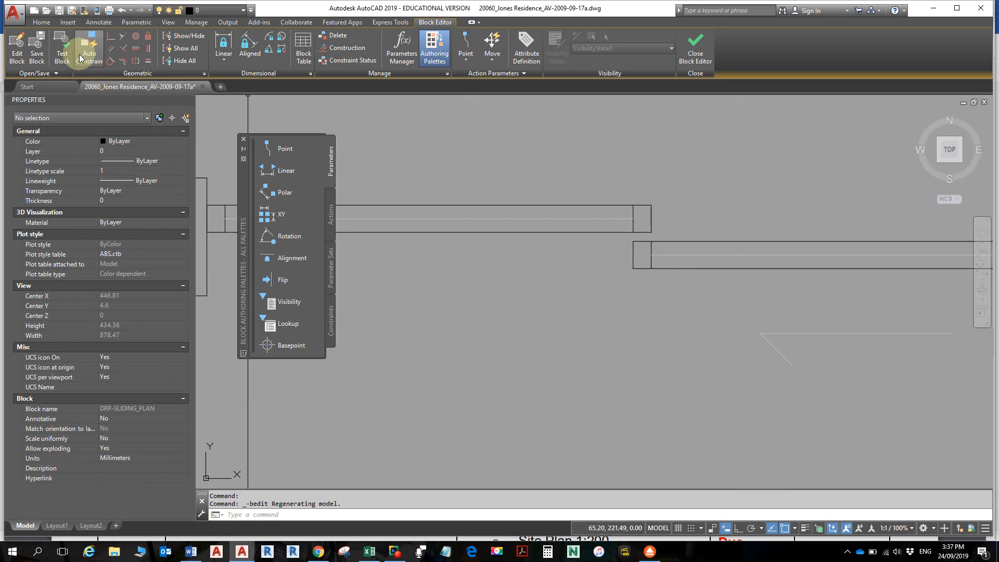
- Draw a short line across the gap between the two overlapping door panels, aligned with the upper panel's inner end
key(Escape)
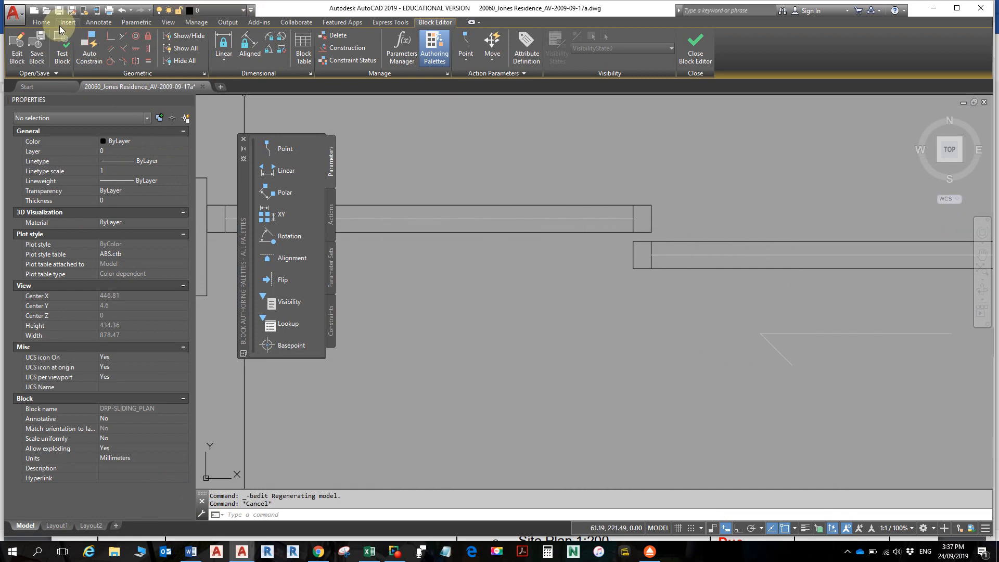
click(41, 22)
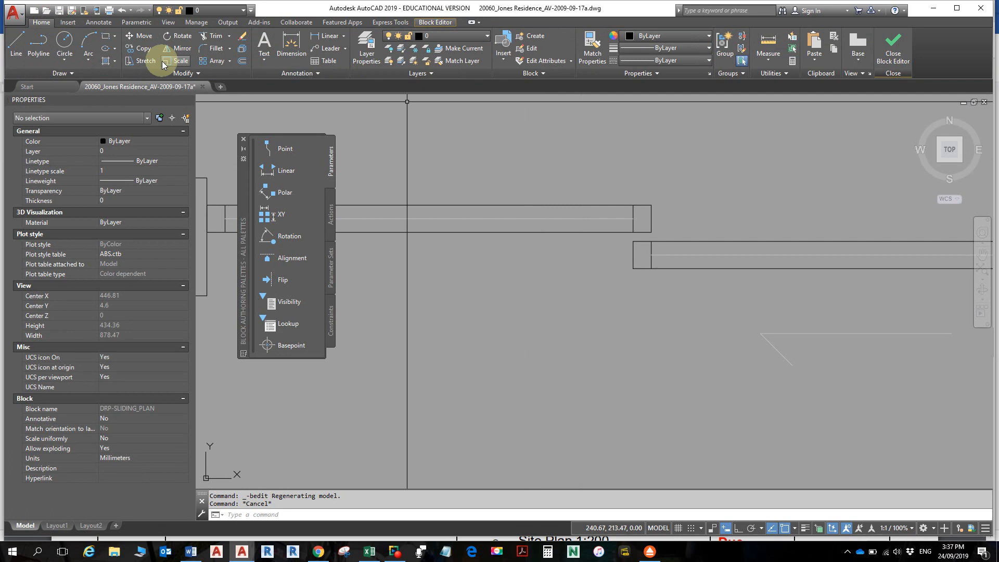
click(16, 45)
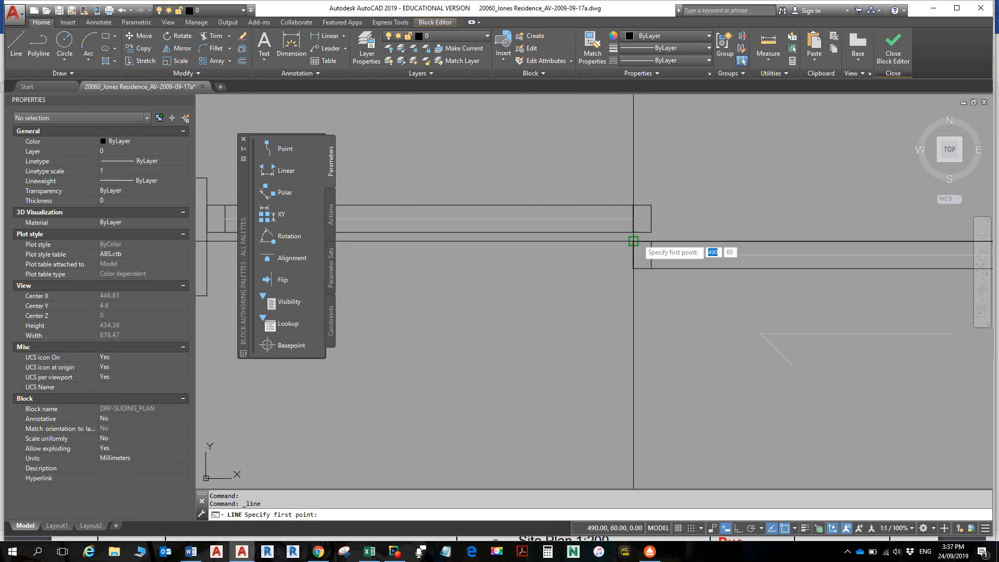
click(651, 241)
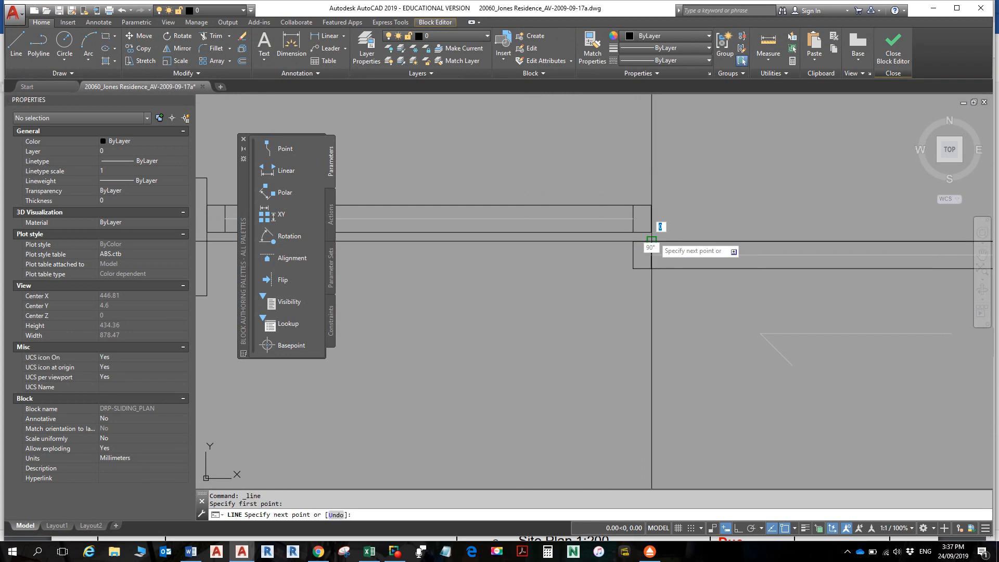
click(654, 229)
key(Escape)
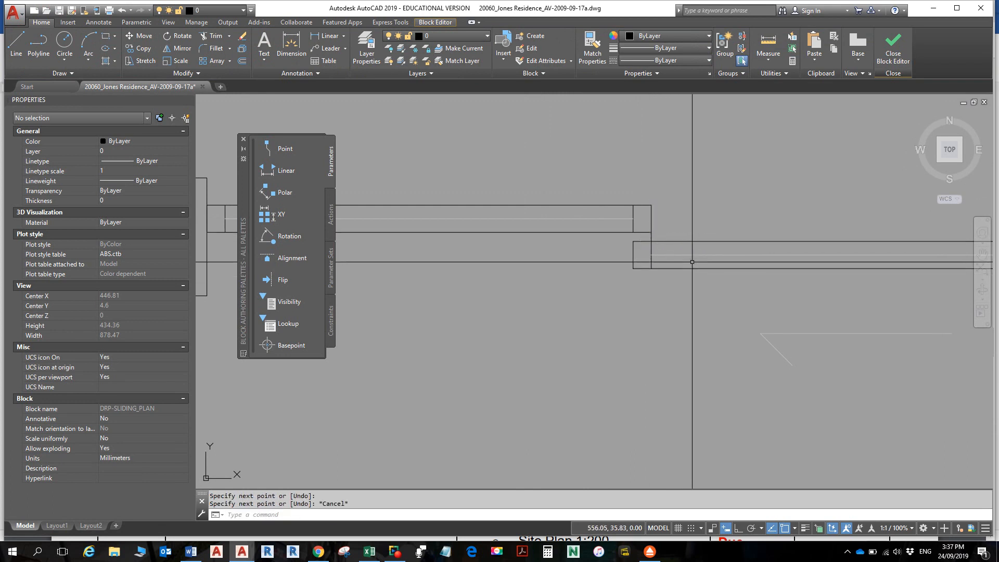
- Check which layer the sliding-direction arrow and the lower panel's glass line are on, and review the layers' lineweights
scroll(662, 237, down, 2)
drag(671, 232, 674, 232)
middle_drag(673, 232, 708, 226)
scroll(718, 224, down, 2)
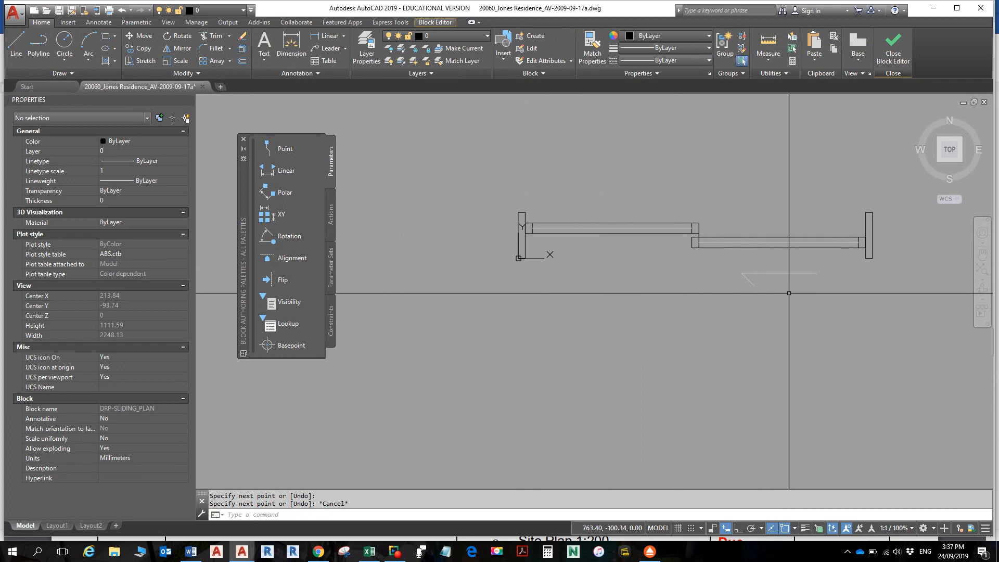
click(773, 274)
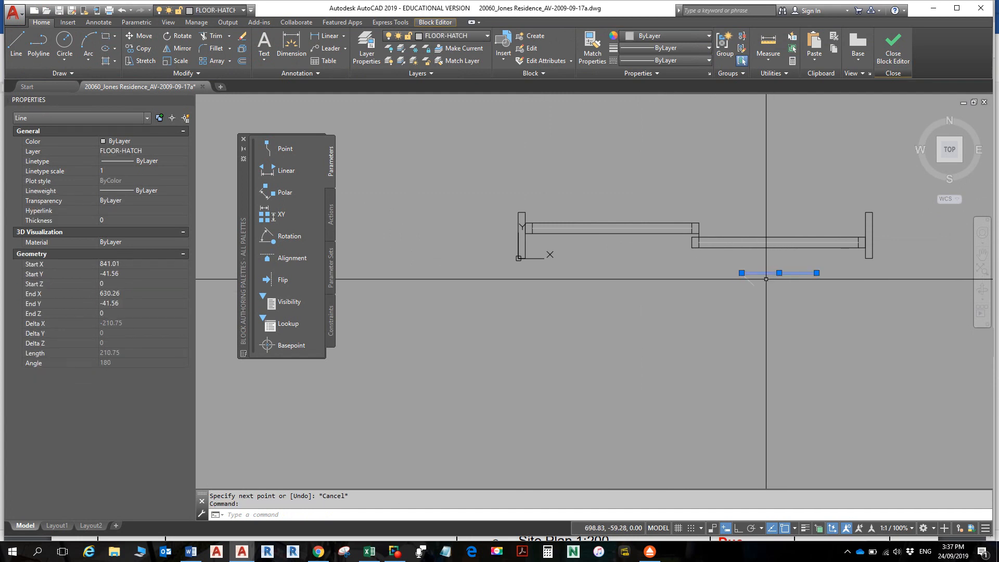
key(Escape)
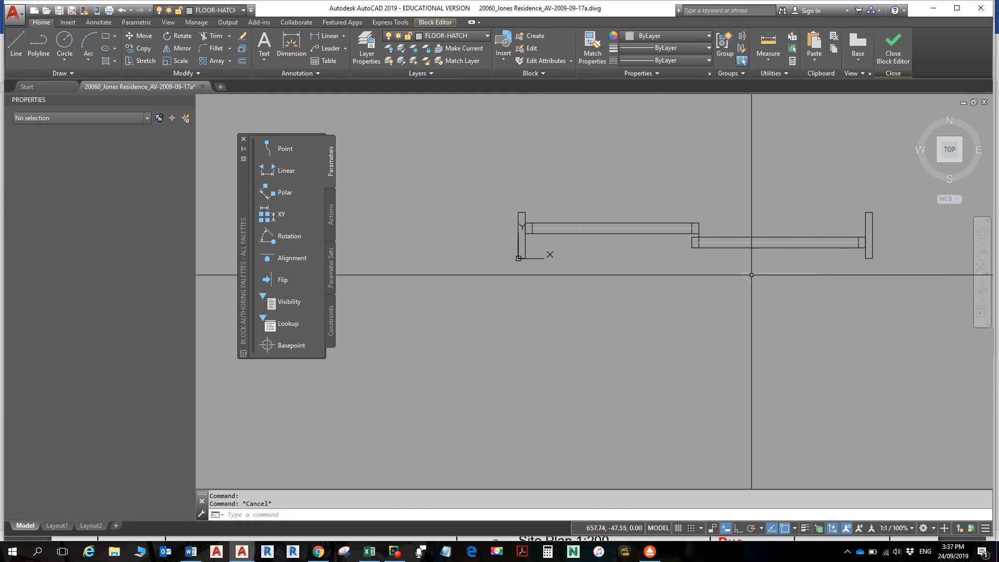
click(752, 243)
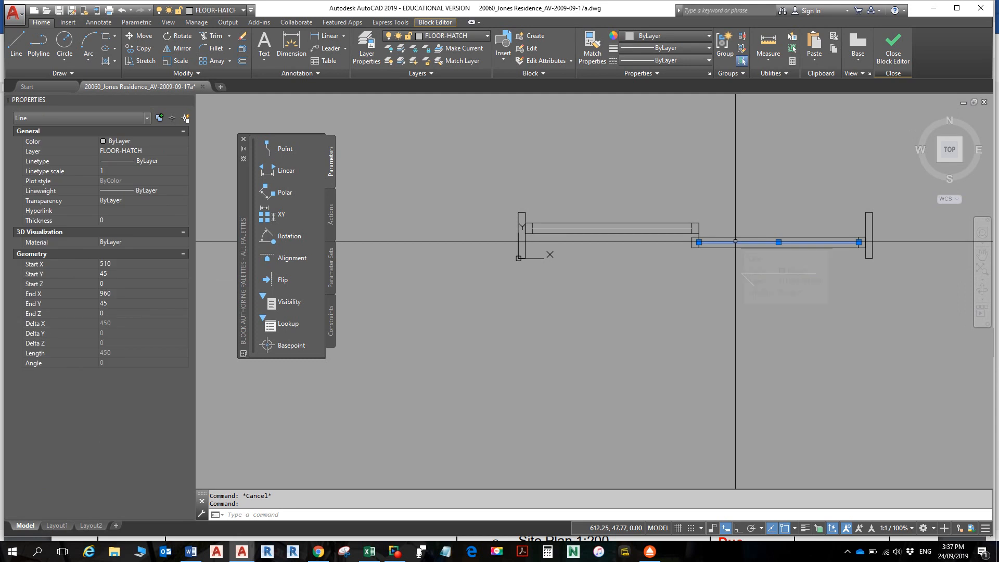
key(Escape)
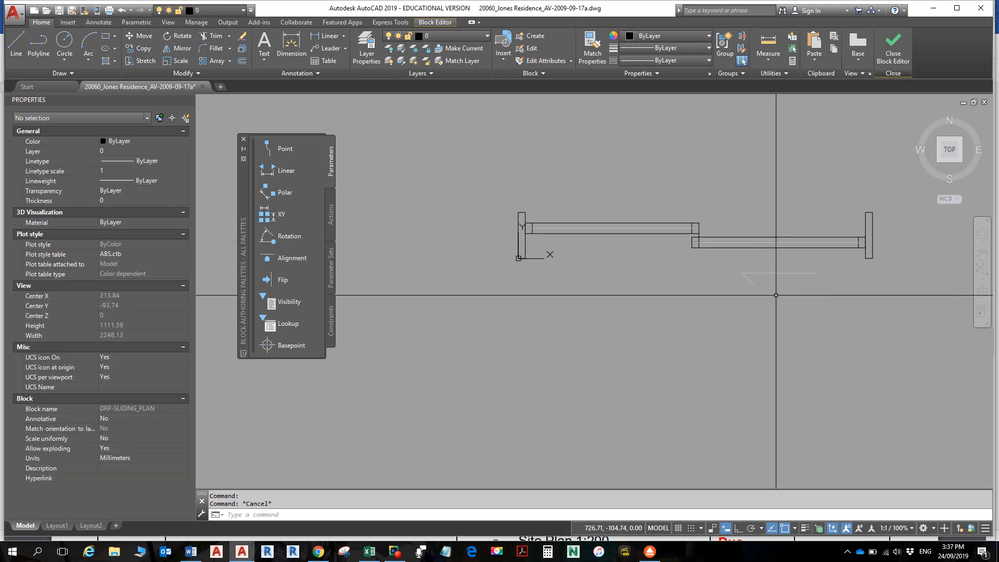
click(759, 242)
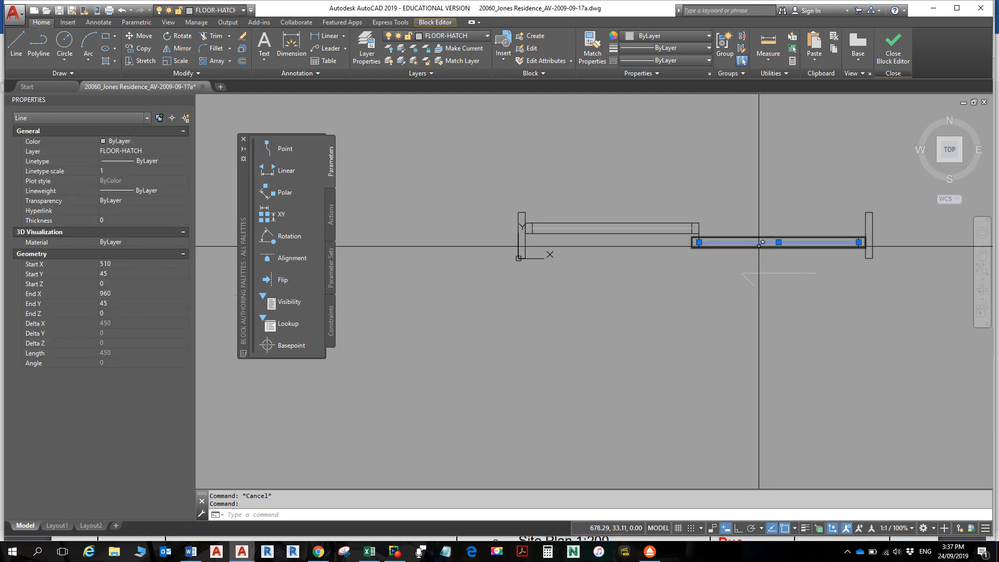
click(367, 48)
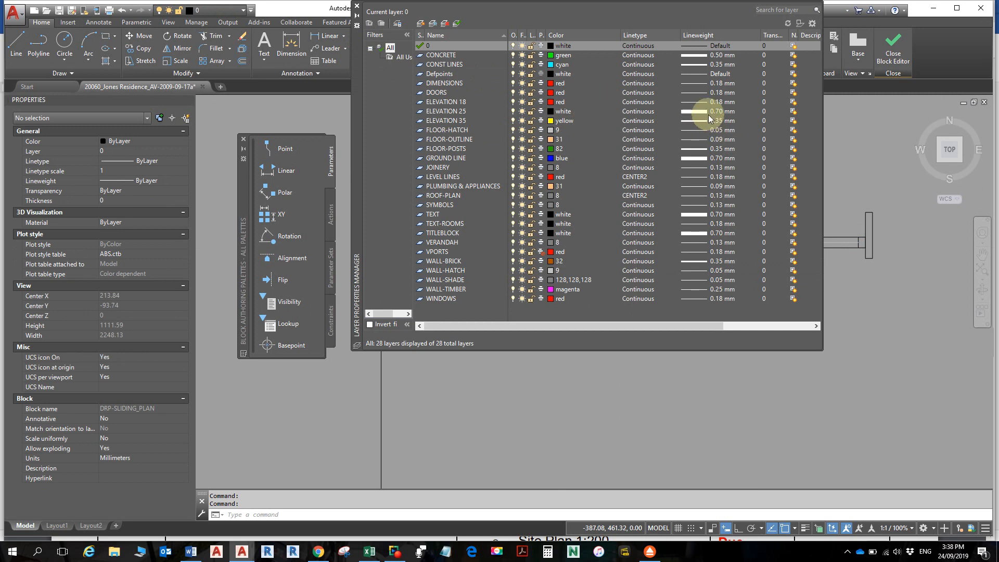
click(357, 7)
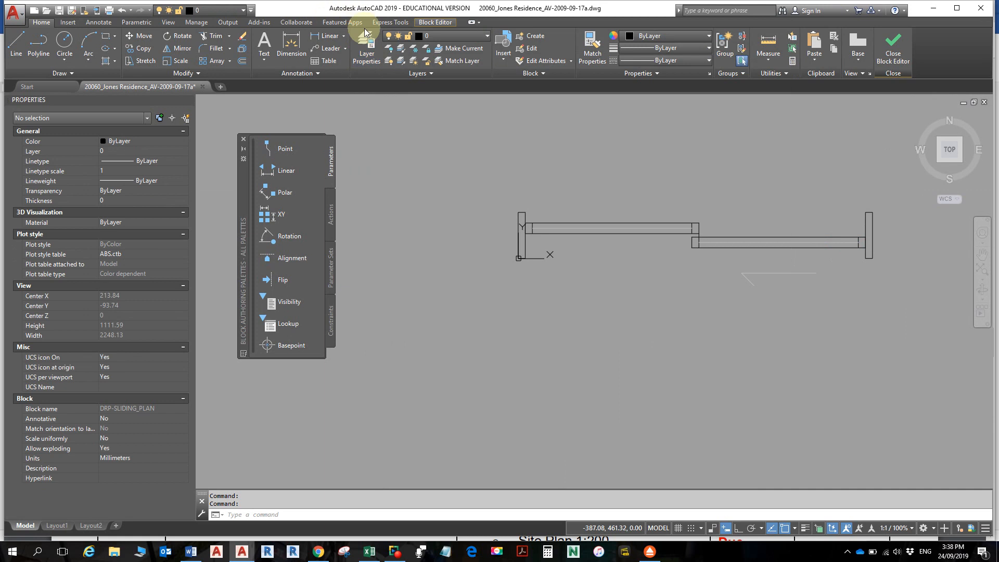
- Move both panels' glass lines and the two sliding-direction arrow lines to layer 0
click(572, 229)
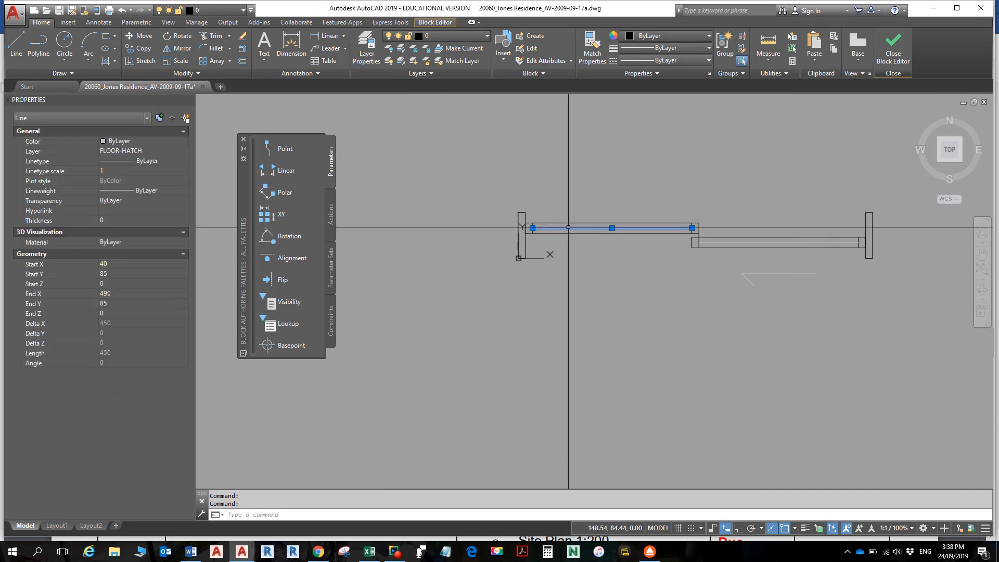
click(773, 276)
click(723, 262)
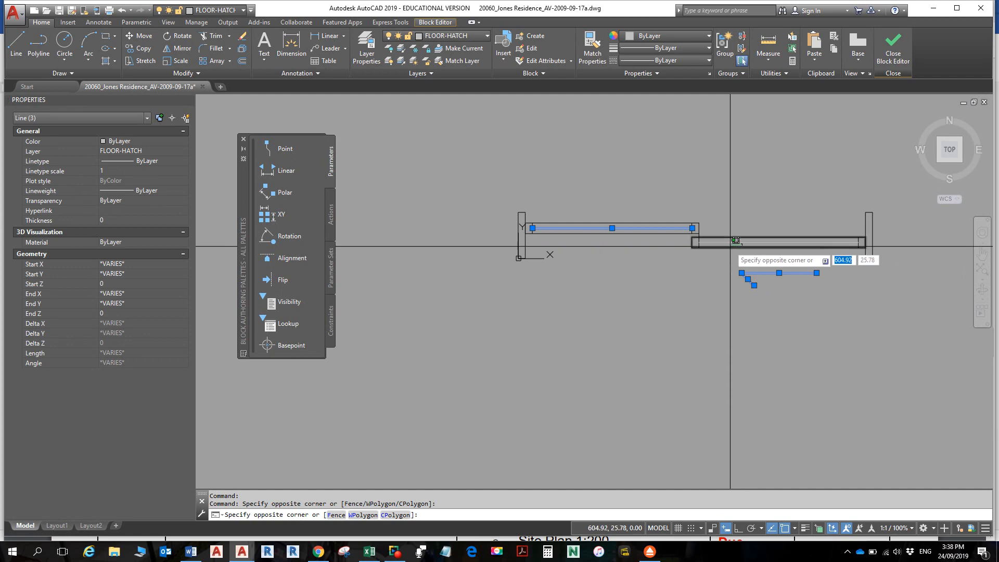
click(731, 235)
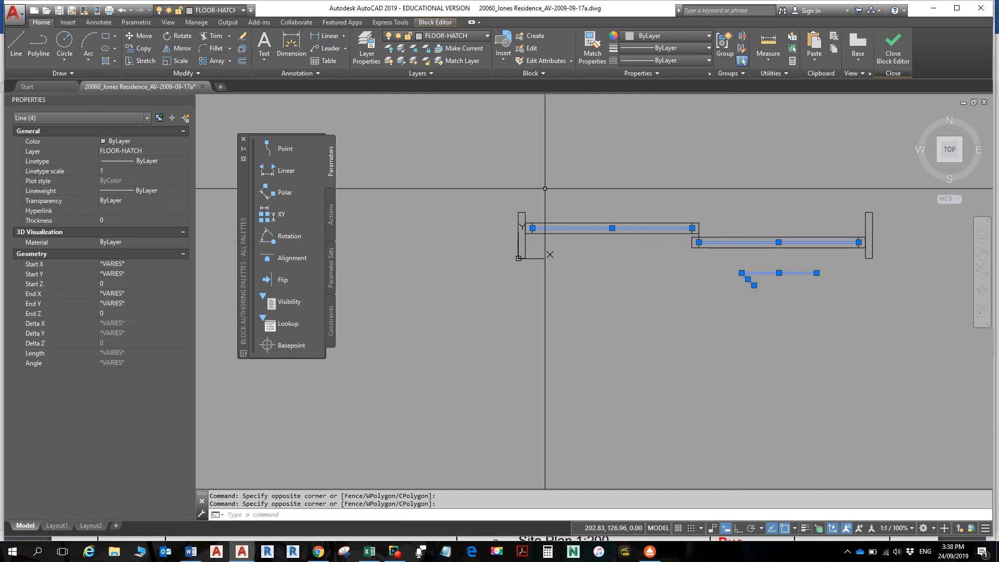
click(442, 37)
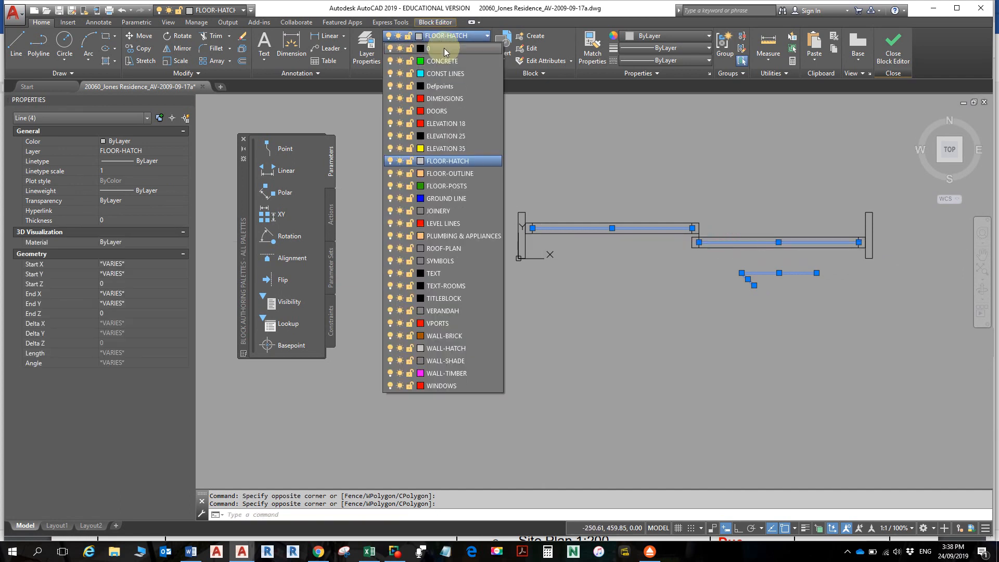
click(440, 48)
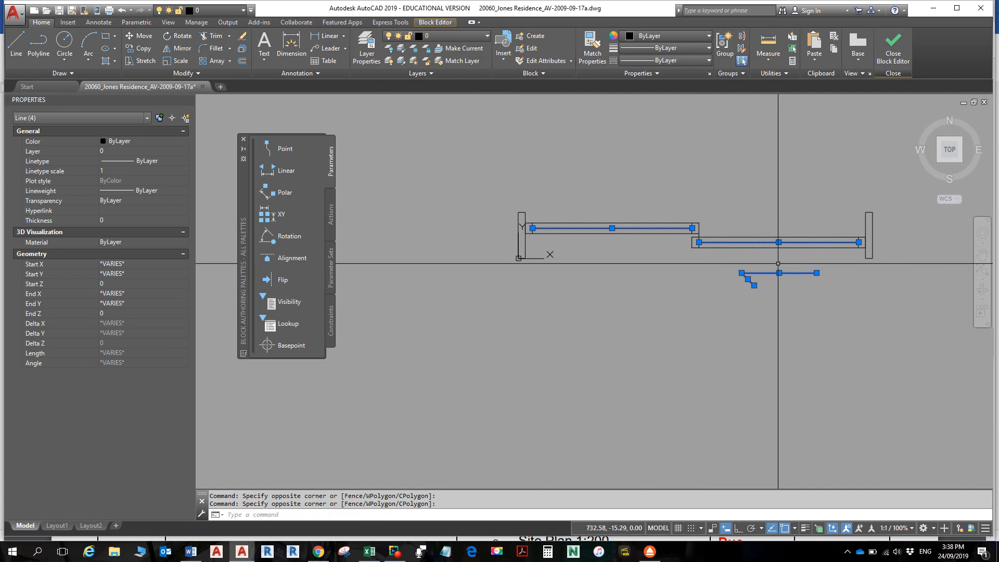
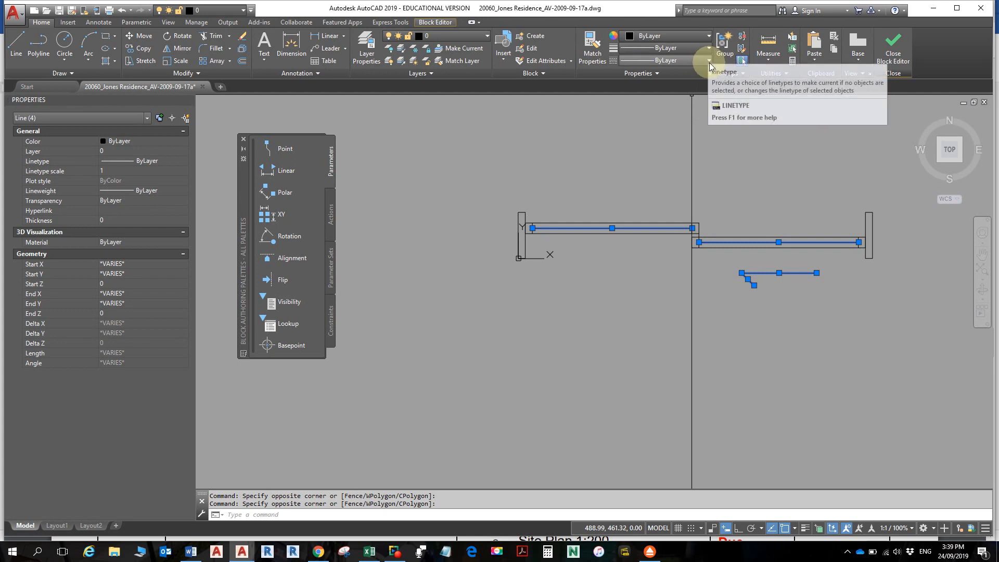
- Set the lineweight of the glass lines and the arrow lines to 0.05 mm and deselect them
click(710, 61)
click(707, 50)
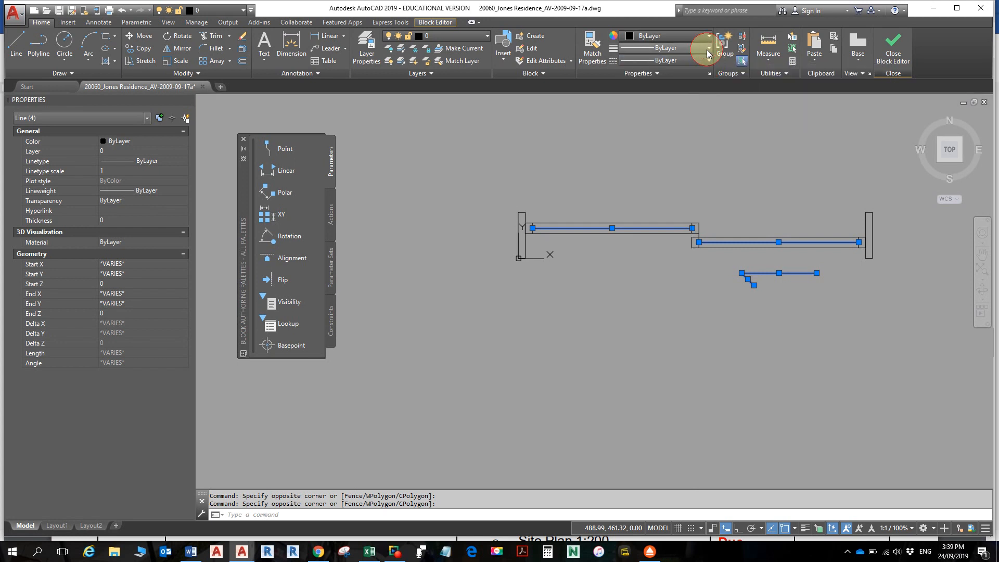
click(707, 49)
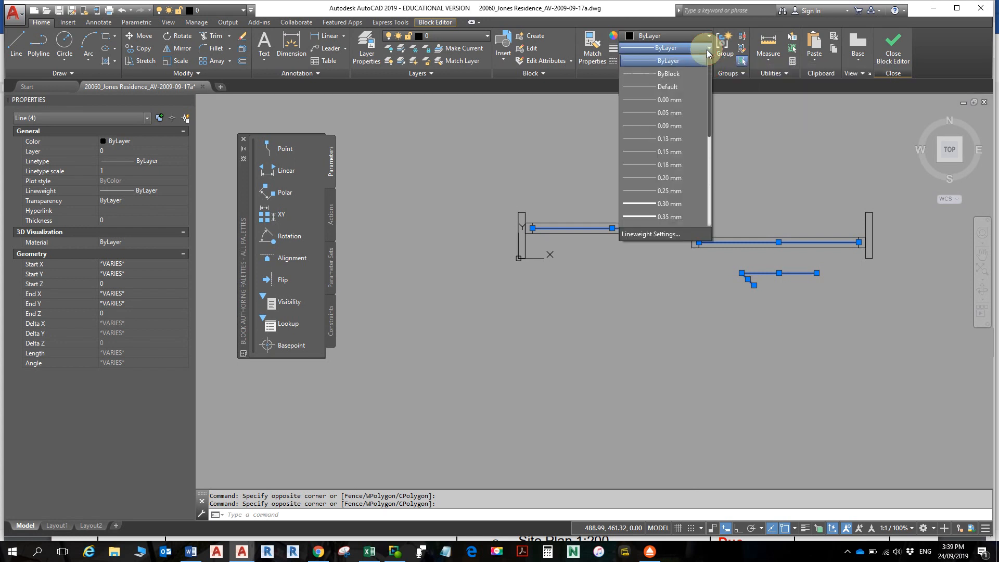
click(665, 115)
key(Escape)
key(Escape)
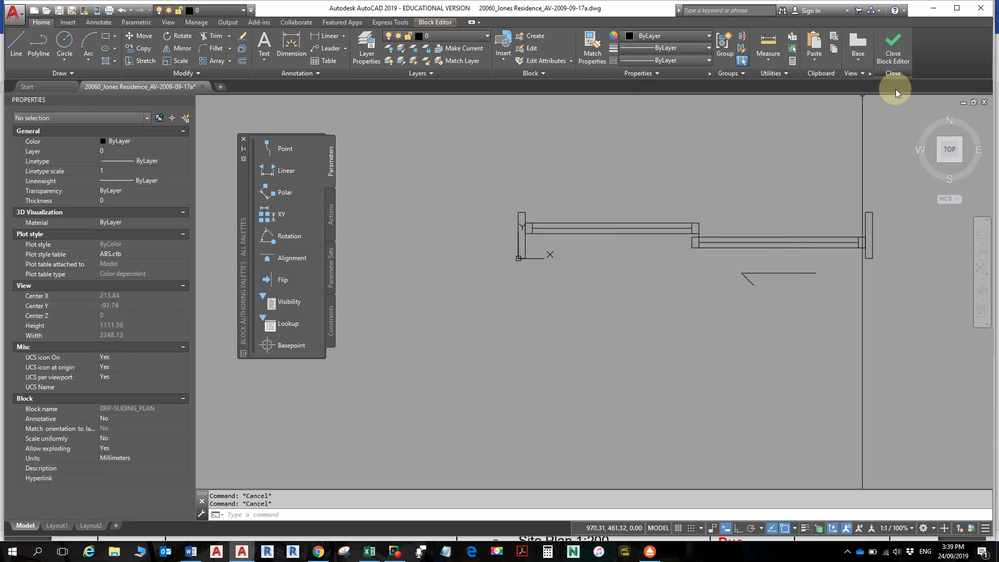
- Close the Block Editor, saving the changes to DRP-SLIDING_PLAN, and check the updated sliding doors in the floor plan
click(906, 46)
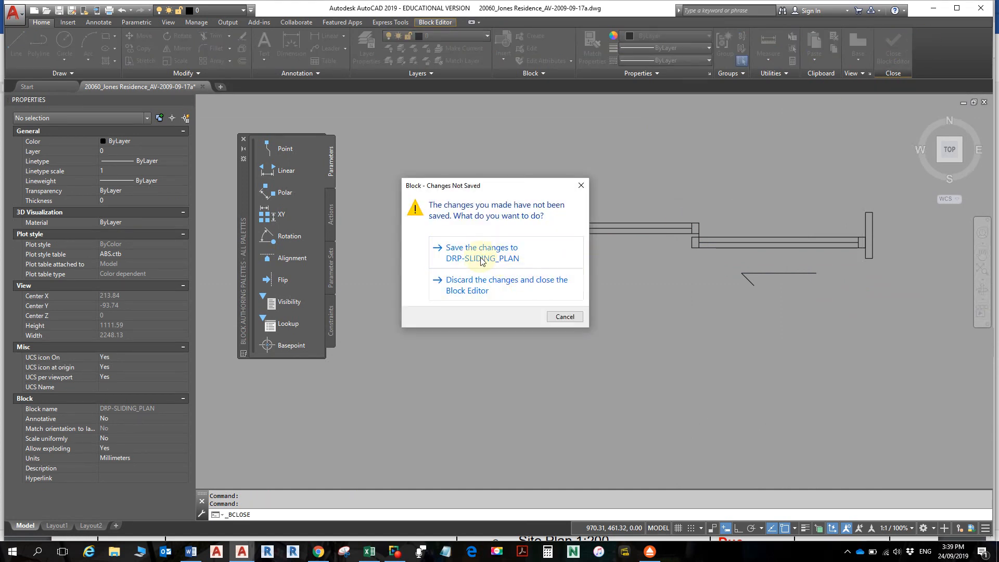
click(519, 260)
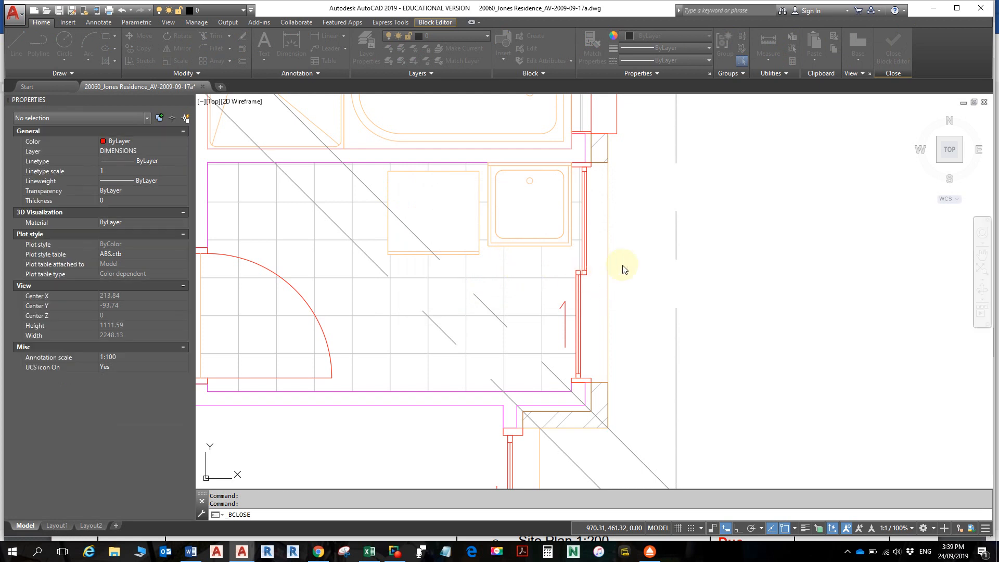
middle_drag(587, 330, 626, 171)
scroll(603, 335, down, 2)
middle_drag(594, 317, 593, 178)
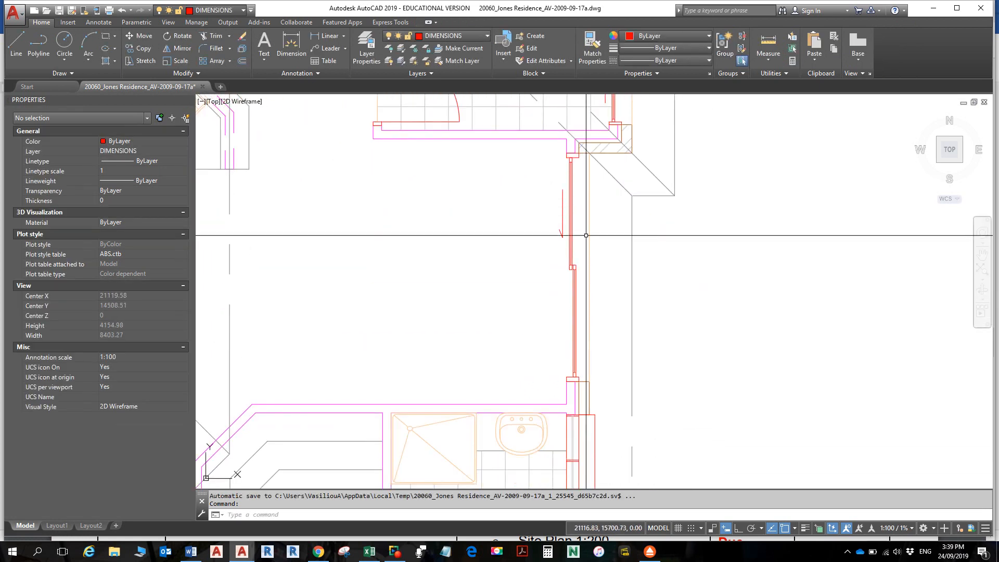
scroll(577, 330, down, 2)
middle_drag(580, 319, 583, 208)
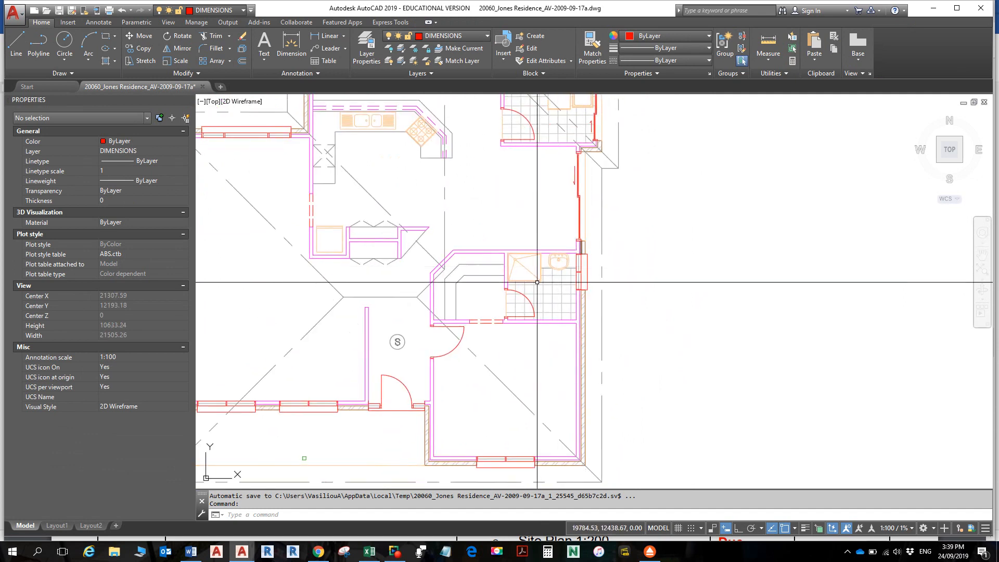
- Delete the two small jamb rectangles on either side of the entry door opening
middle_drag(538, 283, 552, 354)
scroll(562, 338, down, 2)
scroll(573, 325, up, 9)
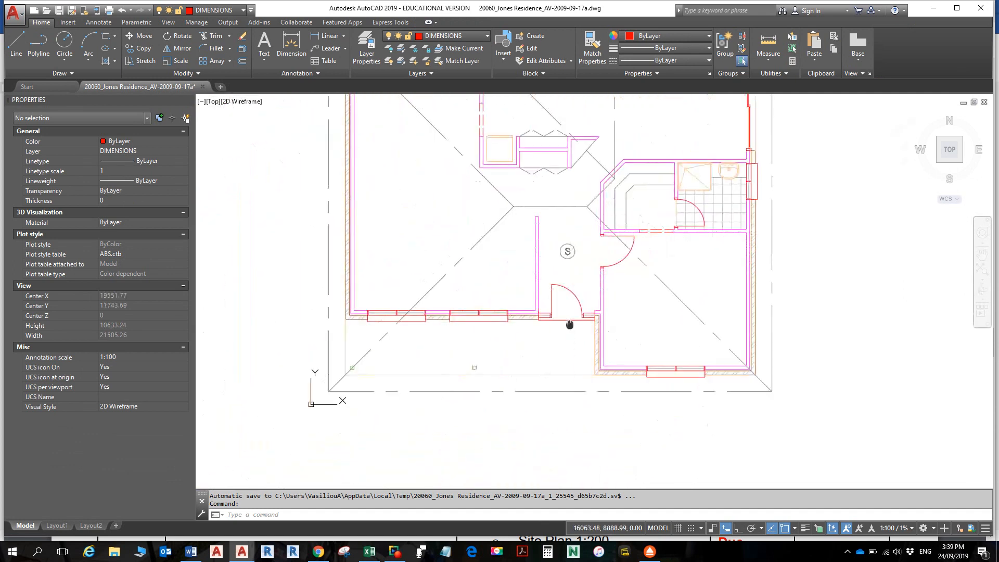
scroll(619, 333, up, 2)
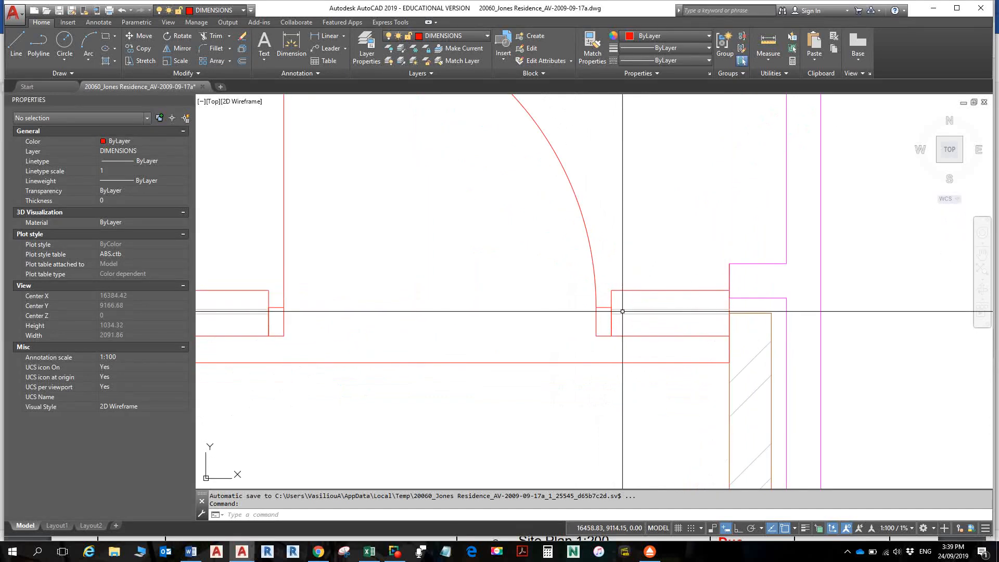
middle_drag(636, 315, 718, 281)
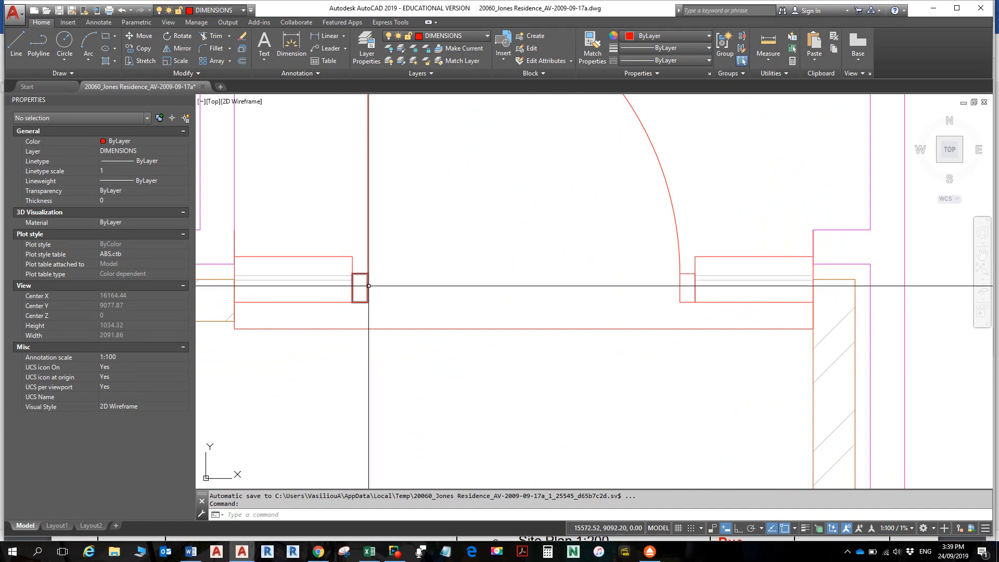
scroll(312, 276, up, 3)
scroll(401, 281, down, 3)
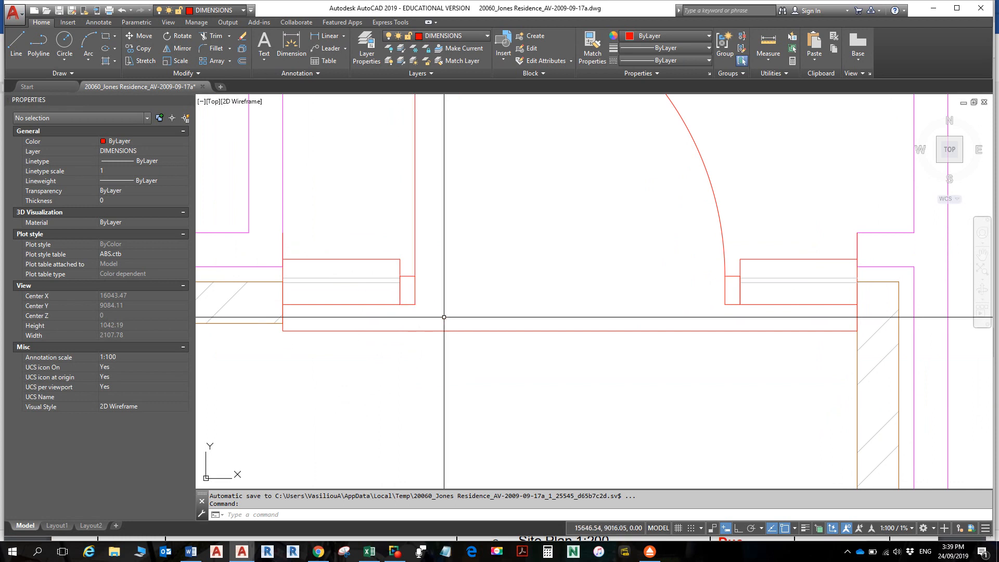
click(410, 304)
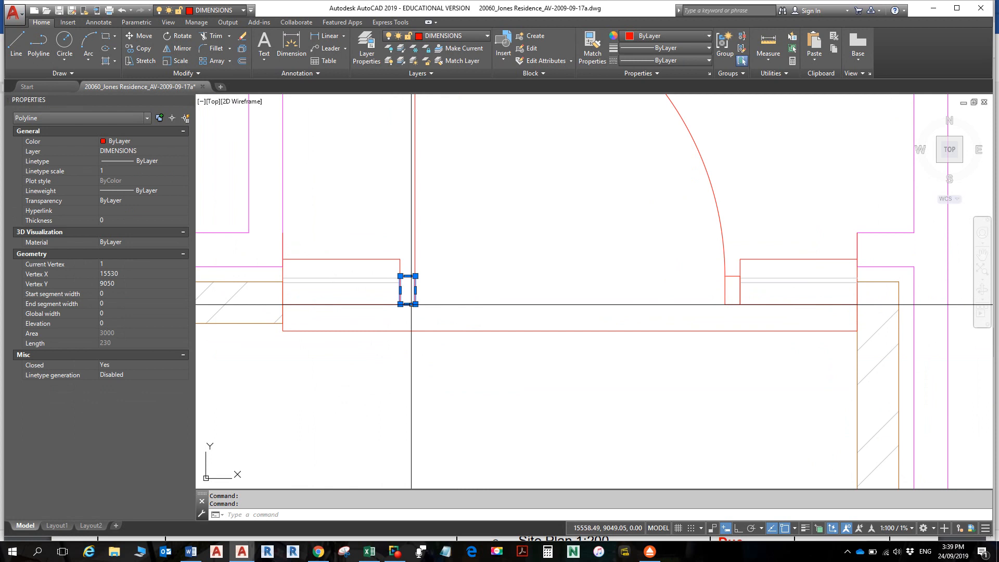
key(Delete)
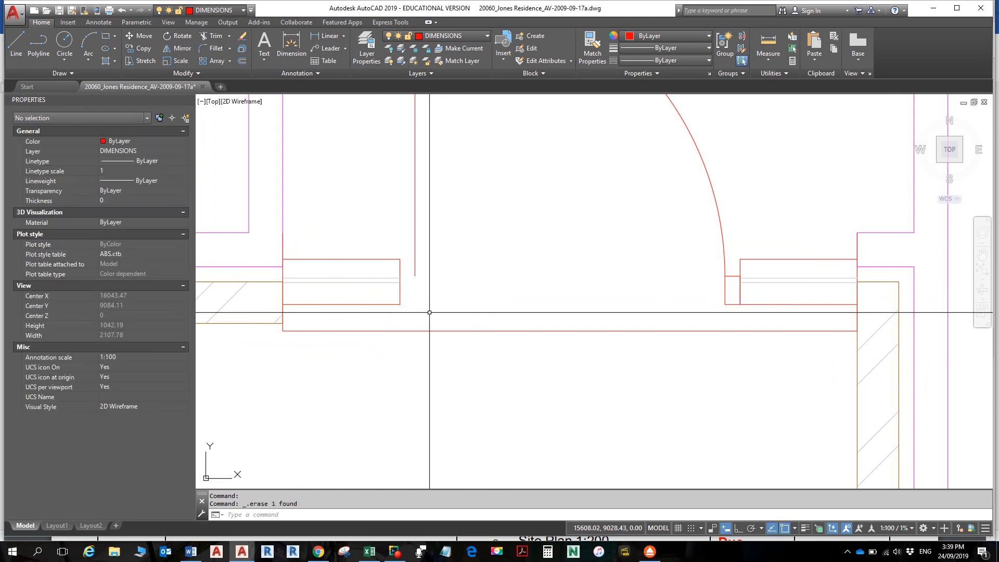
click(736, 275)
key(Delete)
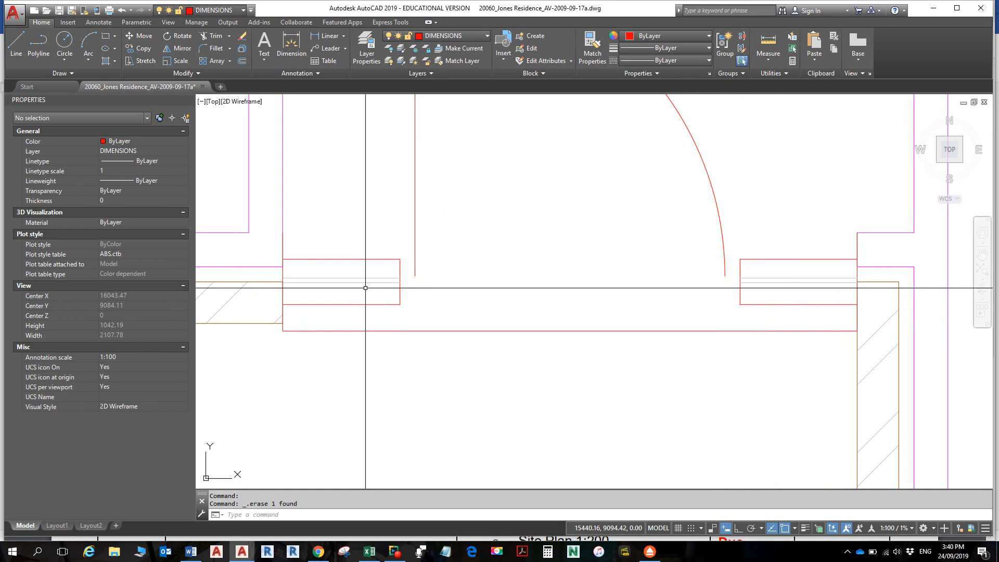
- Examine the entry door's sidelight, the WC window and the laundry sliding door's panel overlap up close
scroll(364, 286, up, 6)
scroll(434, 253, down, 2)
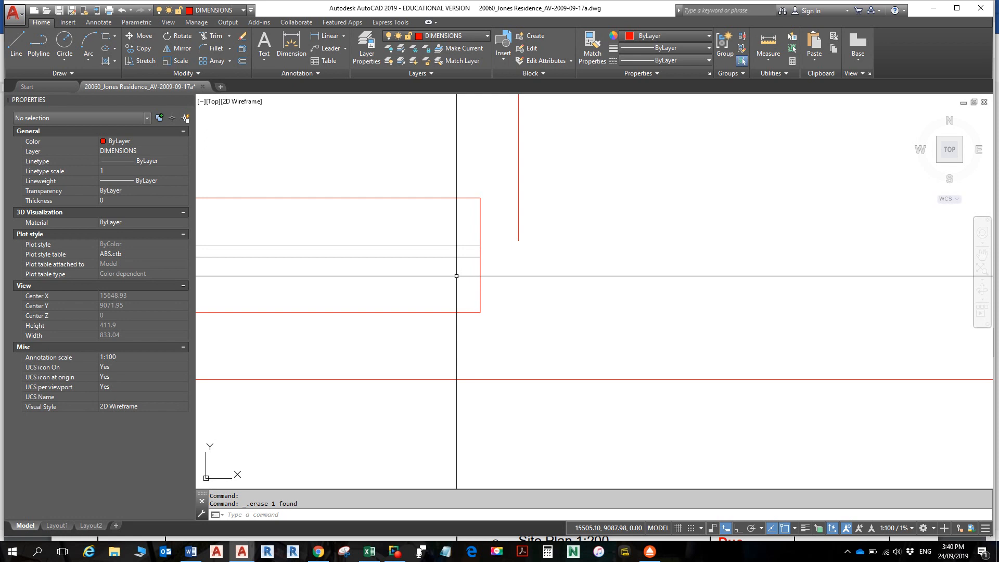
scroll(457, 276, down, 12)
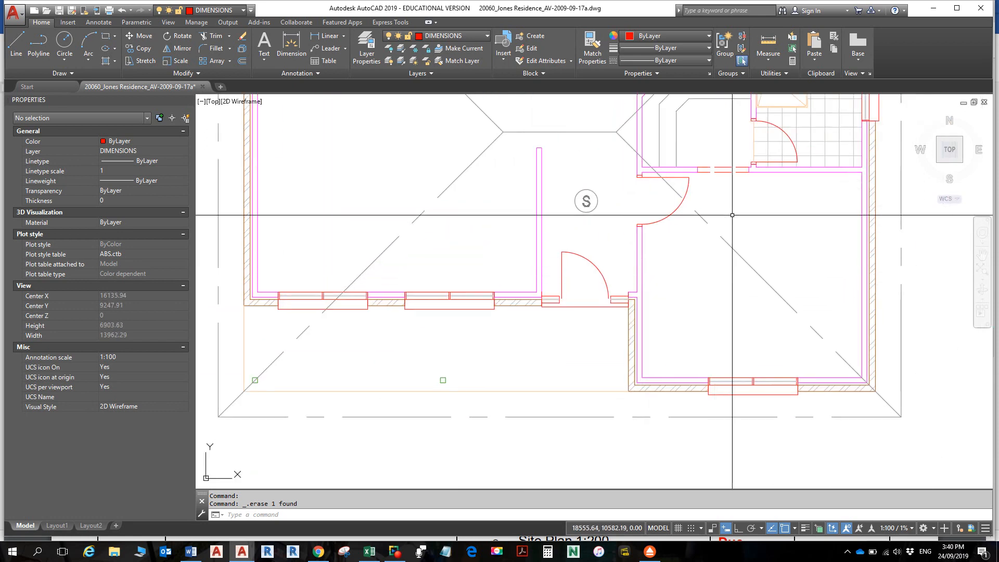
scroll(732, 212, up, 2)
scroll(755, 191, up, 2)
scroll(756, 190, down, 3)
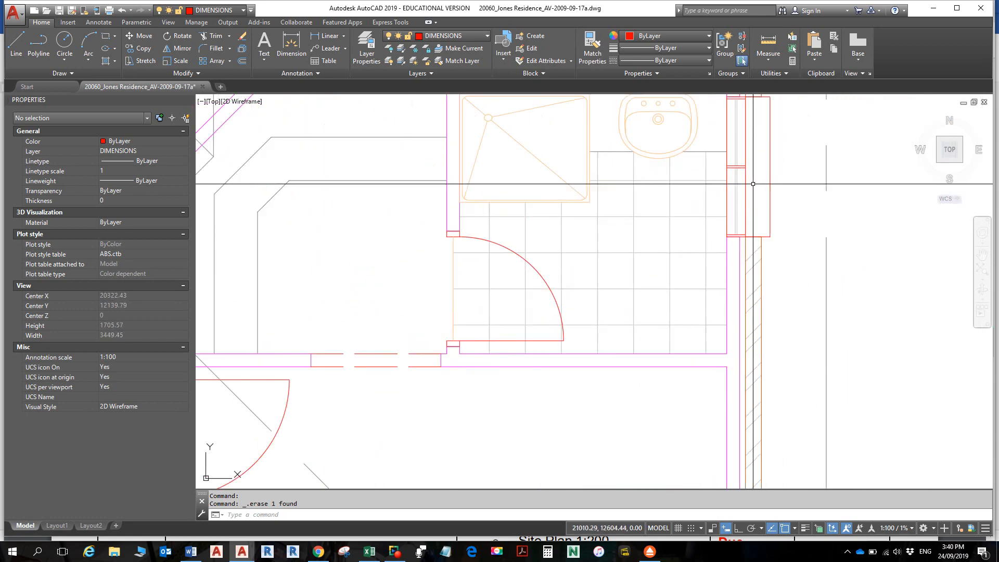
scroll(740, 181, up, 3)
scroll(740, 182, up, 6)
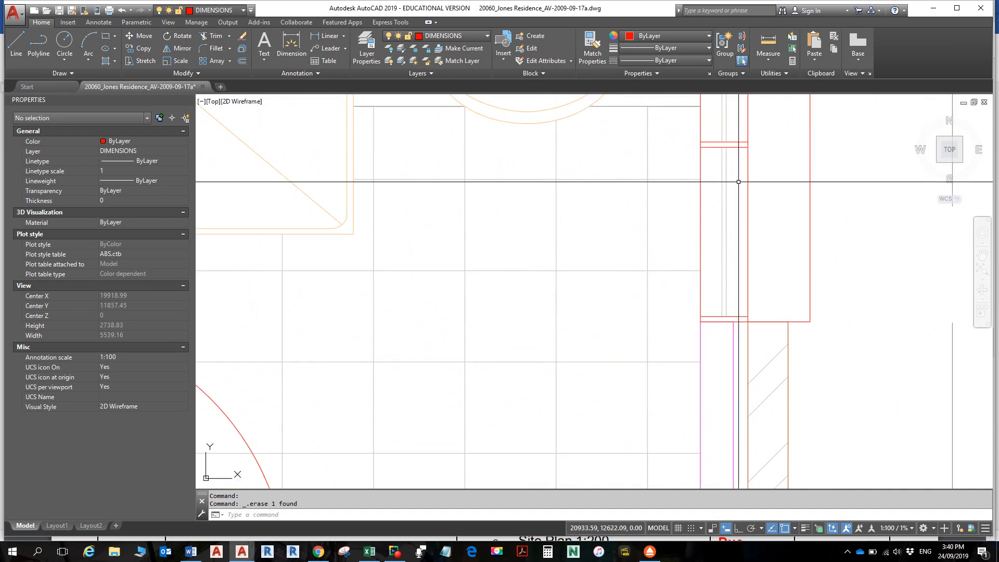
scroll(738, 182, down, 14)
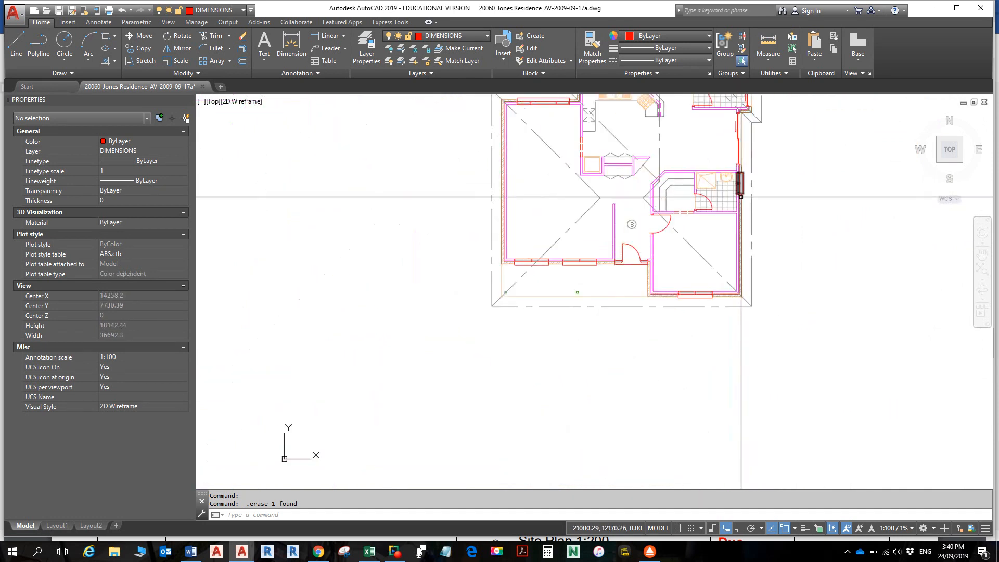
middle_drag(730, 138, 718, 206)
scroll(719, 198, up, 10)
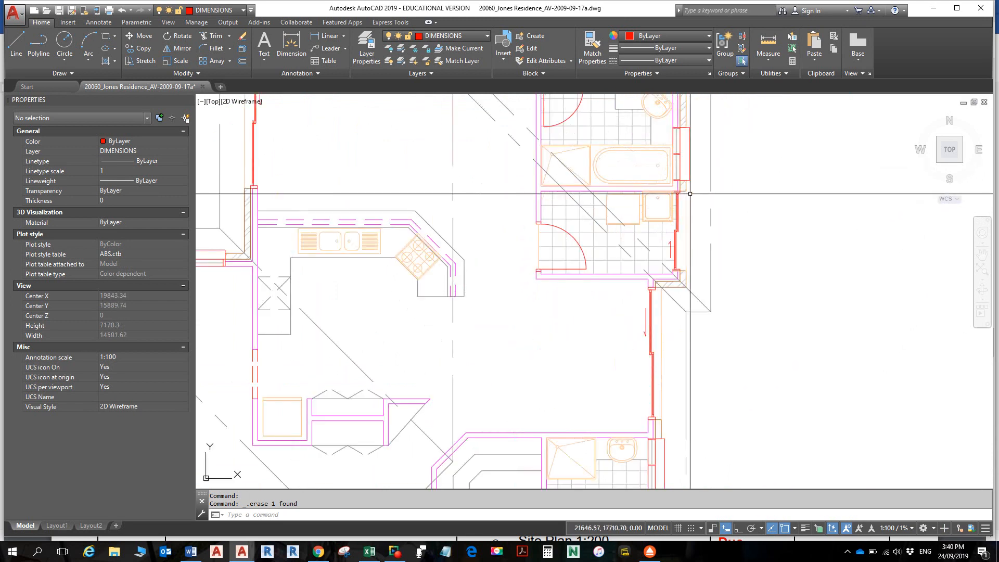
scroll(682, 262, up, 8)
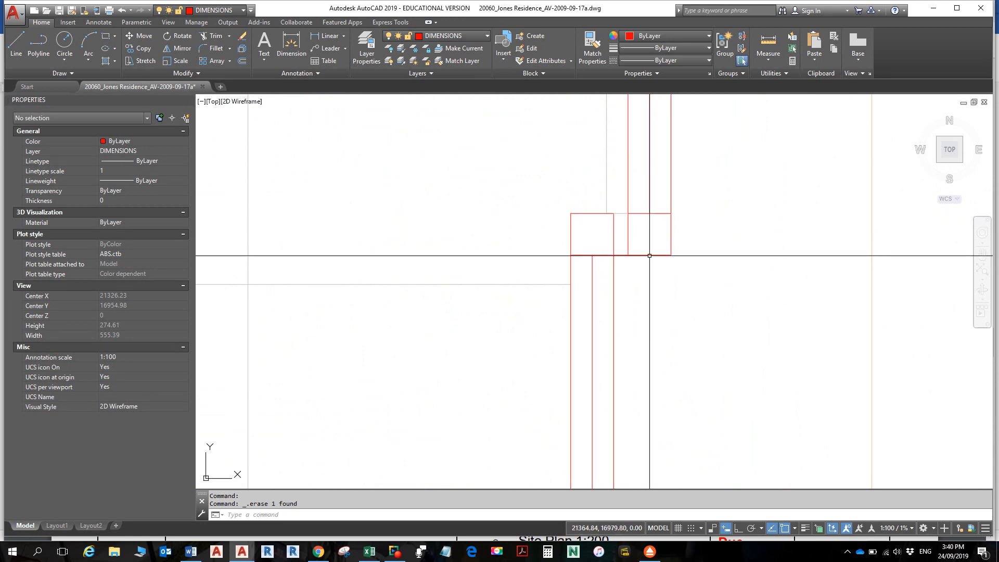
- Undo the deletion of both entry door jamb rectangles
key(ctrl+z)
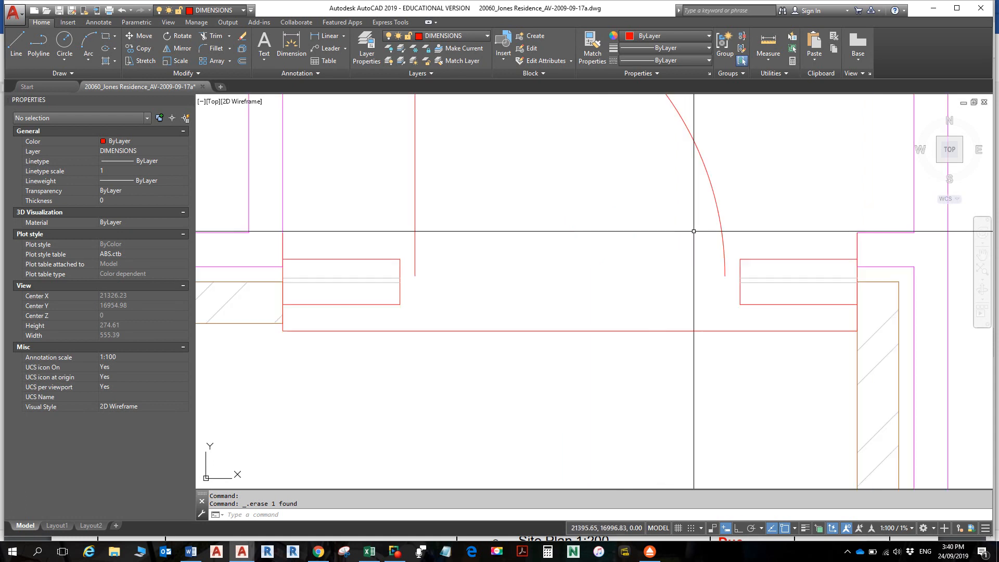
key(ctrl+z)
key(ctrl+z)
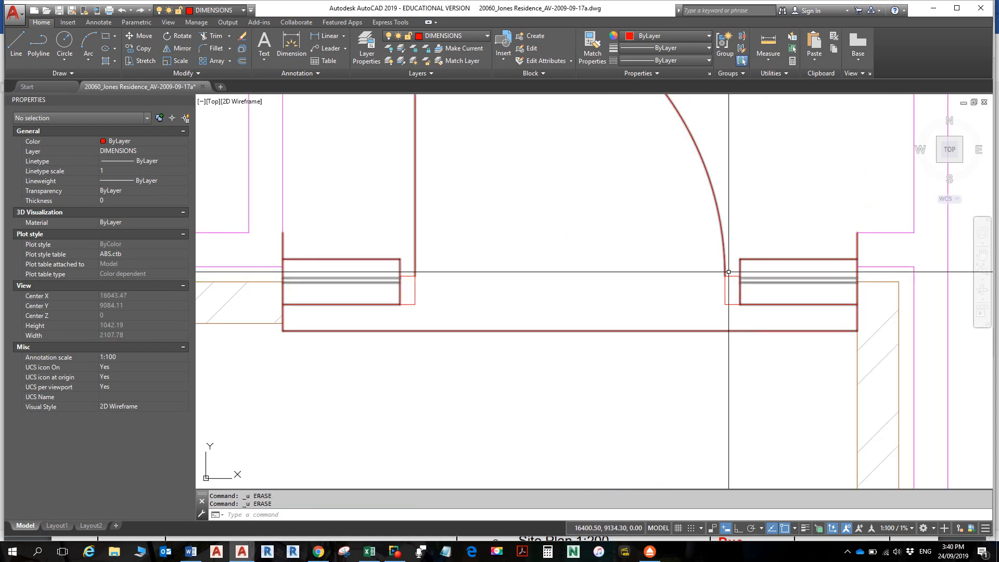
- Switch to Layout1 and review the labelled and dimensioned floor plan
scroll(724, 242, down, 10)
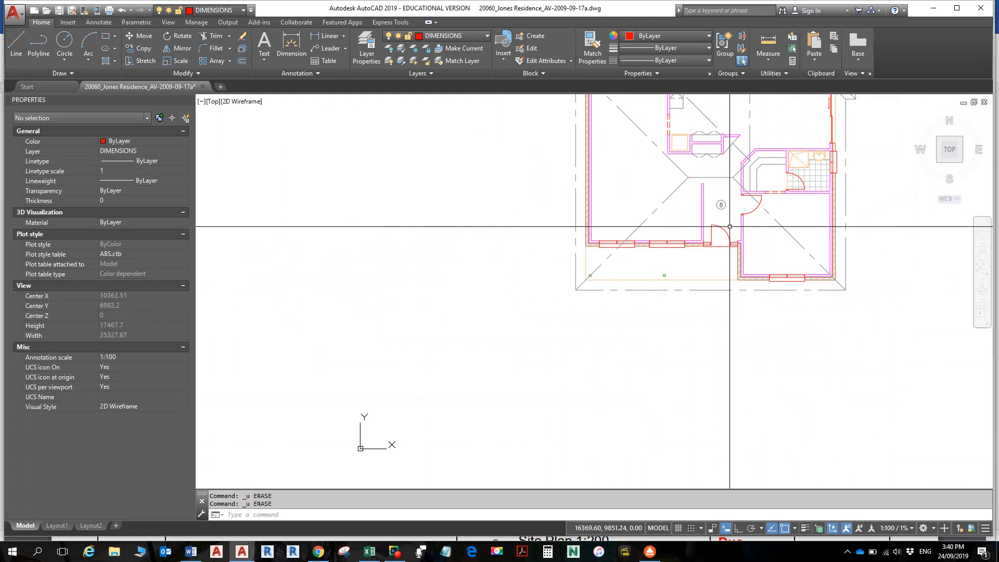
middle_drag(739, 256, 676, 362)
click(57, 526)
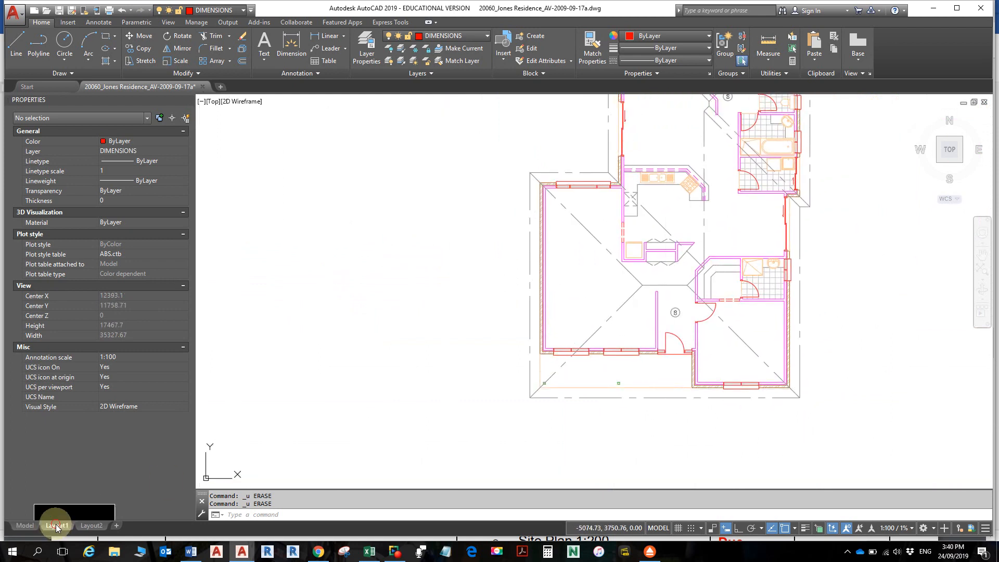
scroll(569, 175, down, 6)
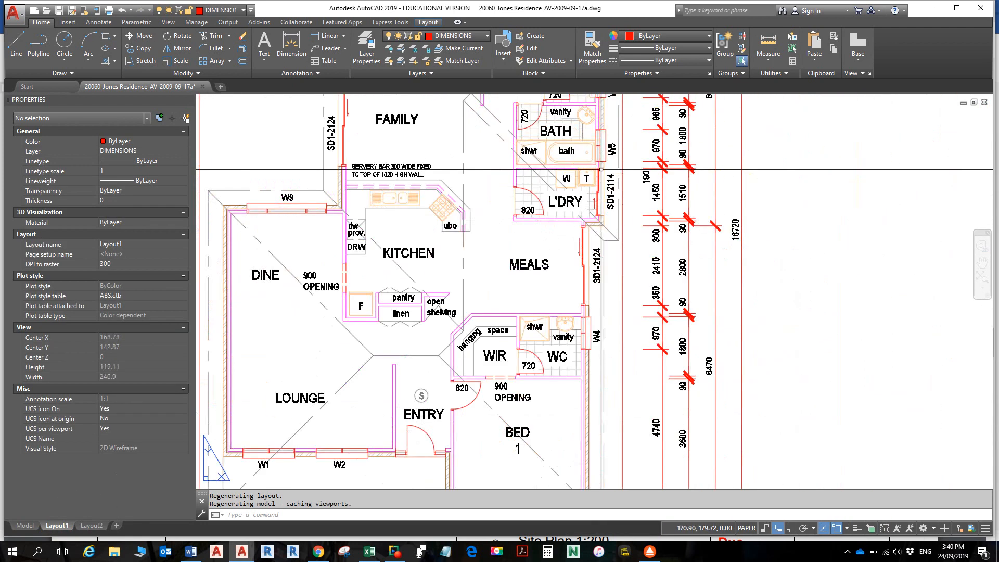
scroll(602, 169, down, 2)
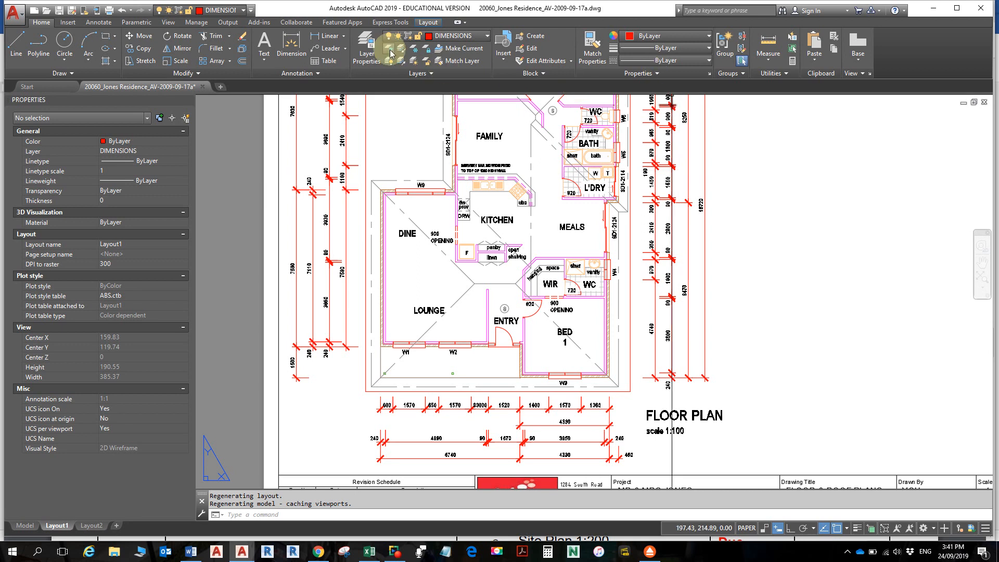
- Check the TEXT layer's lineweight in the layer properties and close the layer list
click(366, 48)
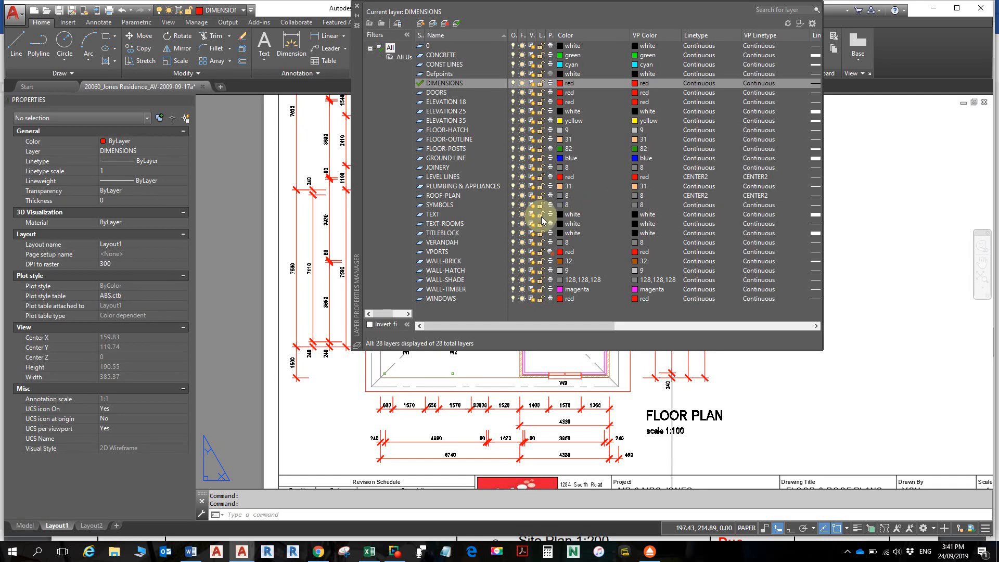
click(436, 215)
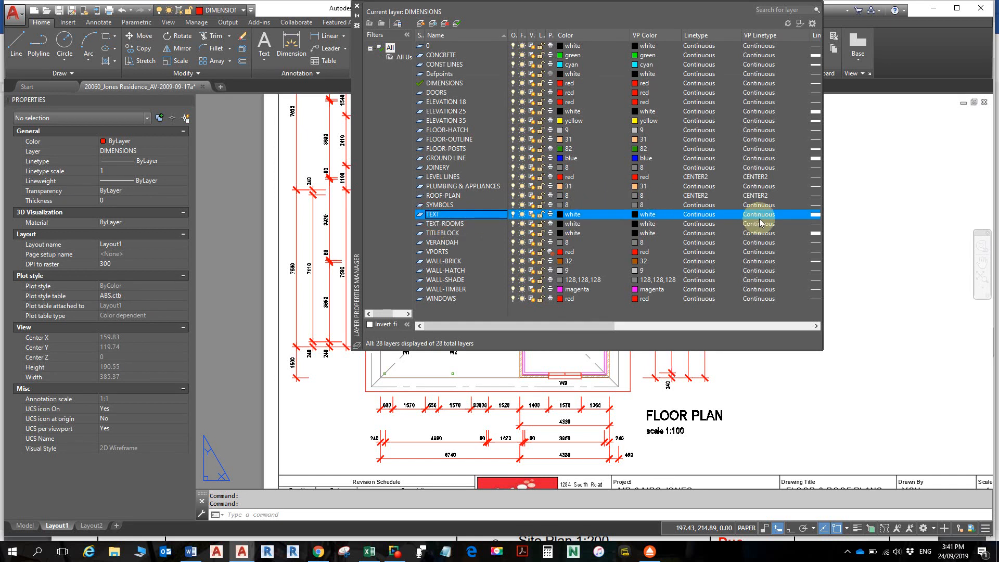
drag(824, 231, 926, 214)
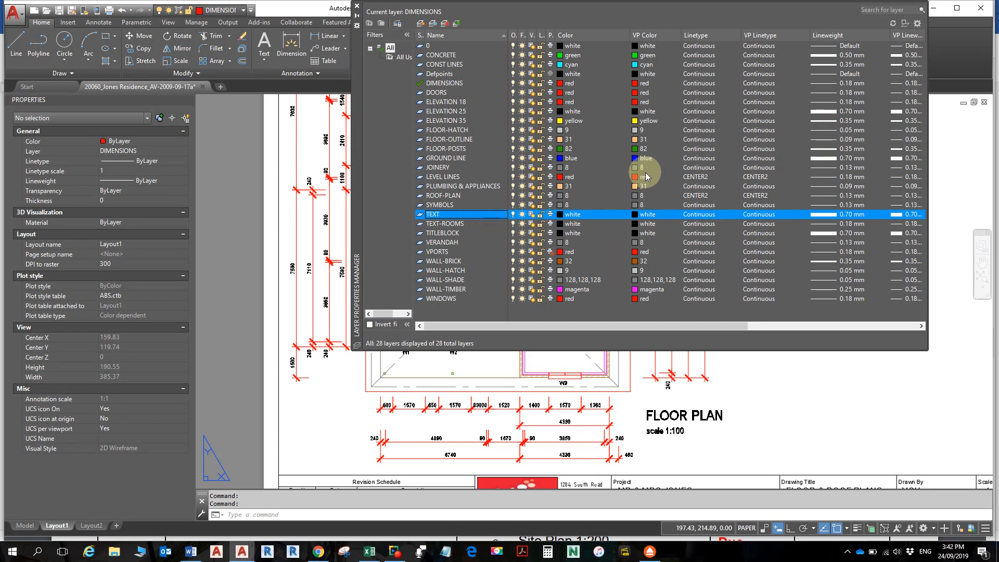
click(357, 6)
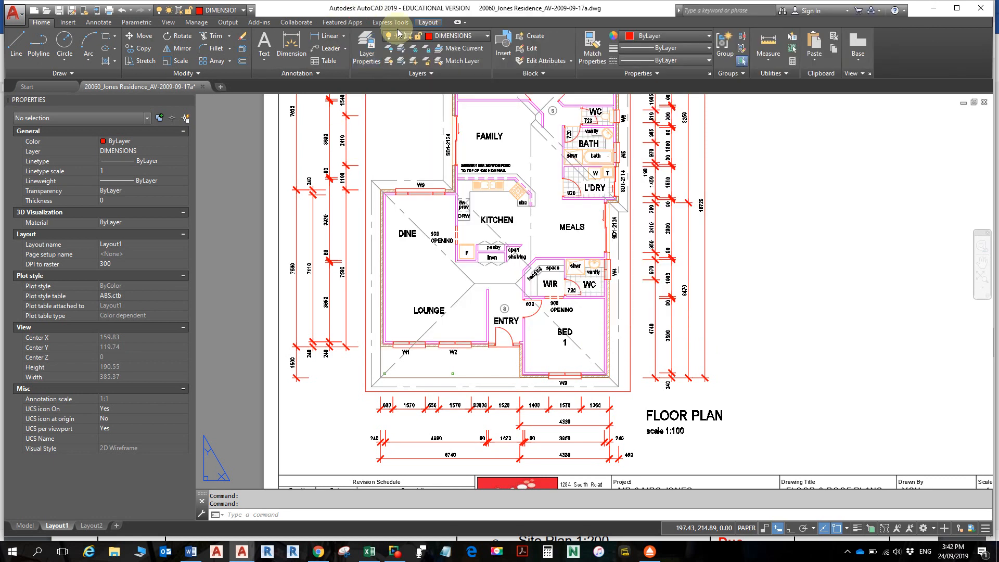
- Check the layer and text properties of the FAMILY, ubo and open shelving labels, and review the whole sheet
middle_drag(482, 207, 469, 290)
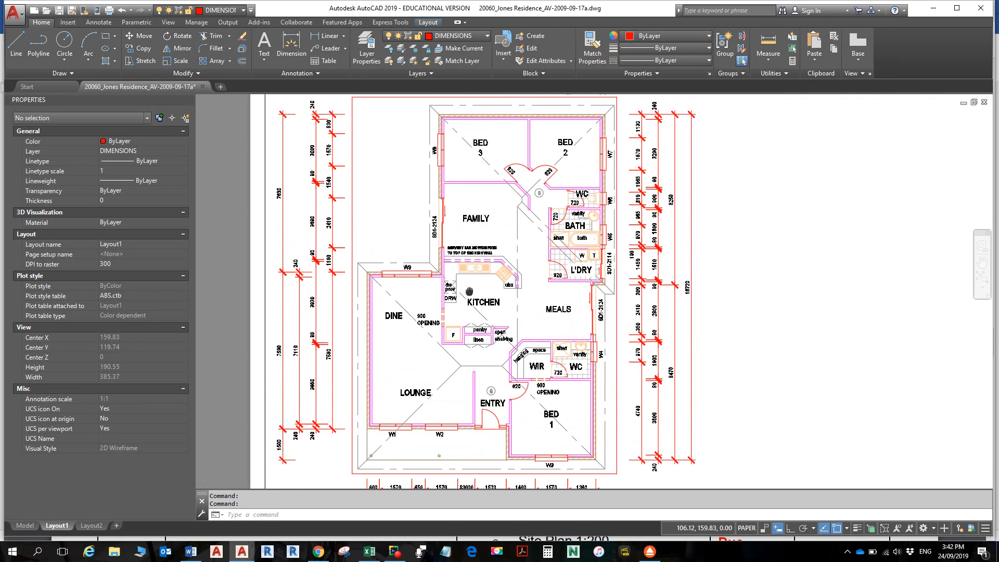
scroll(469, 244, down, 5)
scroll(440, 244, up, 5)
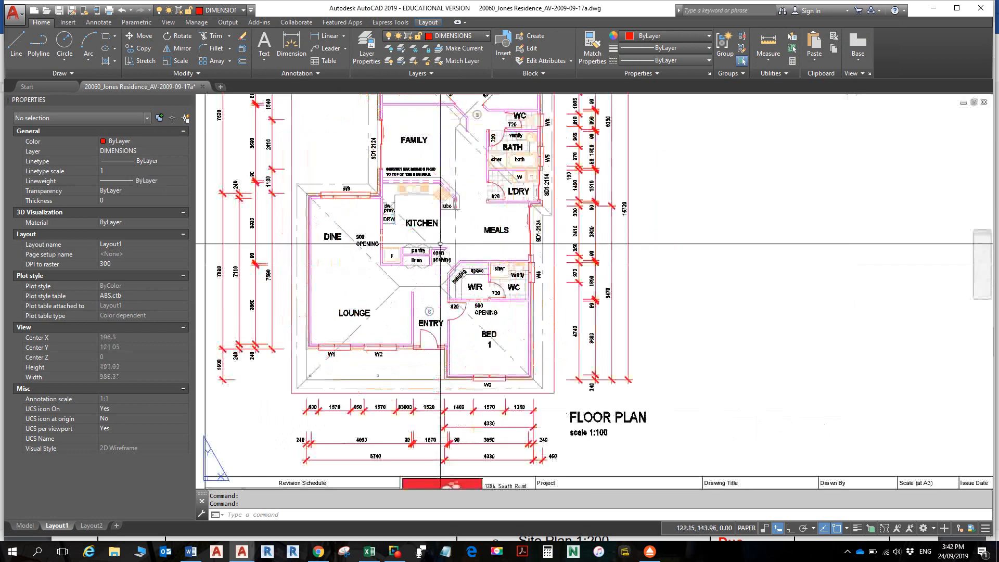
click(414, 140)
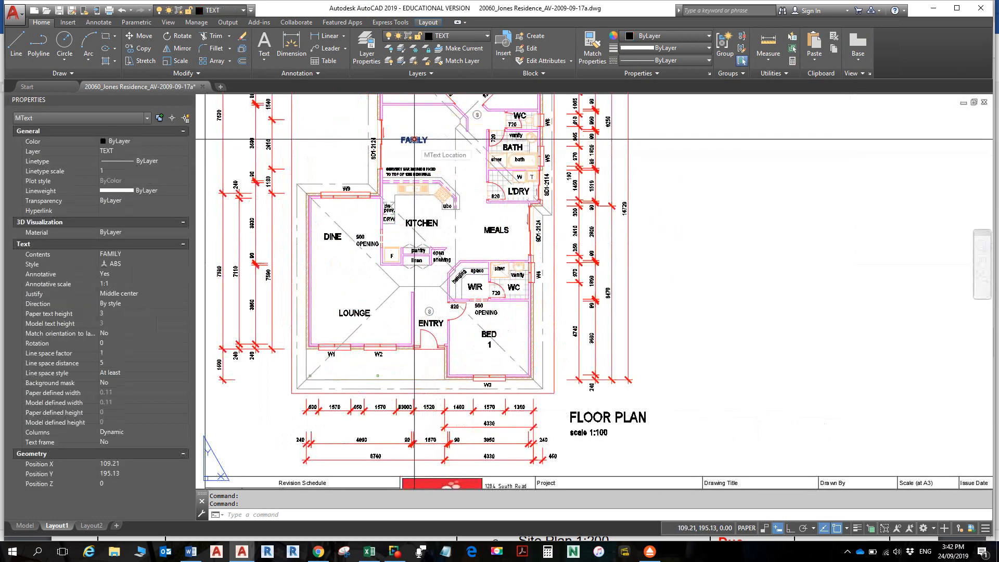
key(Escape)
scroll(451, 206, up, 4)
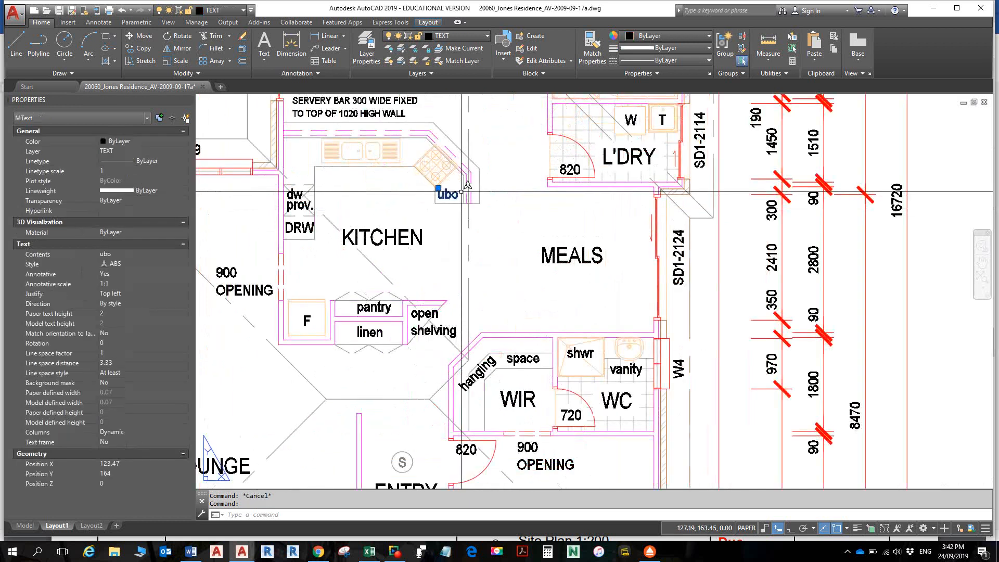
click(452, 327)
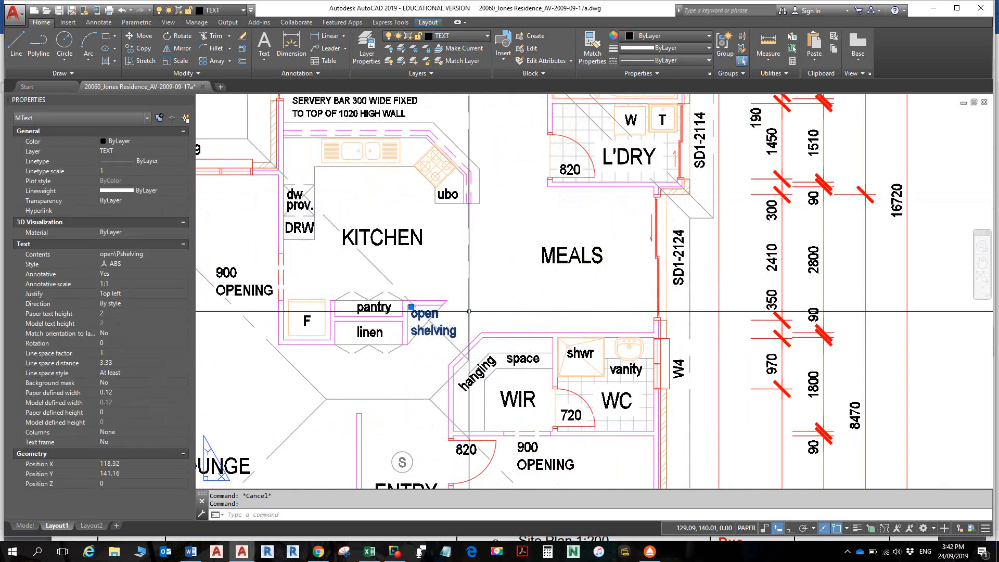
key(Escape)
middle_drag(458, 282, 464, 278)
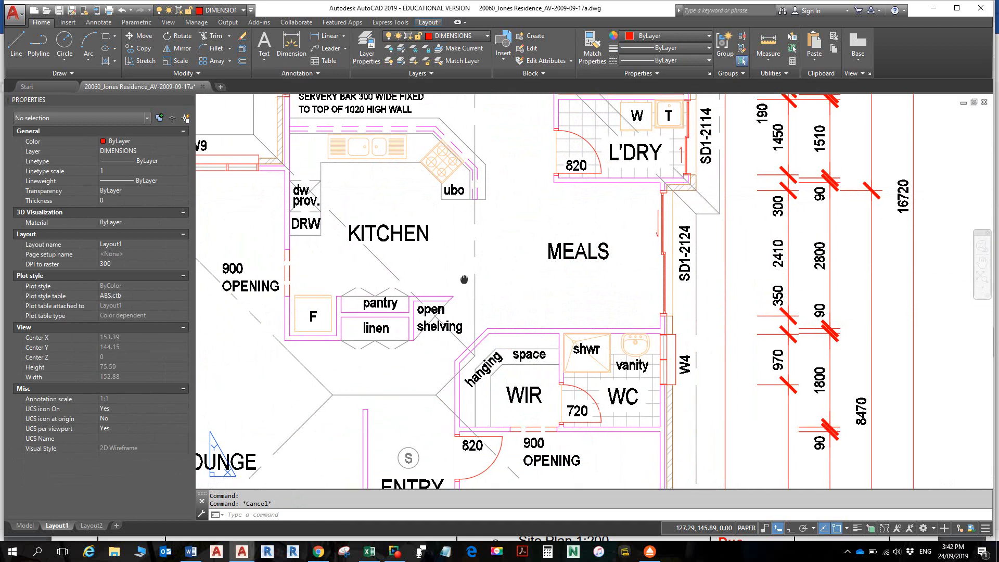
scroll(483, 282, down, 6)
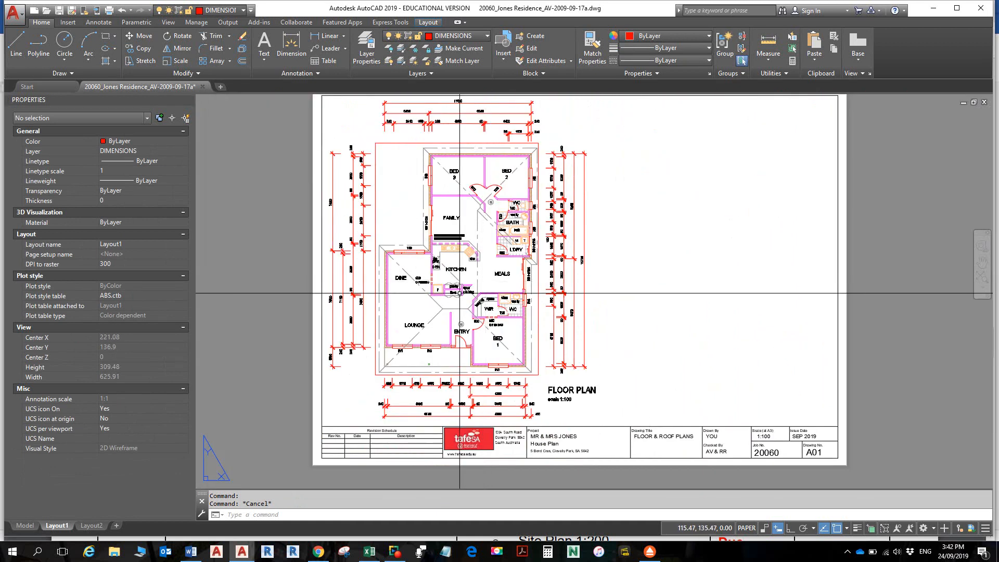
- Move the open shelving label from beside the pantry and linen cupboards into the clear space below and left of MEALS
scroll(474, 289, up, 6)
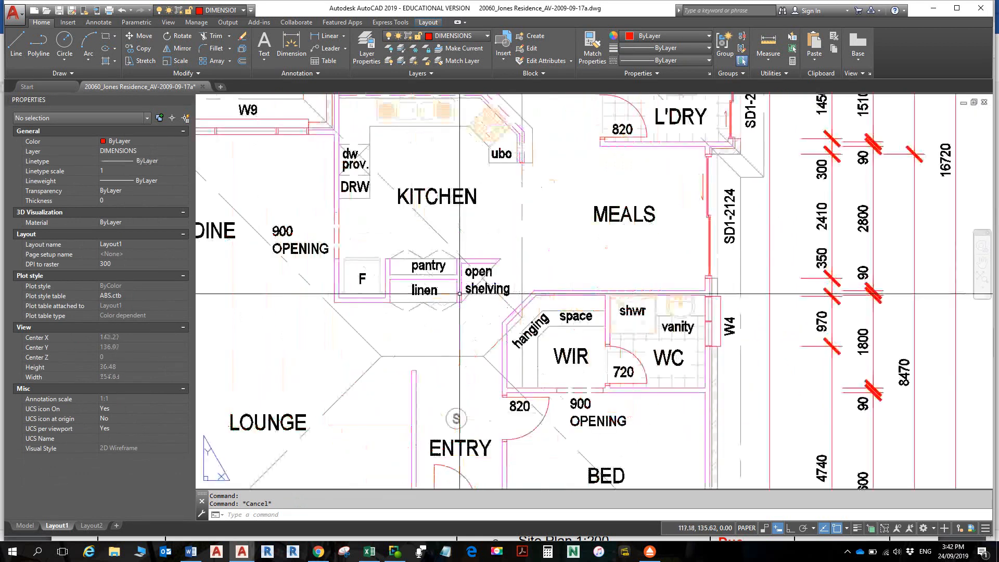
click(497, 287)
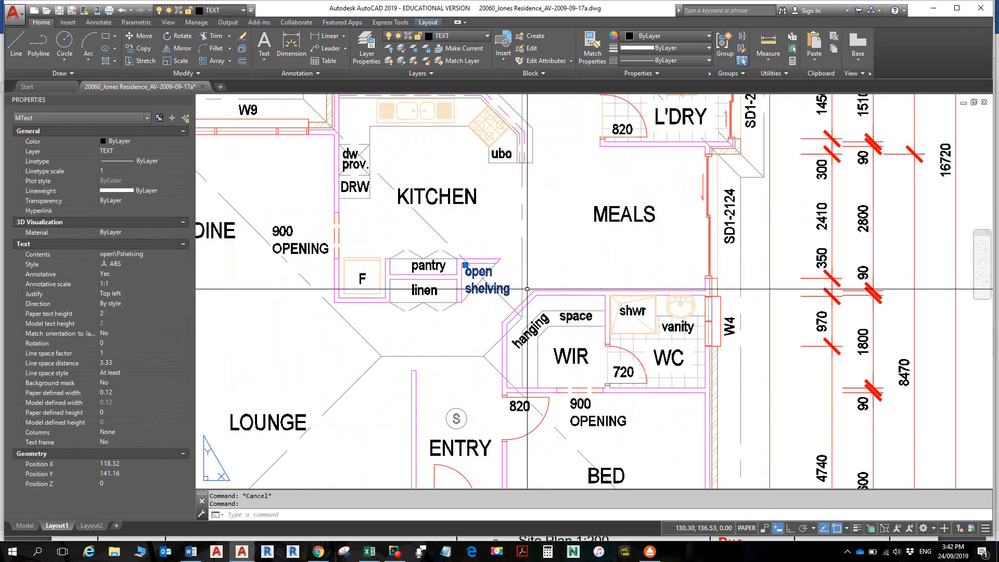
click(465, 265)
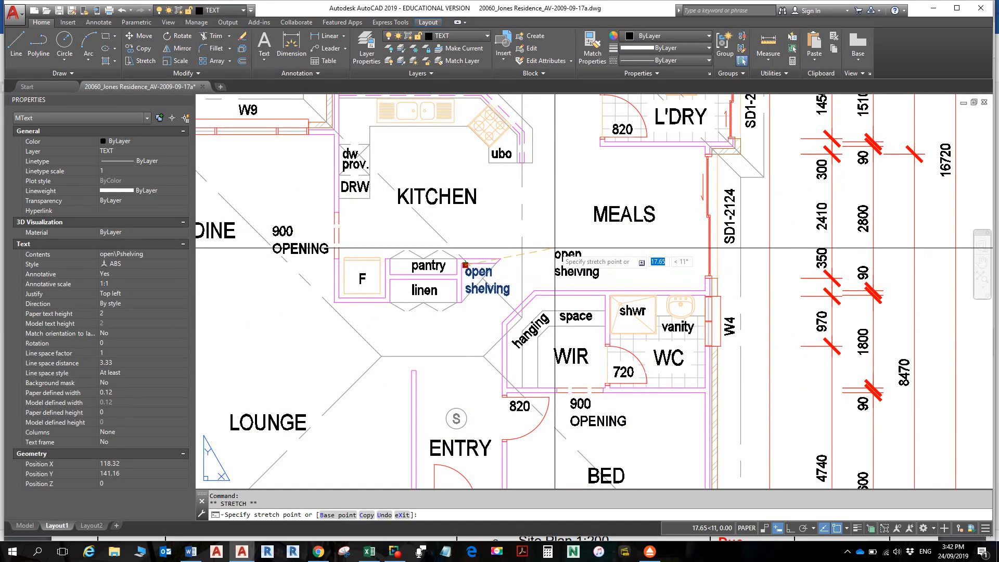
click(543, 233)
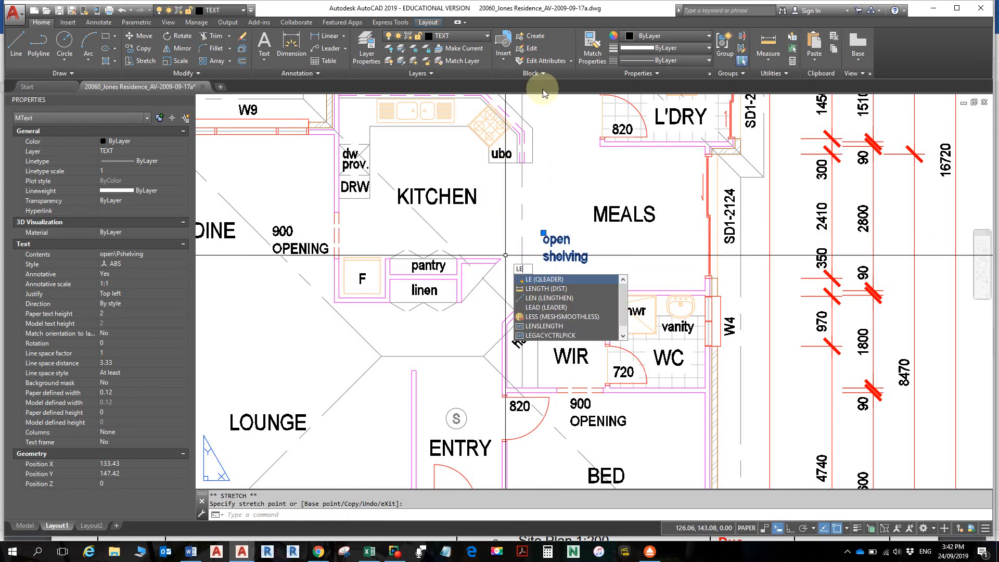
- Try a text-free GENERAL multileader from below the open shelving label to the corner shelf, stretch its landing end, and delete it
click(98, 22)
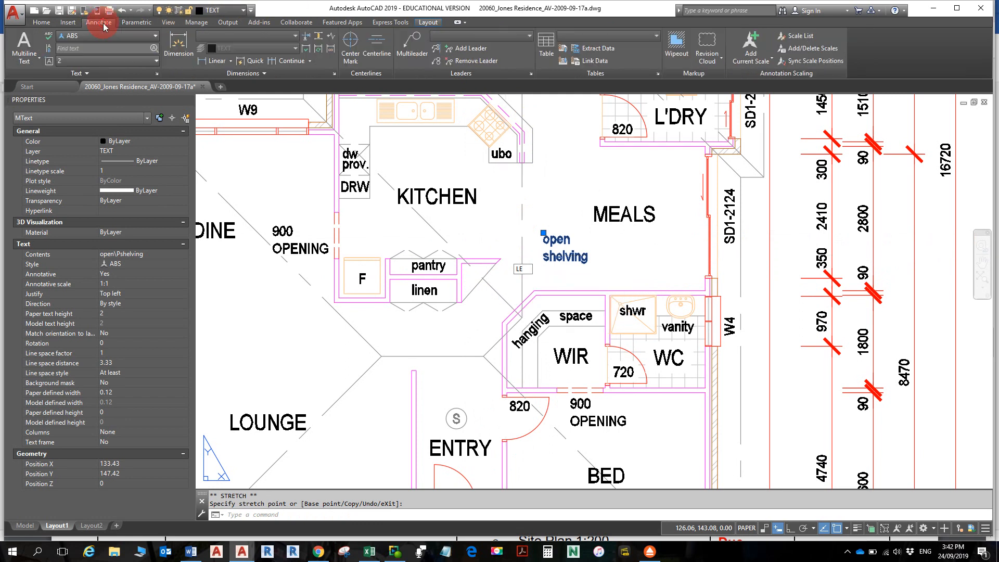
click(416, 50)
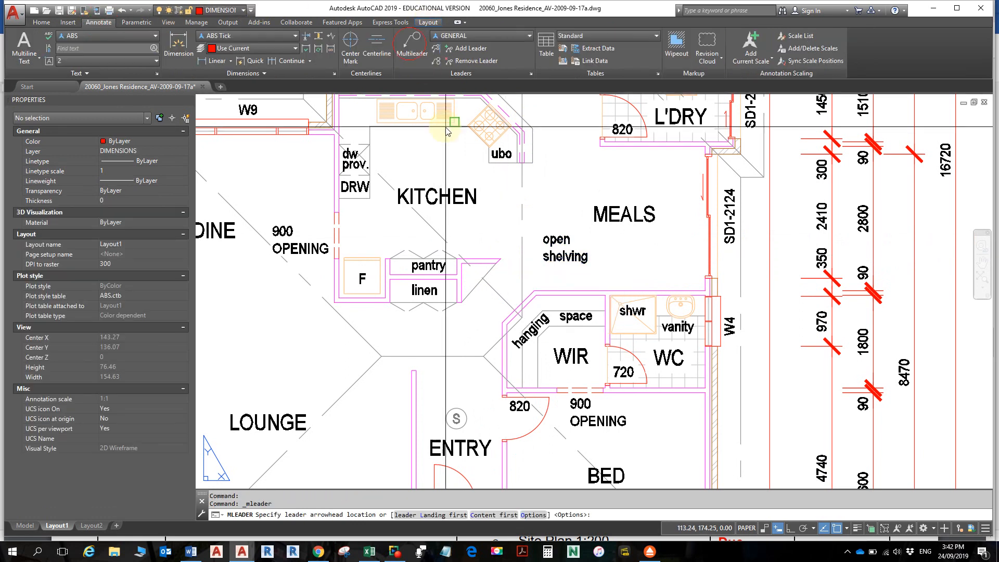
click(484, 279)
click(545, 281)
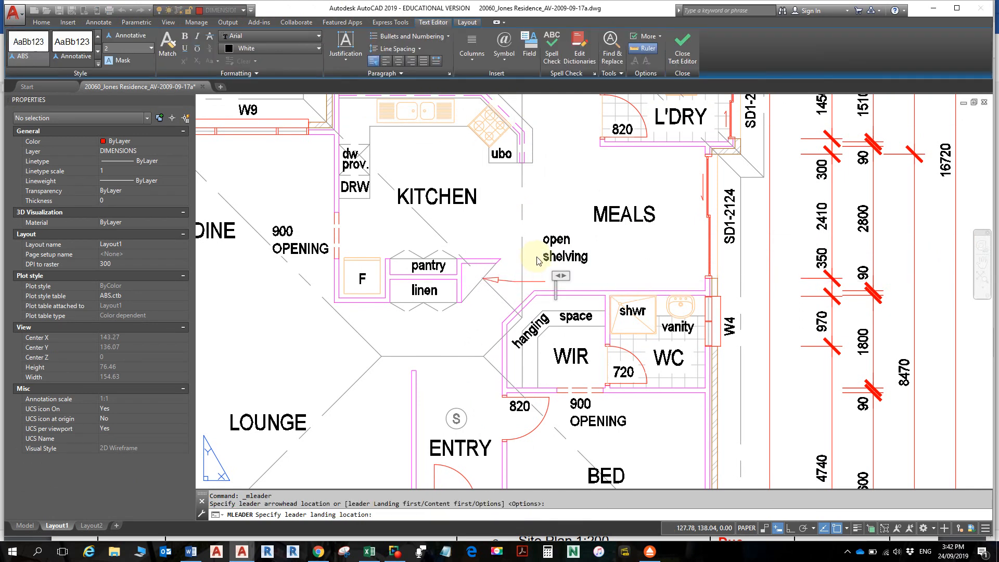
click(627, 259)
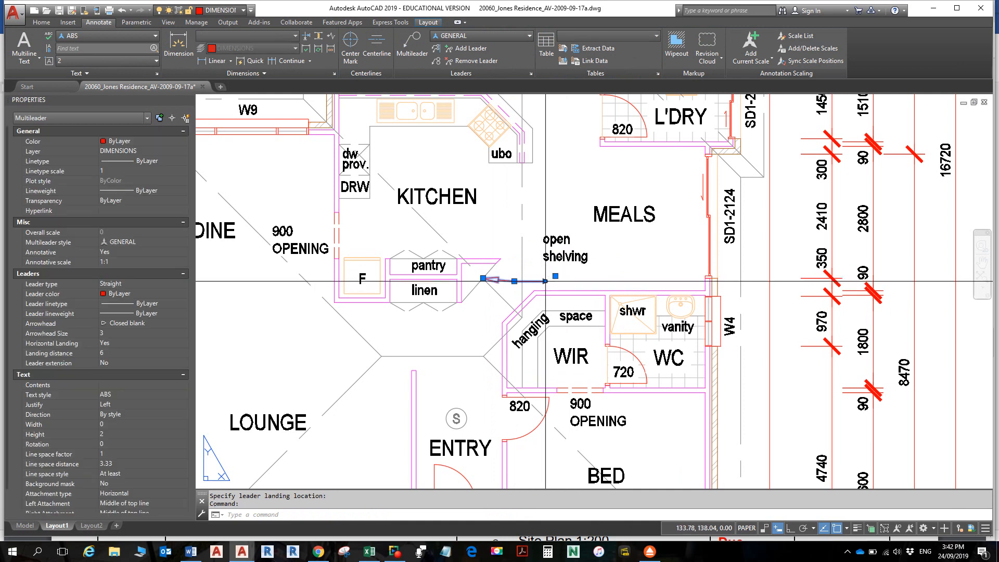
click(556, 276)
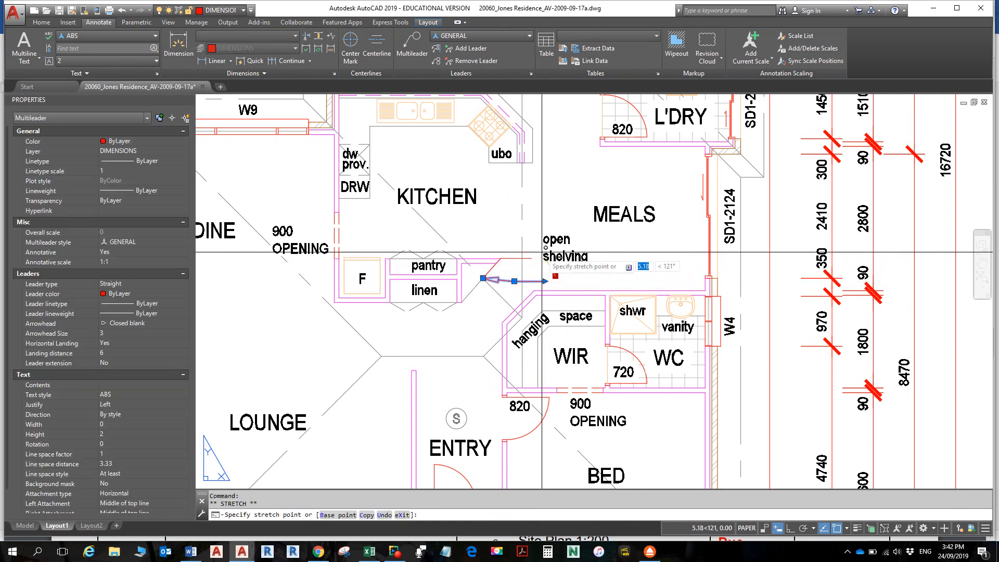
click(568, 271)
key(Escape)
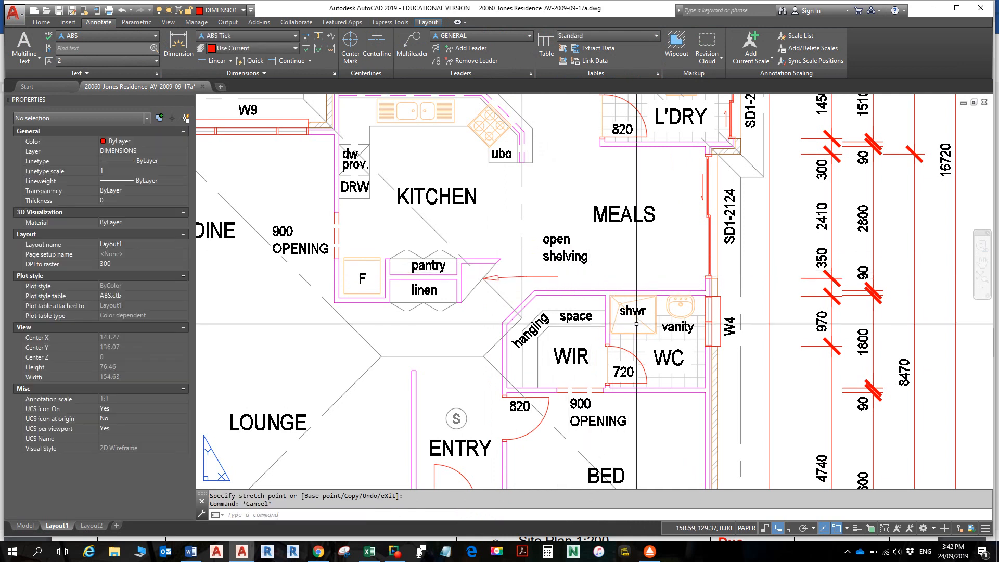
click(553, 277)
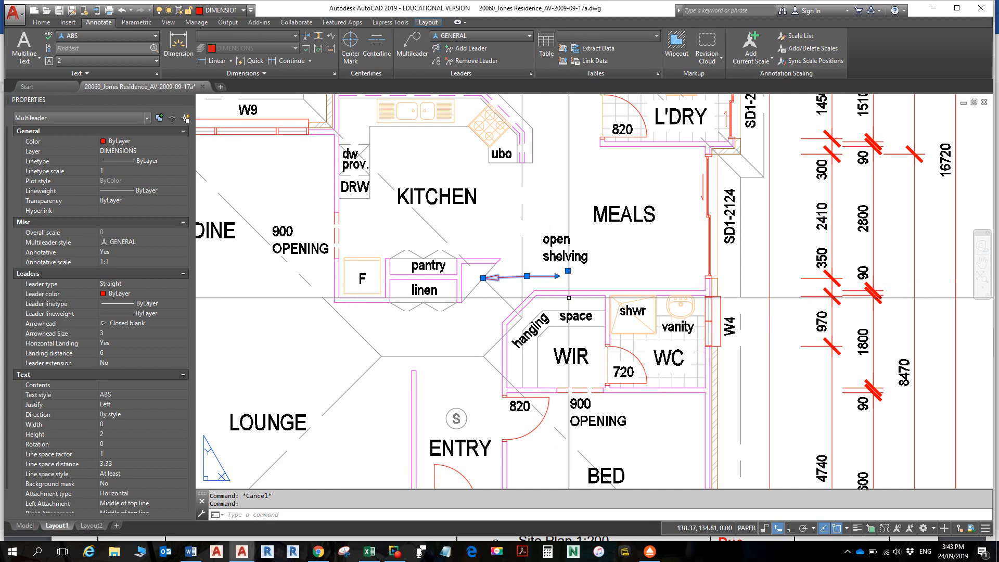
key(Delete)
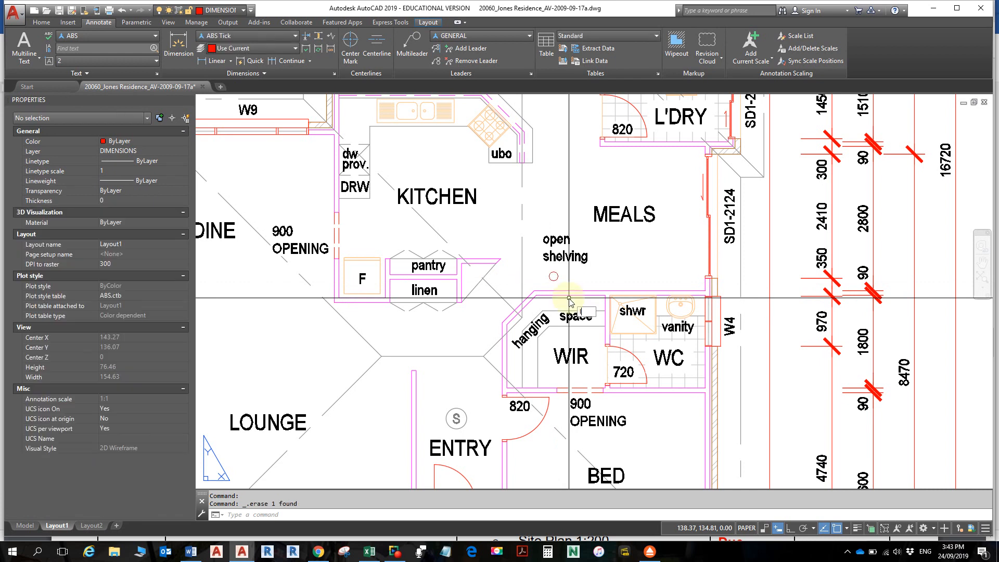
- Try a bent quick leader from beside the shelf's diagonal edge to the open shelving label, and delete it
text(LE)
key(Return)
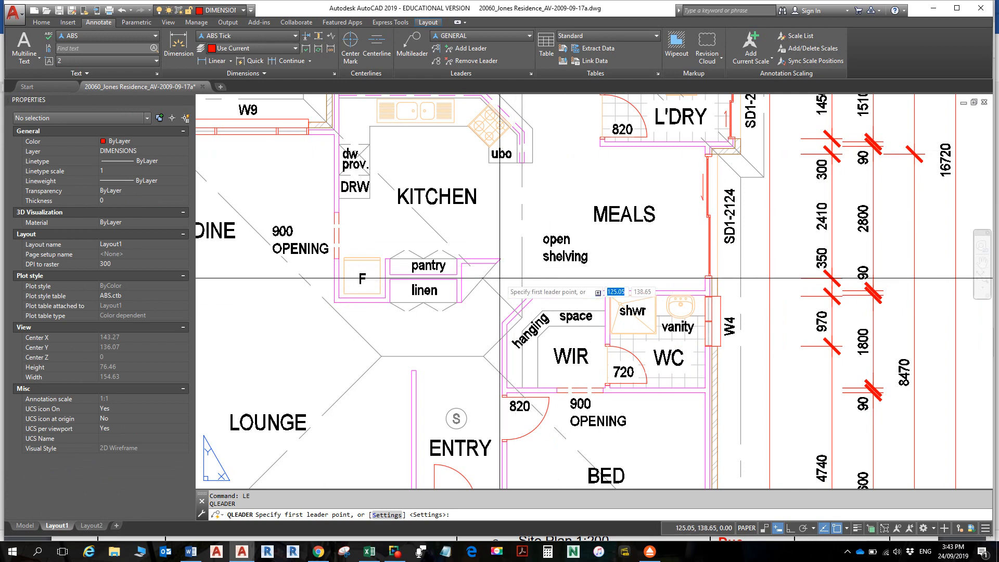
scroll(542, 258, up, 6)
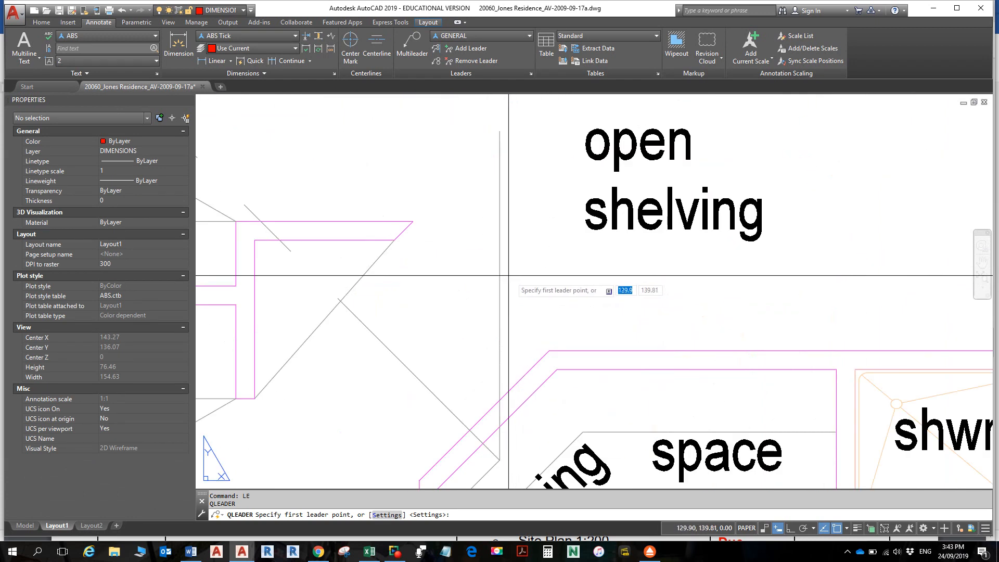
click(365, 285)
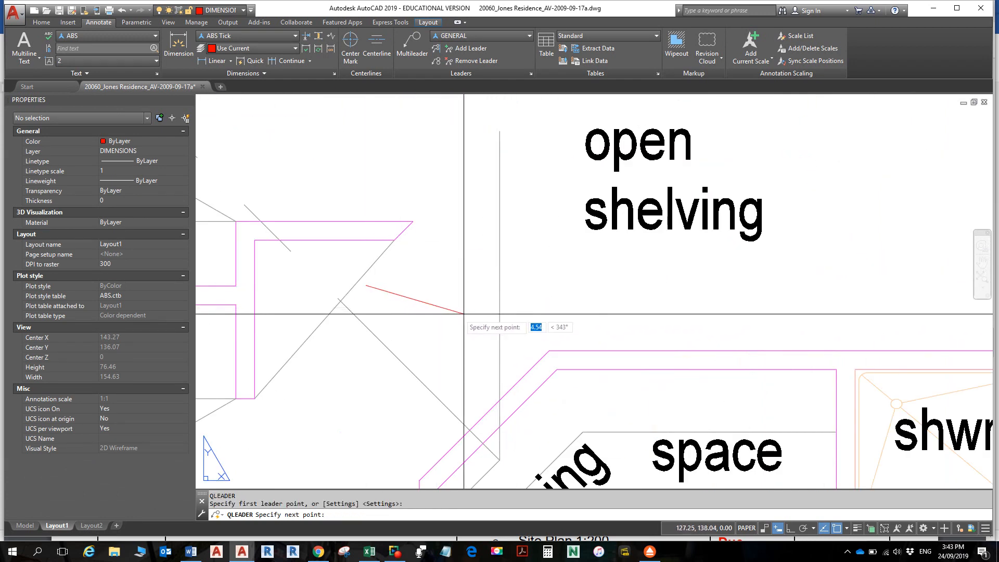
click(481, 318)
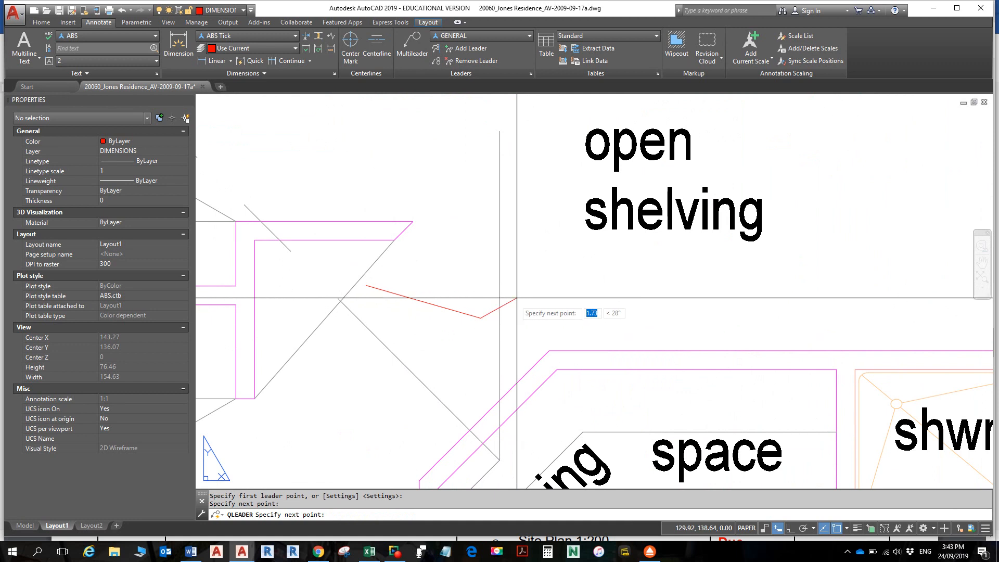
click(584, 240)
key(Escape)
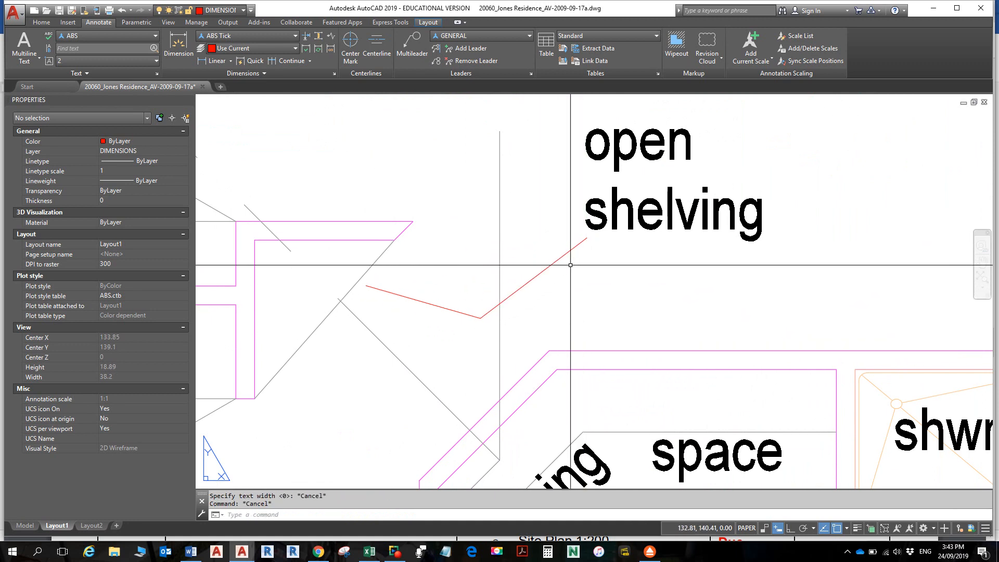
click(553, 266)
key(Delete)
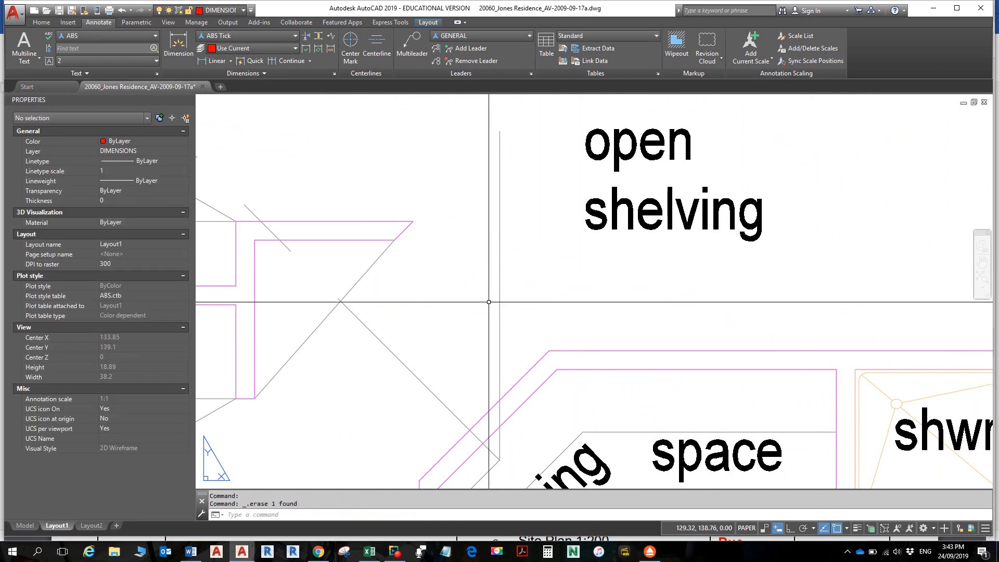
- Draw a text-free quick leader with its arrow on the shelf's diagonal edge, running horizontally and bending up to the open shelving label
text(le)
key(Return)
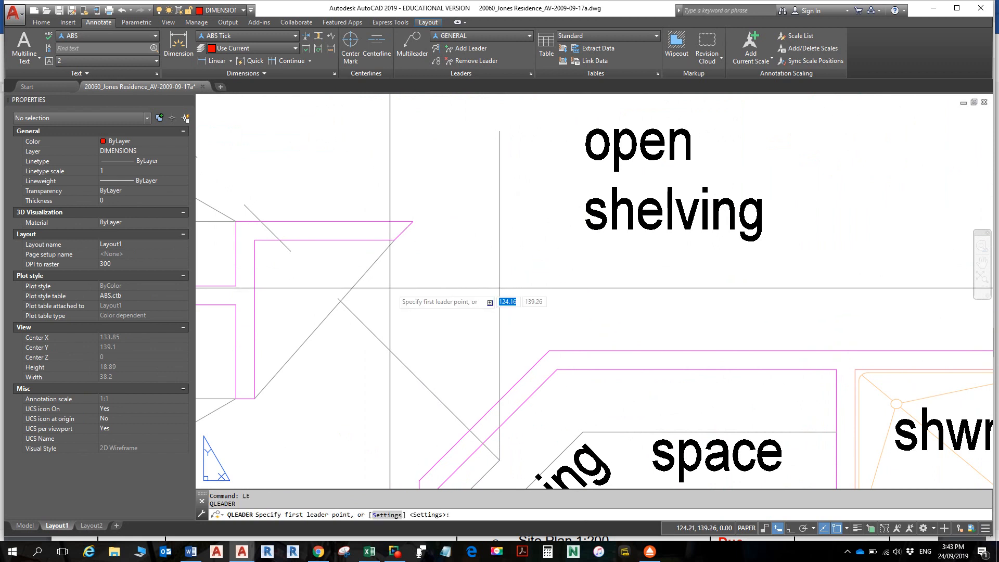
click(365, 319)
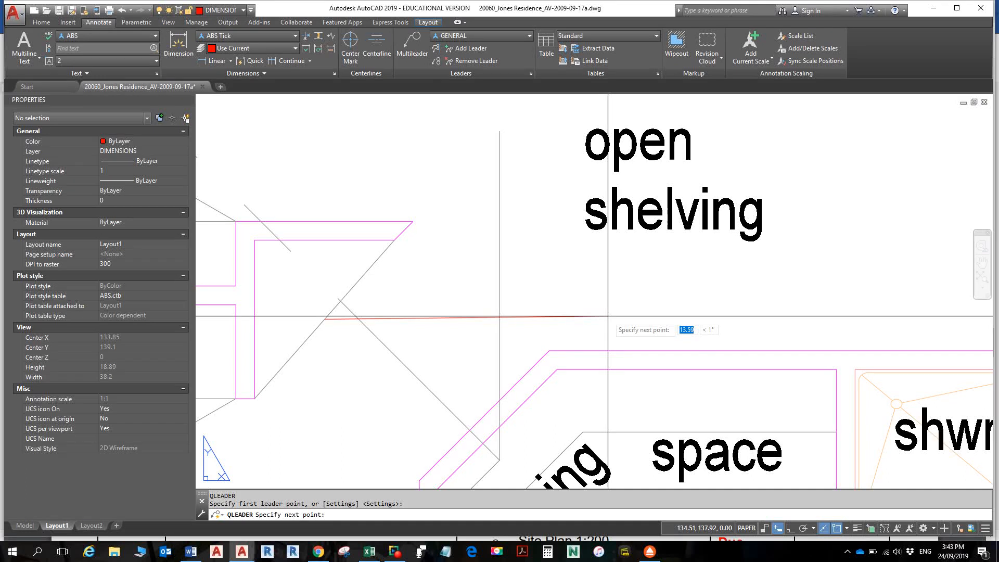
click(563, 319)
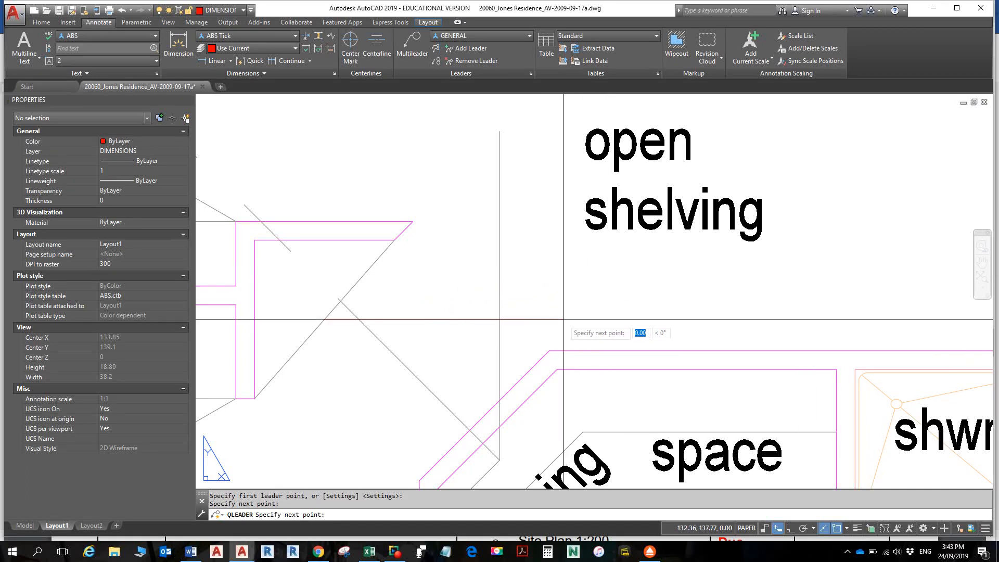
click(610, 249)
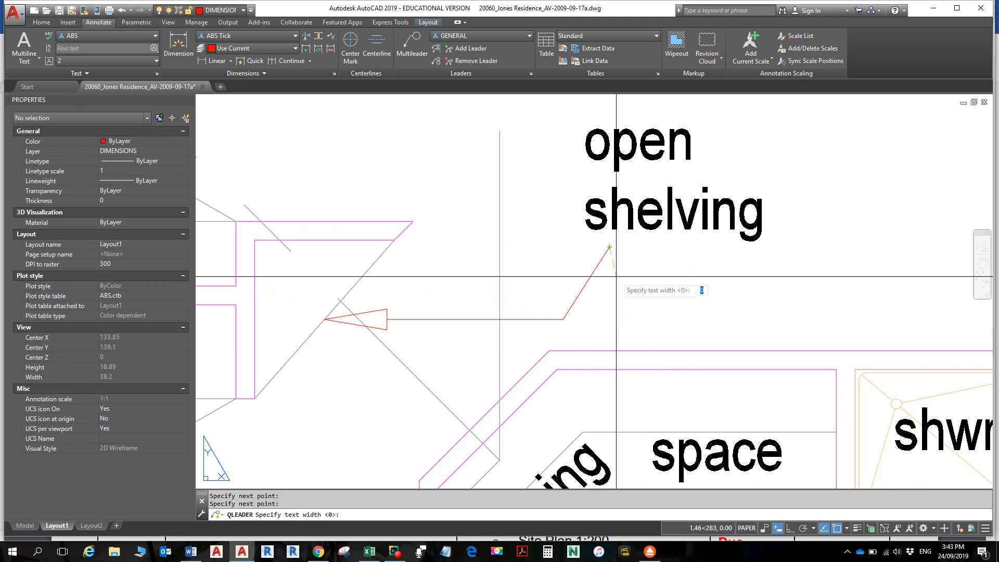
key(Escape)
- Move the open shelving leader to the TEXT layer and clear the selection
scroll(666, 282, down, 3)
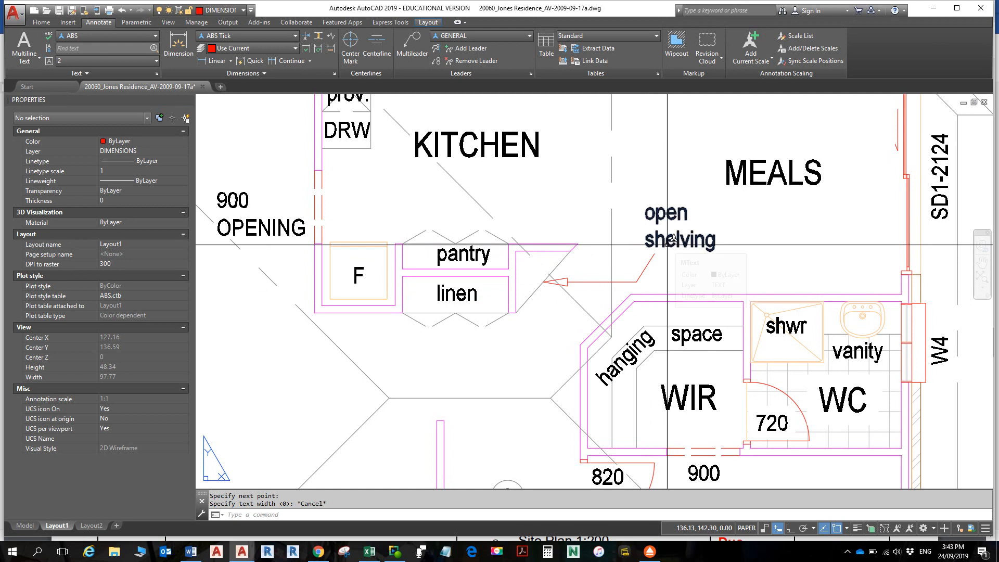
click(646, 268)
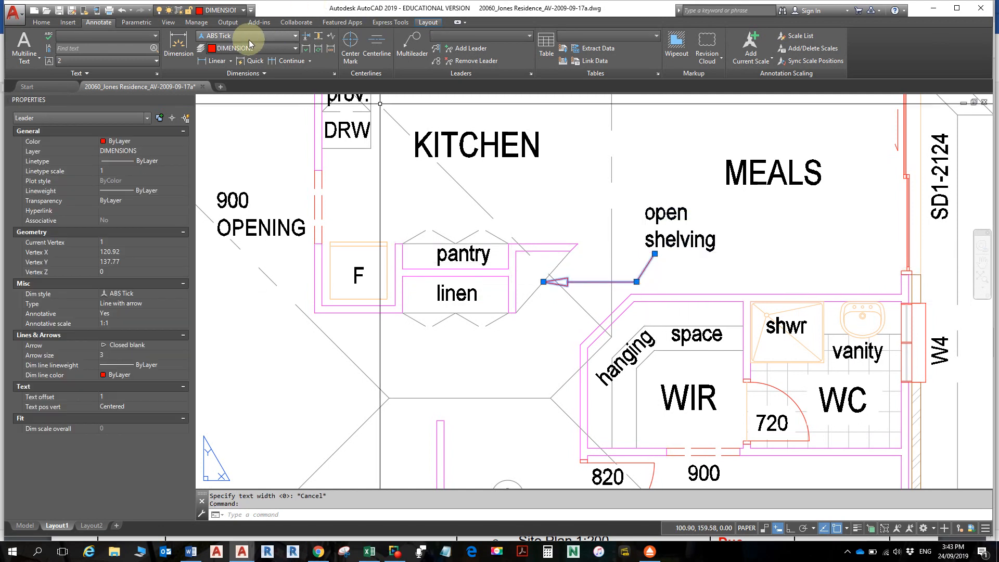
click(223, 10)
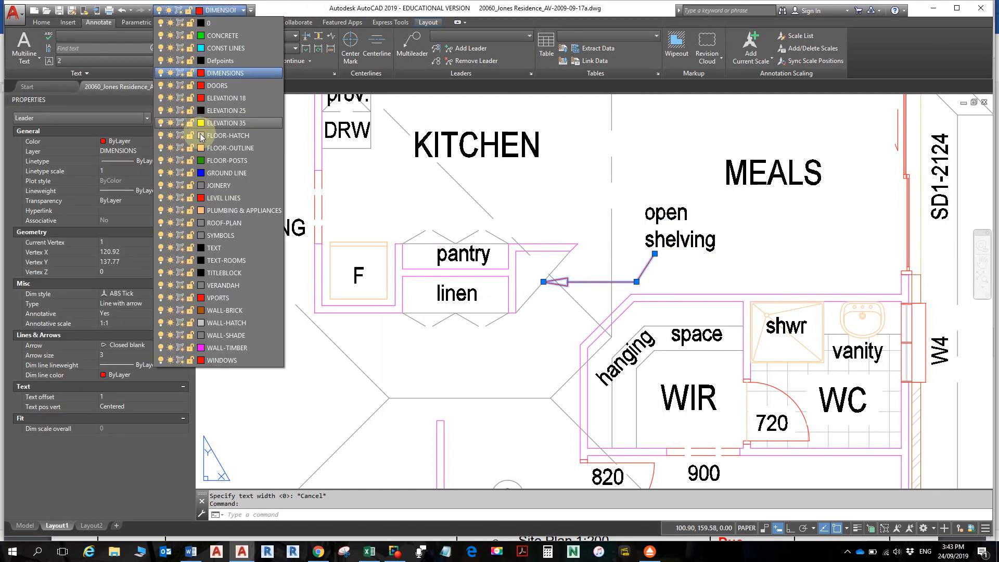
click(216, 248)
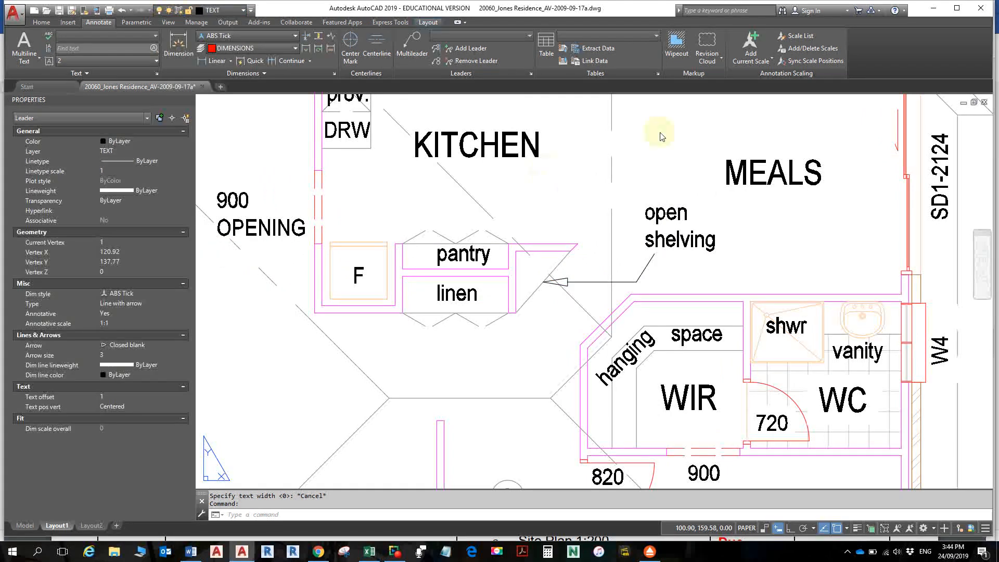
key(Escape)
key(Escape)
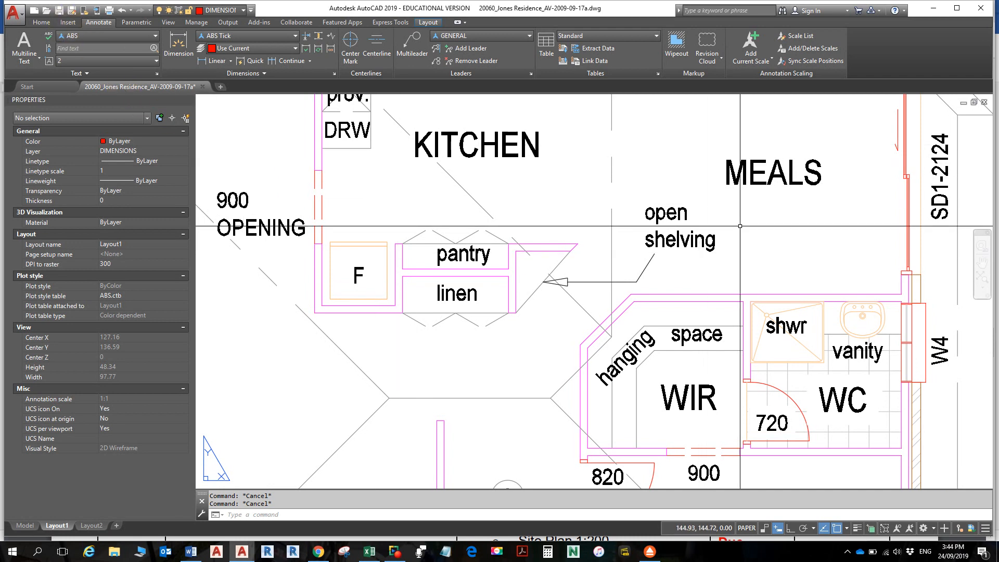
- Set the Layout1 plot to the monochrome.ctb plot style table and preview the whole sheet
scroll(554, 226, down, 2)
scroll(553, 227, down, 5)
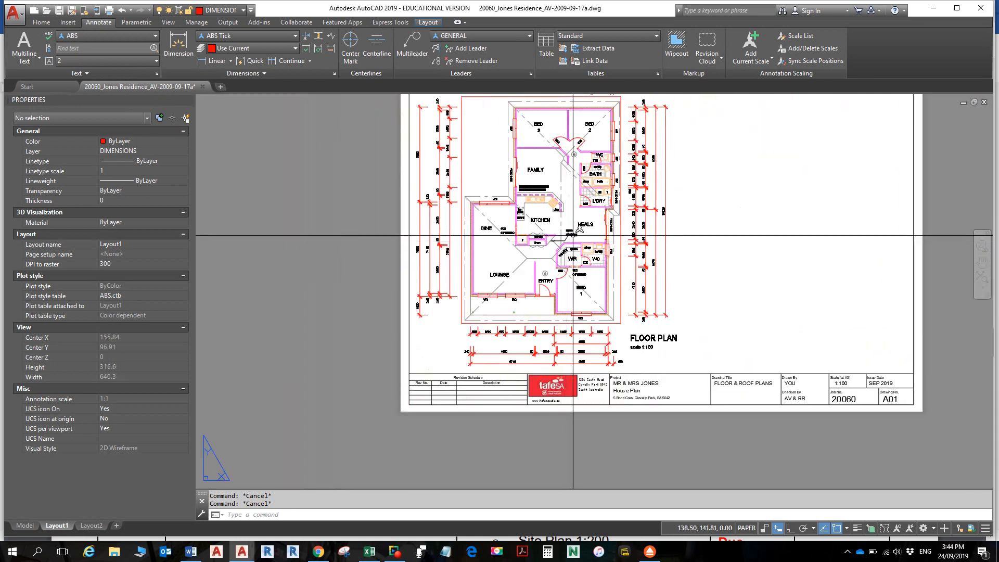
middle_drag(609, 234, 542, 294)
scroll(515, 289, down, 2)
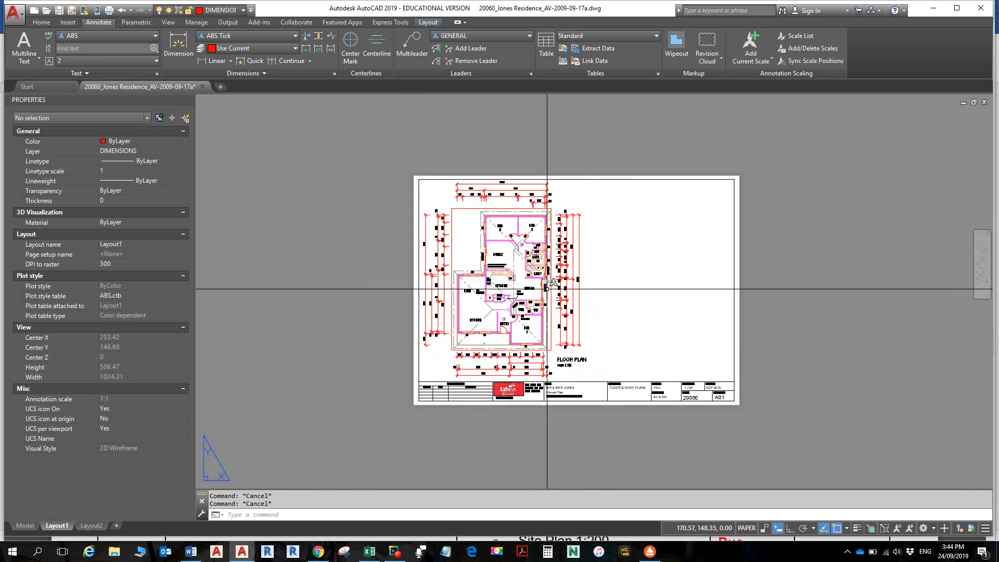
scroll(512, 273, up, 5)
scroll(518, 276, down, 3)
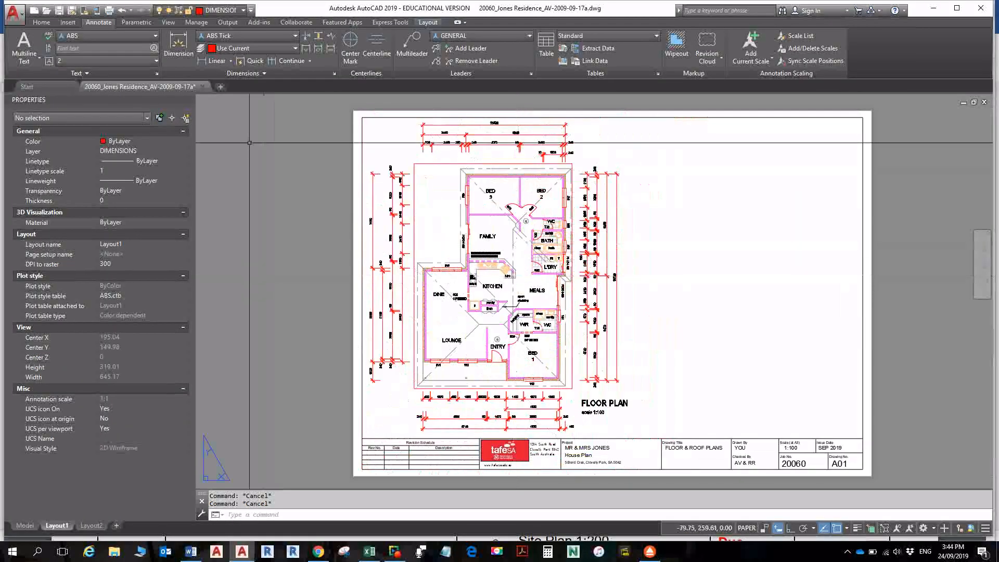
click(109, 10)
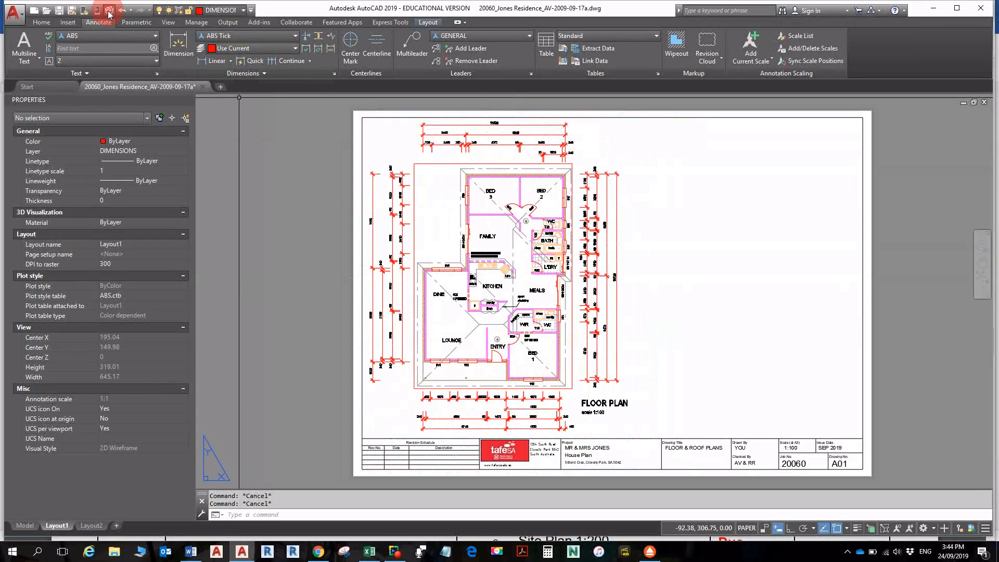
click(481, 302)
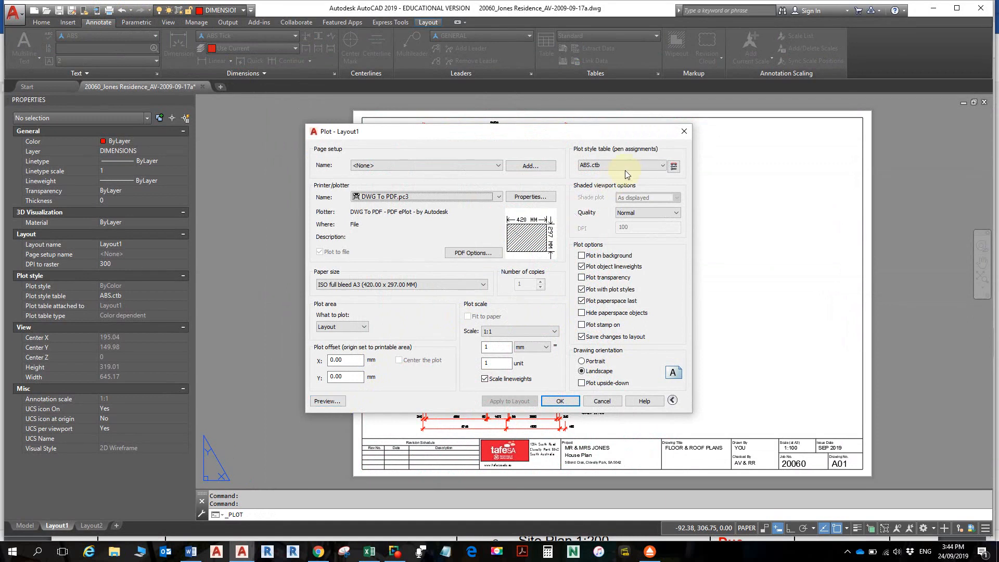
click(643, 165)
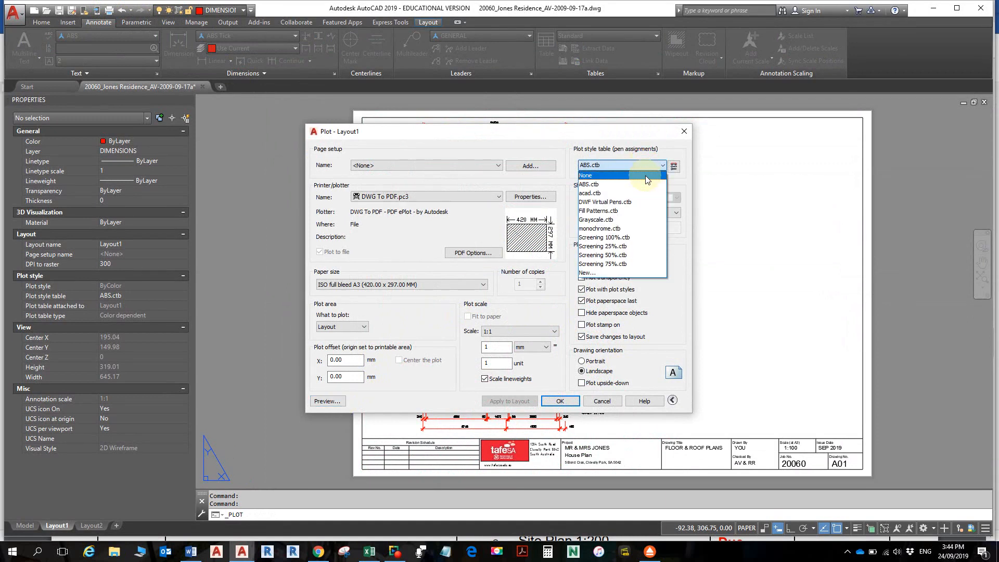
click(624, 229)
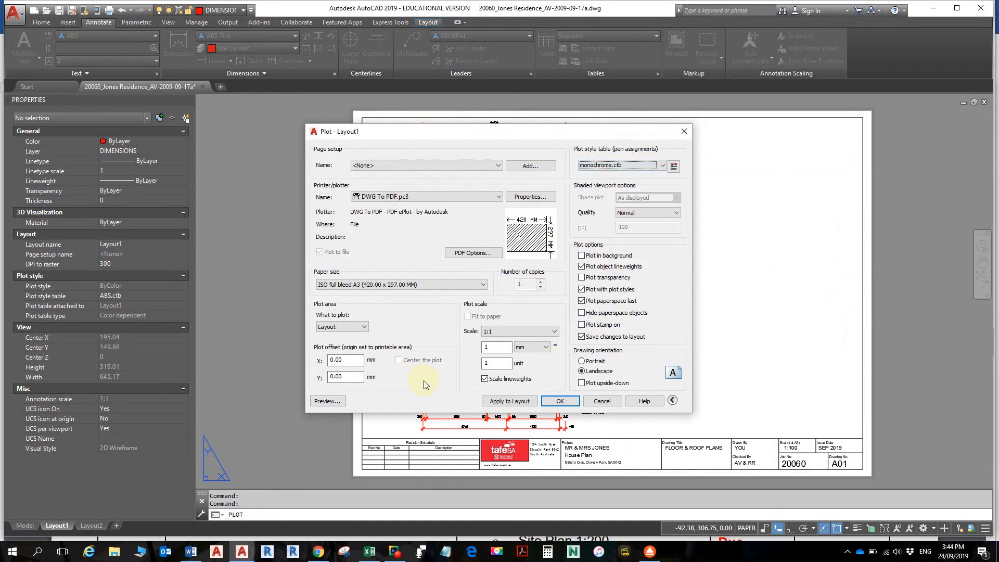
click(336, 404)
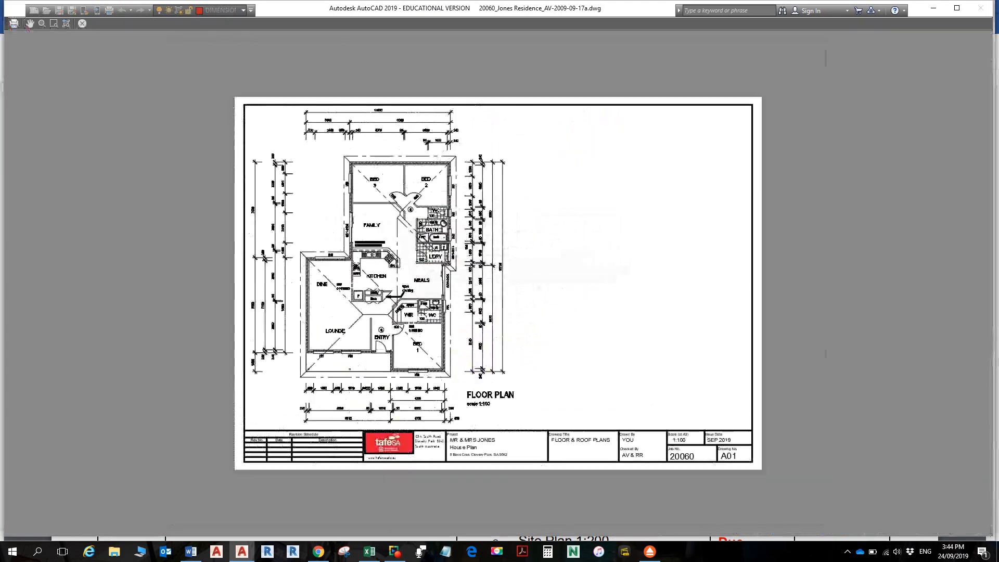
- Examine the line weights, open shelving leader, room labels and title in the monochrome plot preview, and leave the plot setup without plotting
scroll(404, 315, up, 4)
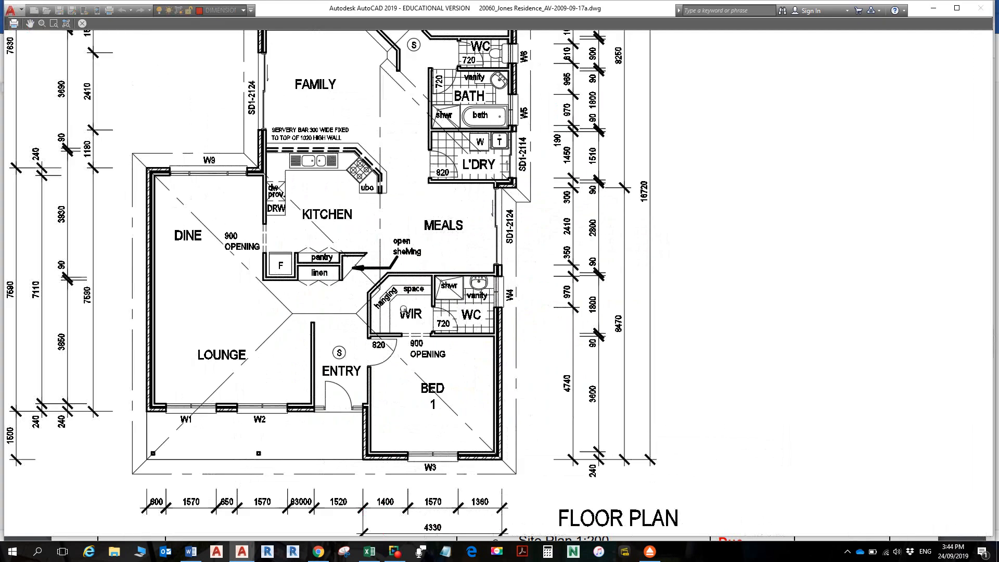
scroll(404, 309, up, 4)
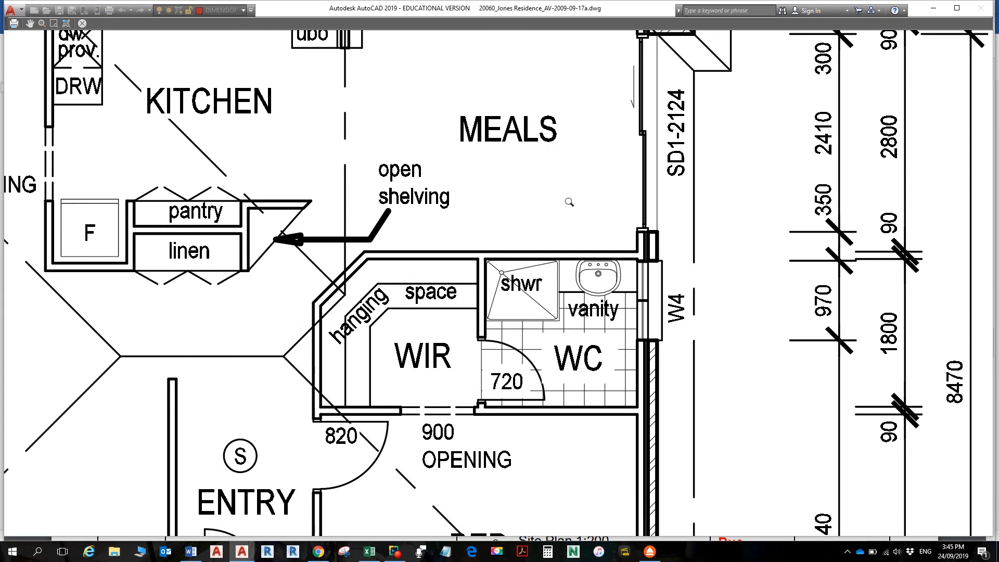
scroll(568, 206, down, 5)
scroll(635, 372, up, 5)
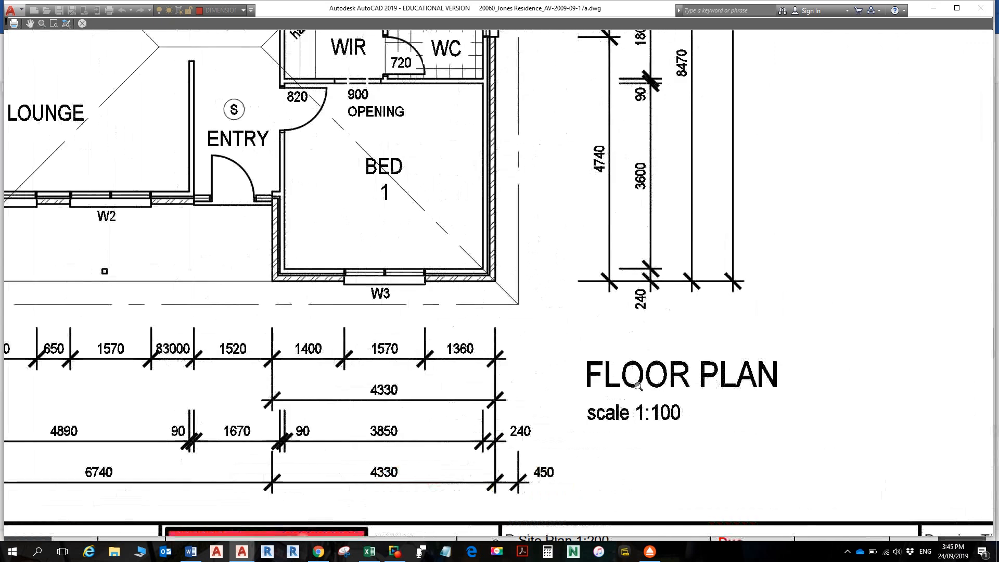
scroll(636, 379, up, 2)
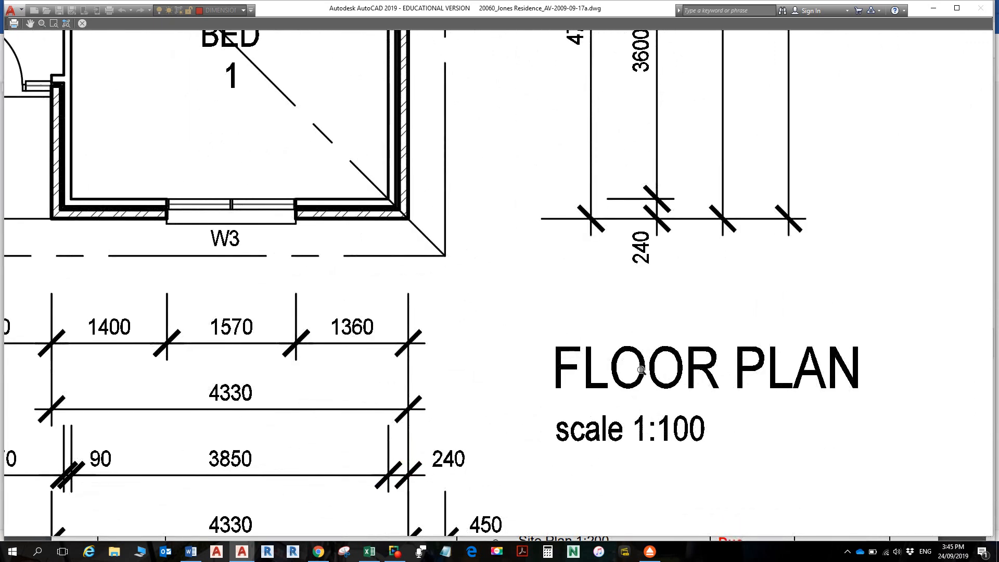
scroll(641, 370, down, 5)
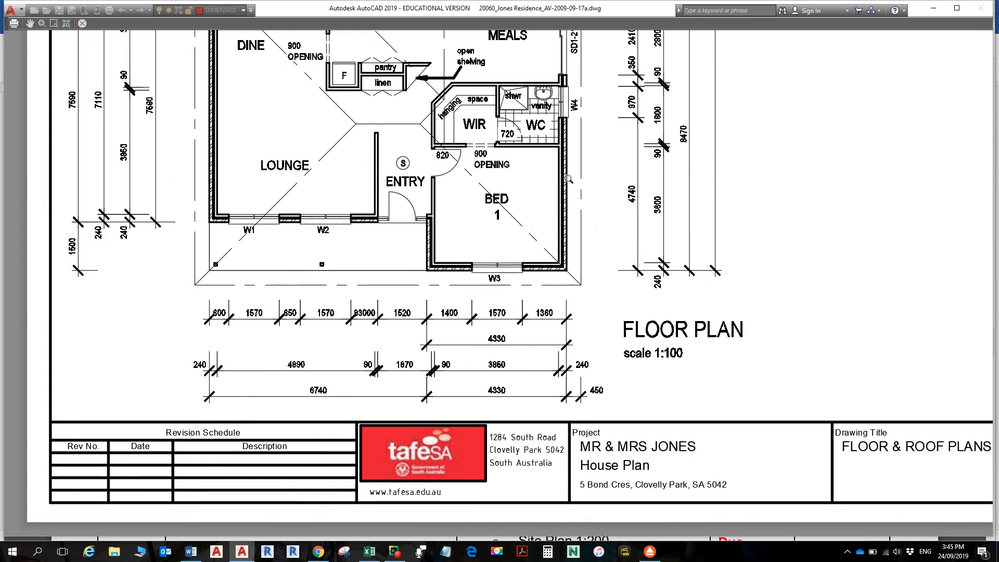
middle_drag(569, 179, 607, 236)
scroll(607, 237, up, 4)
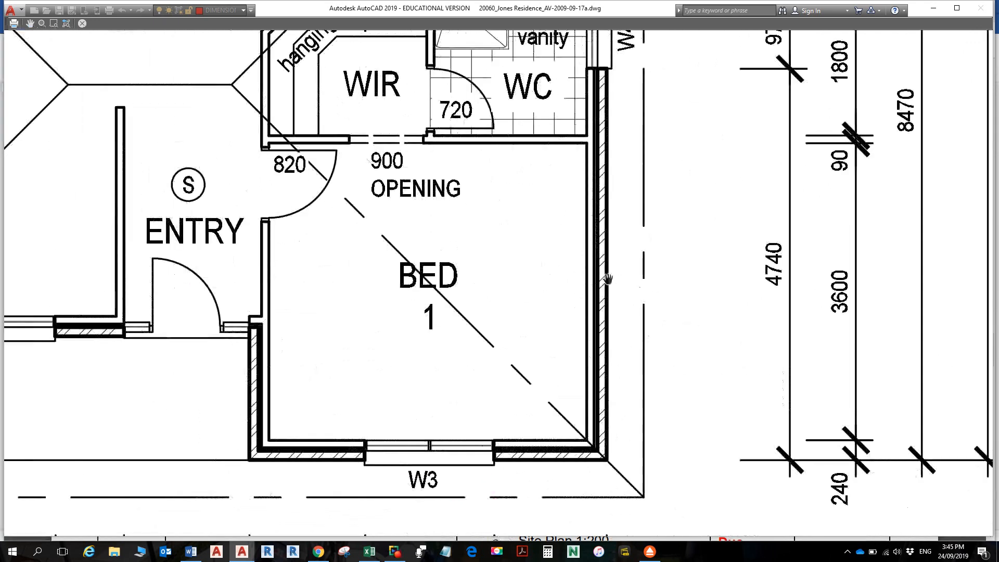
scroll(604, 275, down, 2)
scroll(587, 237, down, 2)
middle_drag(558, 181, 594, 309)
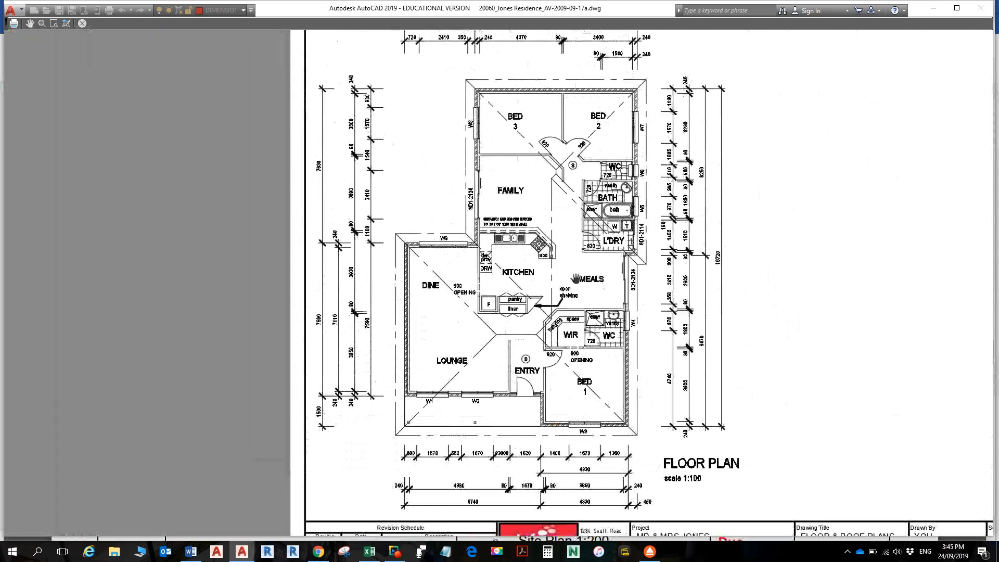
scroll(558, 282, up, 3)
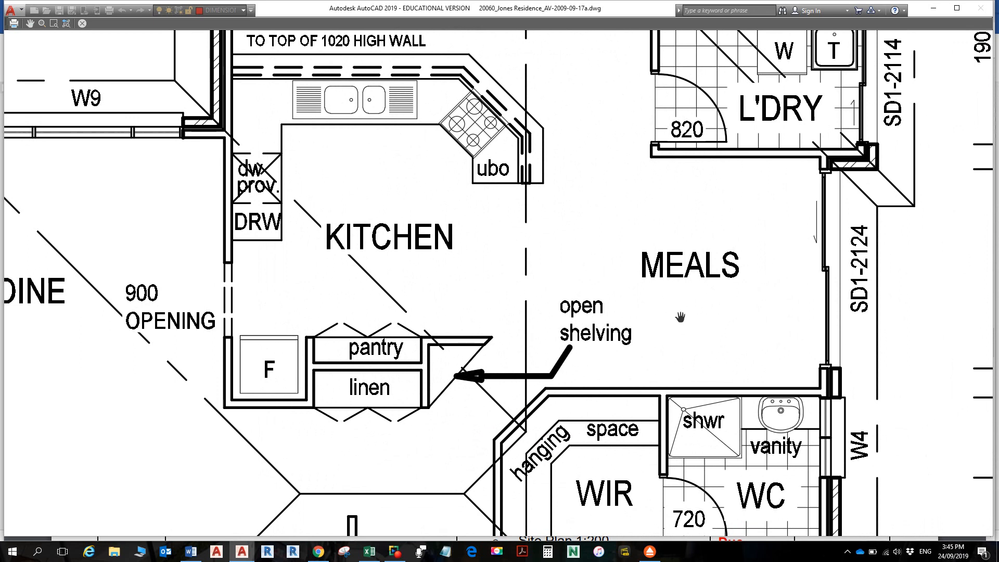
key(ctrl+p)
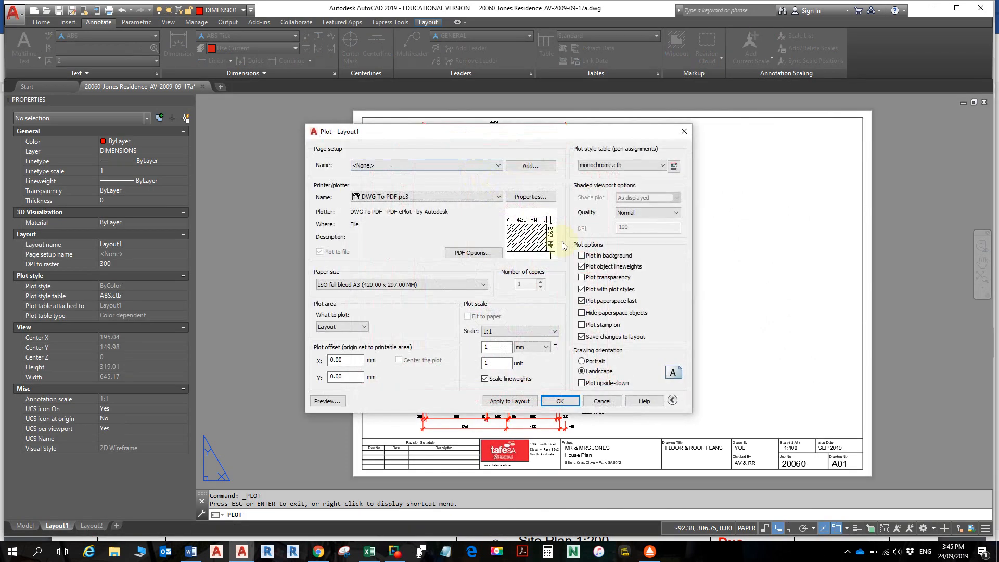
key(Escape)
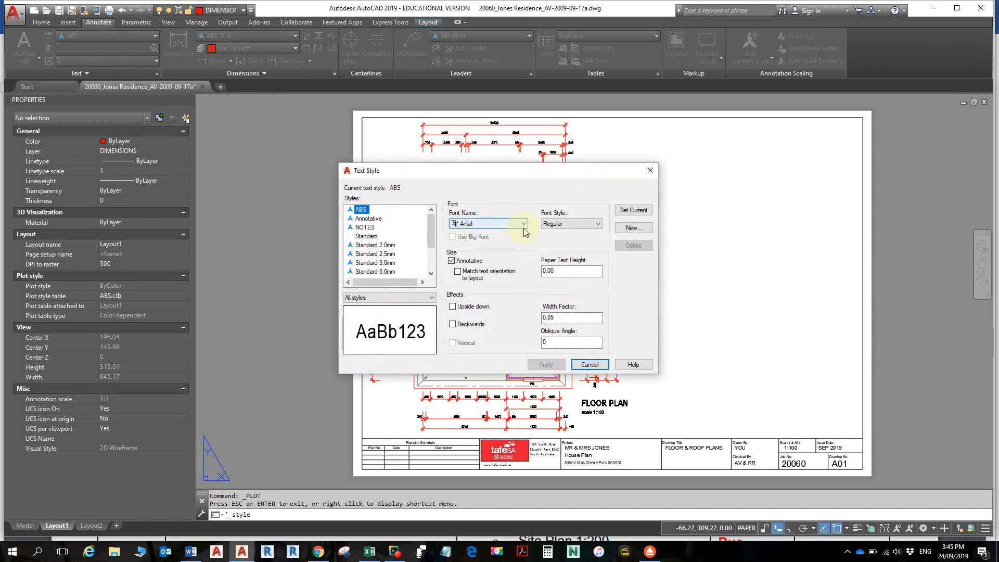
- Change the ABS text style's font to txt.shx and apply it to the drawing
click(524, 227)
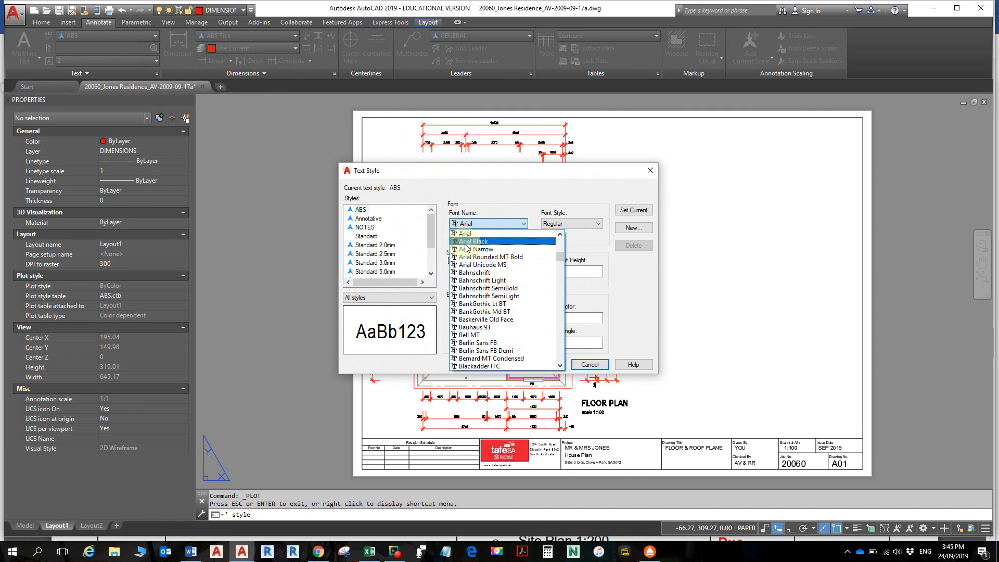
scroll(460, 367, down, 12)
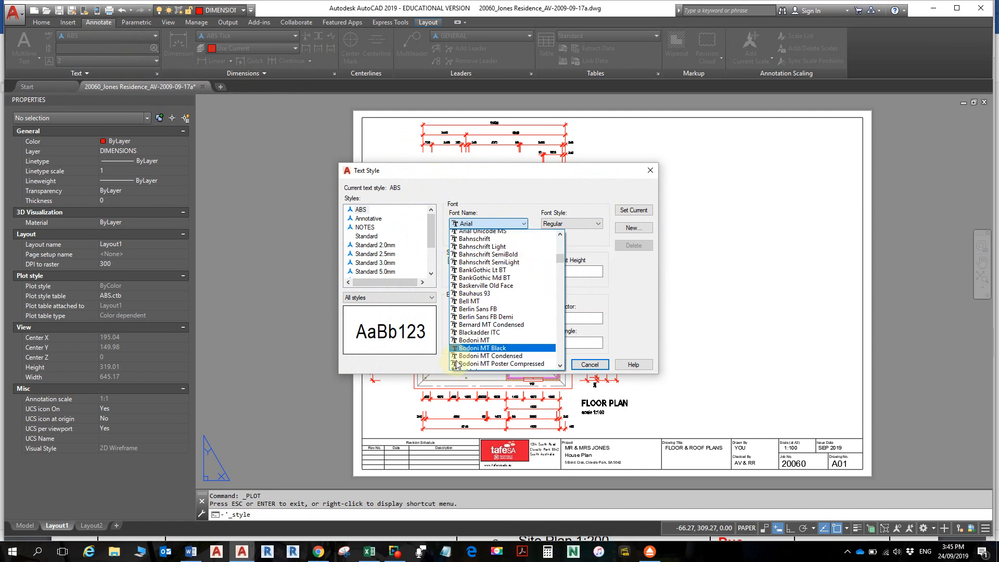
scroll(462, 352, down, 4)
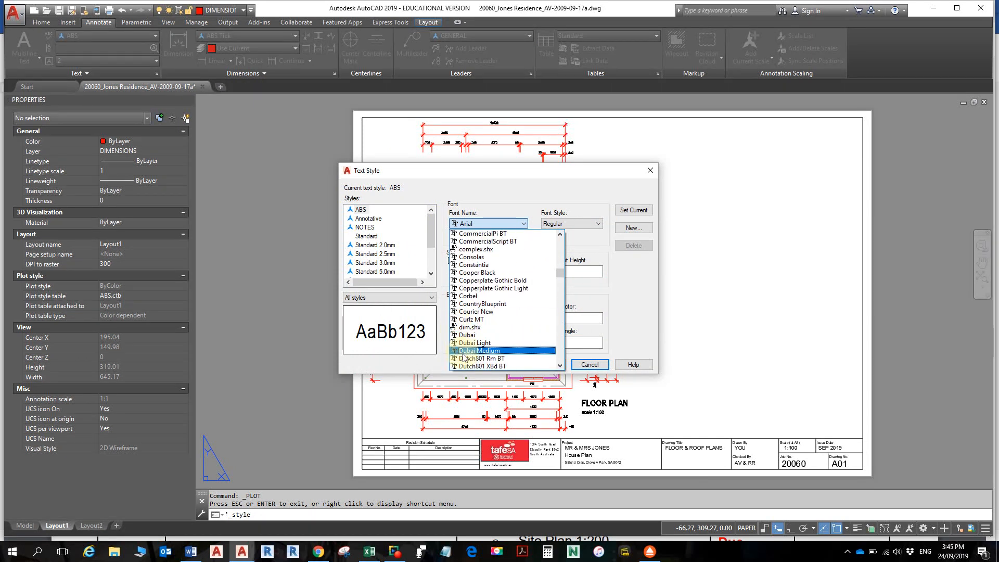
scroll(463, 351, down, 3)
scroll(463, 358, down, 3)
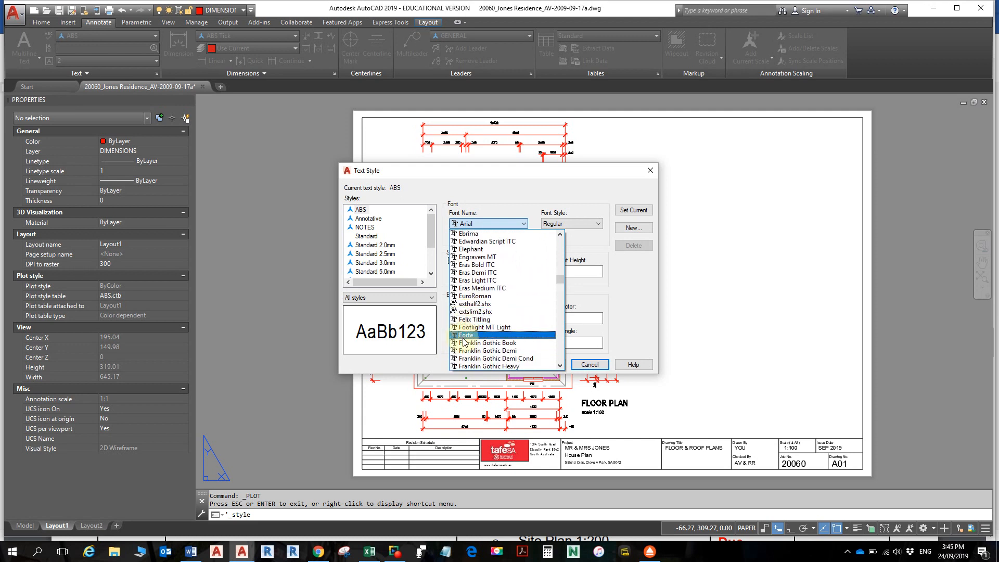
scroll(465, 338, down, 2)
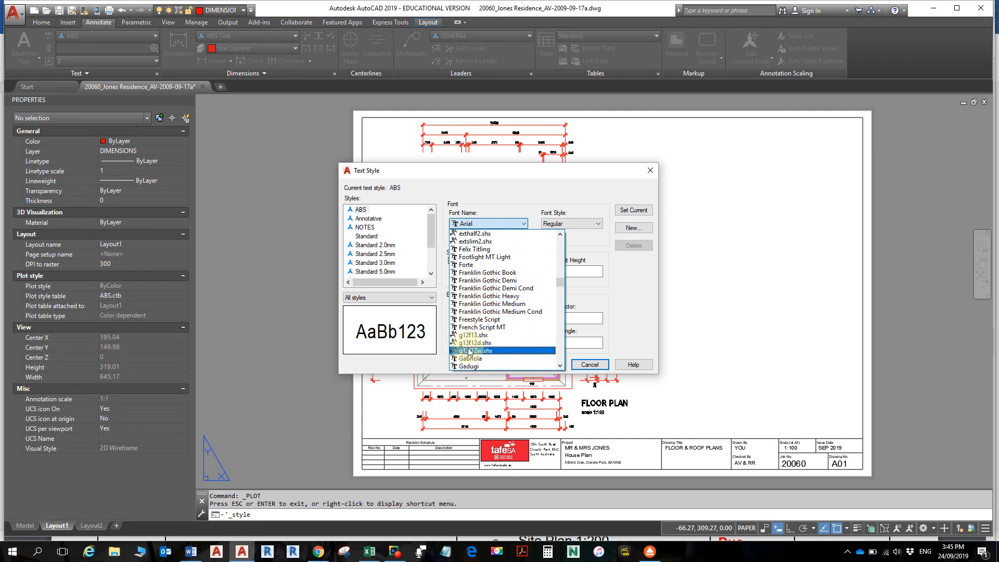
scroll(471, 357, down, 1)
scroll(471, 354, down, 15)
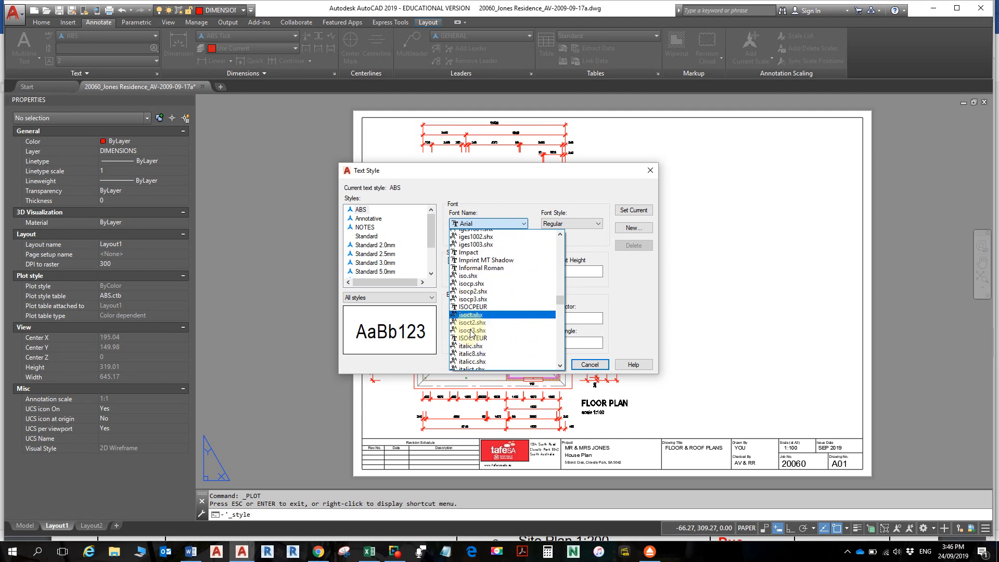
scroll(470, 331, down, 12)
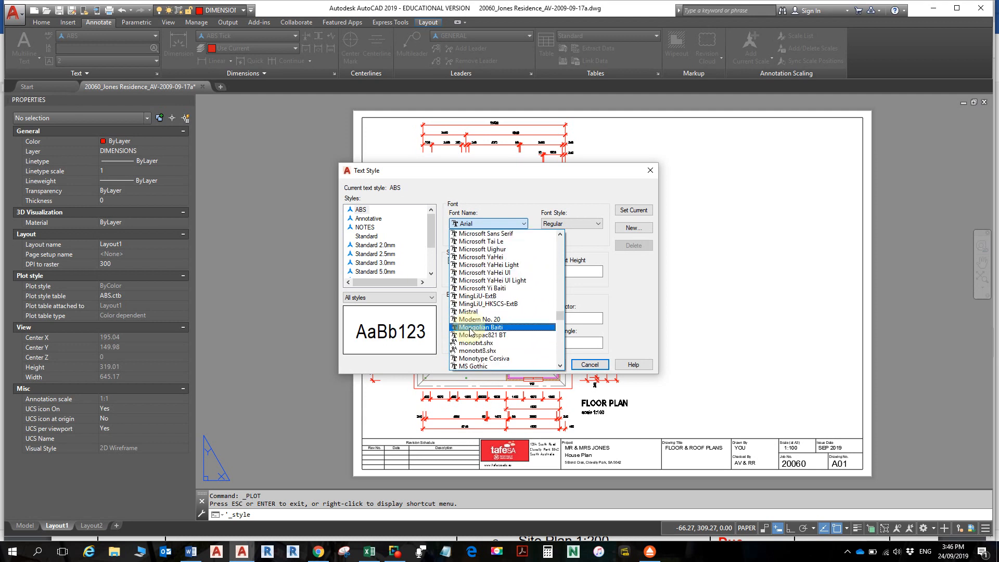
scroll(473, 336, down, 13)
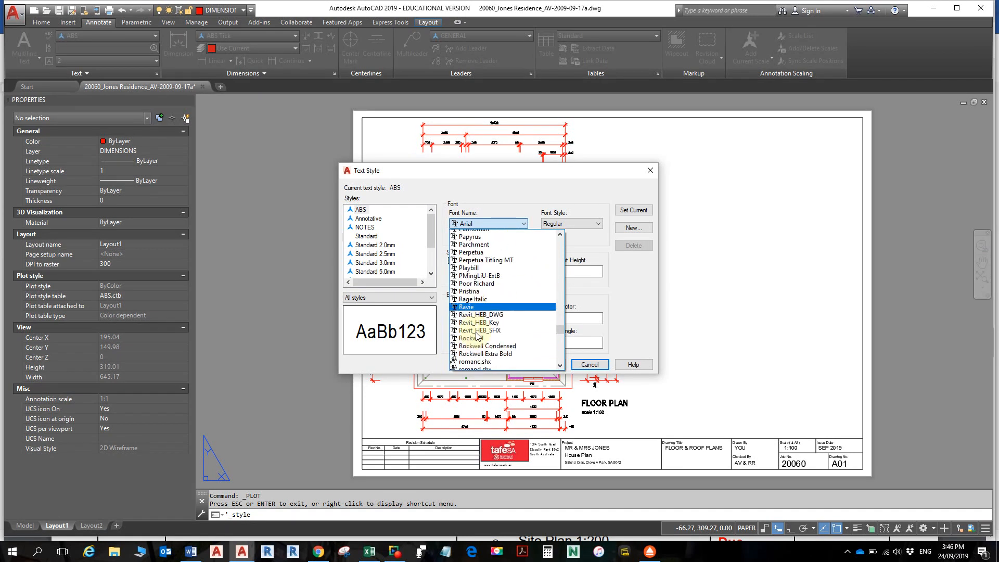
scroll(476, 336, down, 12)
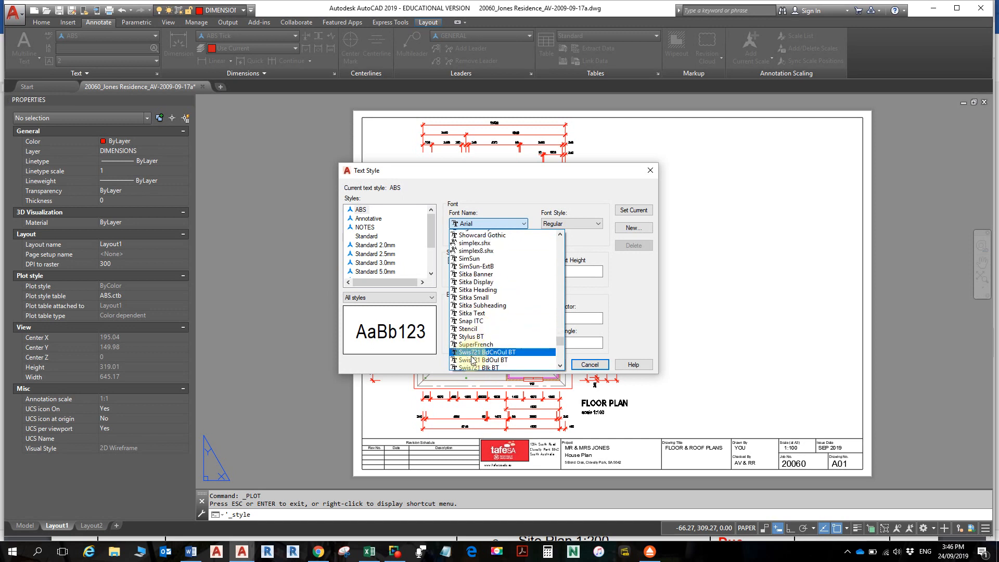
scroll(471, 354, down, 10)
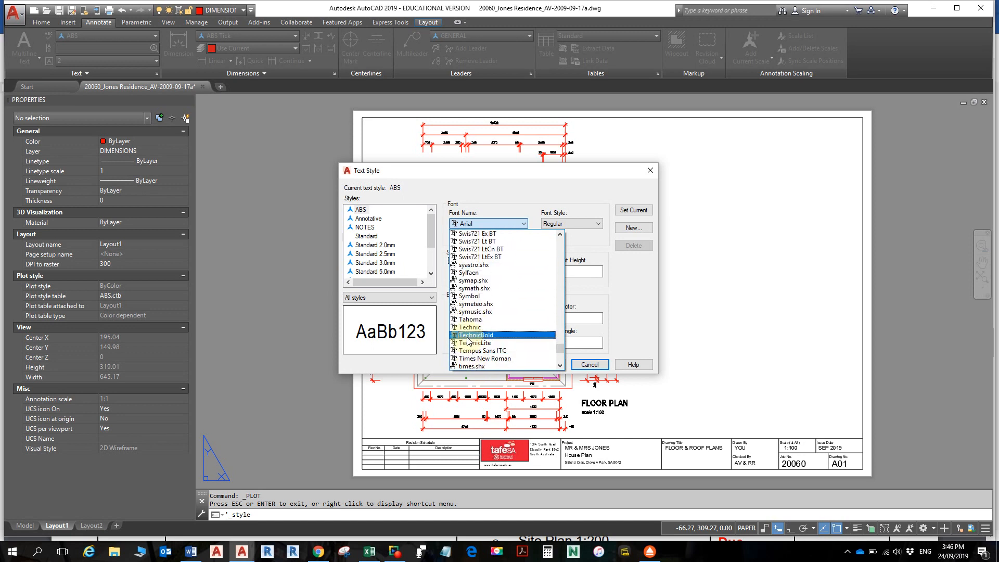
scroll(471, 346, down, 3)
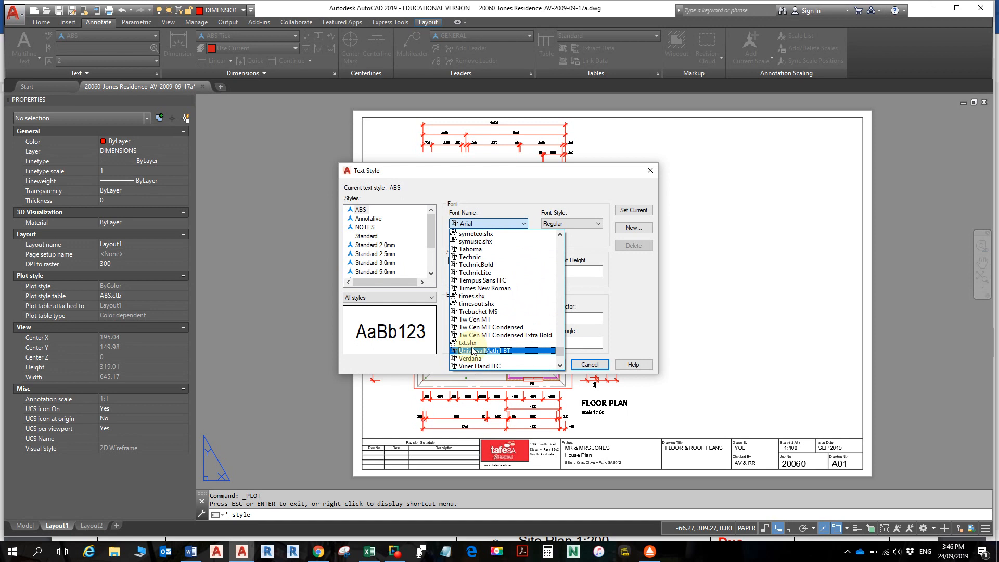
click(471, 343)
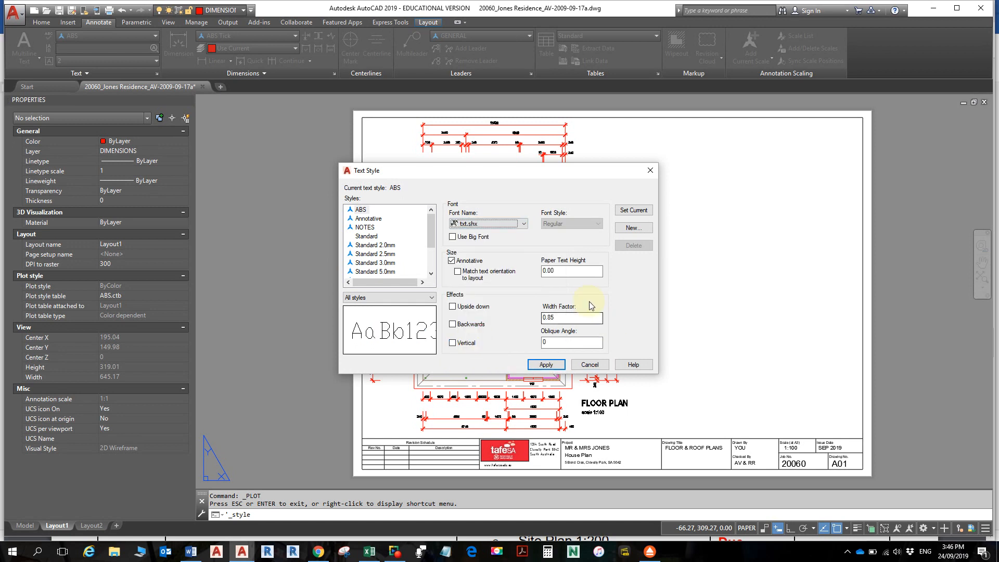
click(546, 365)
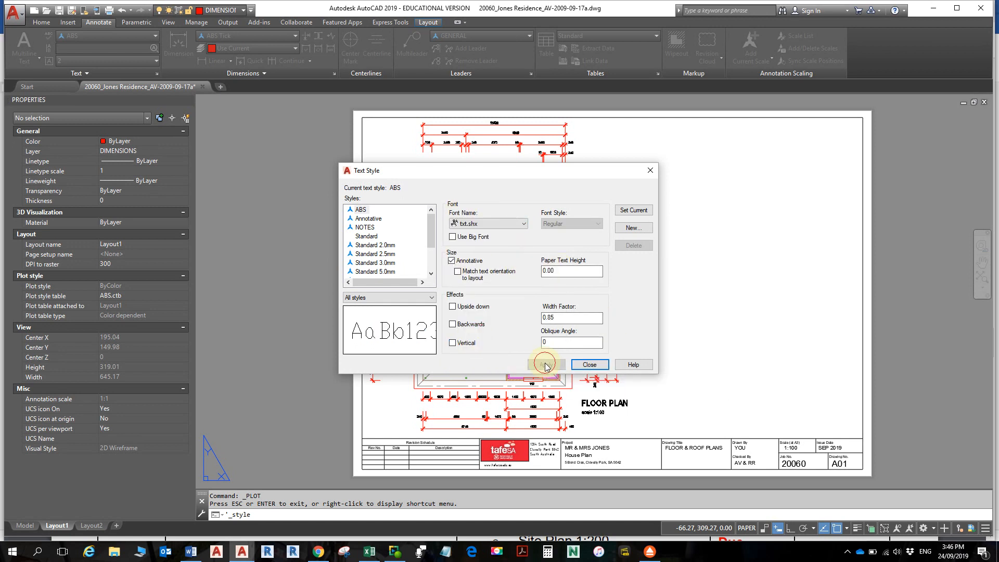
click(591, 364)
- Inspect the floor plan labels around the open shelving note, preview the single Layout1 sheet as plotted, and cancel the plot
scroll(529, 299, up, 6)
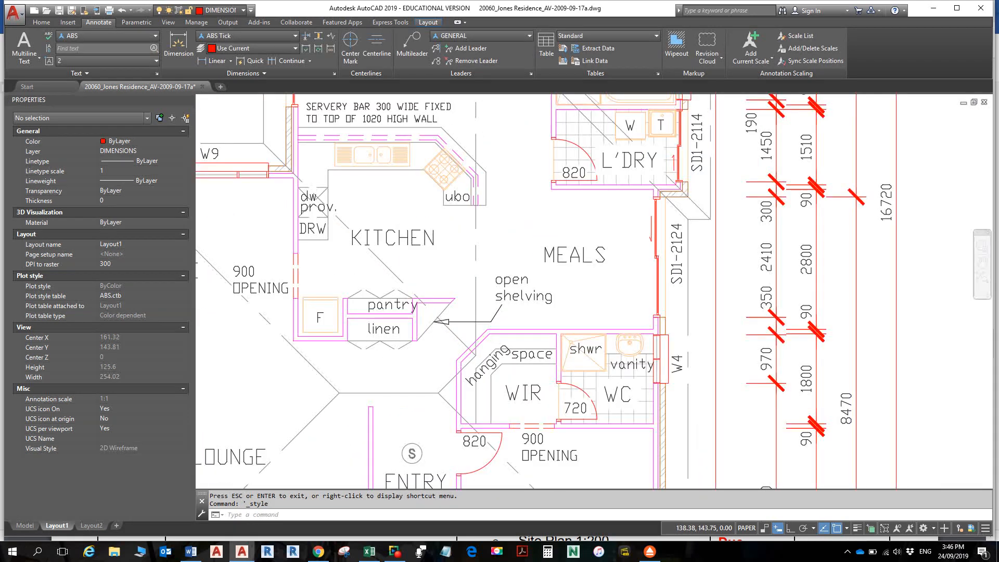
scroll(546, 305, up, 10)
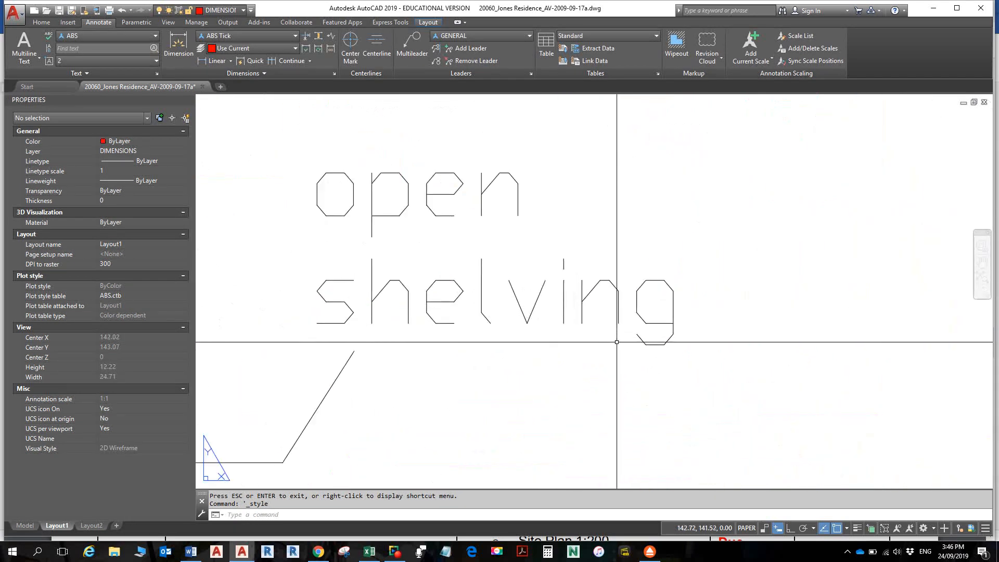
scroll(603, 337, down, 12)
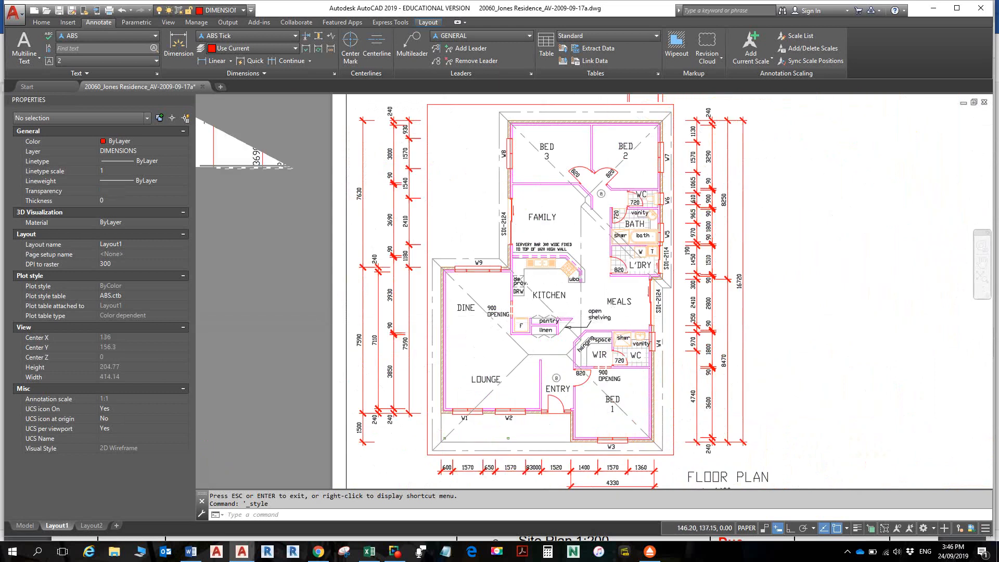
scroll(680, 330, up, 5)
scroll(681, 325, down, 2)
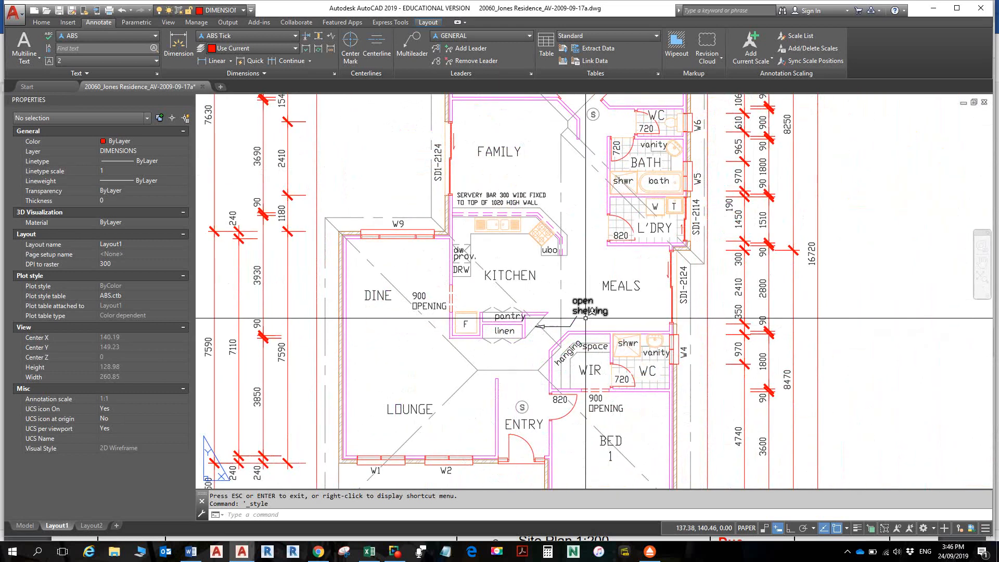
key(ctrl+p)
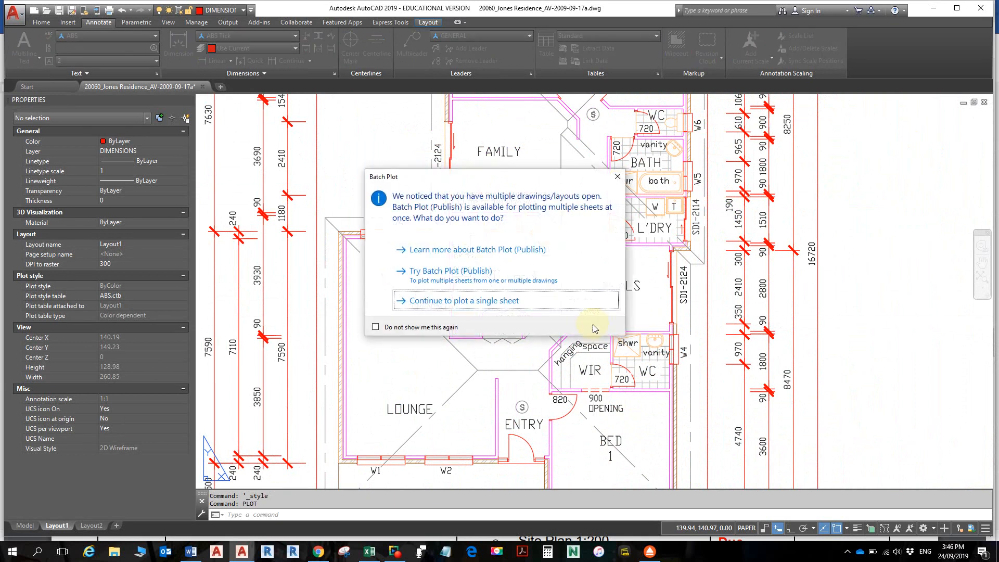
click(475, 299)
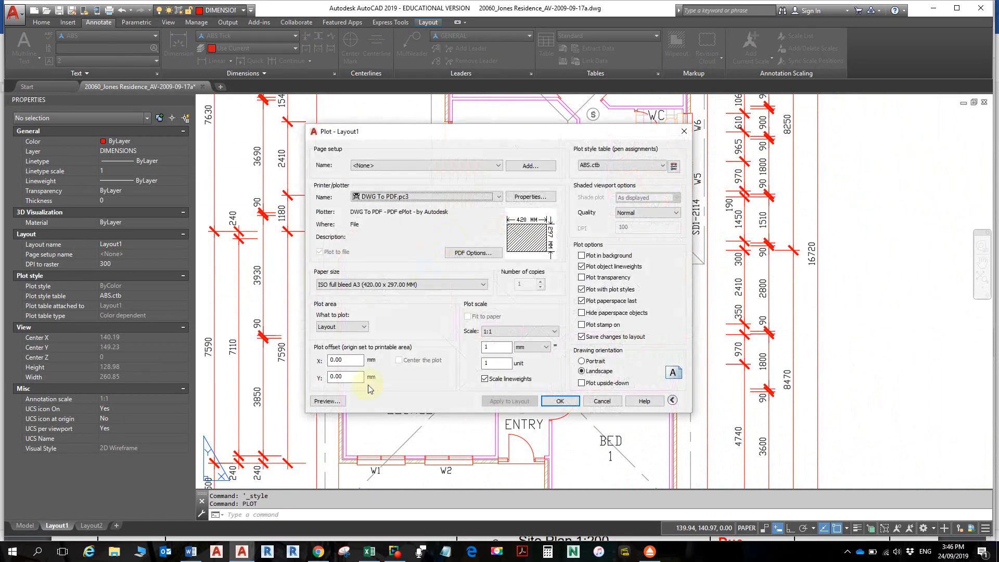
click(329, 409)
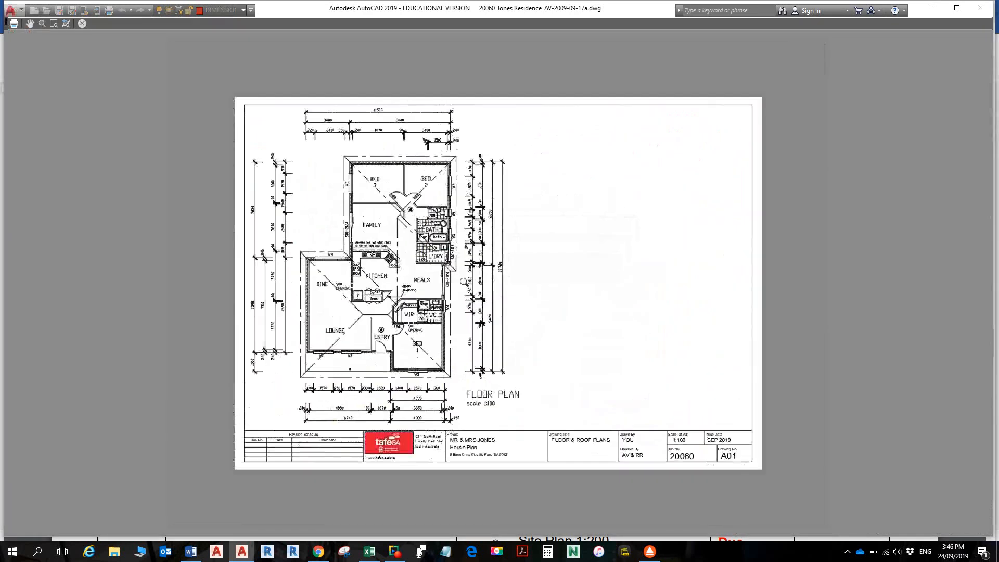
scroll(410, 275, up, 5)
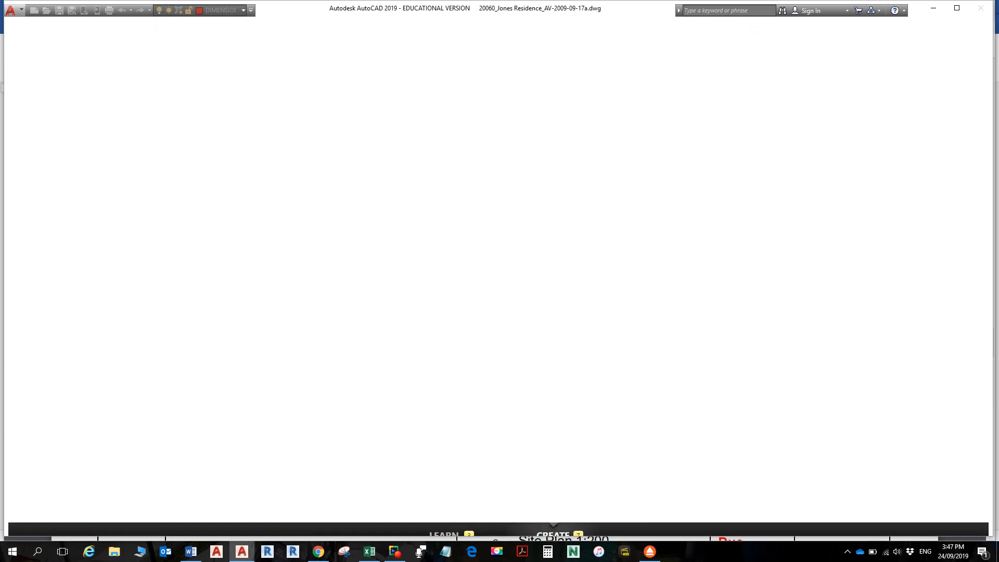
key(ctrl+p)
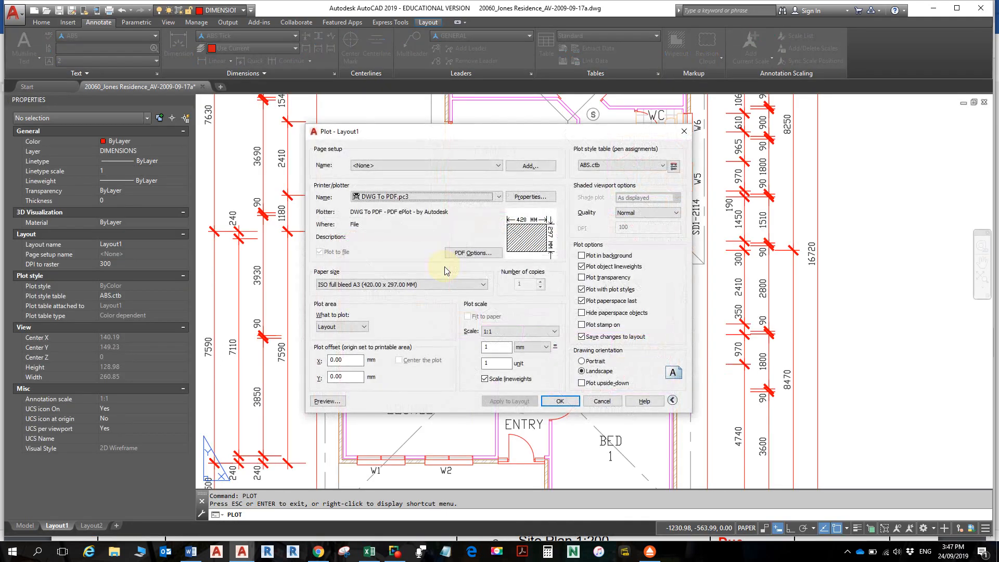
key(Escape)
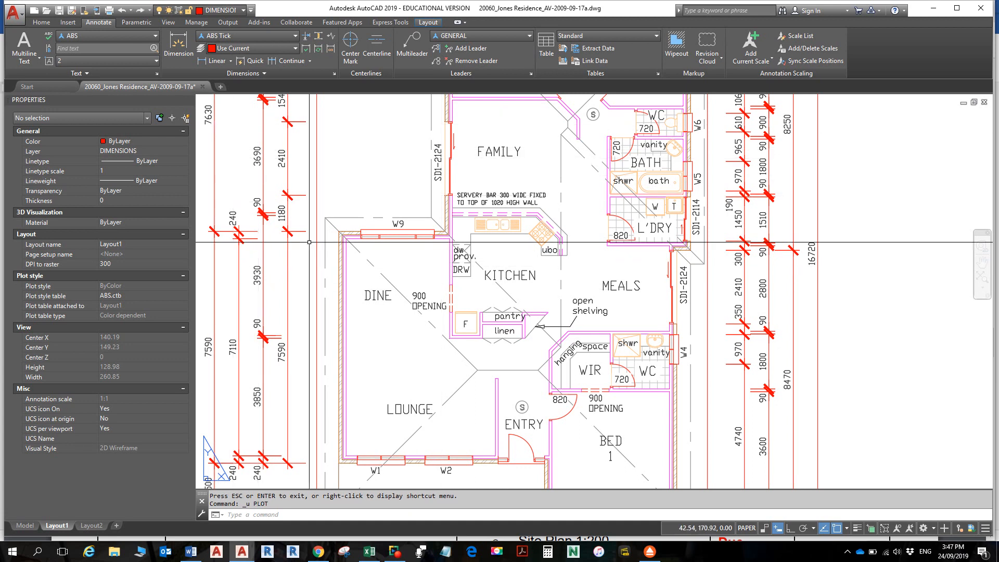
- Undo the font change made to the ABS text style
key(Escape)
key(Escape)
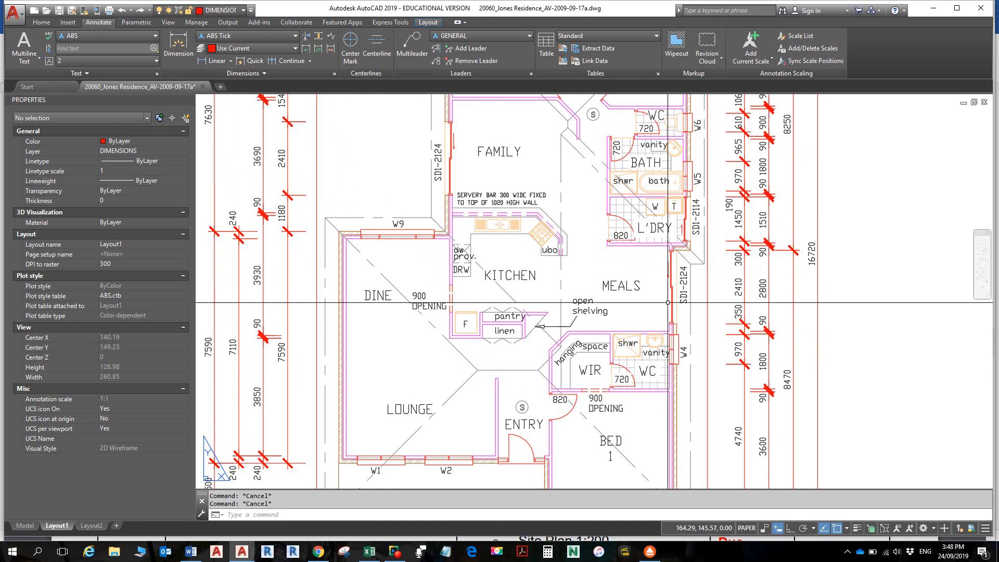
key(ctrl+z)
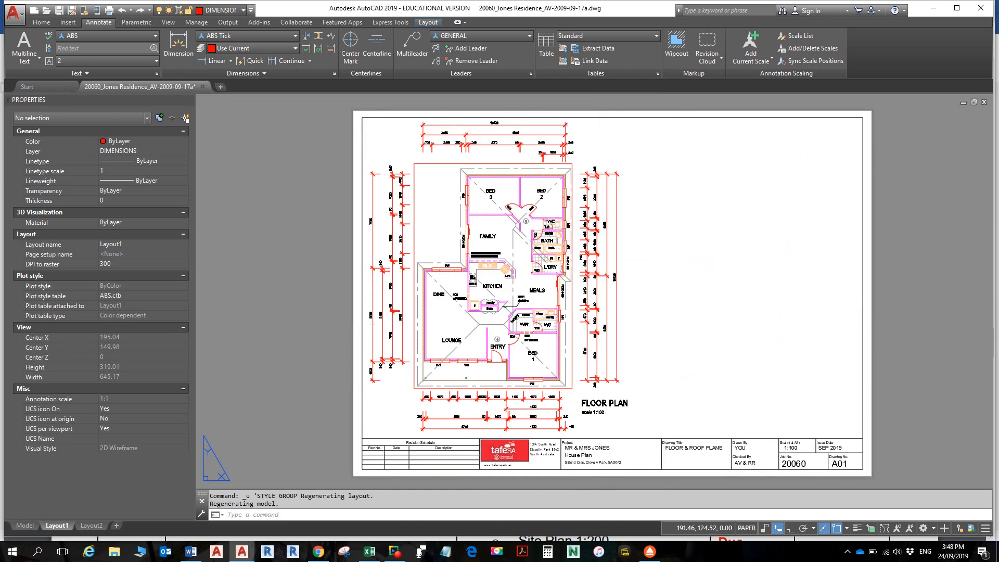
- Undo the property, leader and grip edits to the open shelving note, back to the plain label beside the pantry and linen cupboards
key(ctrl+z)
key(ctrl+z)
key(ctrl+z)
key(ctrl+z)
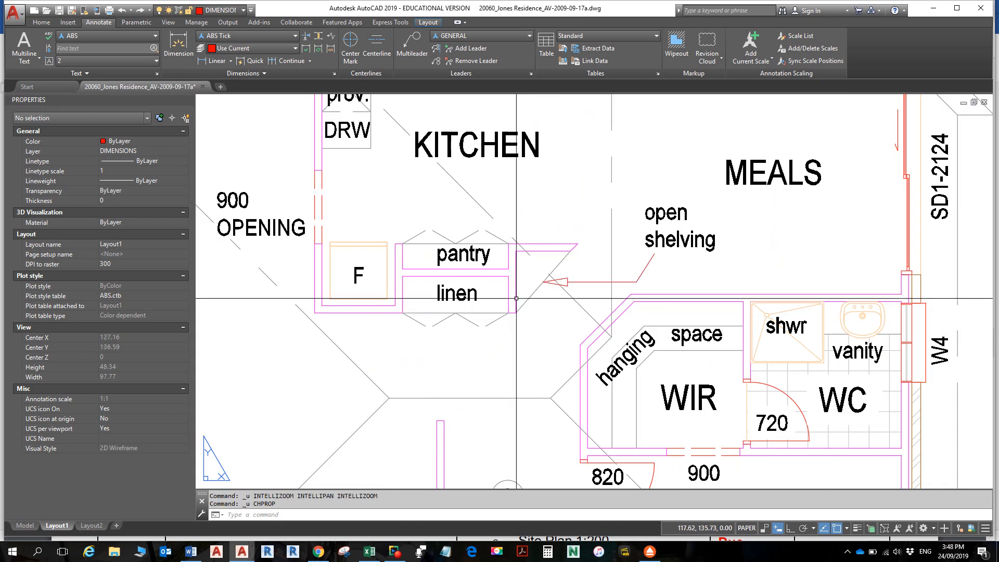
key(ctrl+z)
key(ctrl+z)
key(ctrl+z)
key(ctrl+z)
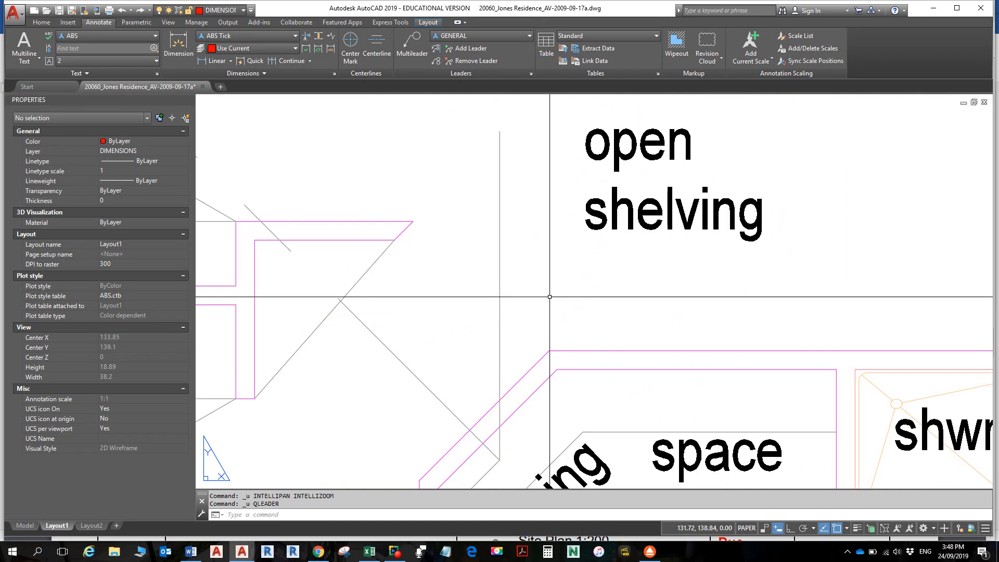
key(ctrl+z)
key(ctrl+z)
key(ctrl+z)
key(ctrl+z)
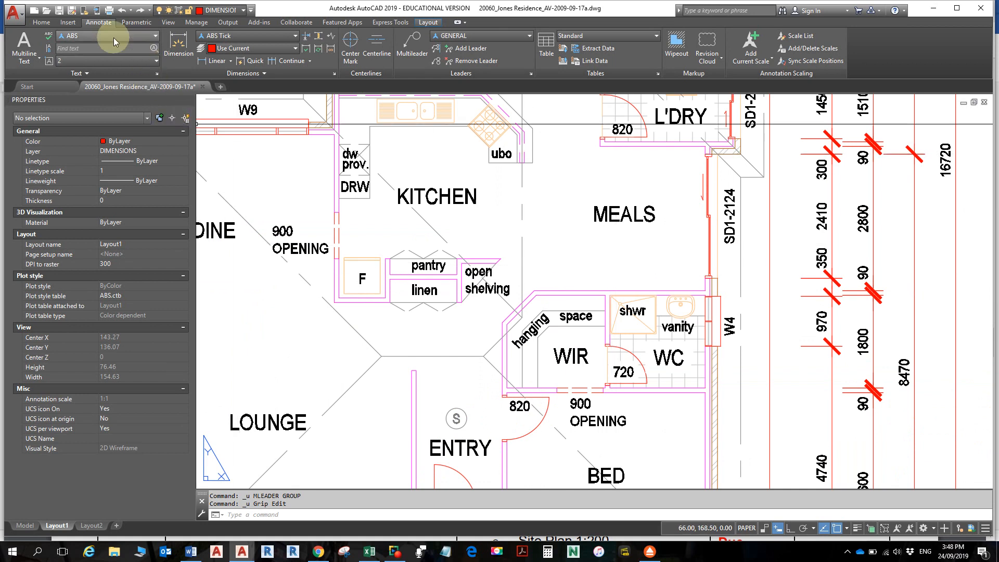
- Open the text style settings and compare the annotative option and paper text height of the ABS and Standard 2.0mm styles
click(154, 38)
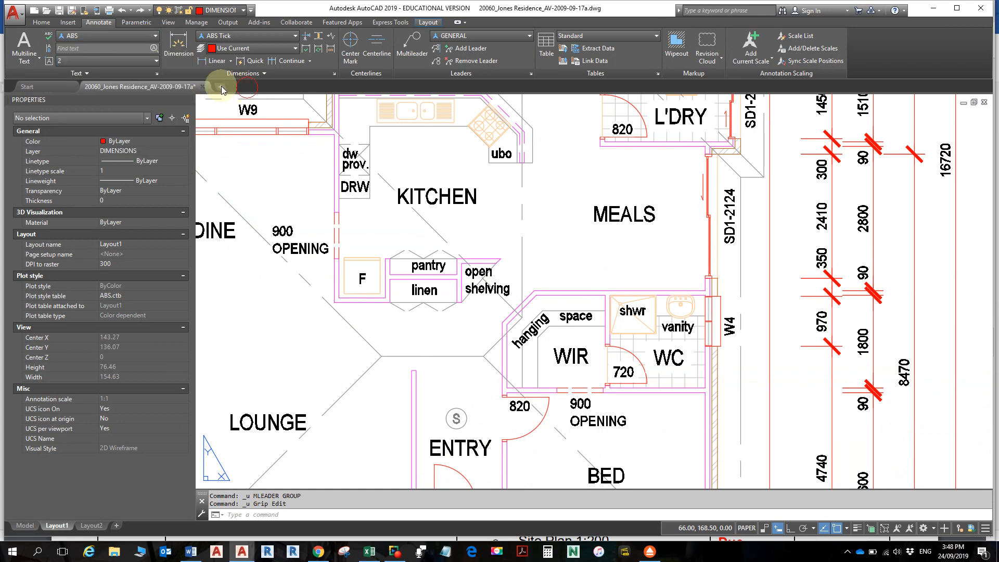
click(157, 74)
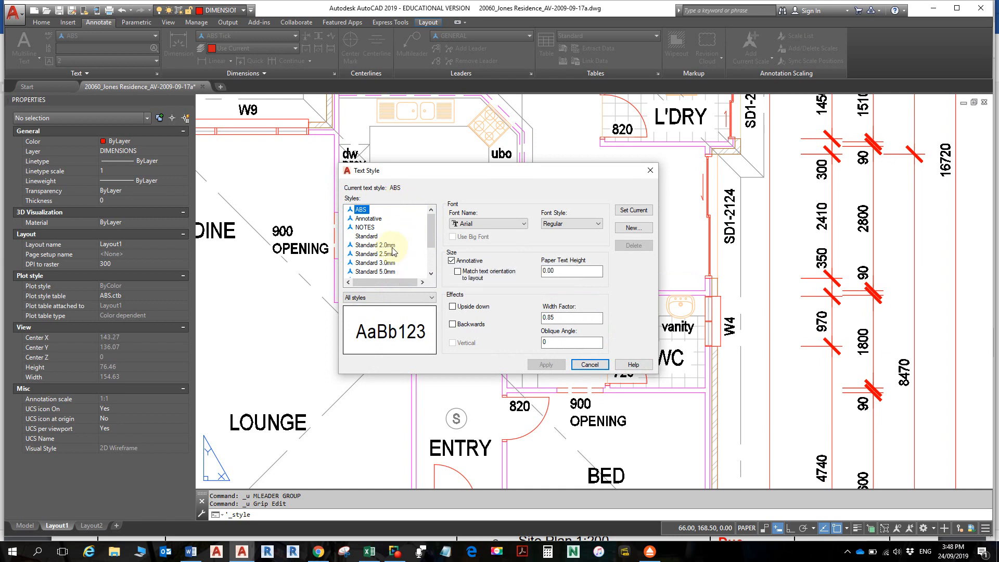
click(451, 261)
double_click(552, 270)
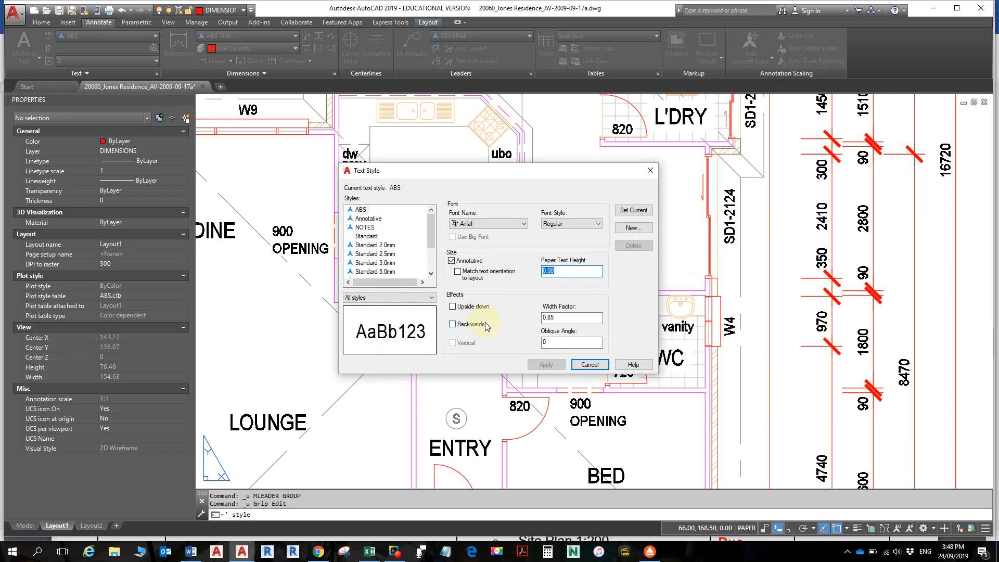
click(376, 245)
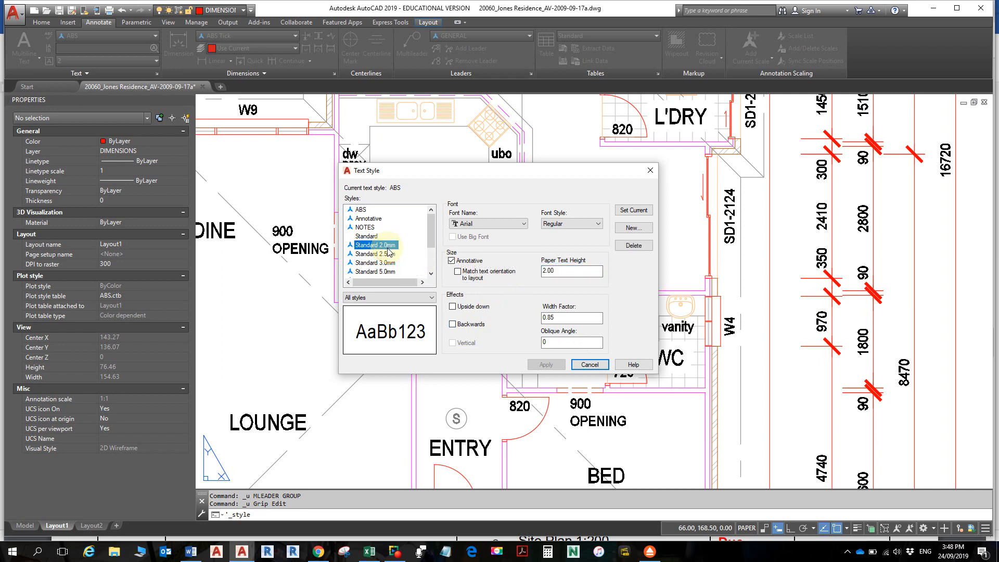
- Compare the paper text heights of the ABS, Standard 2.0mm, Standard 2.5mm and Standard 3.0mm text styles without changing them
double_click(545, 271)
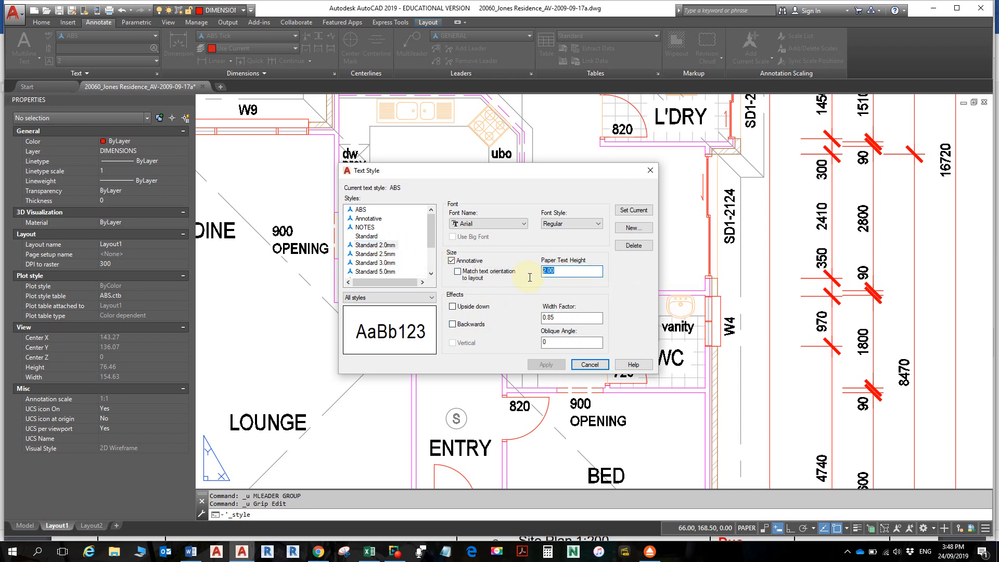
click(376, 254)
double_click(549, 271)
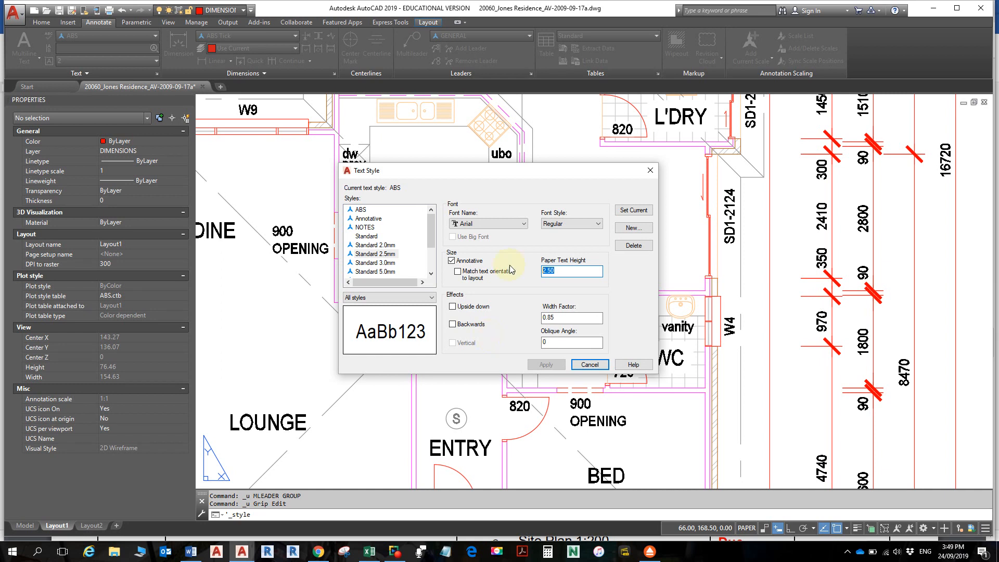
click(361, 210)
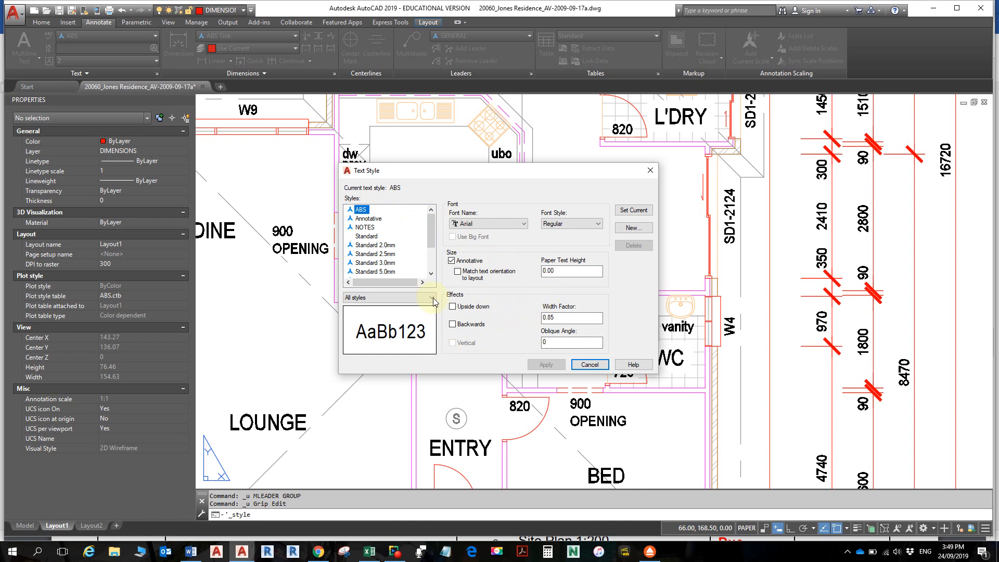
click(375, 246)
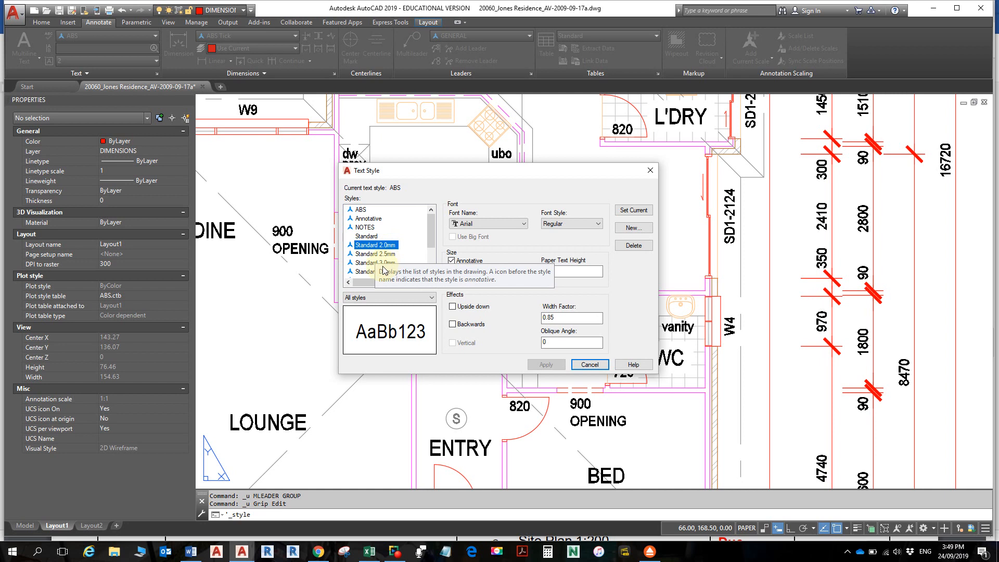
click(385, 263)
scroll(372, 277, down, 1)
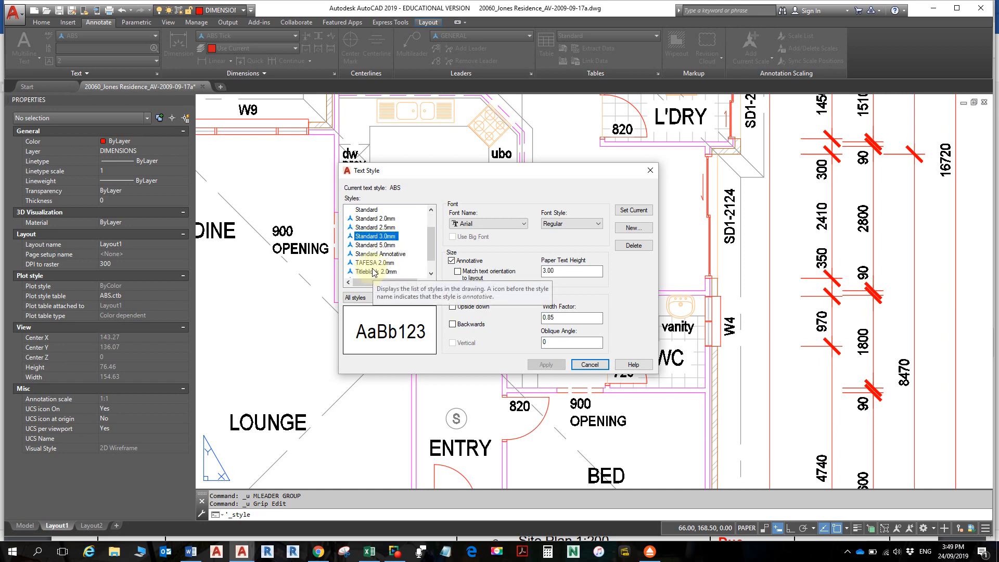
click(374, 220)
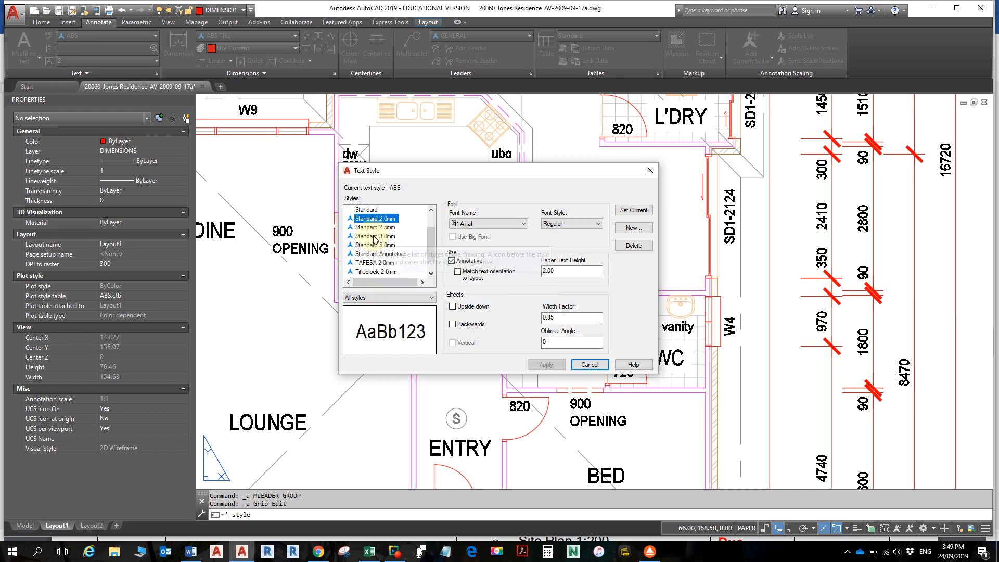
click(373, 236)
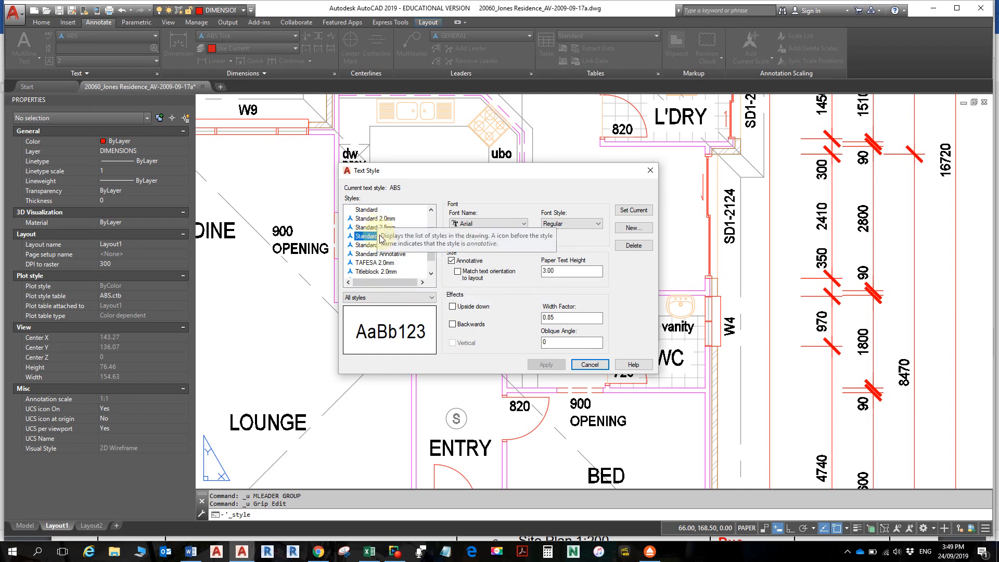
scroll(389, 244, up, 1)
click(361, 209)
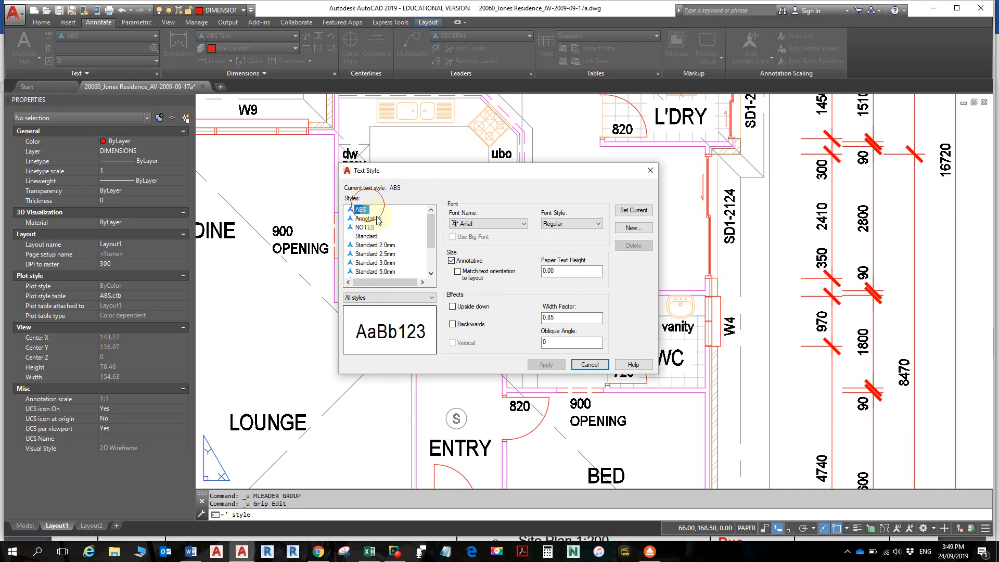
click(589, 365)
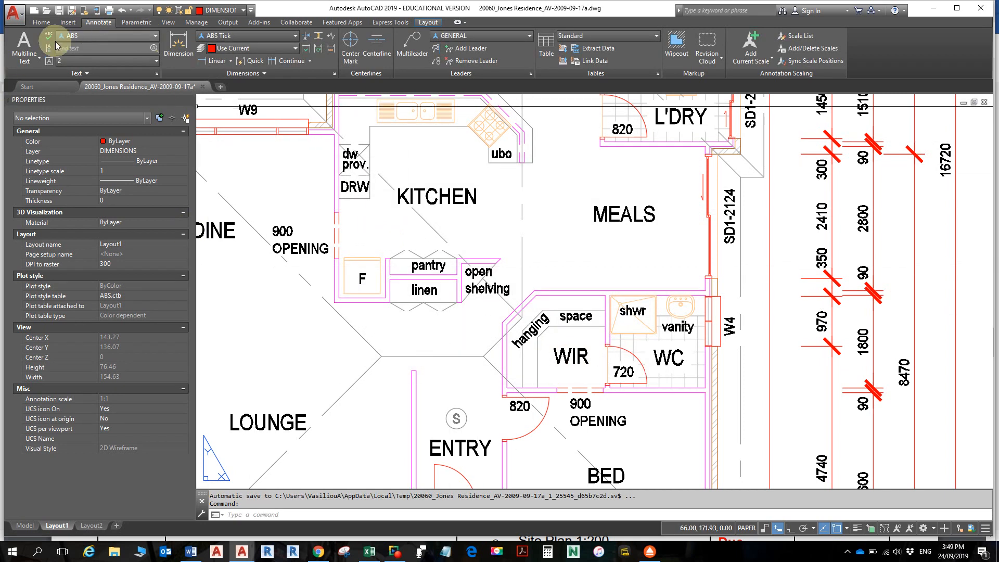
- Place the single-line text "asdadas" below the MEALS label with a paper height of 3 and a rotation of 0
click(32, 61)
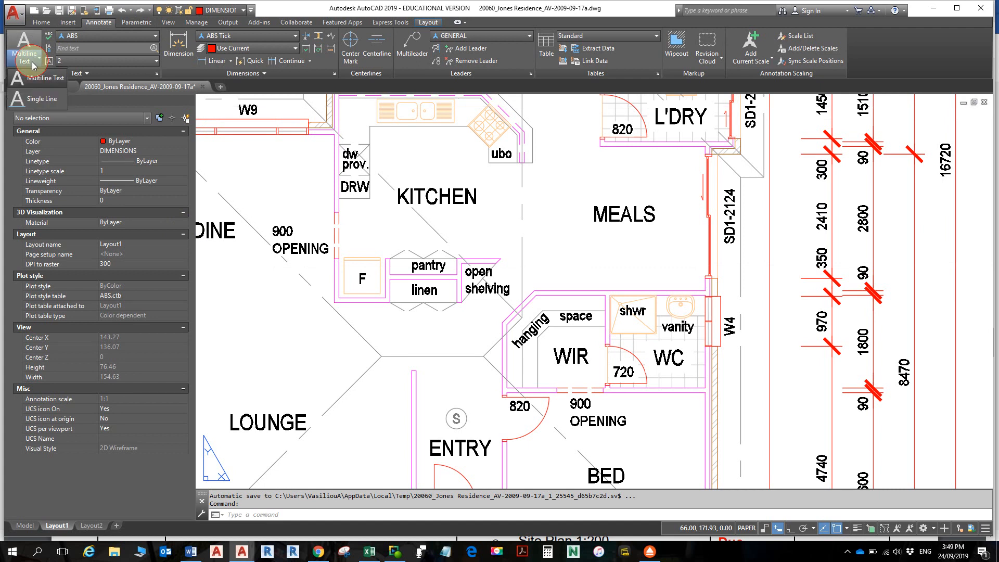
click(42, 98)
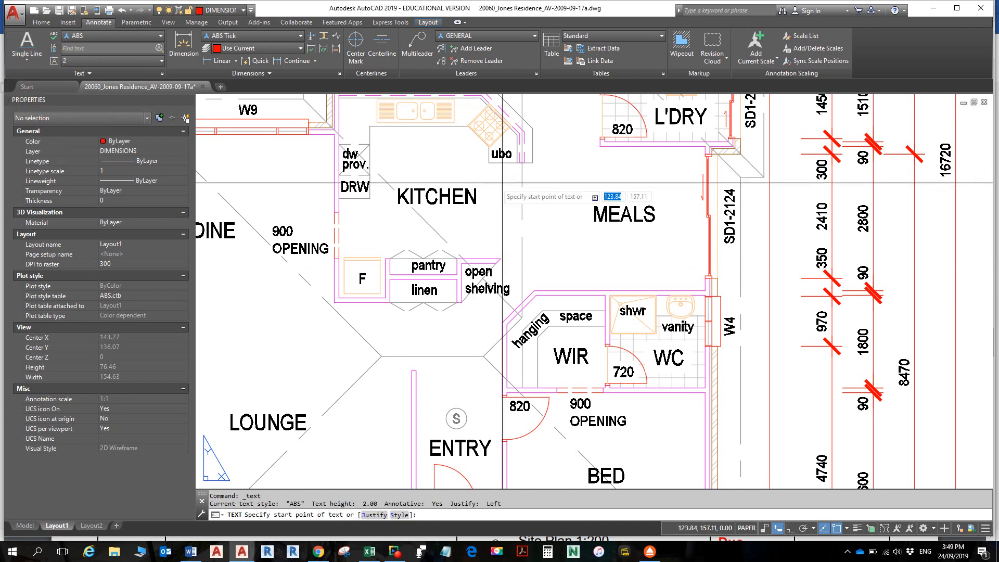
click(532, 252)
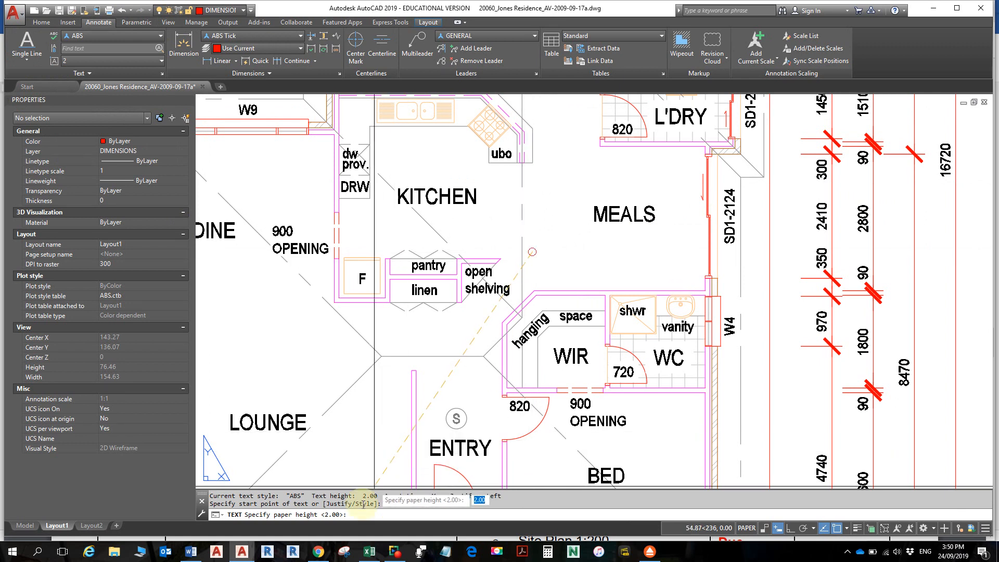
click(349, 515)
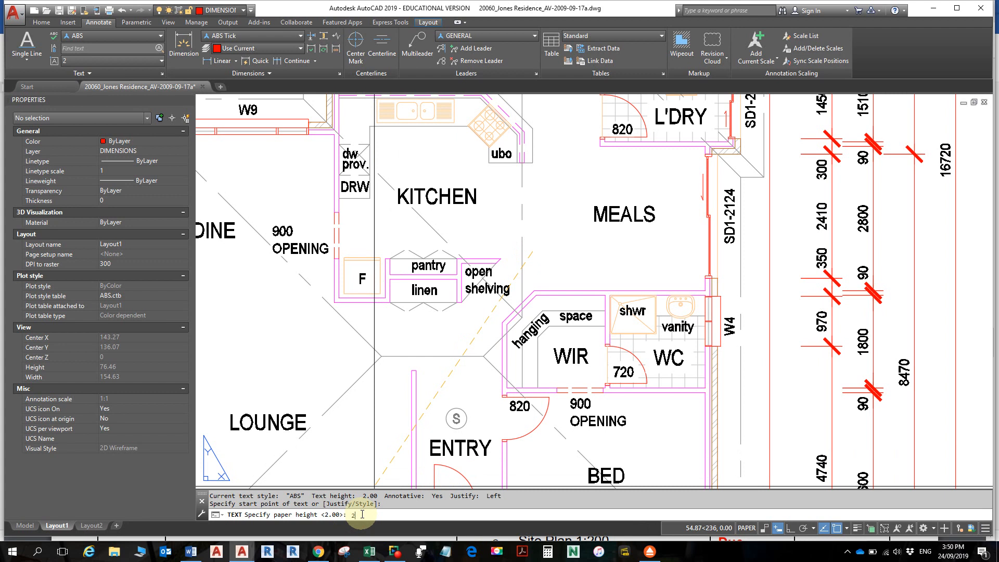
key(BackSpace)
text(3)
key(Return)
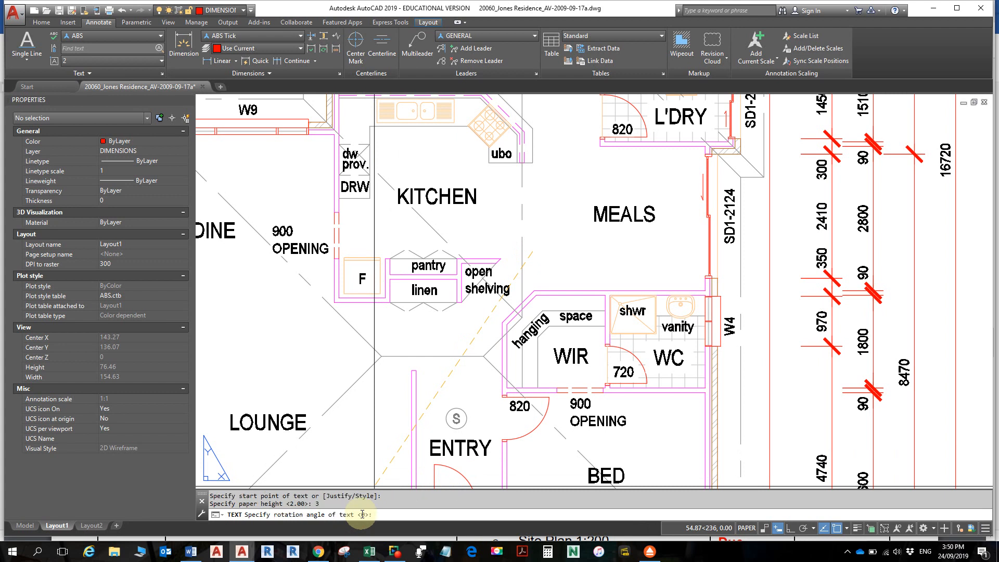
key(Return)
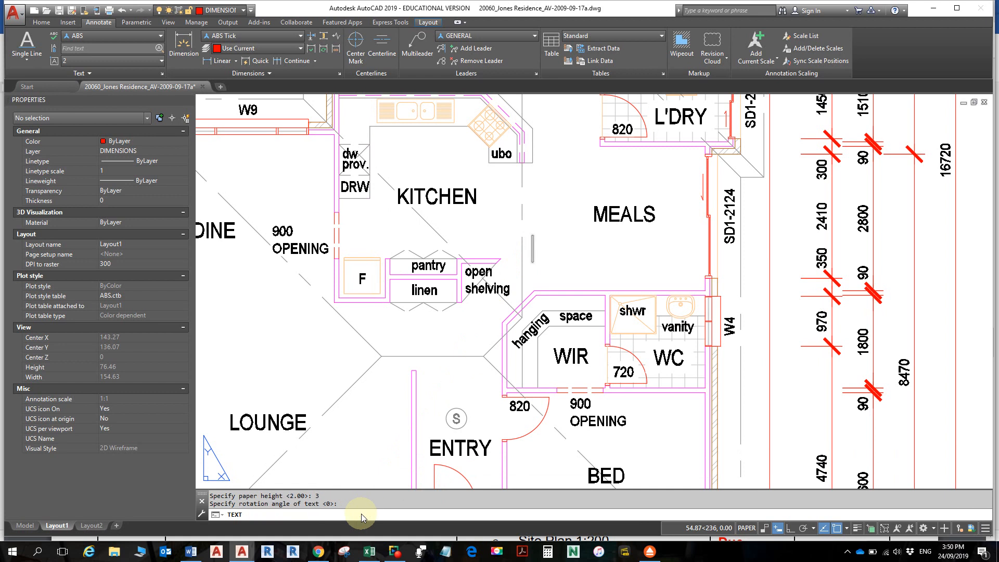
text(asdadas)
key(Return)
key(Return)
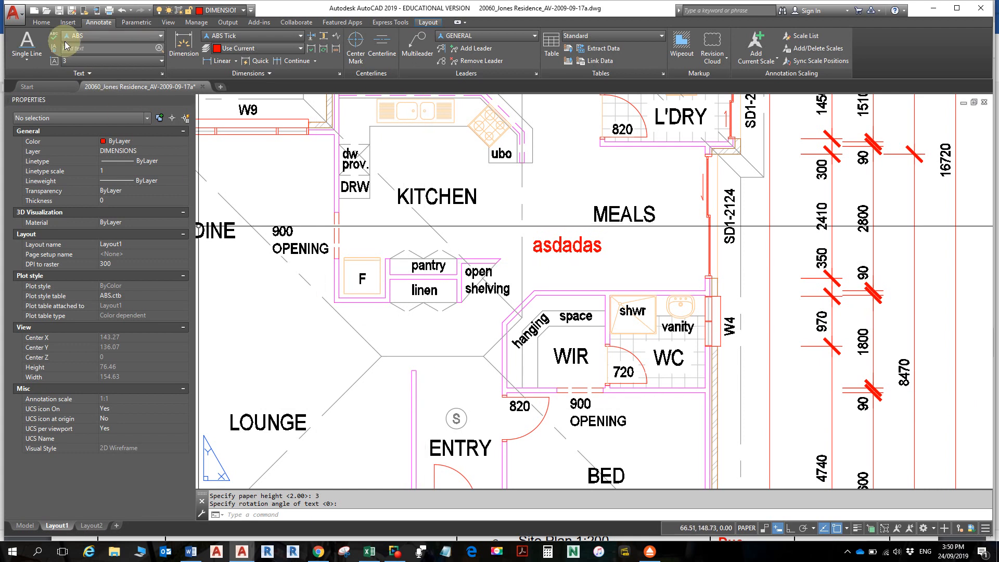
- Start a multiline text with the Standard 5.0mm style and define its text box just above the MEALS label
click(26, 60)
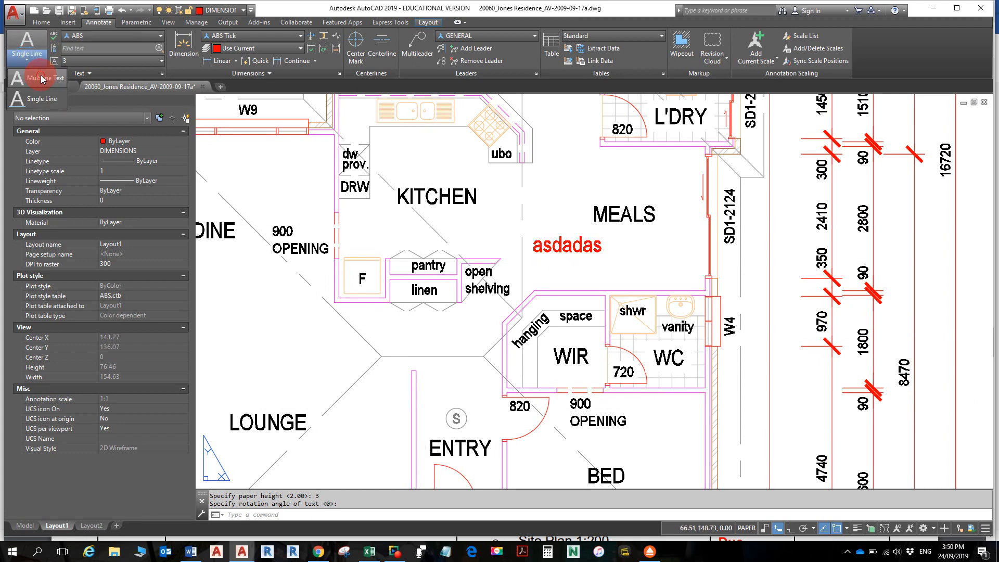
click(42, 77)
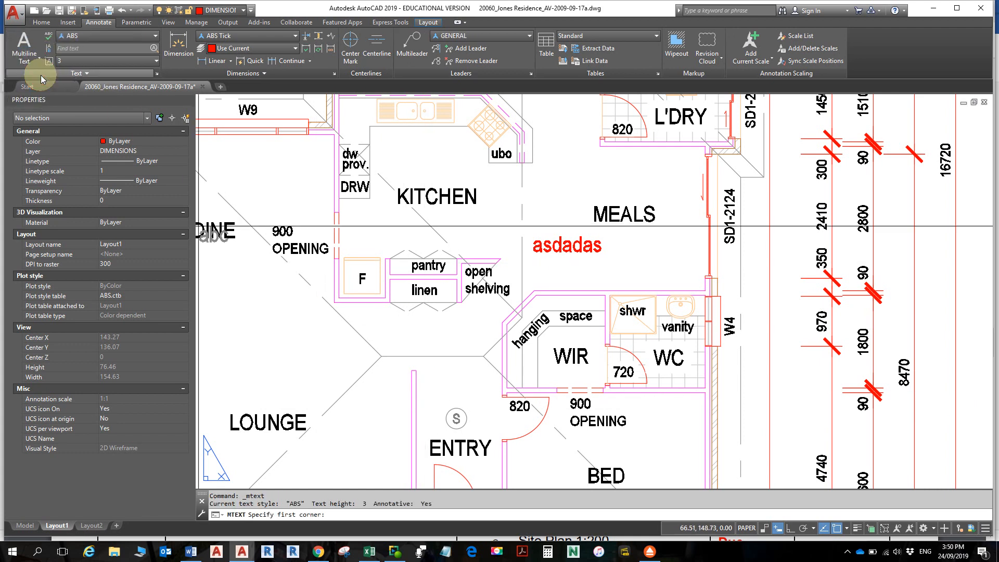
click(156, 35)
click(116, 134)
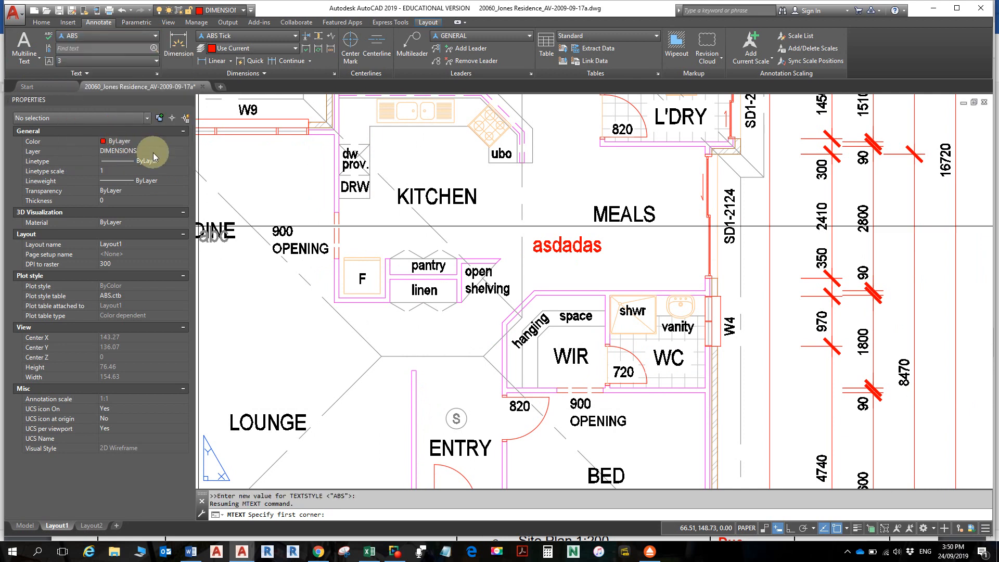
click(155, 35)
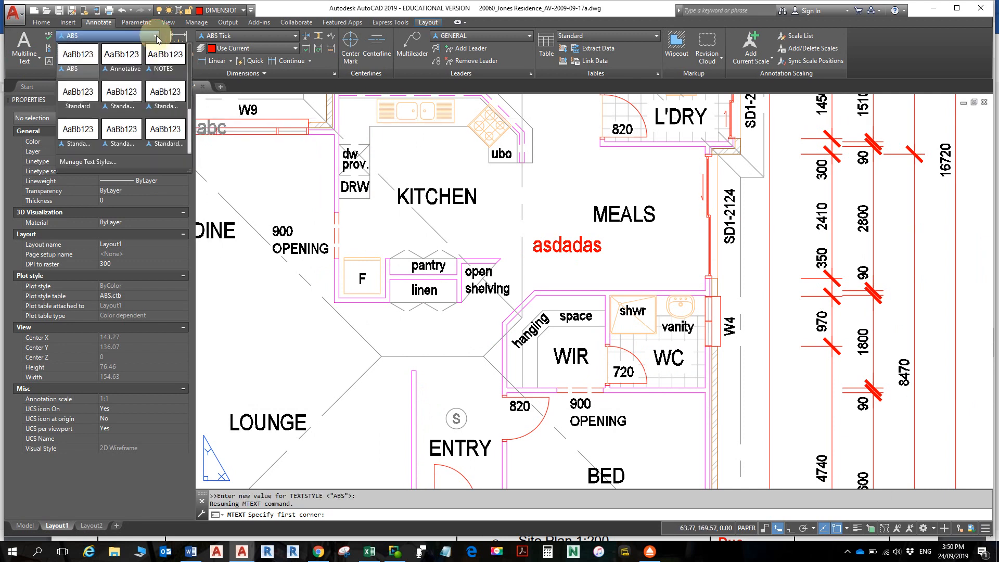
click(123, 93)
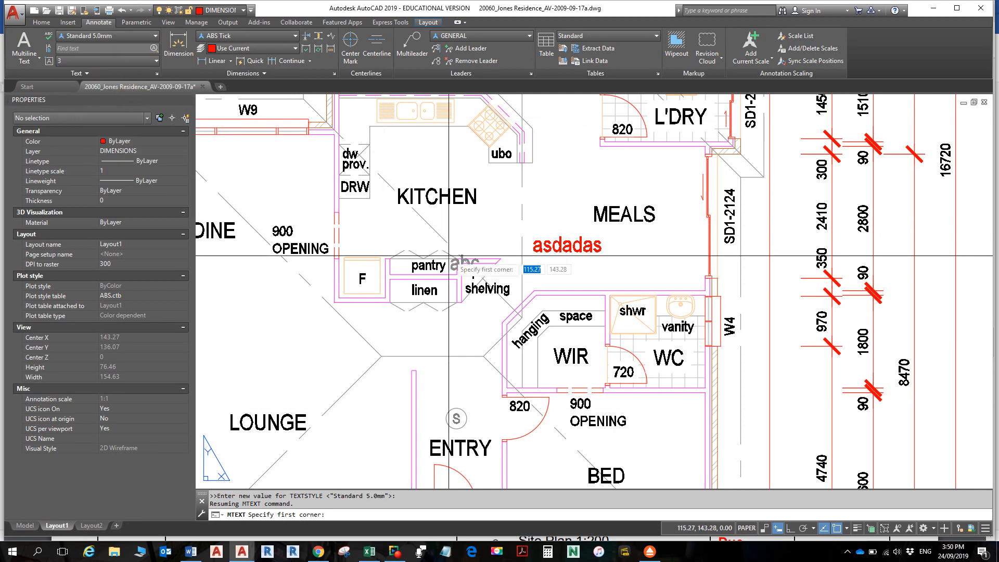
click(534, 201)
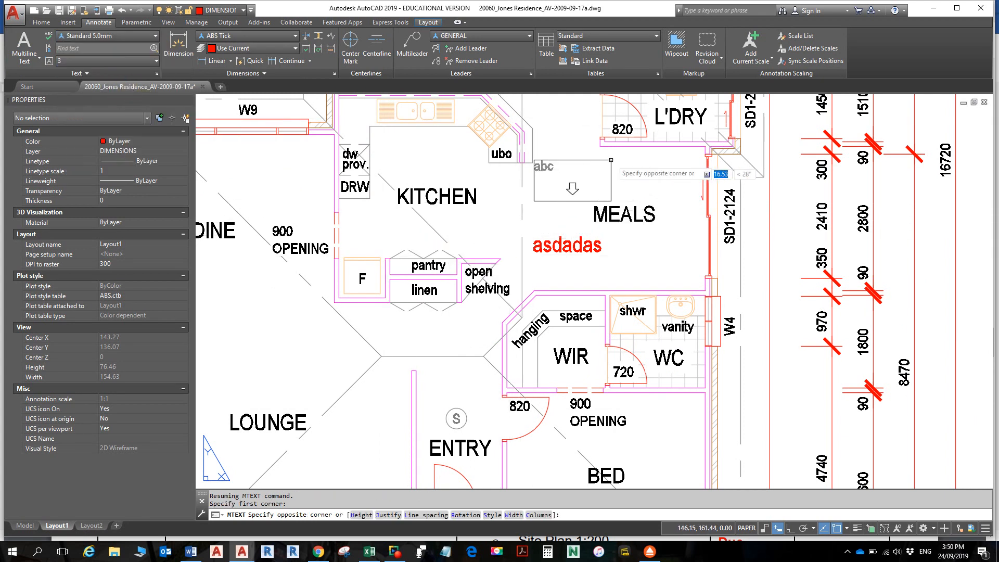
click(633, 180)
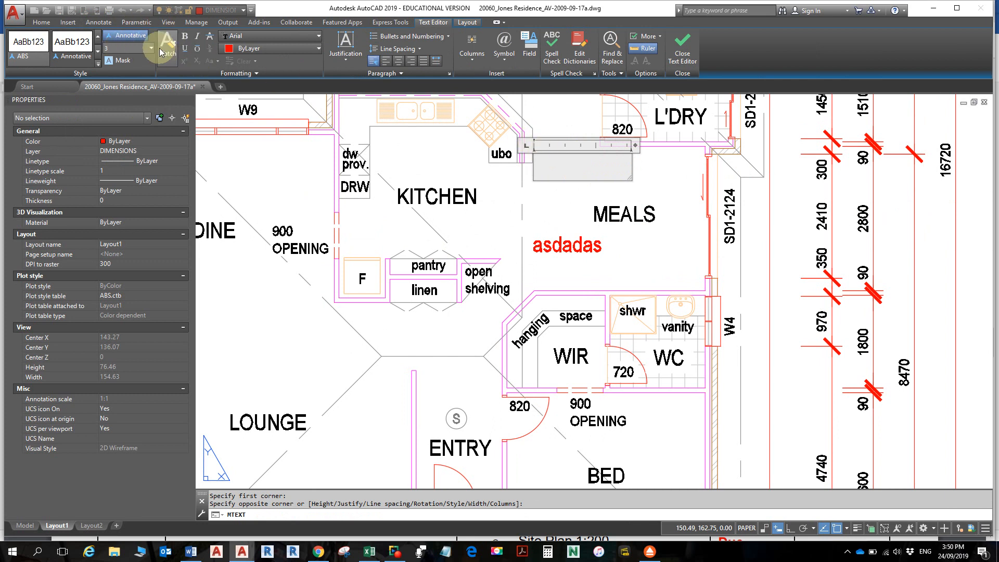
- Set the text height to 5 and write "asdasdasdas" as the first line of the multiline text
click(142, 43)
text(5)
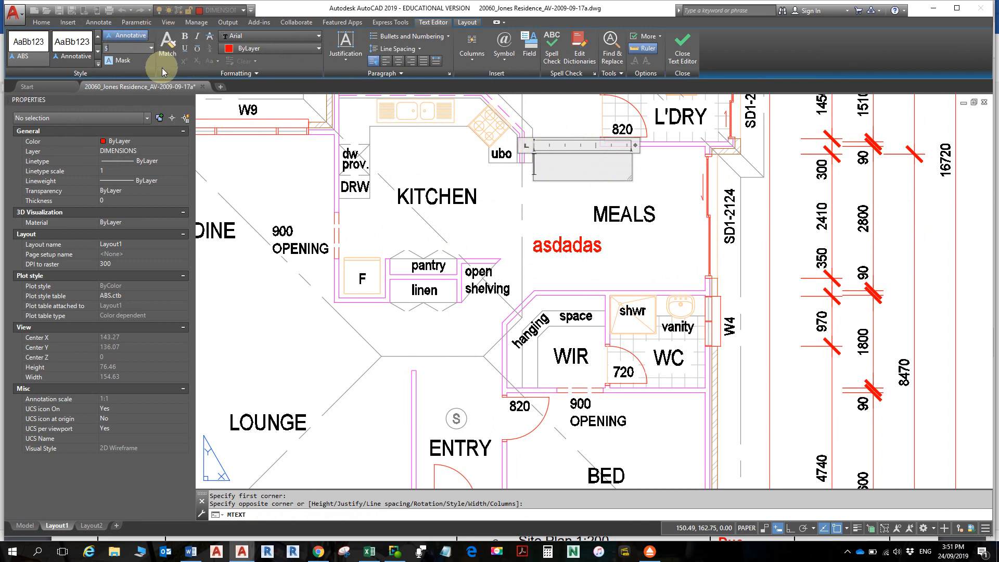
key(Return)
text(asdasdasdasdas)
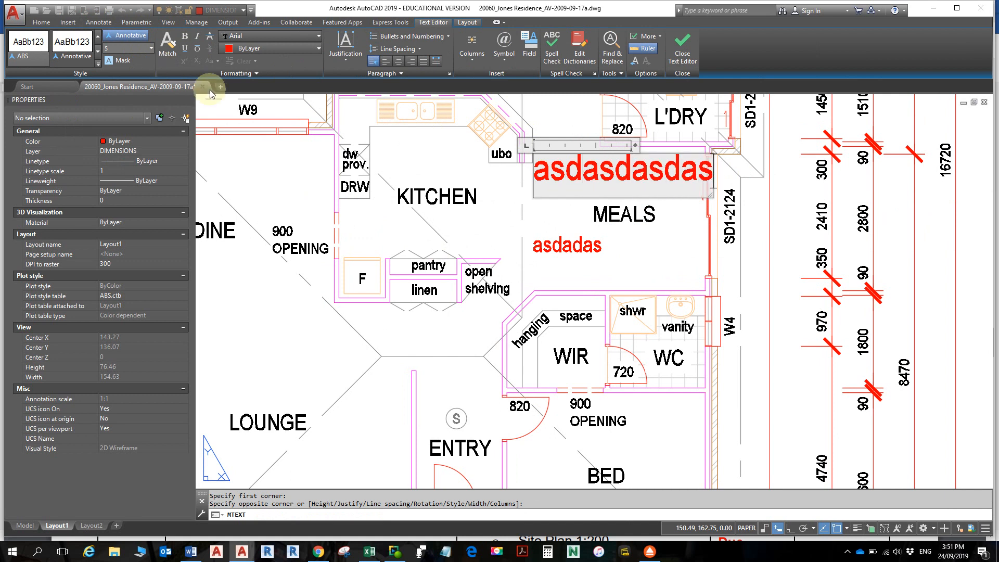
key(Return)
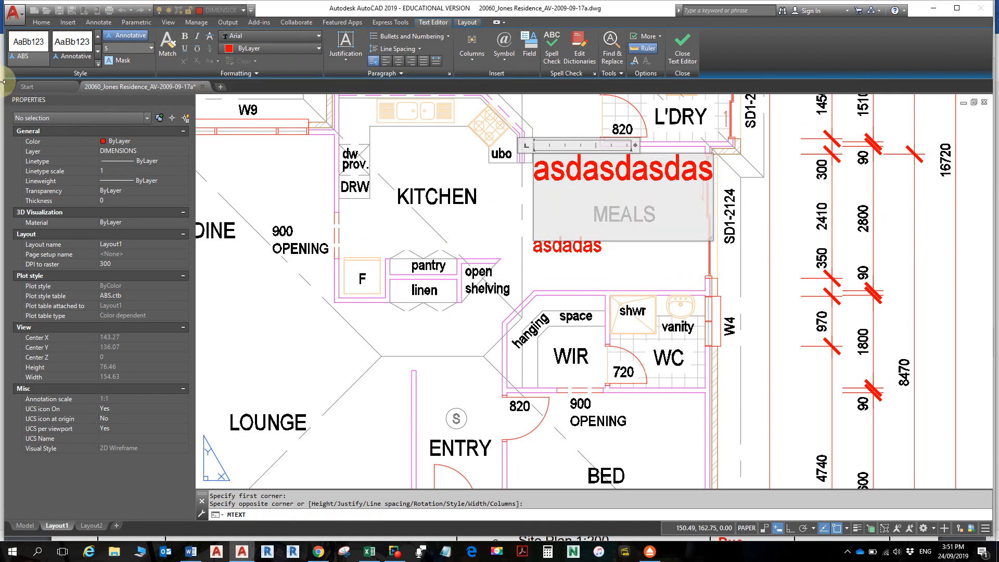
- Add a second line "dsadadasdasdasd" with a text height of 2 and finish the multiline text
double_click(139, 49)
text(2)
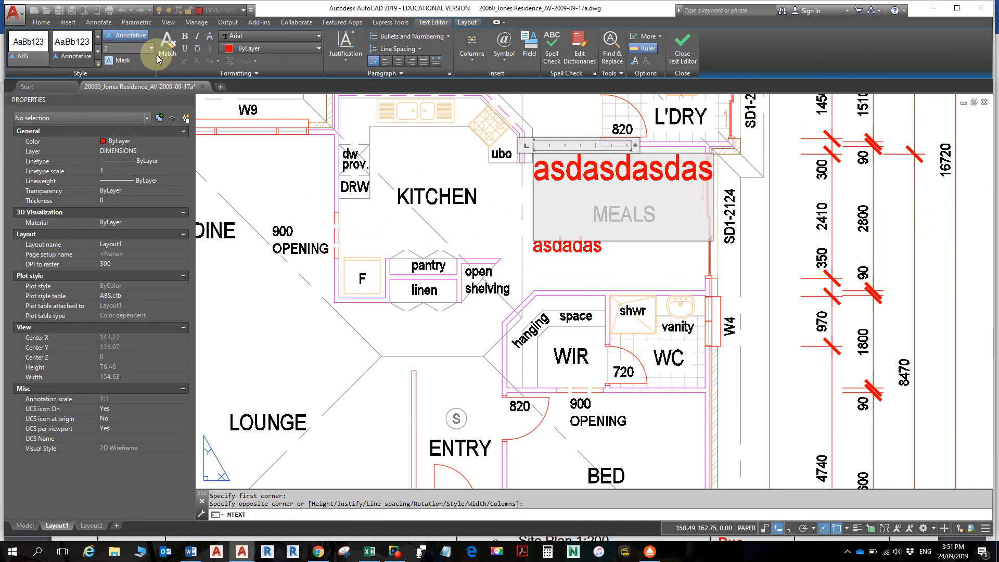
key(Return)
text(dsadadasdasdasd)
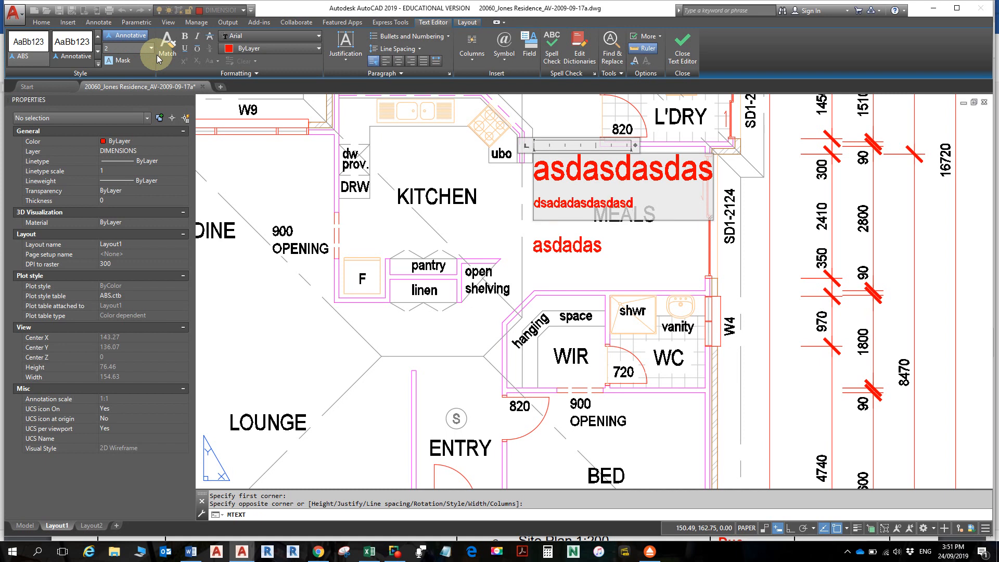
click(512, 109)
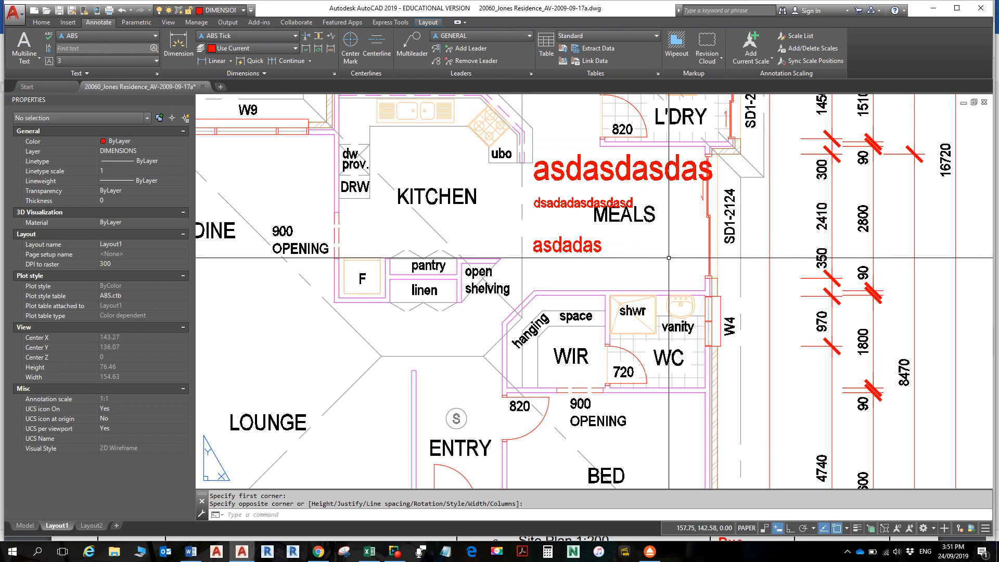
- Delete the two-line multiline text and the single-line text "asdadas" around the MEALS label
click(578, 167)
key(Delete)
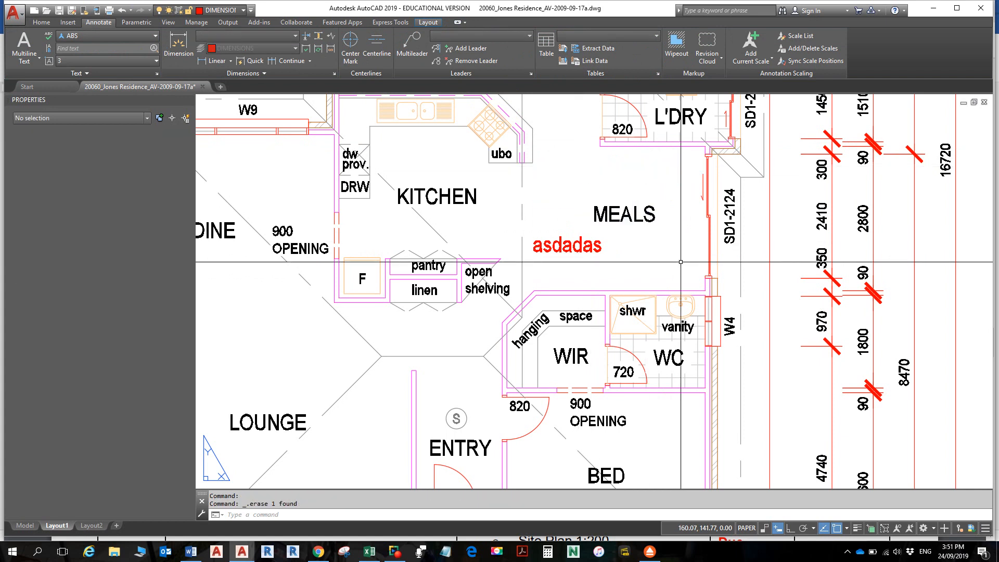
click(581, 253)
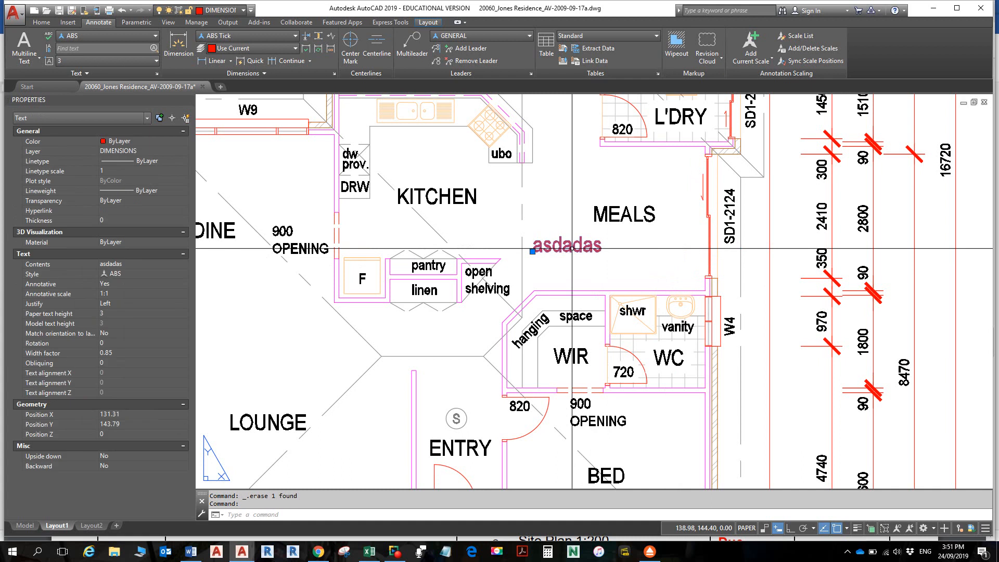
key(Delete)
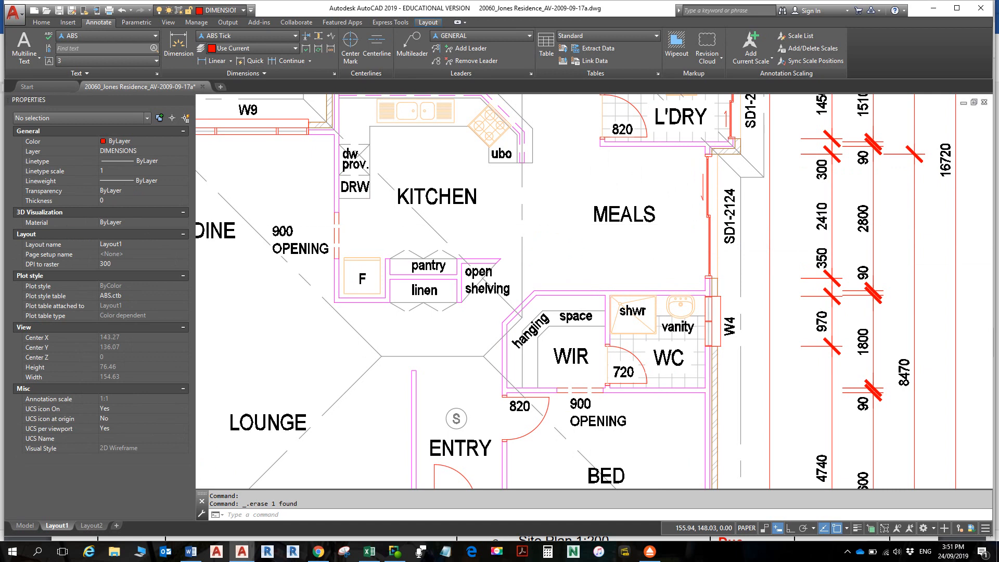
- Open the Layer Properties Manager to examine the drawing's layers
scroll(660, 225, down, 4)
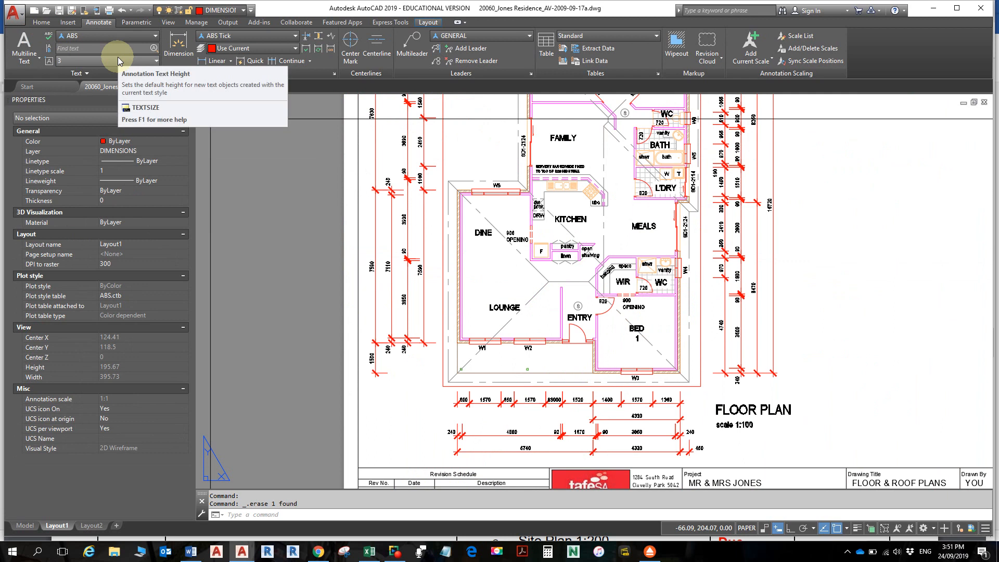
click(41, 22)
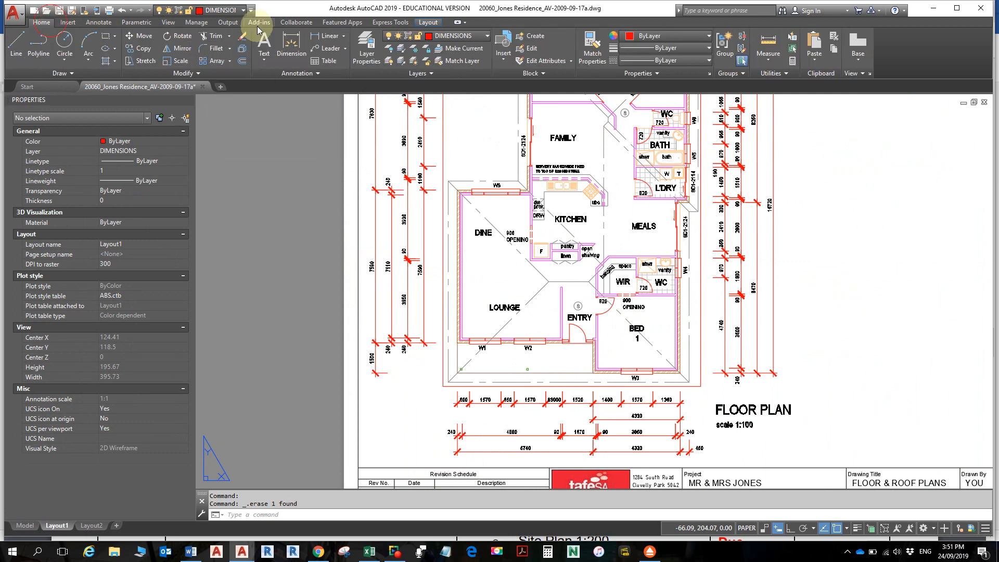
click(364, 49)
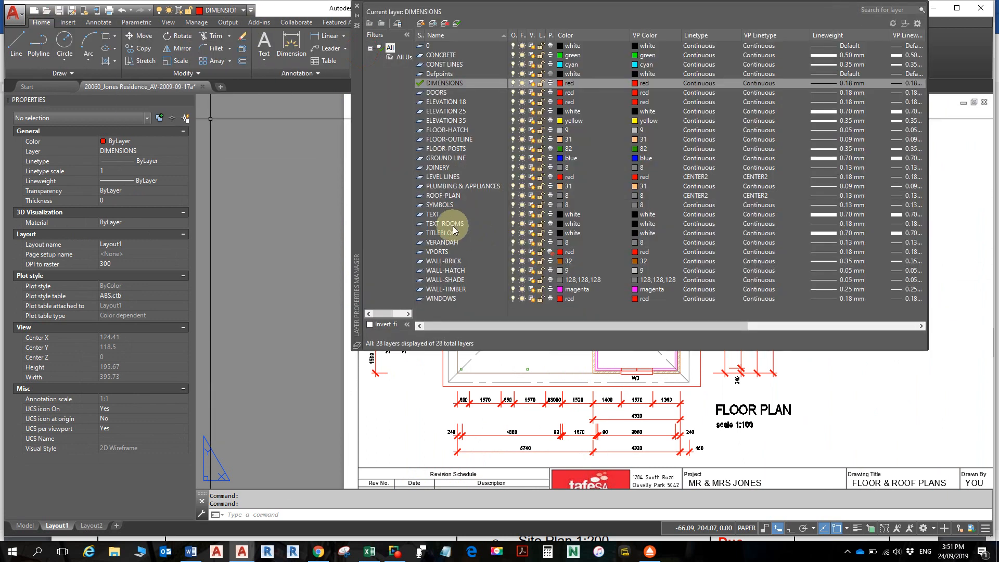
- Set the TEXT layer's lineweight to 0.25 mm and close the Layer Properties Manager
click(465, 214)
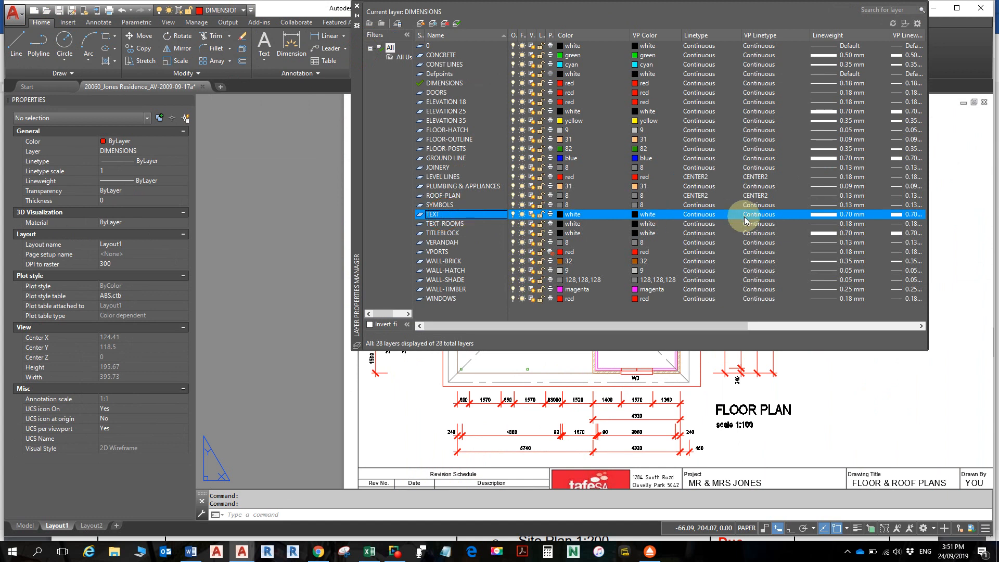
click(835, 217)
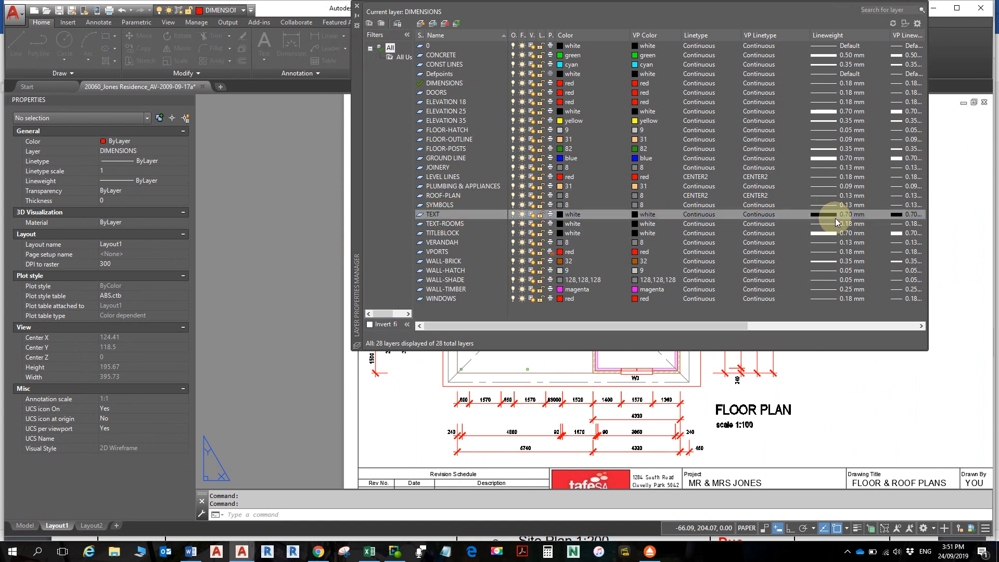
click(469, 240)
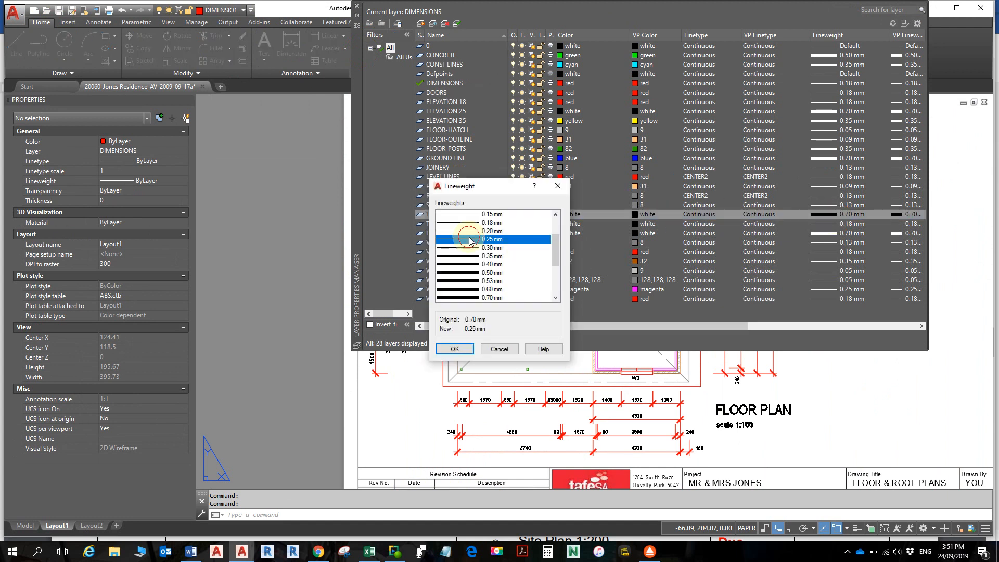
click(461, 350)
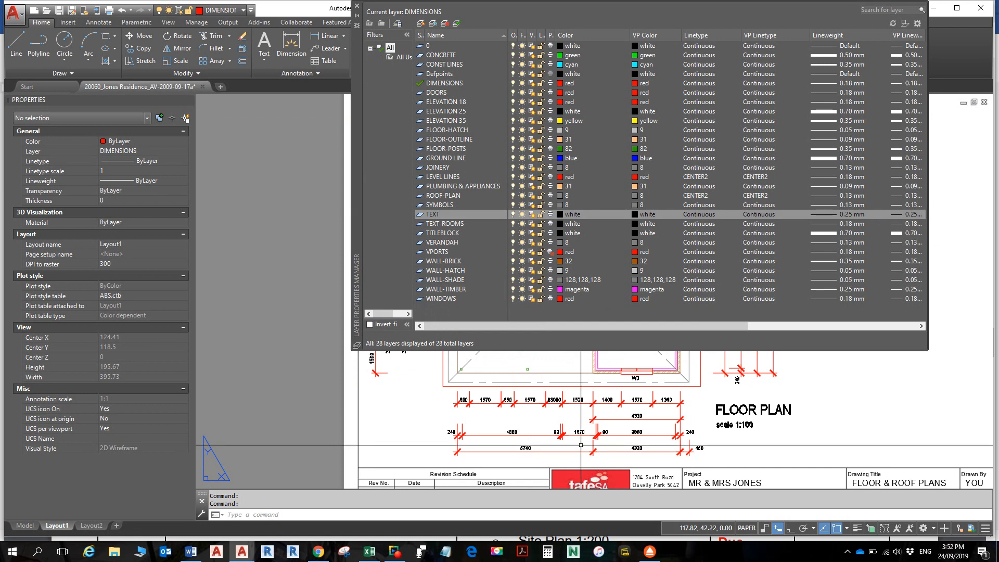
click(358, 8)
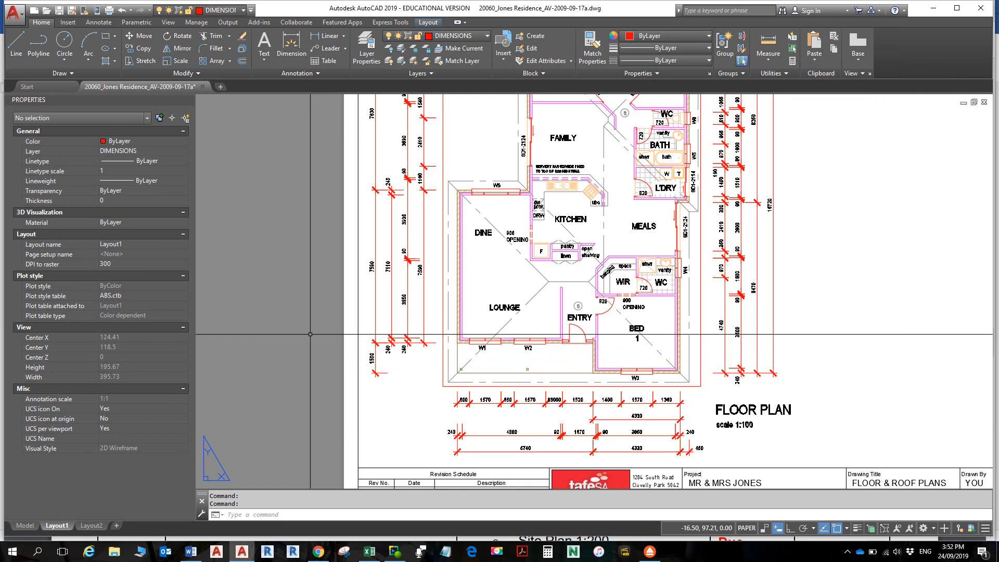
- Check which layer the floor plan viewport is on and examine the VPORTS layer in the Layer Properties Manager
key(F10)
key(alt)
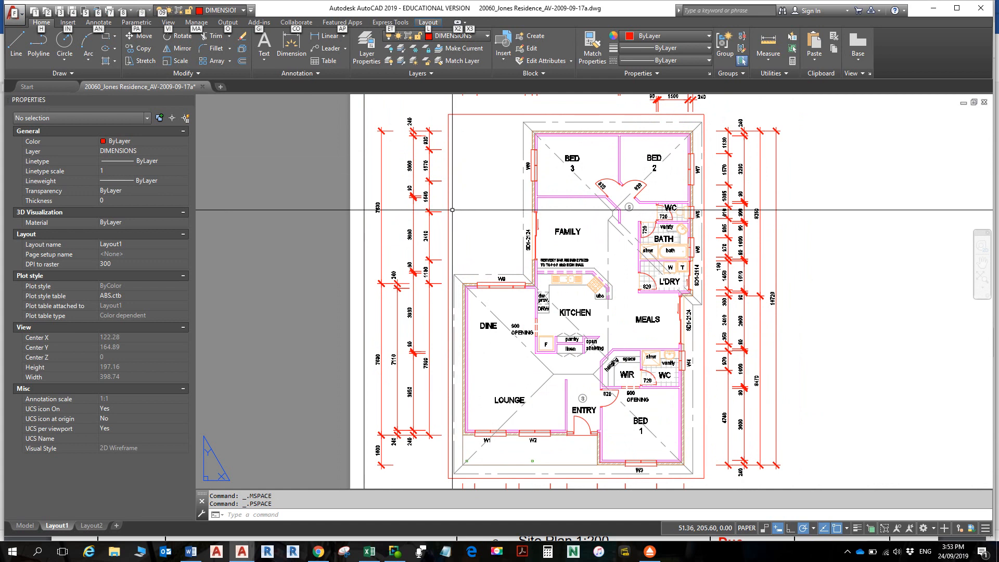
click(449, 189)
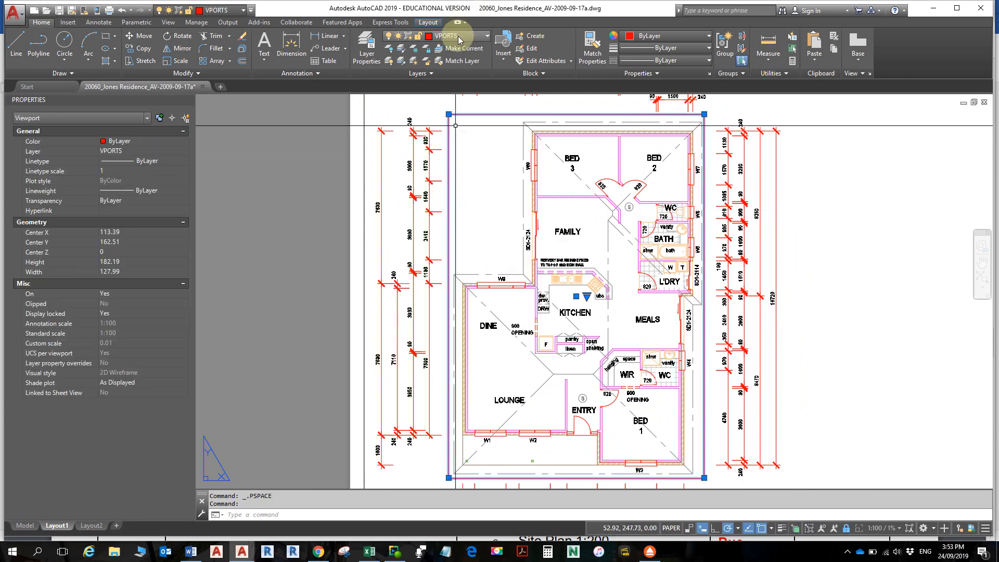
click(367, 52)
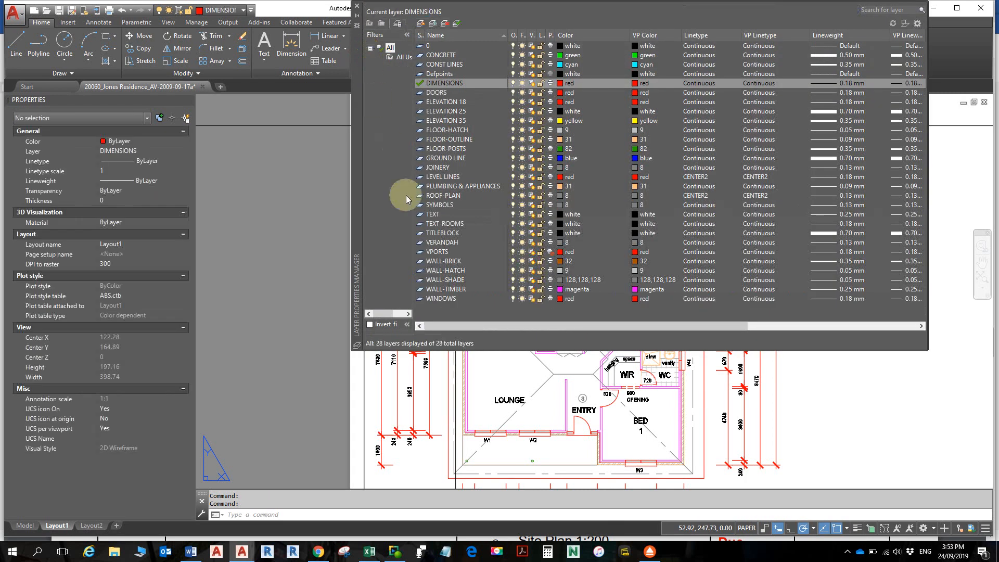
click(440, 252)
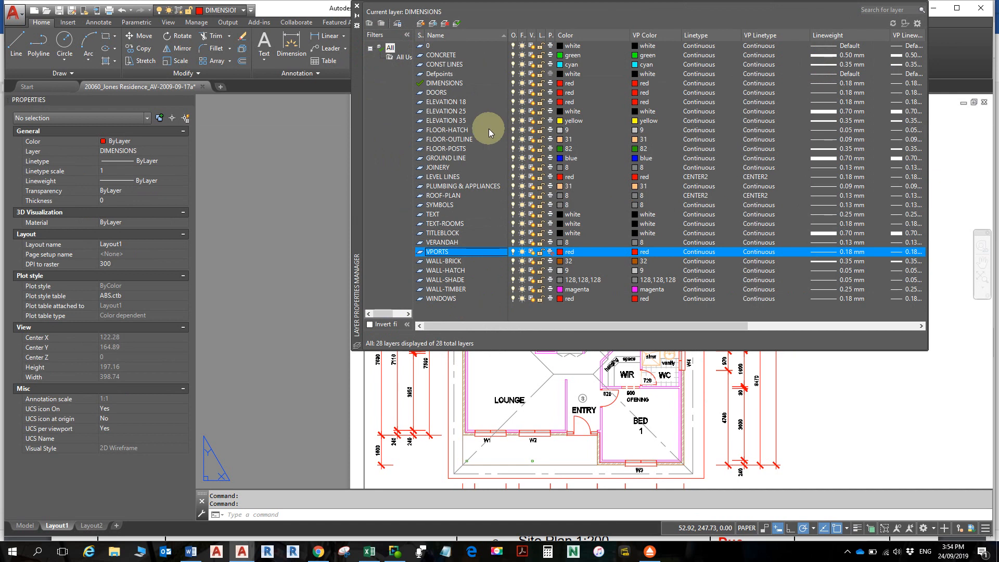
click(357, 8)
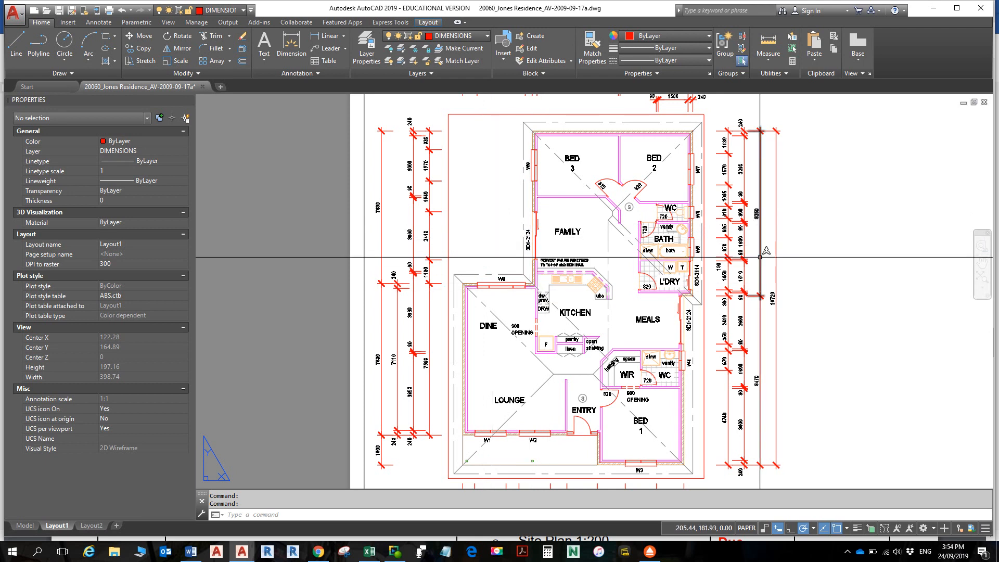
key(Escape)
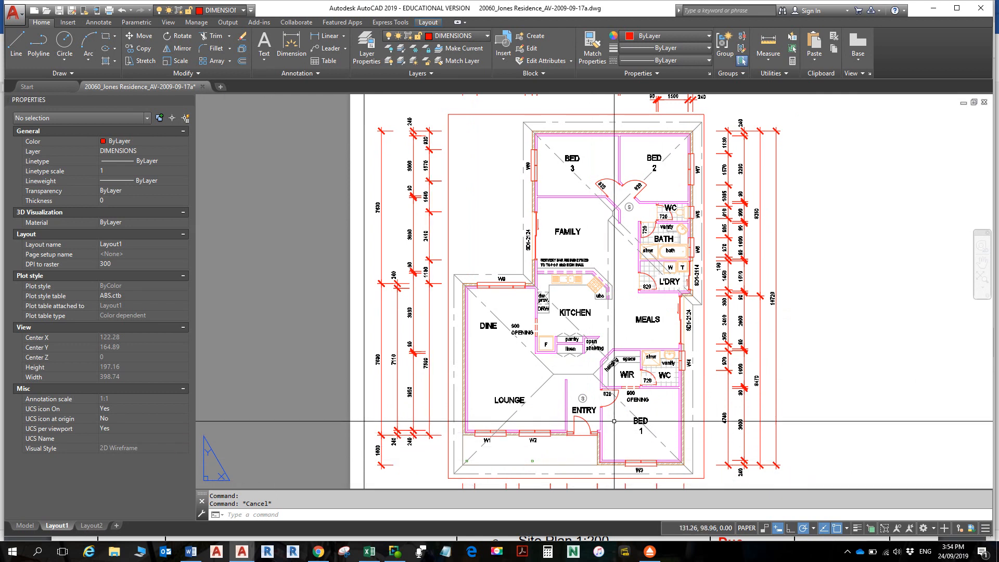
- Select the floor plan viewport, enter model space through it, and return to paper space
click(705, 392)
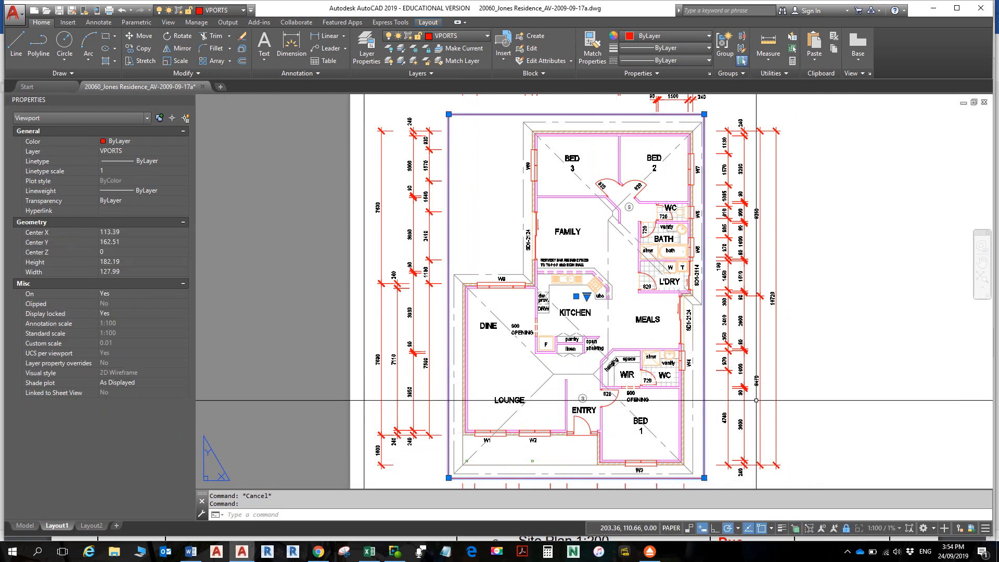
double_click(627, 320)
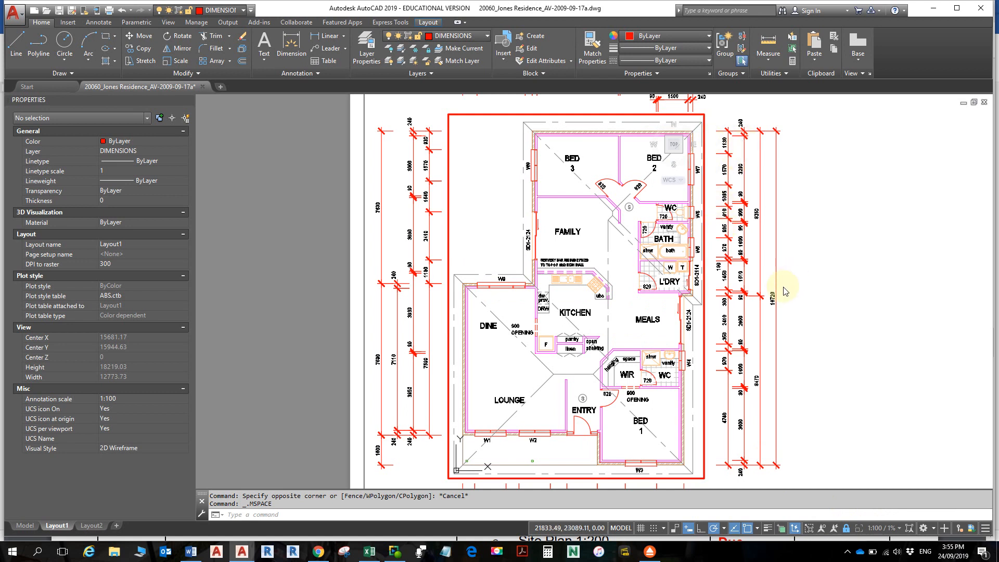
double_click(851, 242)
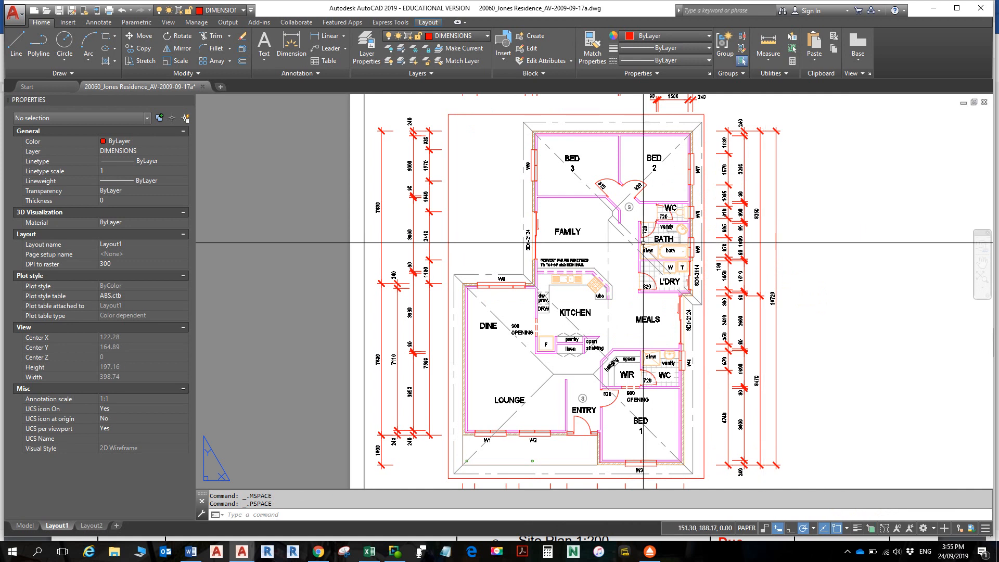
- Activate the locked floor plan viewport again, view the whole sheet from inside it, and return to paper space
click(574, 210)
double_click(575, 210)
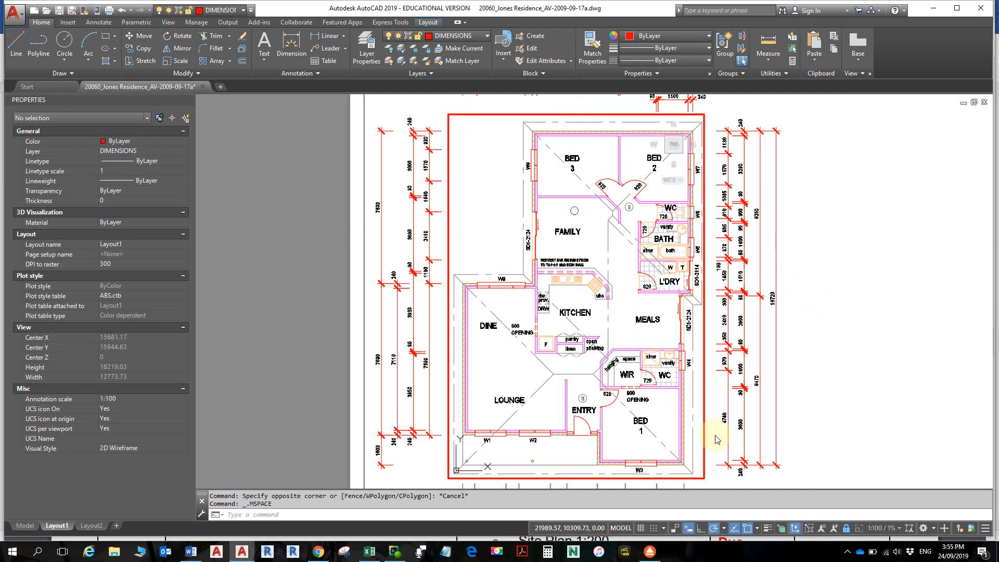
scroll(622, 336, down, 3)
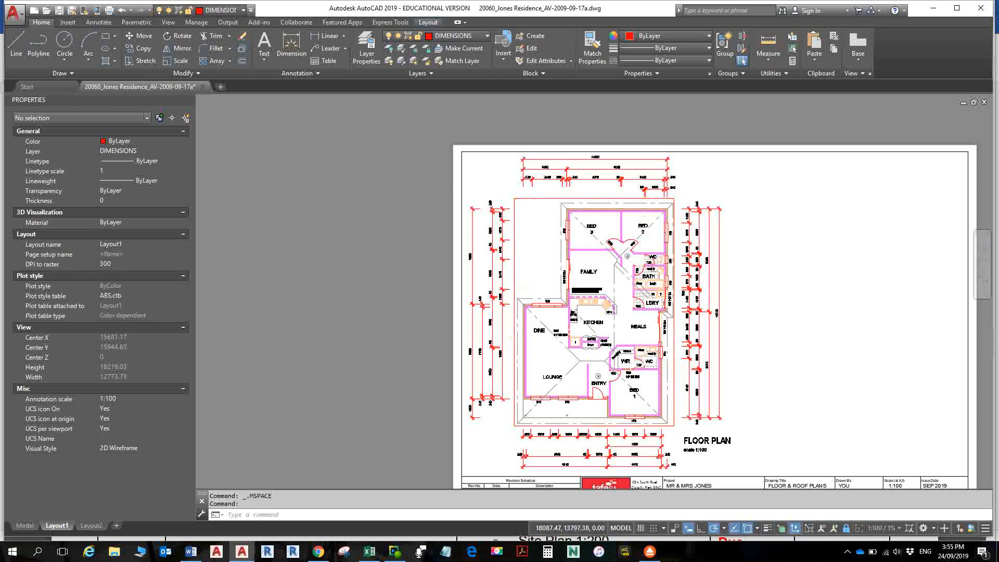
scroll(630, 343, up, 2)
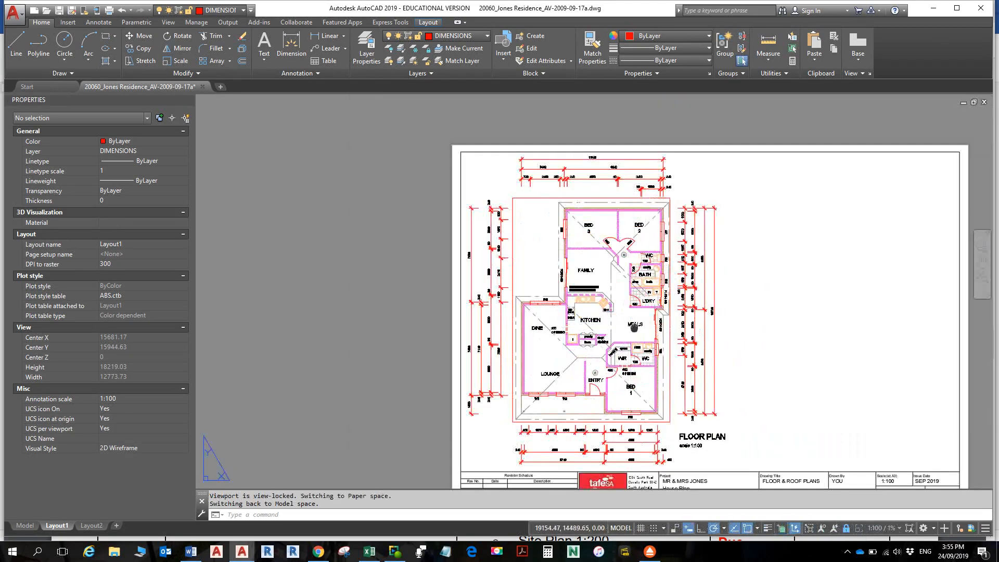
middle_drag(617, 326, 466, 286)
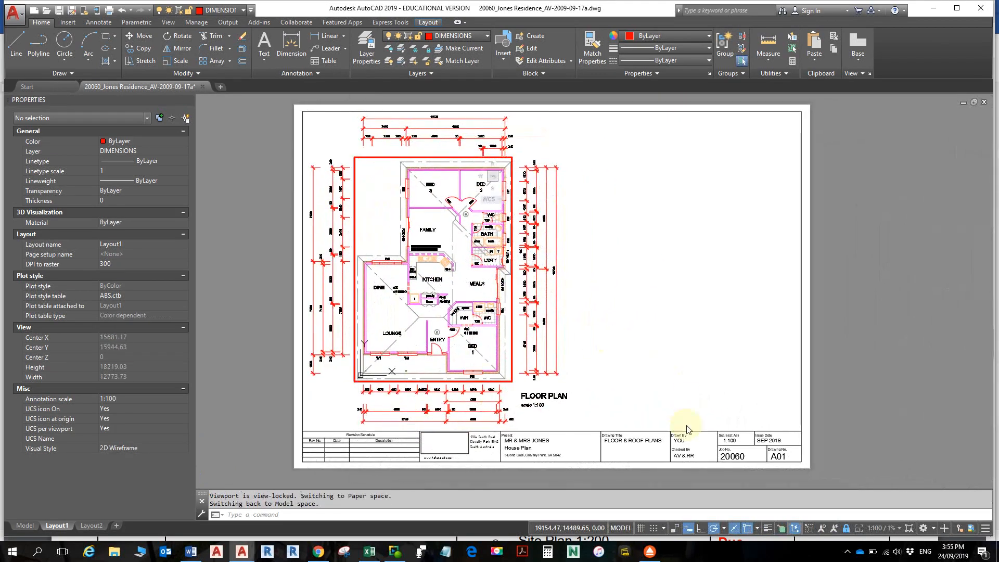
double_click(660, 390)
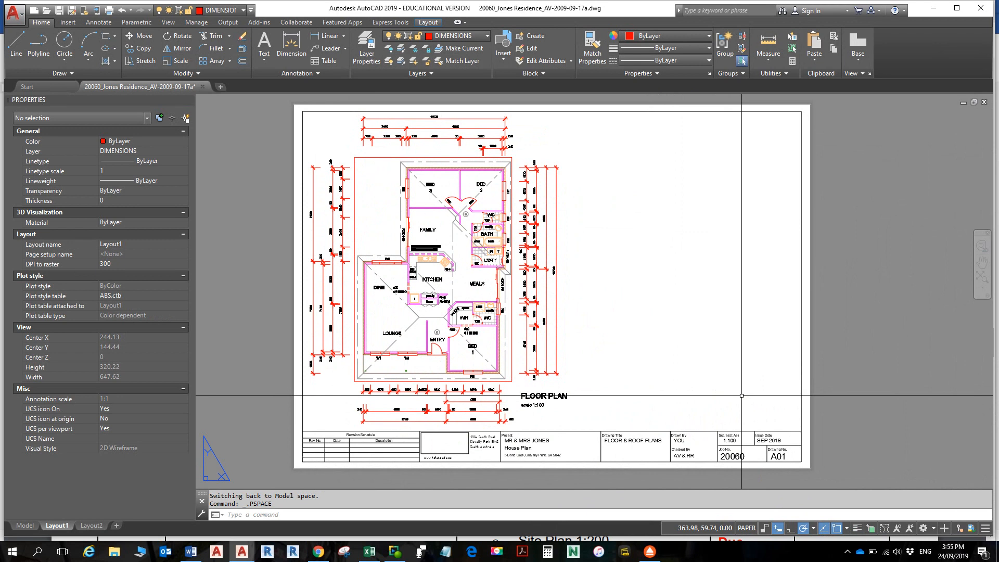
key(alt)
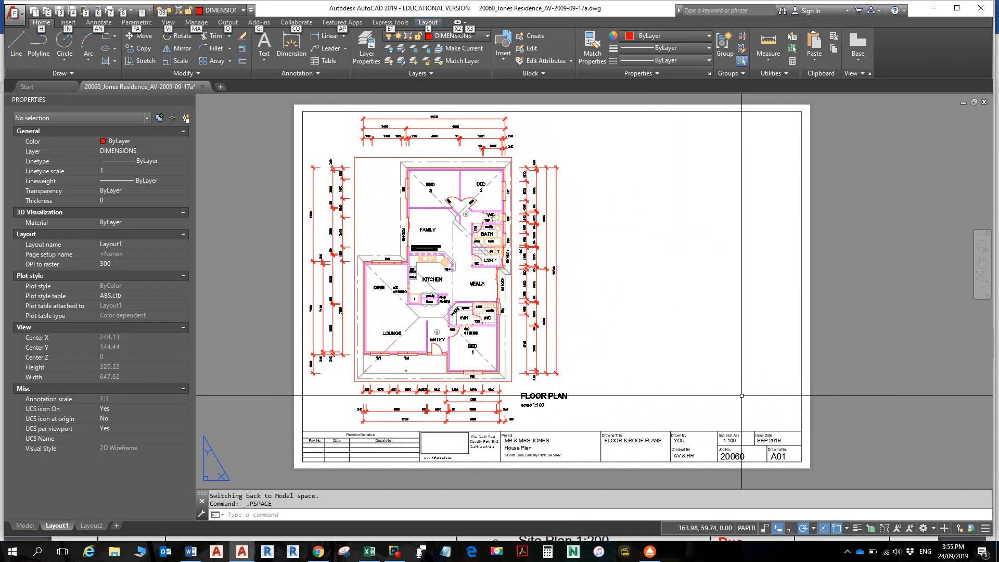
scroll(446, 225, up, 2)
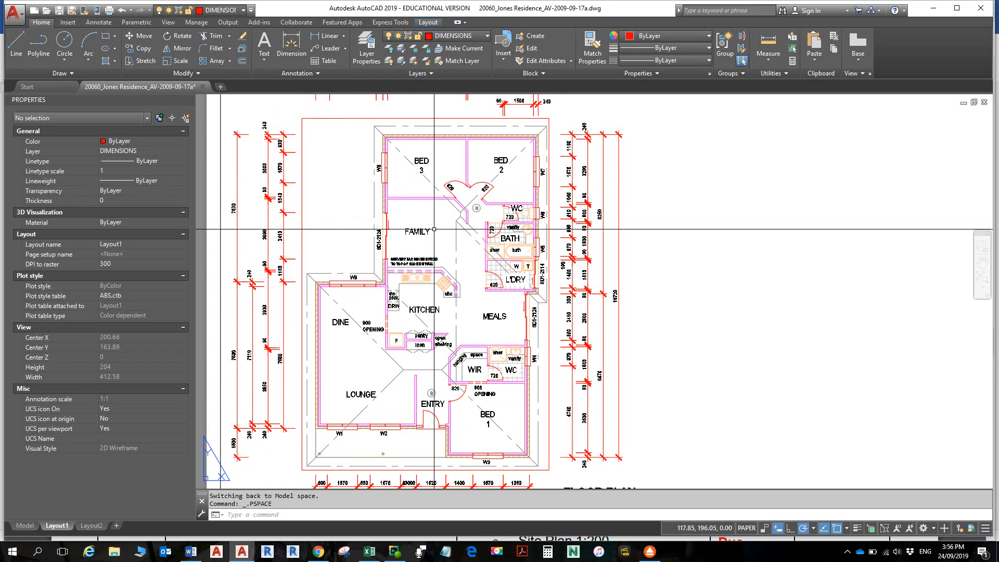
- View the floor plan in model space to compare it with the annotated sheet, and return to Layout1
click(25, 526)
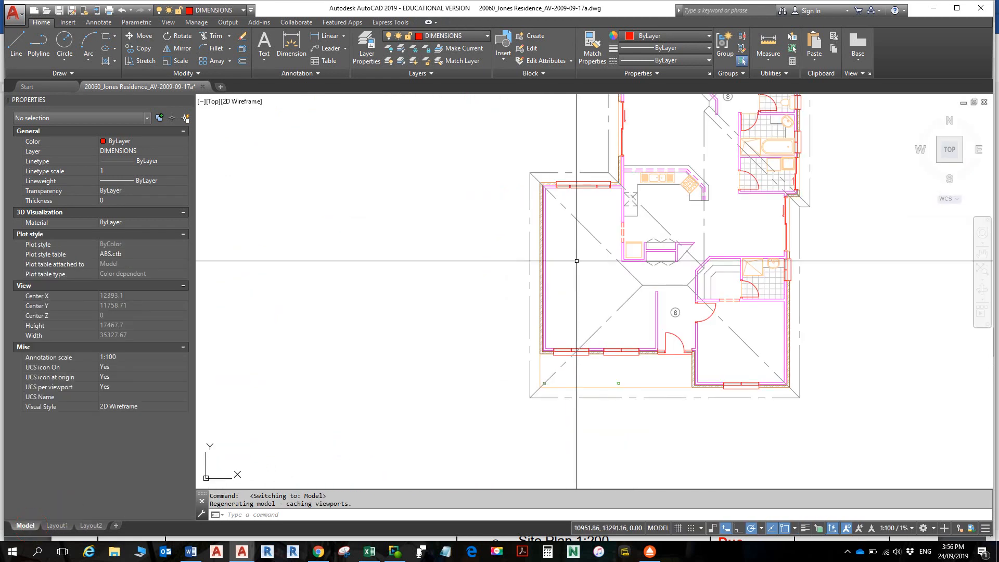
mouse_move(653, 290)
middle_down()
mouse_move(609, 368)
mouse_move(564, 408)
middle_up()
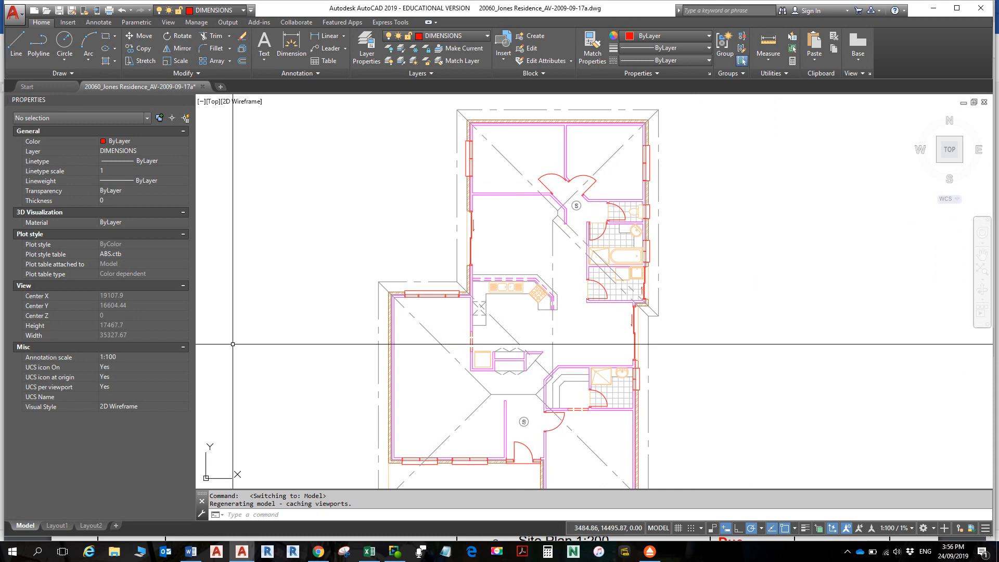
click(52, 526)
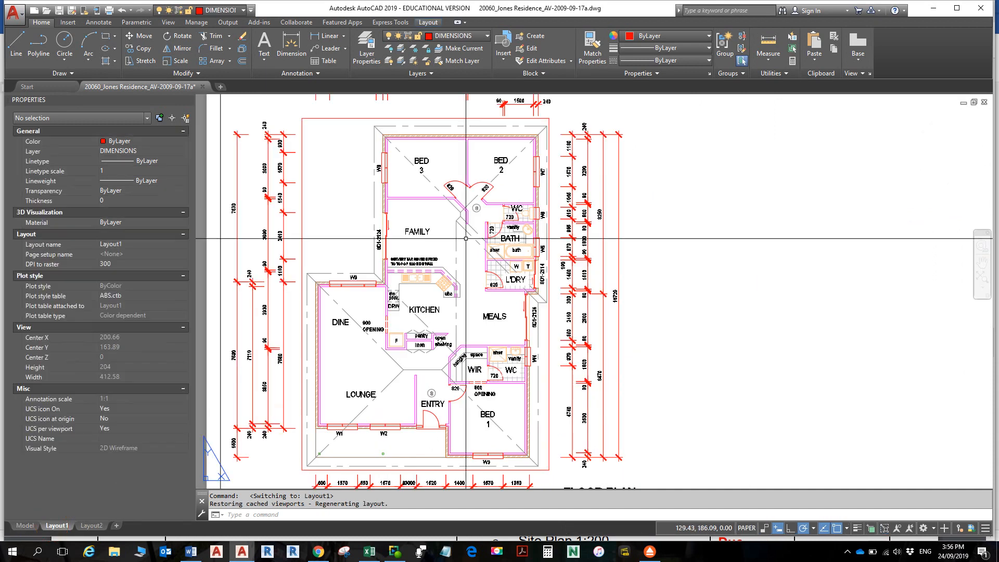
- Inspect the properties of the WC room label above the bathroom on Layout1
scroll(497, 237, up, 8)
scroll(497, 237, down, 5)
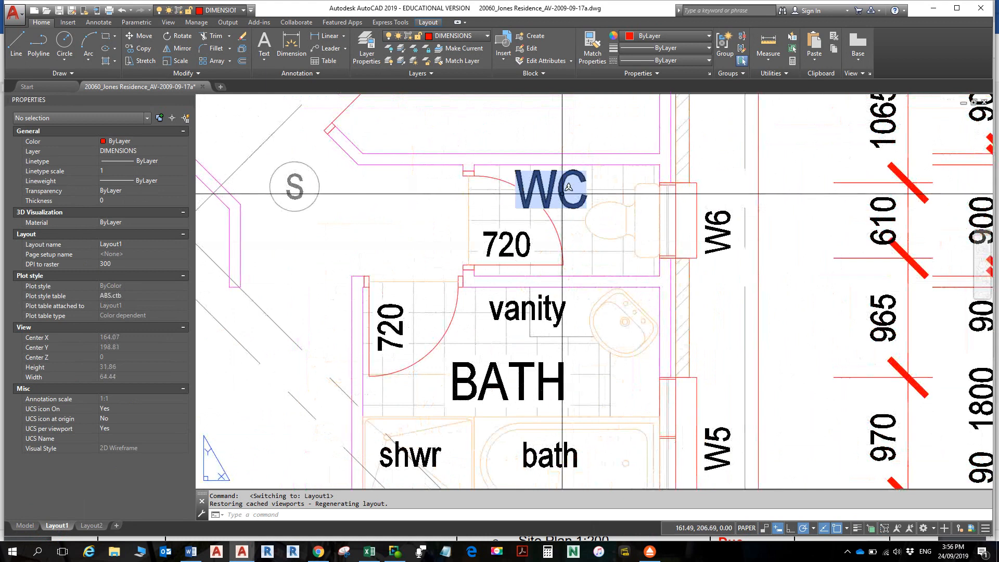
click(553, 197)
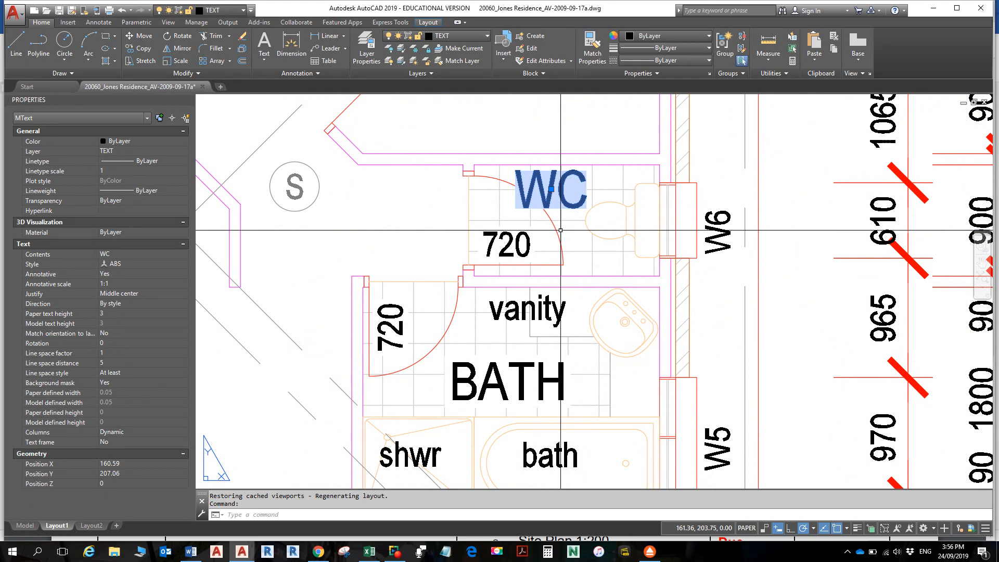
- In model space, check the layer of the line across the bathroom doorway and make FLOOR-OUTLINE the current layer
click(19, 527)
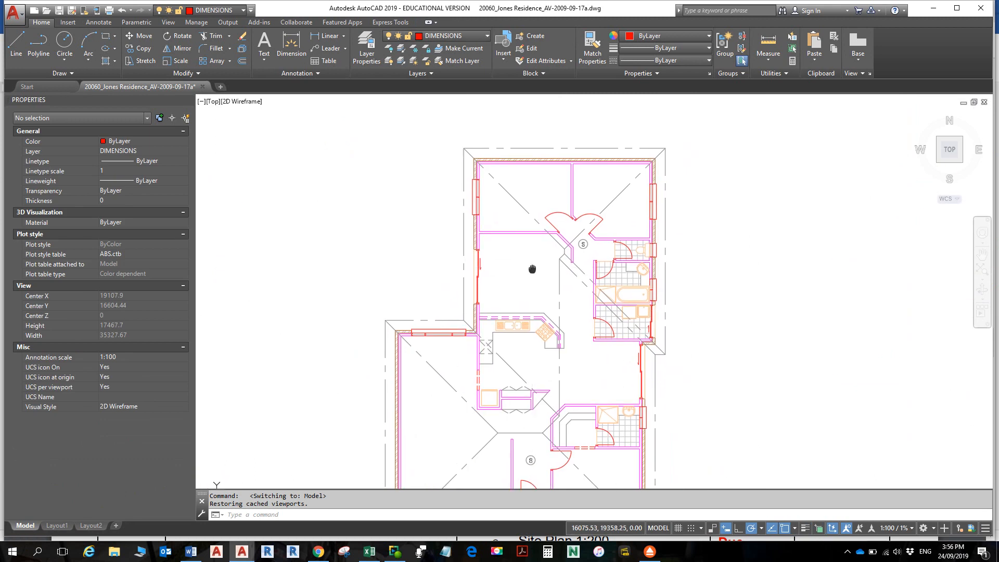
scroll(539, 207, up, 2)
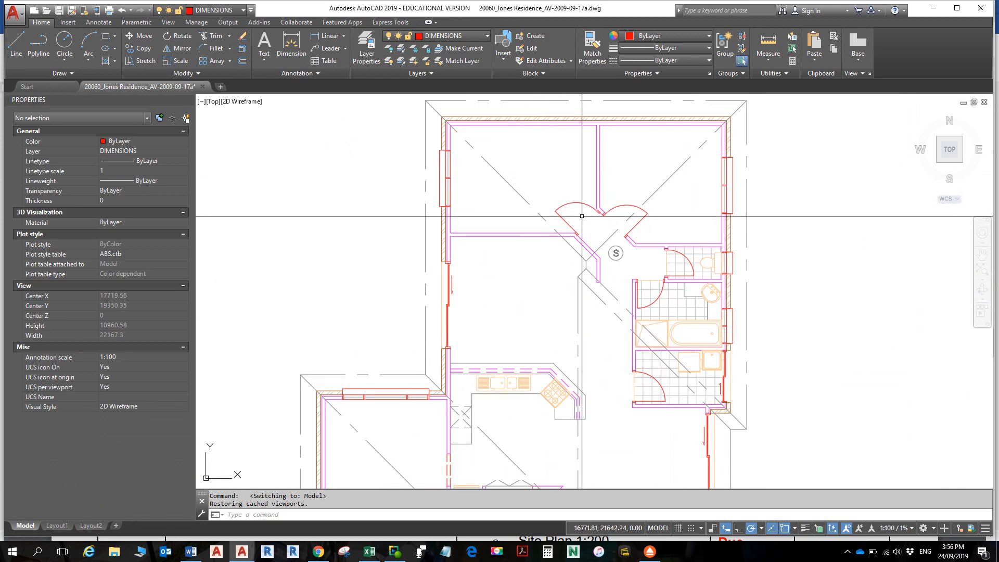
middle_drag(609, 275, 534, 312)
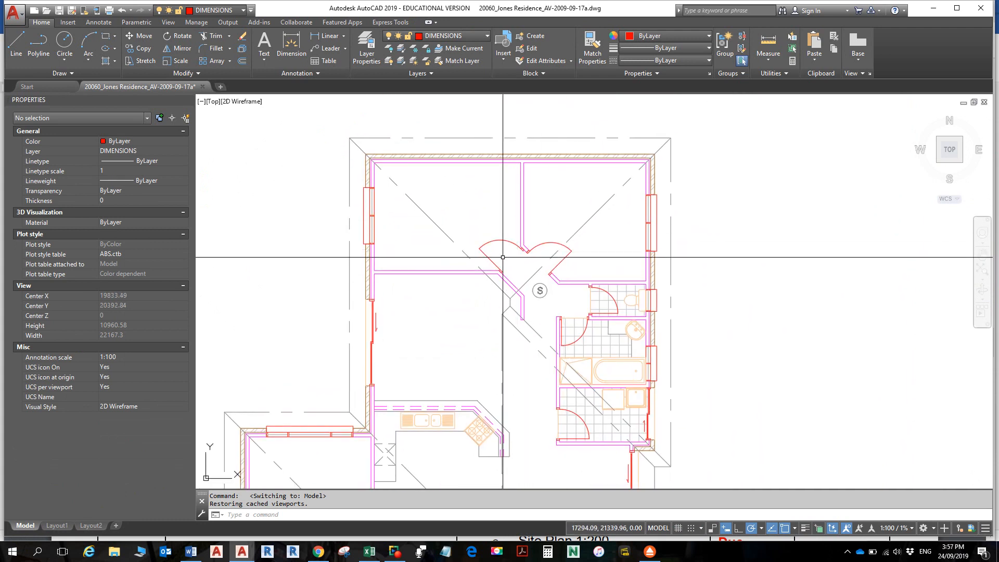
scroll(503, 257, up, 4)
click(566, 303)
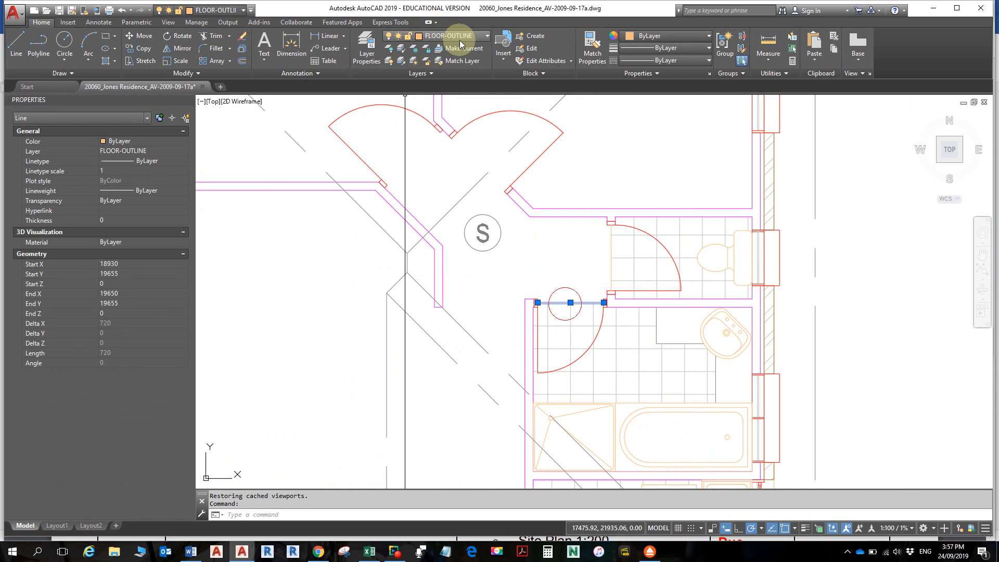
key(Escape)
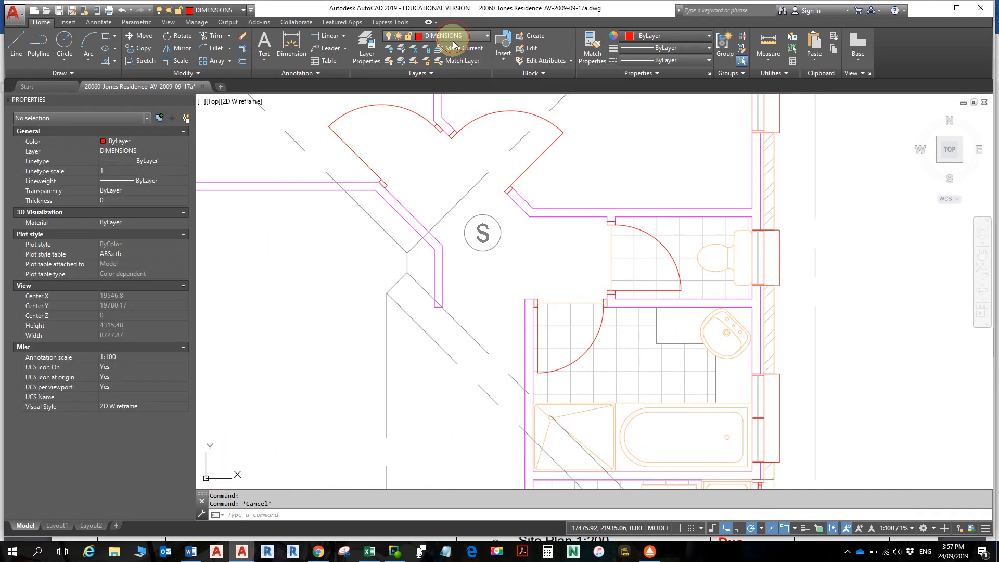
click(454, 39)
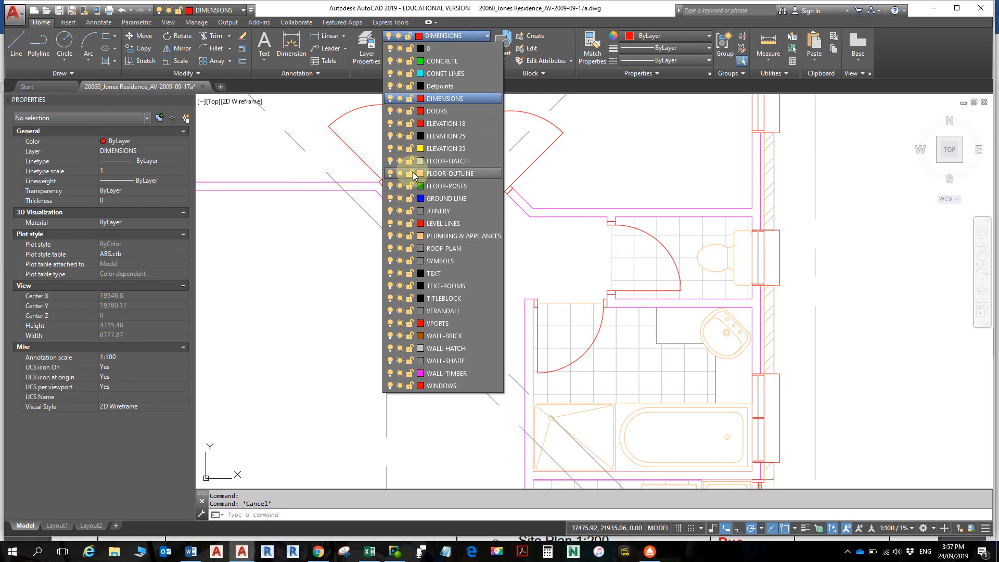
click(441, 173)
- Draw a diagonal floor line across the doorway of the plan's upper-left bedroom, between the two door jambs
scroll(417, 224, up, 5)
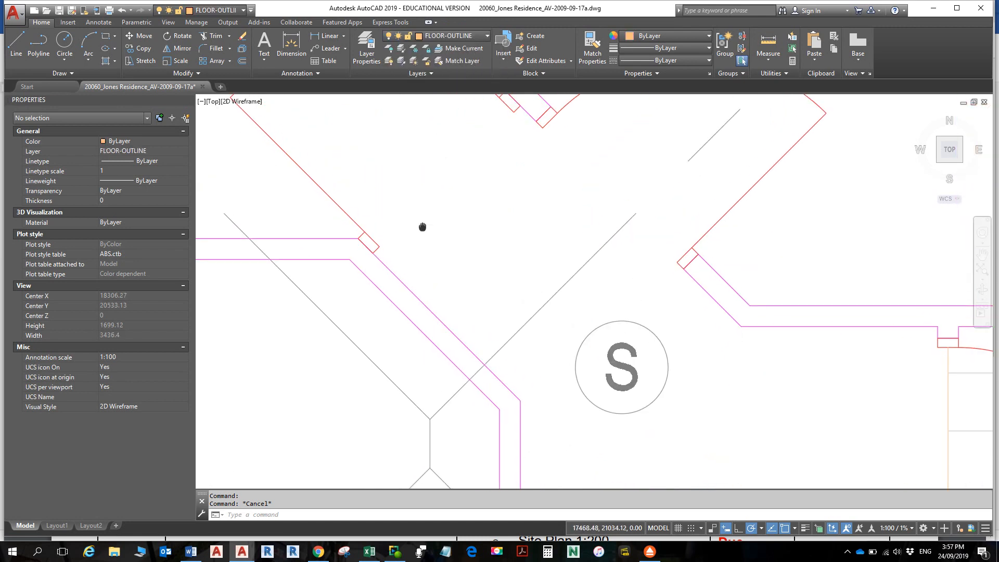
text(l)
key(Return)
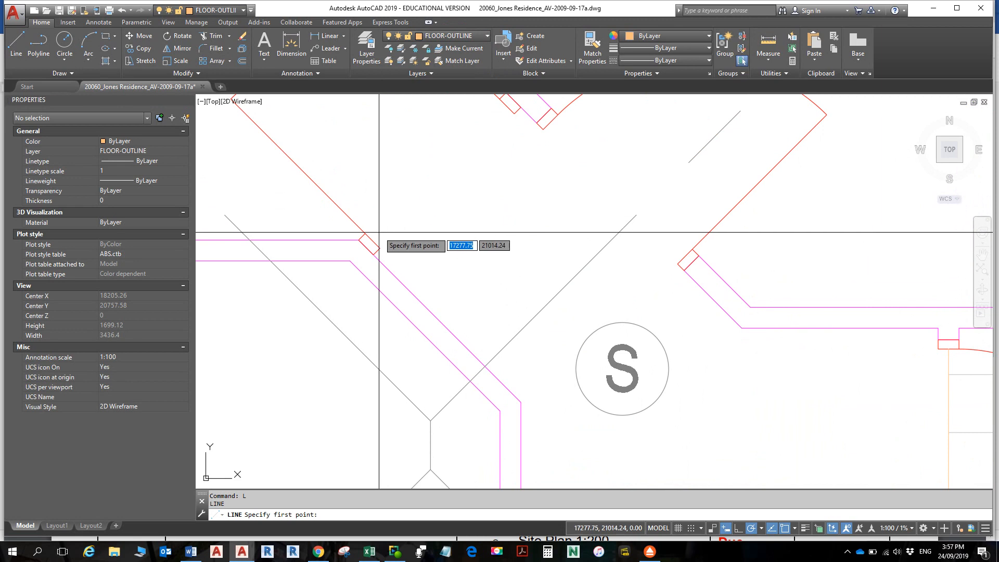
click(373, 240)
click(500, 114)
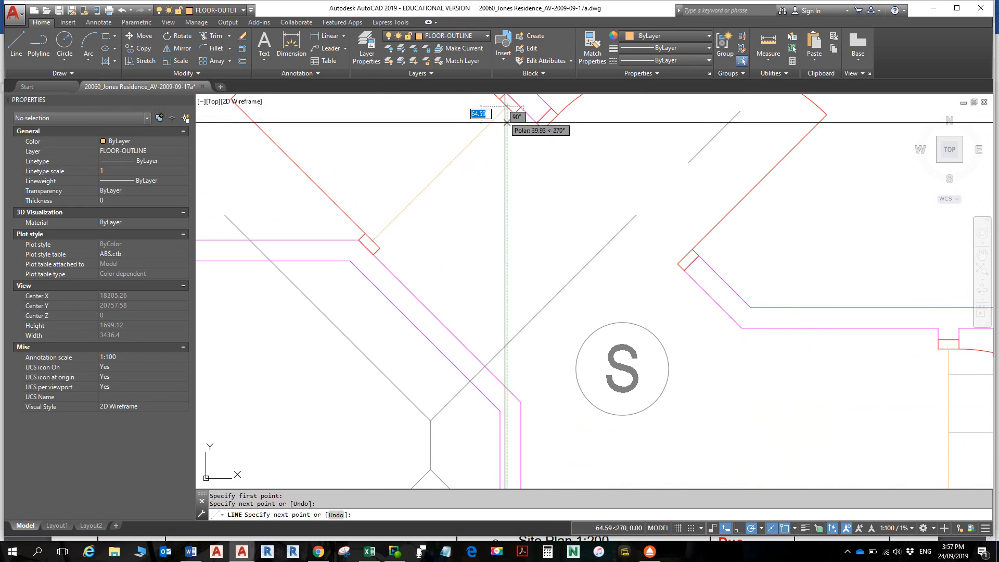
key(Return)
- Turn off the ROOF-PLAN layer of the diagonal roof lines and make FLOOR-HATCH the current layer
scroll(519, 198, down, 10)
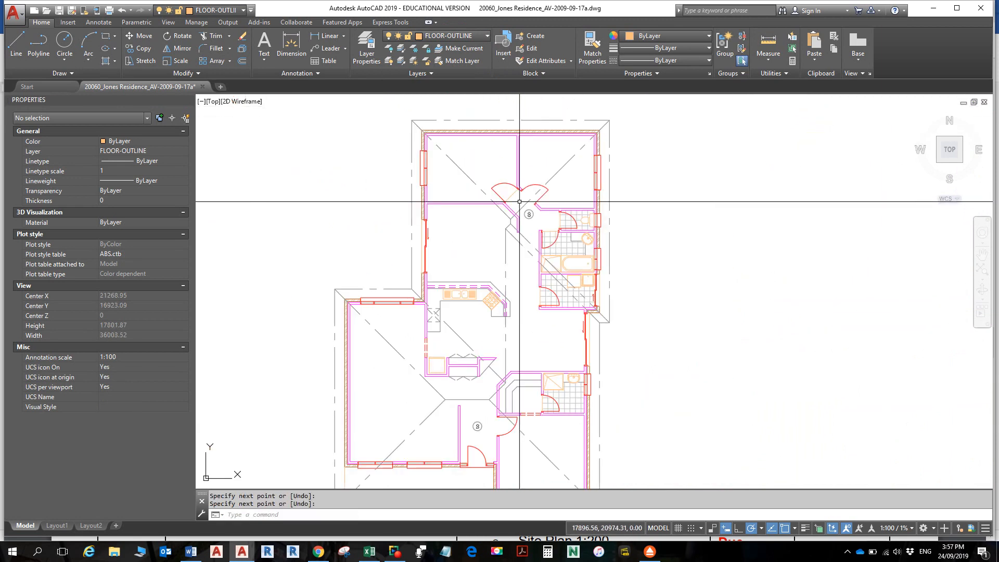
scroll(519, 202, up, 5)
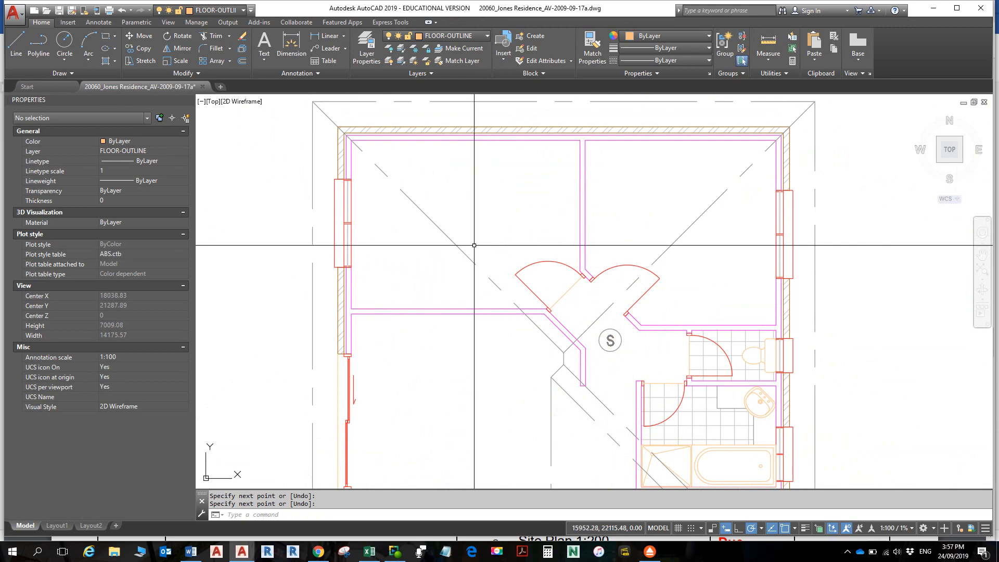
click(463, 252)
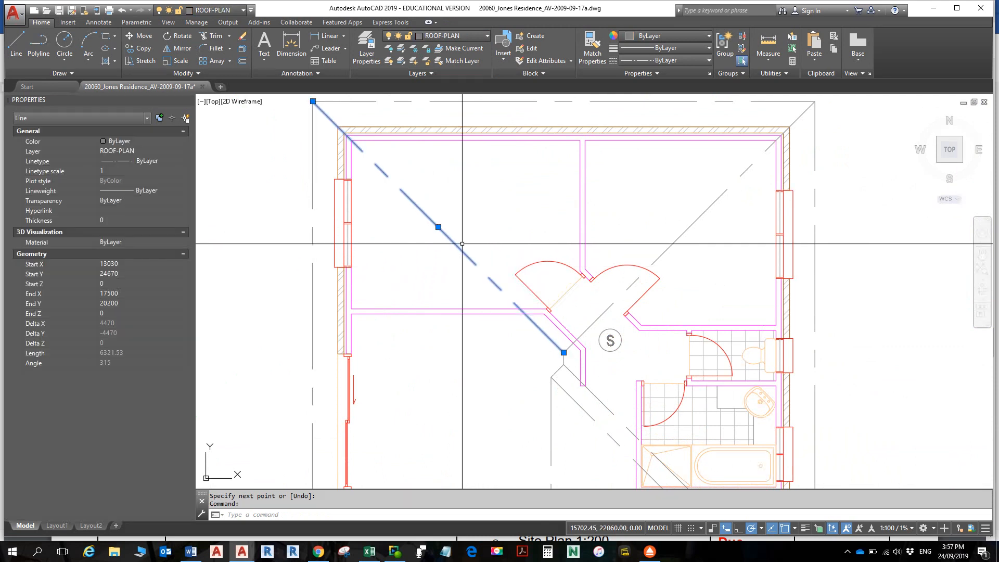
click(458, 35)
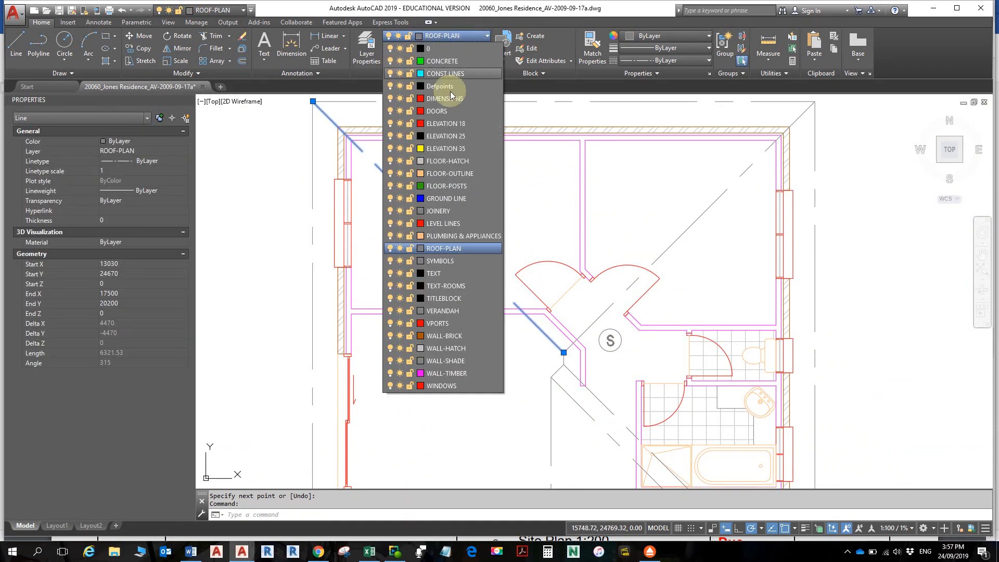
click(390, 248)
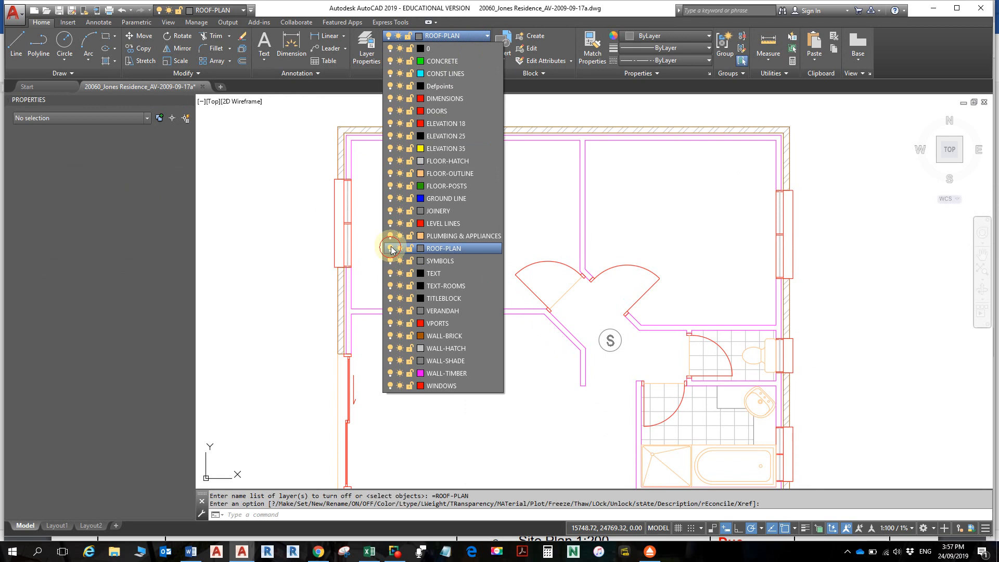
key(Escape)
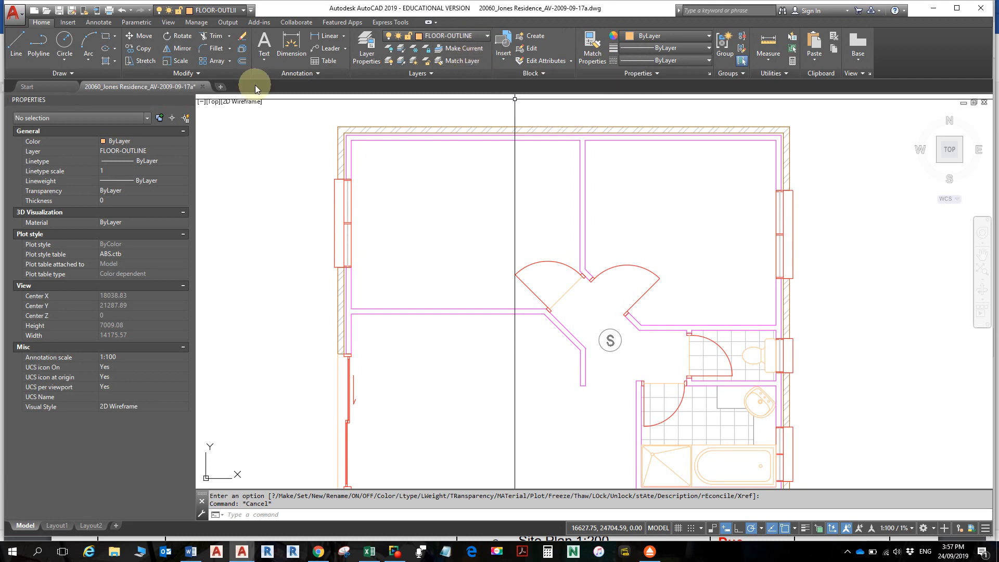
click(465, 36)
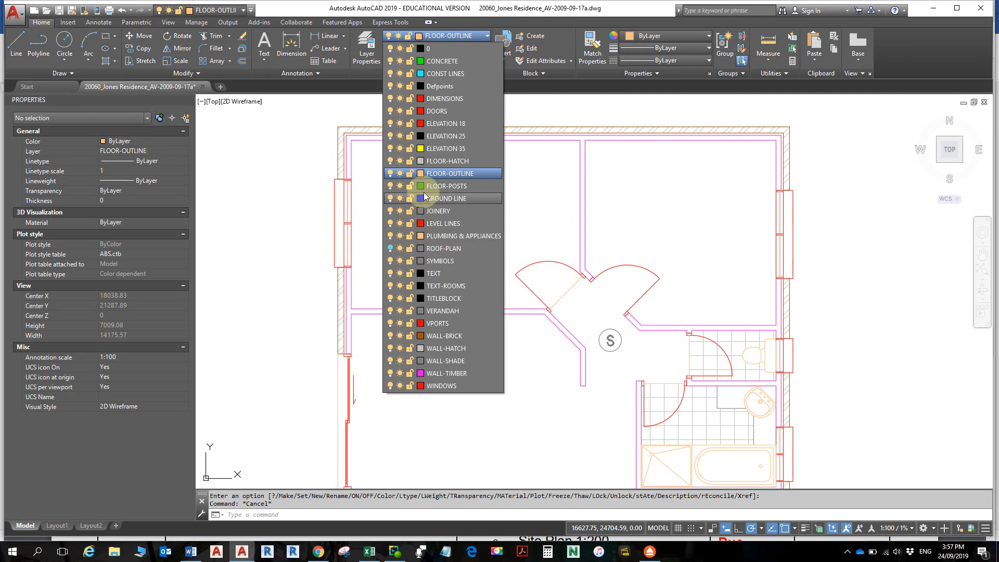
click(442, 160)
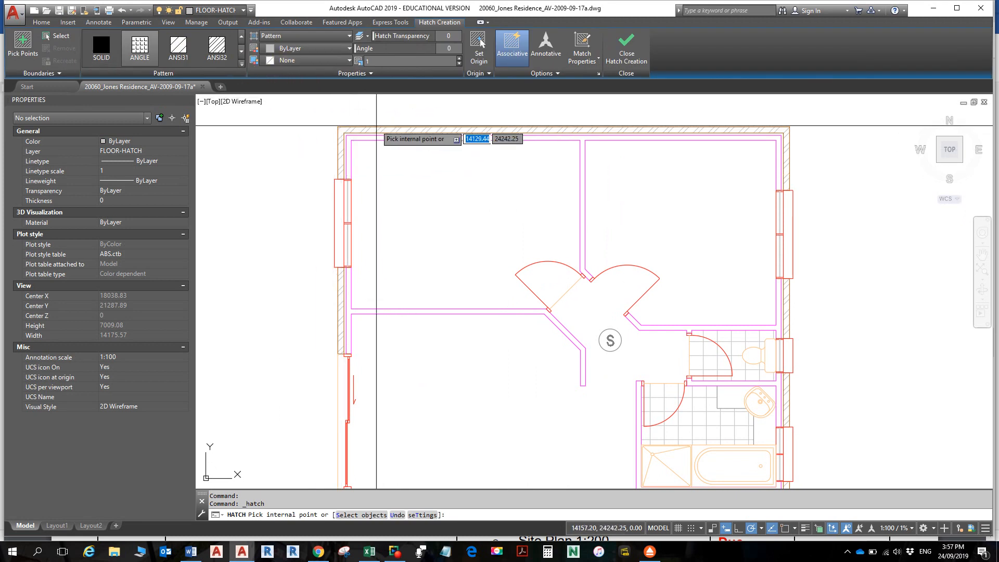
- Try a solid hatch in the upper-left bedroom and its door swing, and undo the hatch
scroll(376, 126, up, 5)
click(178, 50)
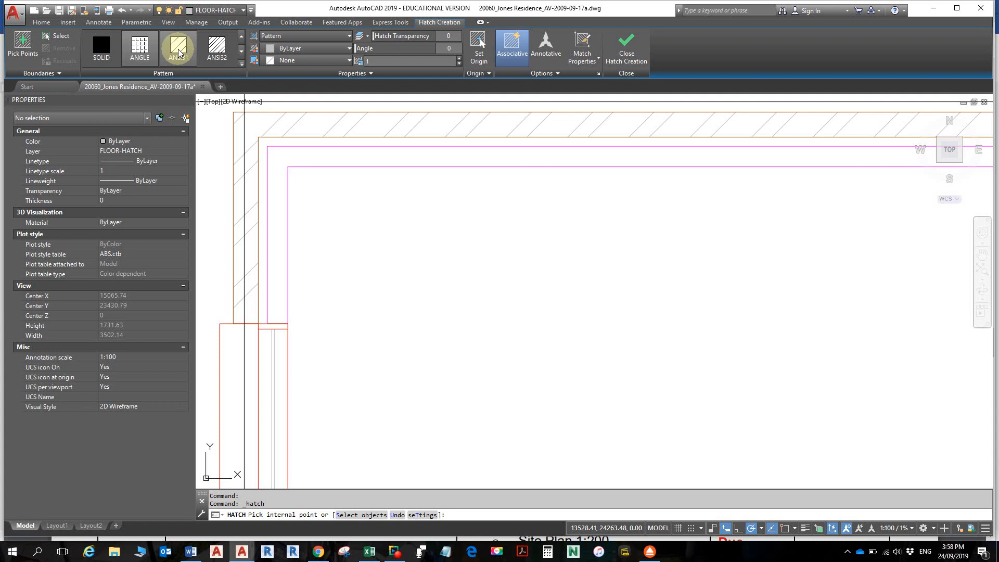
click(217, 46)
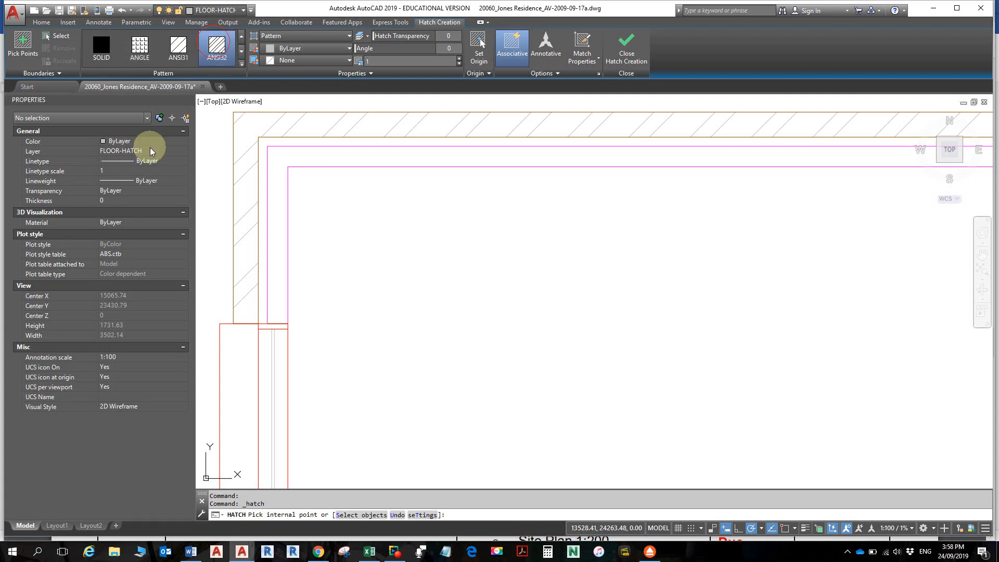
scroll(487, 232, down, 3)
scroll(487, 232, down, 5)
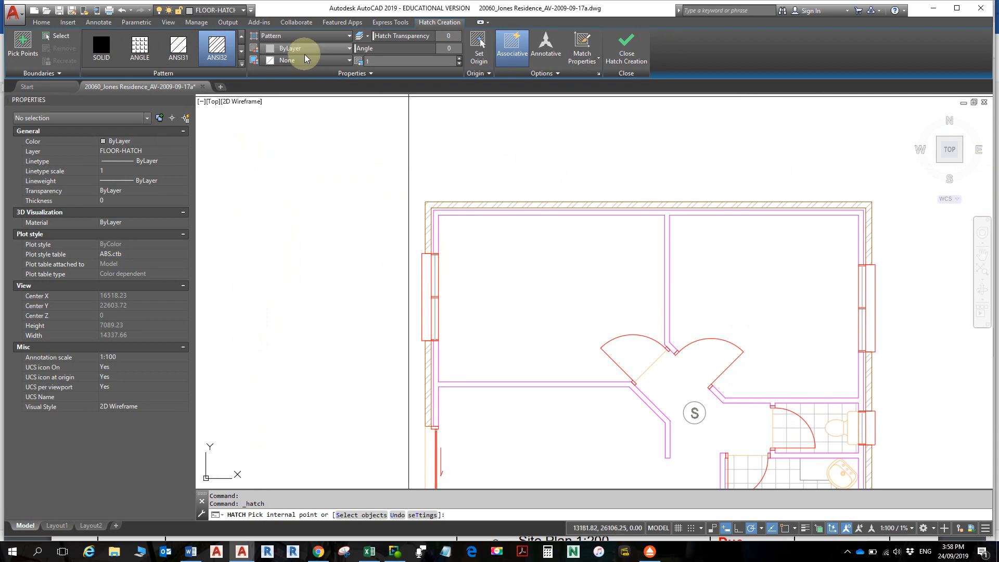
click(304, 35)
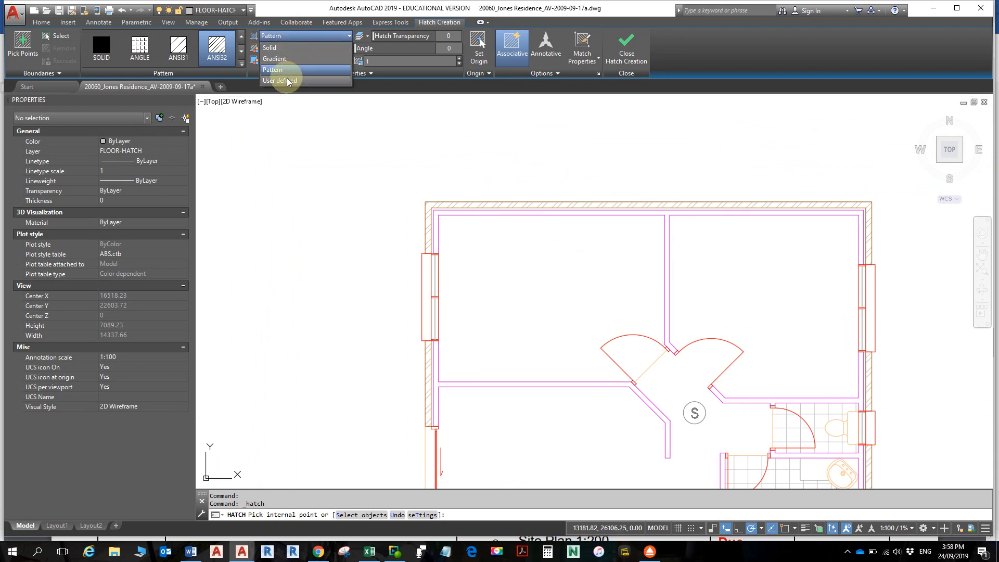
click(286, 49)
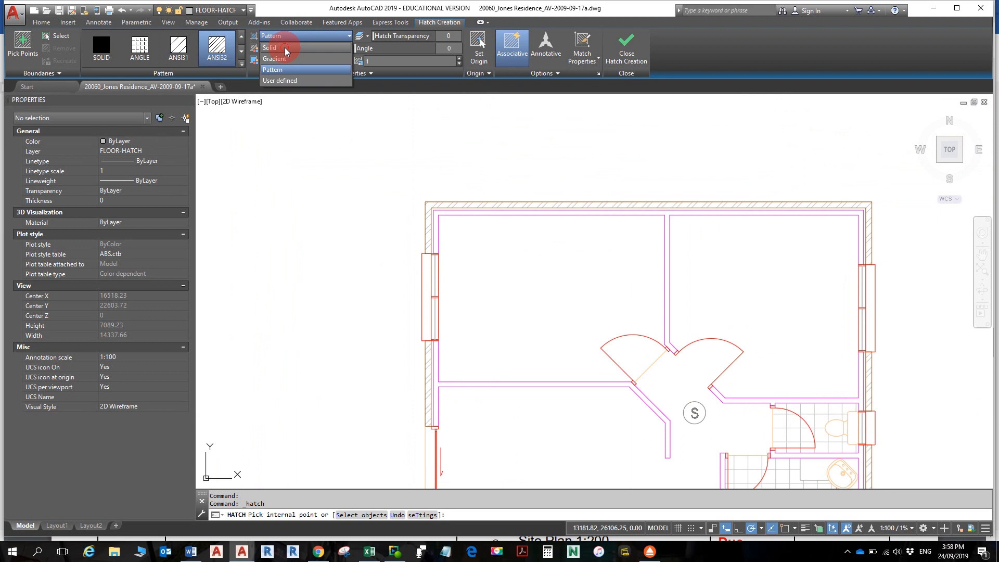
click(553, 284)
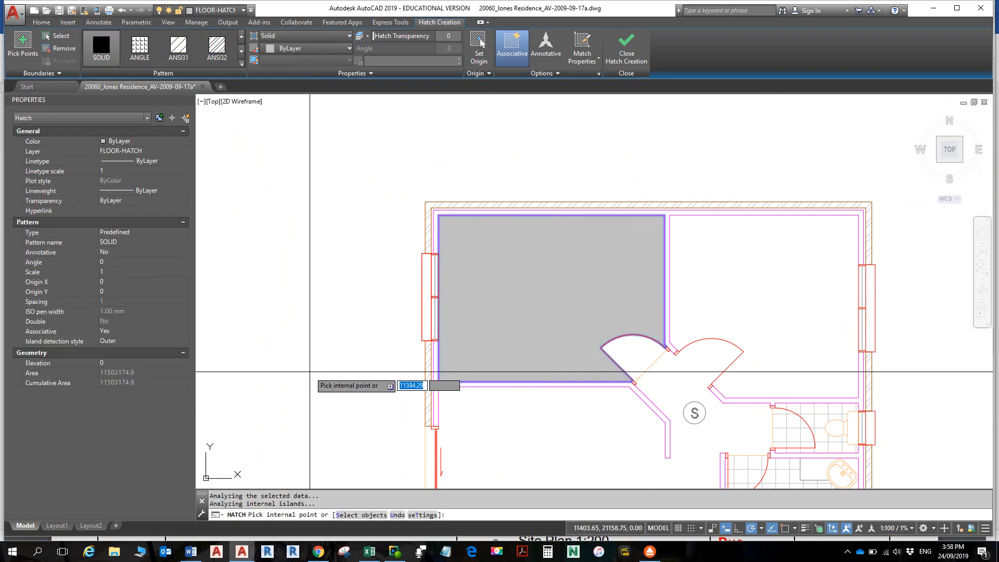
click(619, 343)
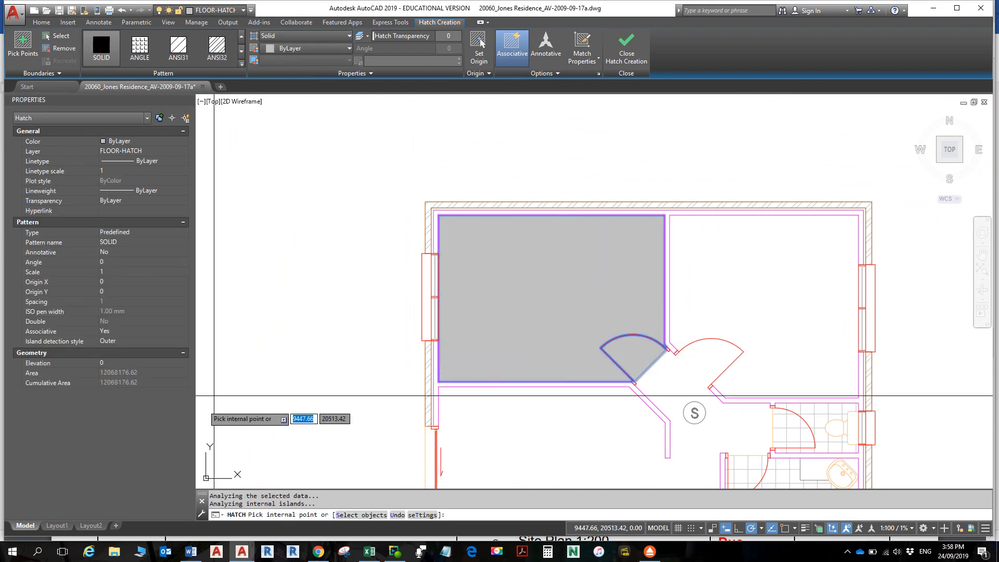
key(Escape)
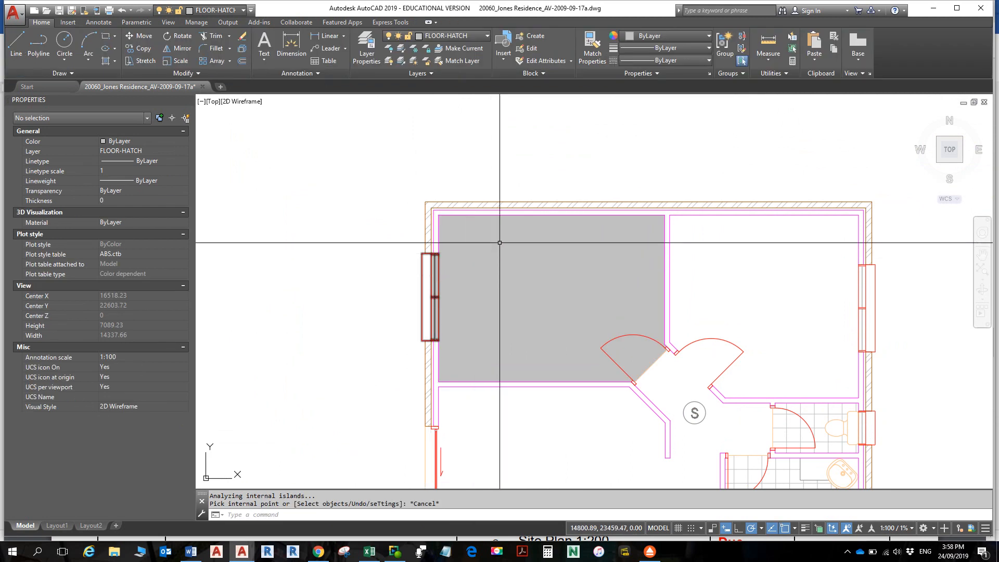
key(ctrl+z)
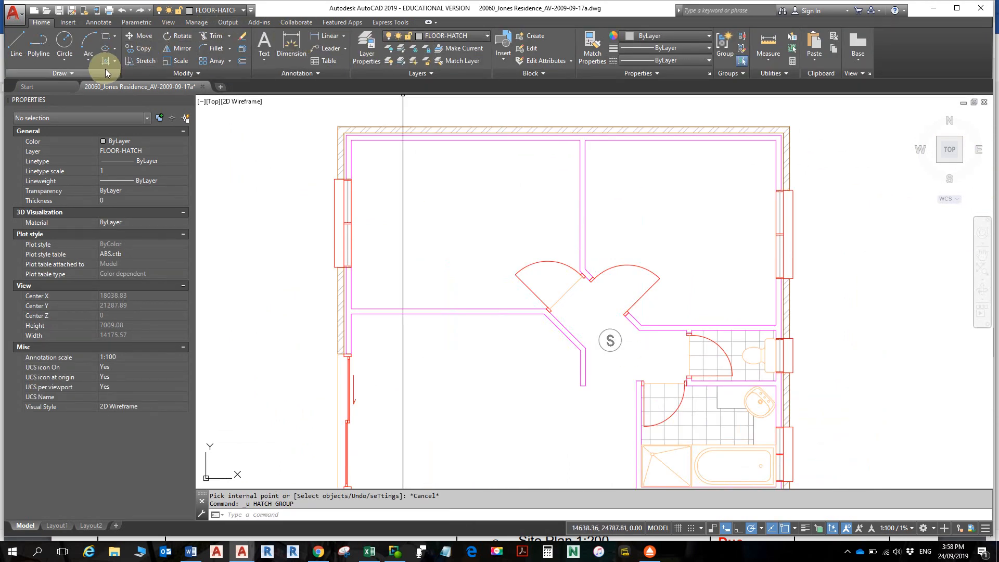
- Set up a new gradient hatch with the GR_SPHER pattern, using red 205,32,39 and yellow as its colours
click(106, 49)
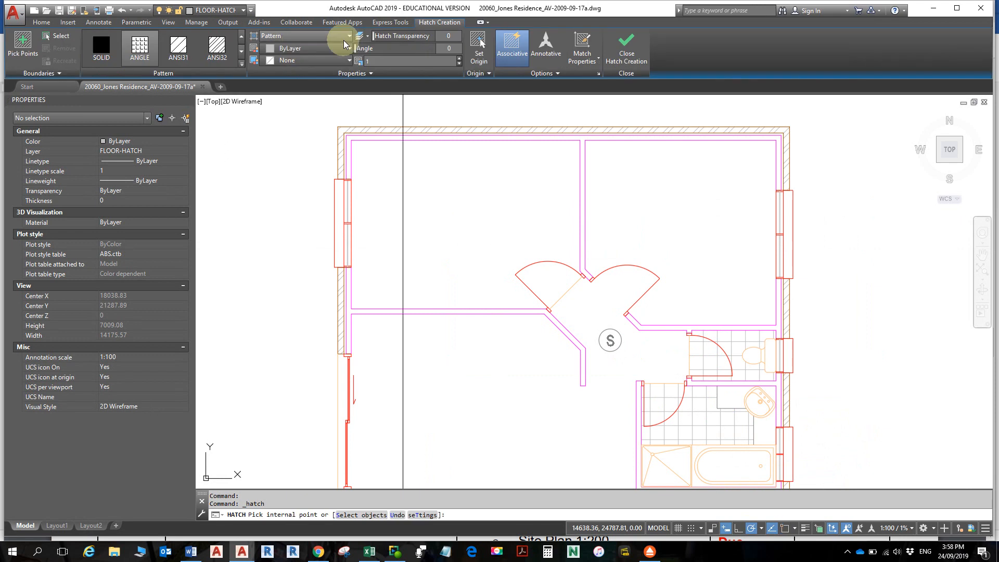
click(284, 35)
click(294, 59)
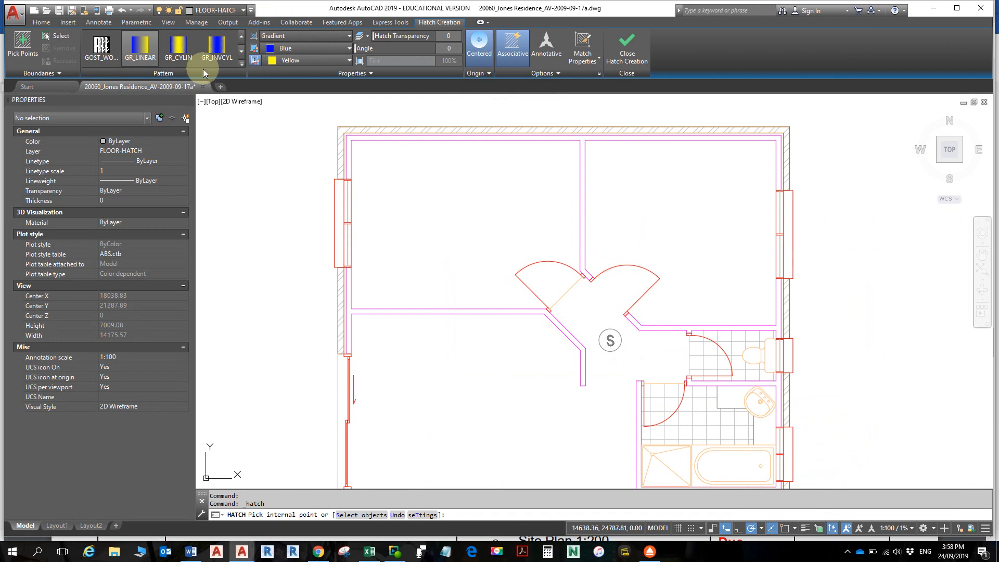
click(303, 48)
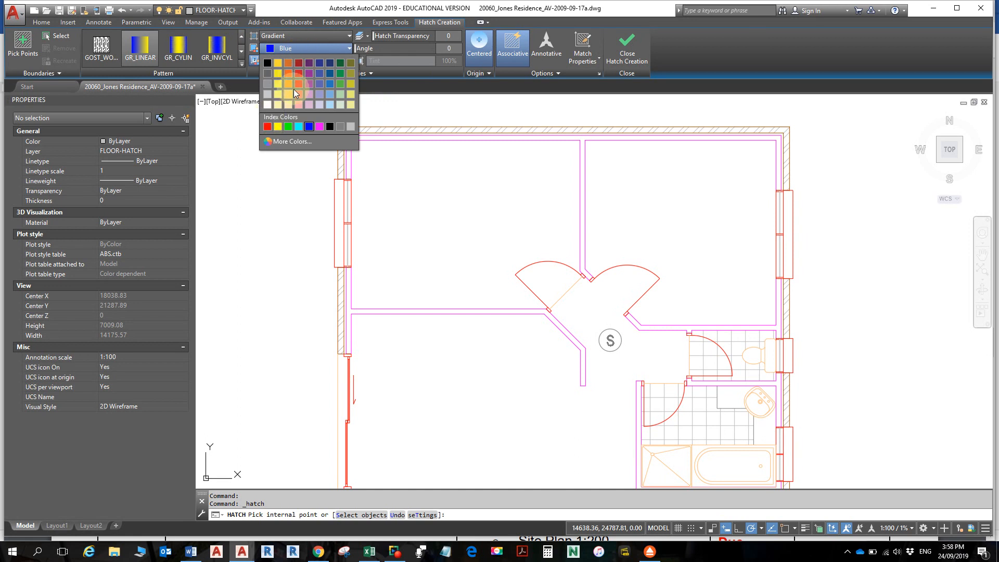
click(299, 73)
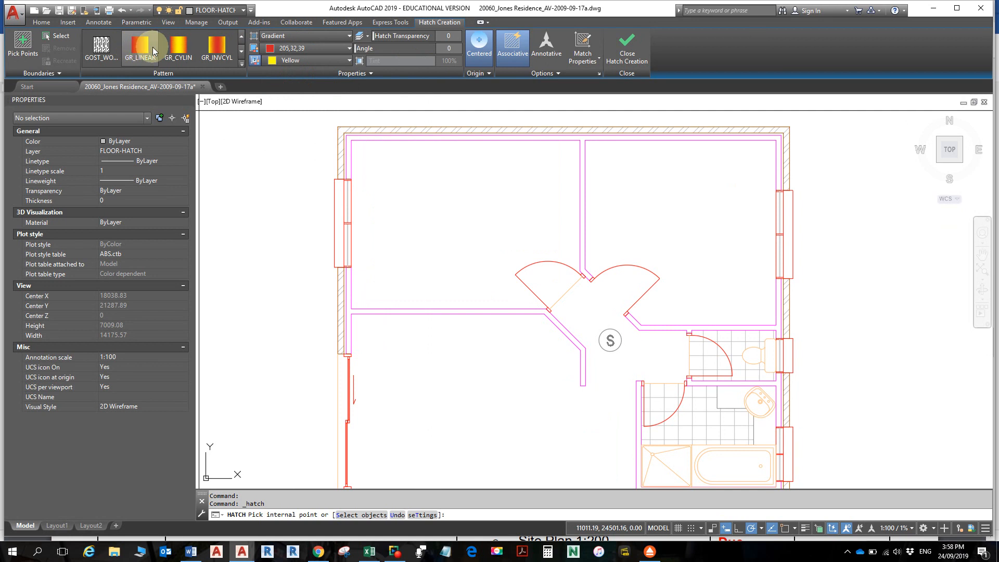
click(178, 47)
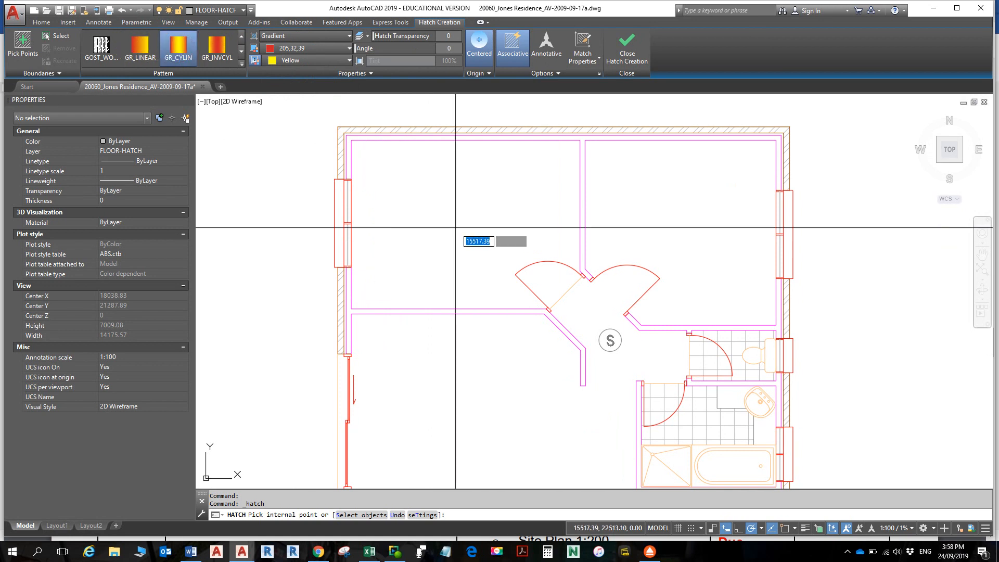
click(242, 55)
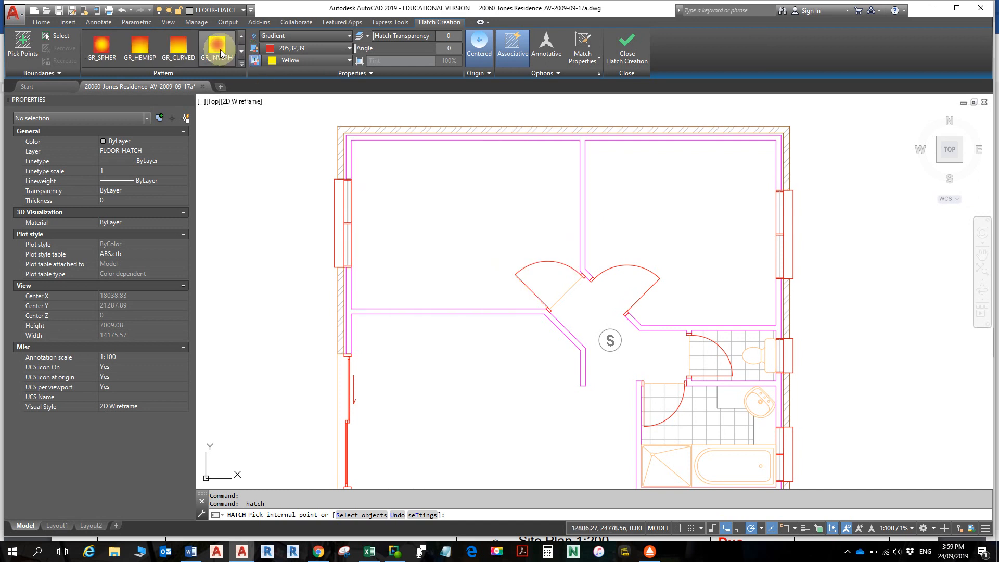
click(101, 47)
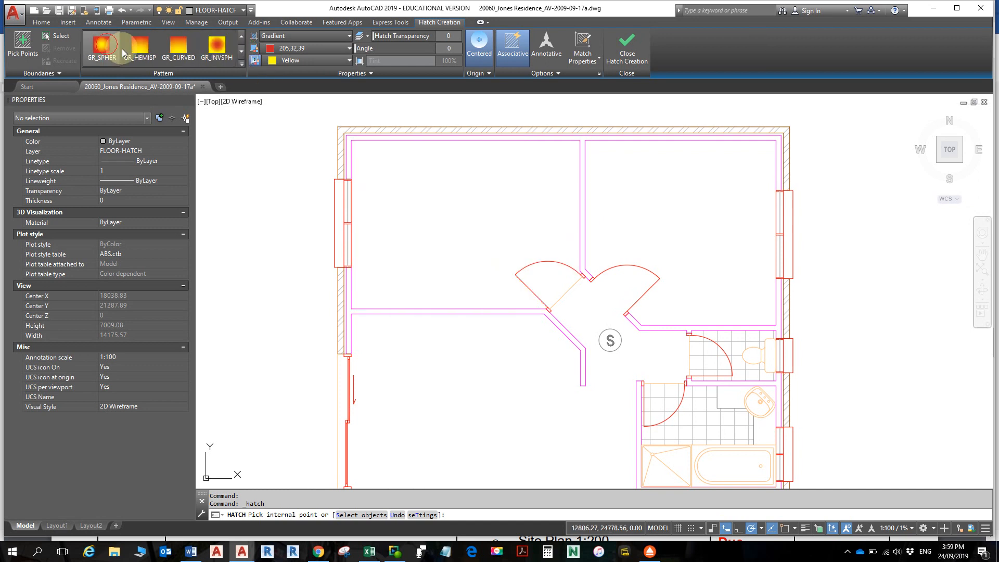
- Apply the gradient hatch to both upper bedrooms and the left bedroom's door swing area
click(460, 213)
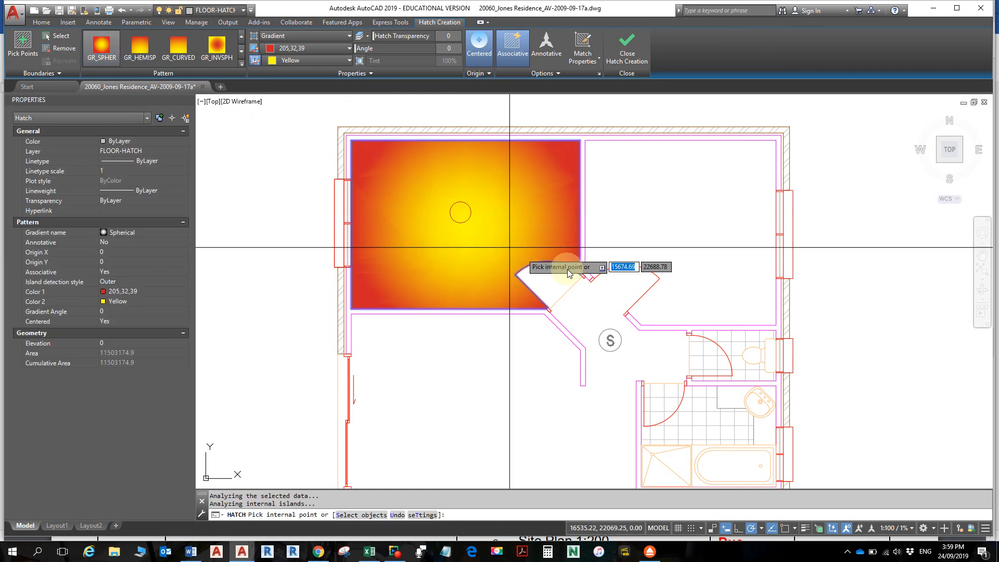
click(742, 286)
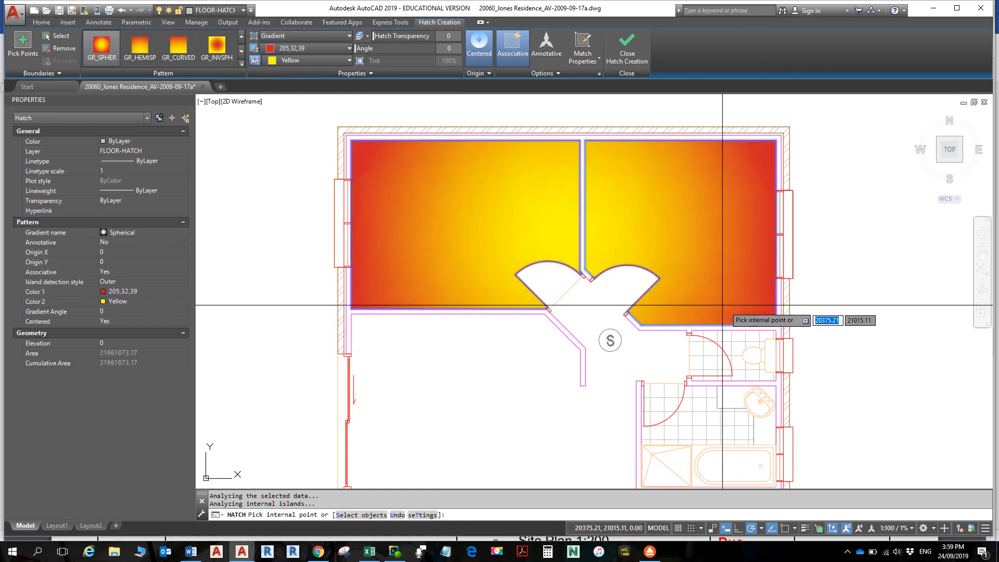
click(546, 268)
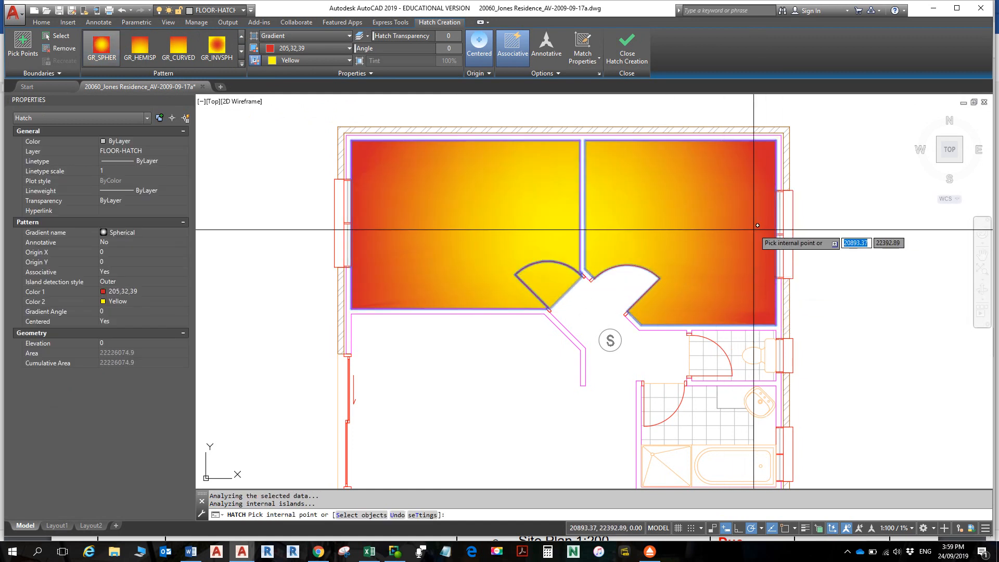
key(Escape)
scroll(765, 239, down, 2)
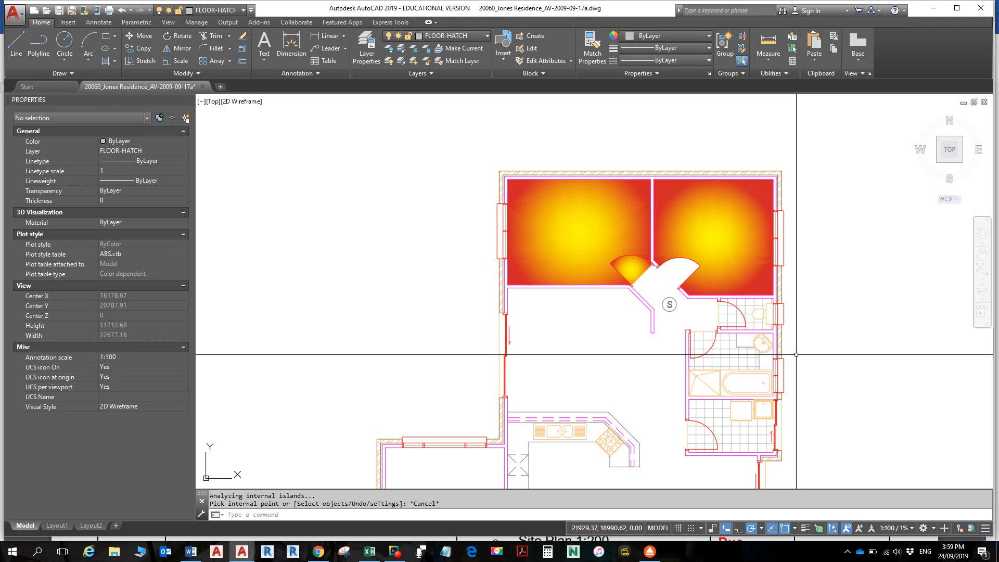
key(Escape)
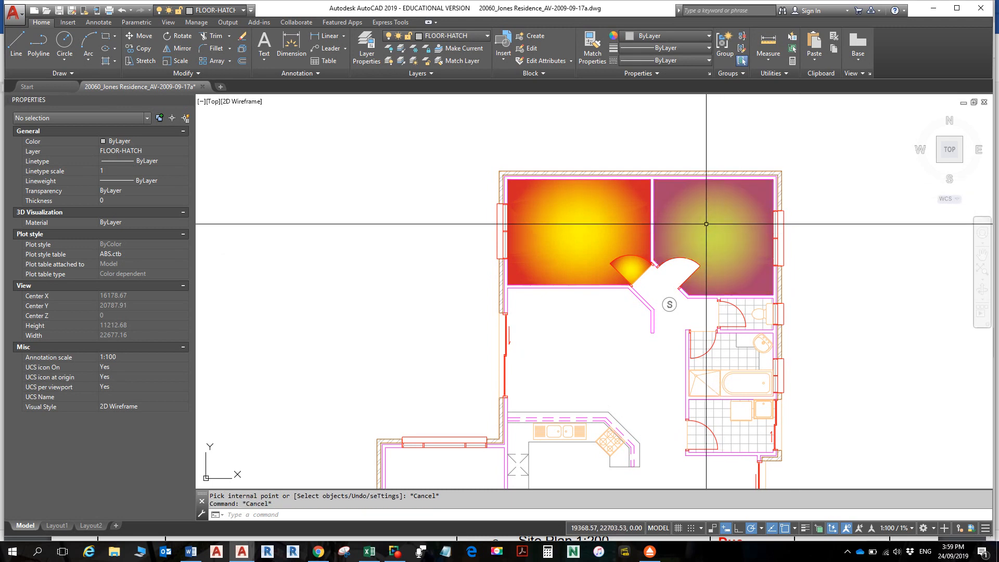
- Inspect the properties of the gradient hatch in the upper-right bedroom and deselect it
click(706, 224)
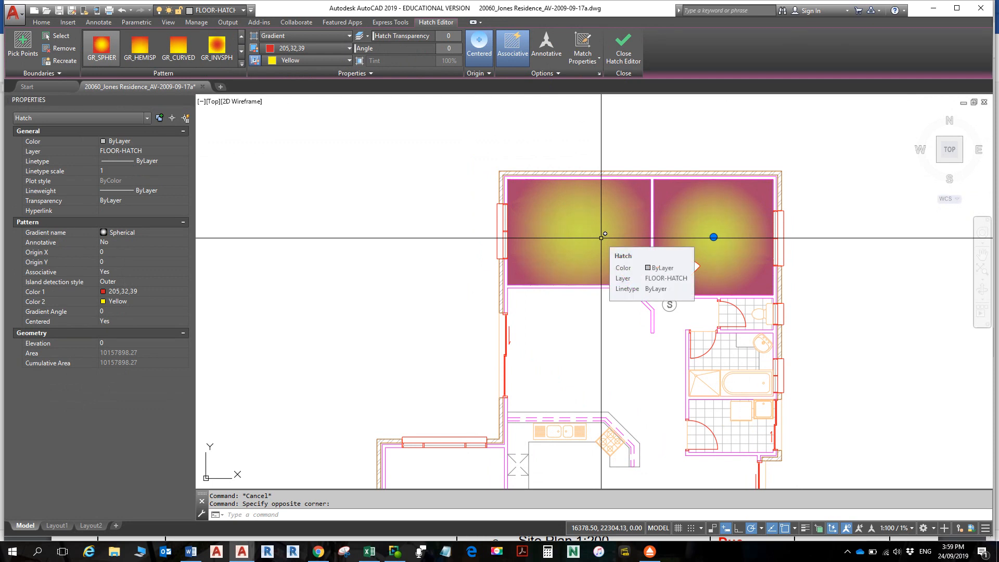
key(Escape)
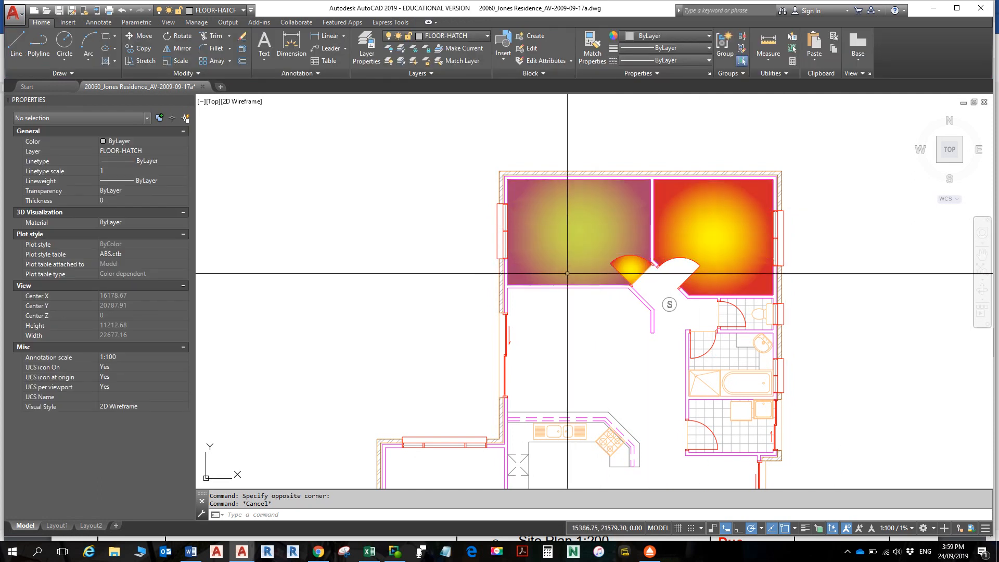
mouse_move(593, 255)
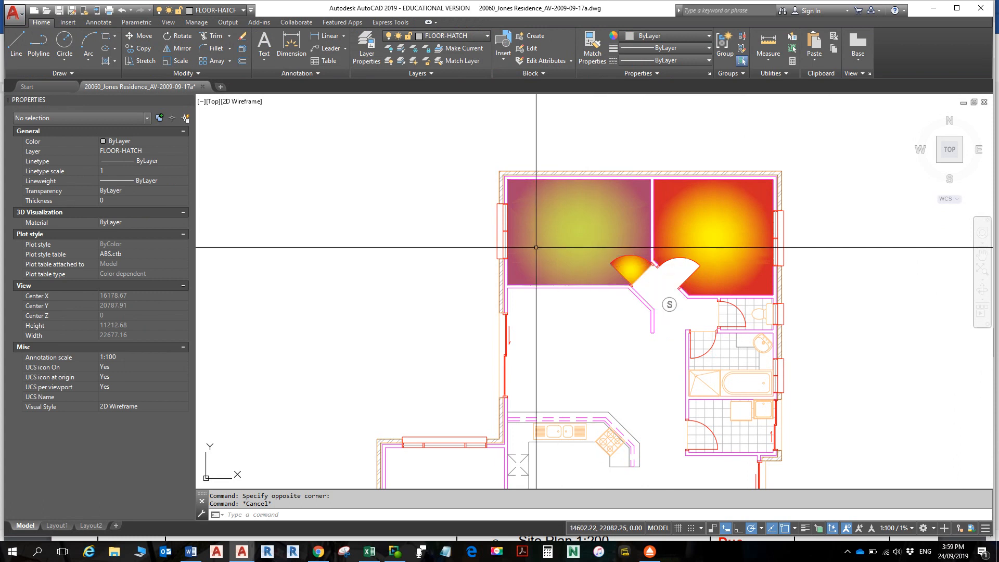
- Change the upper-left bedroom's hatch to the GR_INVCUR gradient pattern and deselect it
click(676, 275)
click(532, 246)
mouse_move(532, 246)
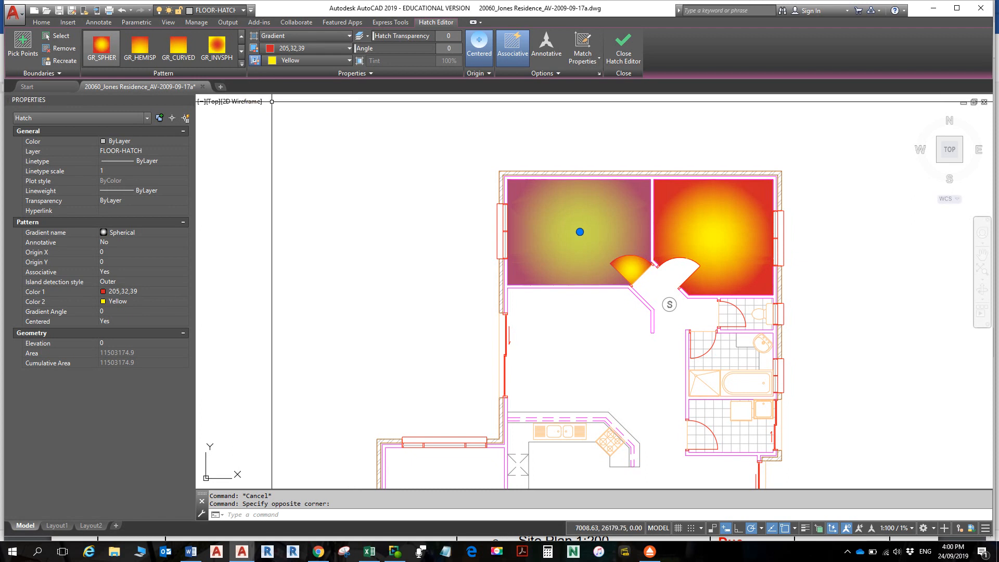
click(242, 52)
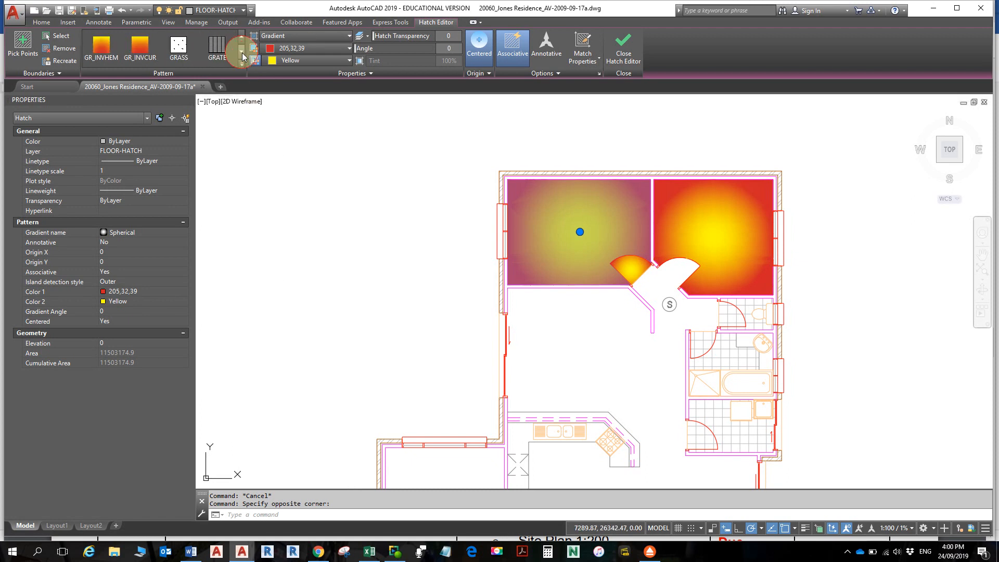
click(140, 46)
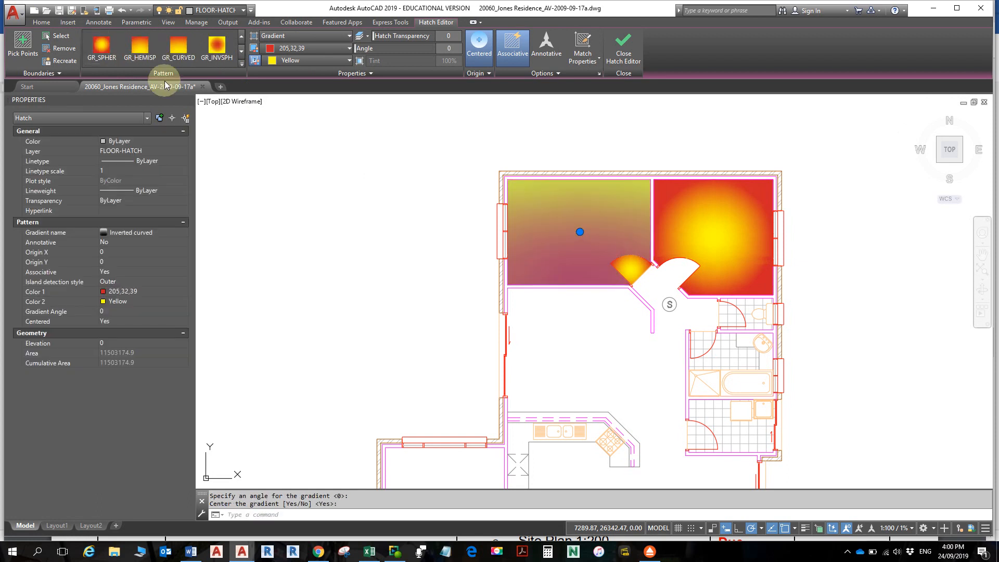
key(Escape)
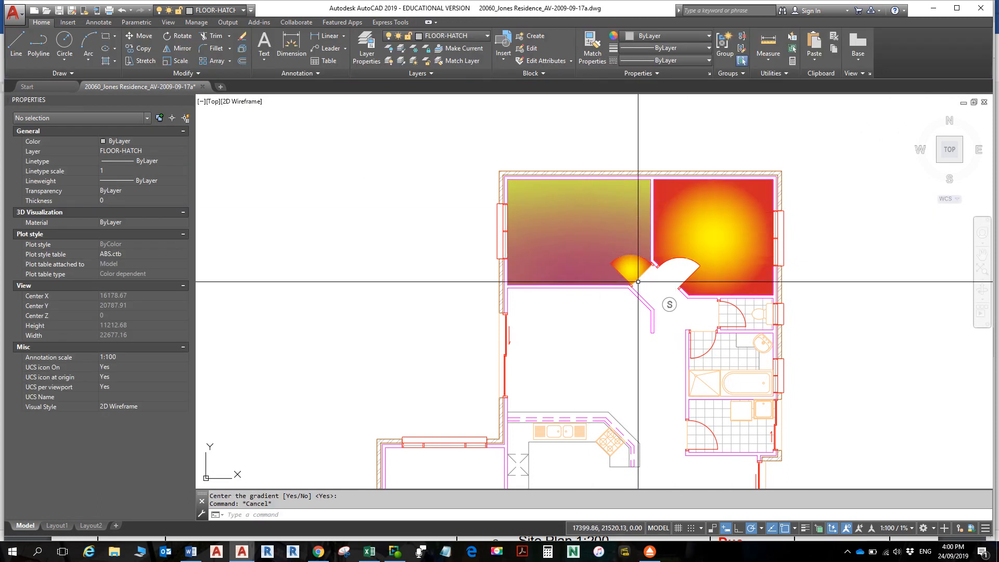
- Examine the upper-left bedroom's gradient hatch and its properties, including how it meets the door swing area
click(569, 252)
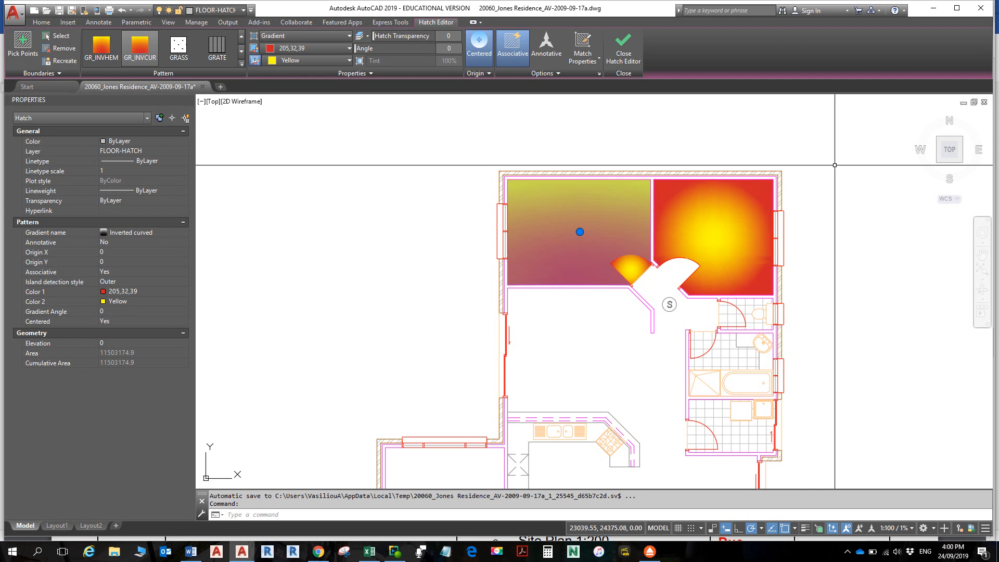
key(Escape)
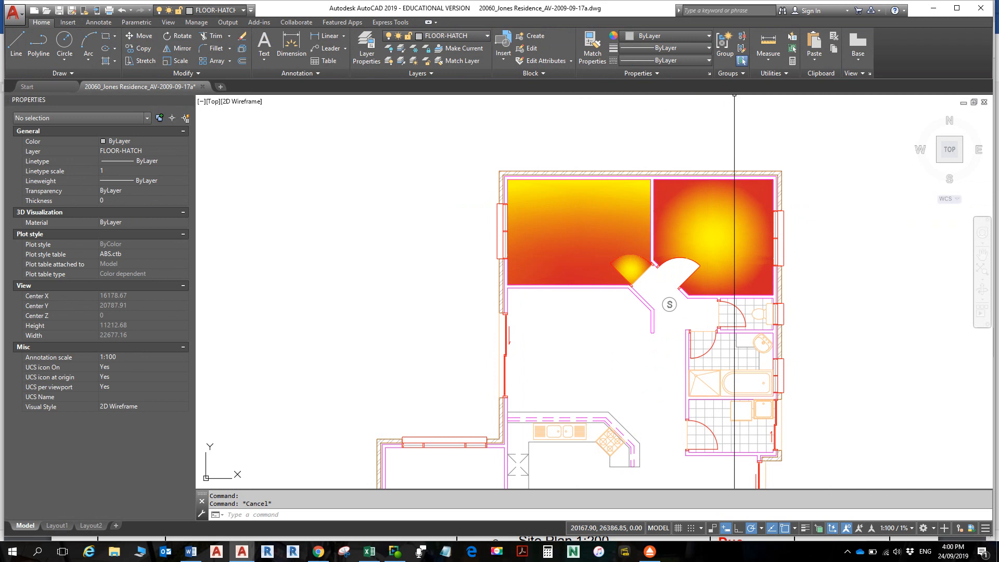
click(582, 248)
click(609, 245)
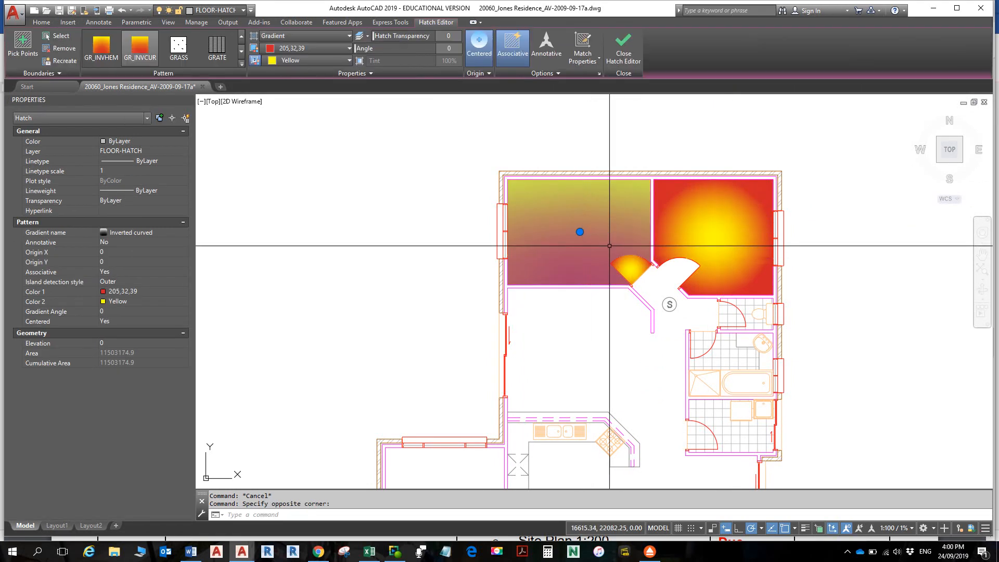
key(Escape)
scroll(633, 268, up, 6)
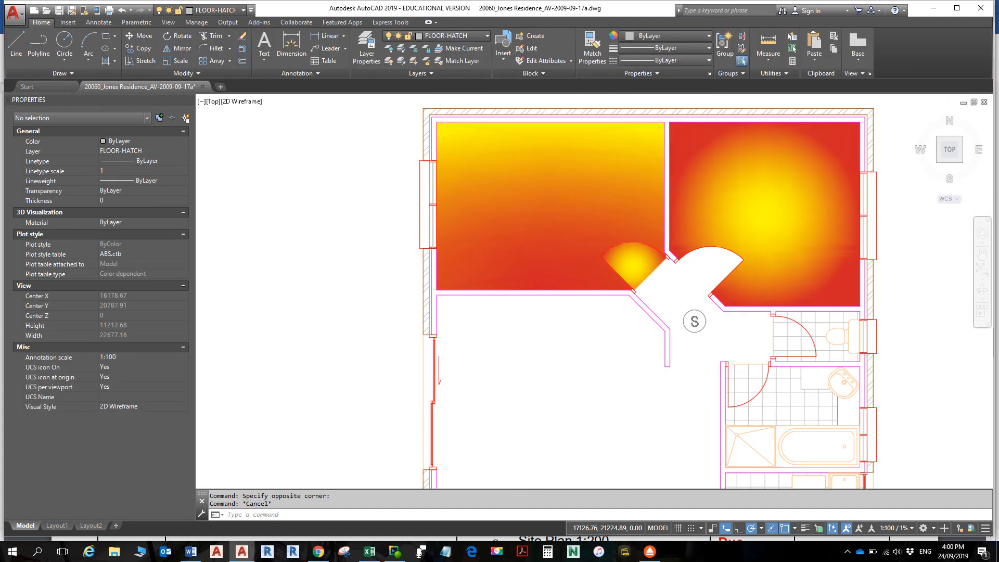
scroll(651, 258, down, 4)
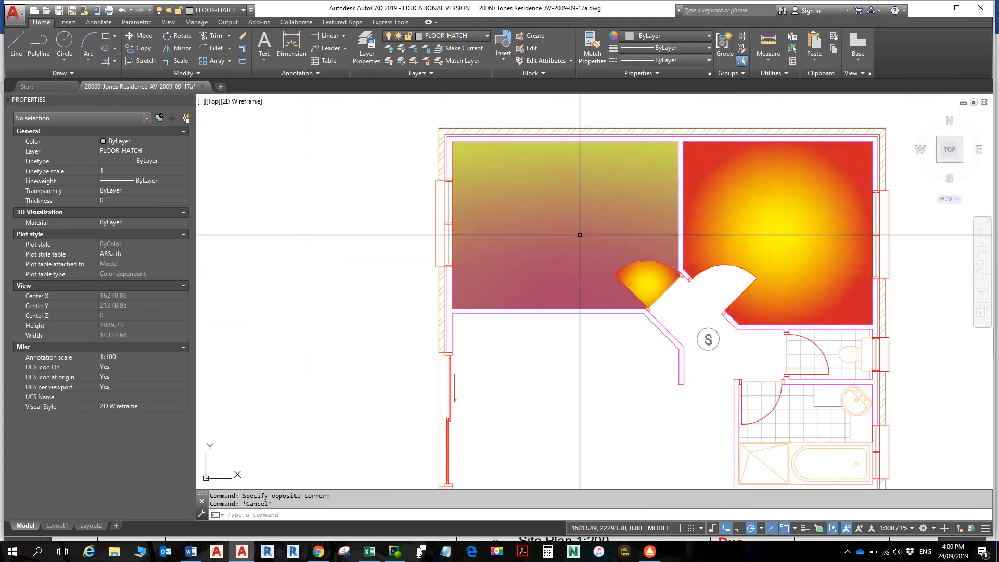
- Erase the gradient hatches in both upper bedrooms and the left door swing, plus the floor line across the left bedroom's doorway
click(647, 284)
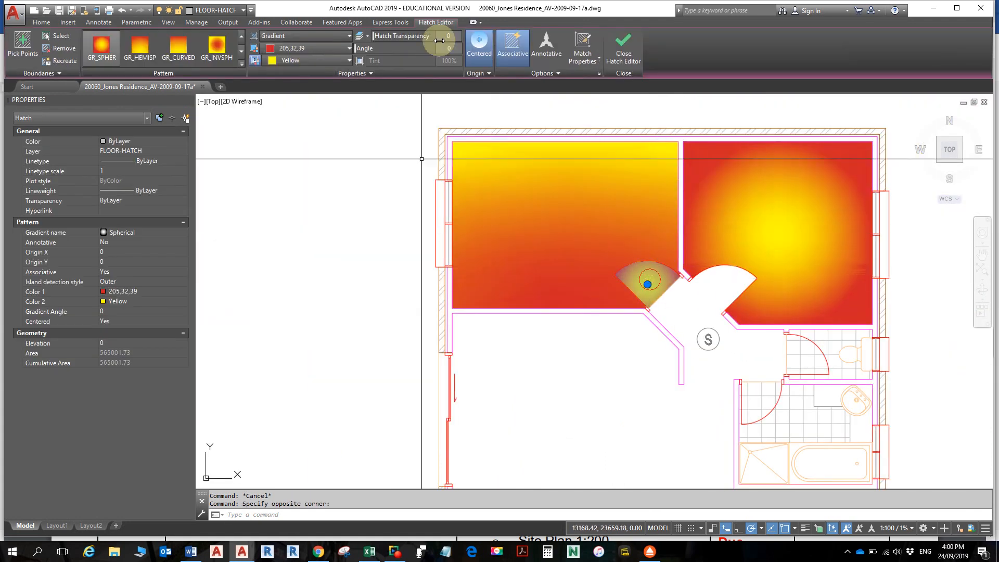
click(541, 161)
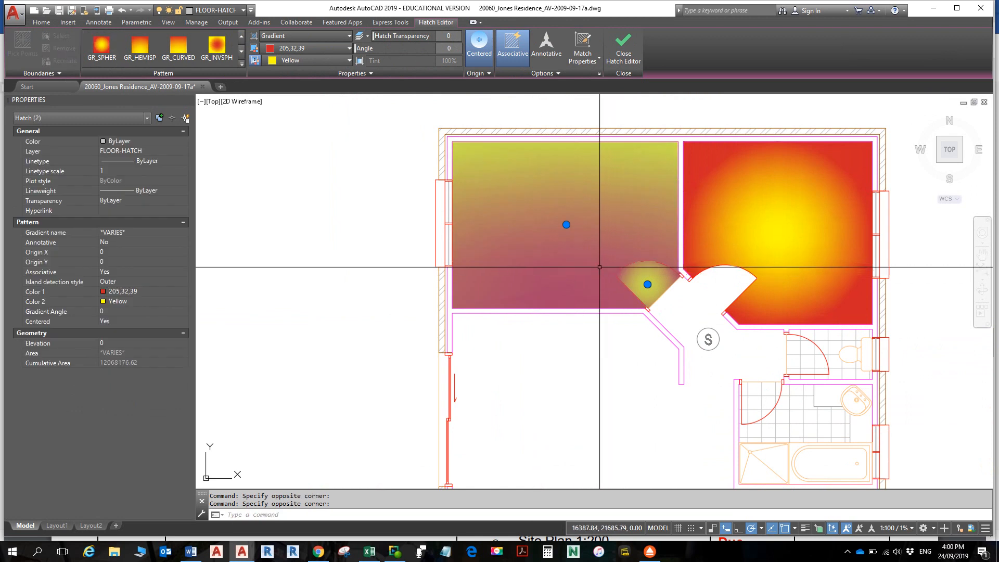
key(Delete)
click(720, 219)
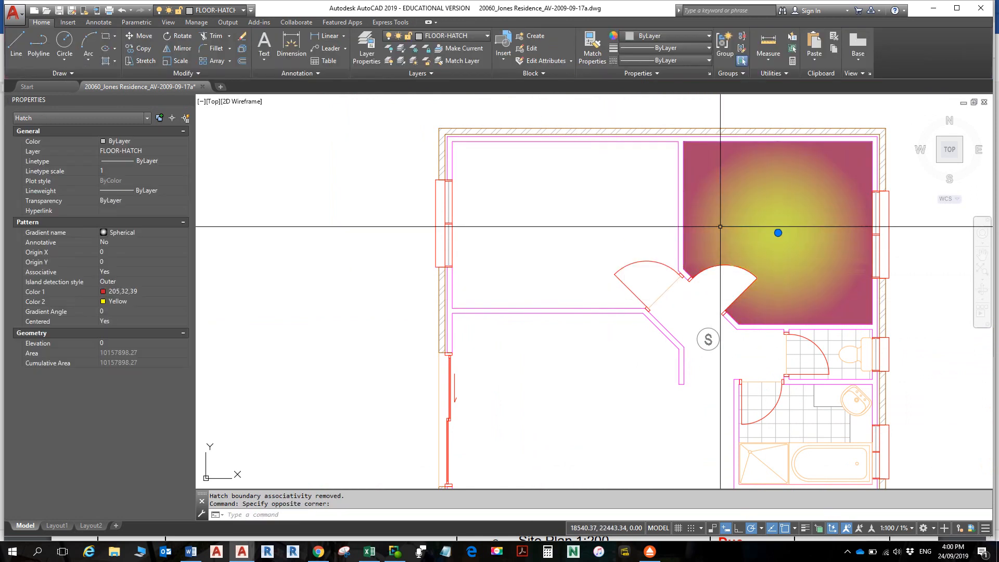
key(Delete)
click(659, 276)
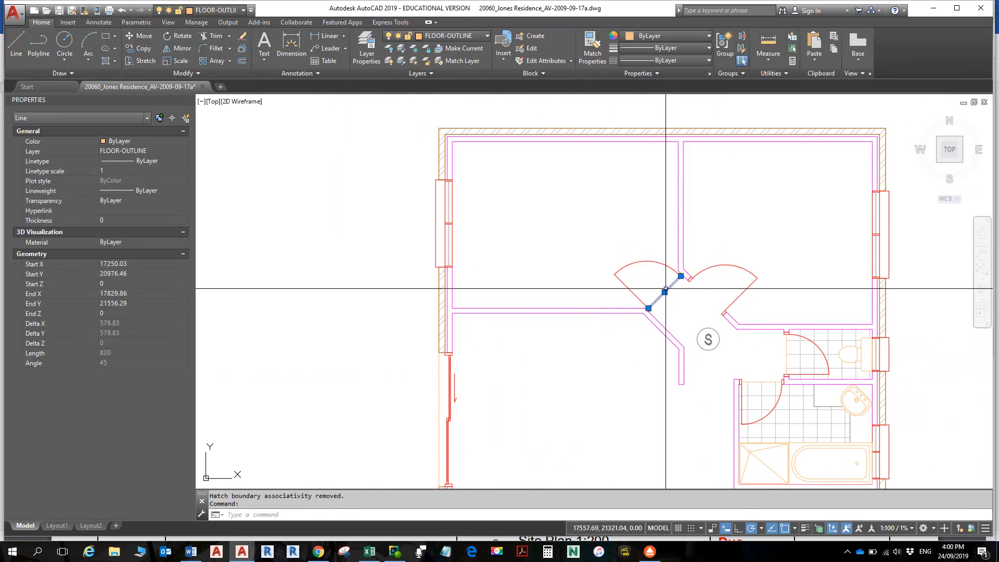
key(Delete)
- Turn on the ROOF-PLAN layer
click(476, 36)
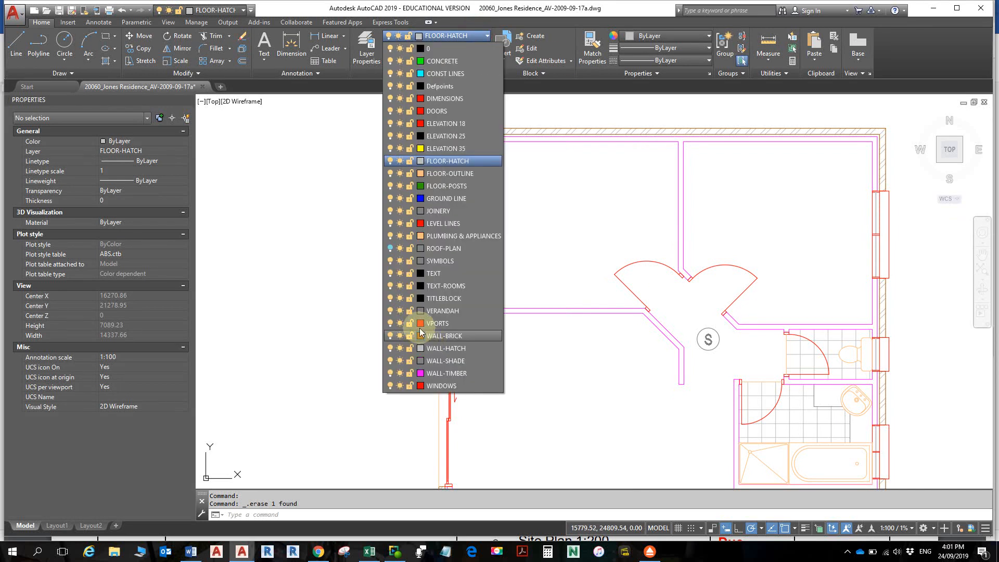
click(390, 248)
key(Escape)
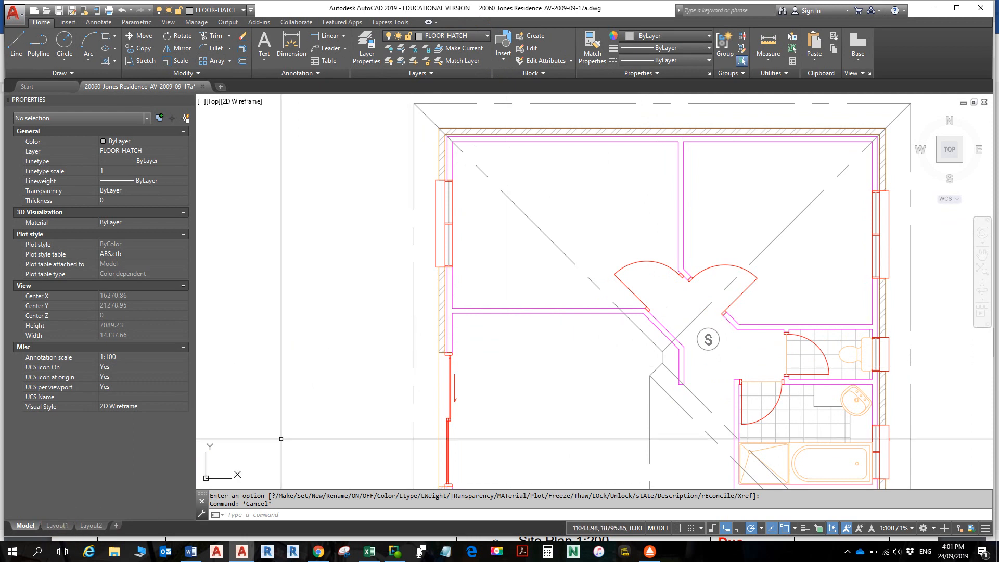
- Open Layout1 and view the whole floor plan sheet with the roof outline
click(57, 525)
scroll(499, 302, down, 6)
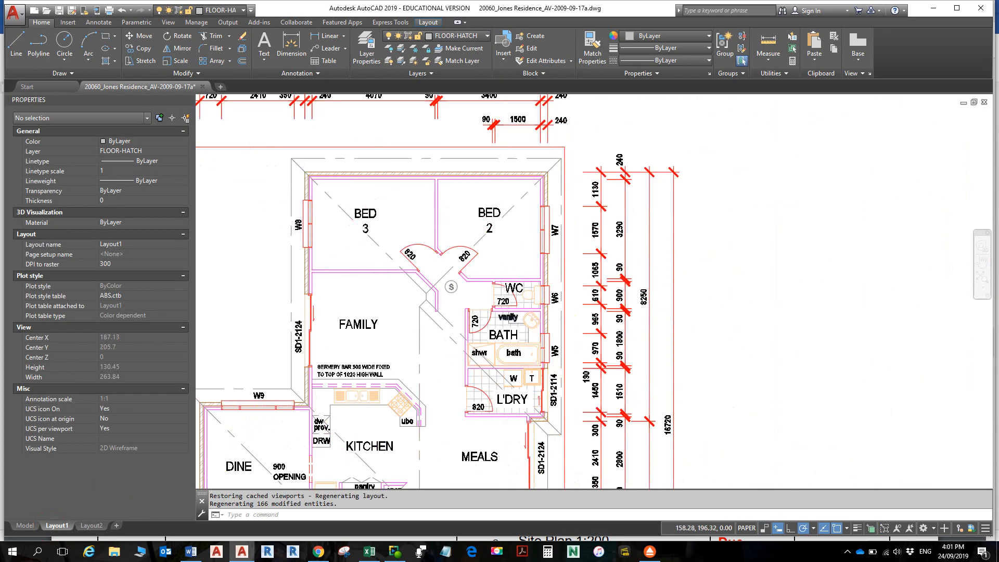
scroll(589, 224, down, 5)
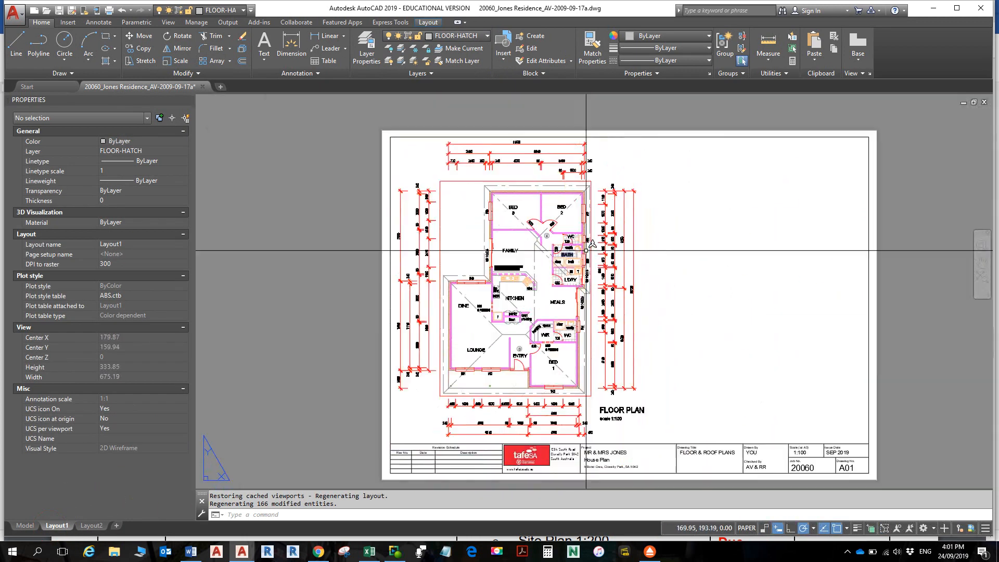
middle_drag(661, 237, 577, 239)
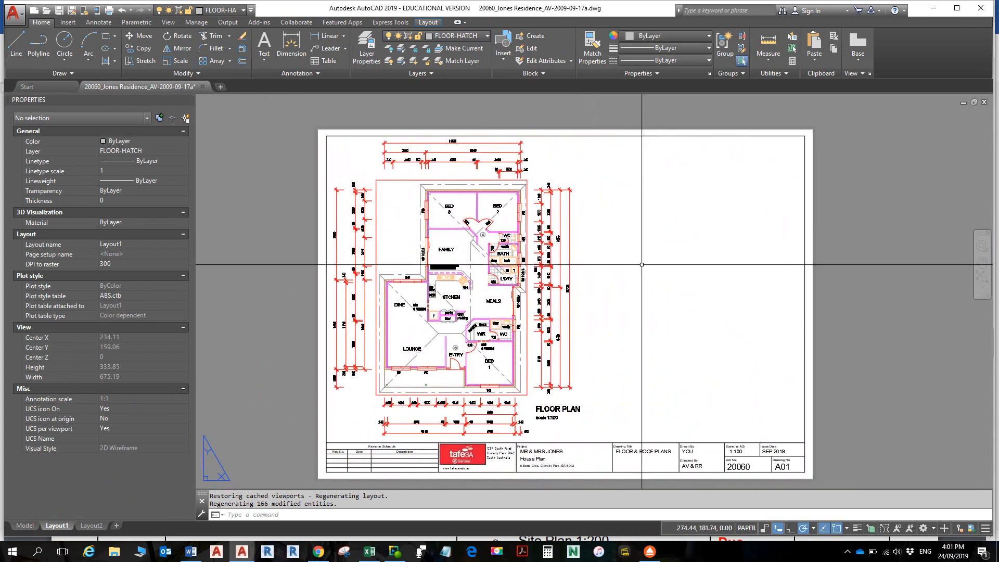
- Switch to the Student Portfolio Assessment document in Word and find the hatching, verandah, roof plan and page setup instructions
click(197, 555)
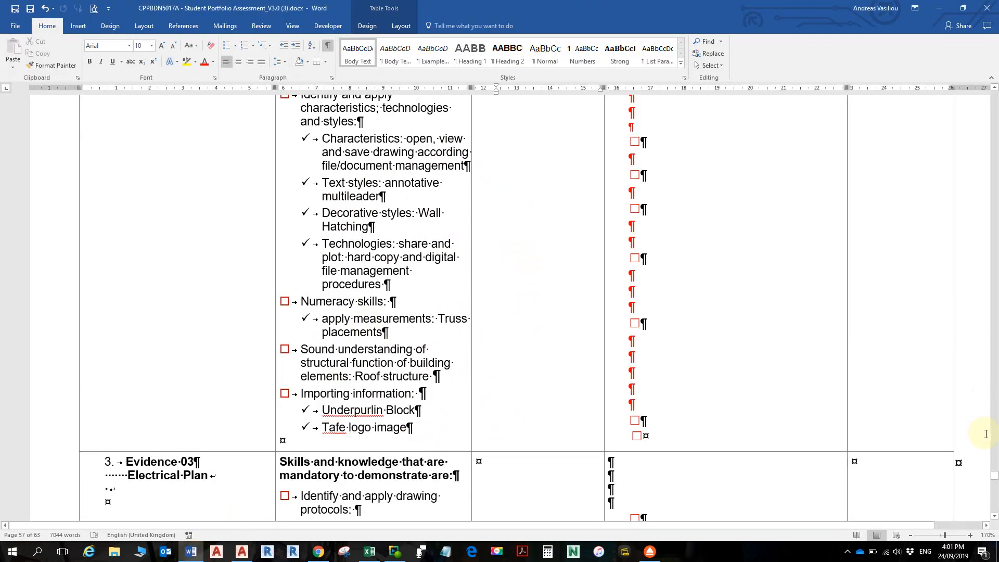
mouse_move(994, 483)
mouse_down()
mouse_move(989, 155)
mouse_move(992, 165)
mouse_up()
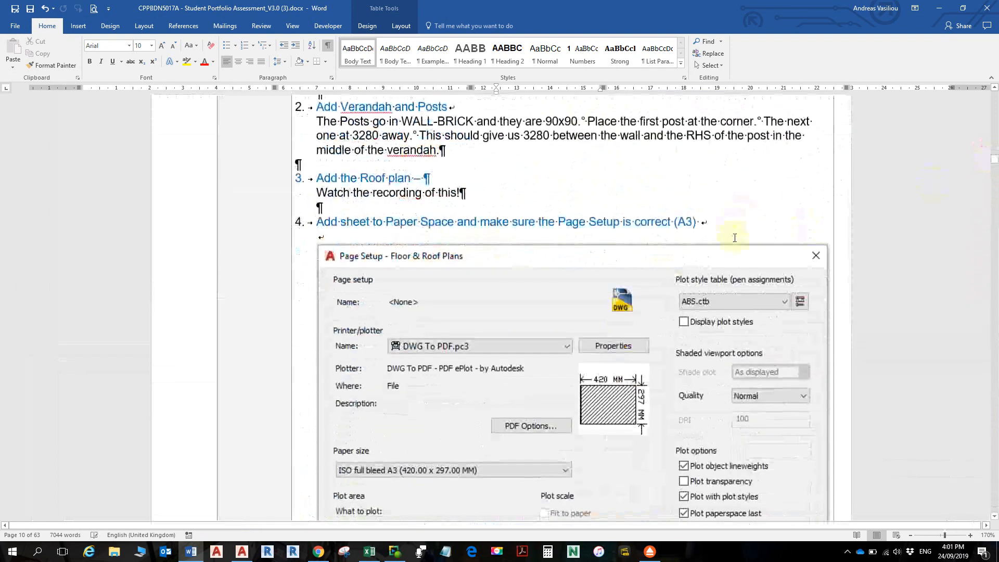
ctrl+scroll(735, 238, down, 1)
scroll(717, 252, down, 2)
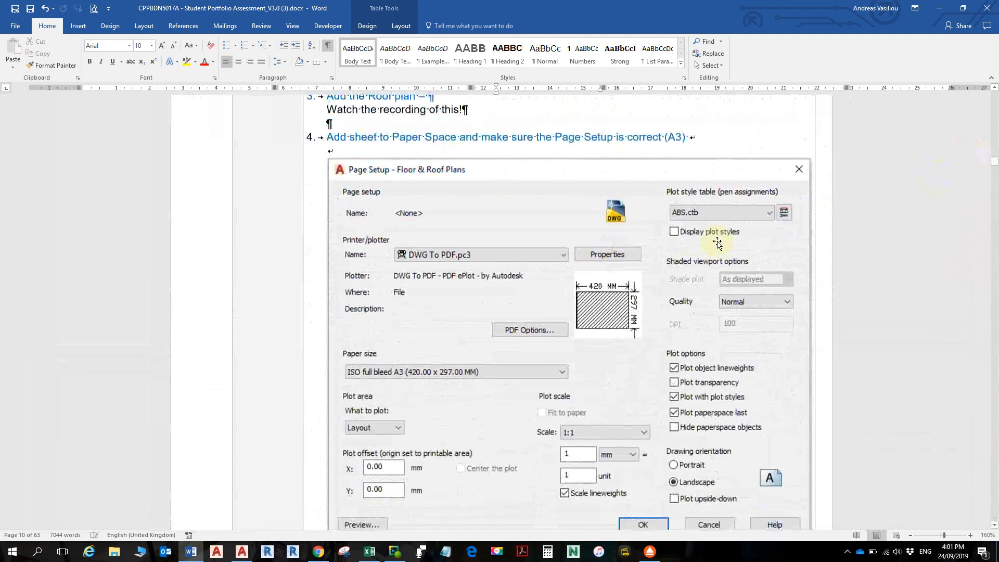
scroll(717, 245, up, 2)
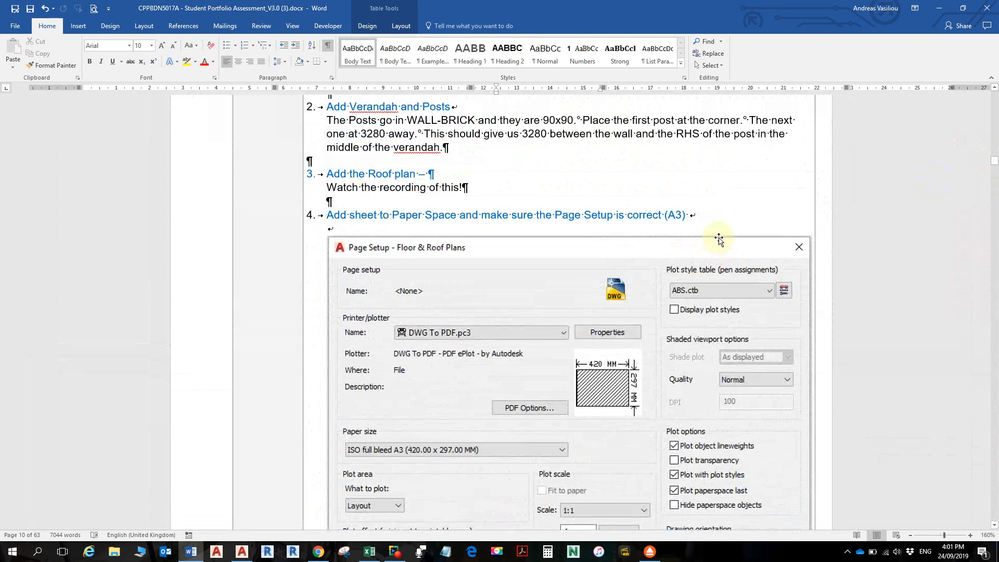
scroll(718, 239, up, 6)
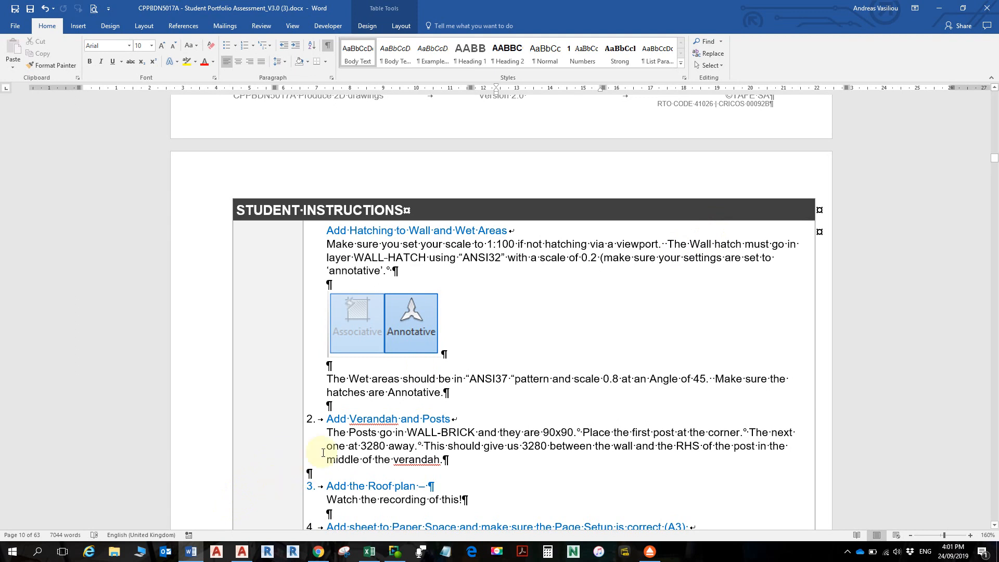
- Review the floor plan instructions from the first Dropbox submission through hatching, page setup, viewport scale, text heights and plotting
scroll(455, 343, up, 10)
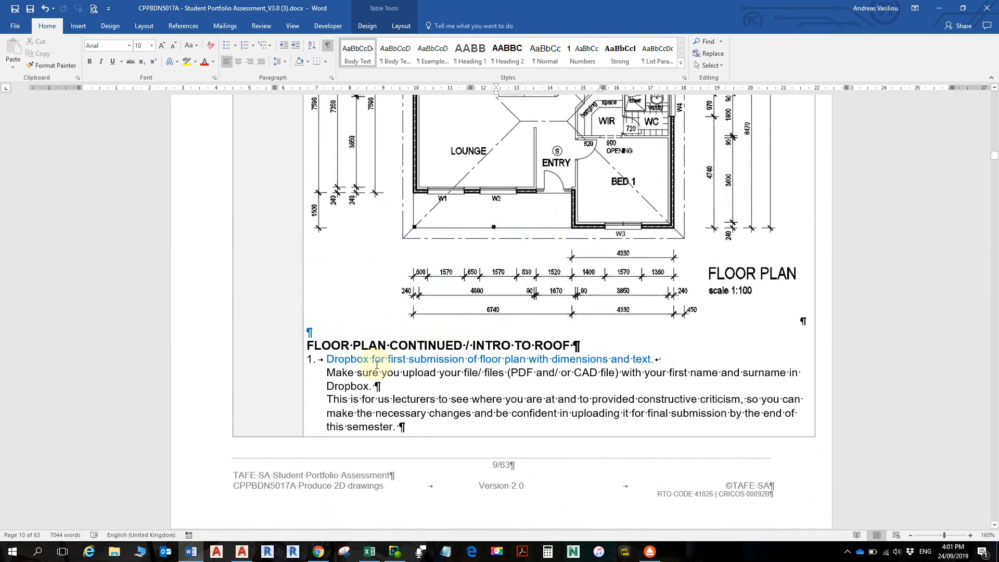
scroll(468, 374, down, 1)
scroll(468, 374, down, 1)
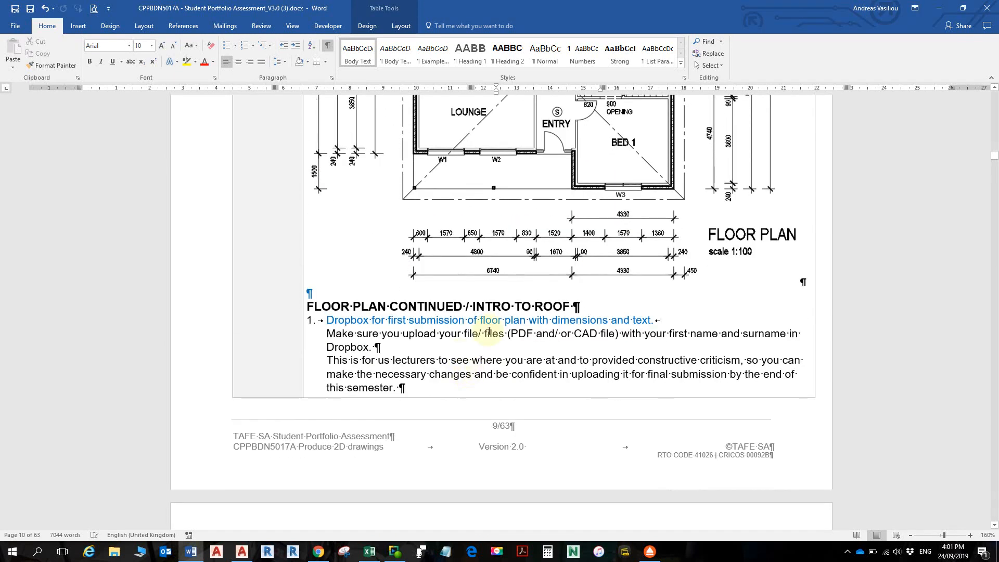
scroll(490, 331, down, 7)
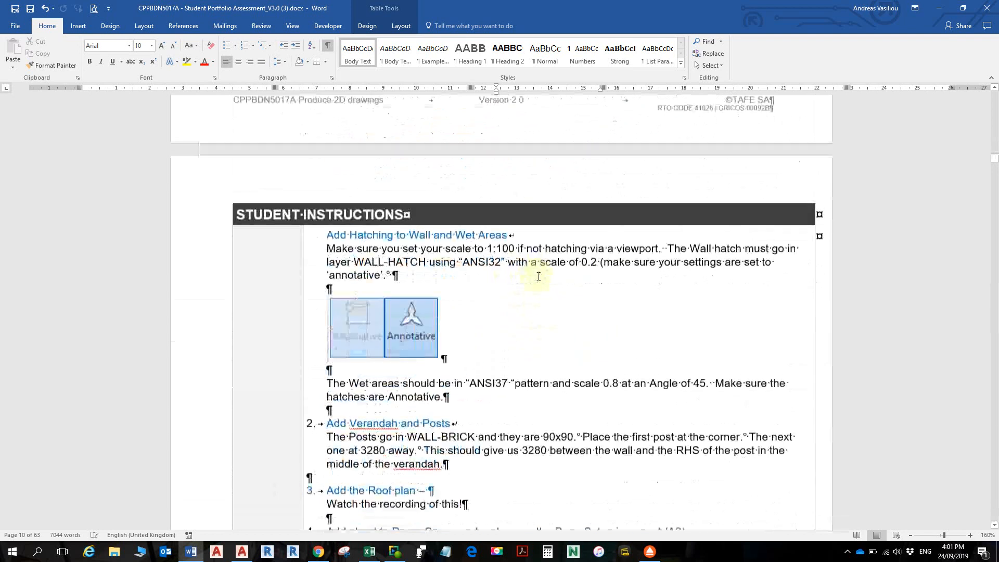
scroll(373, 257, down, 3)
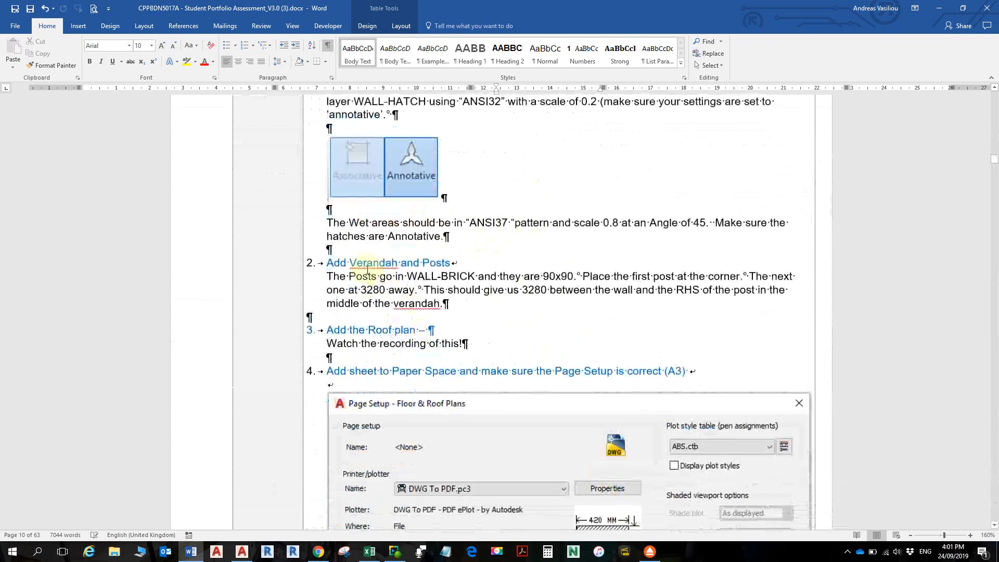
scroll(495, 285, down, 2)
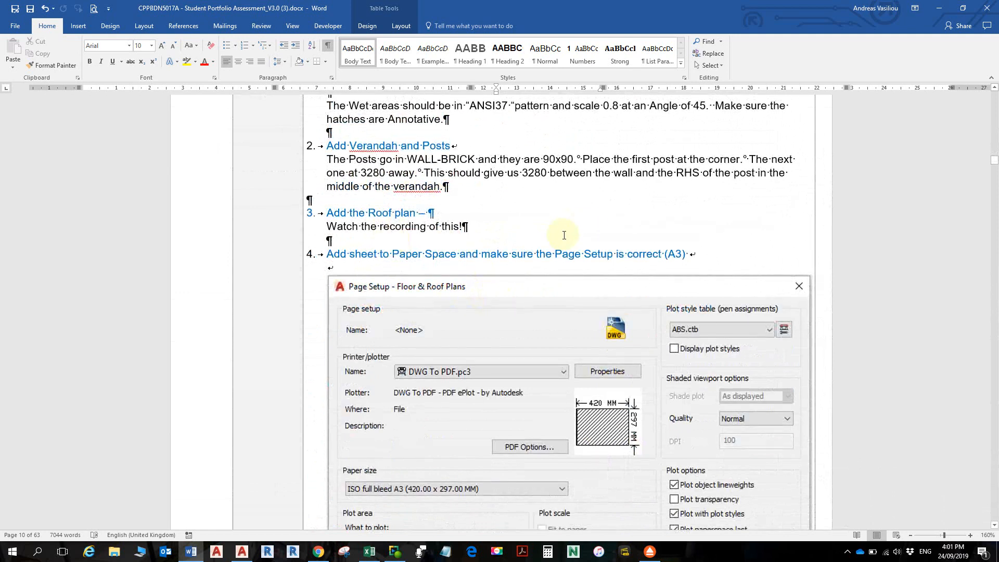
scroll(439, 230, down, 2)
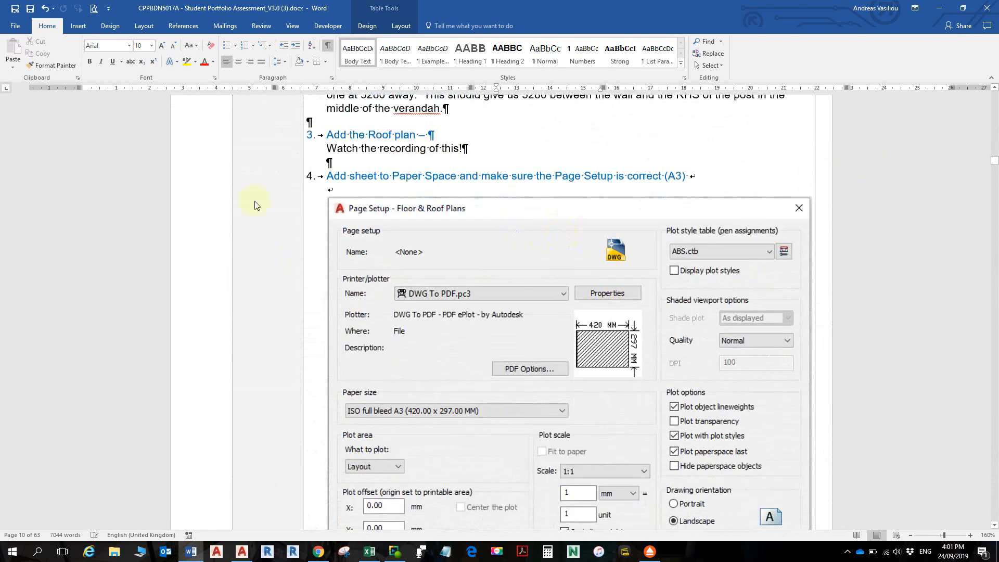
scroll(439, 189, down, 8)
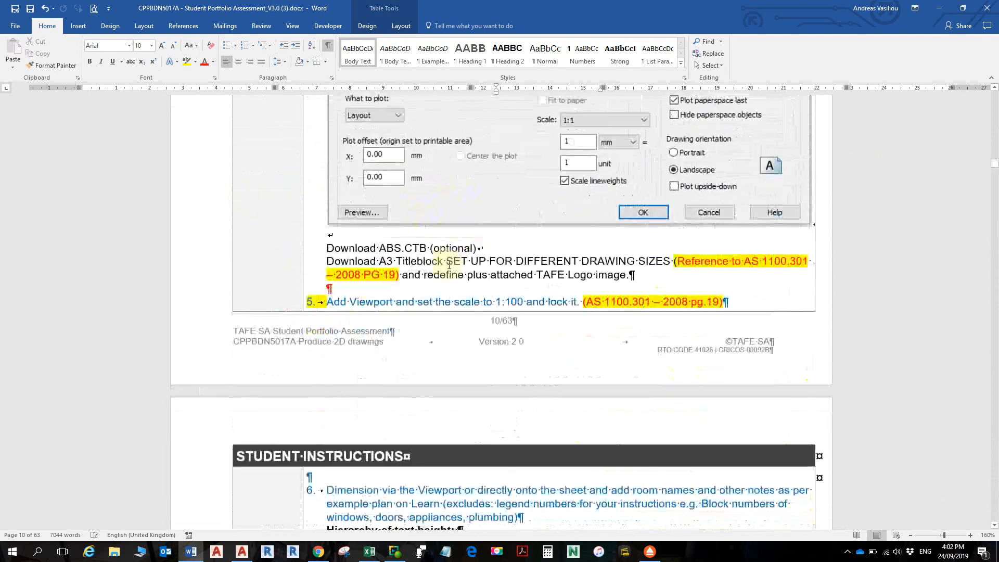
scroll(445, 282, down, 3)
scroll(448, 286, down, 10)
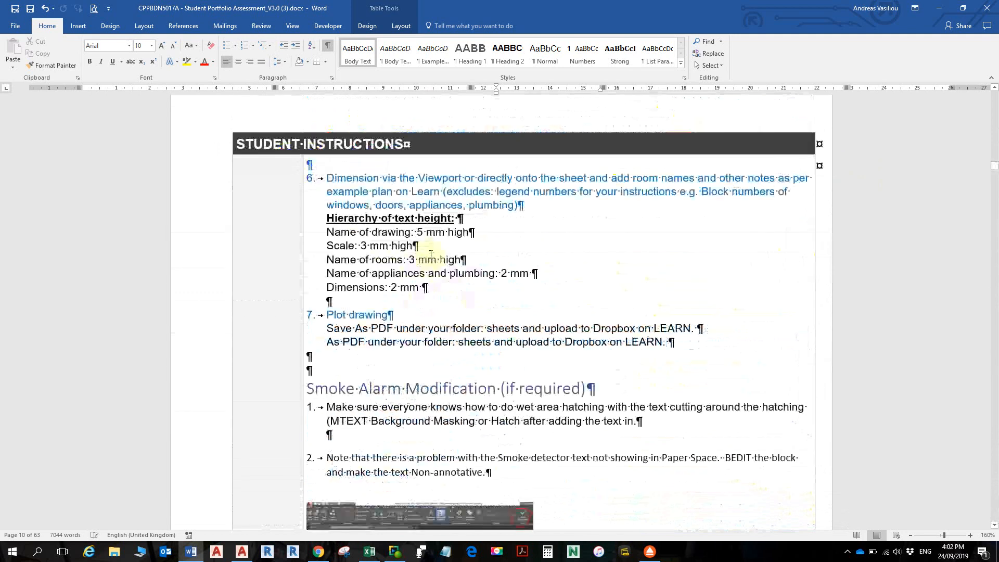
- Read the introduction and initial setup of section 2.2 Roof Framing Plan, highlighting the list of roof members from Rafters to Strutting beams
scroll(435, 266, down, 3)
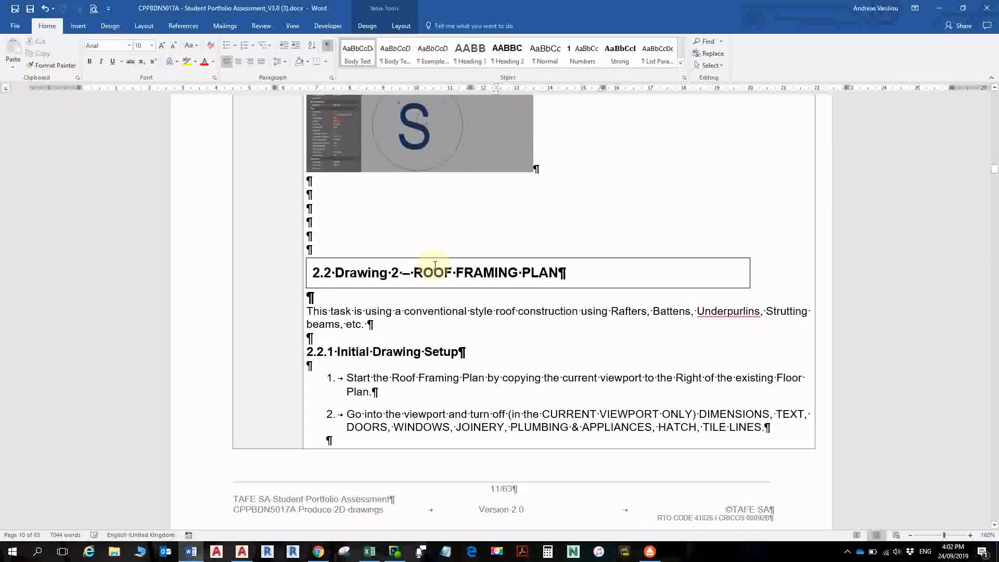
scroll(435, 266, down, 4)
scroll(475, 208, up, 1)
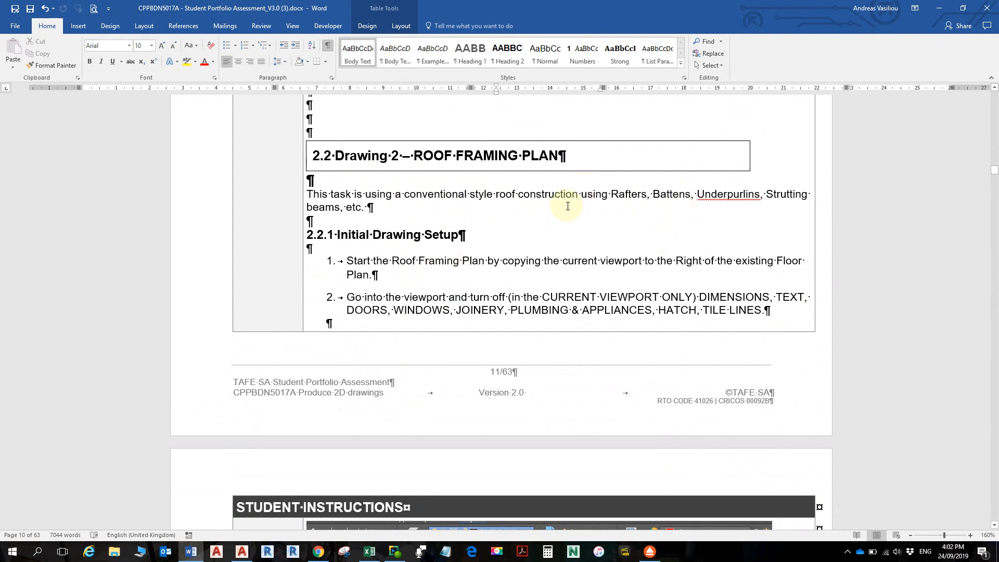
drag(611, 194, 757, 213)
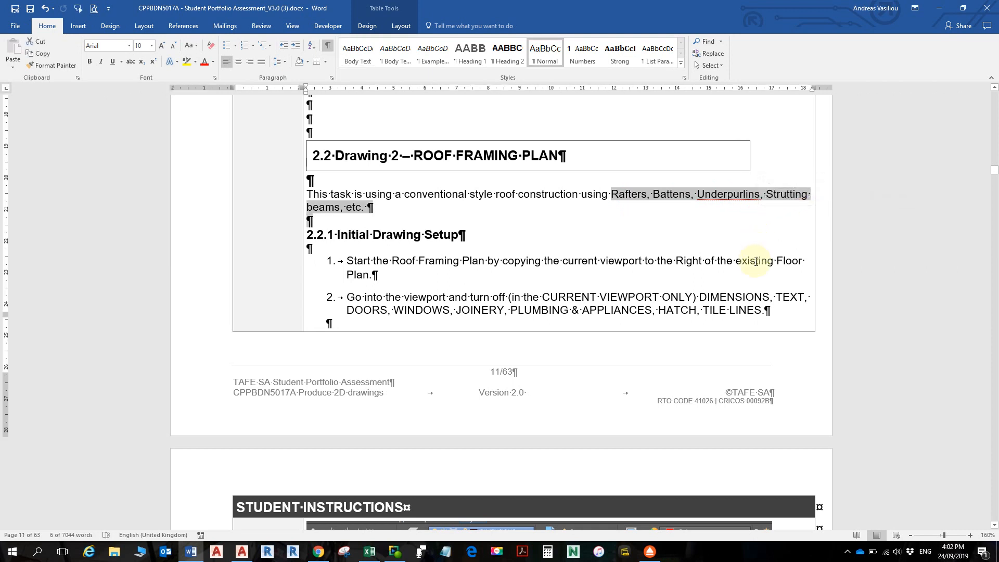
click(631, 211)
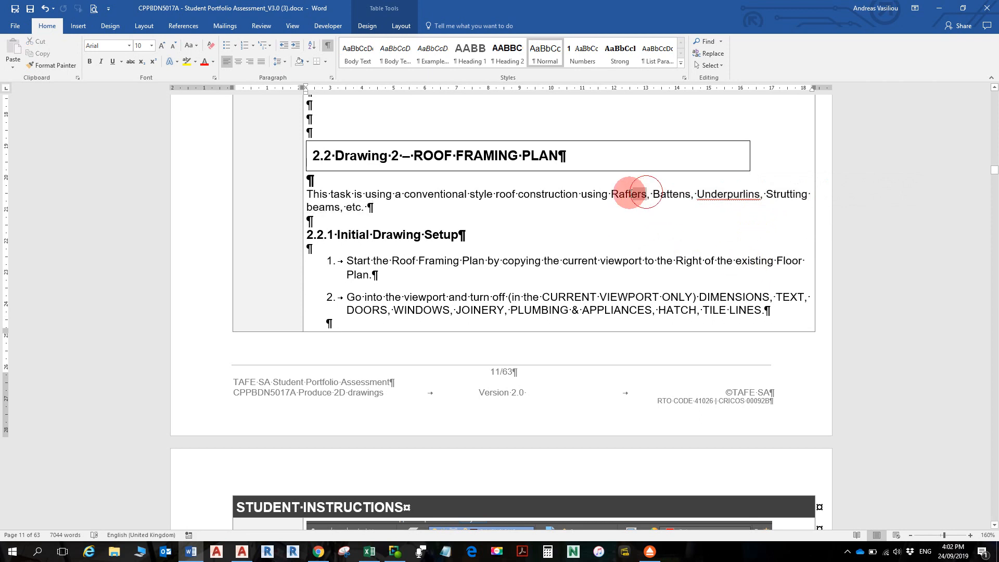
- Skim the roof framing instructions from initial drawing setup through the layer, wall hatching and rafter setout pages to the roof member images
double_click(629, 194)
ctrl+scroll(620, 316, down, 2)
ctrl+scroll(616, 321, down, 4)
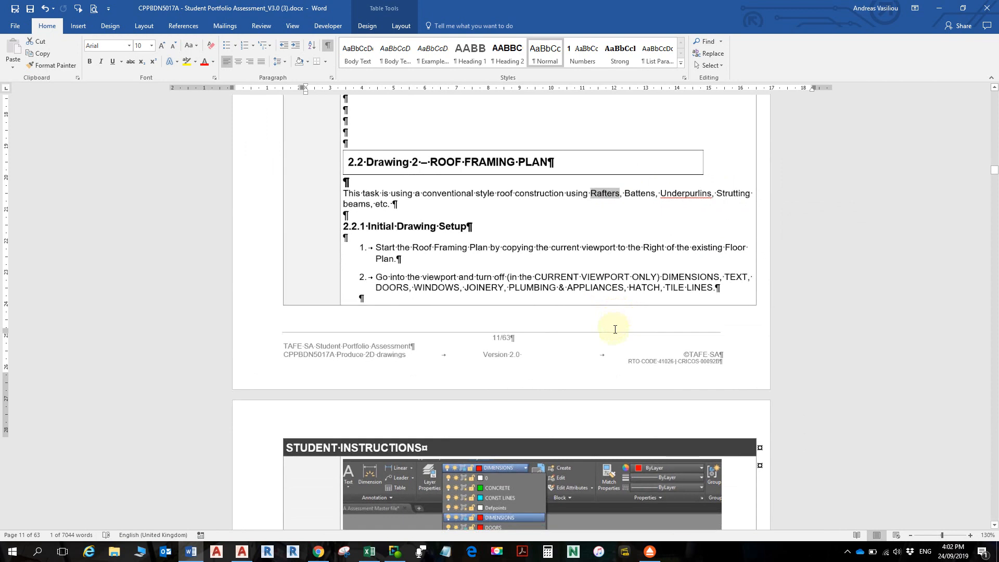
scroll(599, 335, down, 5)
scroll(592, 336, down, 20)
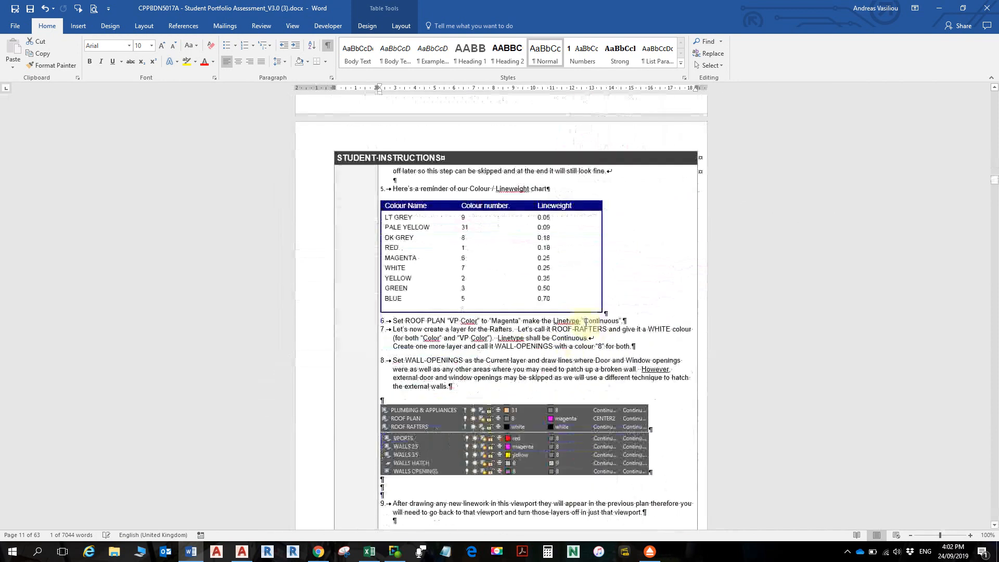
scroll(634, 253, down, 2)
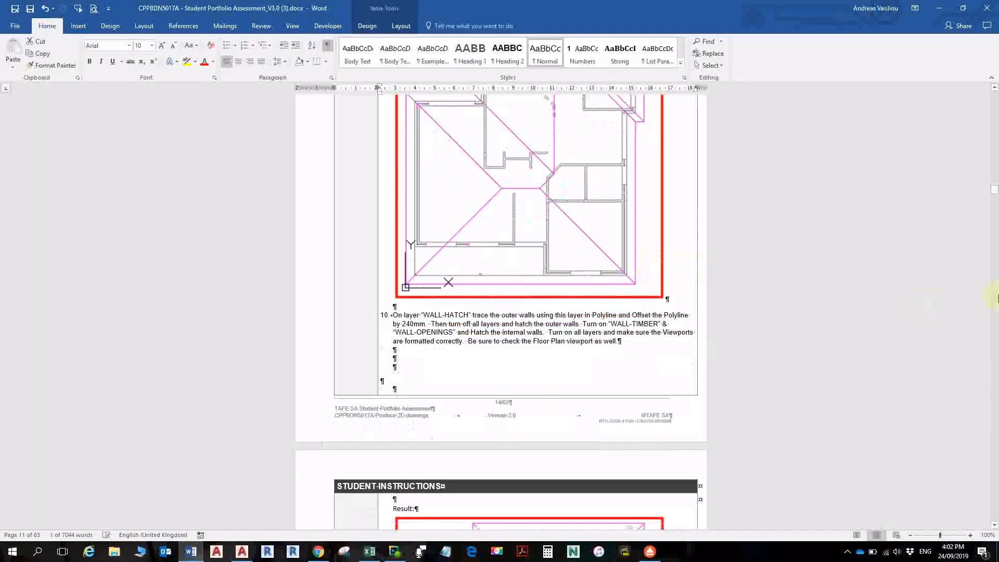
scroll(997, 300, down, 20)
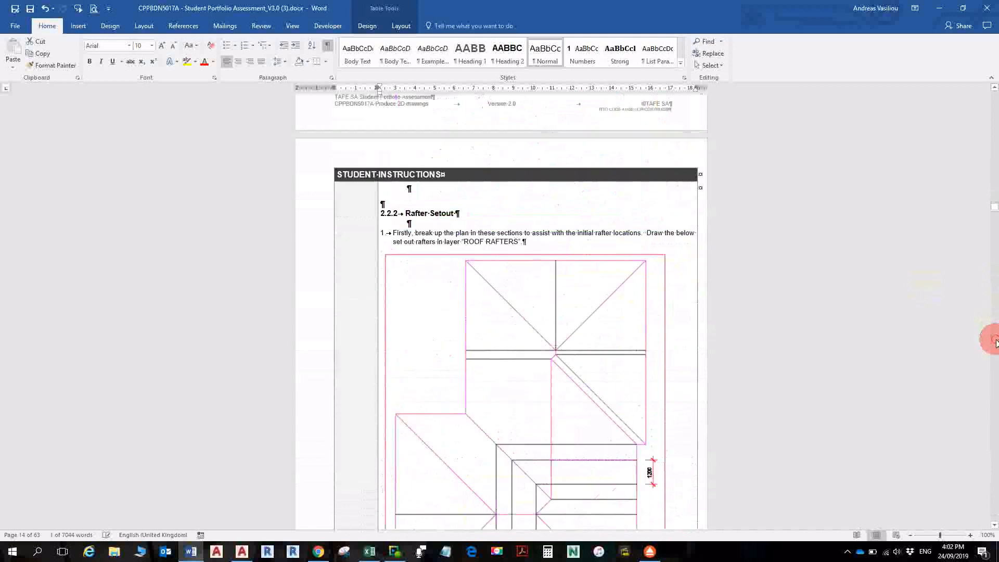
click(996, 341)
click(995, 341)
click(996, 341)
click(996, 341)
click(996, 341)
click(996, 341)
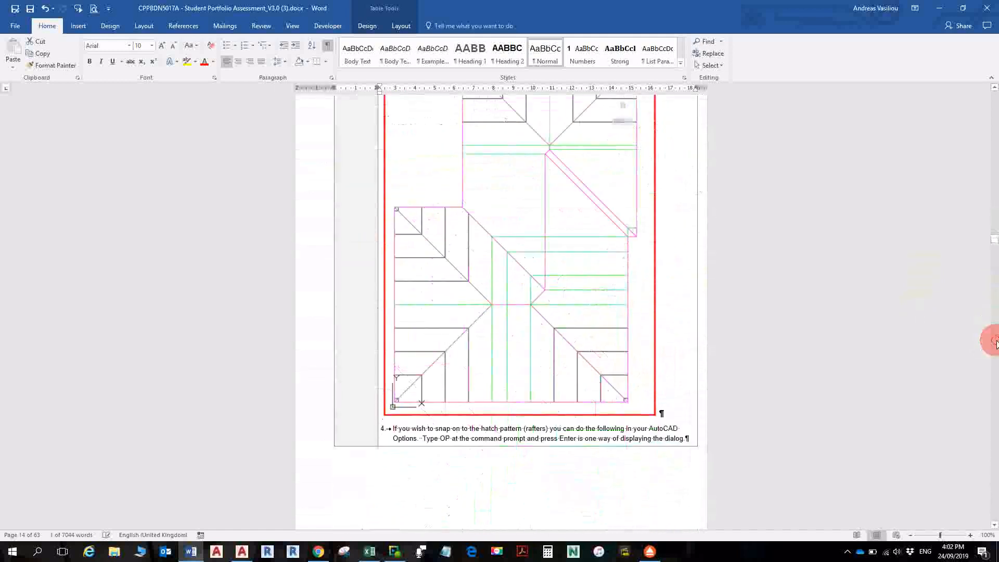
click(996, 341)
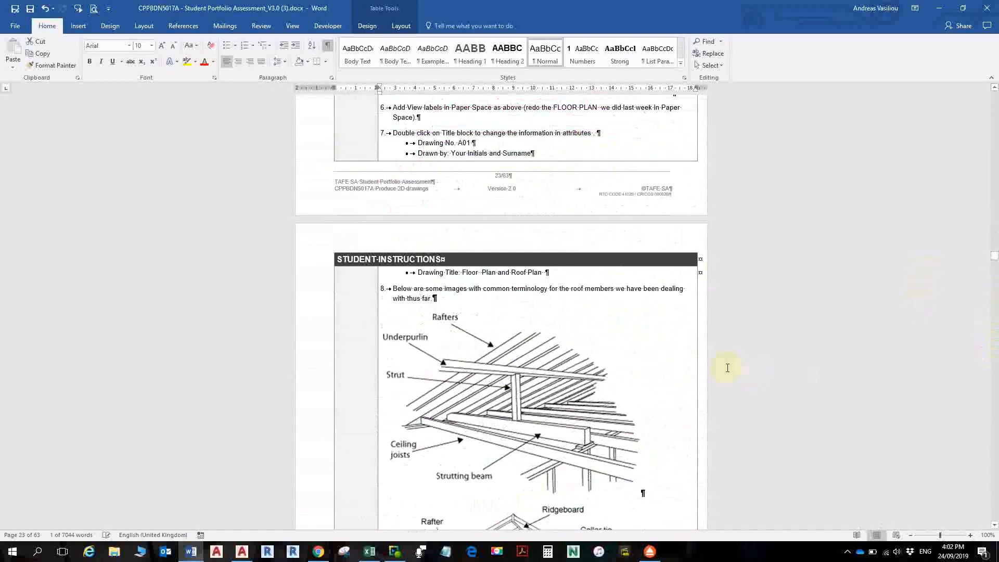
- Examine the two roof framing diagrams that label the rafters, underpurlins, struts, ceiling joists and strutting beams
scroll(677, 354, down, 14)
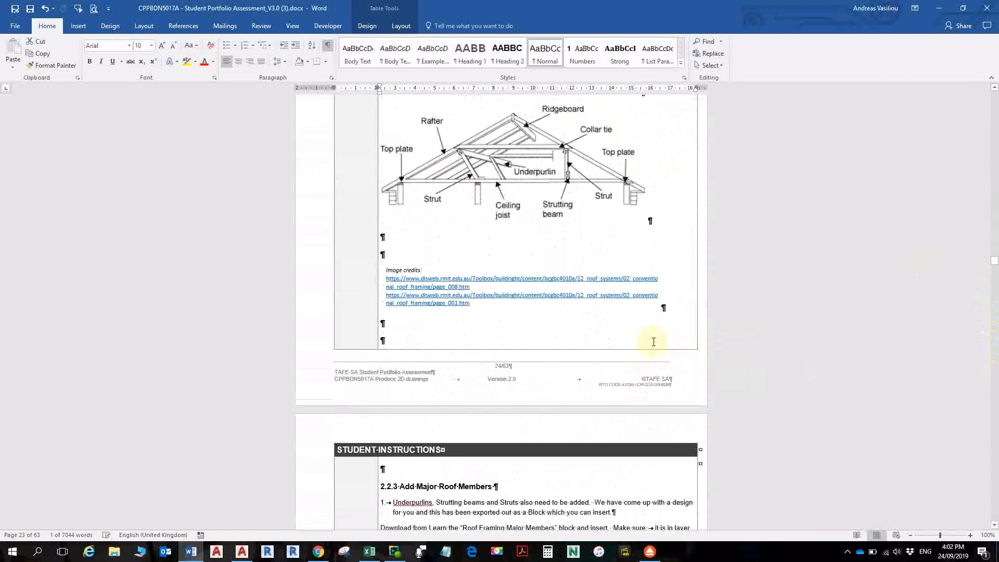
scroll(640, 342, up, 5)
scroll(628, 342, up, 5)
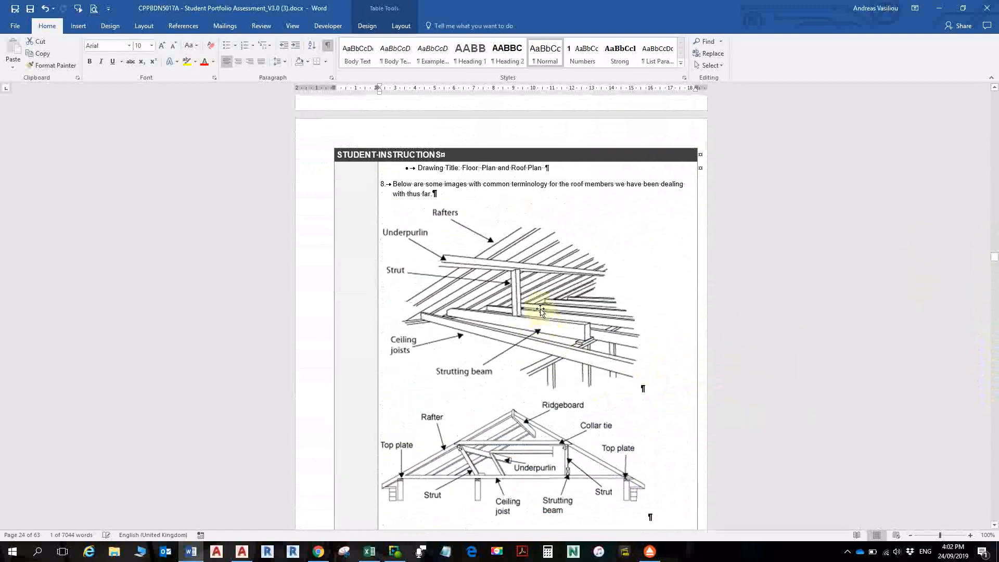
ctrl+scroll(541, 311, up, 5)
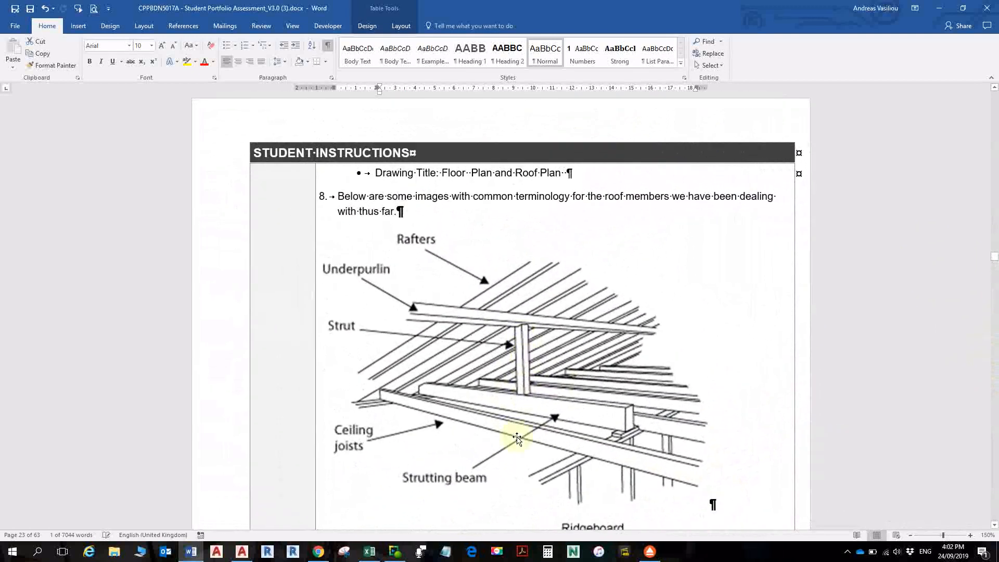
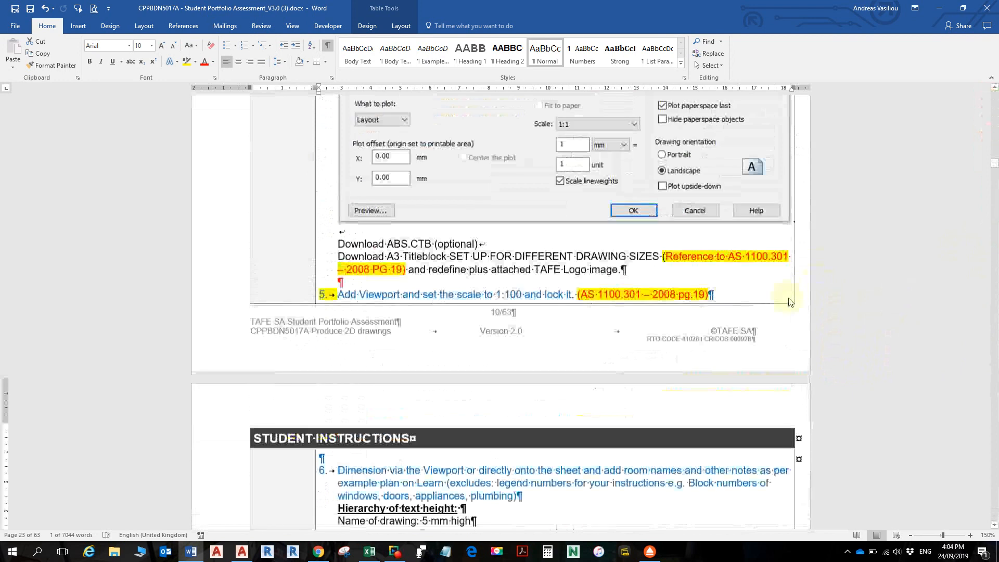
- Read the 2.2.1 Initial Drawing Setup steps on copying the viewport and turning off its layers, and switch to the AutoCAD drawing
scroll(775, 300, down, 8)
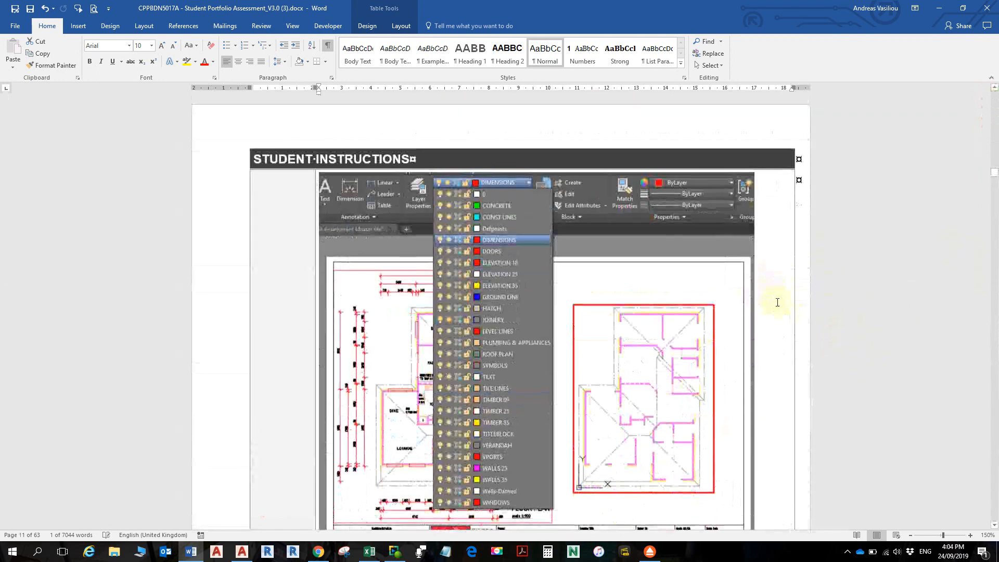
scroll(777, 302, down, 2)
scroll(786, 268, up, 10)
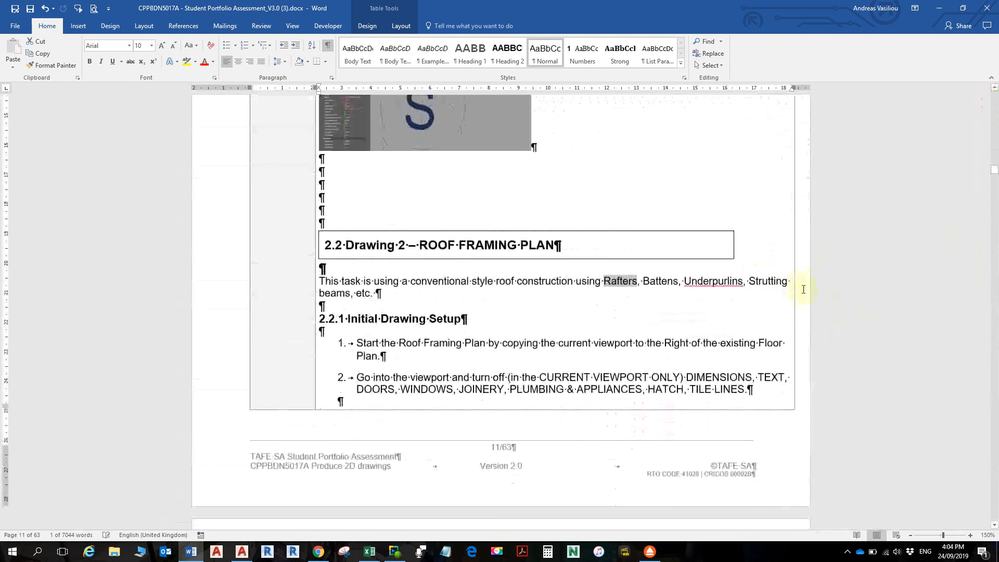
scroll(797, 296, down, 3)
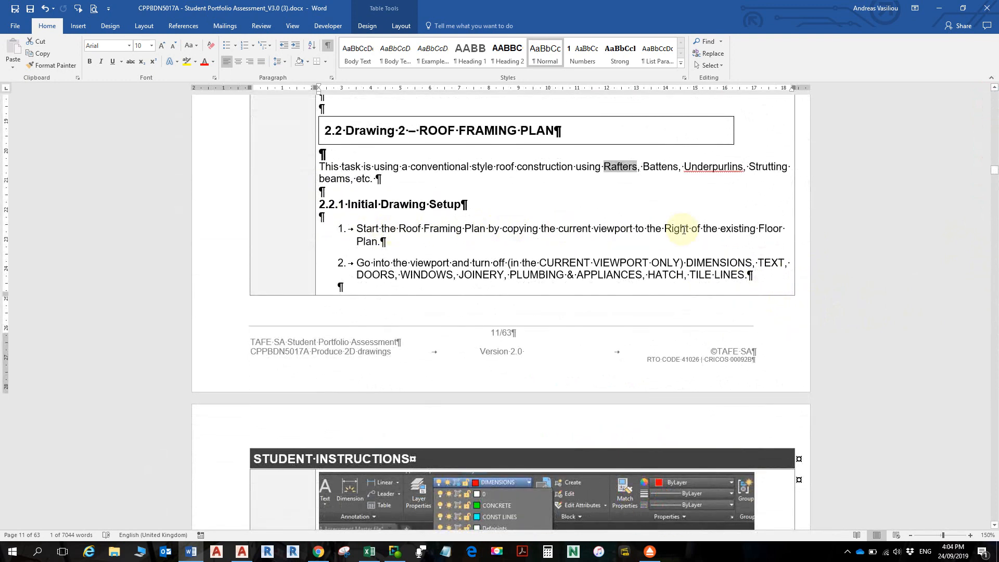
ctrl+scroll(733, 247, up, 3)
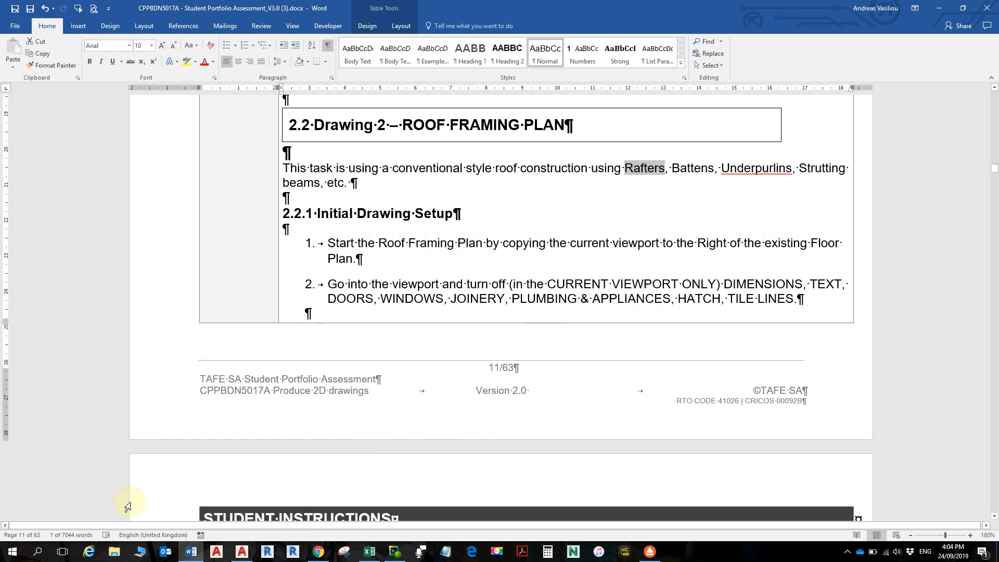
click(242, 552)
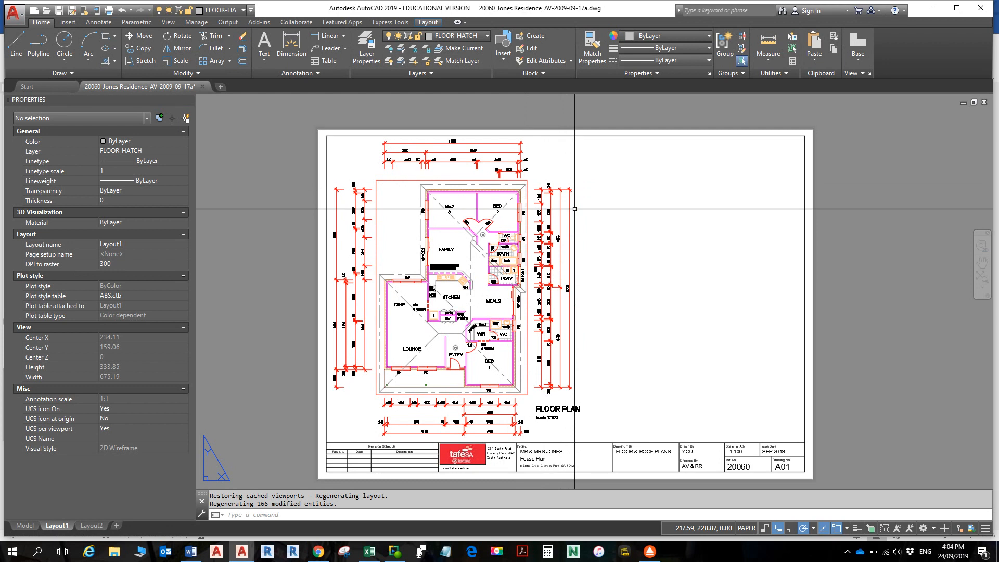
- Try copying the floor plan viewport about 200 mm horizontally to the right with Ortho, and undo the copy
click(528, 189)
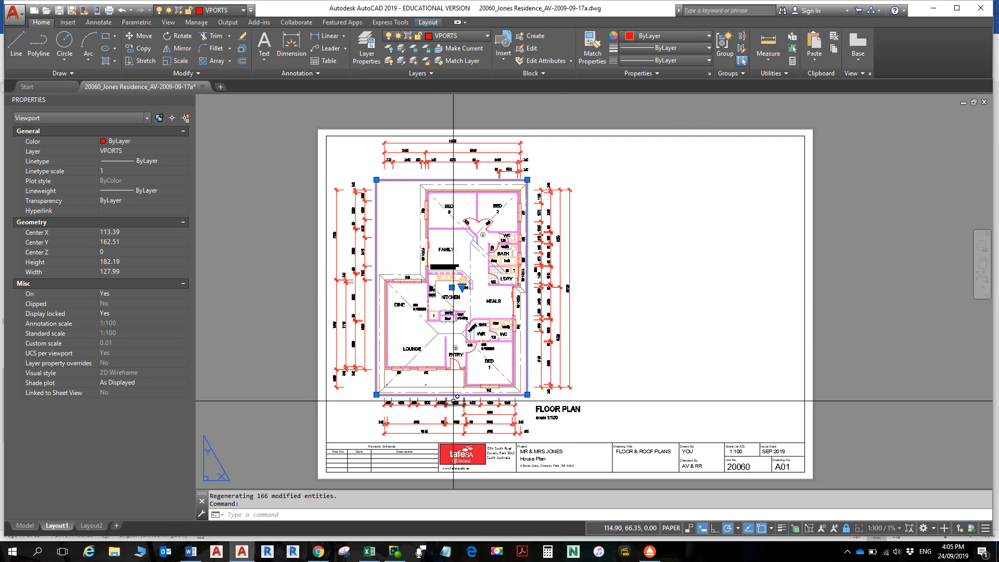
text(c)
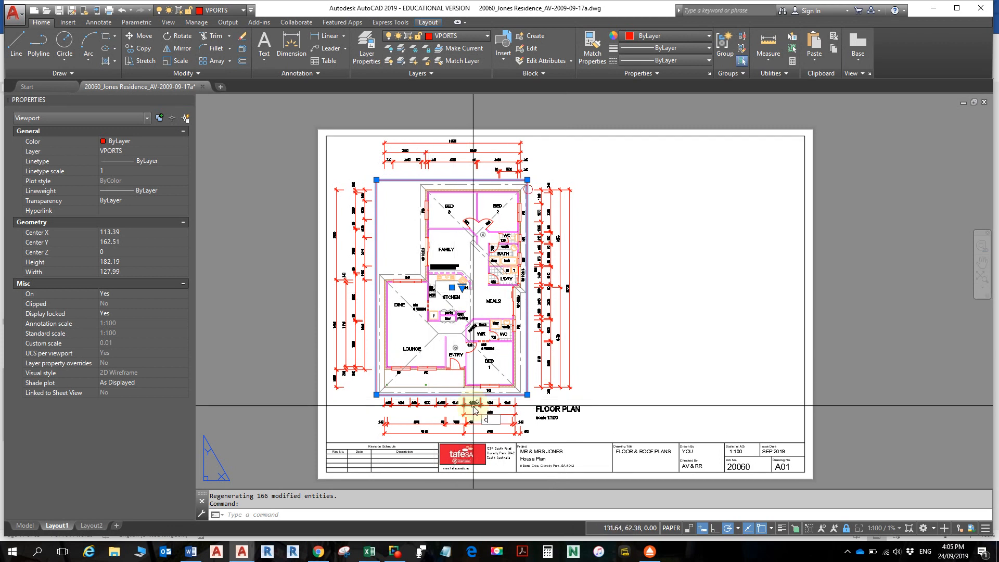
text(o)
key(Return)
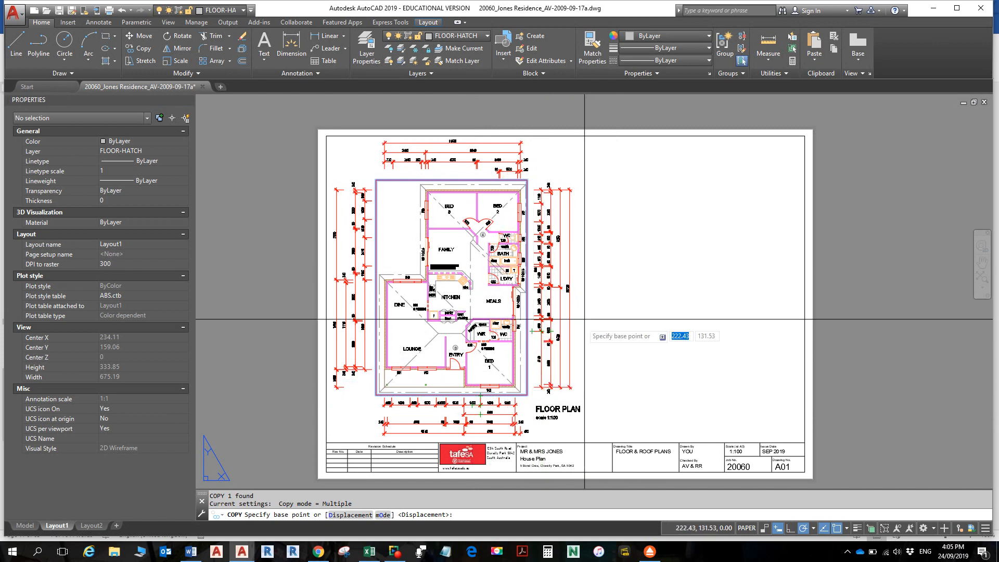
click(497, 350)
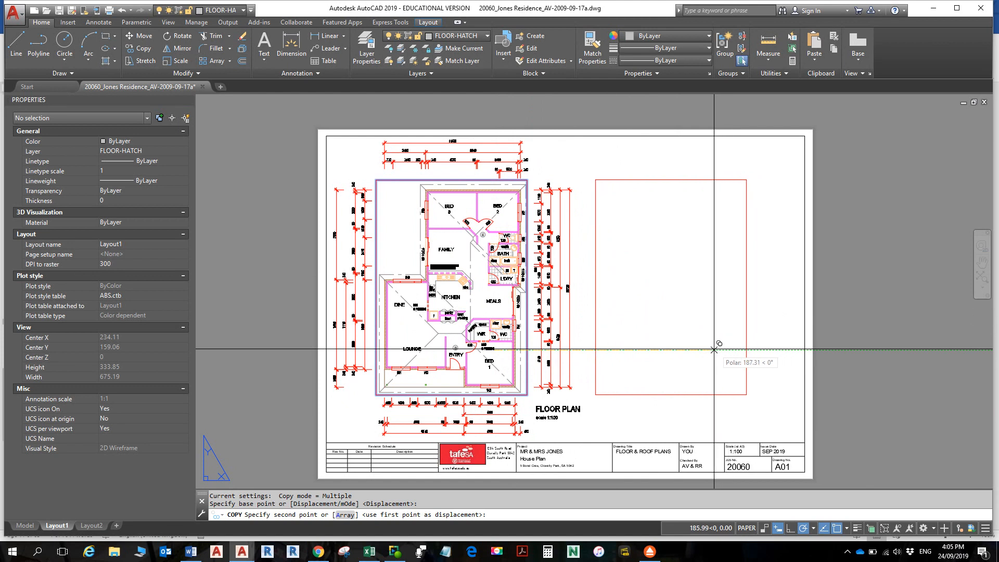
key(F8)
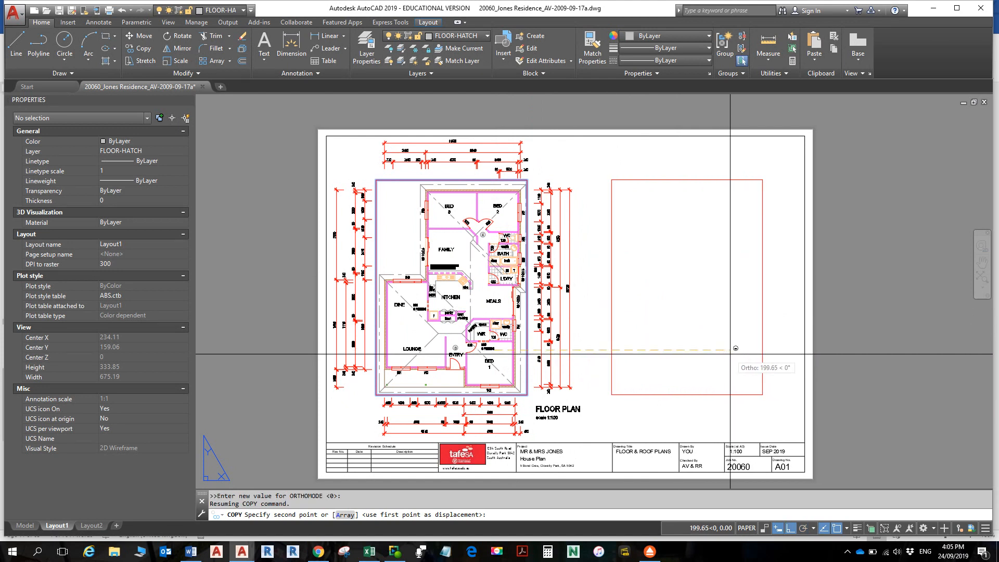
shift+click(730, 354)
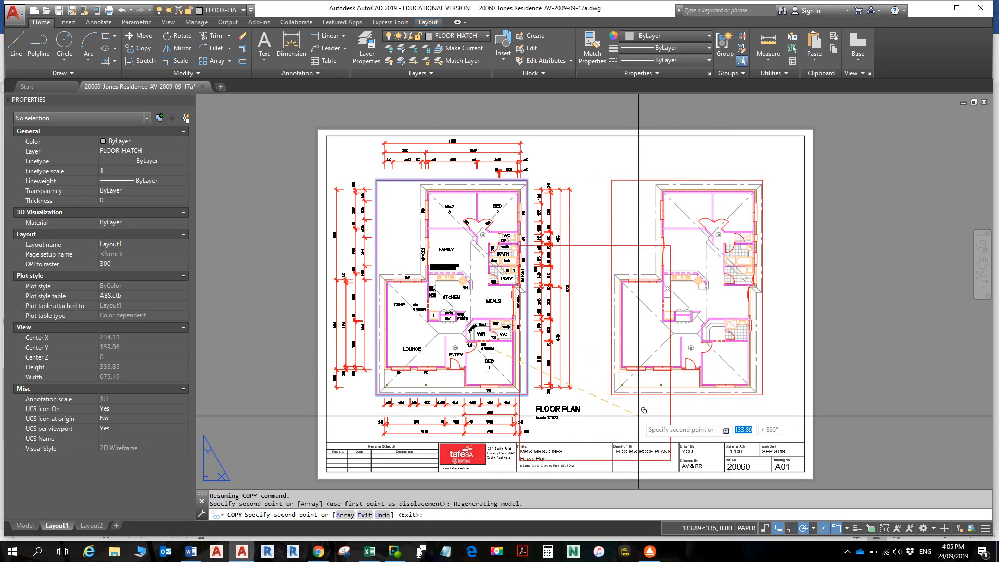
key(Escape)
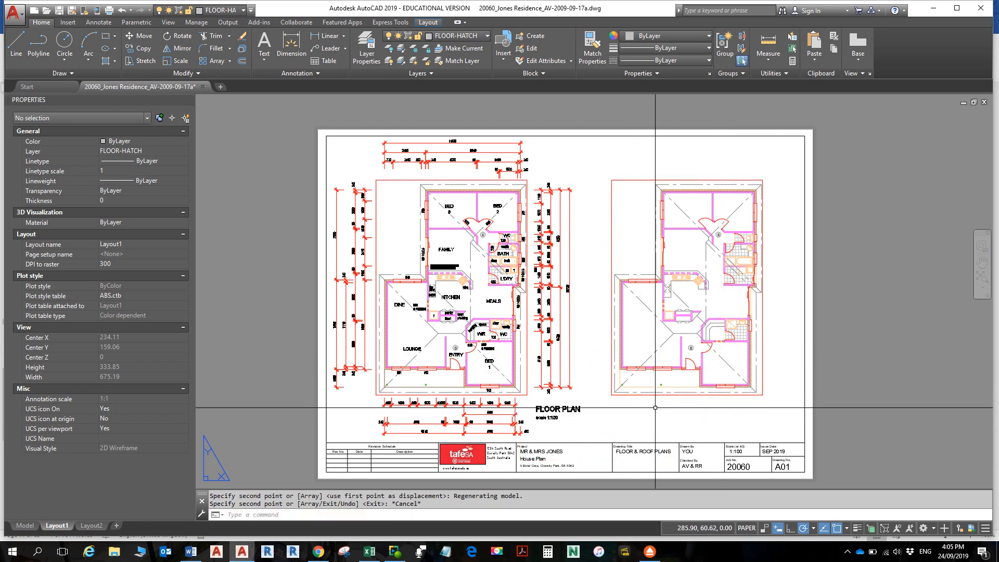
key(ctrl+z)
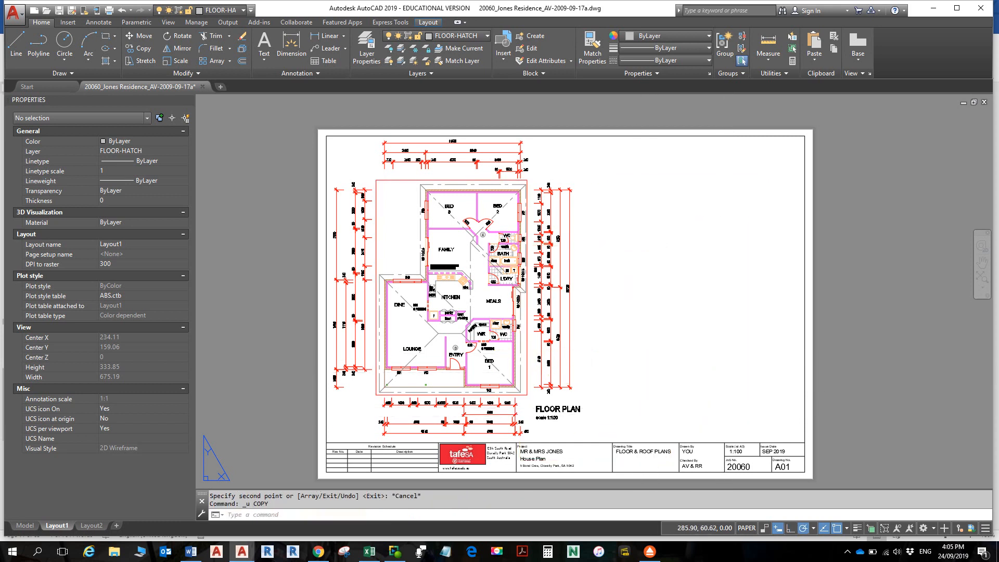
- Copy the floor plan viewport about 204 mm horizontally to the right of the floor plan with Ortho on
click(530, 318)
click(523, 316)
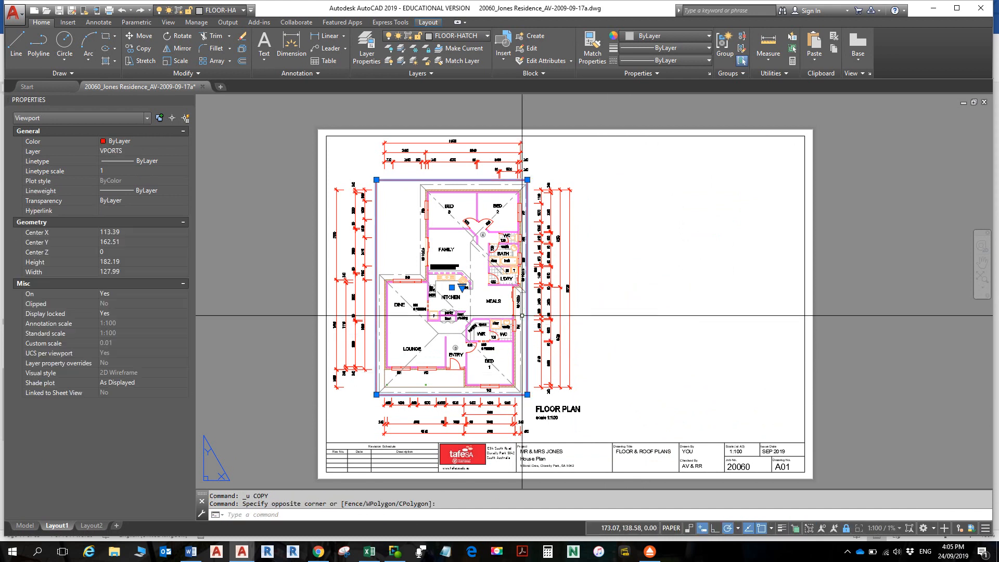
click(139, 48)
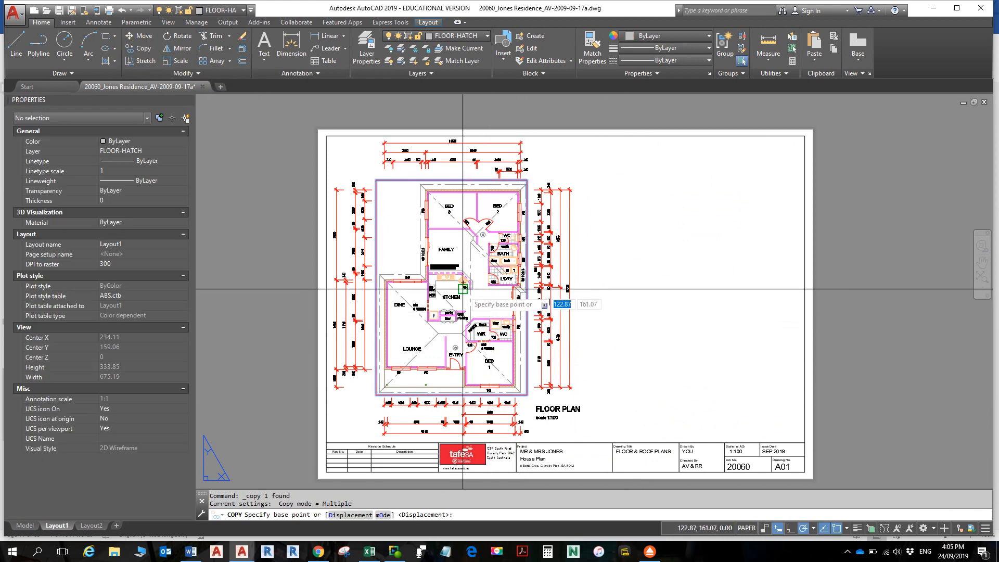
click(484, 299)
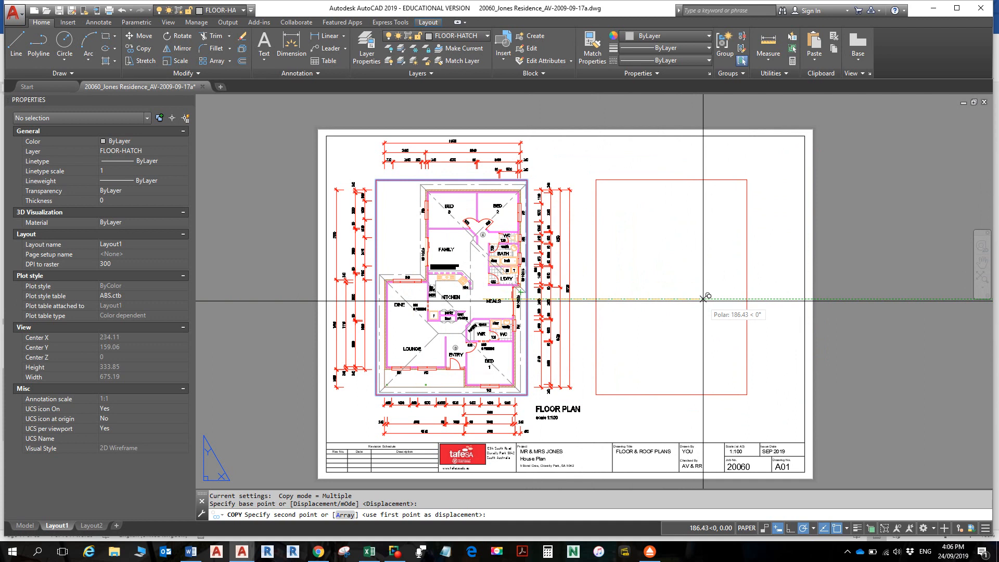
key(shift)
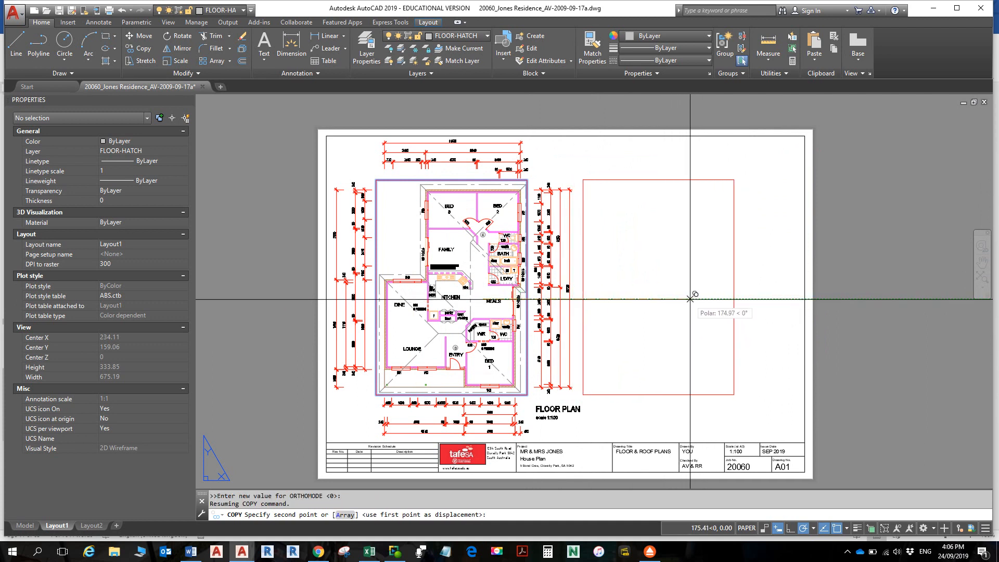
key(shift)
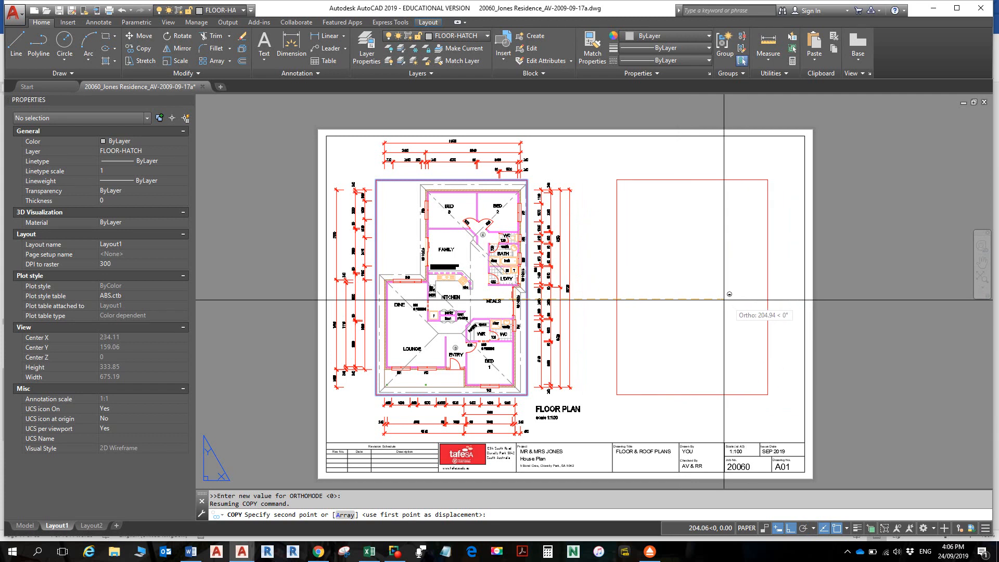
click(792, 528)
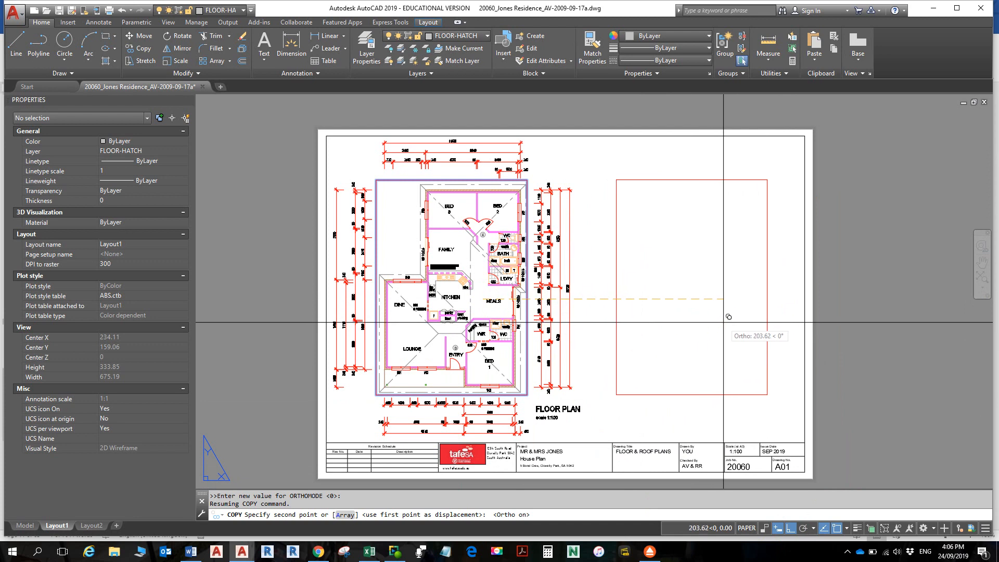
click(724, 323)
key(Escape)
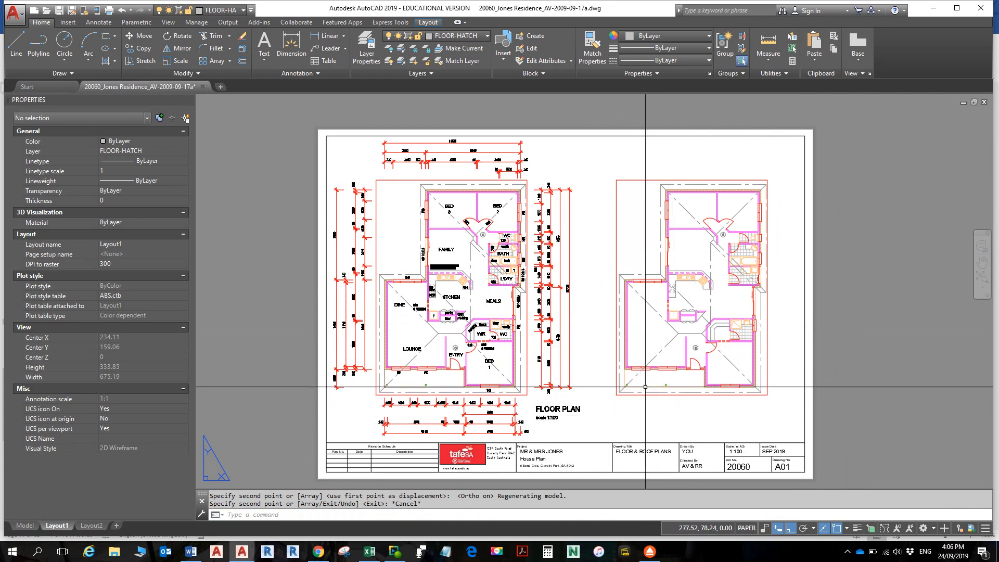
- Delete the copied viewport to the right of the floor plan
click(661, 362)
click(533, 397)
key(Delete)
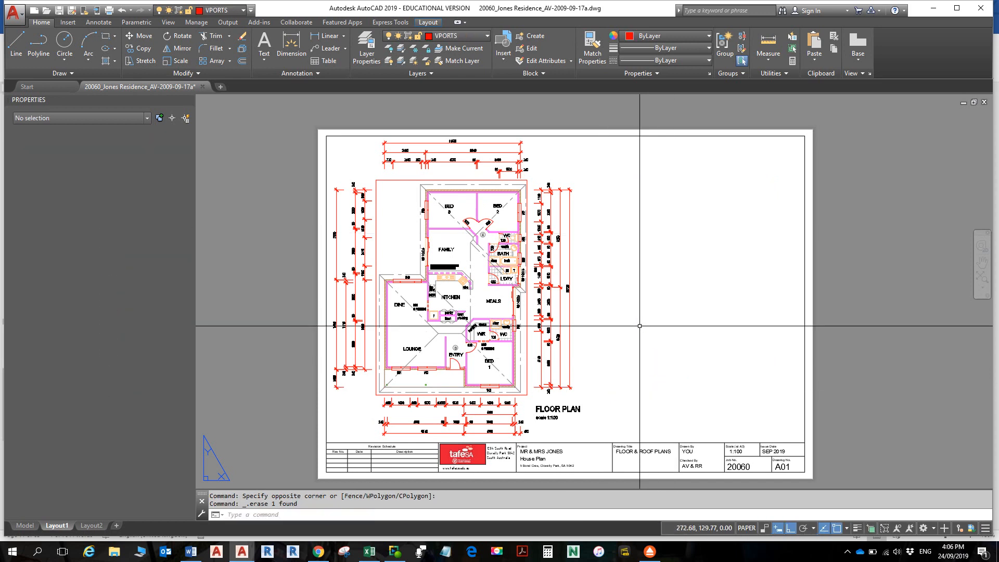
- Copy the floor plan viewport with Ortho off, placing it slightly higher on the empty right side of the sheet
click(528, 342)
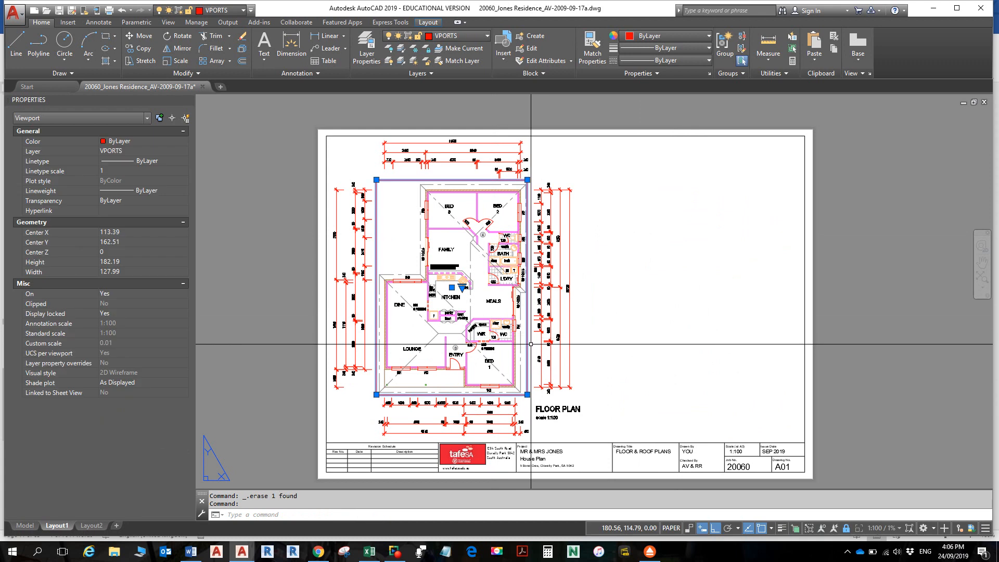
key(Escape)
click(481, 307)
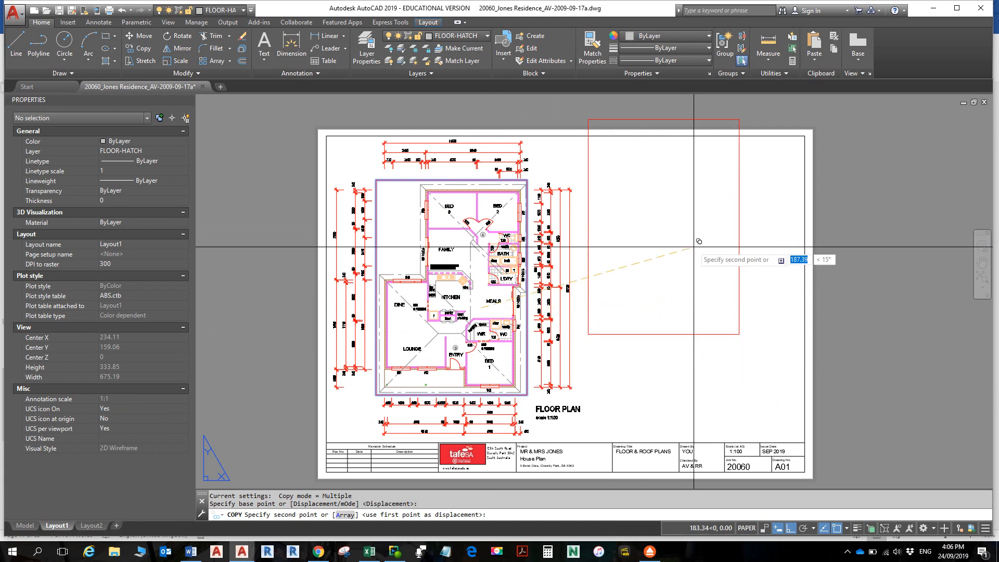
key(F8)
click(740, 270)
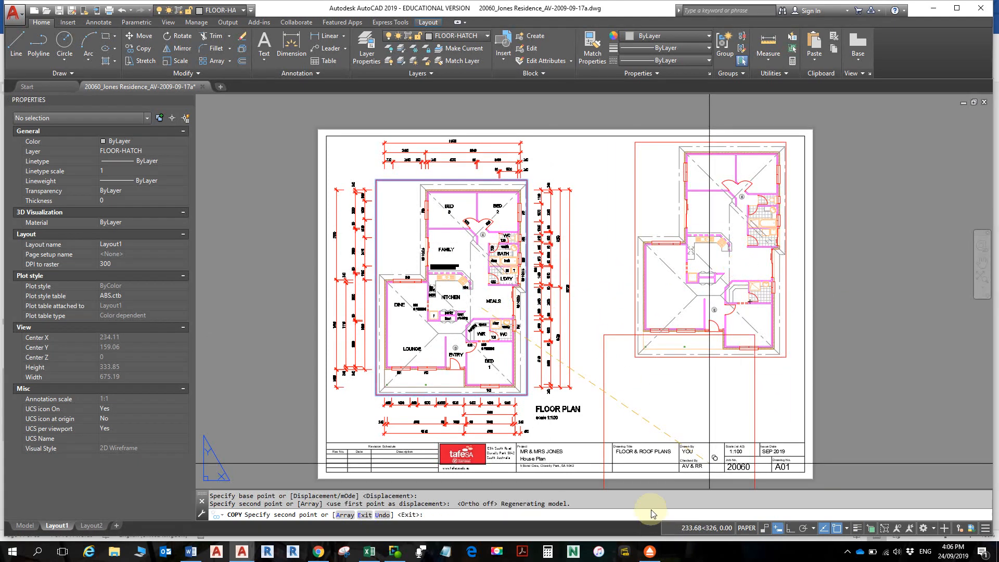
key(Escape)
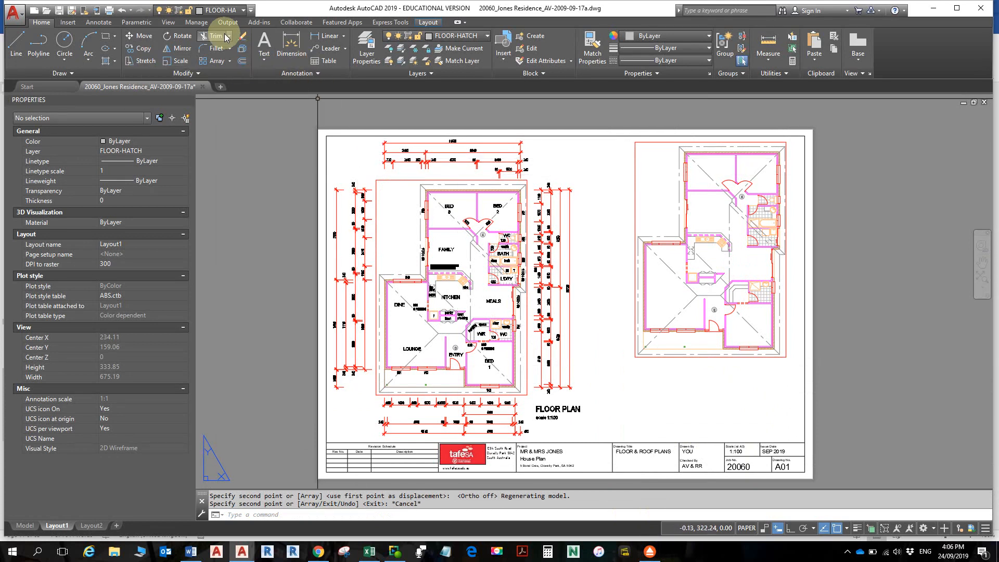
- Move the copied viewport from its lower-left verandah corner, using a Perpendicular snap to line it up horizontally with the floor plan viewport
click(632, 211)
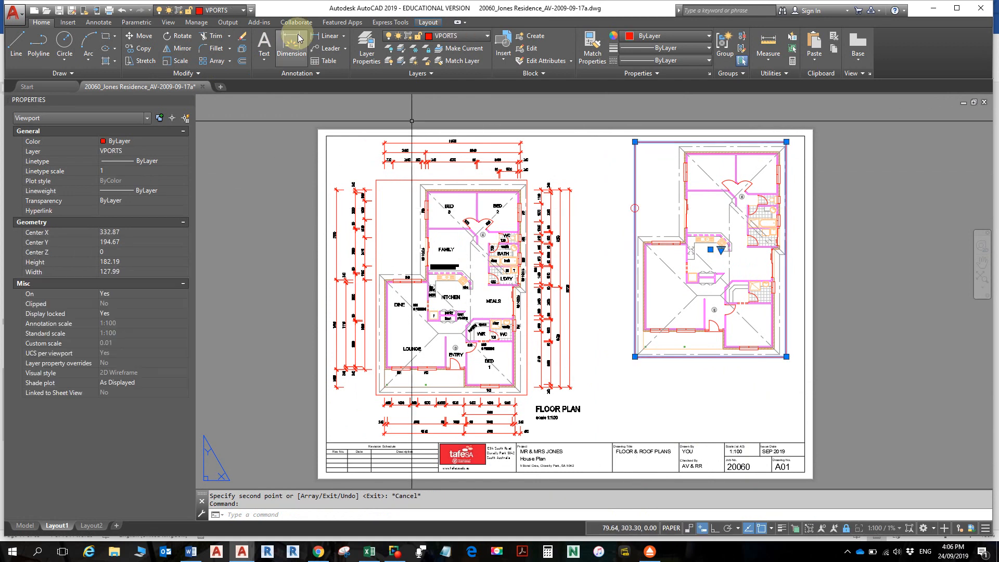
click(138, 35)
scroll(638, 356, up, 6)
middle_drag(656, 309, 614, 259)
click(627, 258)
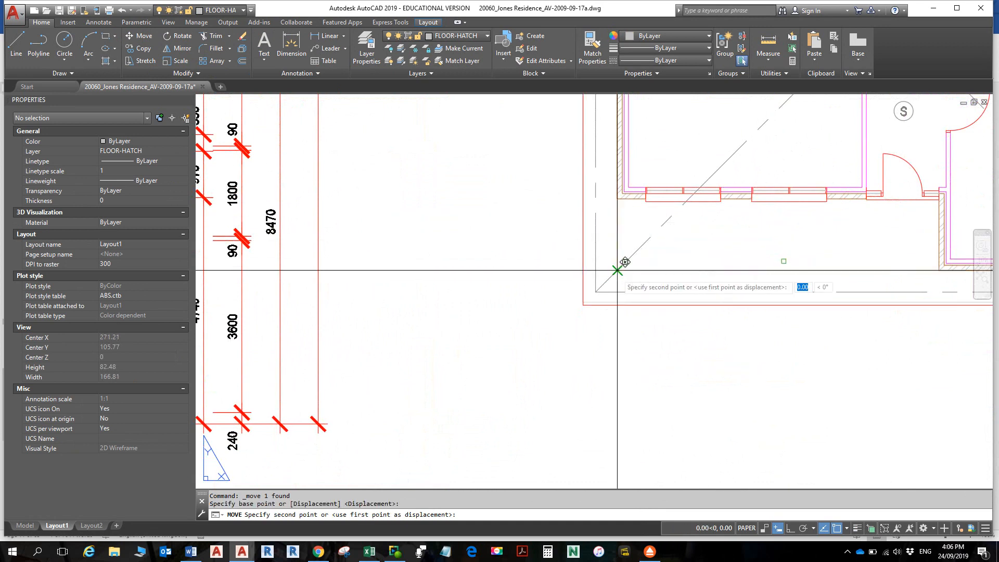
shift+right_click(611, 270)
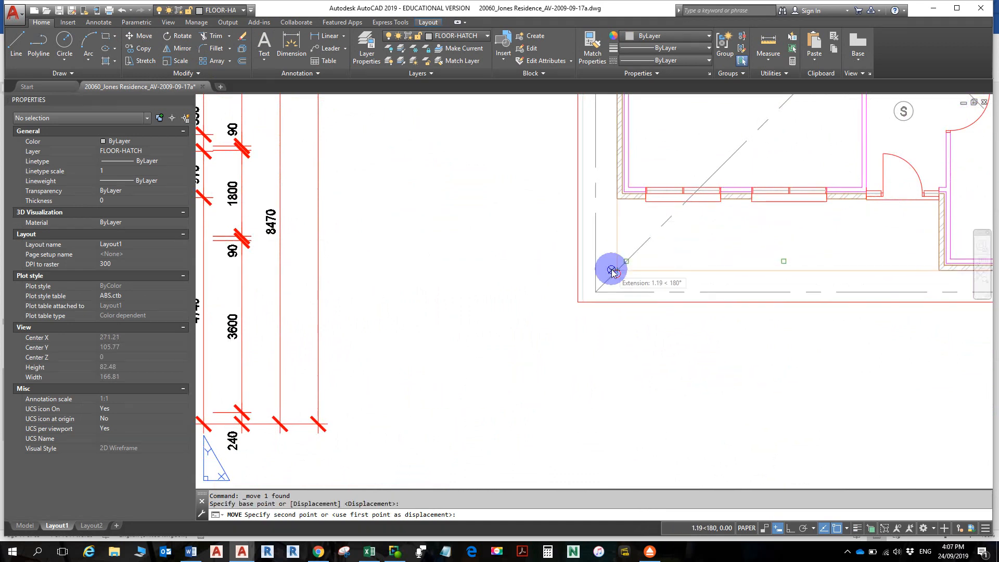
click(645, 451)
scroll(604, 396, down, 5)
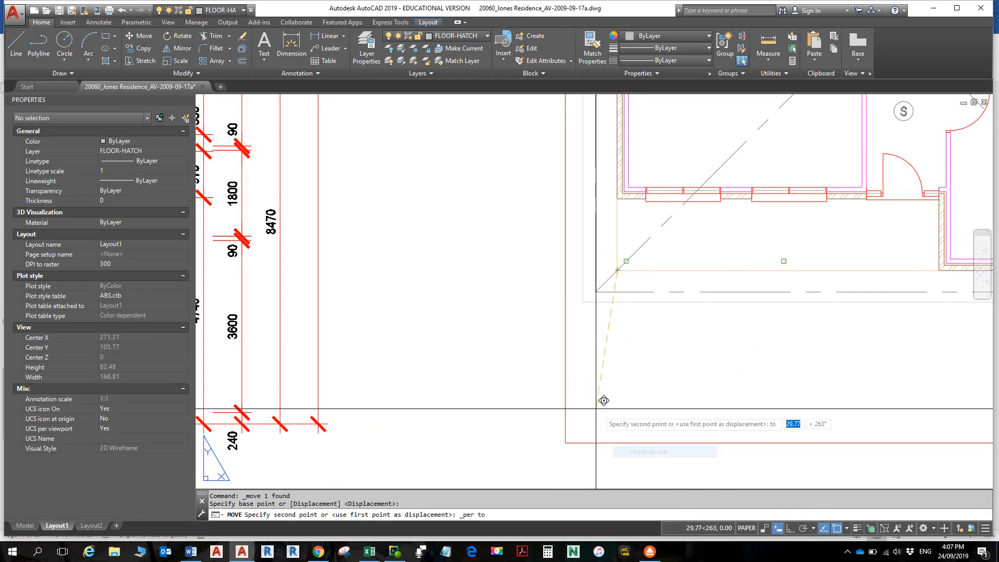
middle_drag(422, 360, 455, 334)
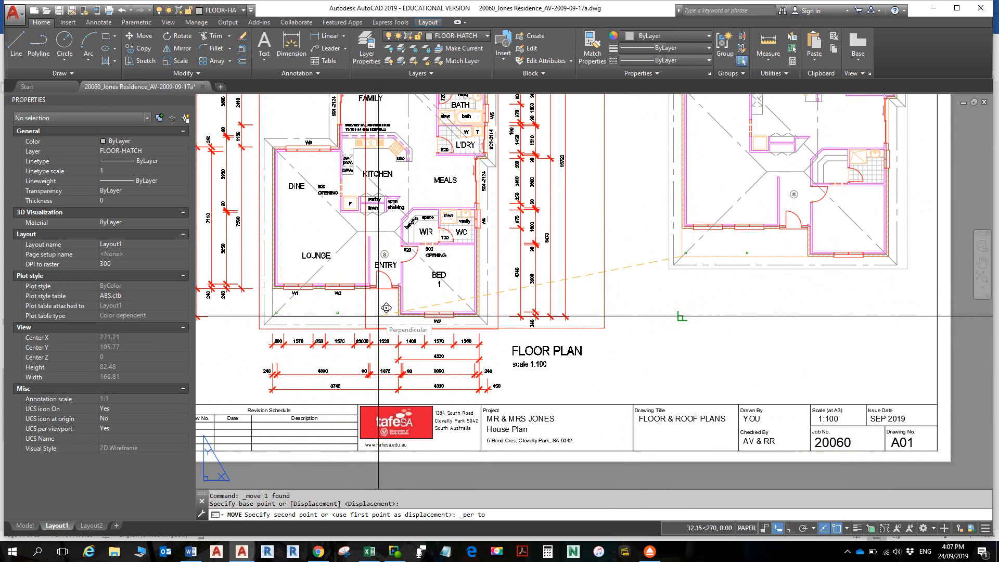
click(378, 316)
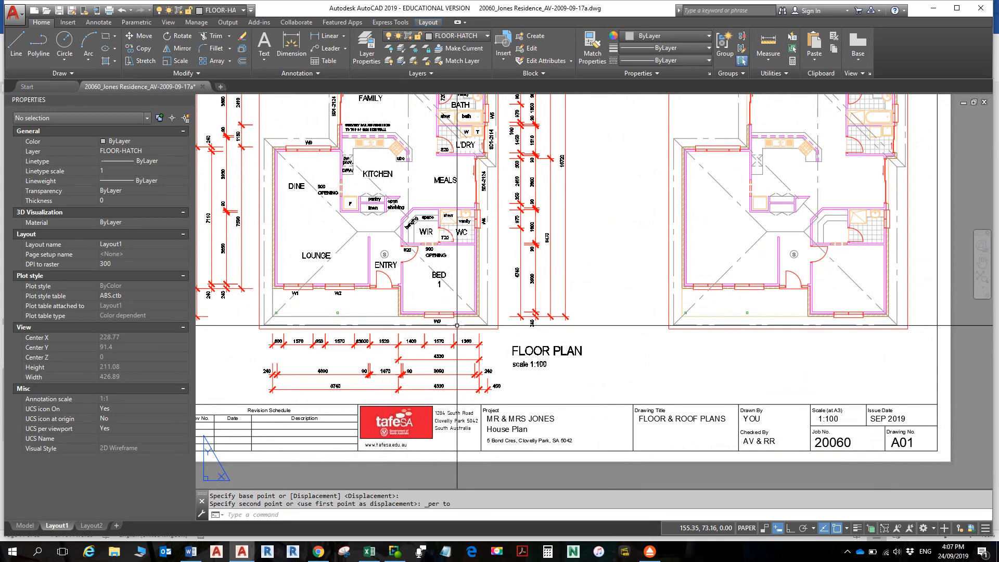
scroll(458, 326, up, 2)
scroll(456, 339, up, 2)
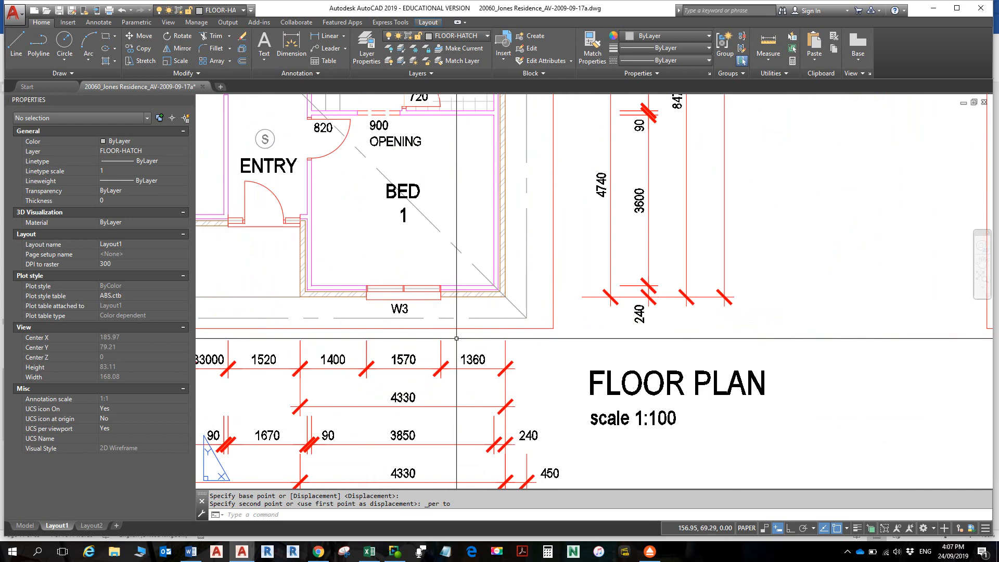
scroll(455, 339, down, 4)
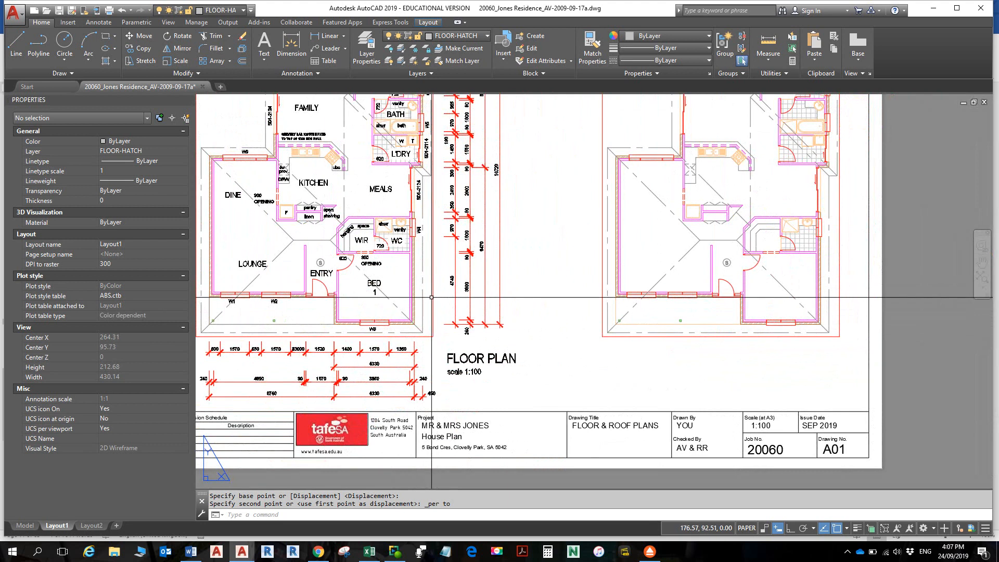
scroll(432, 297, down, 6)
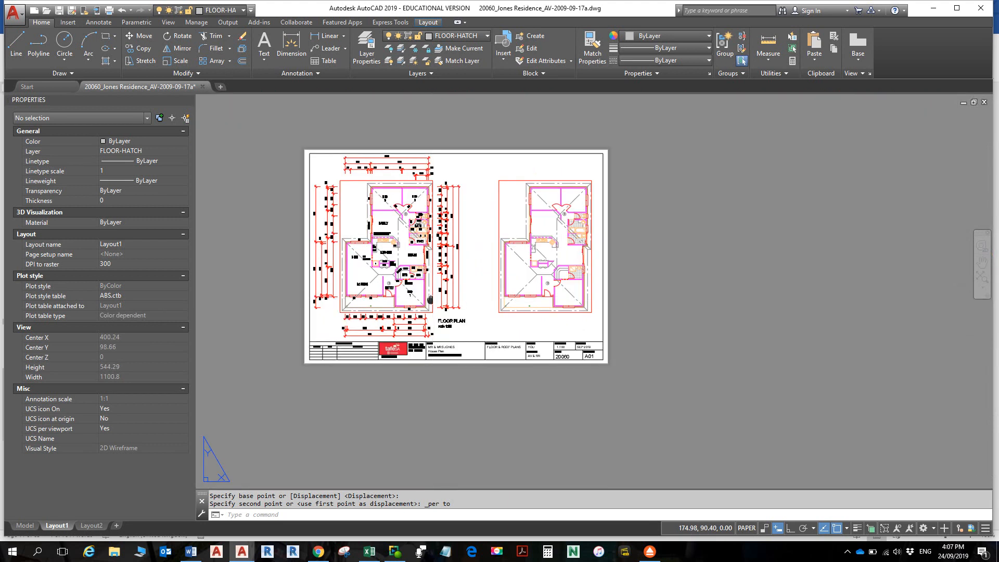
scroll(432, 297, up, 2)
scroll(332, 434, up, 3)
scroll(332, 434, down, 2)
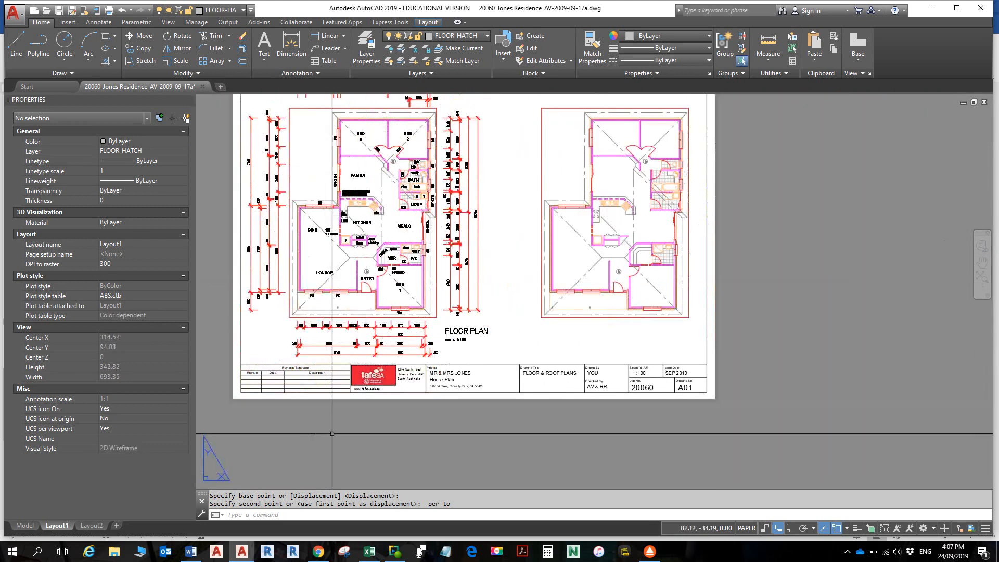
- Switch to the Word instructions and highlight "CURRENT VIEWPORT ONLY" in item 2 of Initial Drawing Setup, and return to AutoCAD
key(alt+Tab)
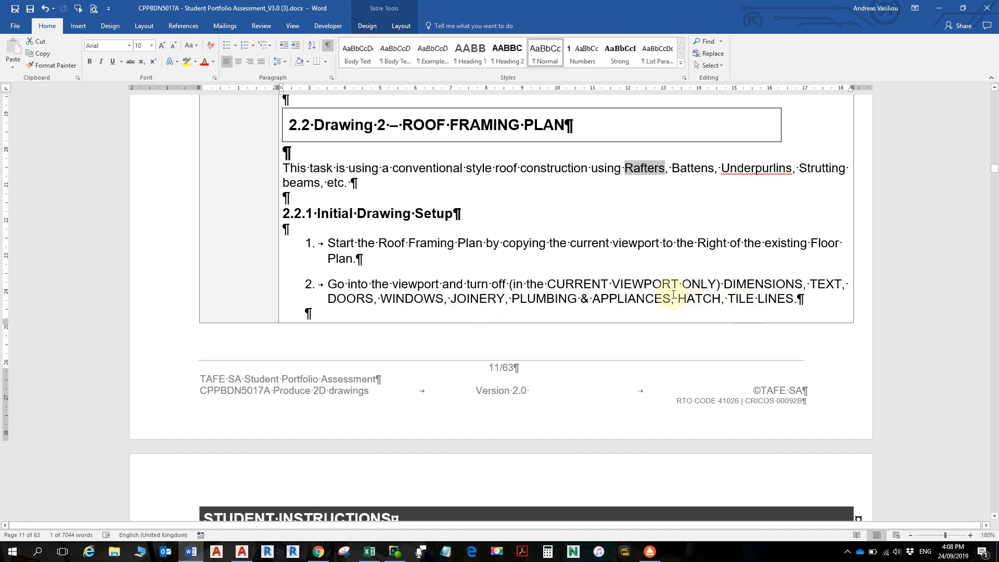
scroll(673, 300, down, 1)
scroll(672, 302, up, 1)
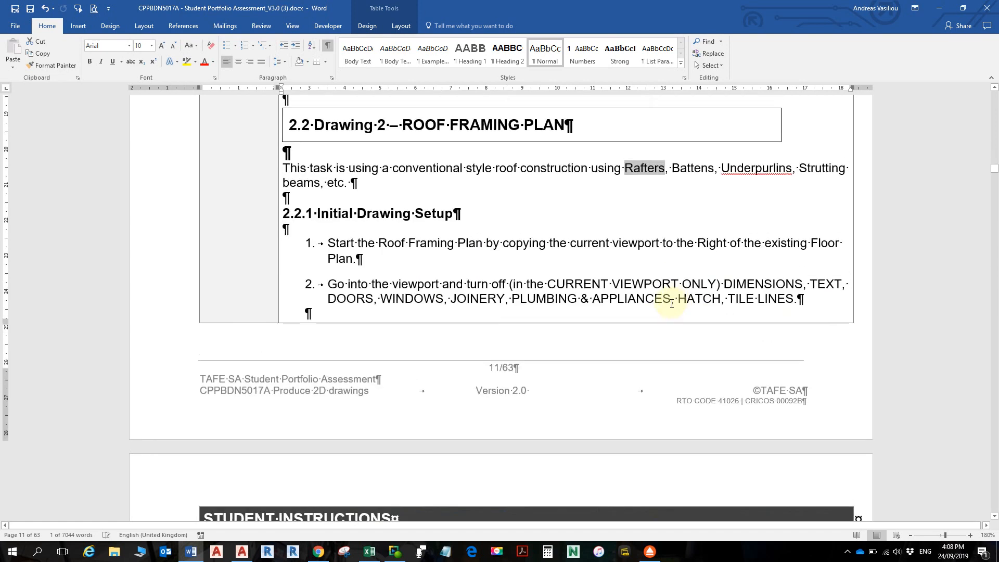
click(547, 285)
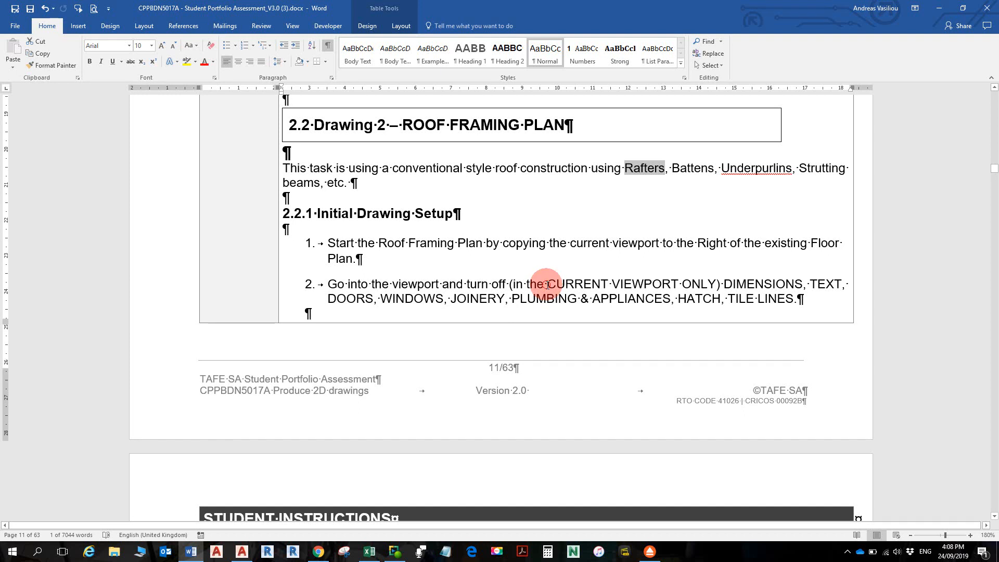
drag(548, 284, 699, 289)
key(alt+Tab)
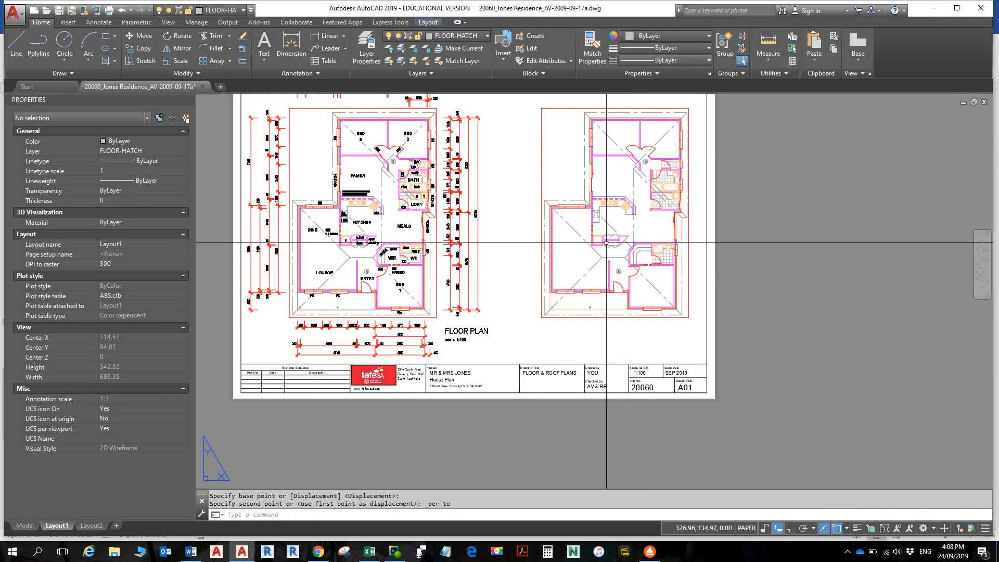
- Activate the copied viewport and freeze the PLUMBING & APPLIANCES and JOINERY layers in that viewport only
double_click(560, 165)
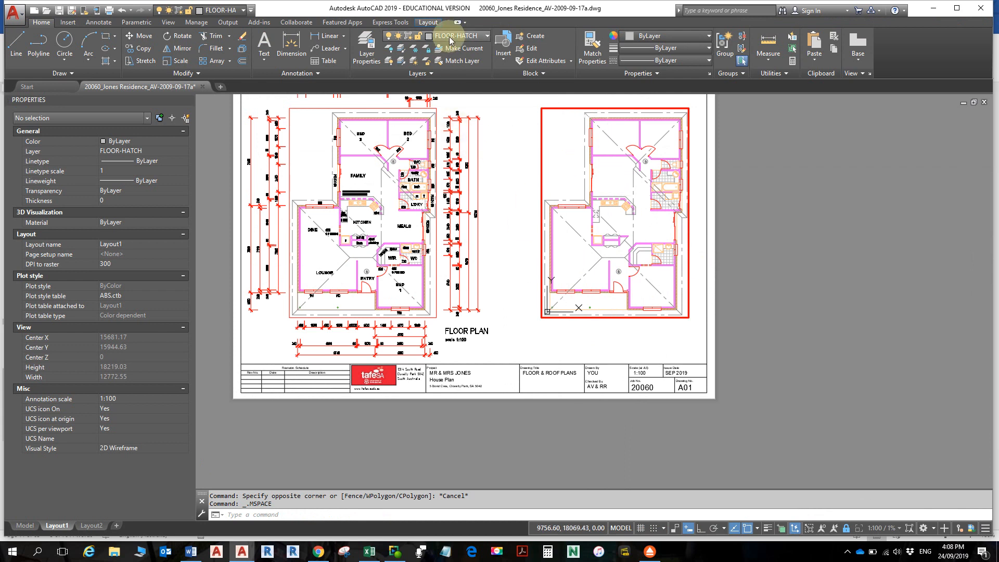
click(486, 37)
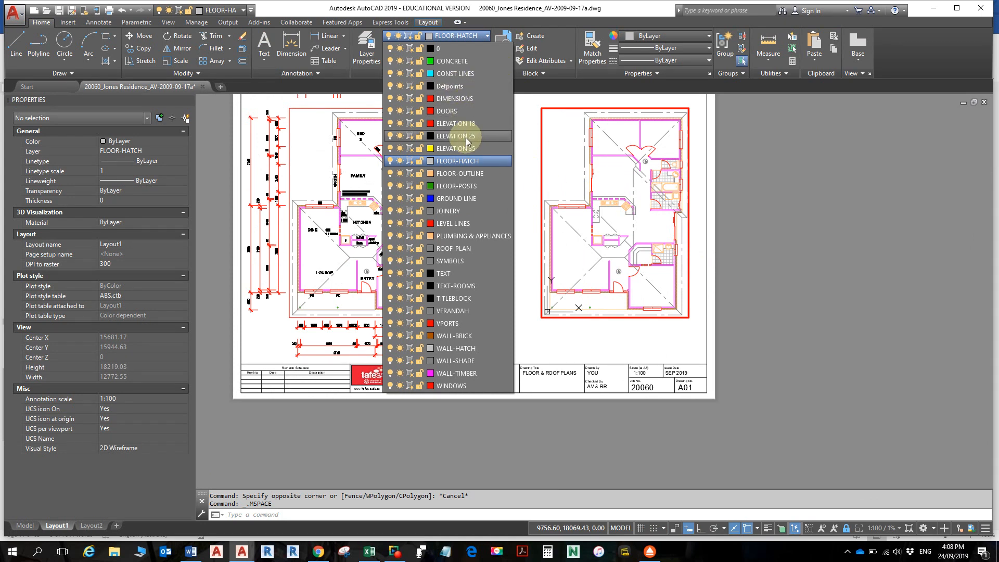
click(412, 240)
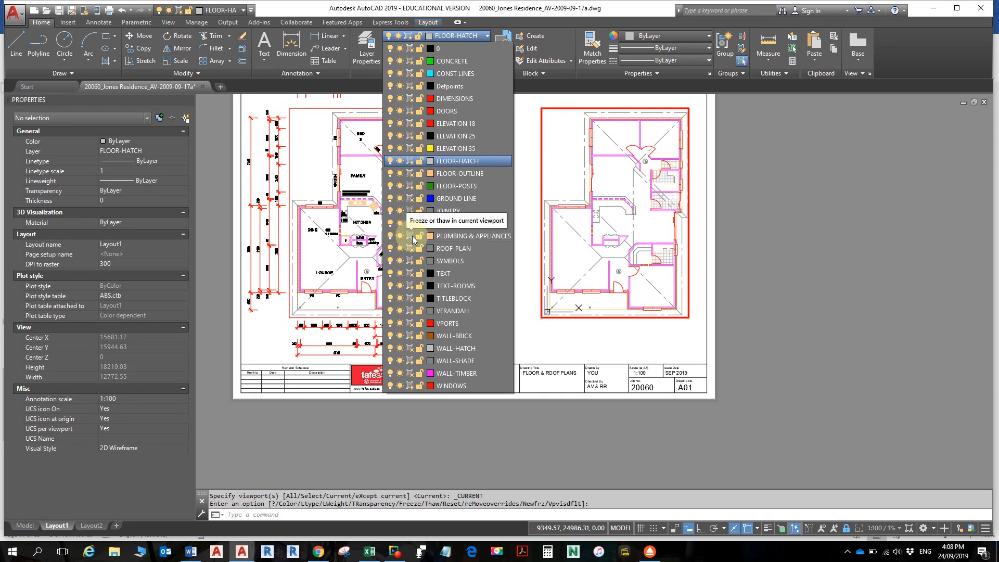
click(413, 239)
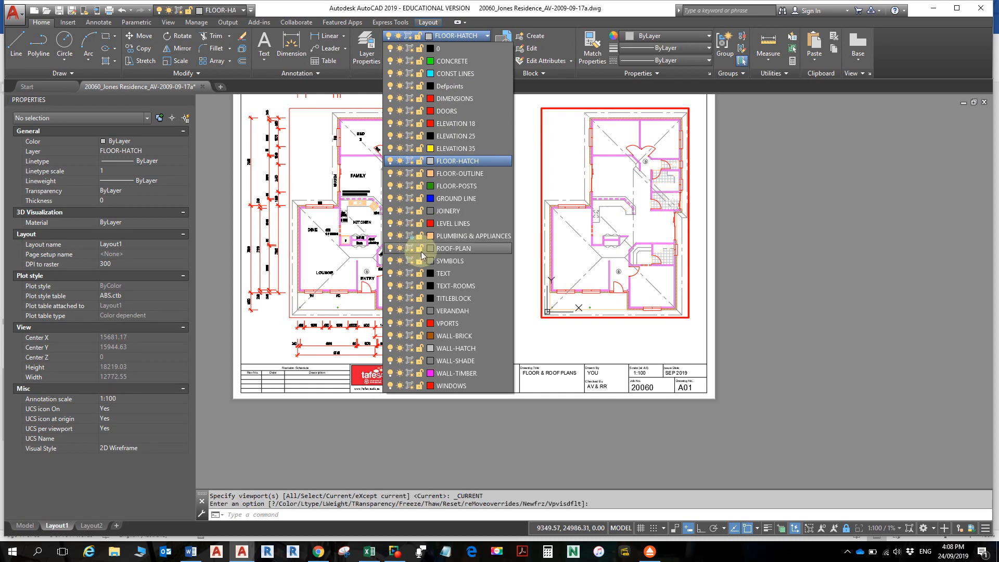
click(413, 216)
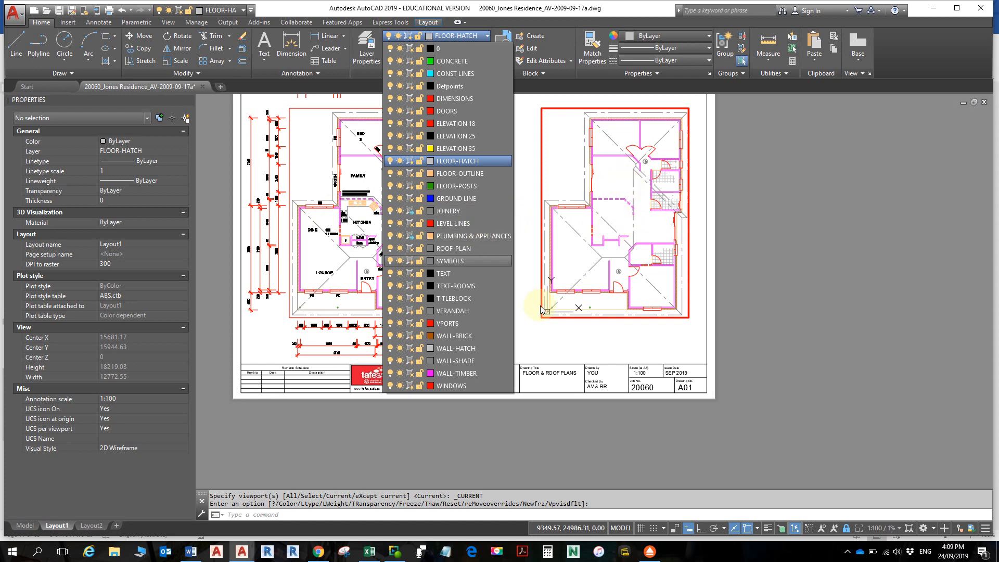
- Consult the Word instructions and freeze the DOORS, WINDOWS, FLOOR-HATCH and WALL-HATCH layers in the copied viewport only
key(alt+Tab)
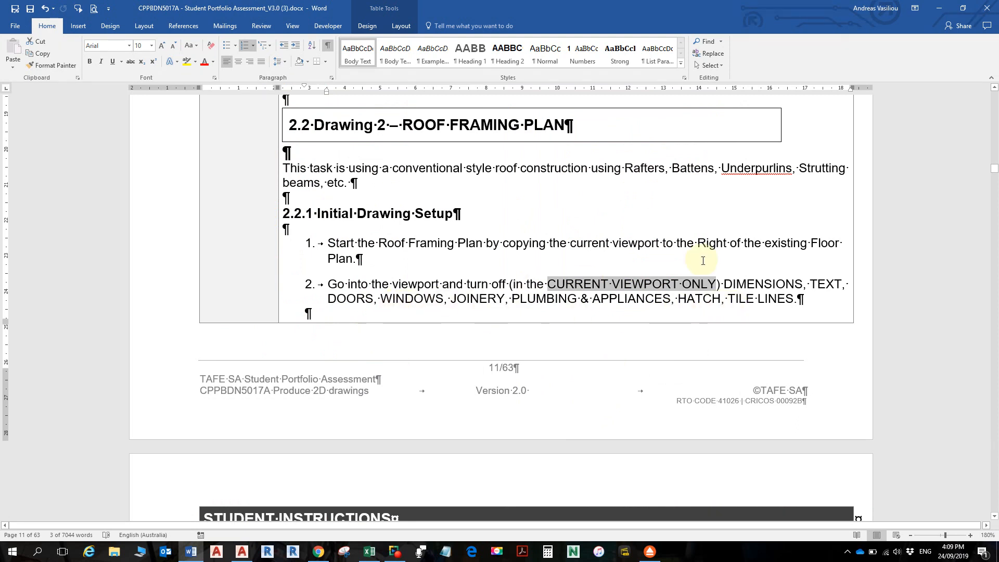
key(alt+Tab)
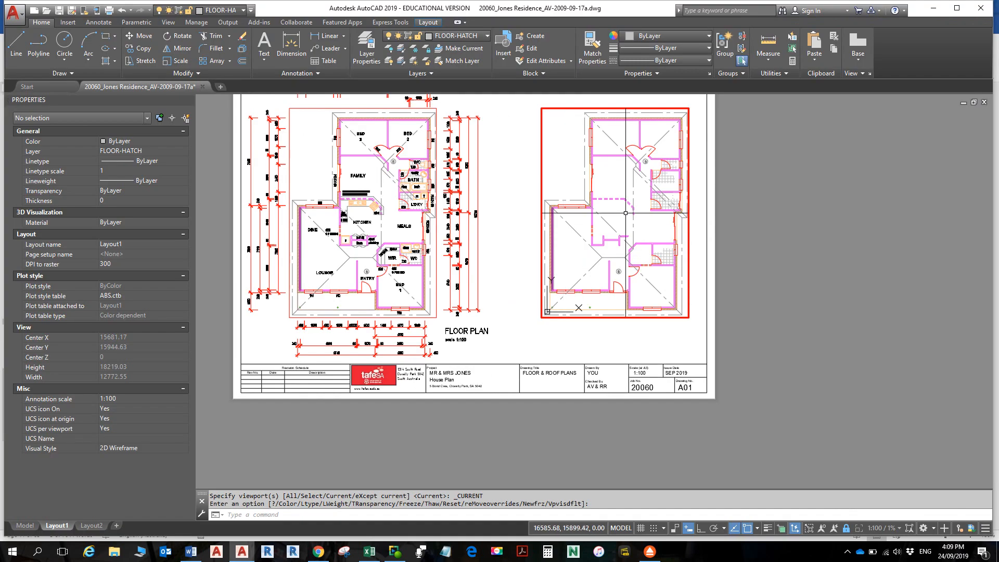
click(452, 37)
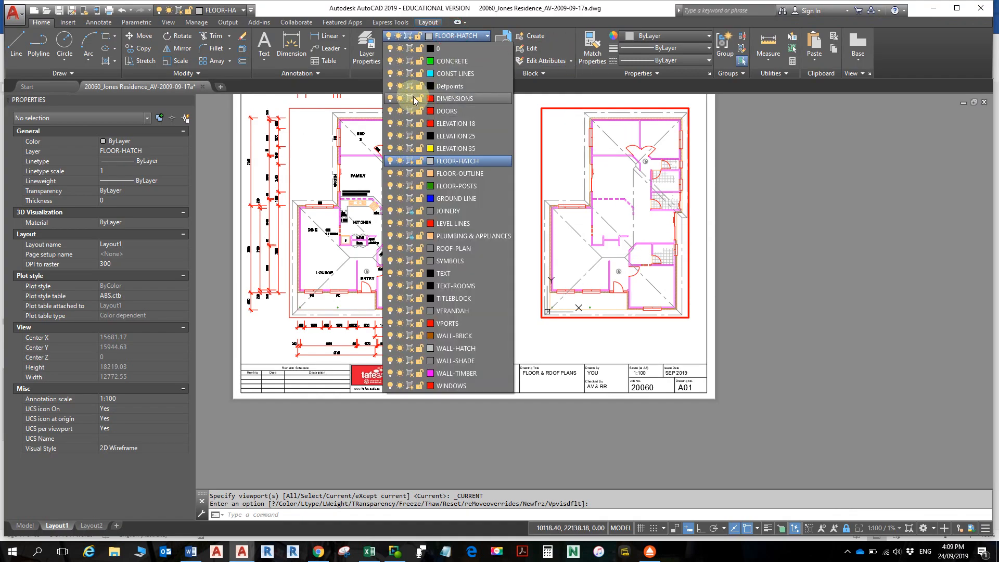
click(412, 112)
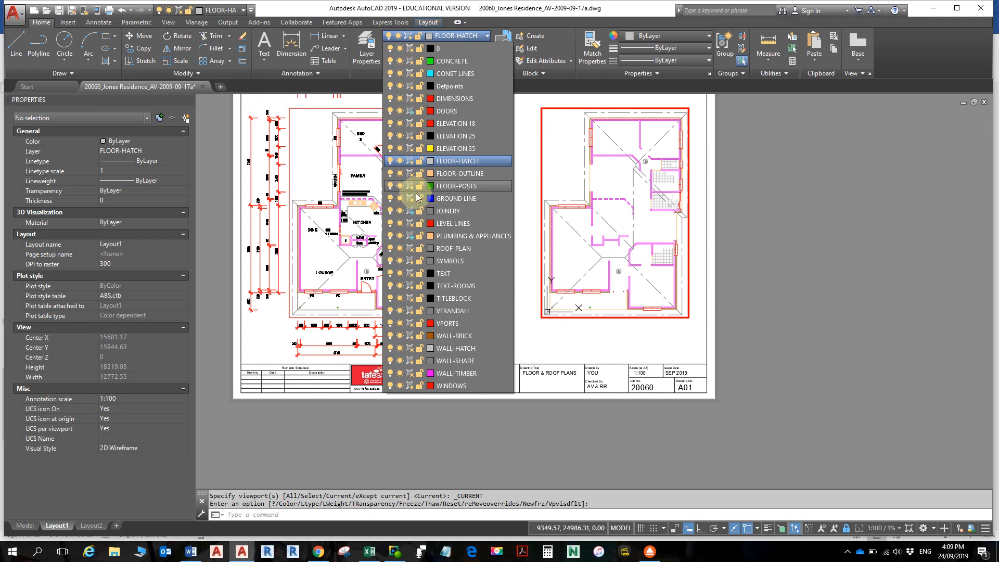
click(411, 386)
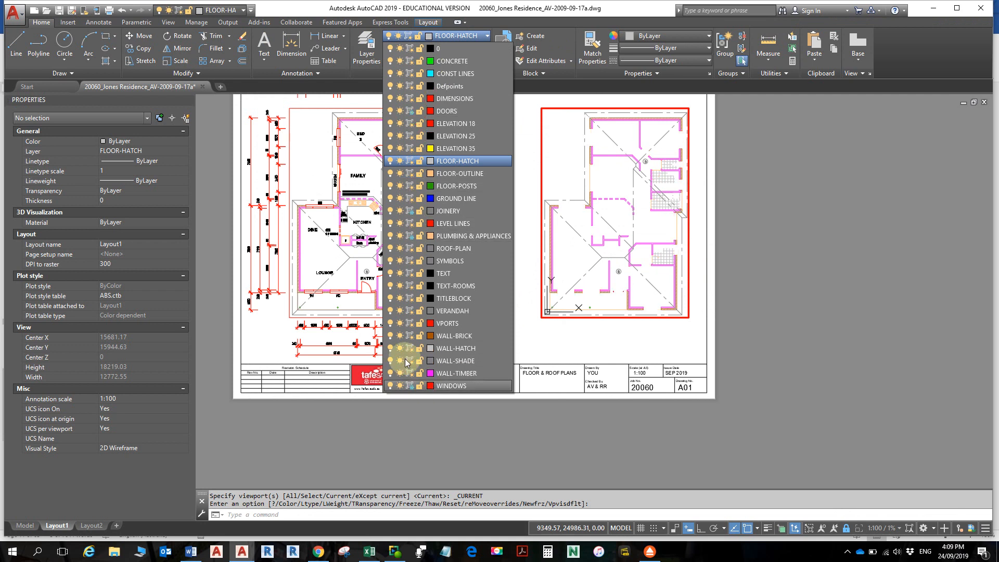
click(411, 236)
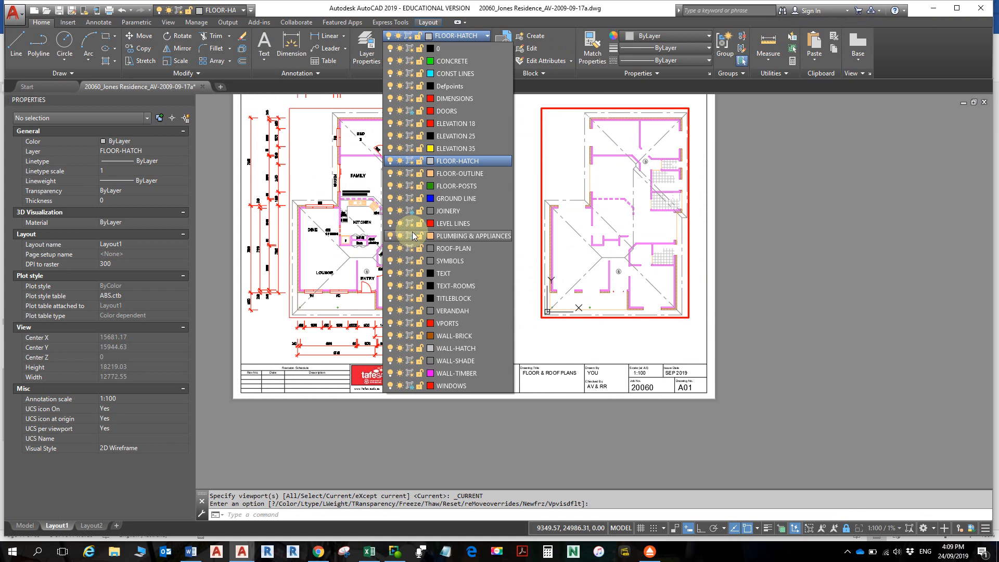
click(409, 162)
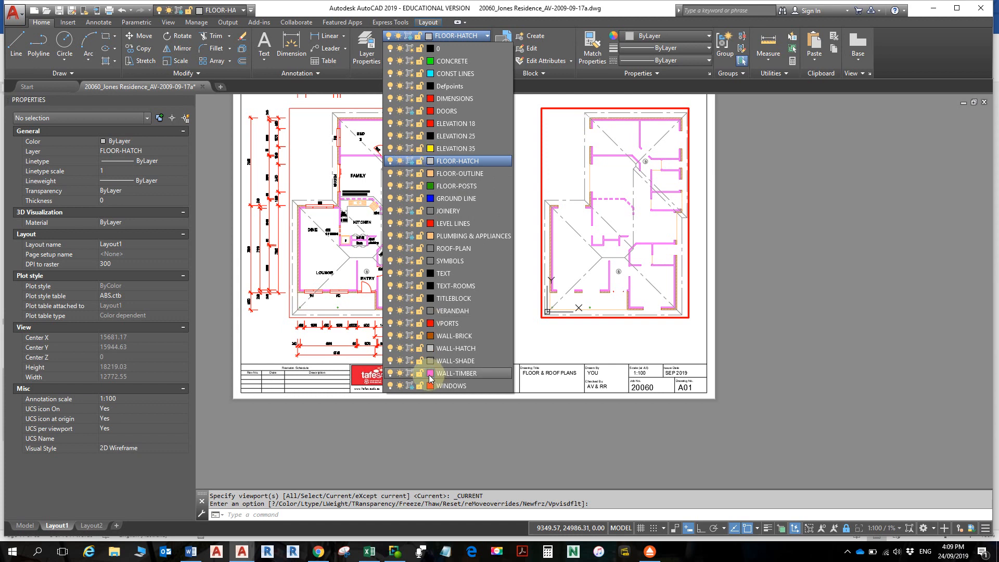
click(409, 349)
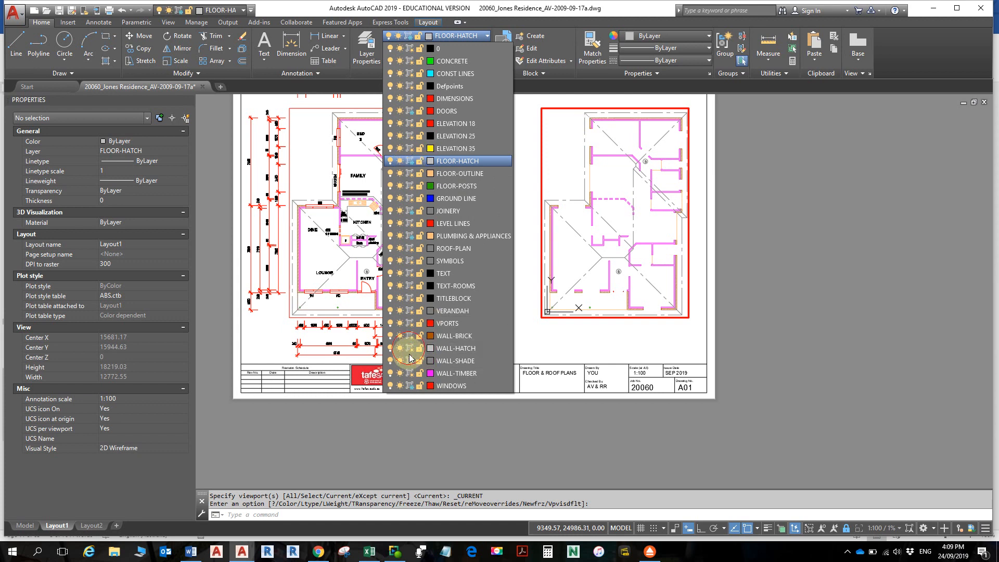
click(833, 229)
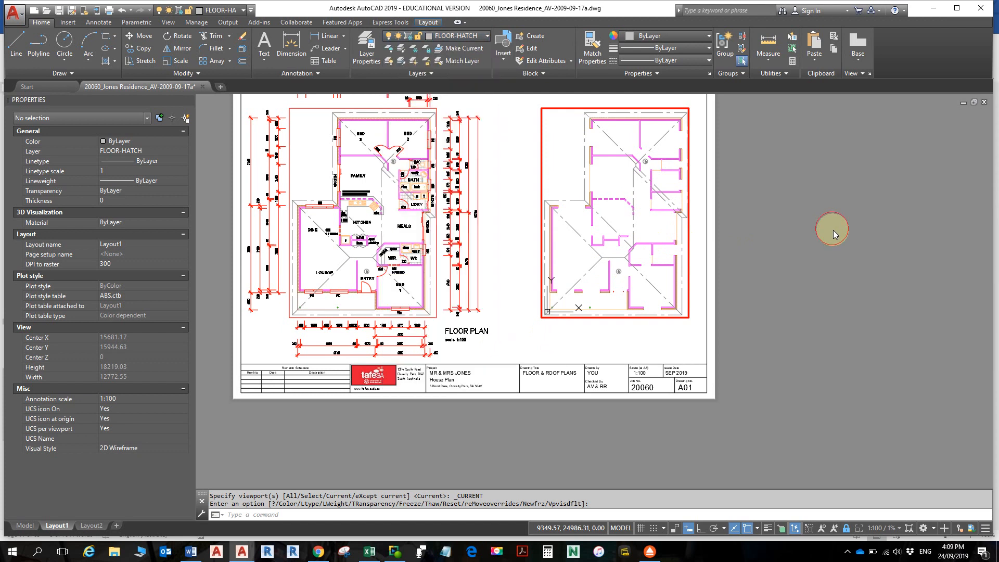
- Identify the smoke detector's layer, recheck the Word instructions, and freeze the SYMBOLS layer in the copied viewport only
scroll(655, 266, up, 6)
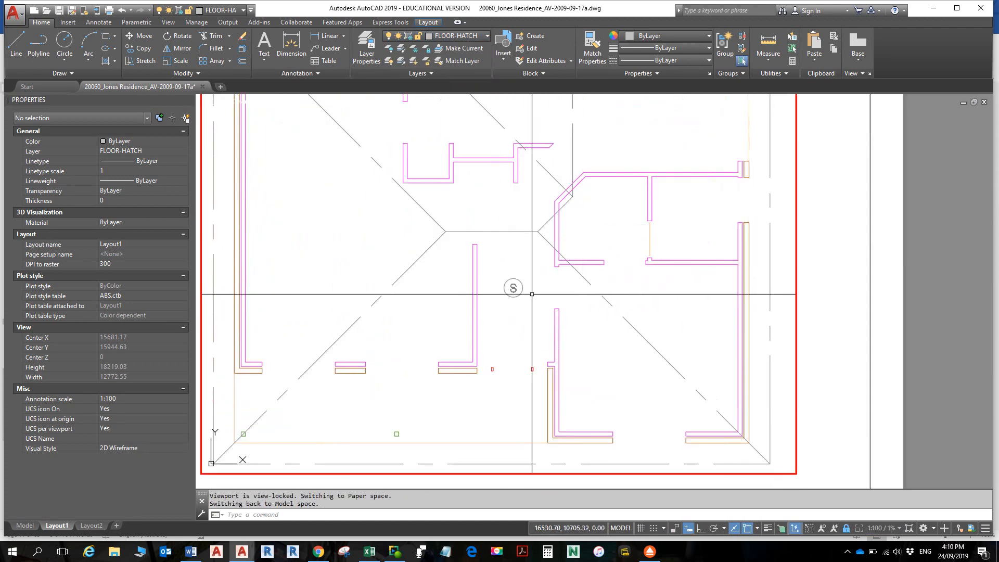
click(513, 291)
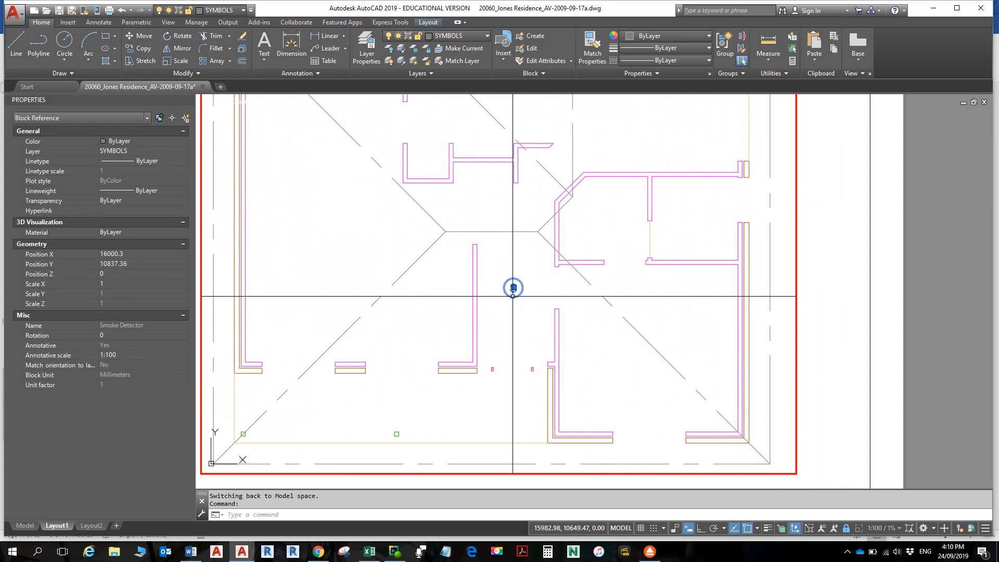
key(alt+Tab)
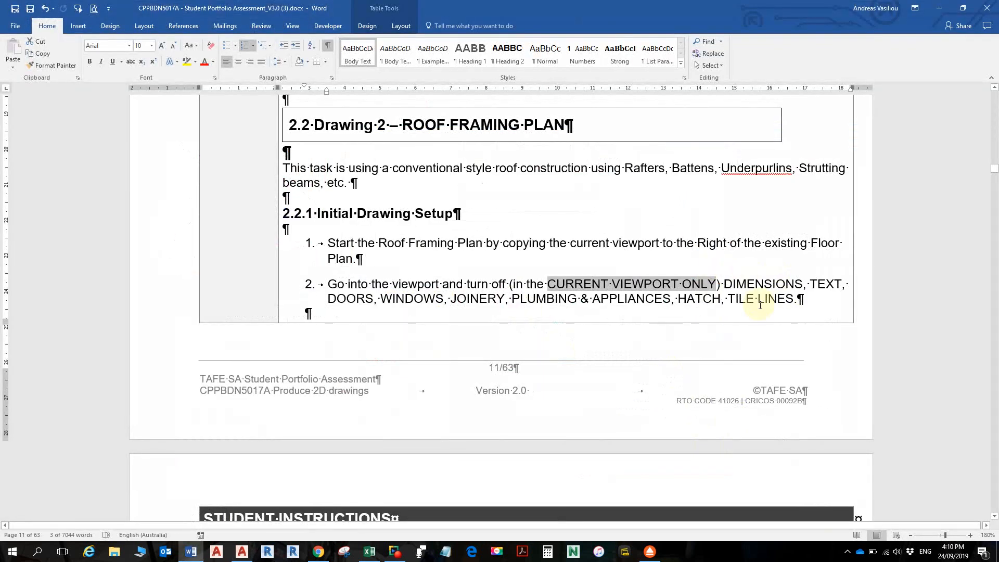
key(alt+Tab)
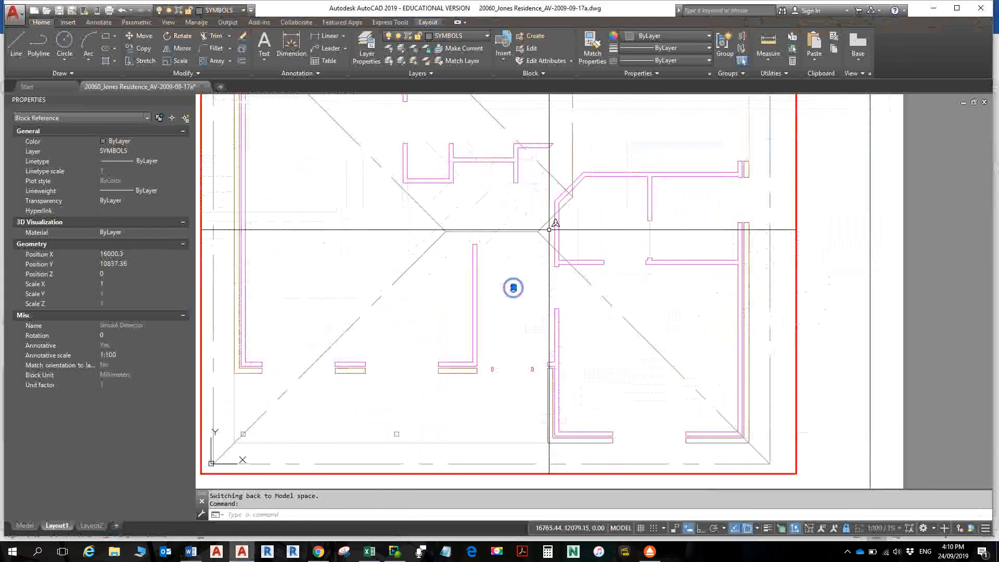
click(428, 35)
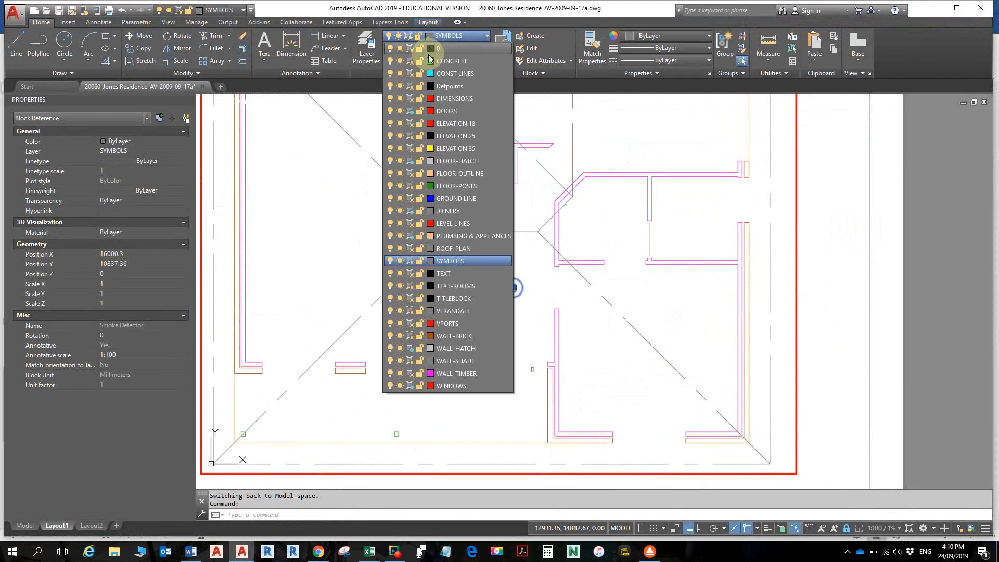
click(409, 262)
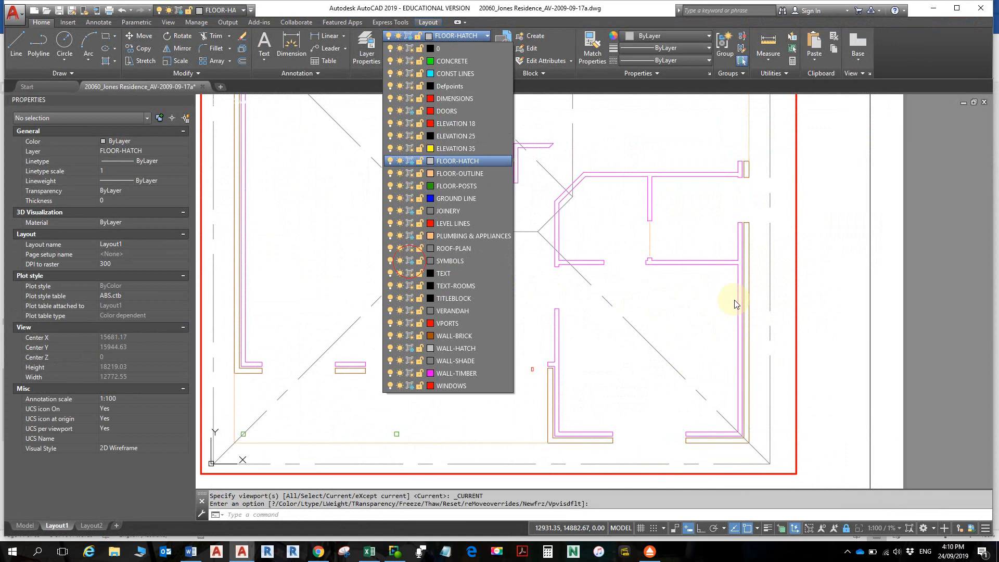
click(835, 249)
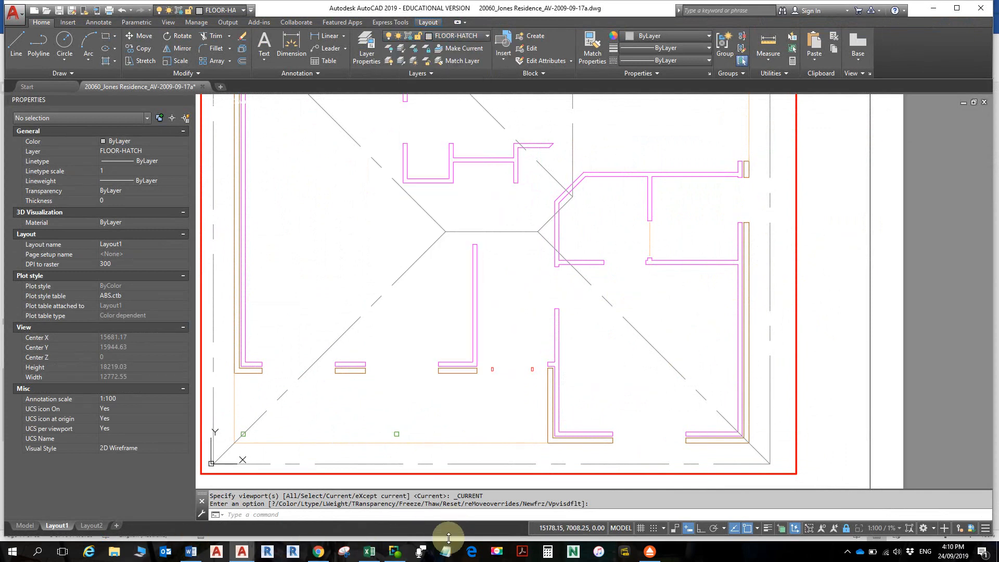
- Switch to Chrome, examine the wall and roof member layout in the Roof Framing Plan of the Floor & Roof Plans PDF, and return to AutoCAD
click(317, 550)
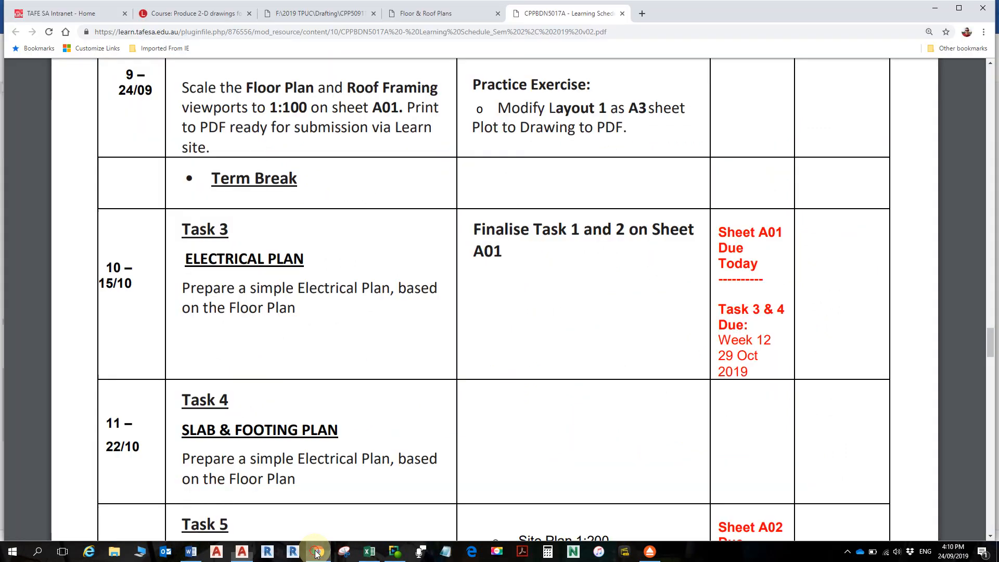
click(469, 16)
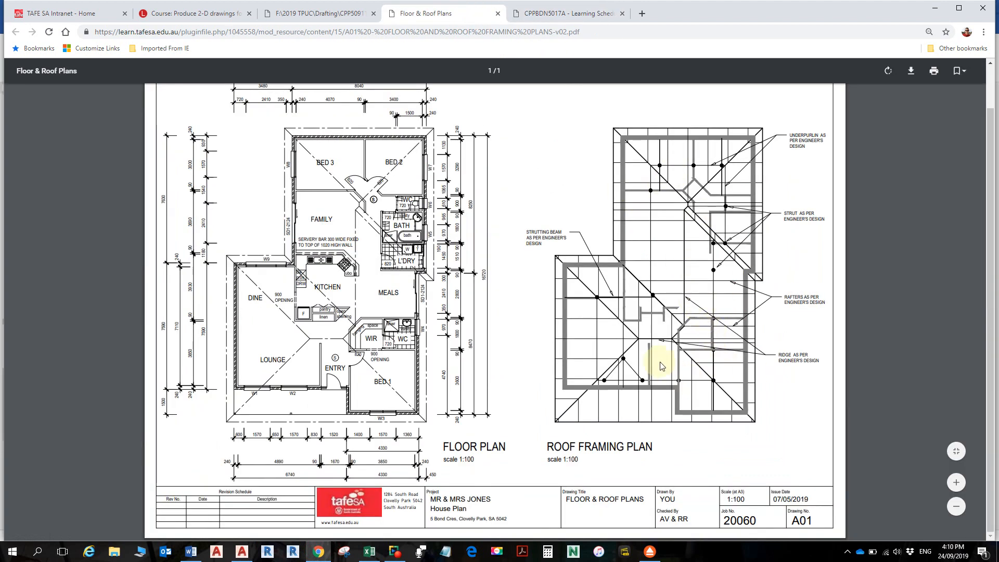
ctrl+scroll(660, 366, up, 3)
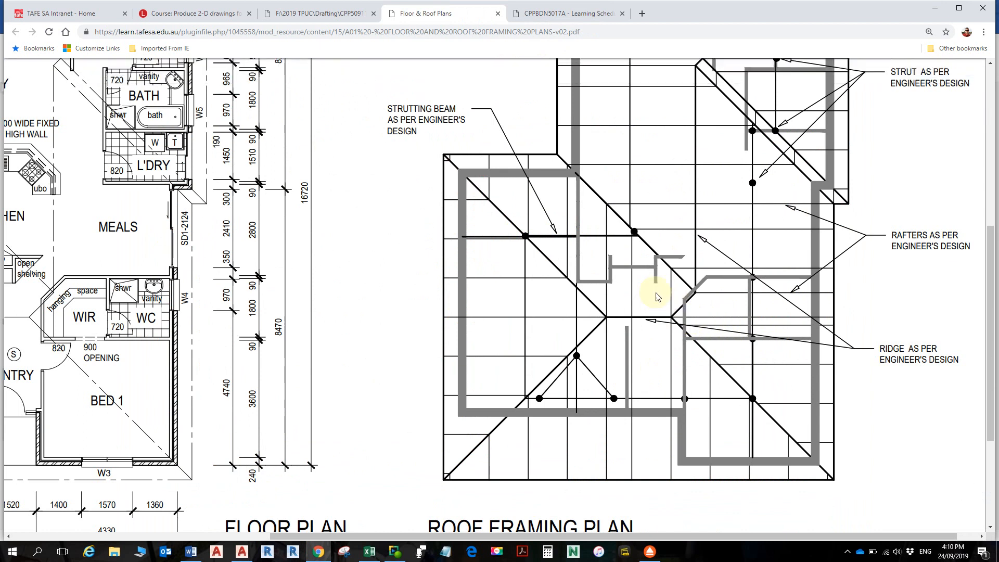
ctrl+scroll(593, 190, down, 3)
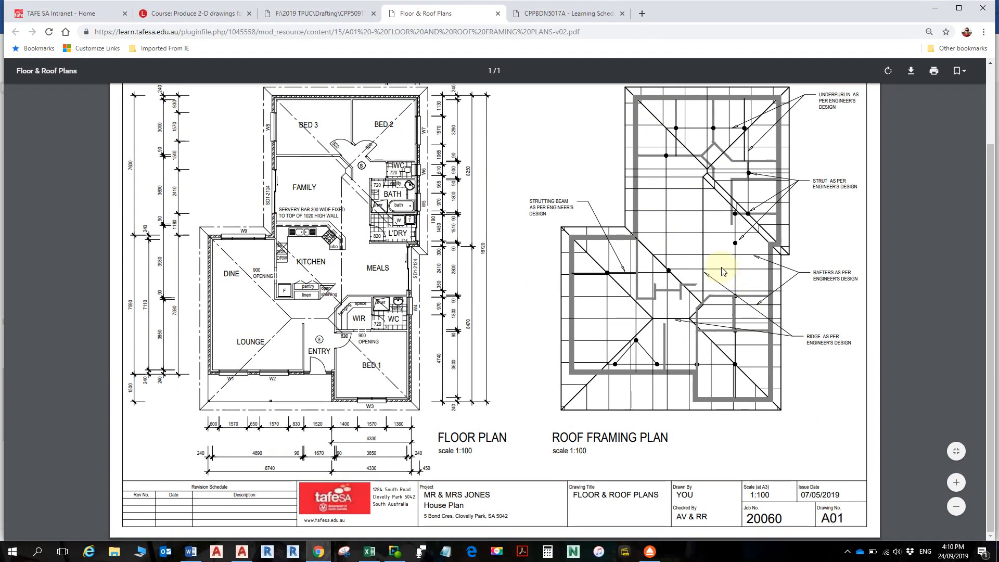
key(alt+Tab)
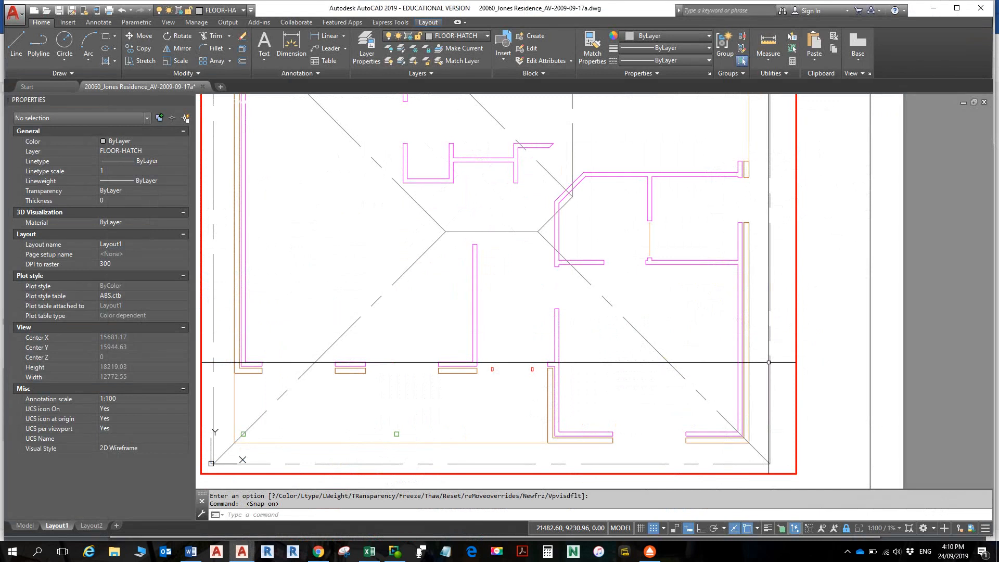
- Reassign the two small red rectangles in the entry door opening to the DOORS layer and return to paper space
key(alt)
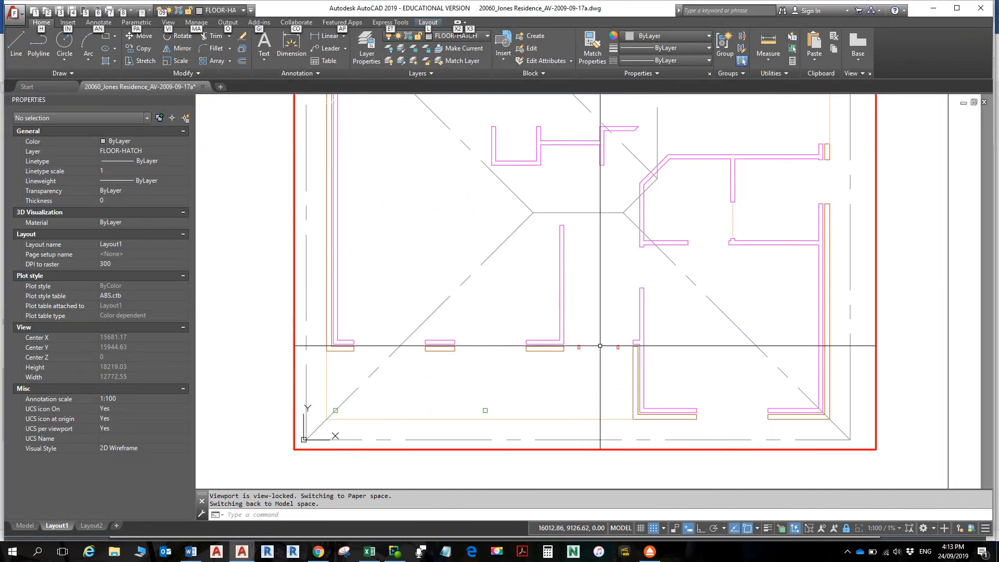
scroll(644, 350, up, 5)
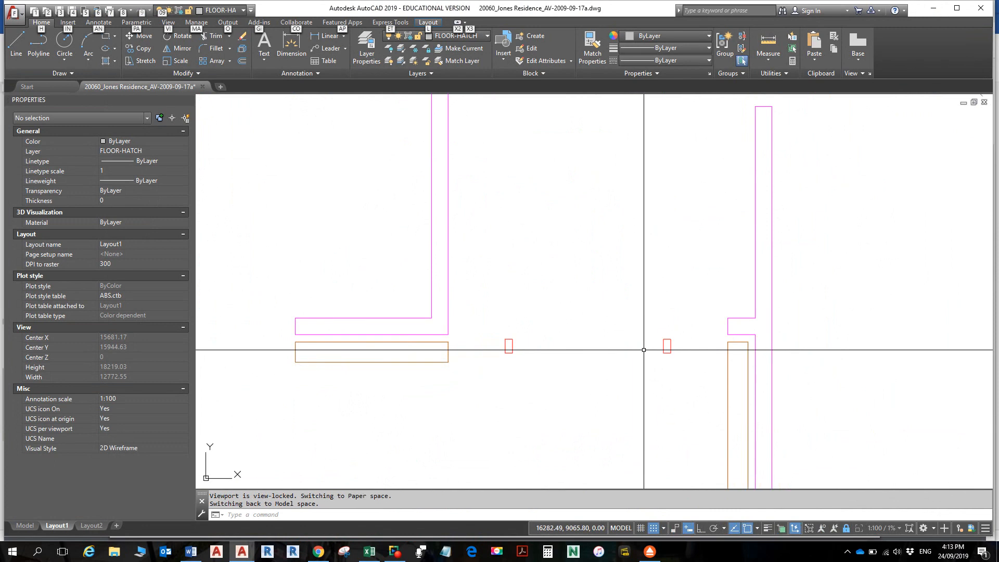
scroll(644, 350, up, 2)
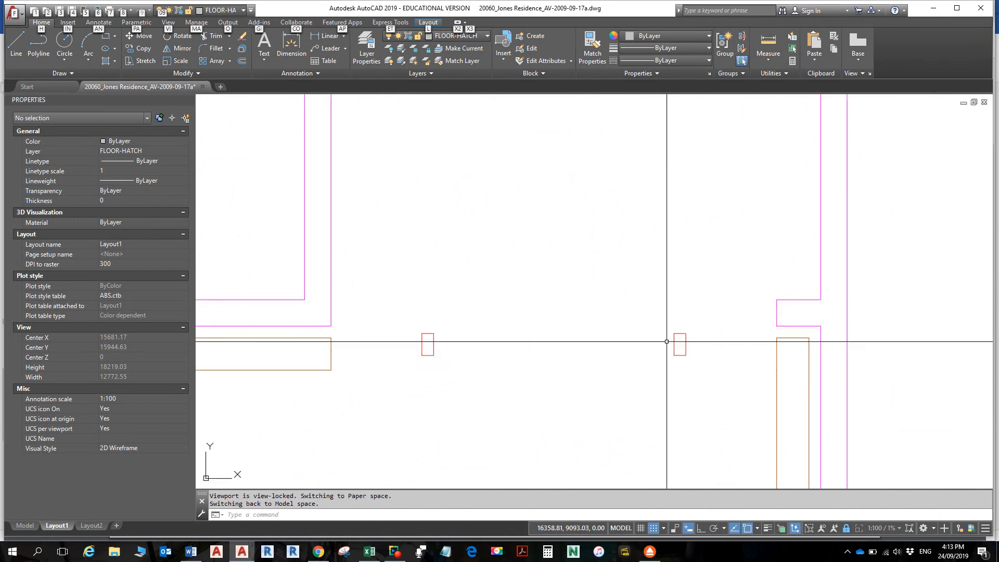
click(702, 342)
click(394, 309)
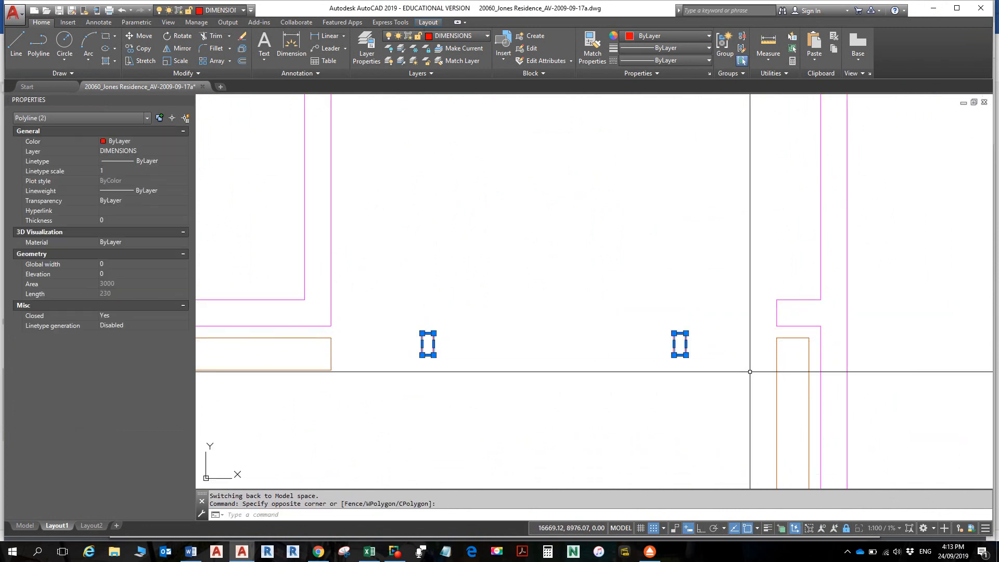
click(477, 36)
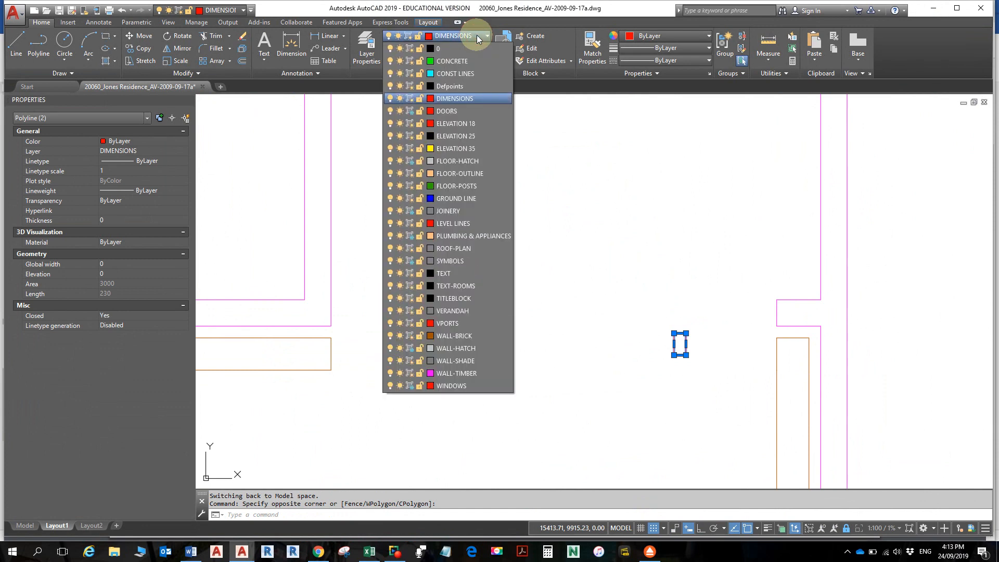
click(455, 110)
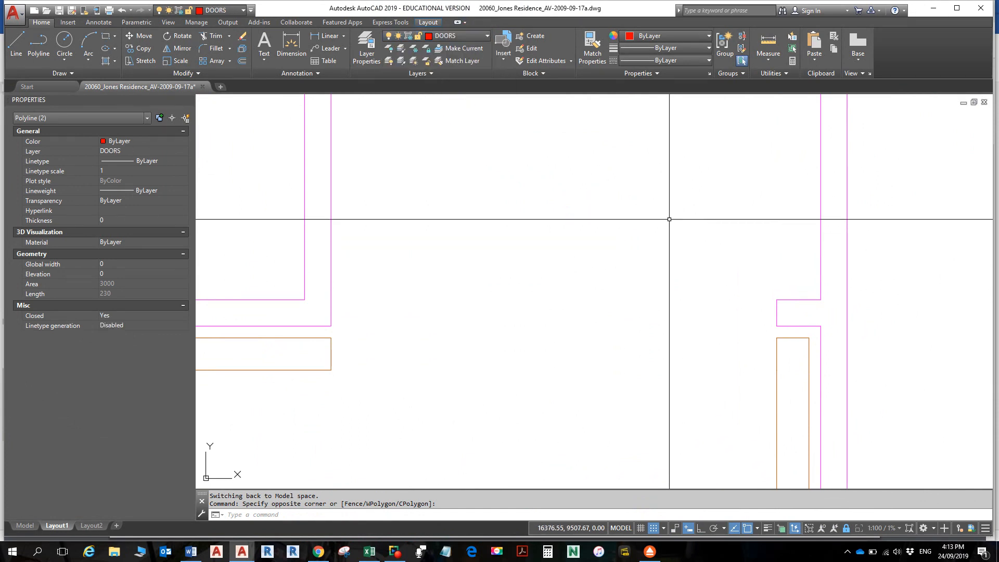
scroll(669, 220, down, 5)
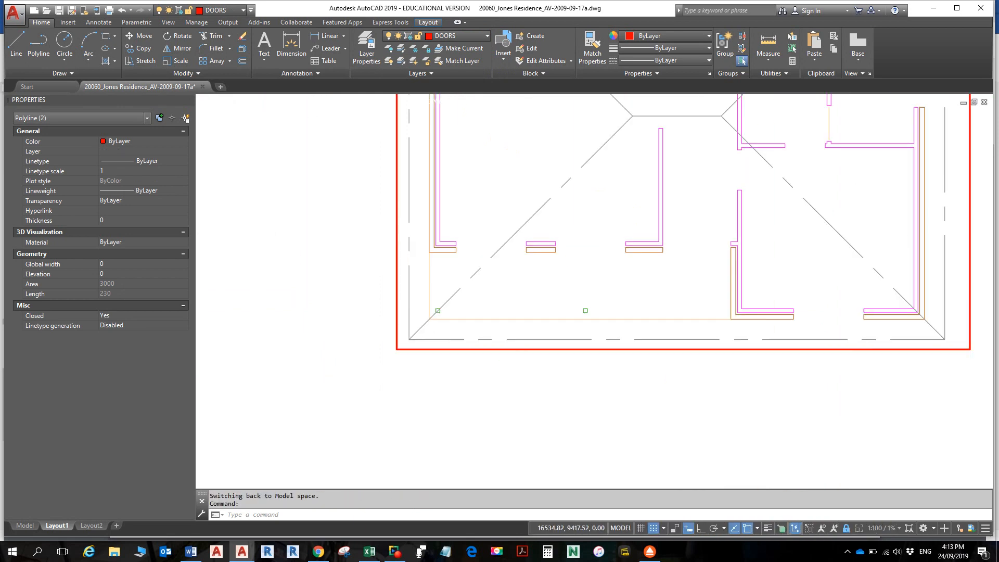
scroll(722, 234, down, 2)
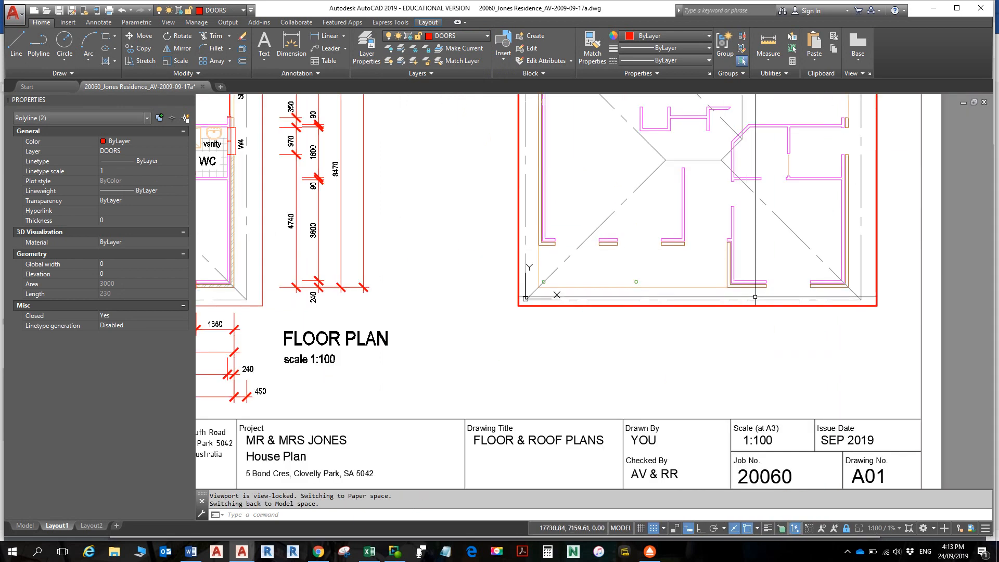
double_click(732, 358)
scroll(726, 348, down, 4)
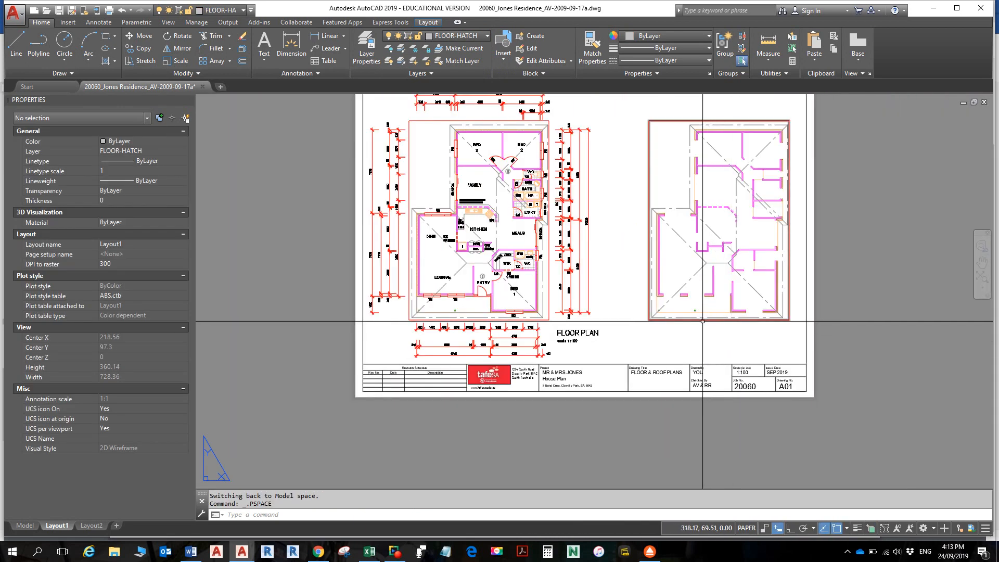
scroll(703, 321, up, 4)
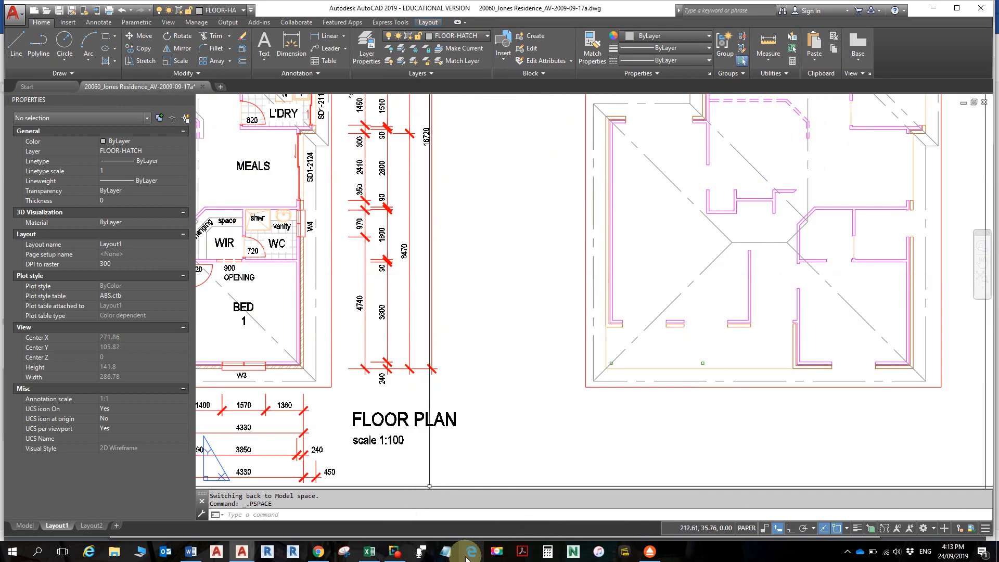
- Switch to the Word instructions and read through the layer-freezing example image and items 2 and 3 of Initial Drawing Setup
click(190, 552)
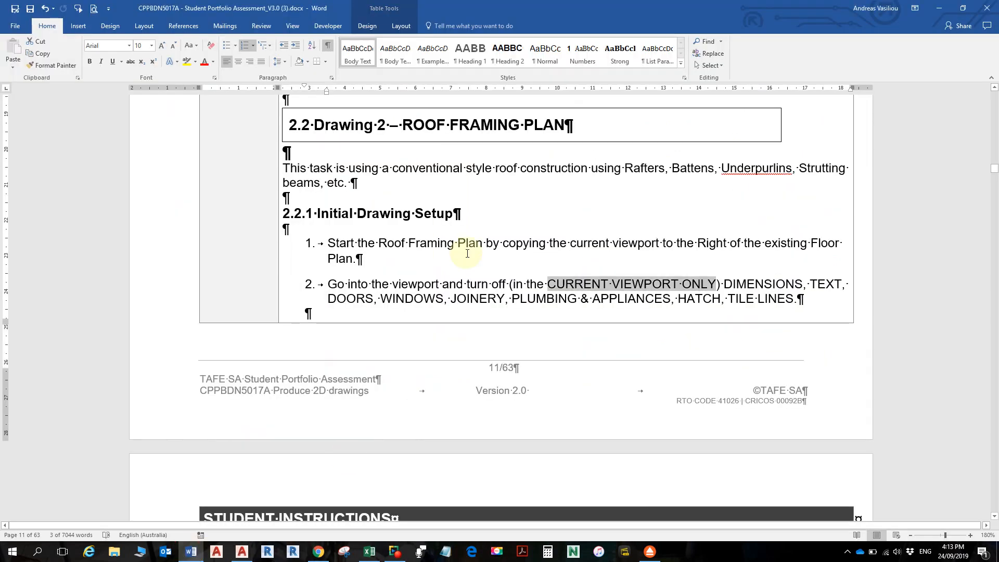
scroll(468, 297, down, 9)
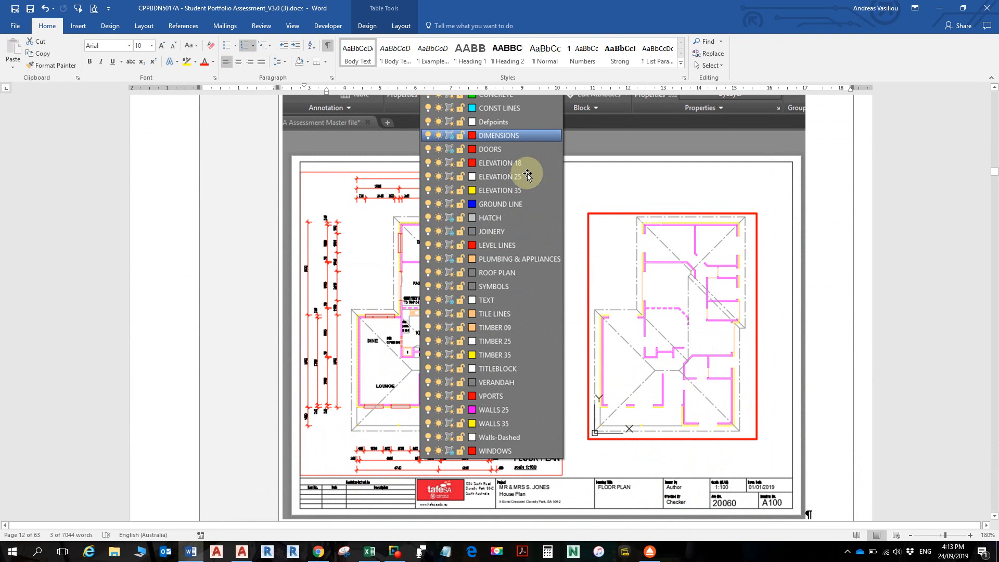
scroll(499, 272, down, 1)
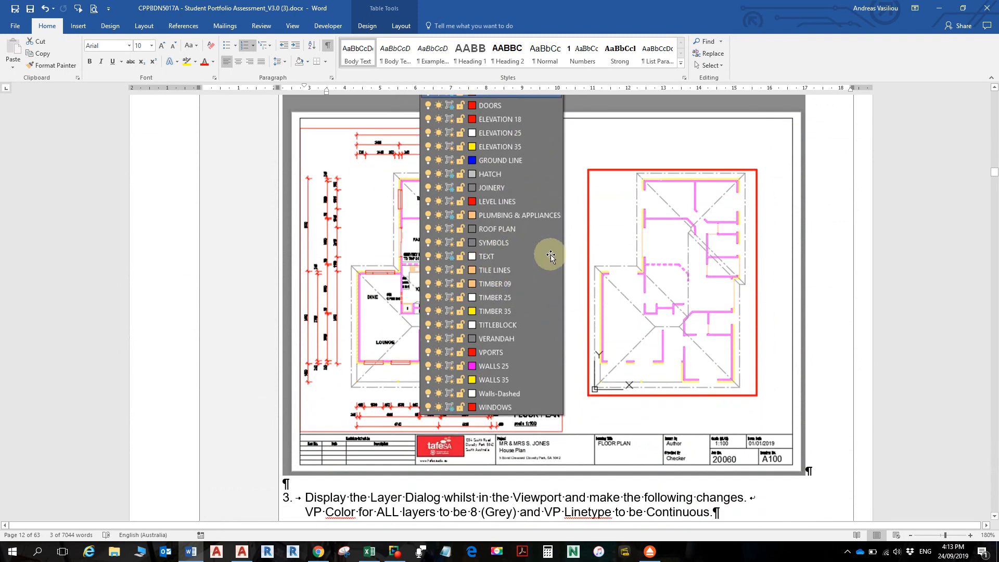
scroll(542, 260, down, 2)
scroll(504, 290, down, 5)
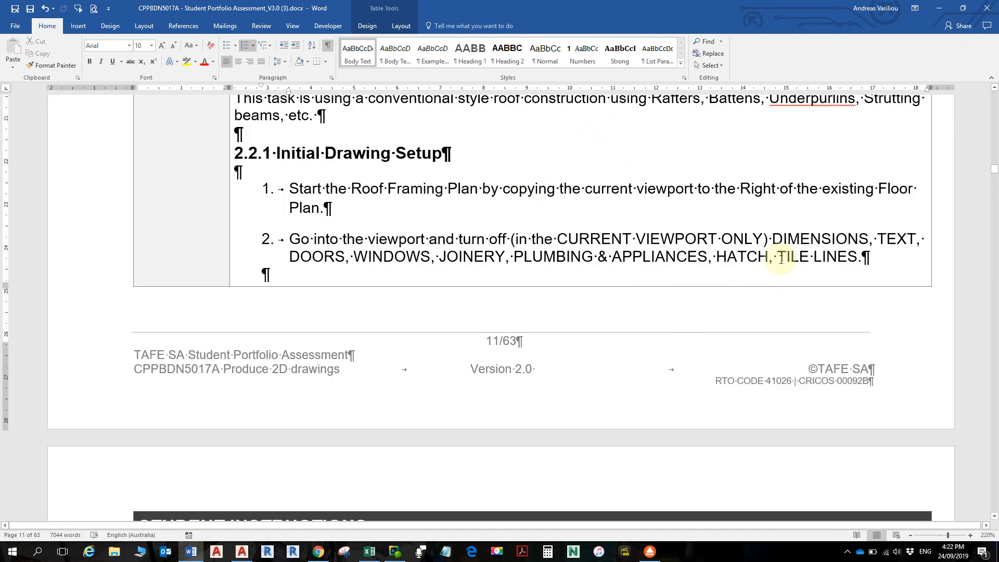
- Replace "TILE LINES" with "FLOOR-OUTLINE" in item 2 of Initial Drawing Setup
drag(779, 257, 853, 259)
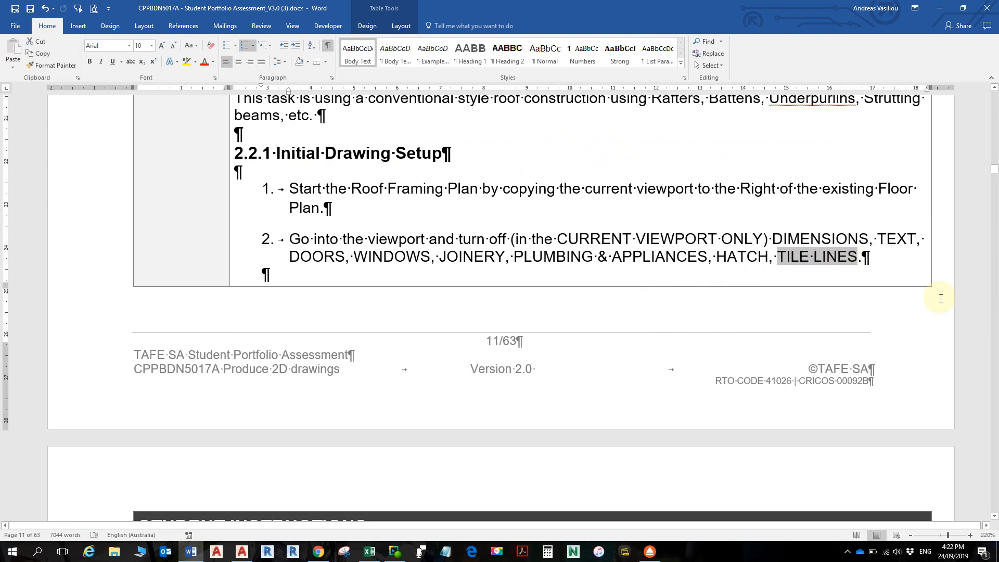
text(FLOOR-OU)
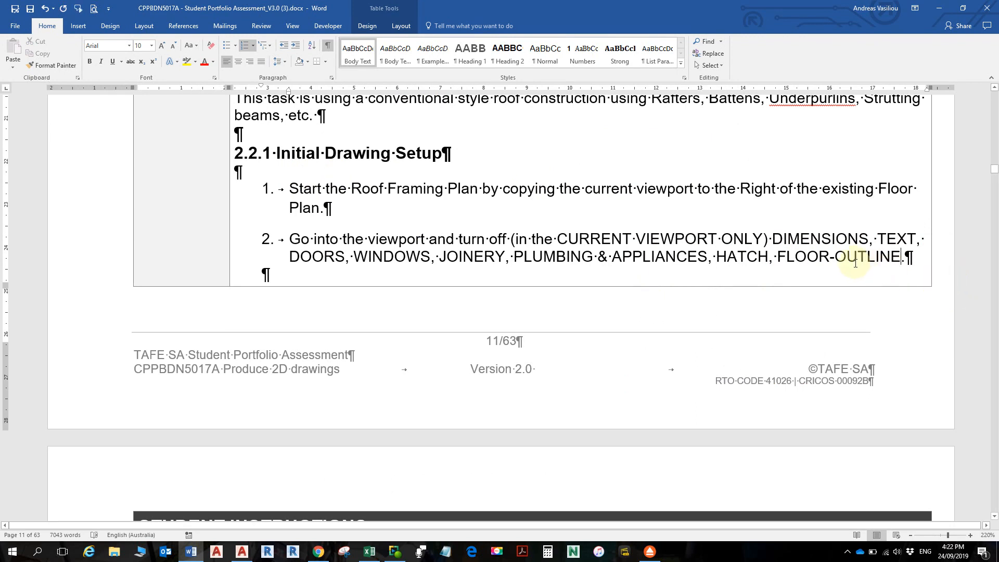
ctrl+scroll(855, 263, up, 5)
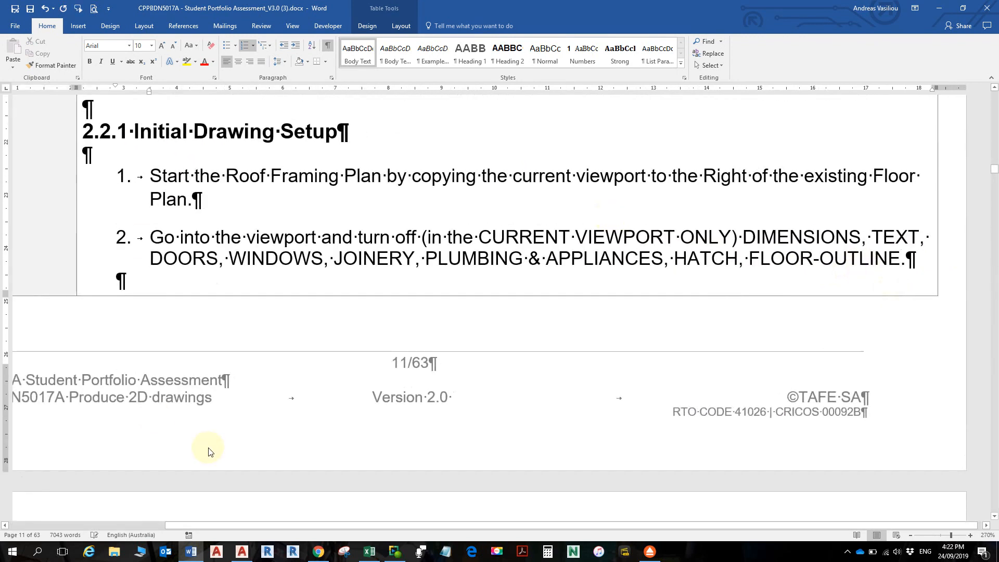
- Return to AutoCAD, activate the copied viewport and select the thin line across the laundry doorway to identify its layer
click(217, 552)
scroll(734, 343, up, 3)
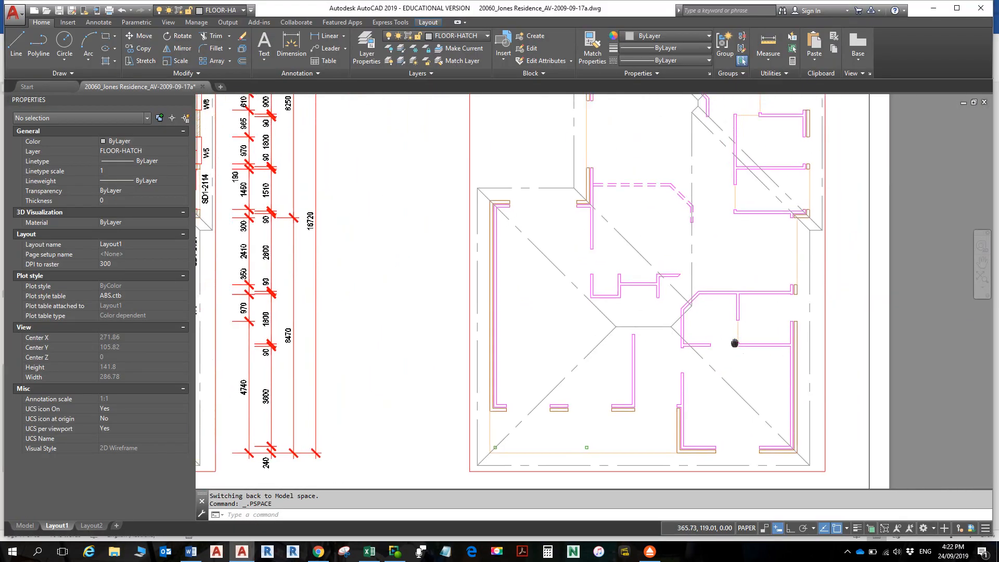
middle_drag(735, 343, 696, 381)
middle_drag(721, 219, 723, 277)
scroll(709, 285, up, 4)
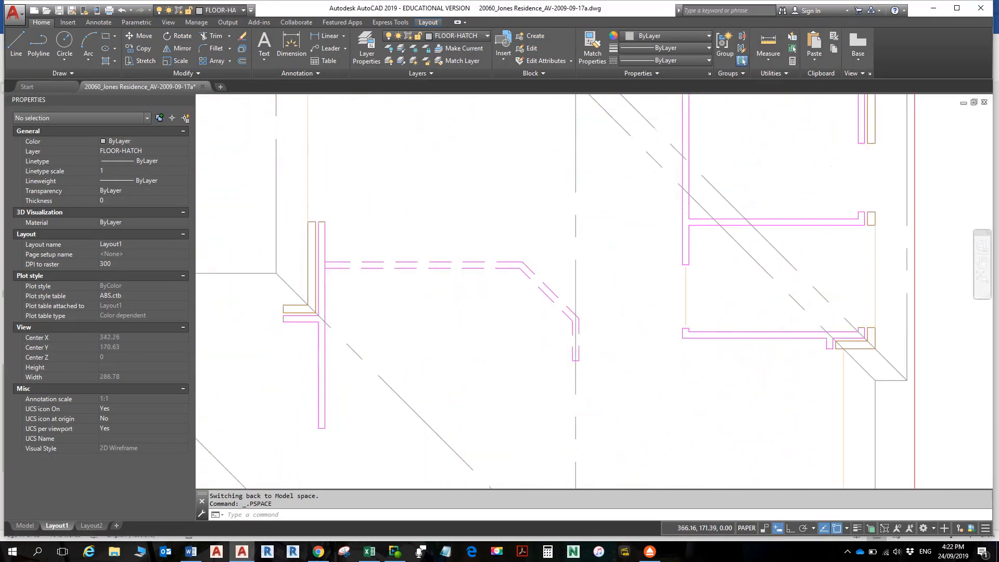
scroll(705, 289, up, 2)
click(680, 270)
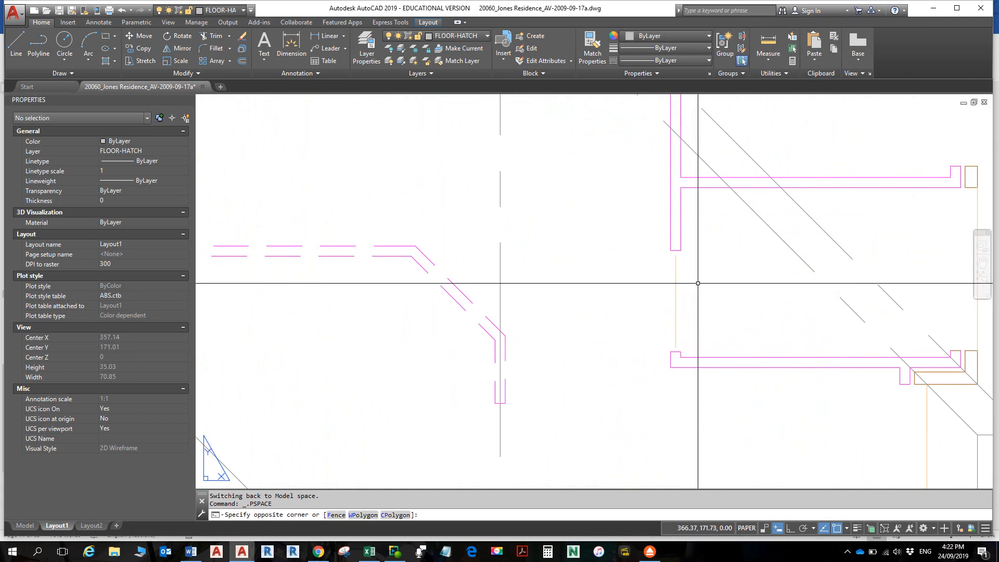
key(Escape)
scroll(686, 289, down, 4)
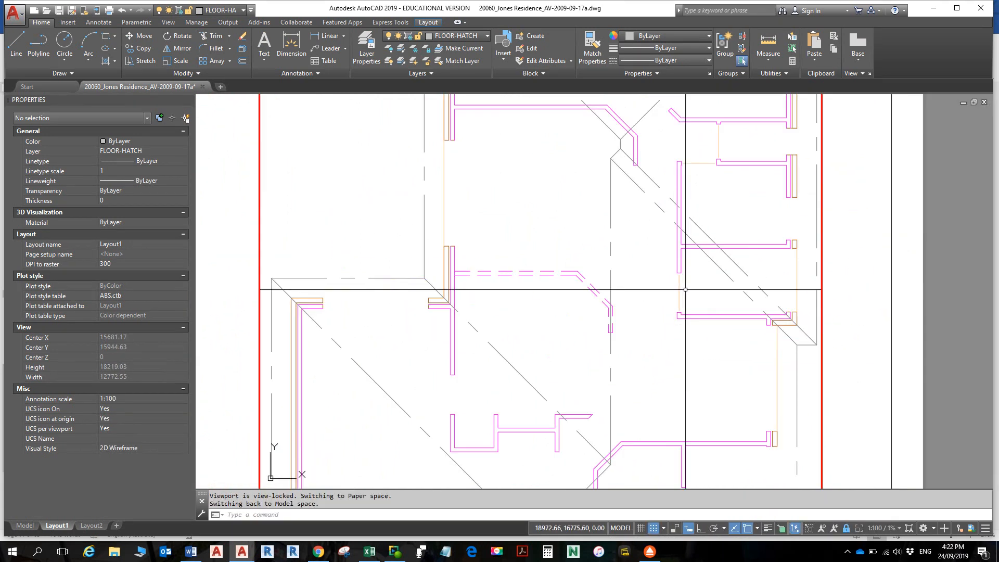
scroll(686, 290, up, 4)
click(671, 293)
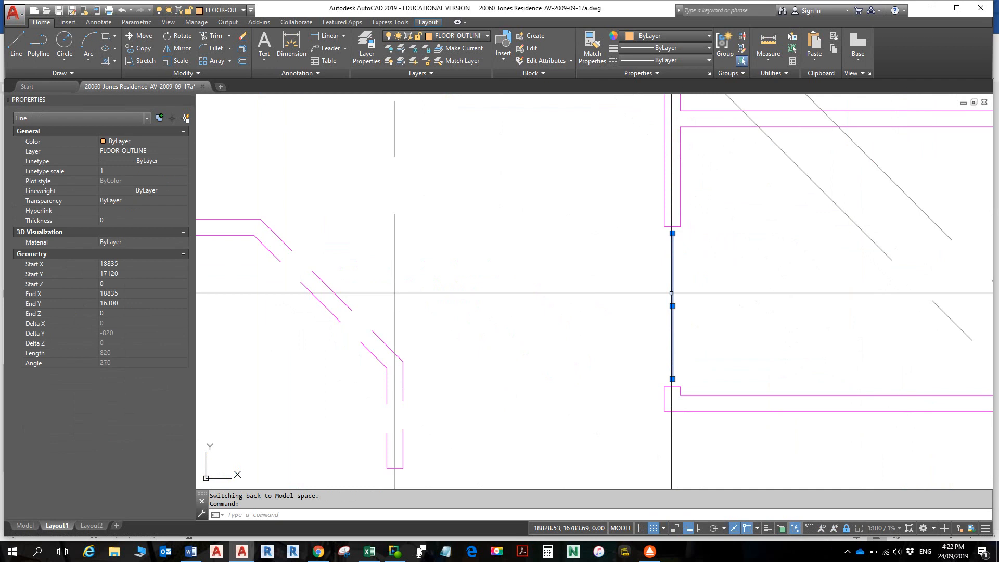
click(471, 37)
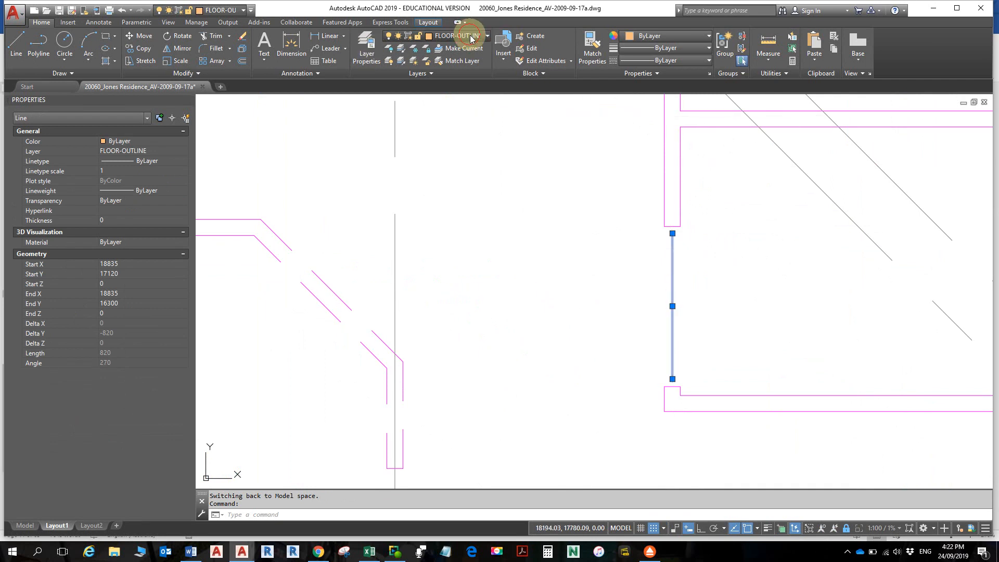
click(417, 185)
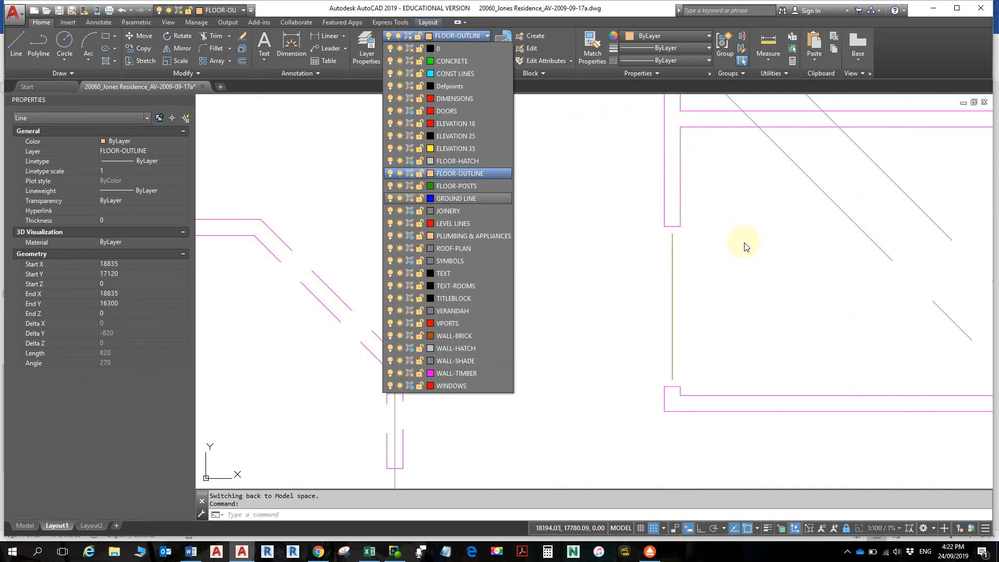
click(711, 210)
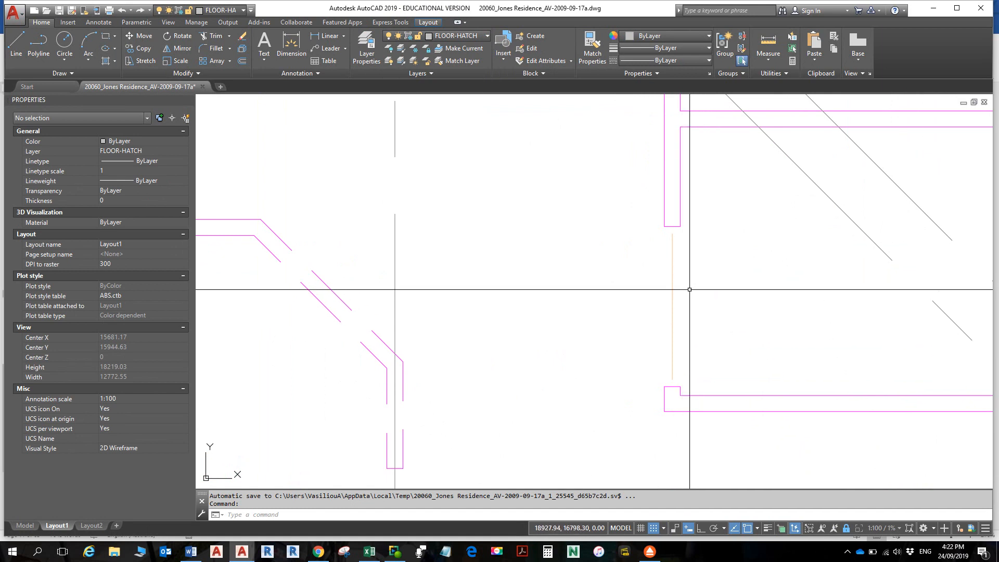
- Freeze the FLOOR-OUTLINE layer, identified from the line across the laundry doorway, in the copied viewport only
click(672, 306)
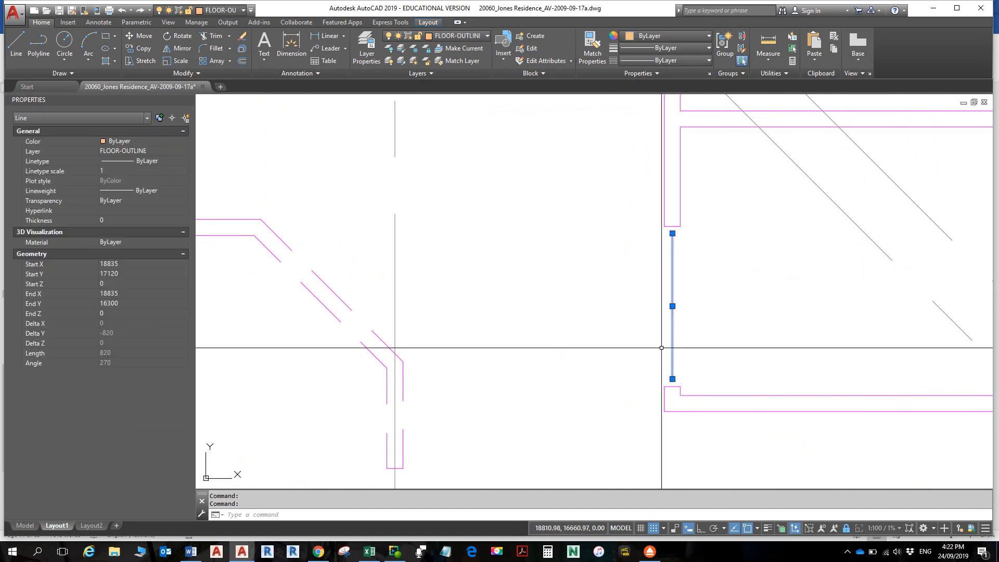
click(471, 37)
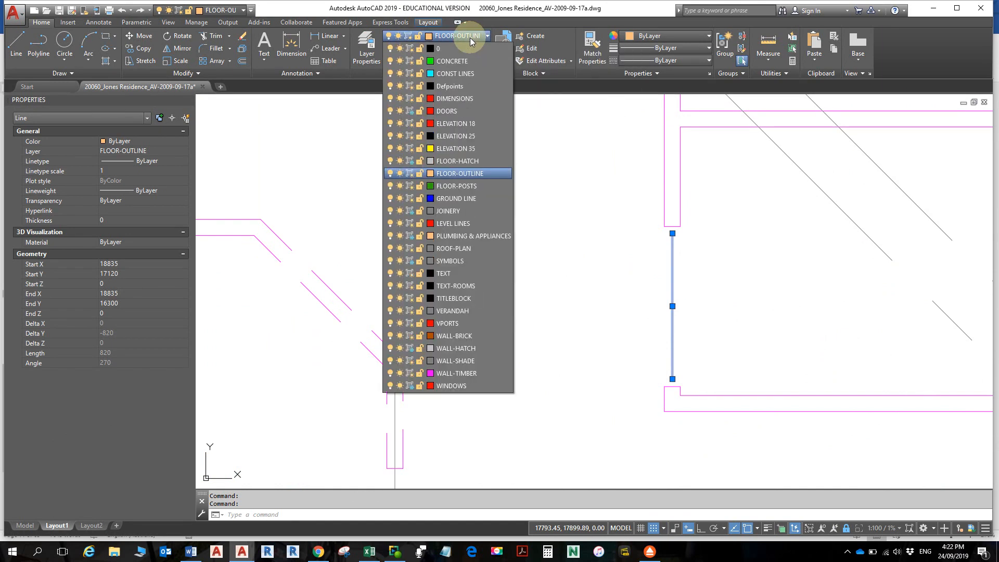
click(411, 162)
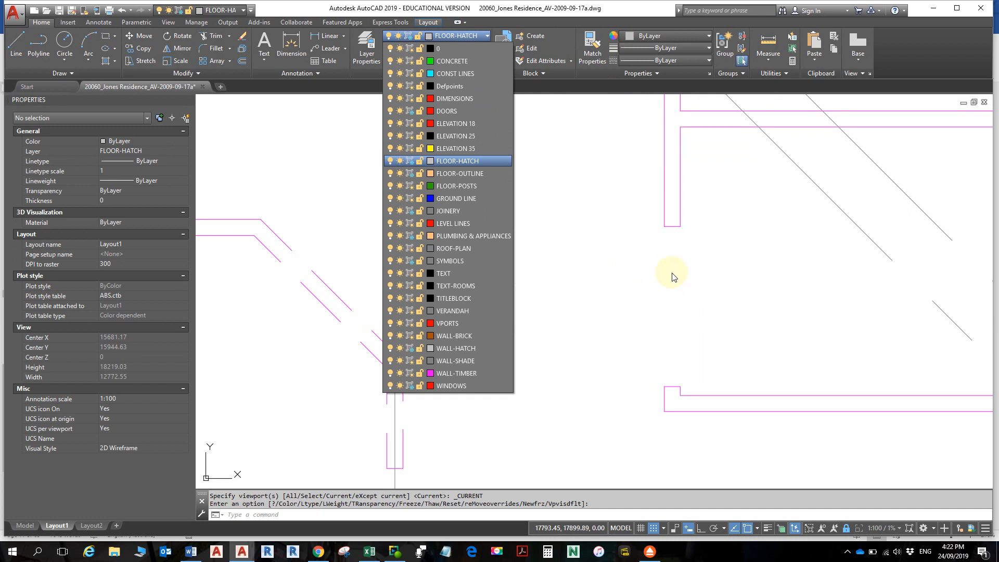
scroll(668, 266, down, 5)
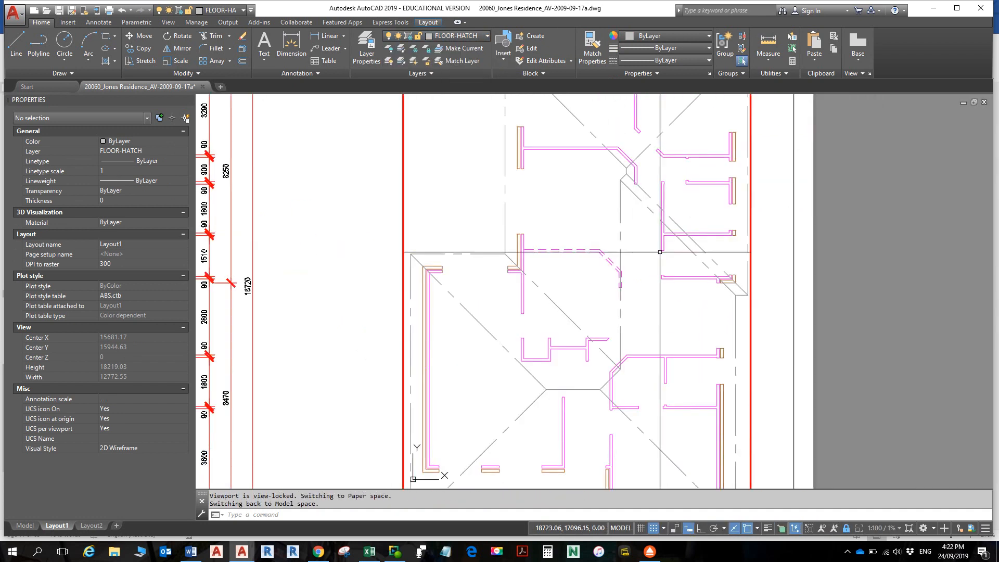
scroll(650, 244, down, 2)
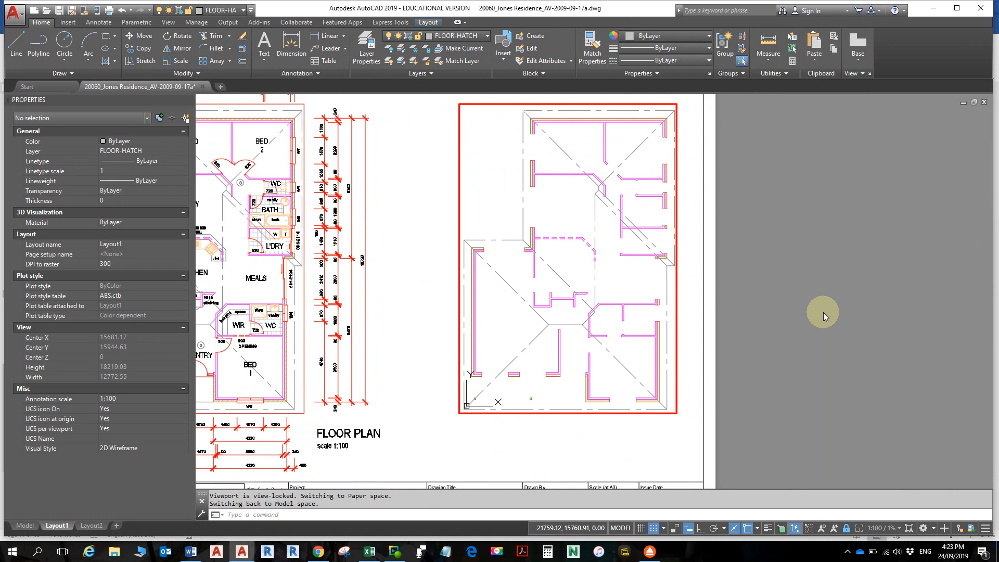
- Leave the copied viewport for paper space on Layout1 and switch to model space
key(alt)
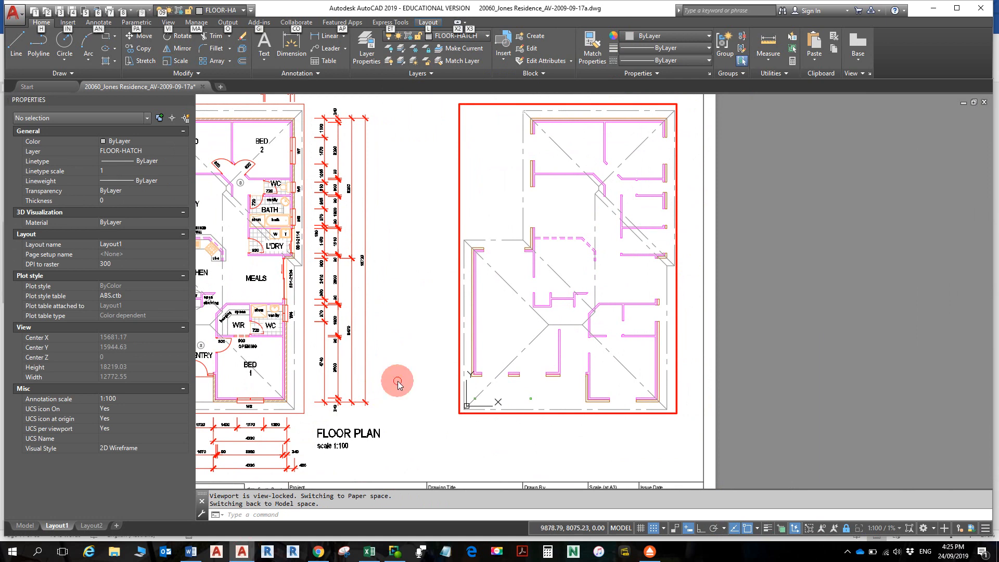
double_click(398, 384)
scroll(398, 384, down, 5)
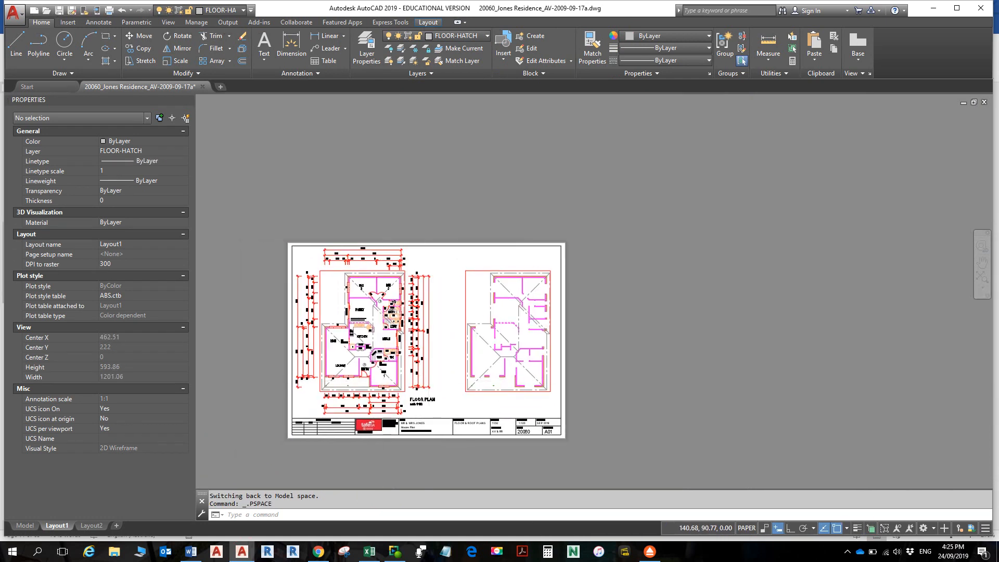
scroll(382, 379, up, 4)
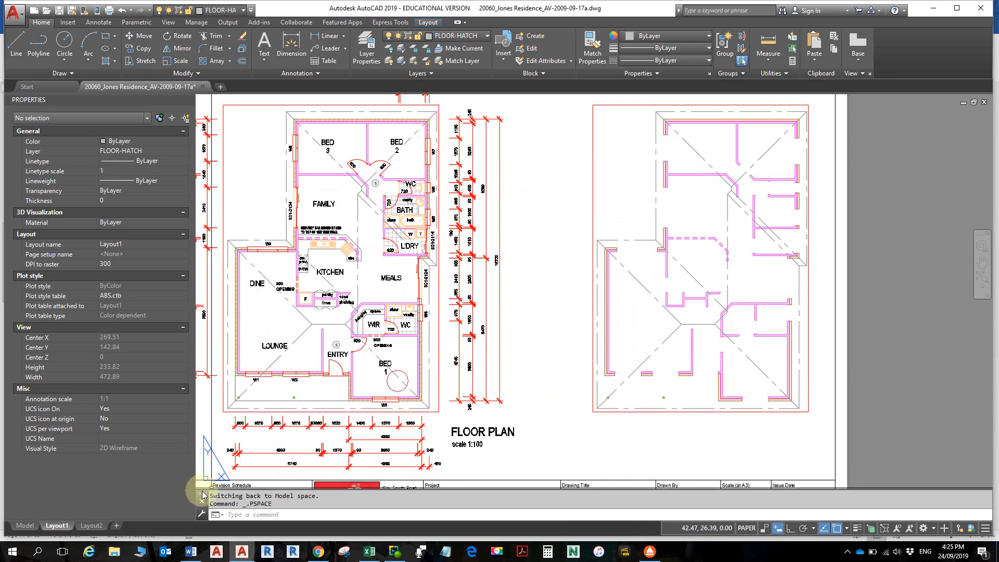
click(24, 525)
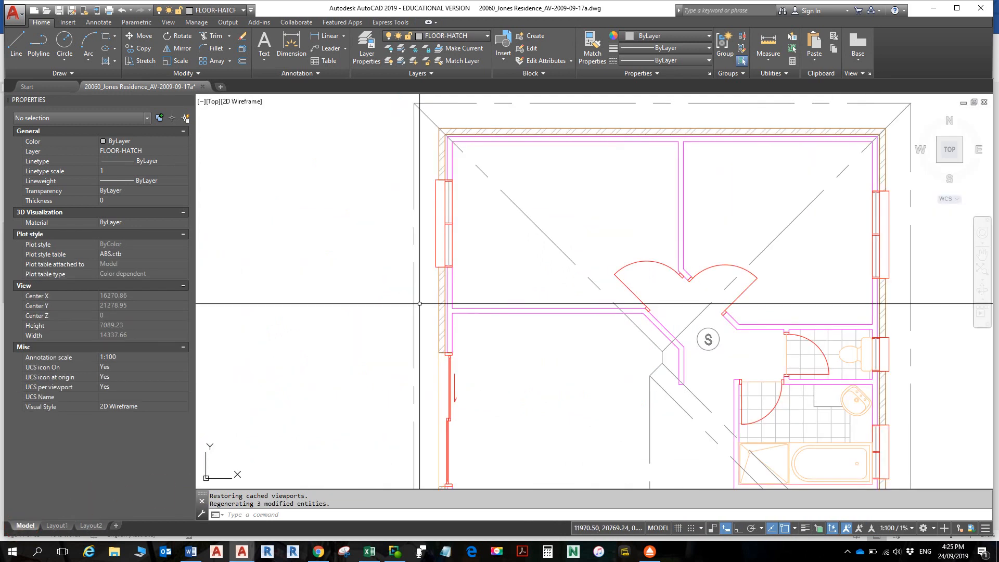
- Use Select Similar on the Bed 3 side window to check which window blocks share its layer, and clear the selection
scroll(518, 212, down, 3)
scroll(513, 241, up, 4)
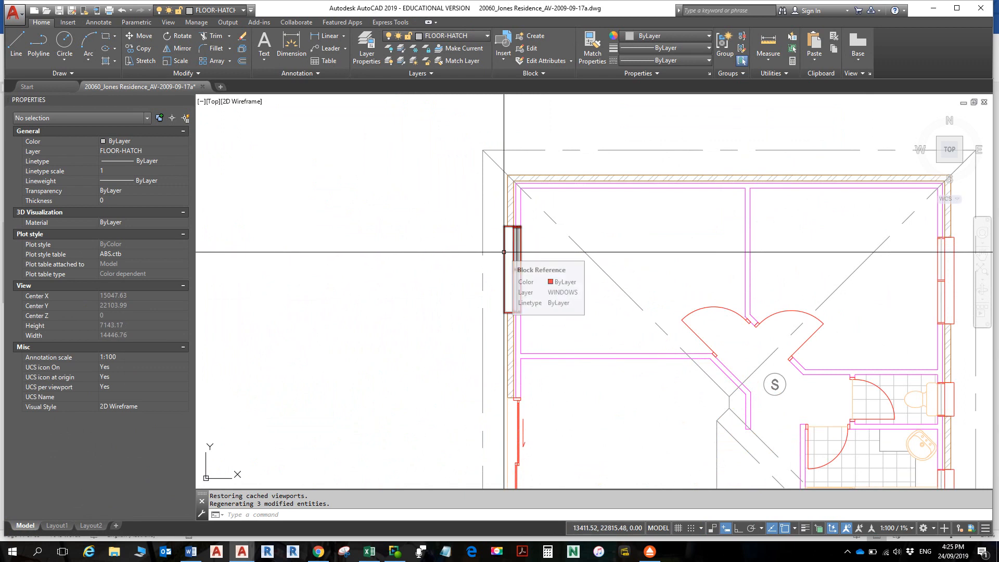
click(504, 252)
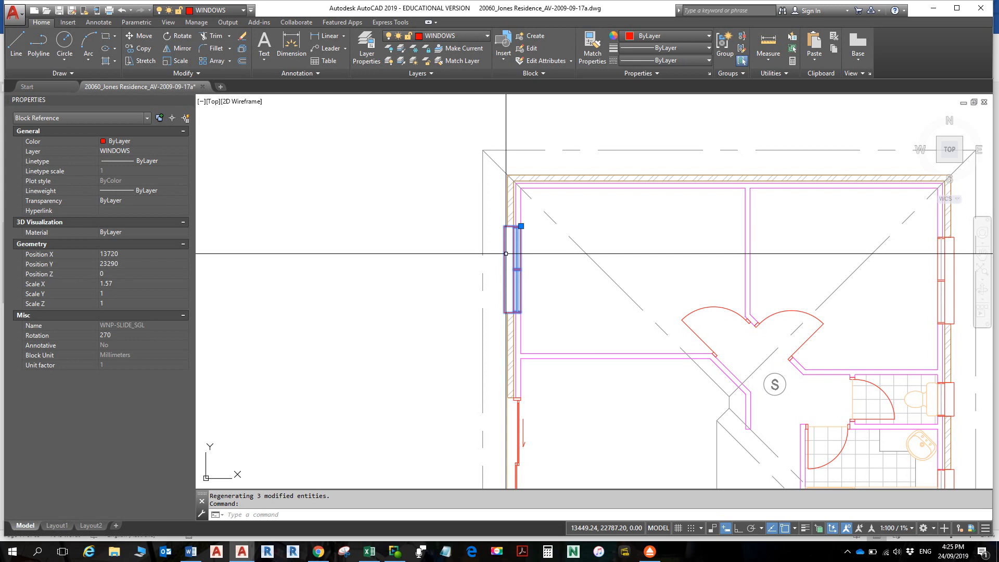
right_click(504, 251)
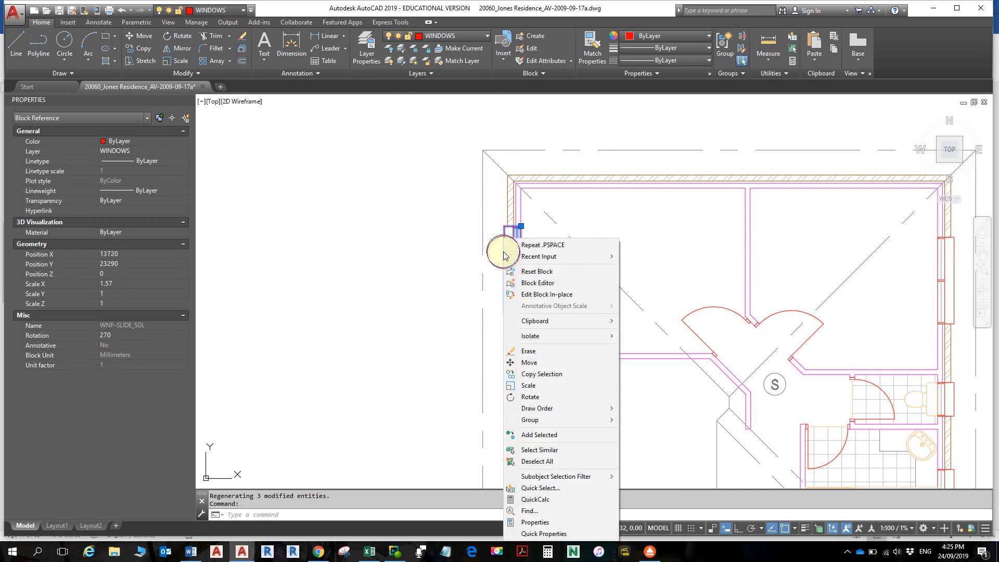
click(562, 450)
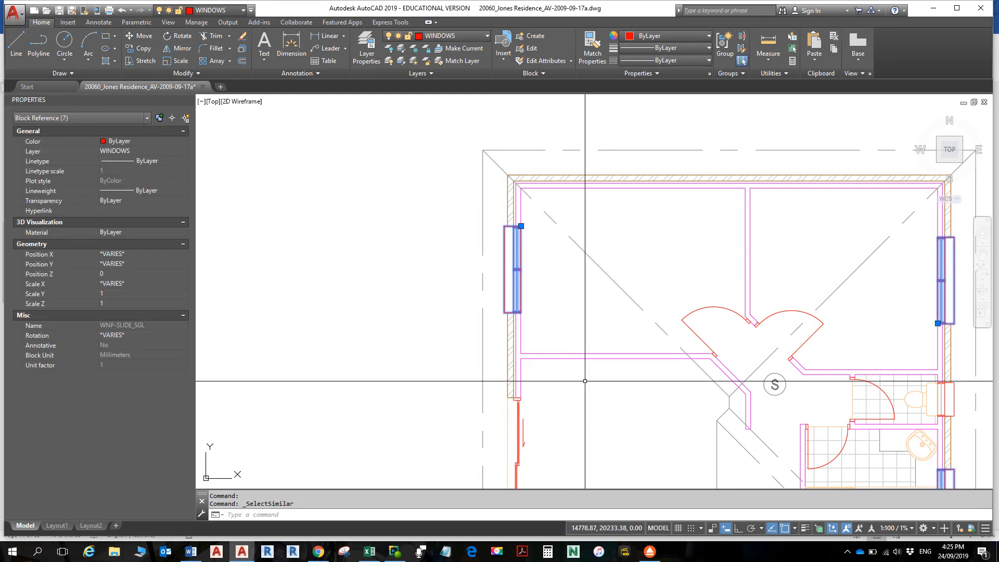
scroll(632, 286, down, 4)
middle_drag(632, 286, 606, 138)
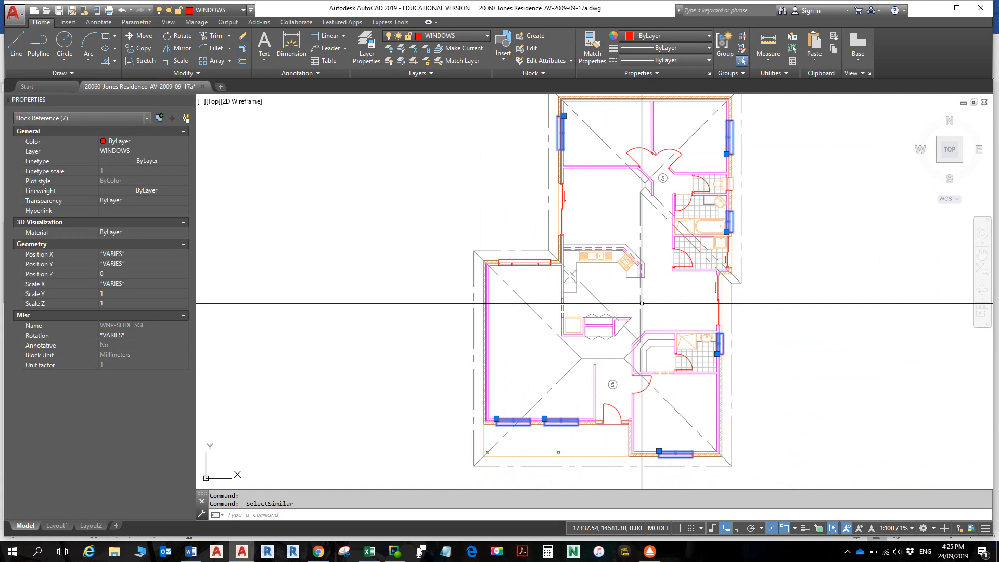
key(Escape)
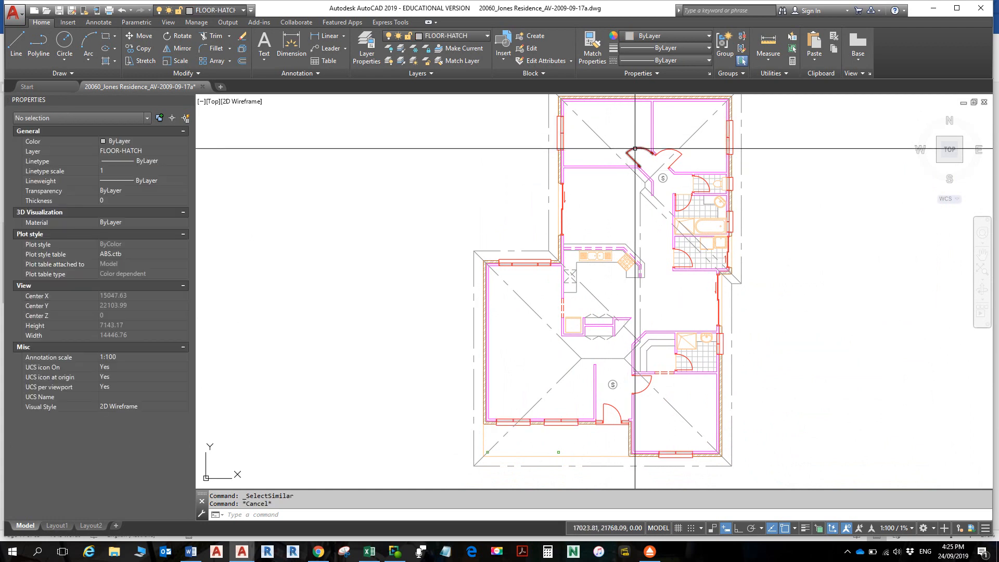
- Move the two angled bedroom doors off the hallway to the WINDOWS layer and deselect them
click(635, 149)
click(670, 154)
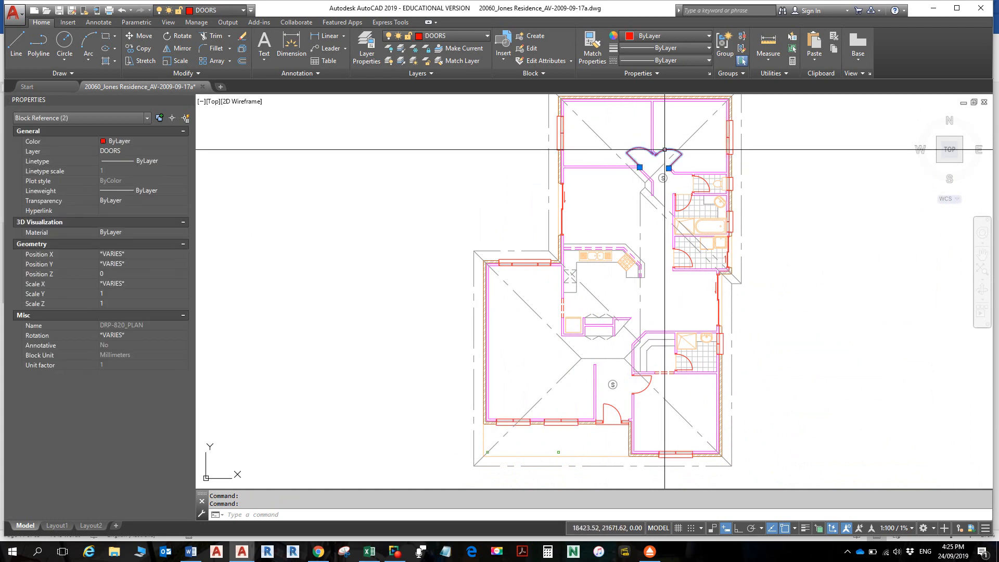
click(440, 35)
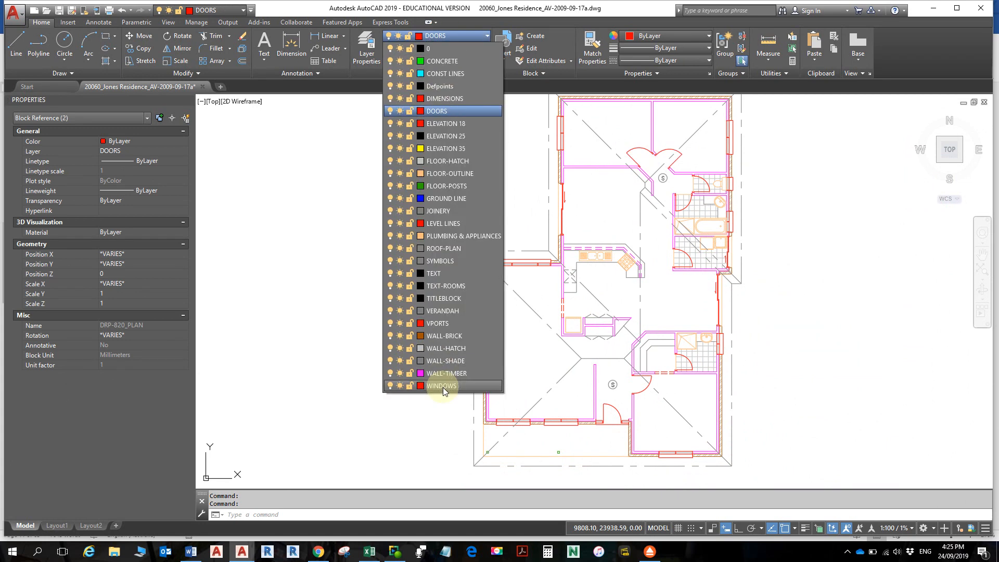
click(442, 386)
key(Escape)
key(Escape)
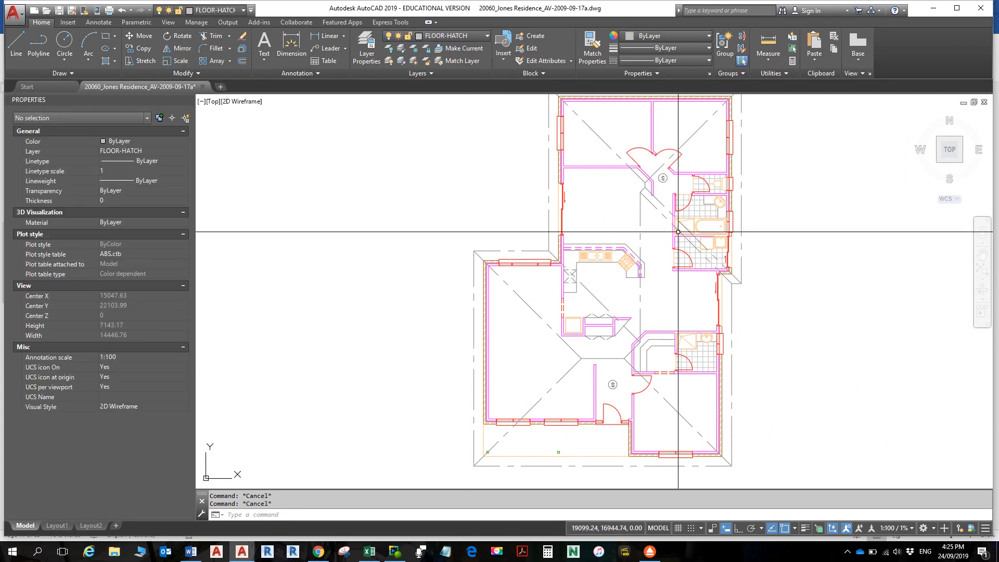
- Repeat Select Similar from the Bed 3 window to check whether it catches the two relayered doors, and clear the selection
click(559, 139)
right_click(559, 139)
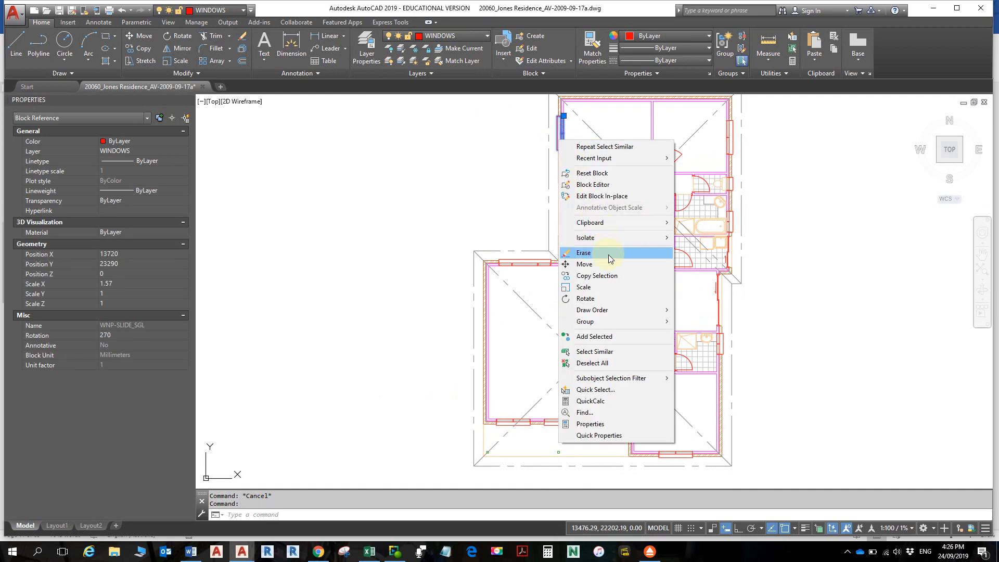
click(610, 355)
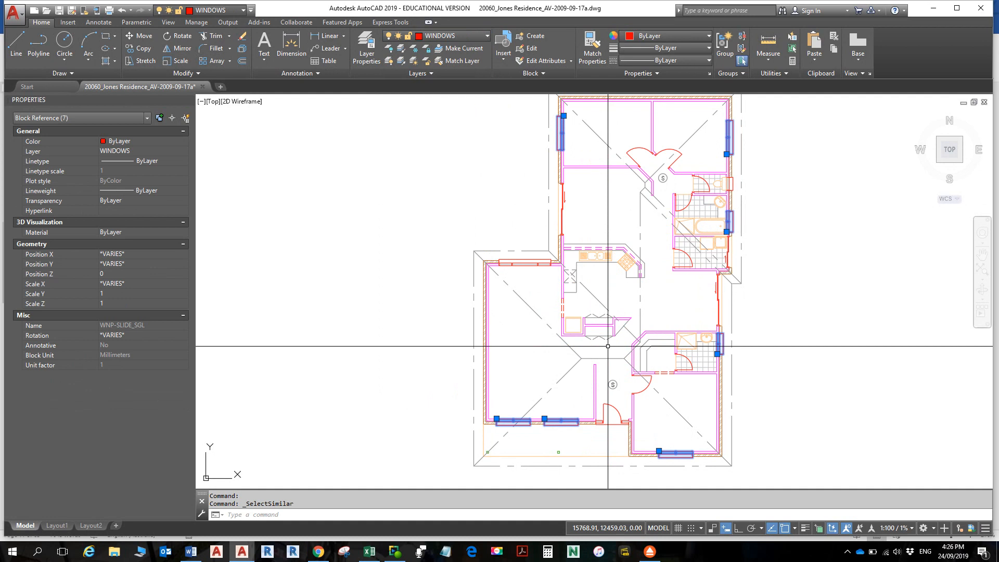
middle_drag(607, 252, 608, 303)
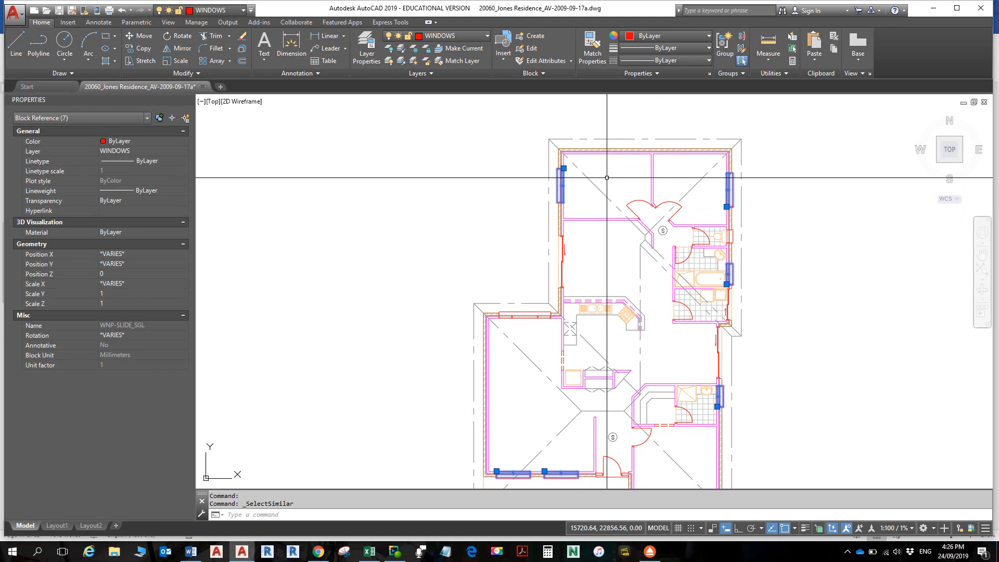
key(Escape)
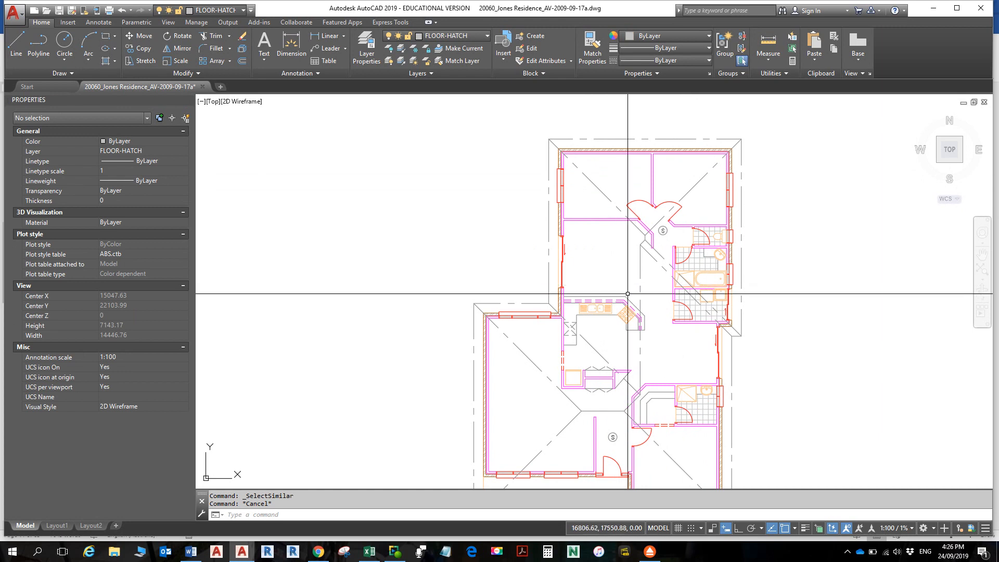
- Use Select Similar on the dashed WALL-TIMBER line above the kitchen sink to check which lines it catches, and clear the selection
scroll(618, 290, up, 2)
click(603, 300)
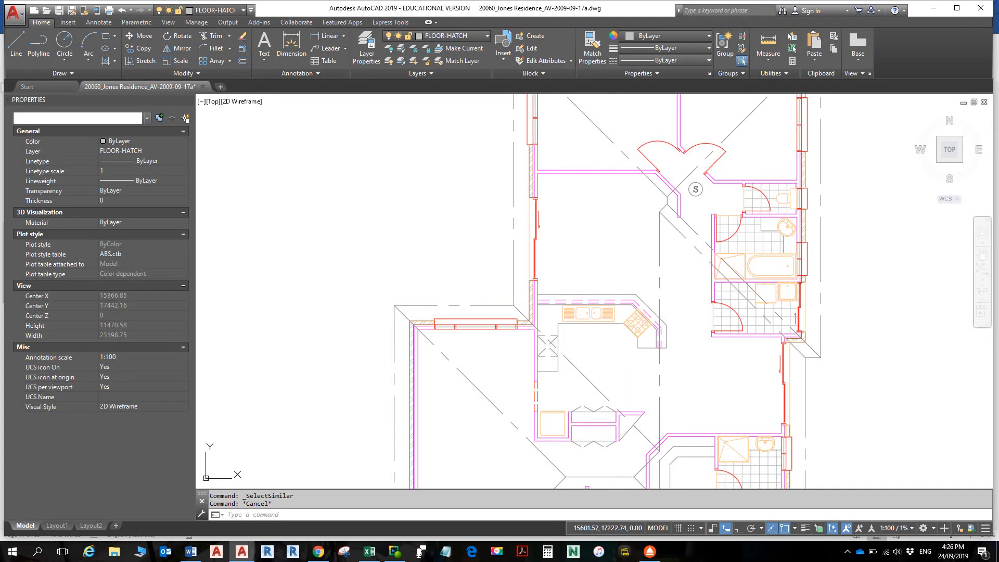
right_click(603, 299)
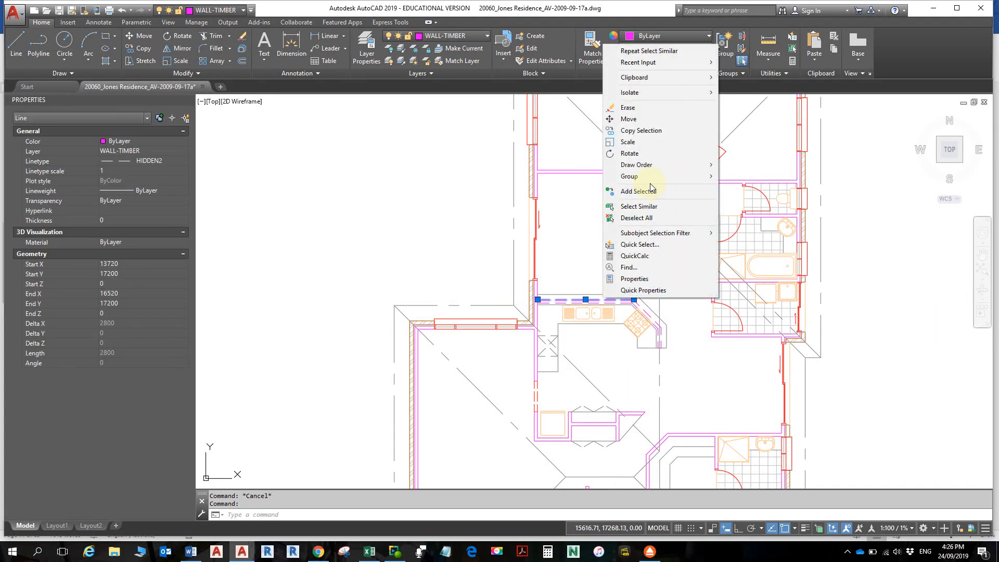
click(648, 207)
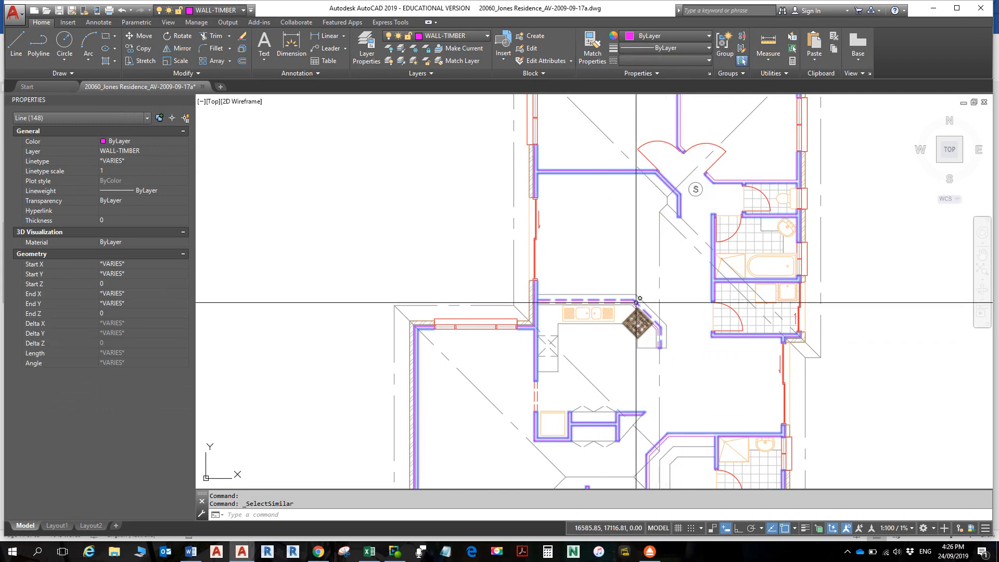
scroll(674, 328, up, 7)
key(Escape)
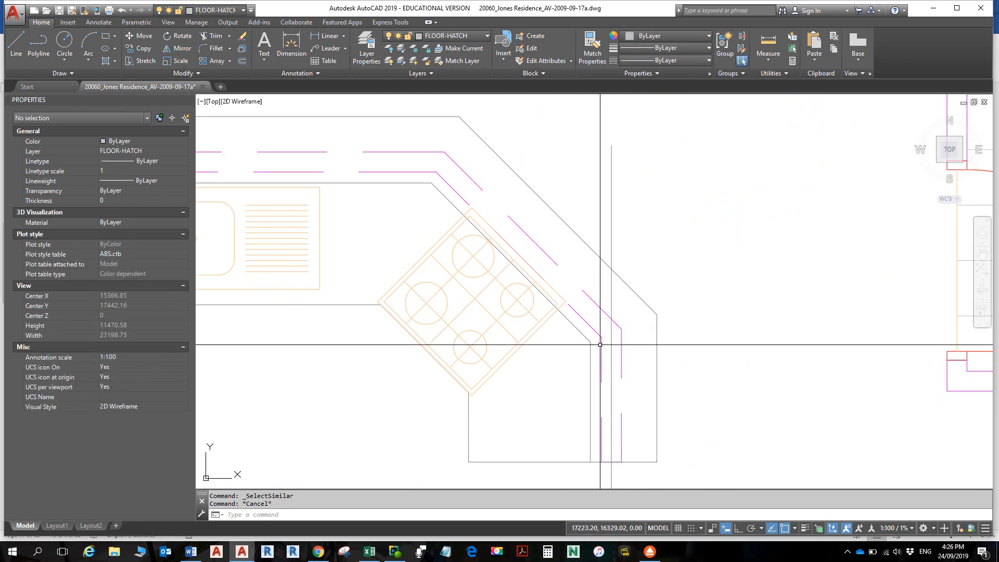
- Select the inner dashed wall line beside the cooktop to inspect its object type and properties, and deselect it
click(599, 336)
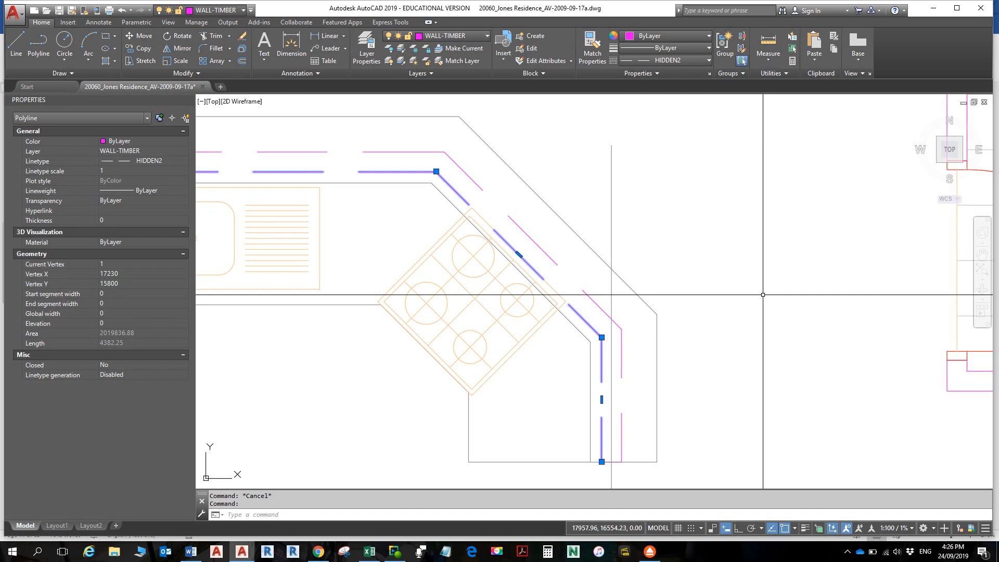
key(Escape)
scroll(721, 286, down, 6)
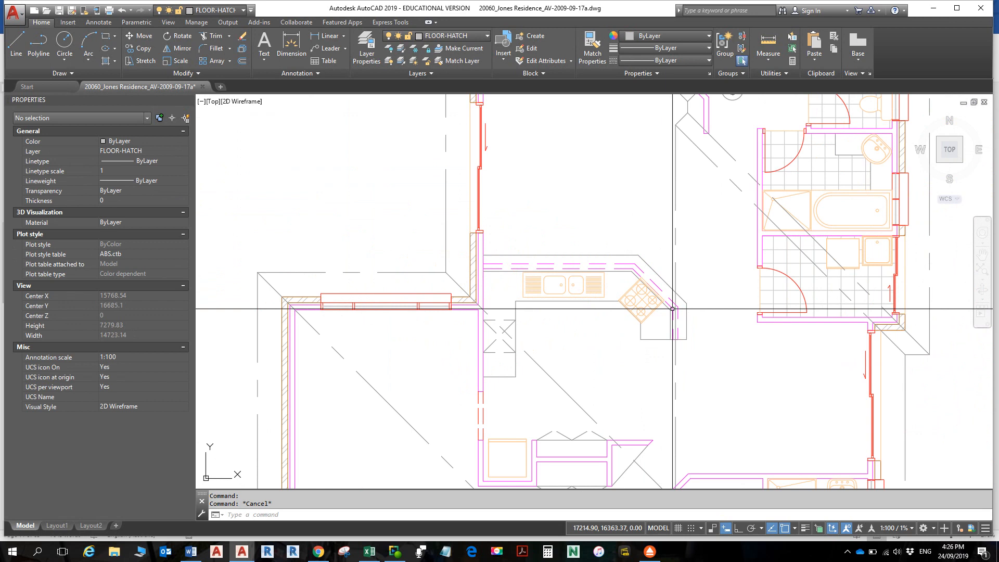
scroll(641, 309, down, 4)
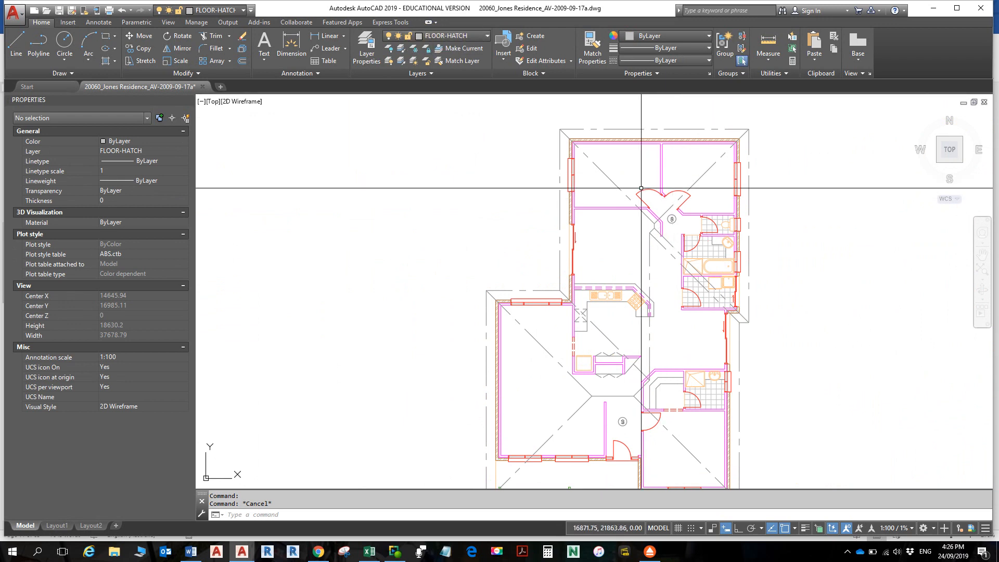
- Set the DOORS layer's color to blue in the Layer Properties Manager and close the manager
click(370, 50)
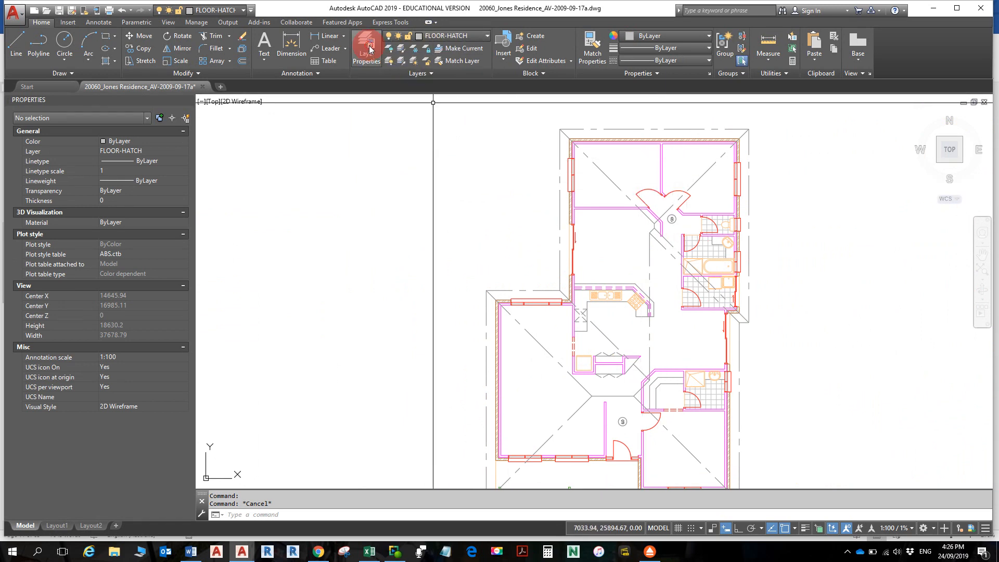
click(448, 91)
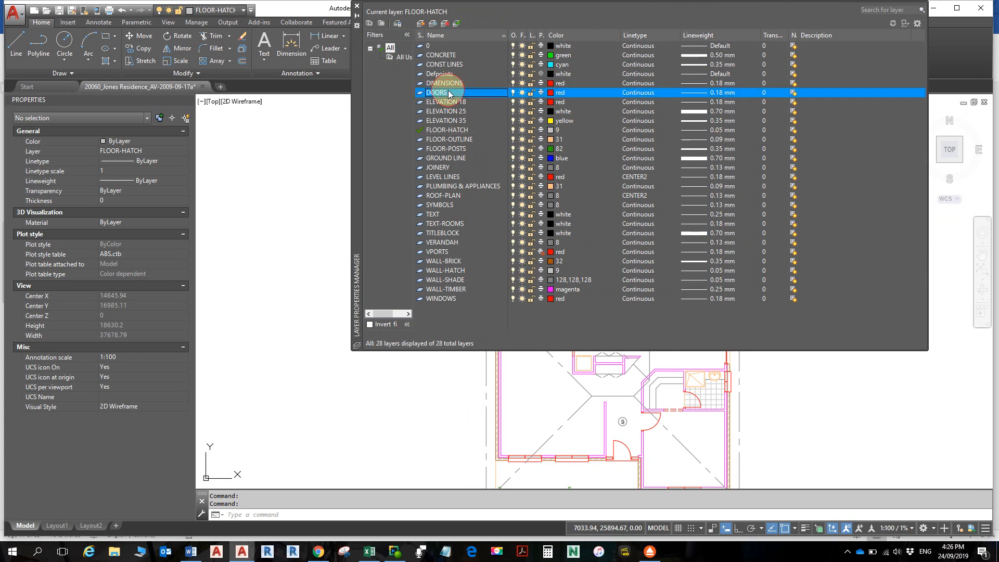
click(553, 95)
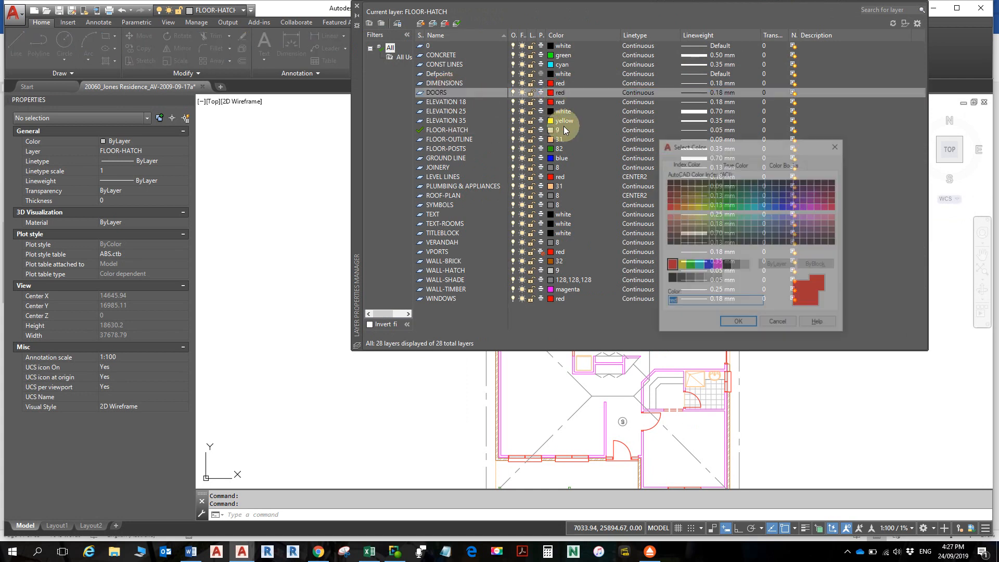
click(708, 266)
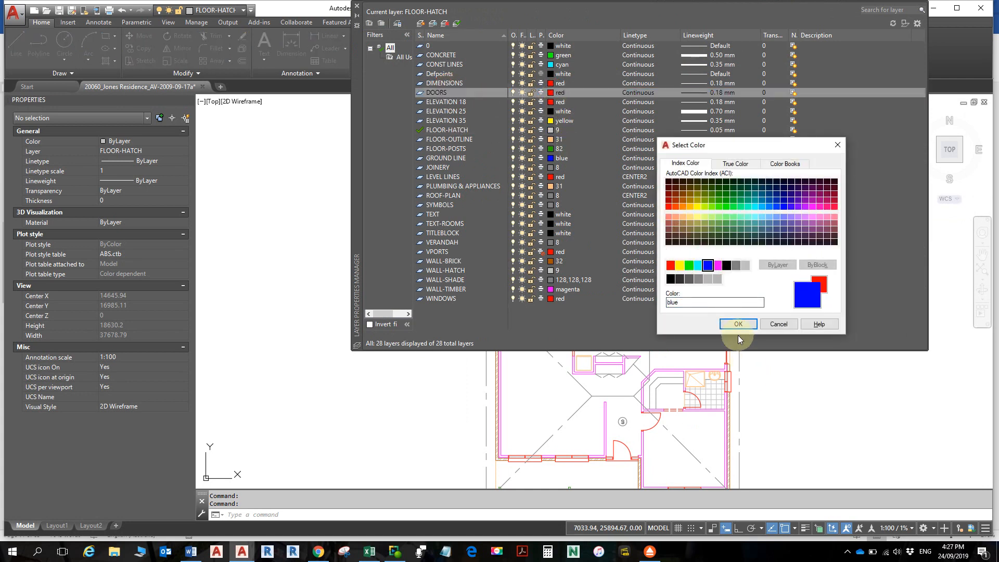
click(739, 324)
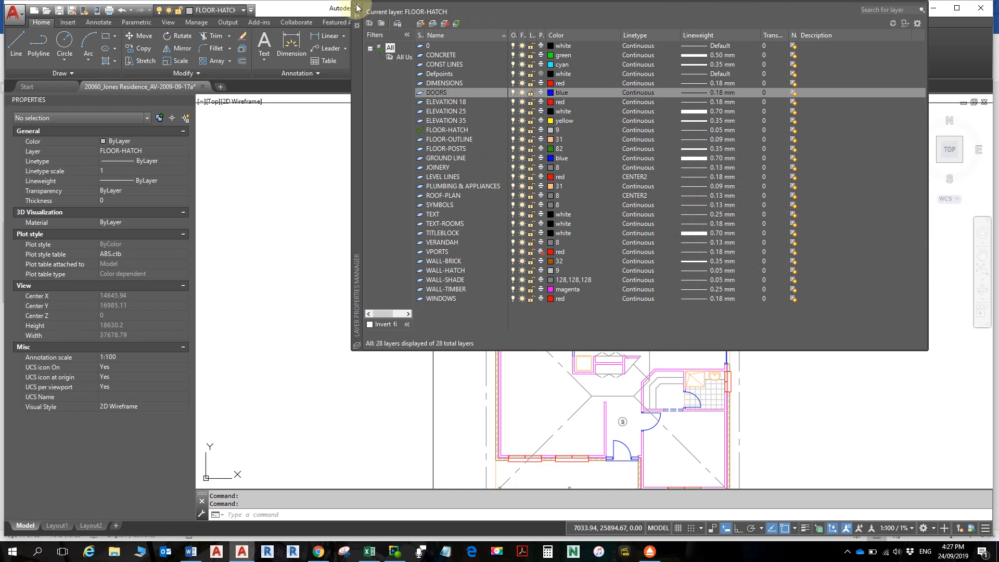
click(357, 6)
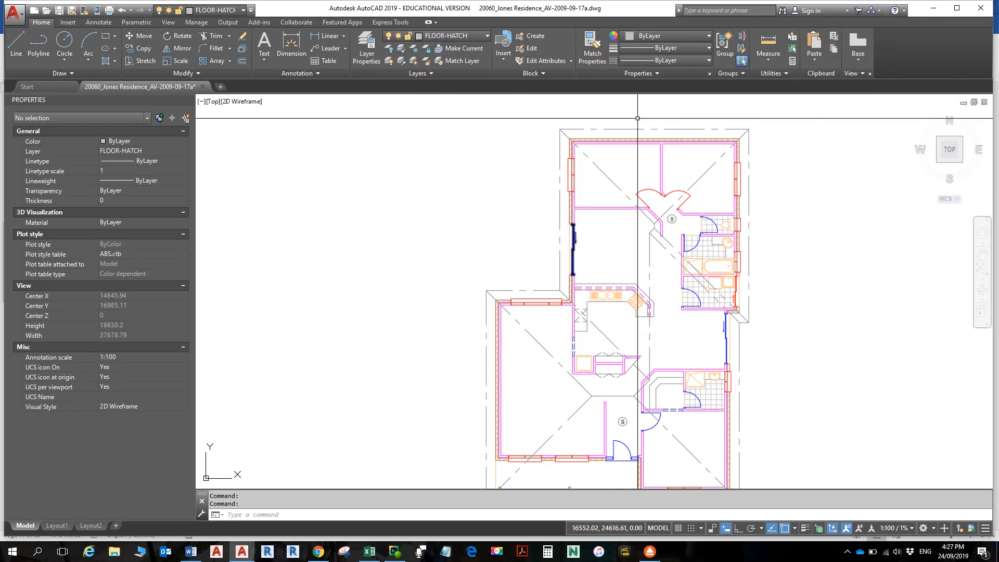
key(Escape)
key(Escape)
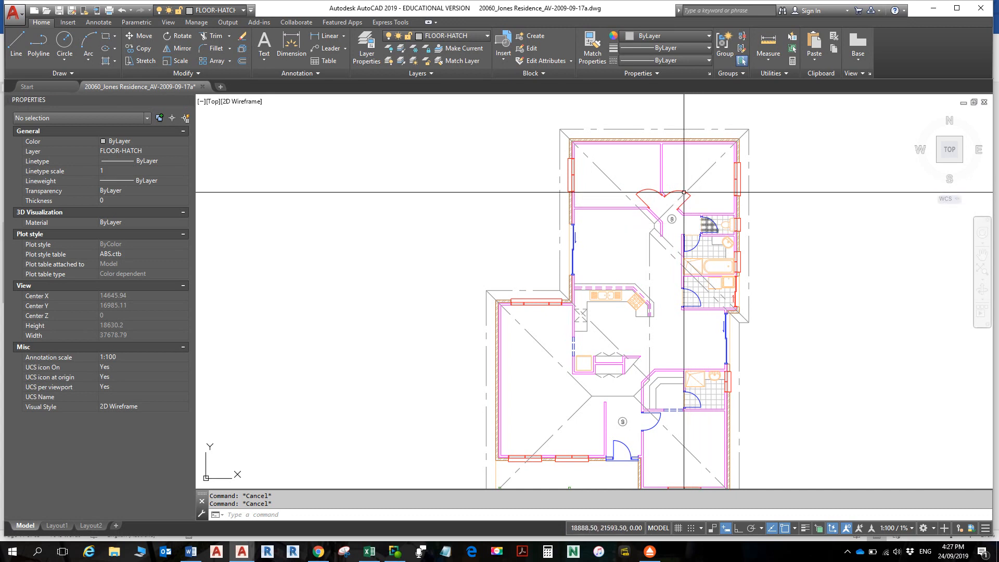
- Move the two red door blocks at the Bed 2 and Bed 3 entrances onto the DOORS layer and clear the selection
scroll(687, 201, up, 4)
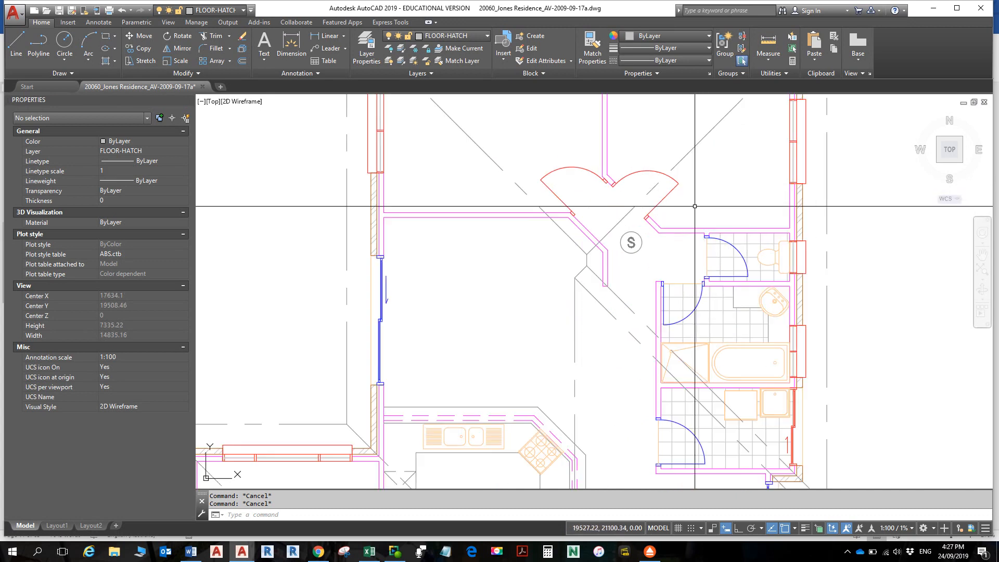
click(671, 194)
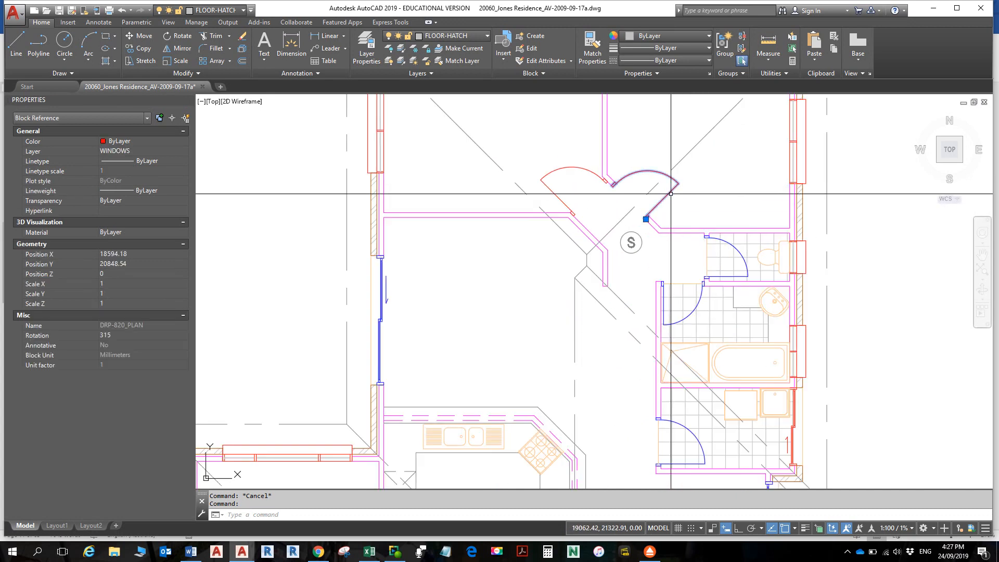
click(573, 167)
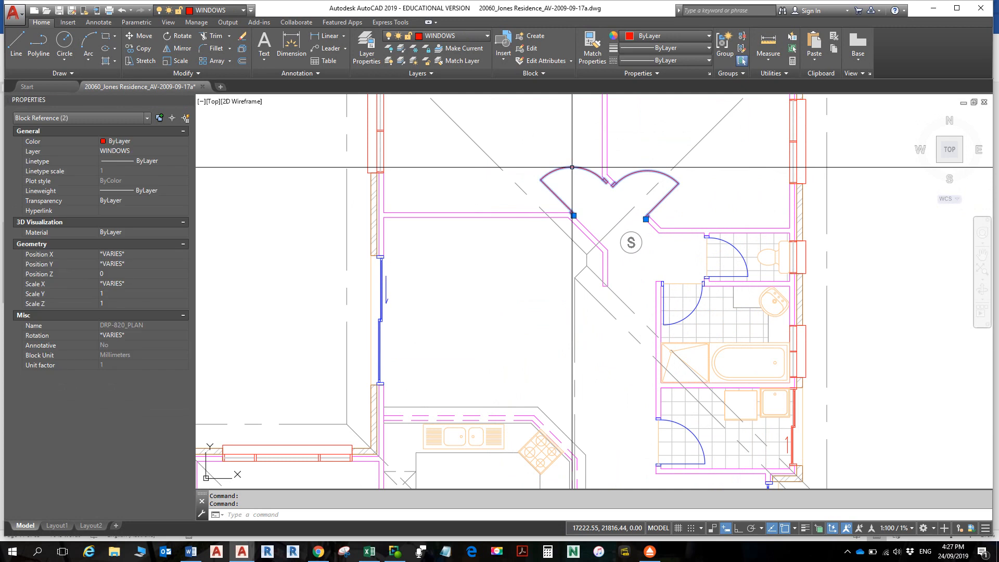
click(481, 39)
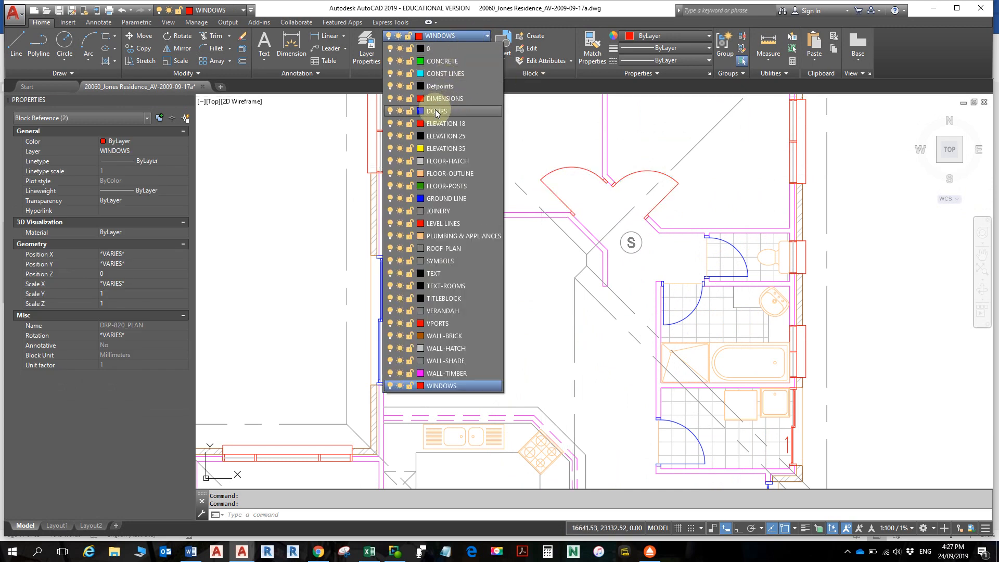
click(440, 100)
key(Escape)
key(Escape)
scroll(645, 229, down, 6)
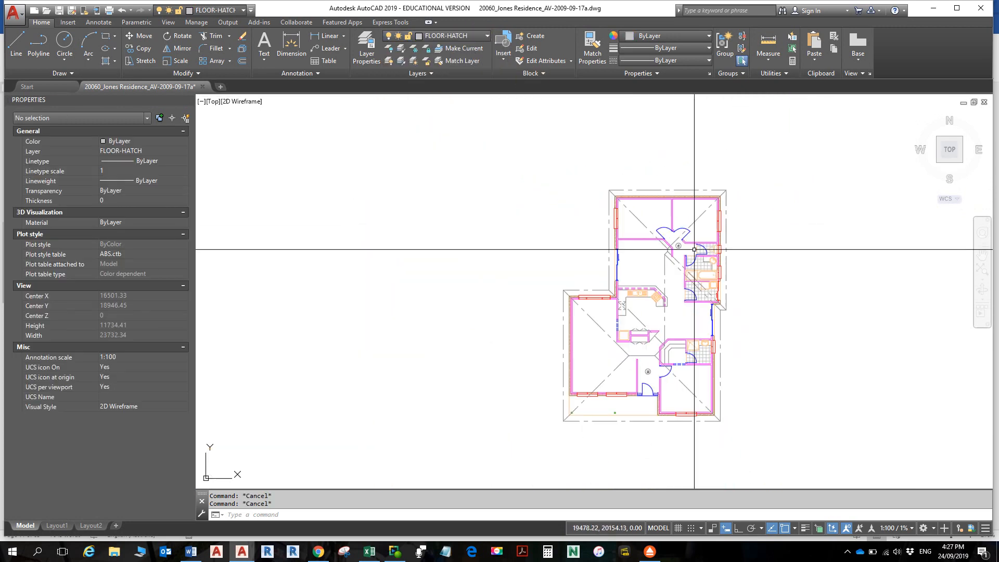
- Use Select Similar on the diagonal ROOF-PLAN line crossing the kitchen to check which roof lines it catches, and clear the selection
scroll(779, 327, up, 4)
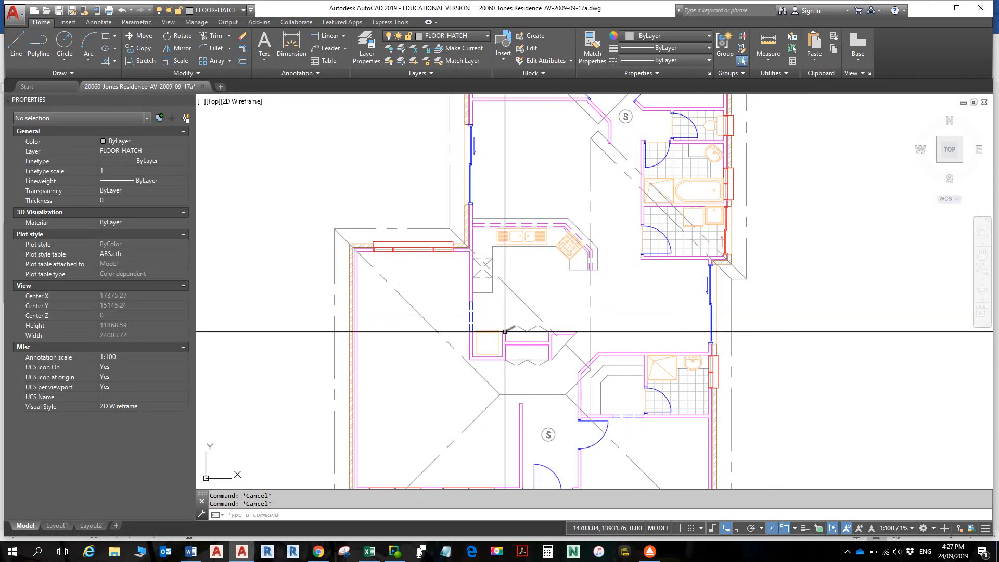
right_click(521, 300)
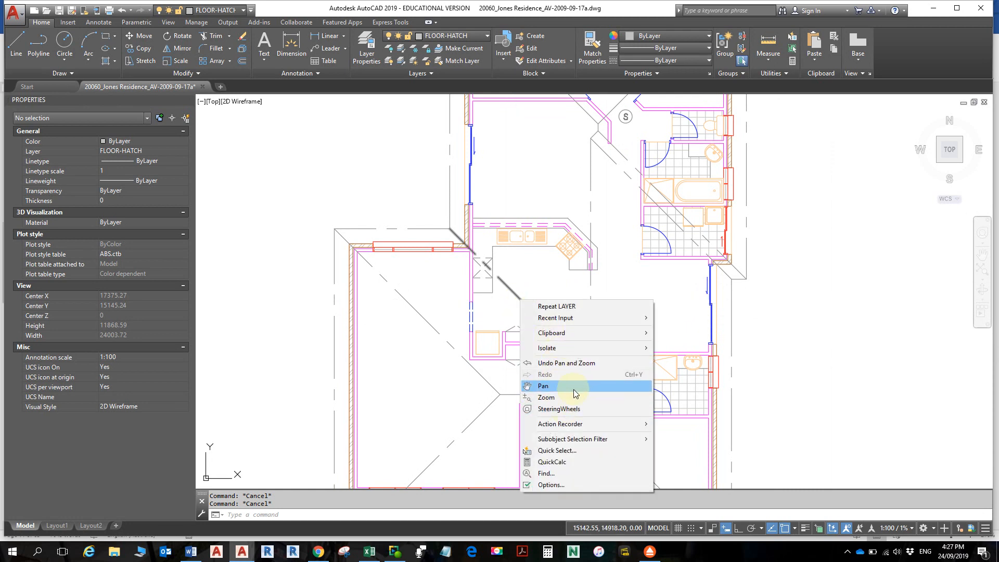
key(Escape)
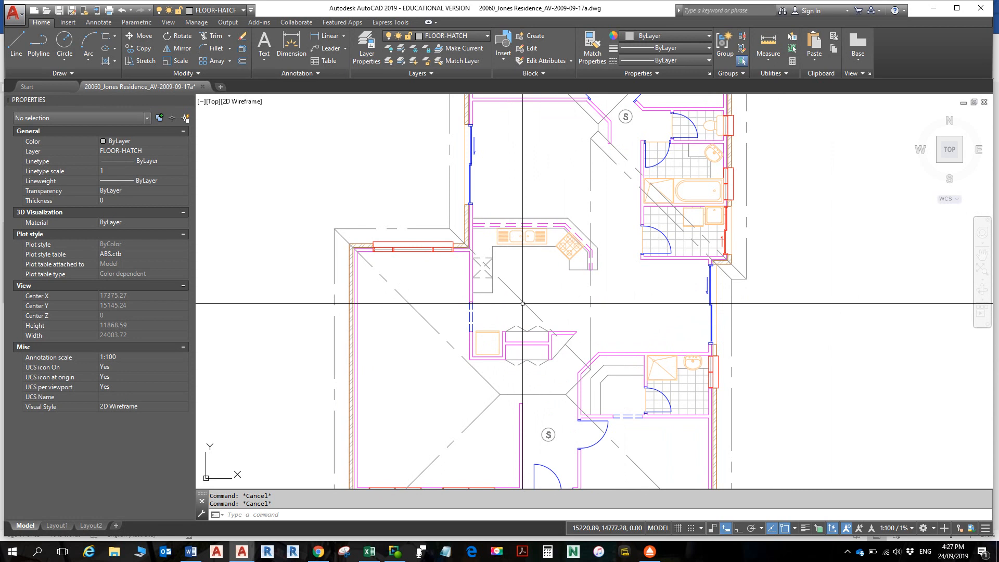
mouse_move(523, 301)
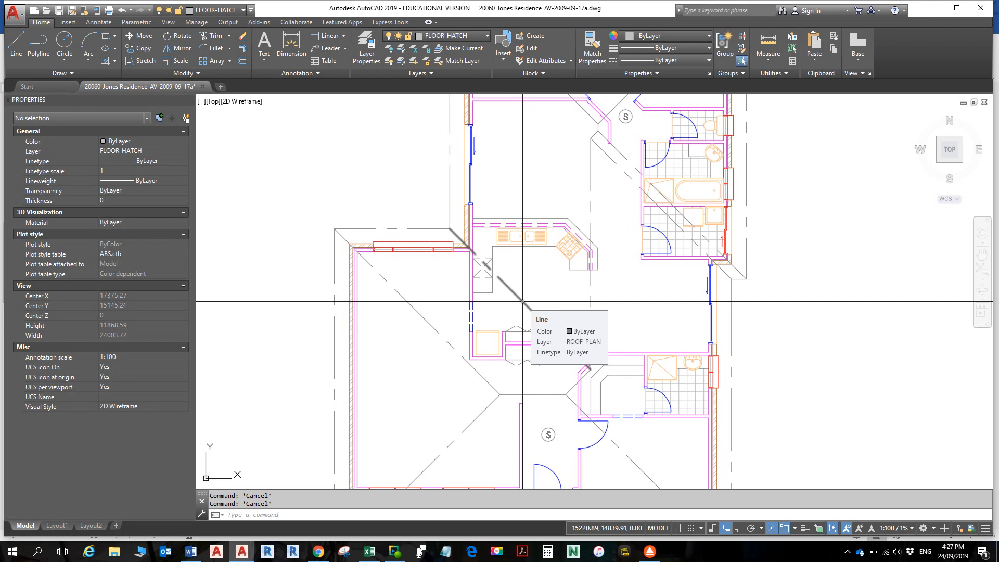
click(523, 301)
right_click(523, 302)
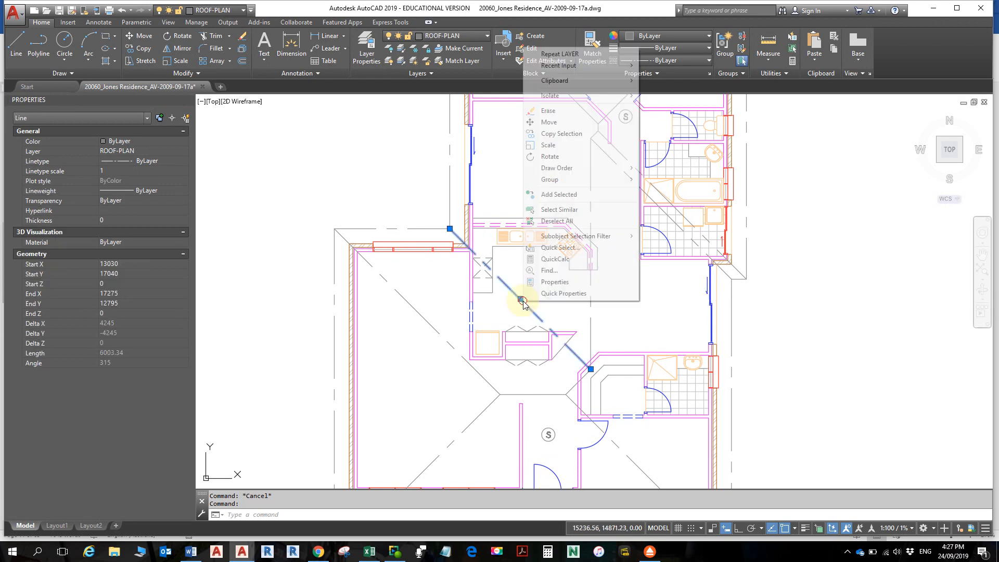
mouse_move(559, 183)
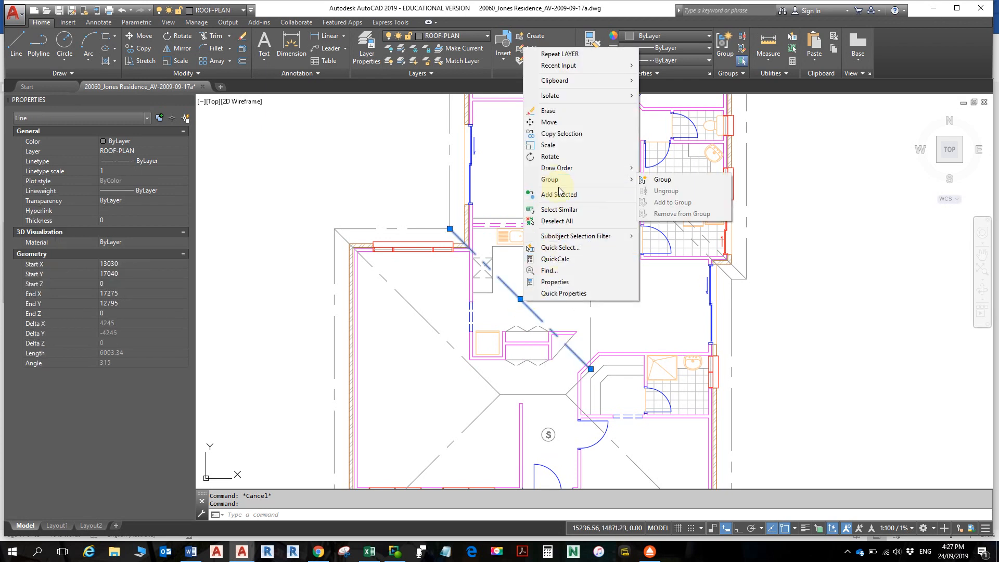
click(559, 209)
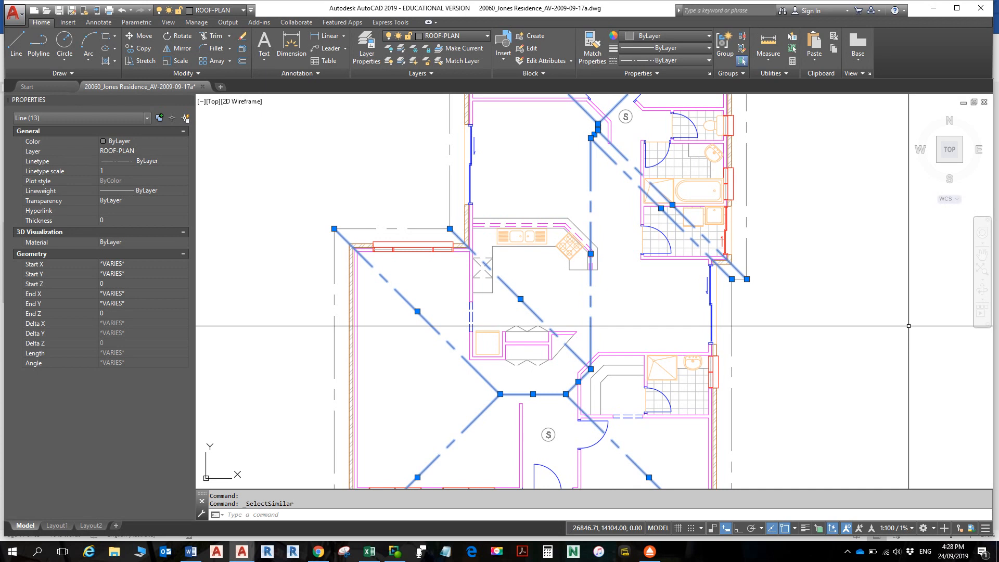
key(Escape)
key(Escape)
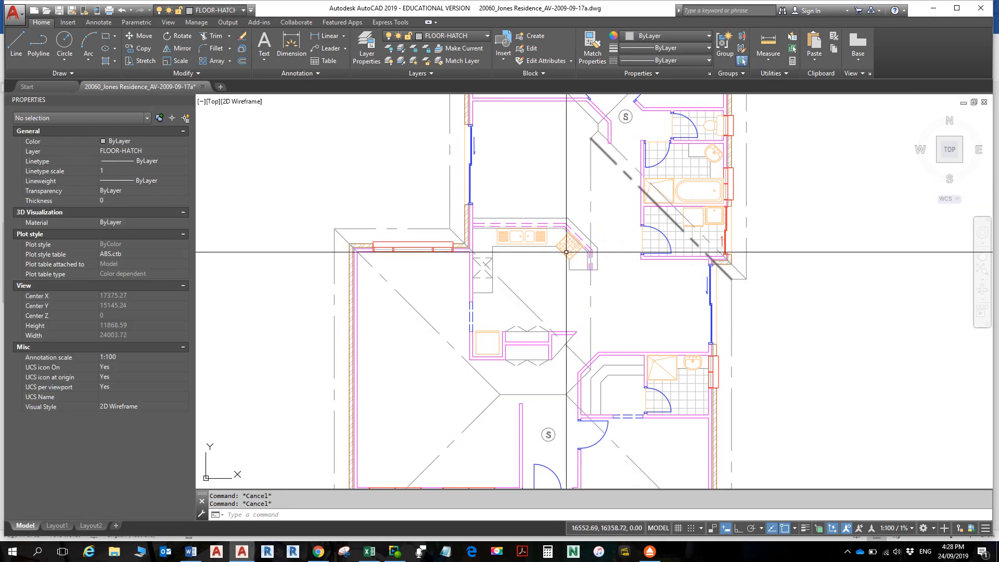
- Move the kitchen bench's front polyline and its short end line beside the wall onto the GROUND LINE layer
scroll(534, 243, up, 4)
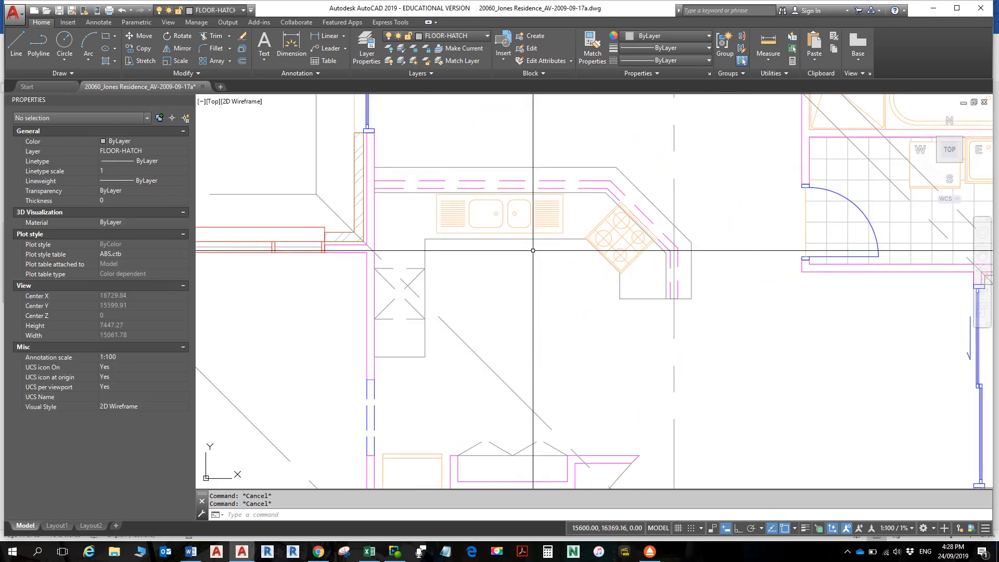
middle_drag(533, 251, 608, 227)
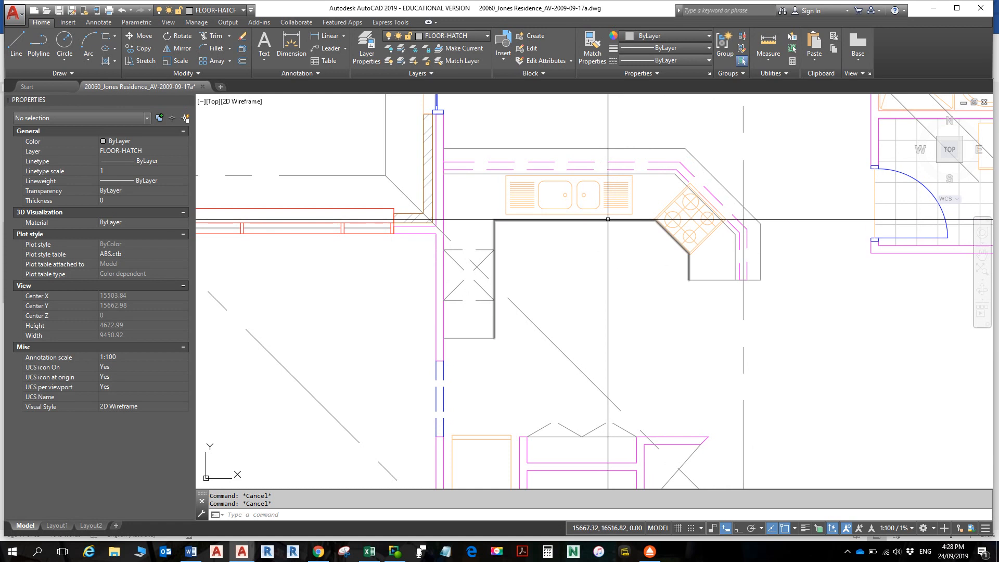
click(625, 220)
click(471, 338)
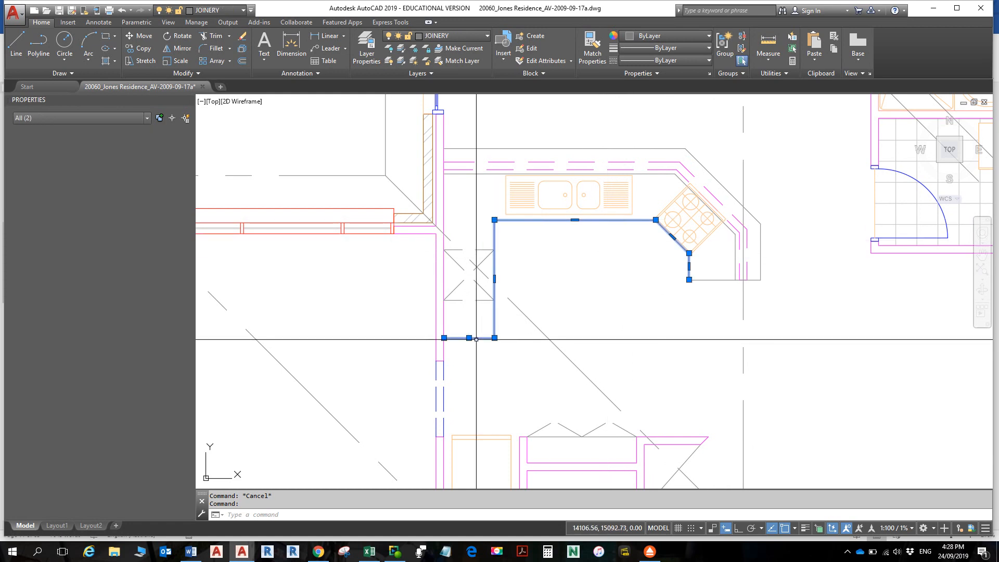
click(437, 36)
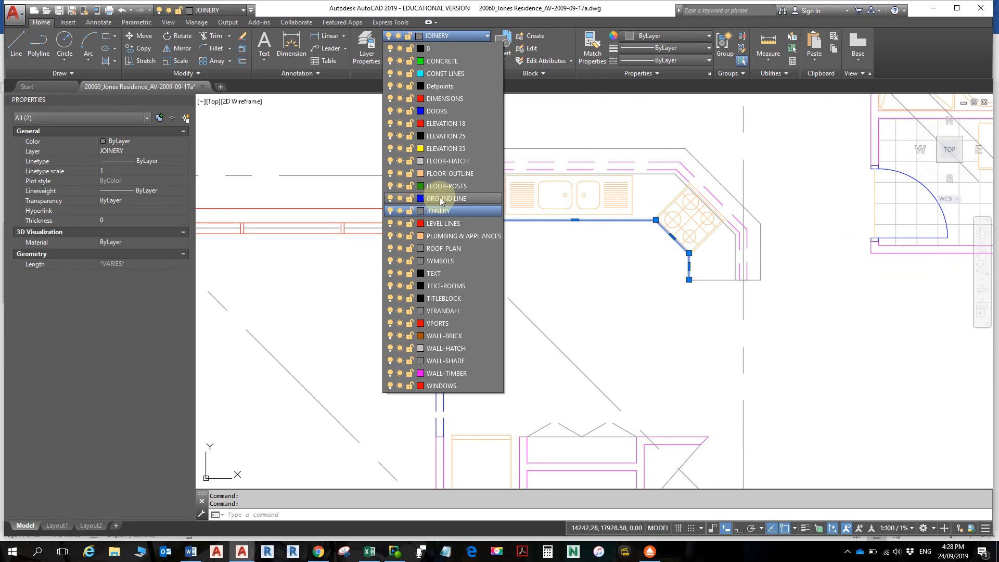
click(440, 199)
key(Escape)
key(Escape)
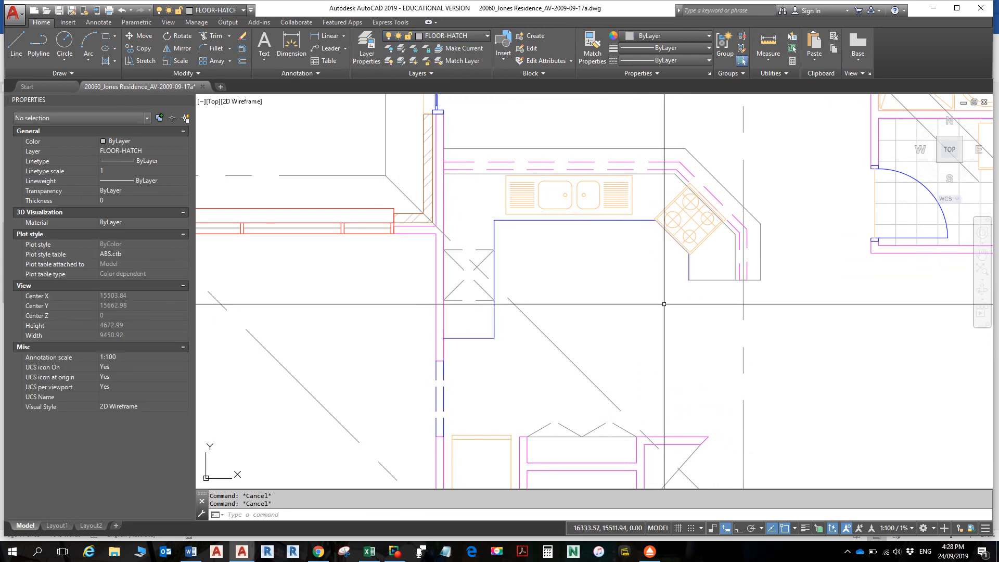
- Use Select Similar on the kitchen bench polyline to check whether it catches the short end line, and clear the selection
click(690, 265)
right_click(690, 266)
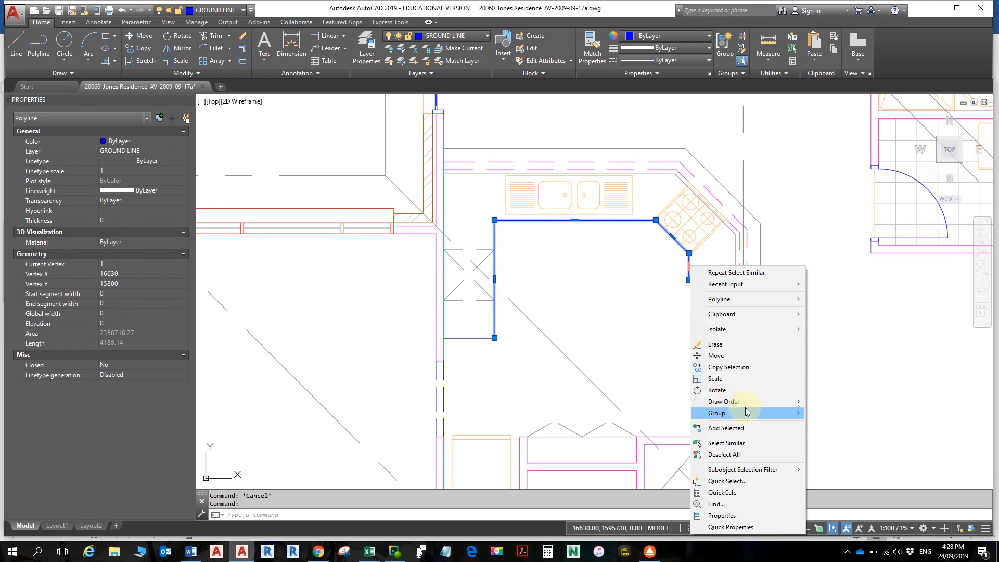
click(751, 446)
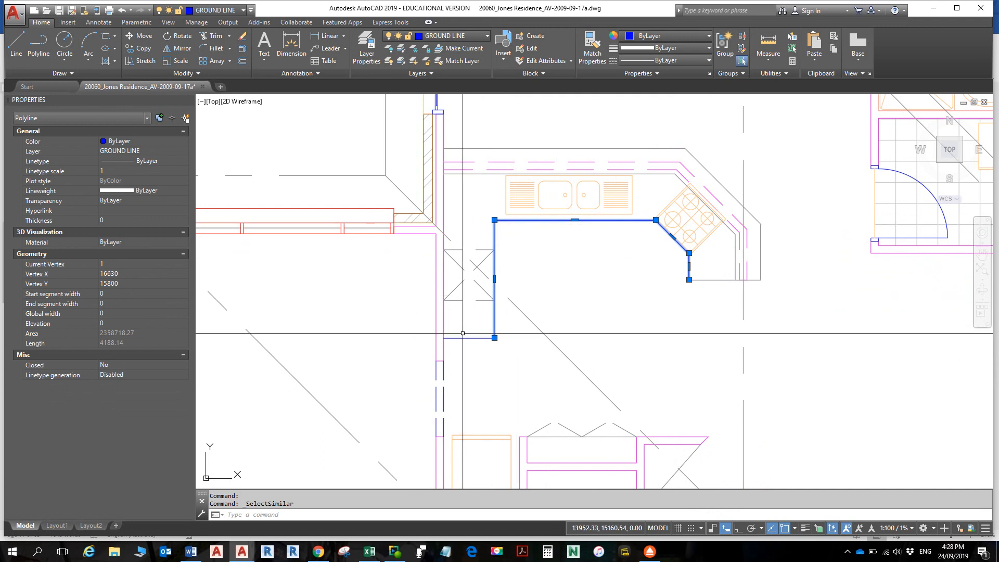
key(Escape)
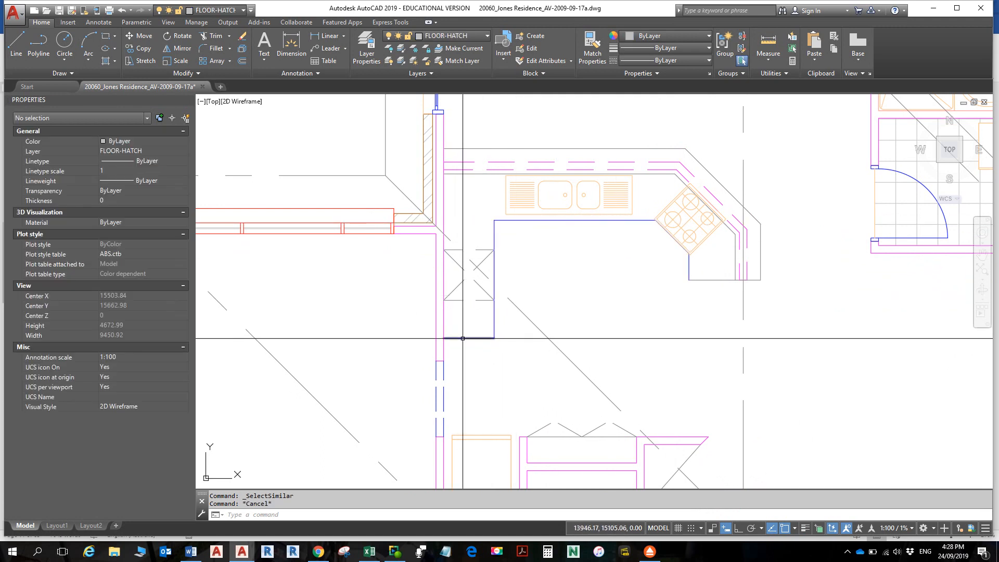
- Put the kitchen bench polyline and its short end line back on the JOINERY layer and clear the selection
click(462, 337)
click(495, 312)
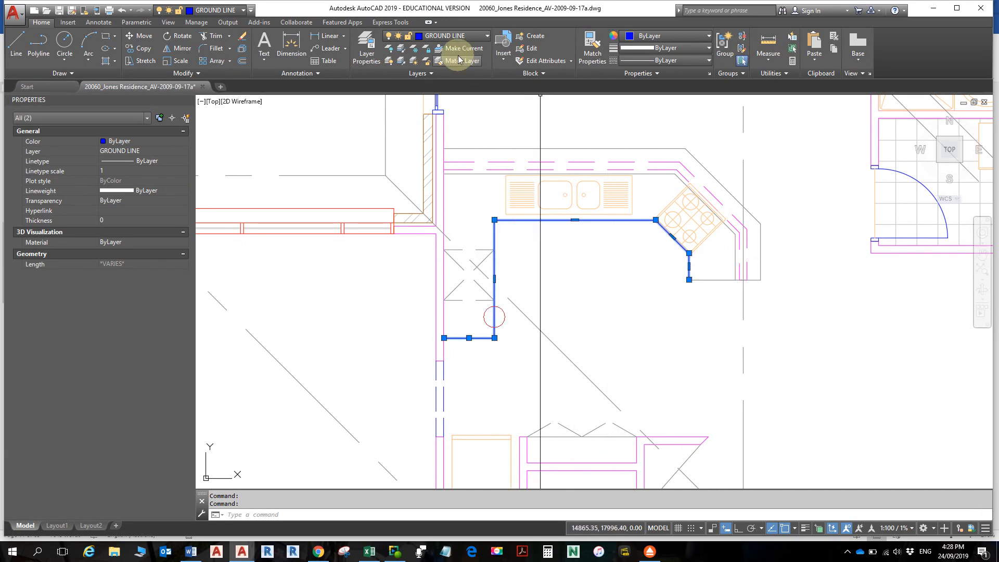
click(450, 35)
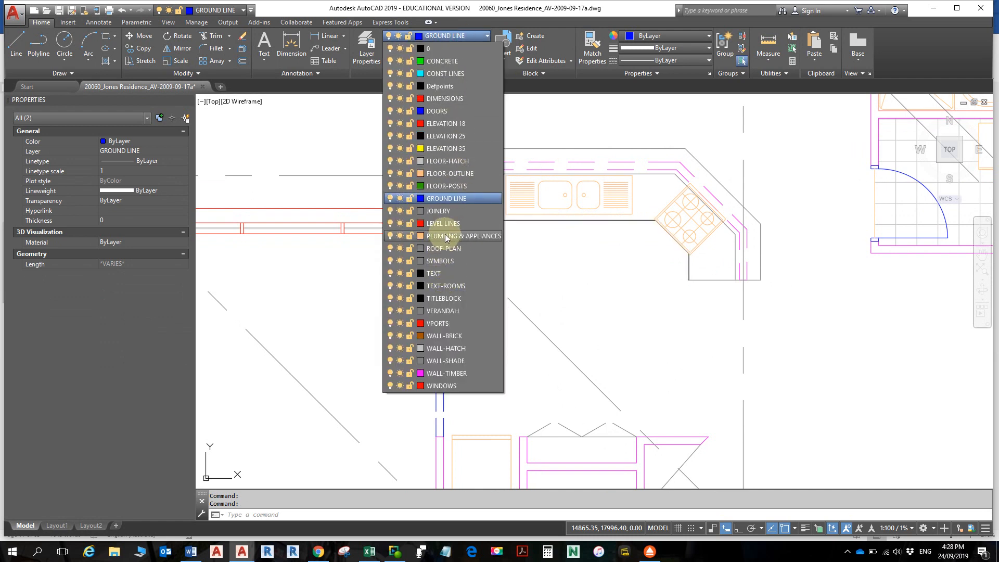
click(440, 210)
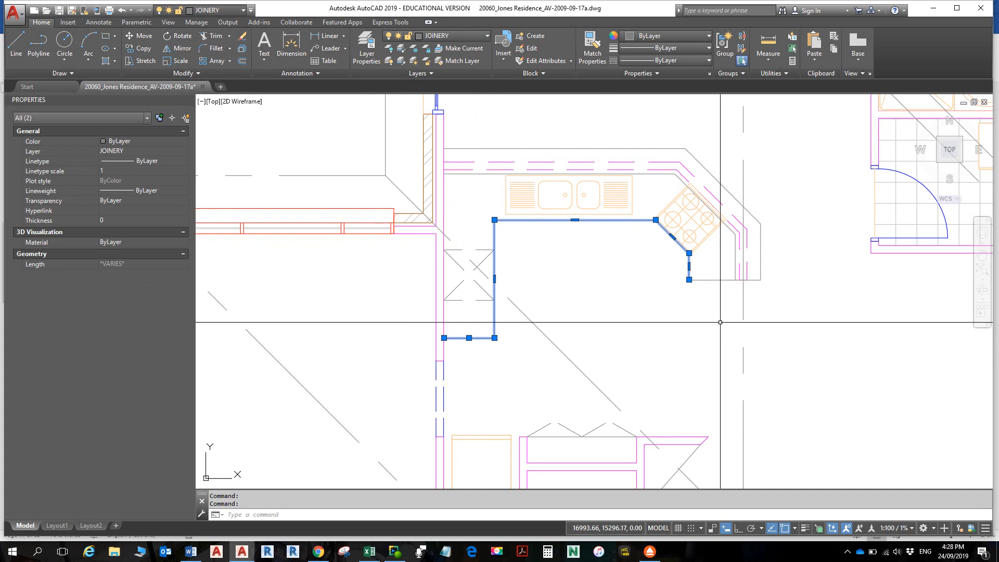
key(Escape)
key(Escape)
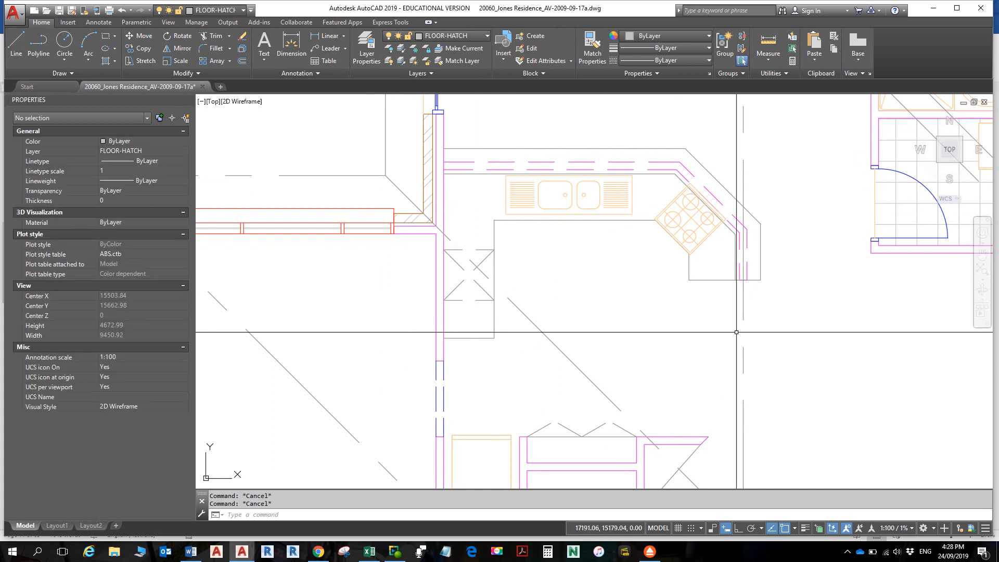
- Return from model space to Layout1 with the floor plan and roof framing viewports
scroll(736, 332, down, 5)
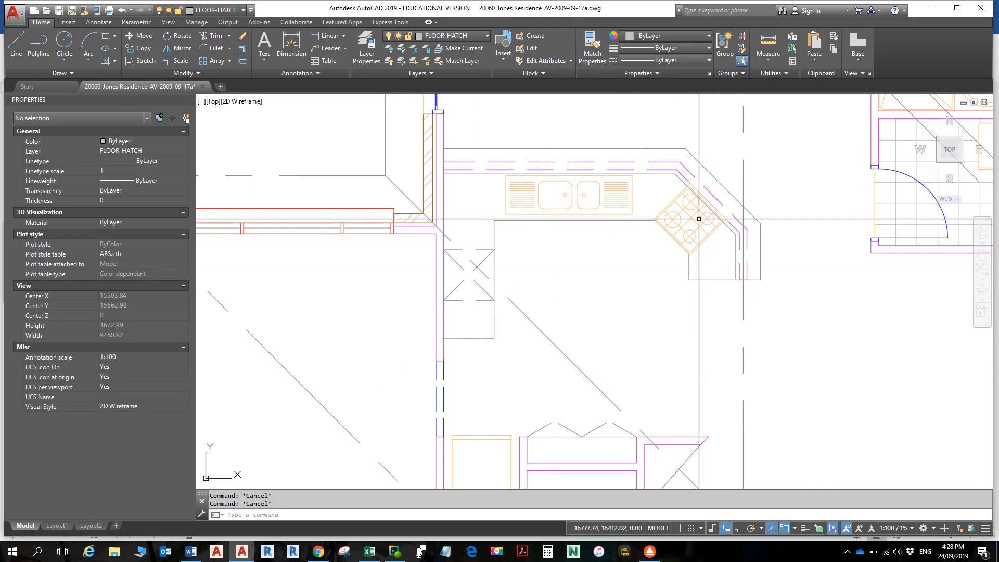
middle_drag(698, 291, 551, 278)
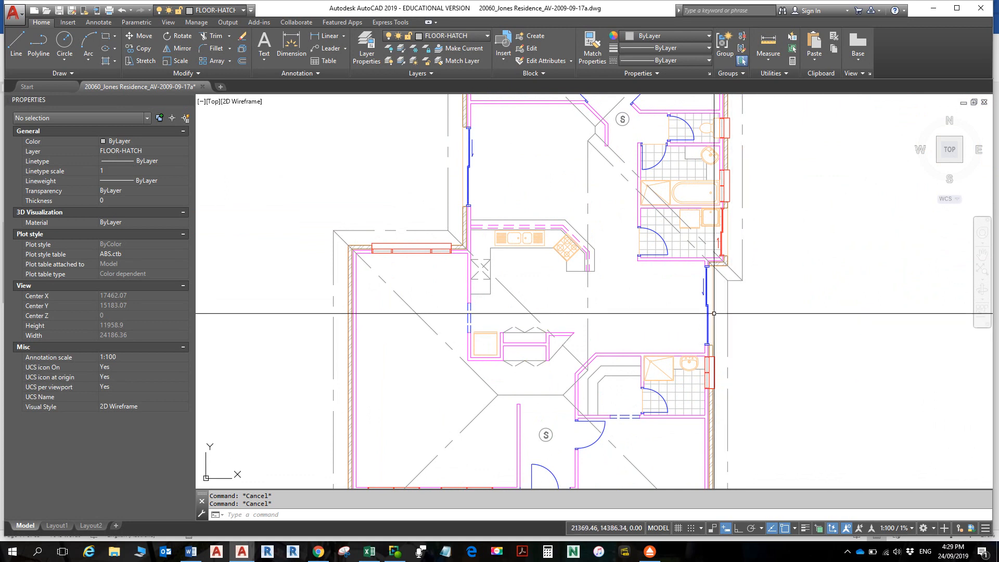
click(56, 526)
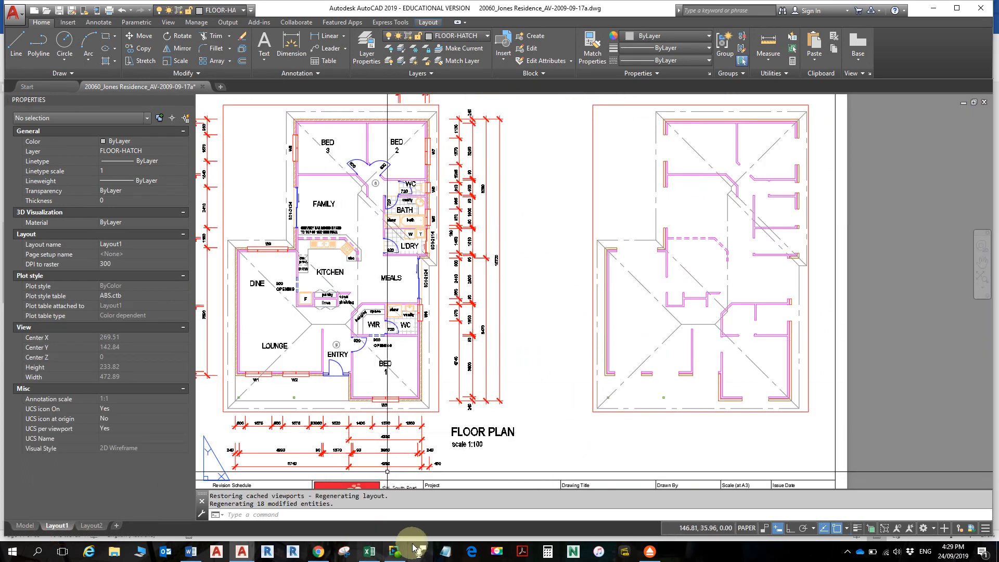
- Switch to the assessment document in Word and read the section 2.2.1 setup instructions through to step 3 on viewport layer changes
click(191, 552)
scroll(511, 245, up, 5)
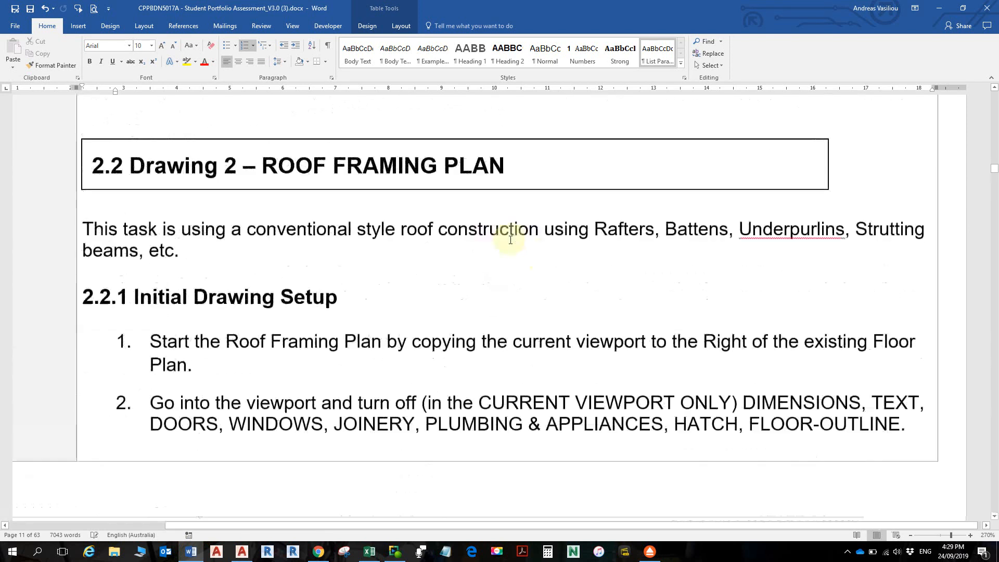
scroll(511, 240, down, 6)
scroll(510, 238, down, 4)
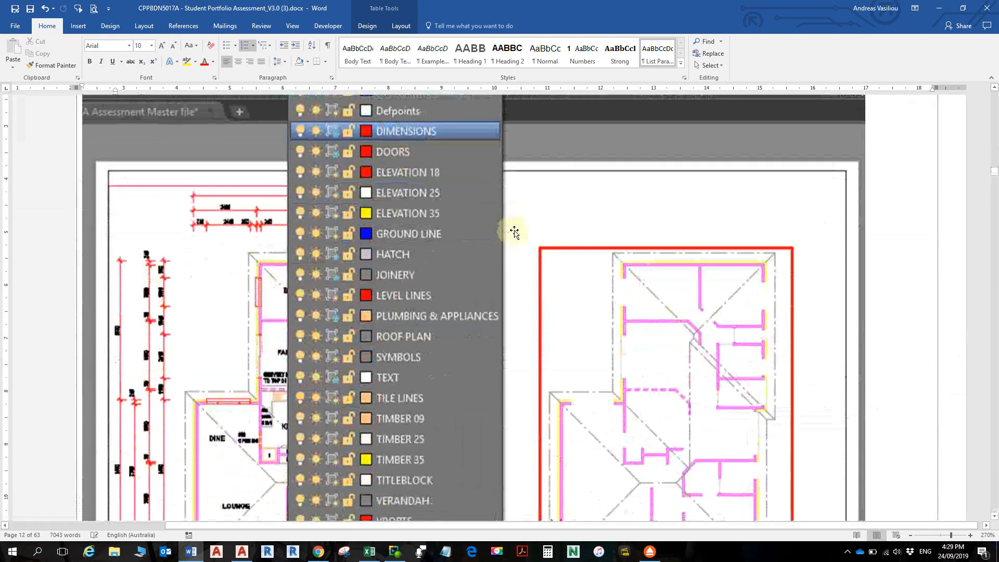
scroll(525, 228, up, 8)
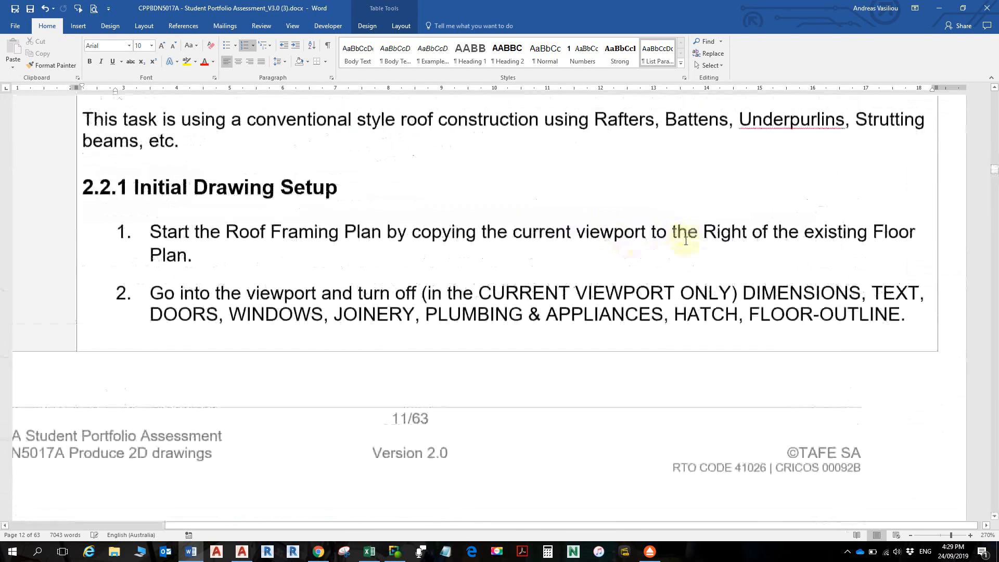
ctrl+scroll(802, 323, up, 3)
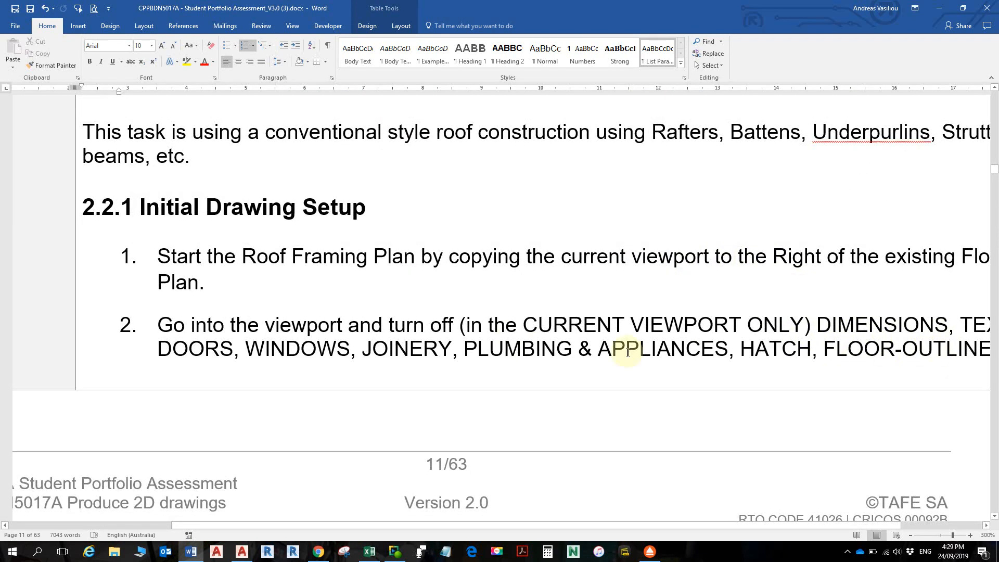
ctrl+scroll(629, 352, down, 8)
scroll(509, 350, down, 5)
ctrl+scroll(510, 334, up, 4)
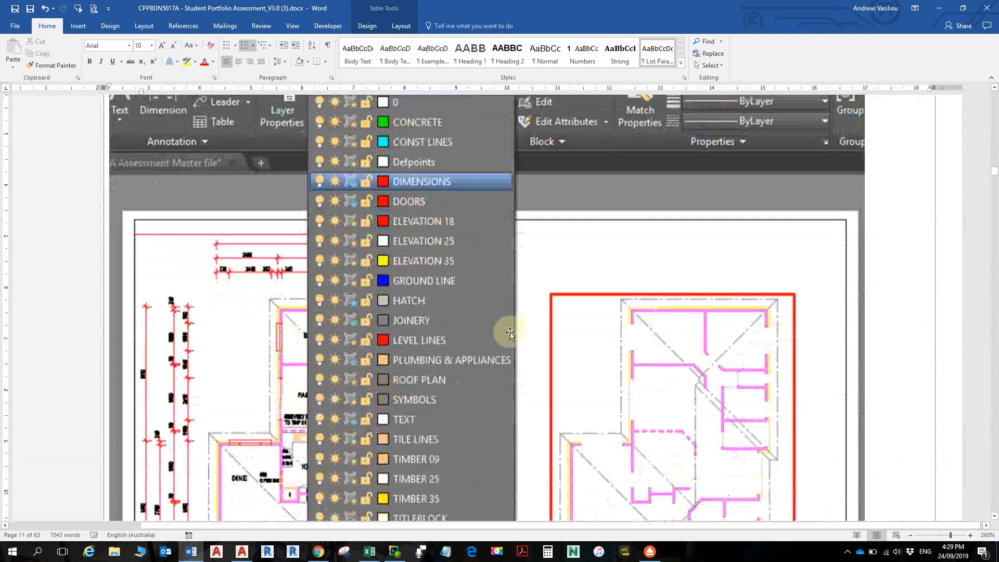
scroll(510, 334, down, 5)
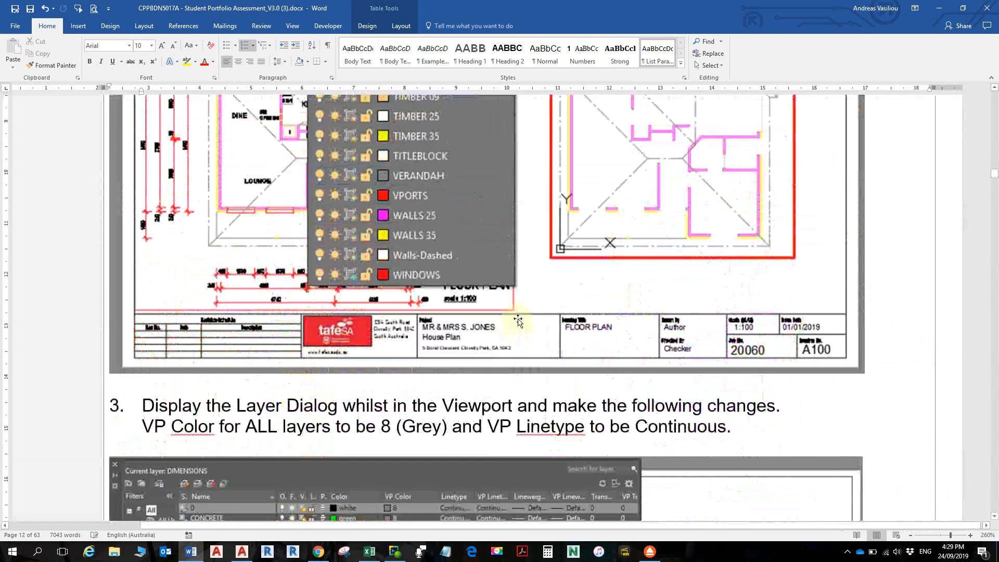
scroll(518, 321, down, 2)
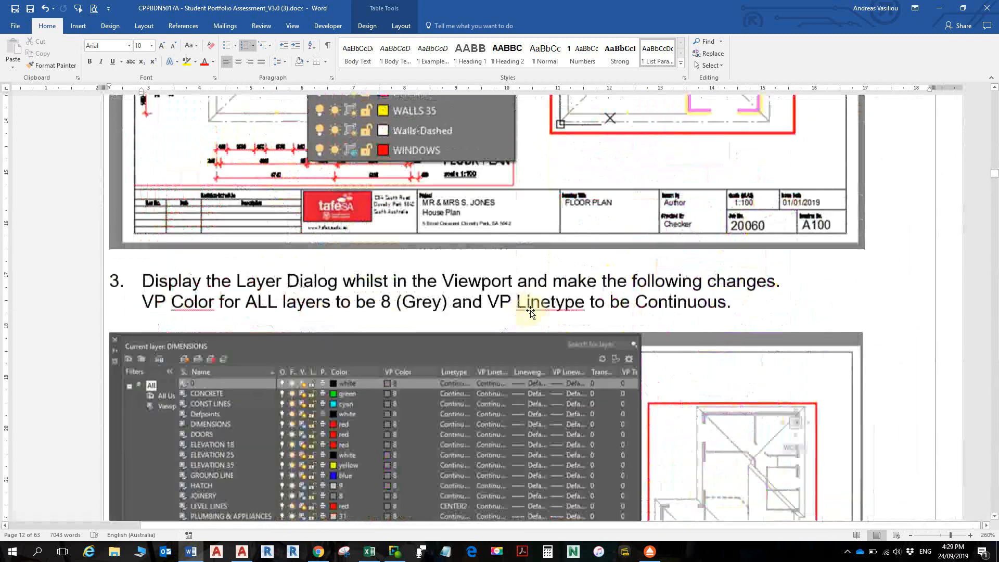
- Read step 3 of the assessment document on viewport colour and linetype changes, its layer table screenshot, and the start of step 4
scroll(531, 311, down, 1)
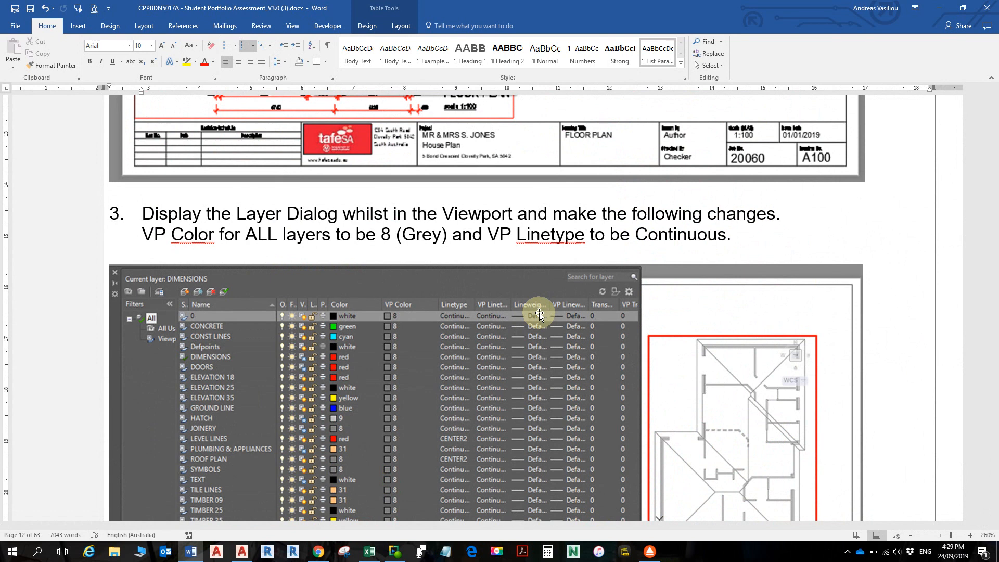
scroll(539, 315, down, 1)
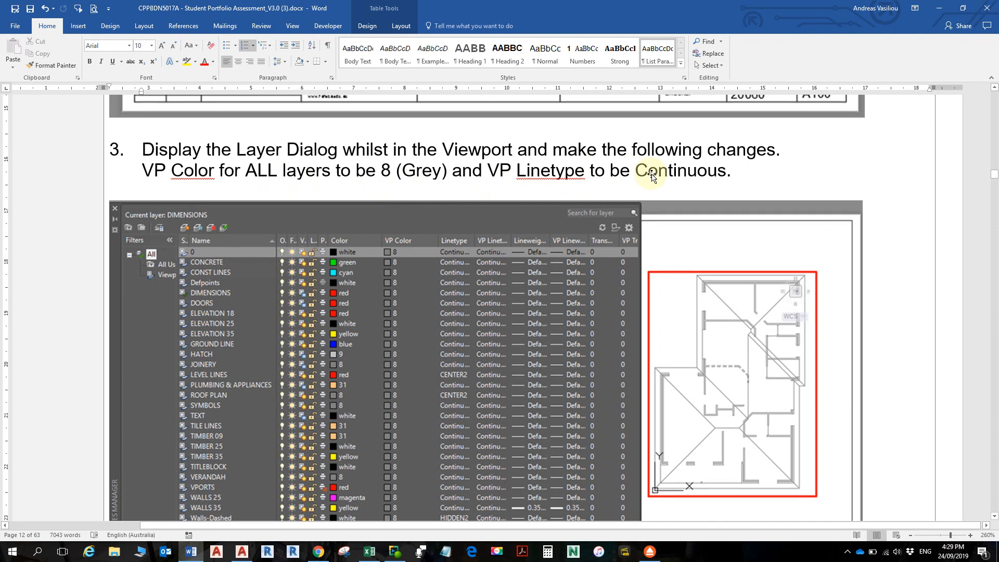
scroll(652, 175, down, 3)
scroll(654, 167, up, 3)
scroll(658, 168, down, 5)
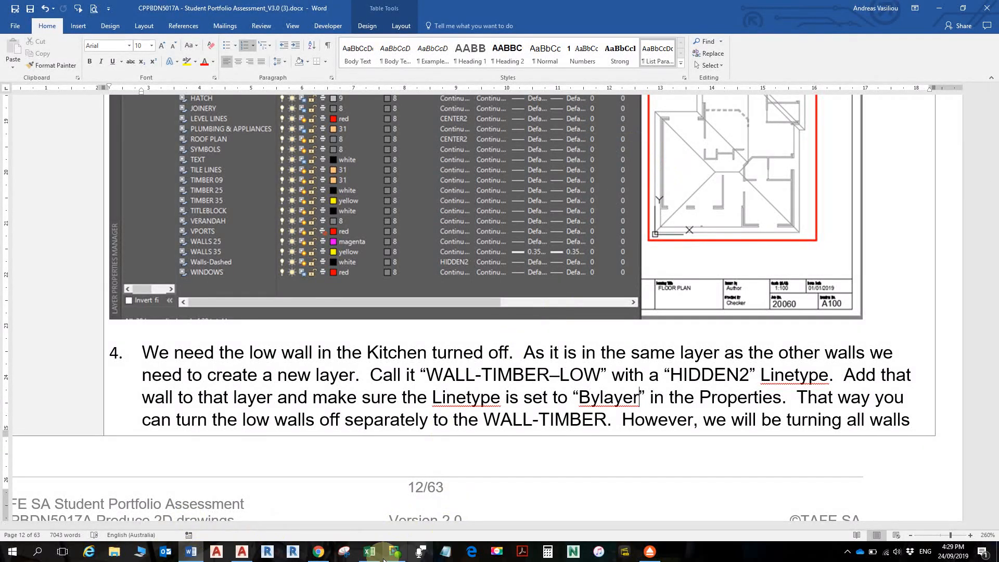
- Switch to AutoCAD, activate the roof framing viewport on Layout1, and display the Layer Properties Manager
click(242, 553)
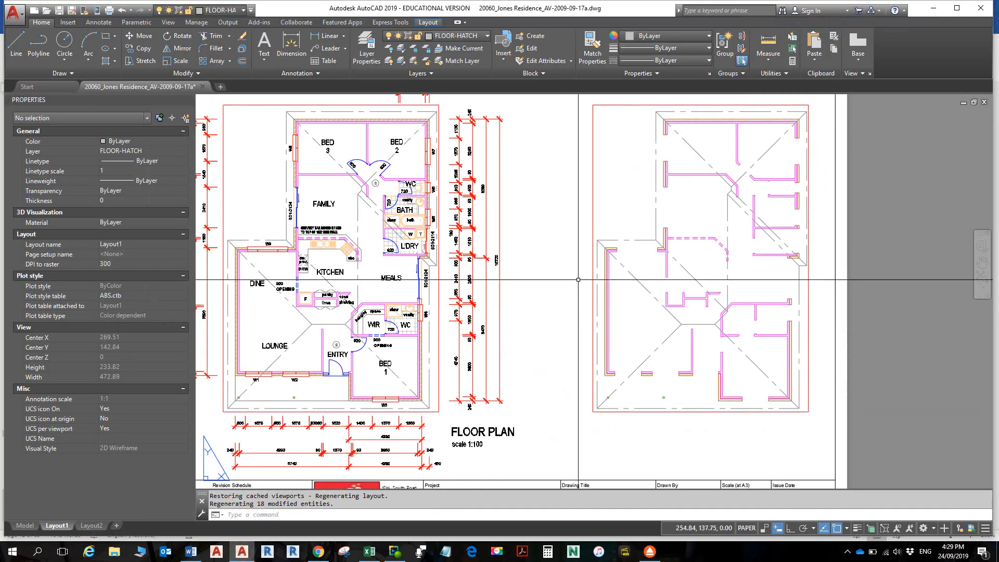
double_click(614, 175)
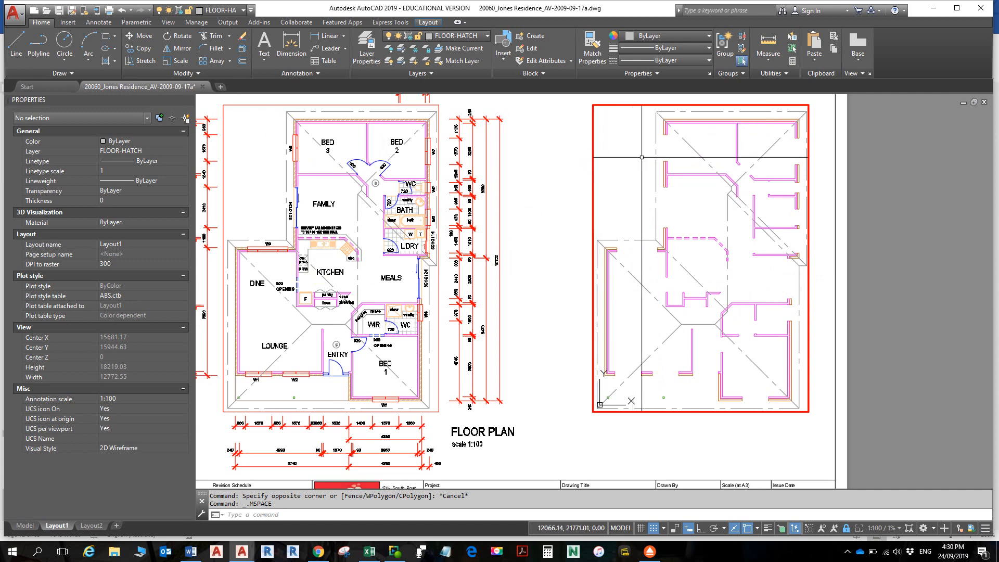
click(370, 46)
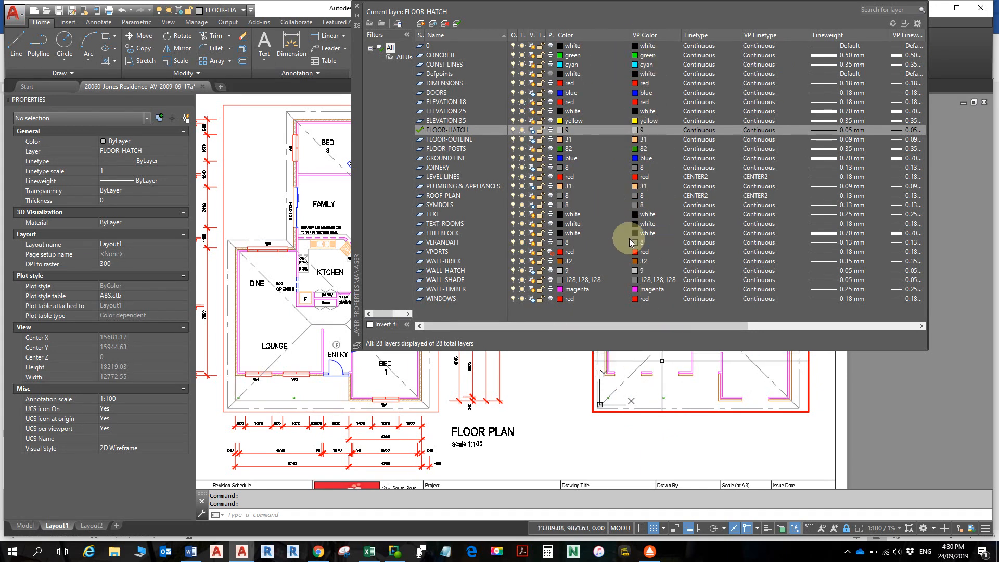
- Recheck step 3 in the Word assessment document for the required VP Color and VP Linetype, and return to AutoCAD
key(alt+Tab)
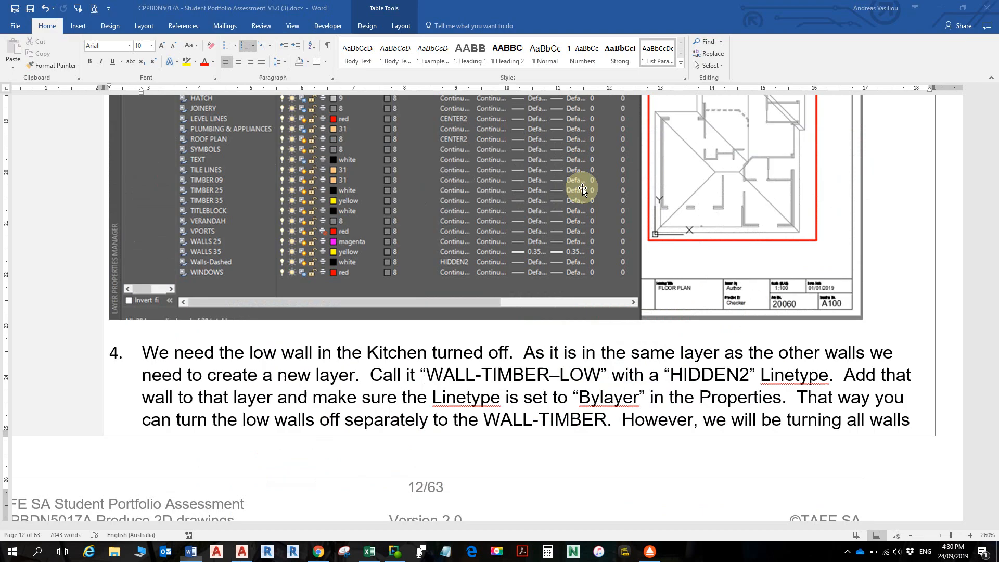
scroll(560, 348, up, 5)
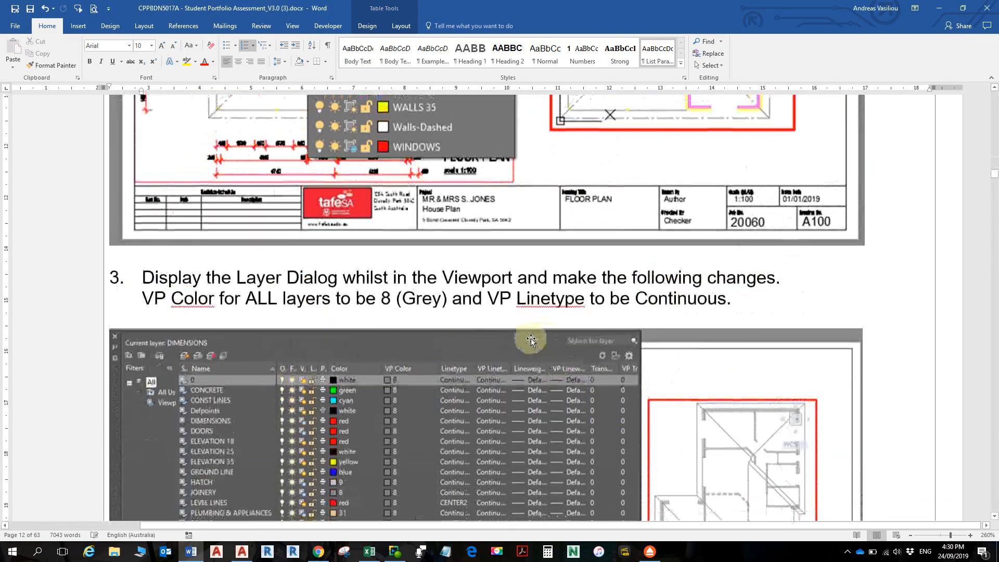
ctrl+scroll(391, 326, up, 2)
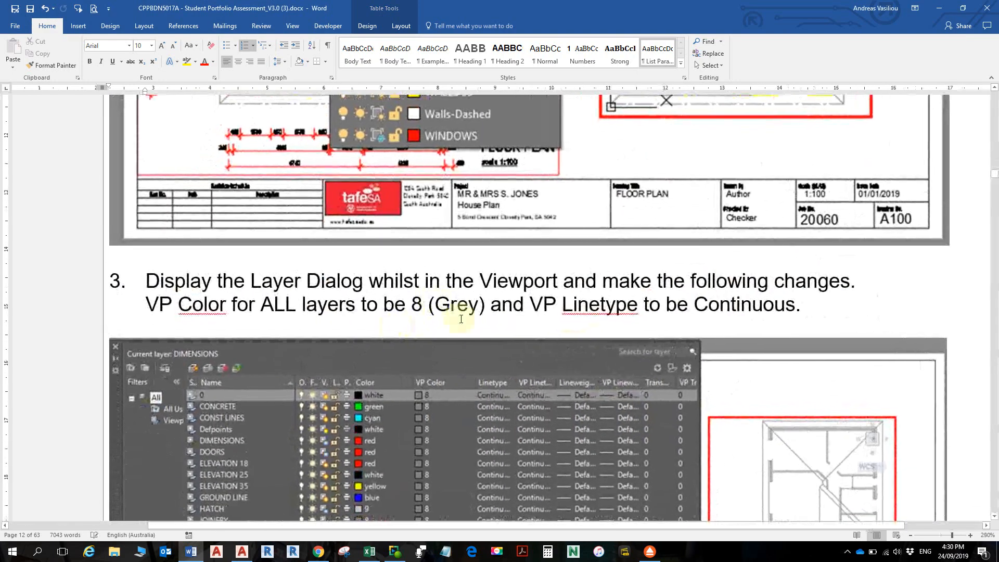
key(alt+Tab)
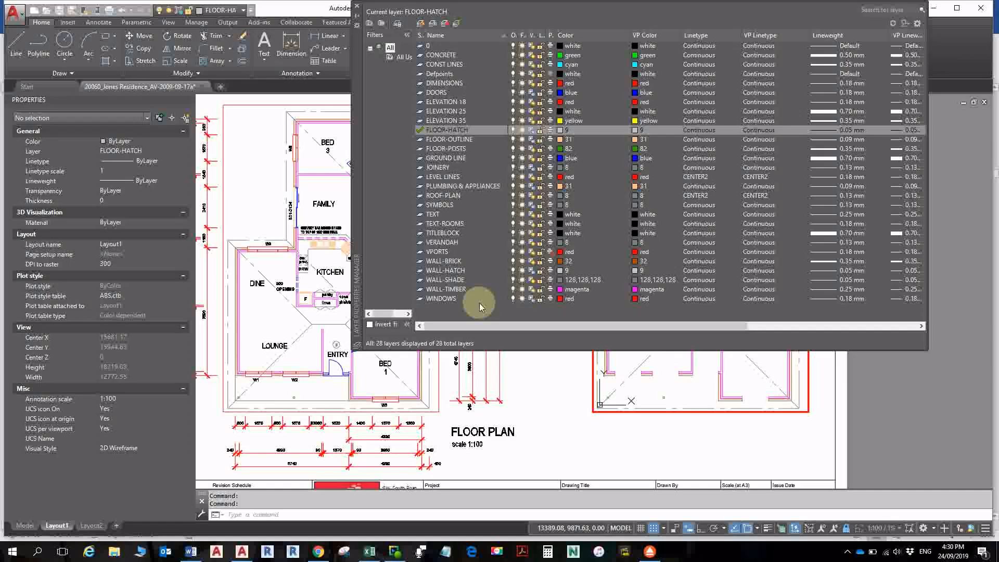
- Override the VP Color of all layers to index colour 8 in the roof framing viewport and close the layer manager
click(443, 140)
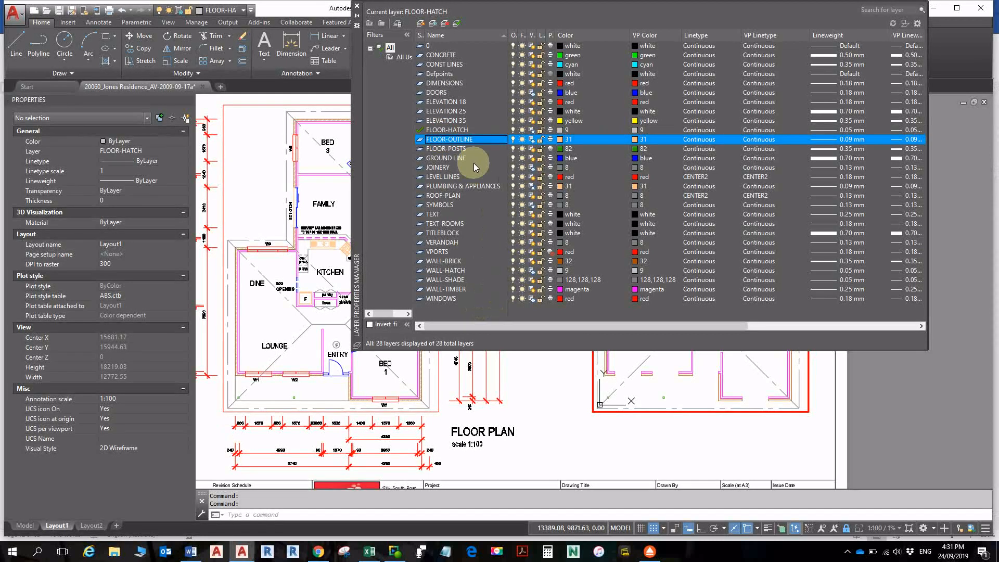
key(ctrl+a)
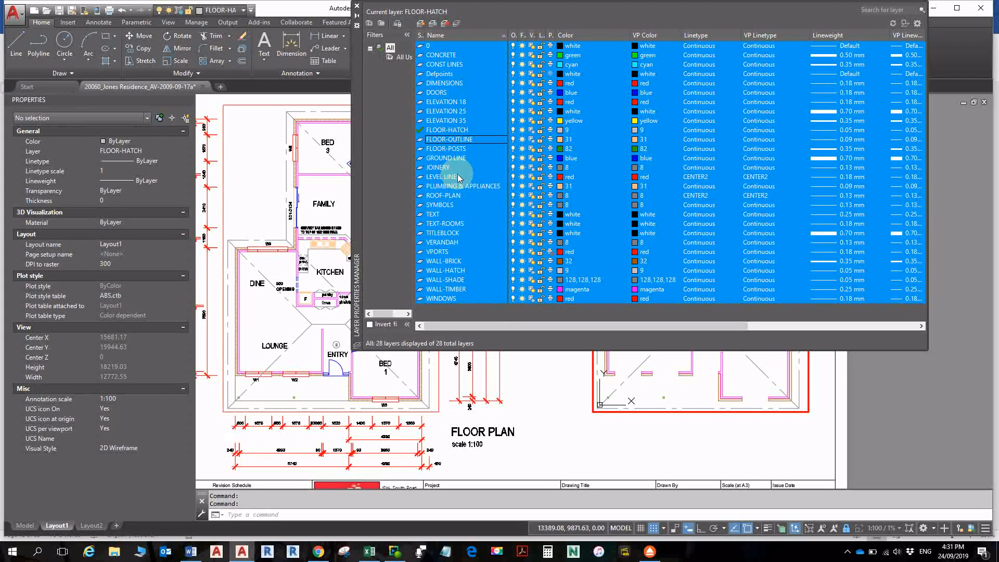
key(ctrl+c)
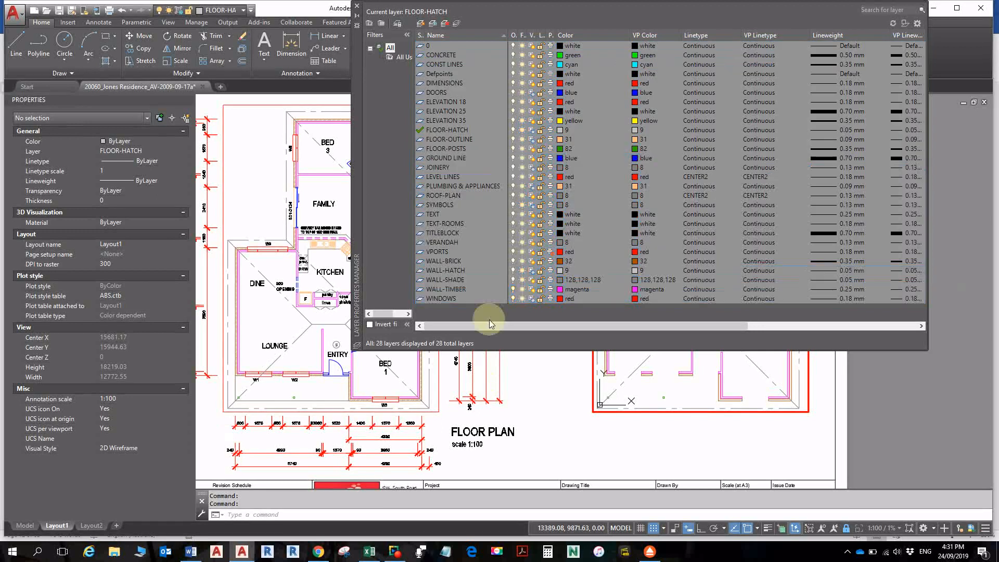
click(651, 77)
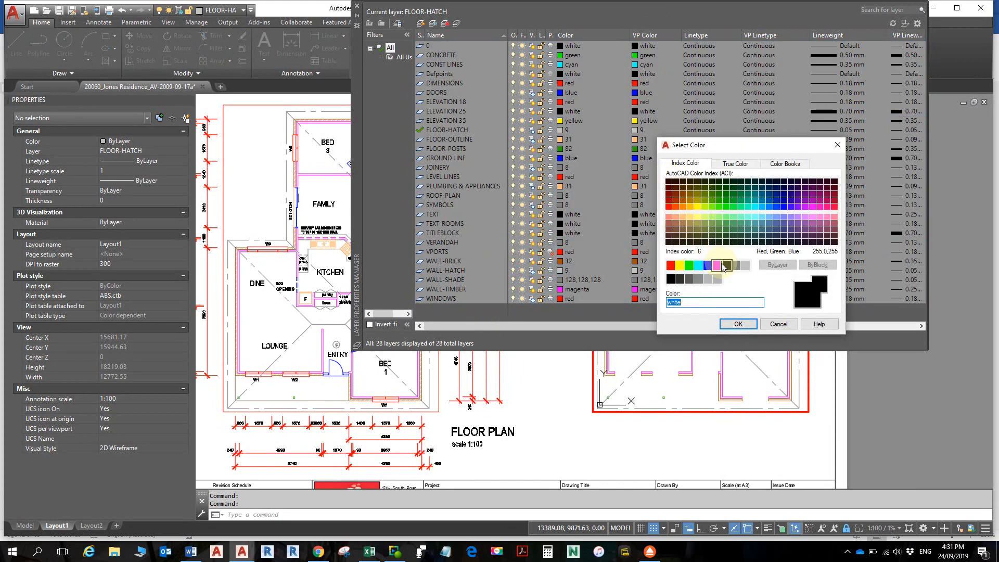
click(738, 267)
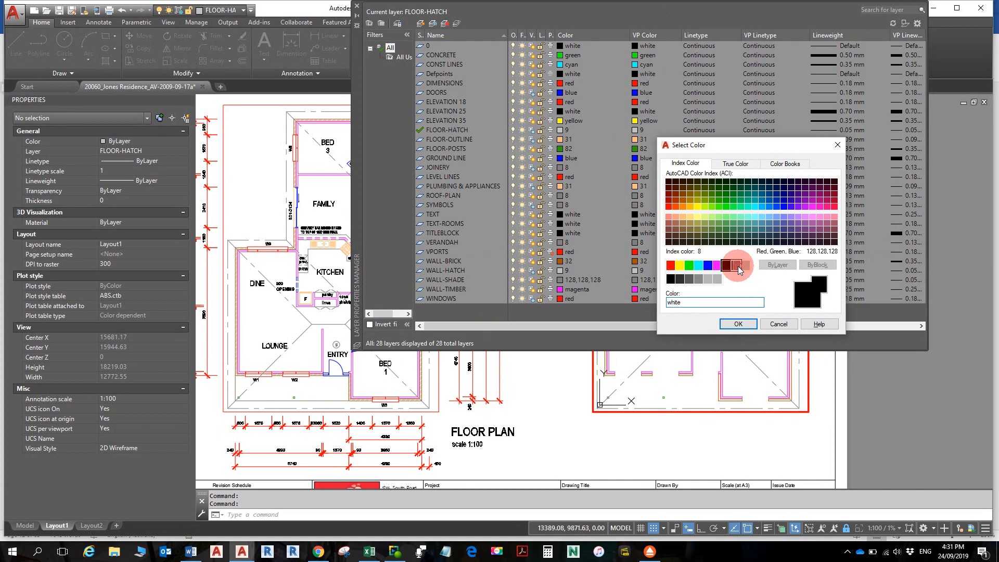
click(739, 325)
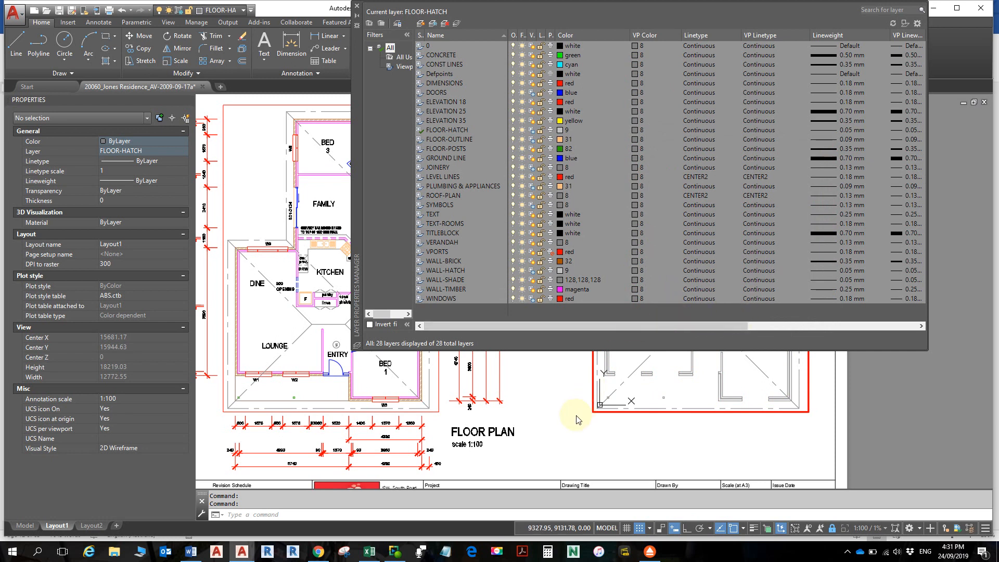
click(358, 8)
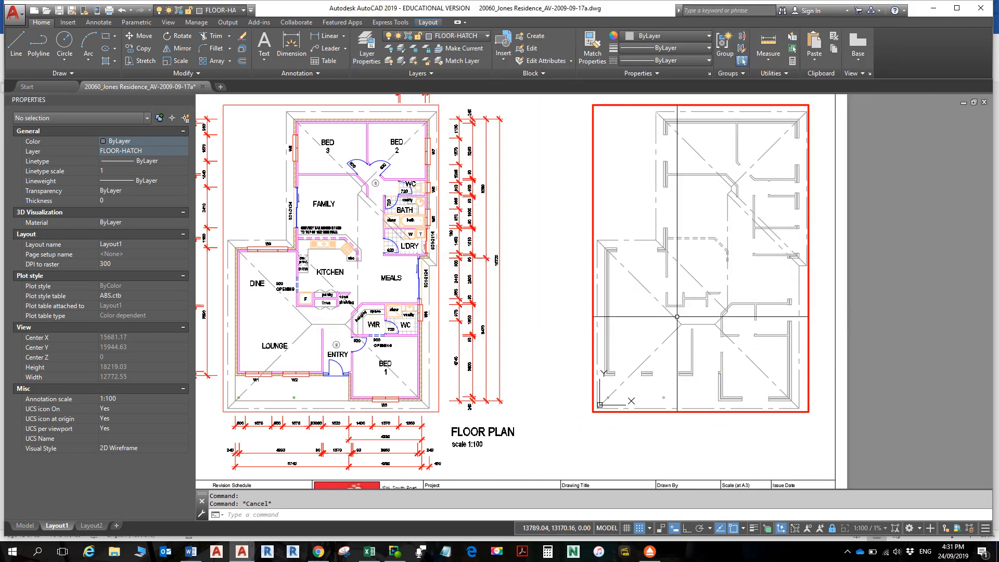
- Compare the dashed roof lines in the roof framing viewport with the VP Linetype instruction in step 3 of the Word document
key(alt+Tab)
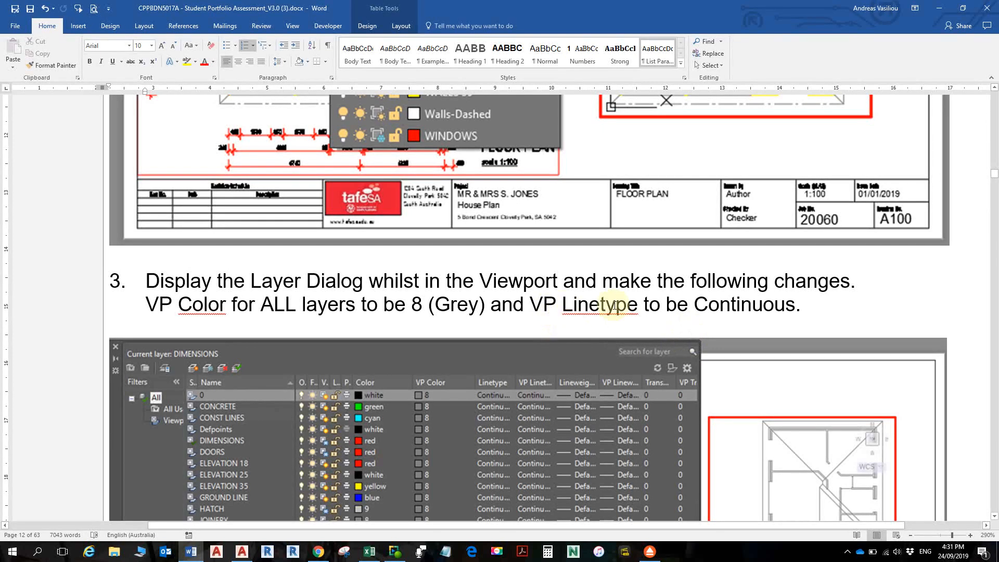
key(alt+Tab)
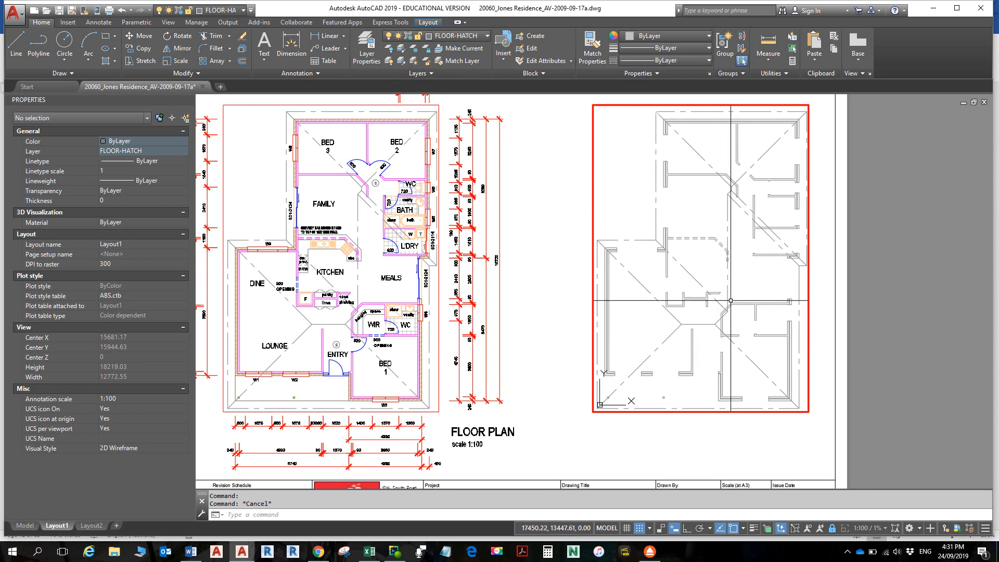
key(alt)
key(Escape)
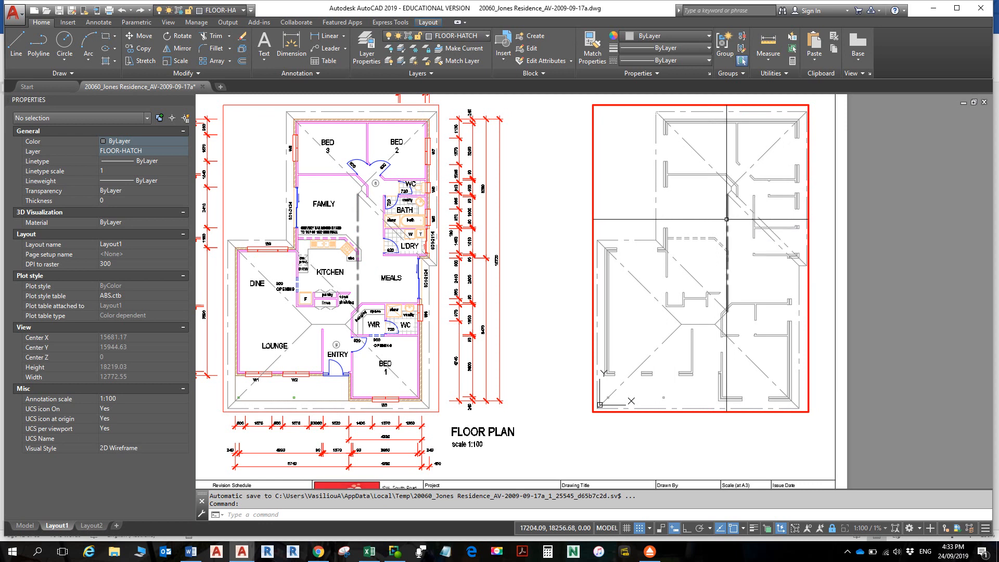
key(alt+Tab)
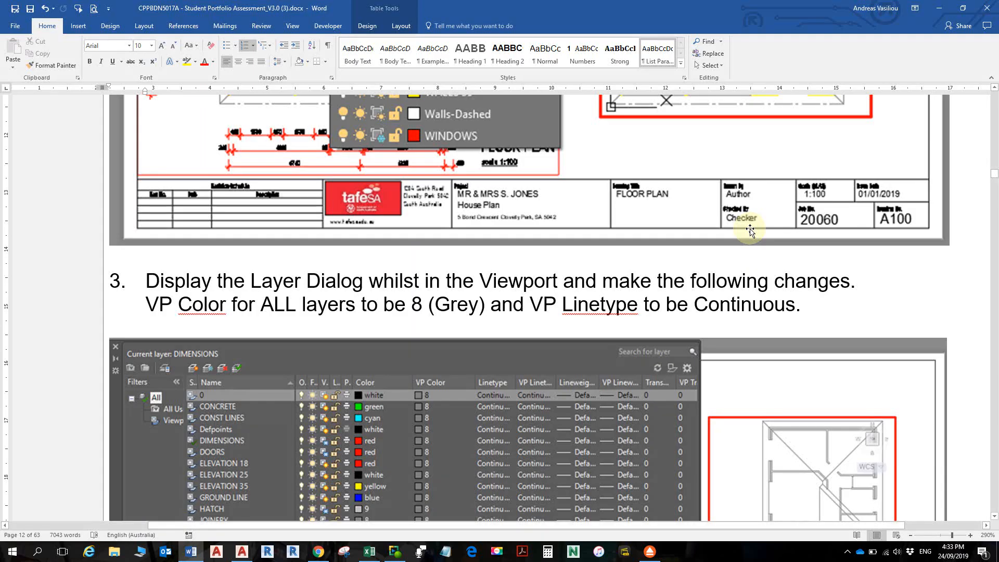
key(alt+Tab)
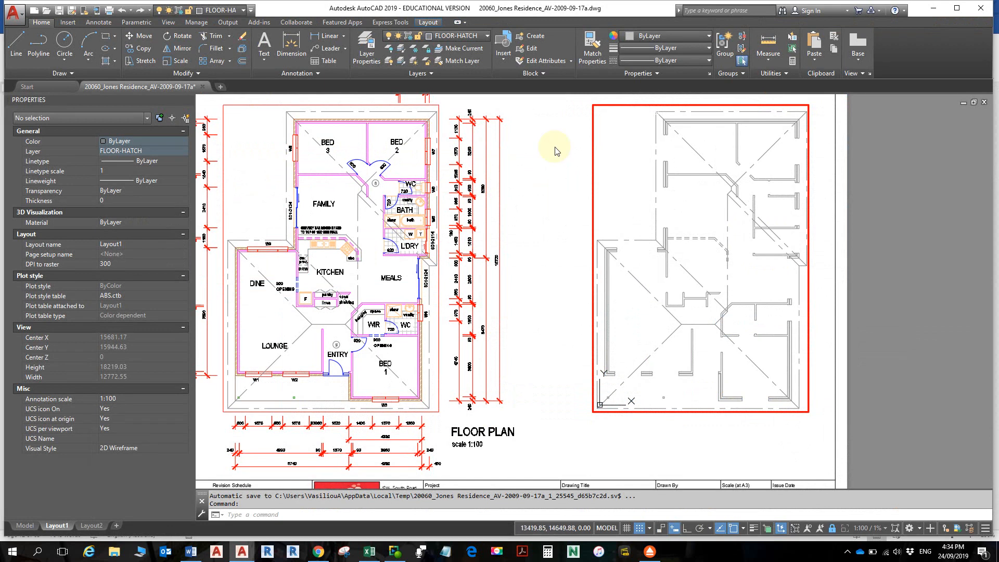
- Override the VP Linetype of all layers to Continuous in the roof framing viewport and close the layer manager
click(367, 44)
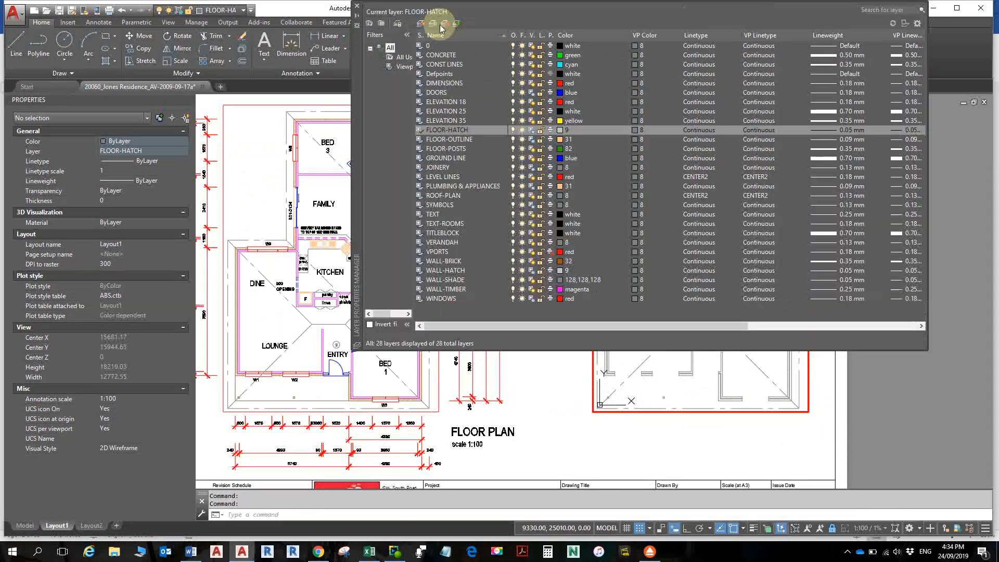
click(436, 140)
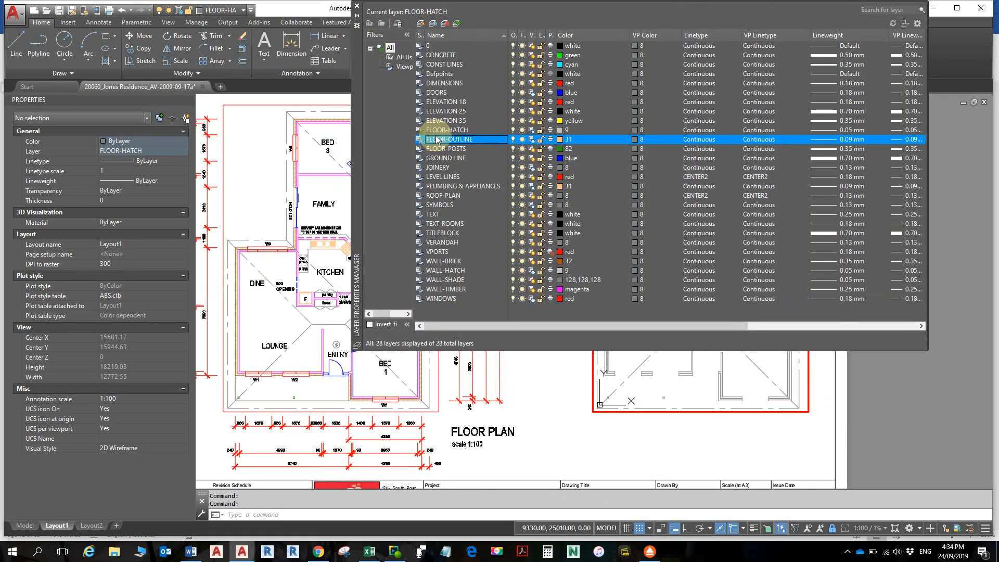
key(ctrl+a)
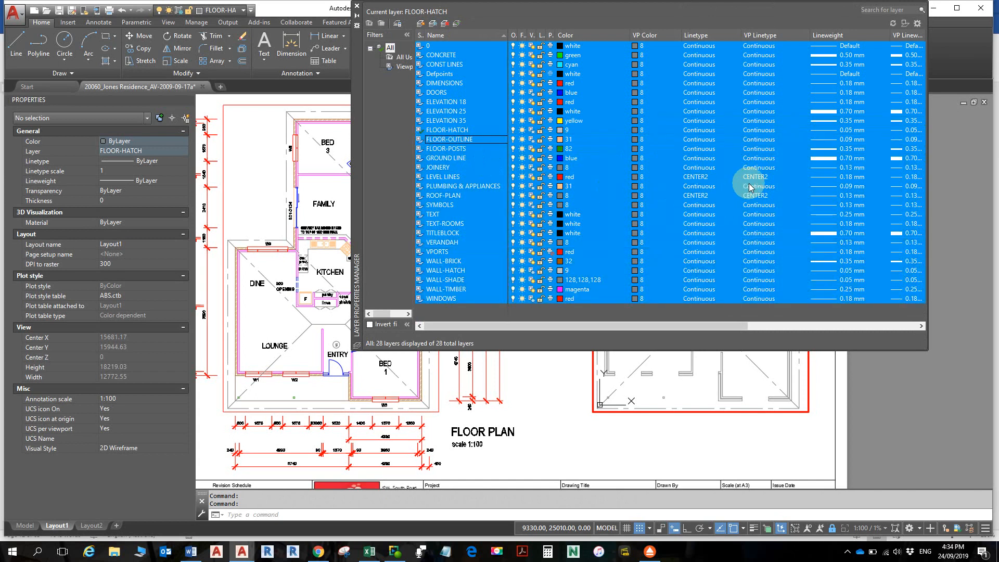
click(765, 134)
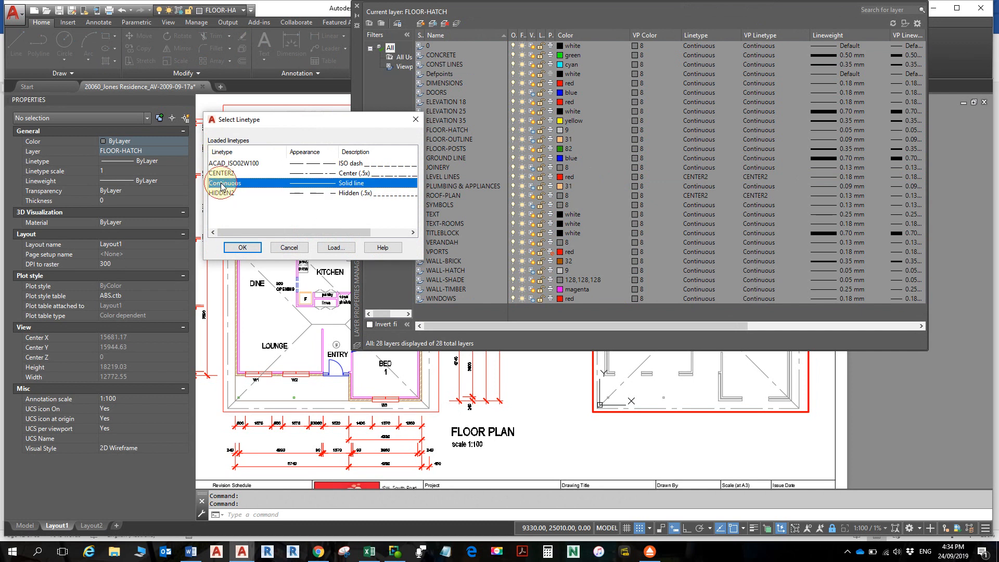
click(242, 248)
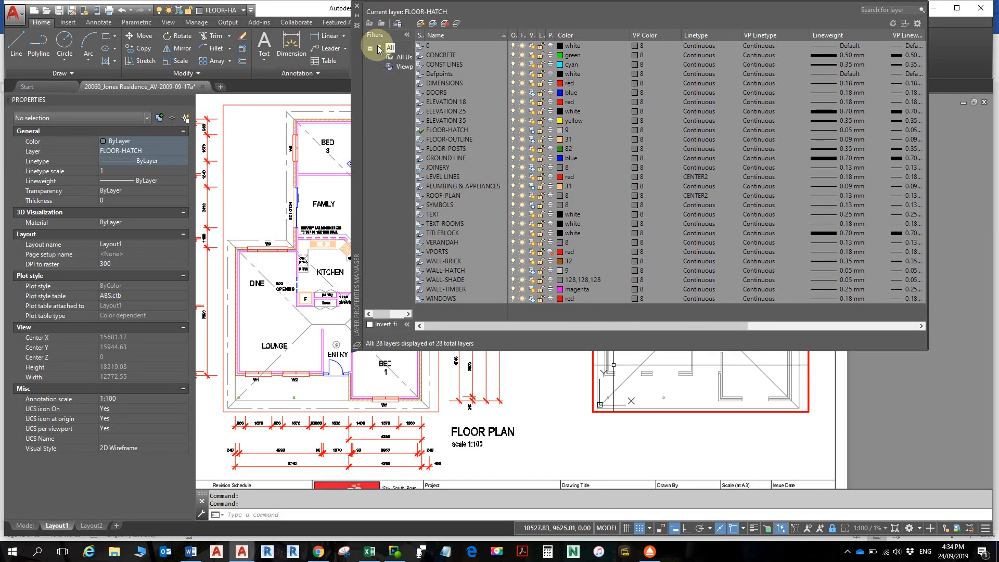
click(357, 7)
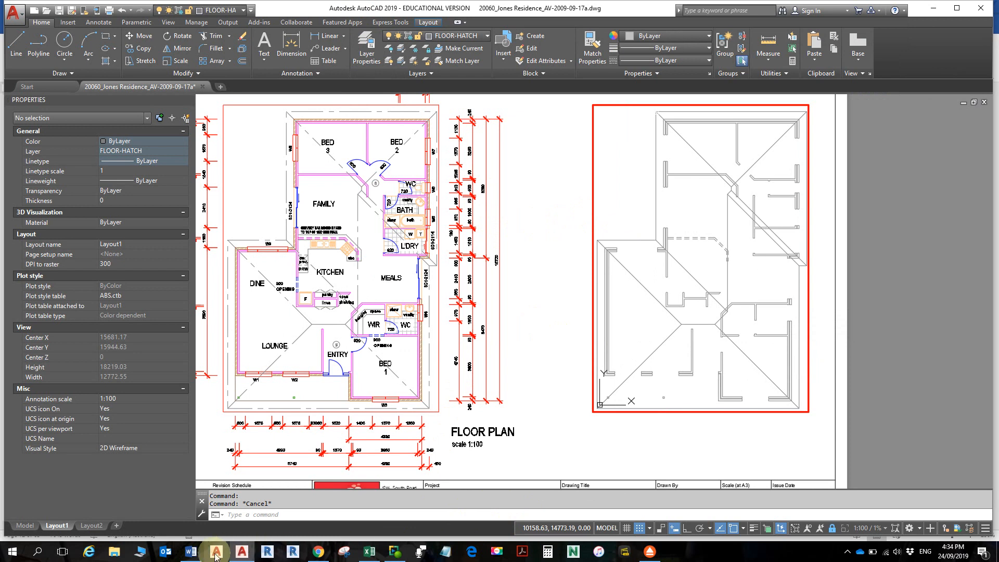
- Switch to the Word assessment document and read step 4 on moving the low kitchen wall to a new layer
click(190, 552)
scroll(603, 311, down, 10)
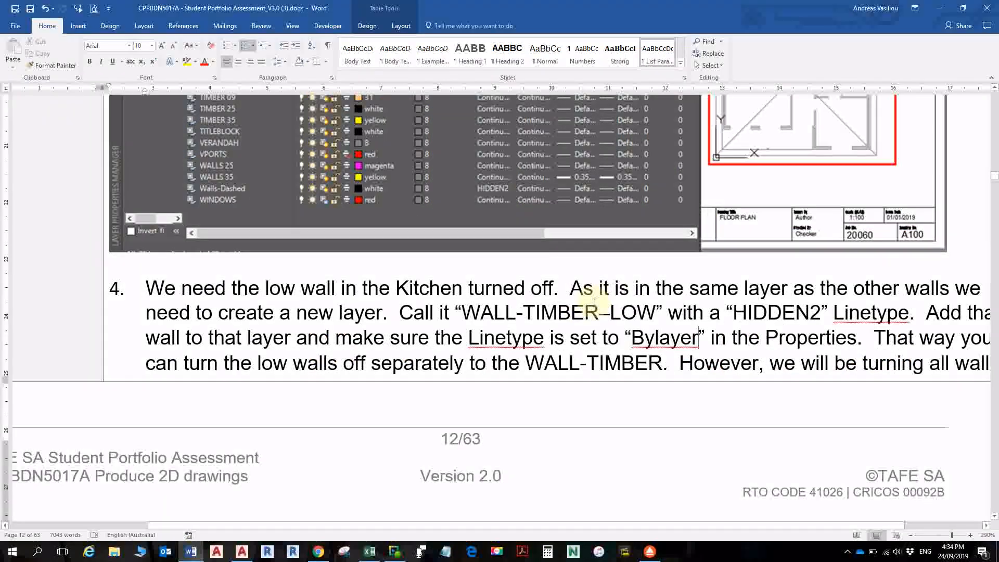
scroll(583, 292, up, 5)
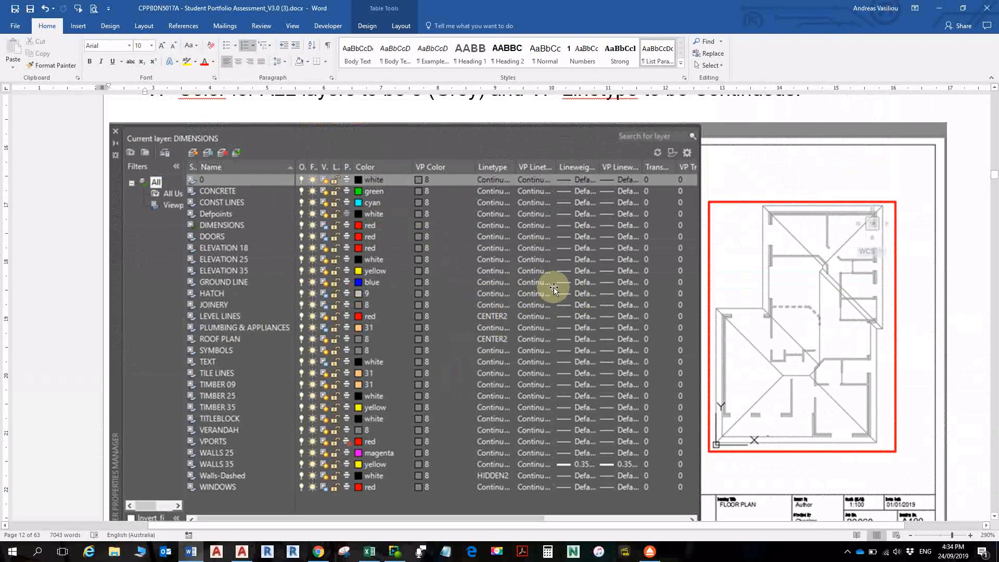
scroll(500, 328, down, 4)
scroll(515, 326, down, 6)
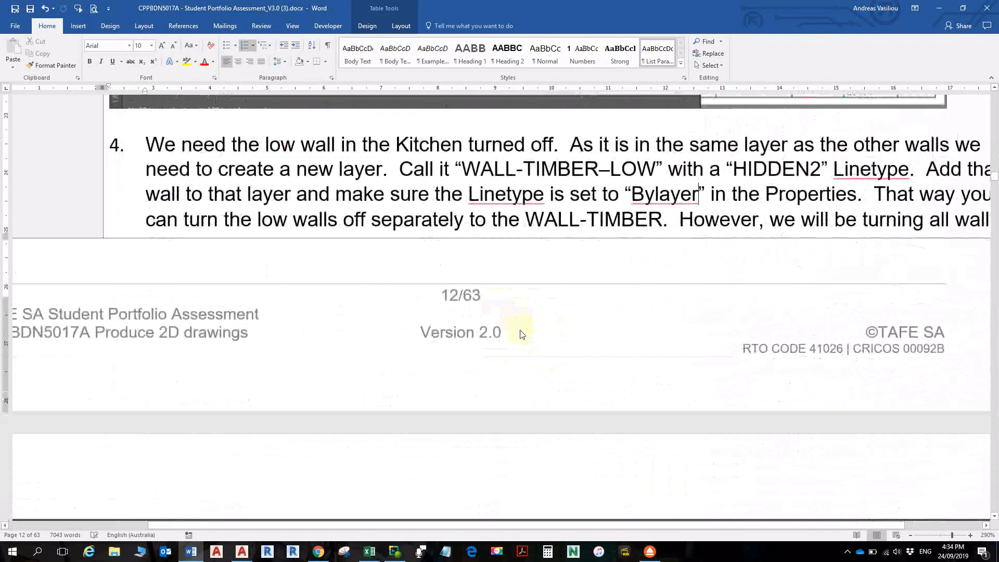
scroll(518, 330, up, 5)
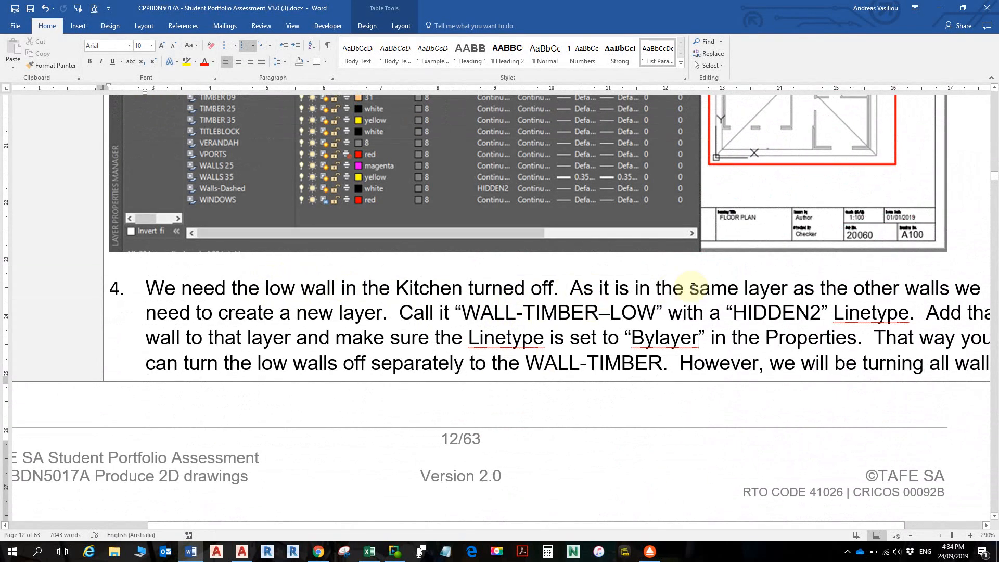
ctrl+scroll(743, 273, down, 2)
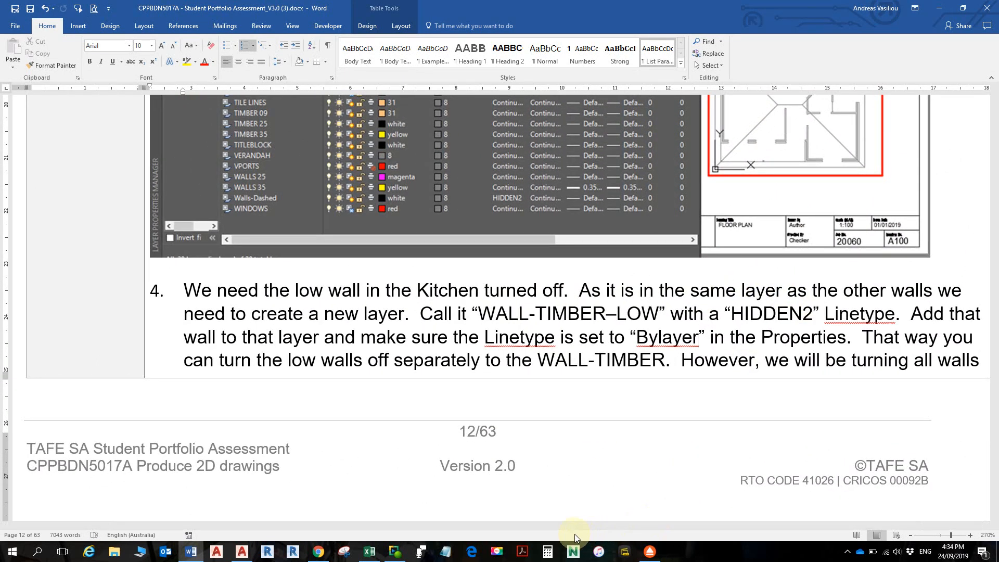
drag(483, 523, 544, 519)
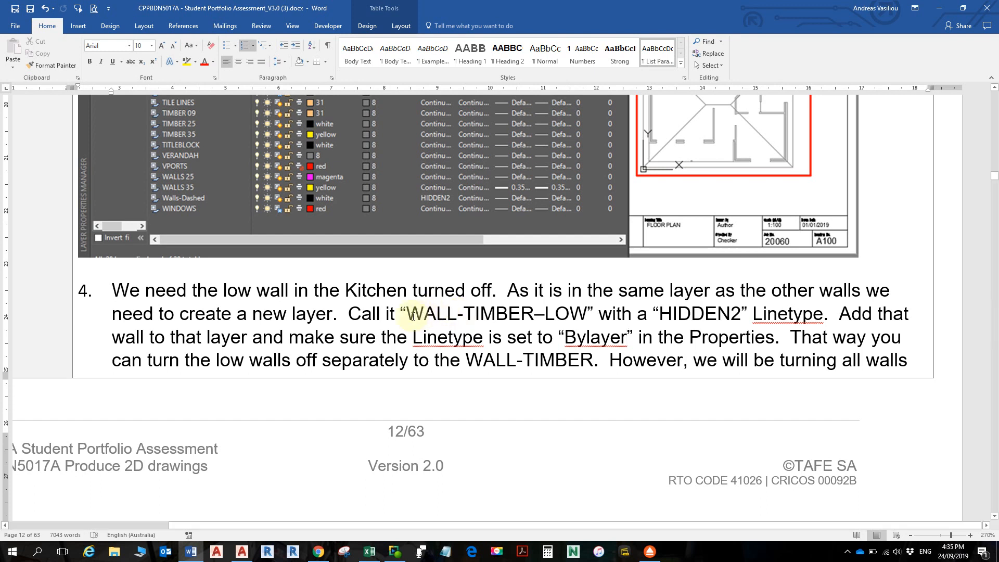
- Copy the layer name WALL-TIMBER–LOW from step 4 of the Word document and read the rest of the step
drag(409, 313, 570, 318)
right_click(570, 319)
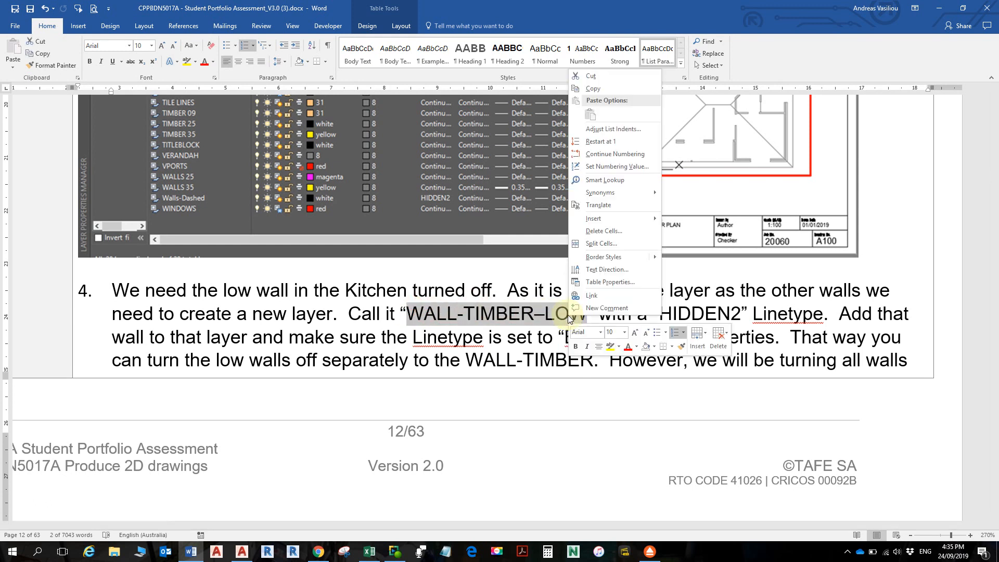
click(594, 89)
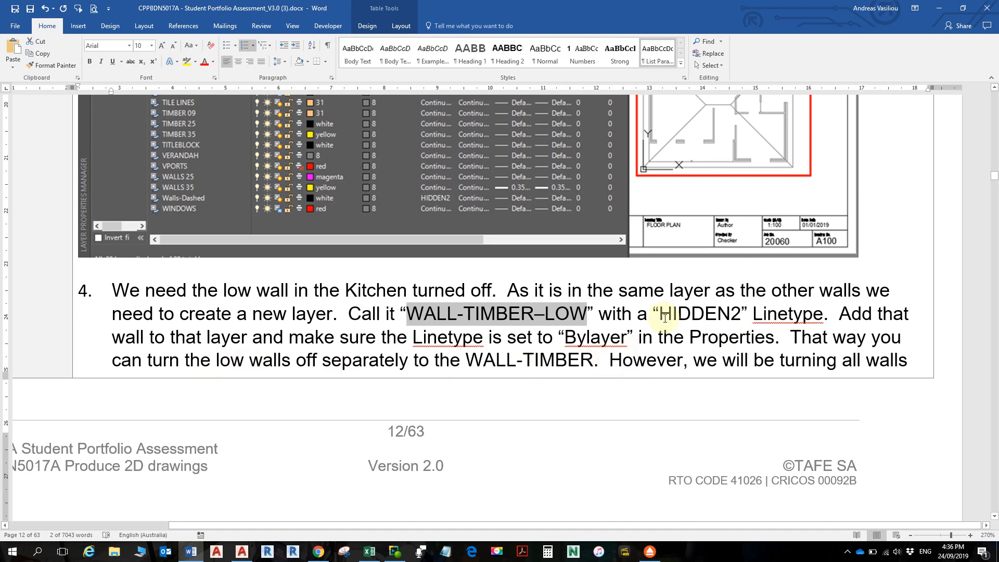
scroll(665, 318, down, 10)
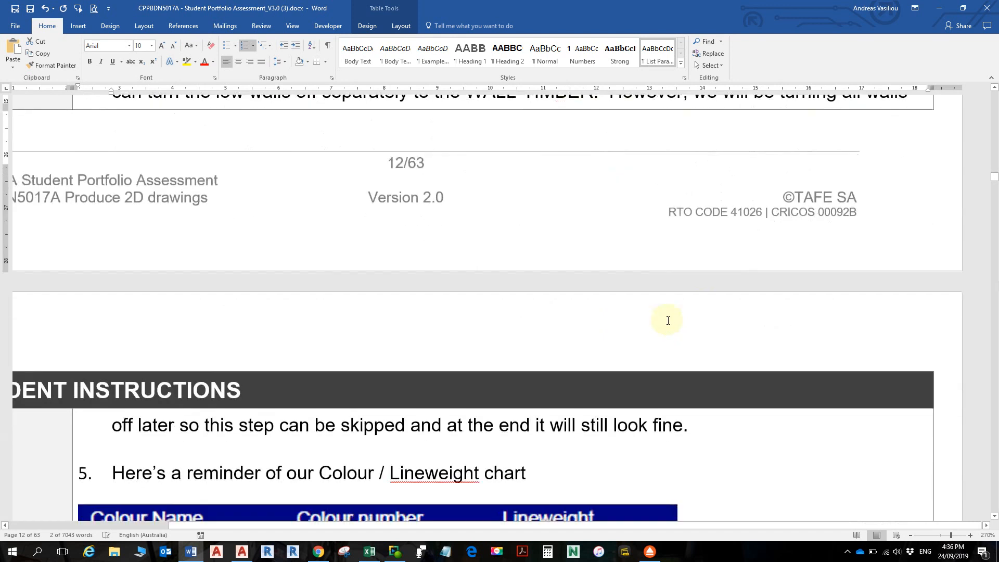
- Switch to AutoCAD and check the layer and linetype of the dashed low kitchen wall in the roof framing viewport
key(alt+Tab)
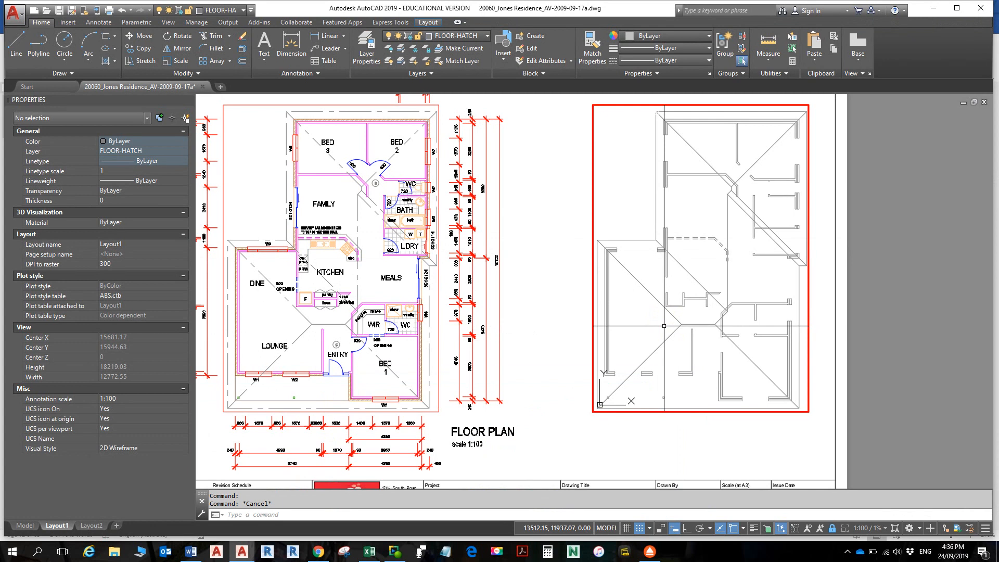
click(695, 239)
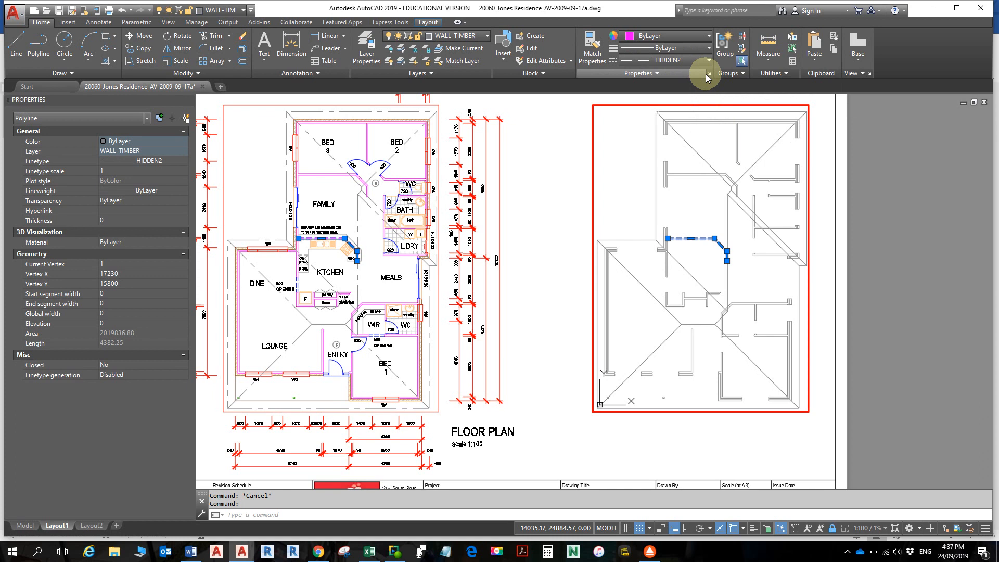
key(Escape)
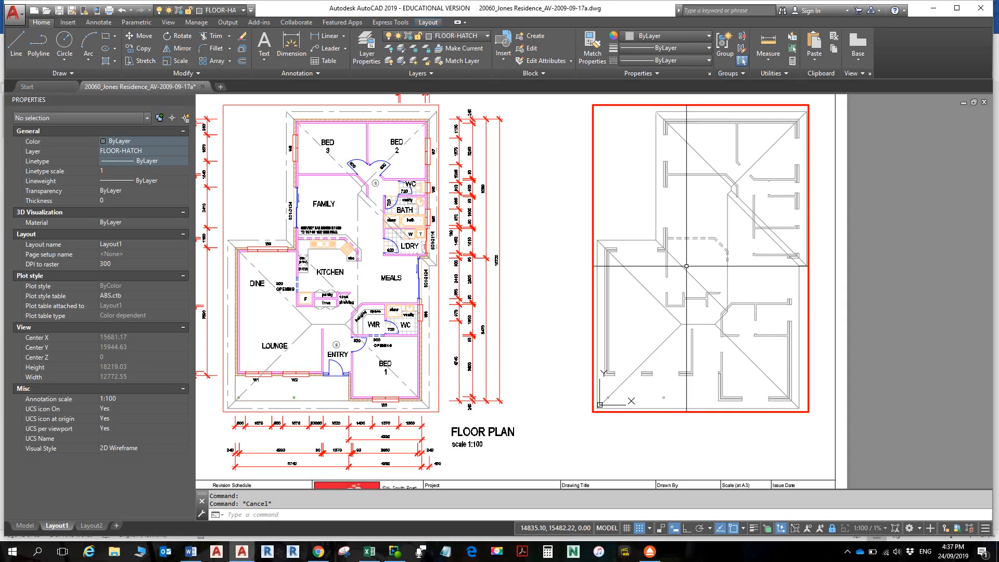
- Create a layer named WALL-TIMBER-LOW with the HIDDEN2 linetype
click(371, 44)
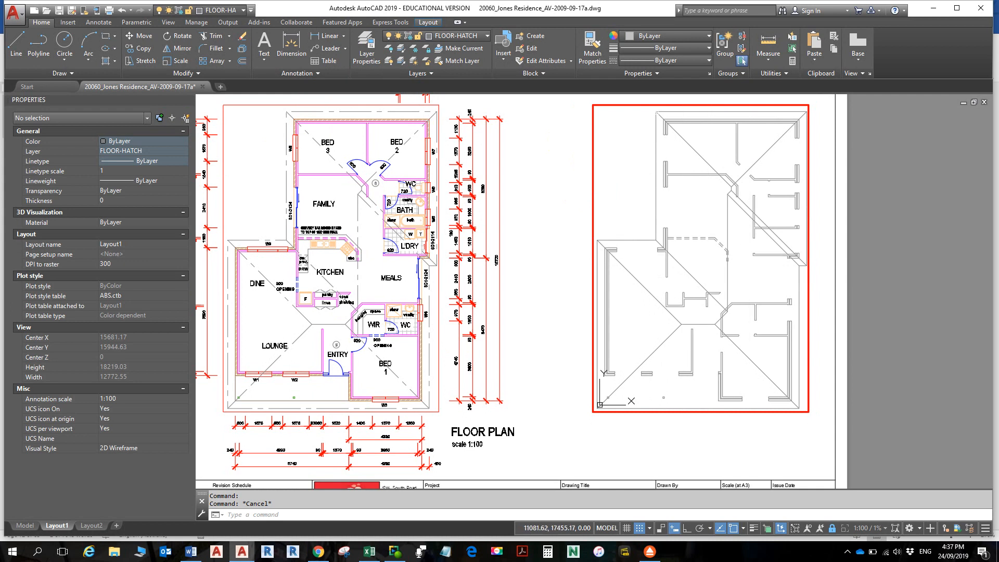
click(365, 58)
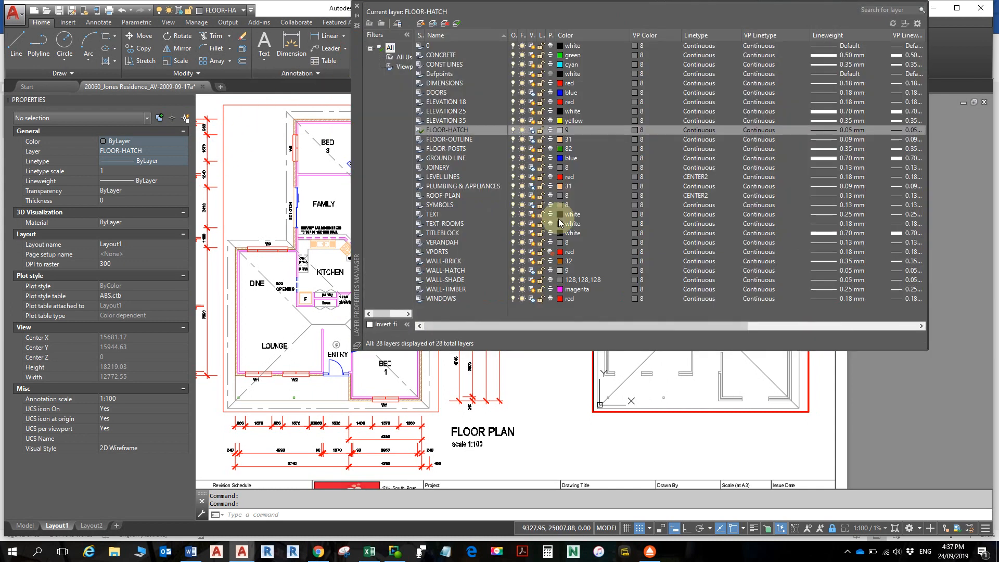
click(420, 25)
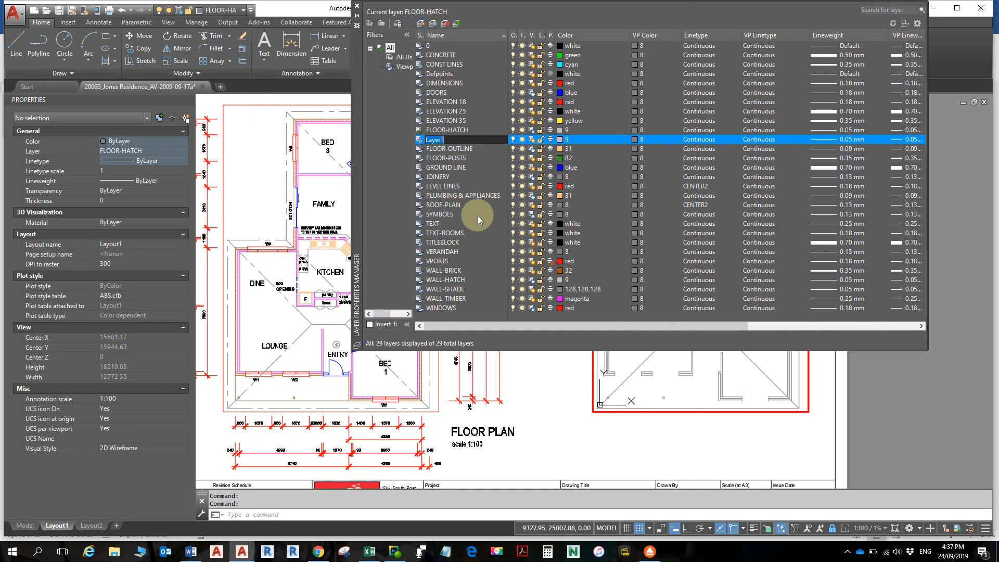
text(WALL-TIMBER-LOW)
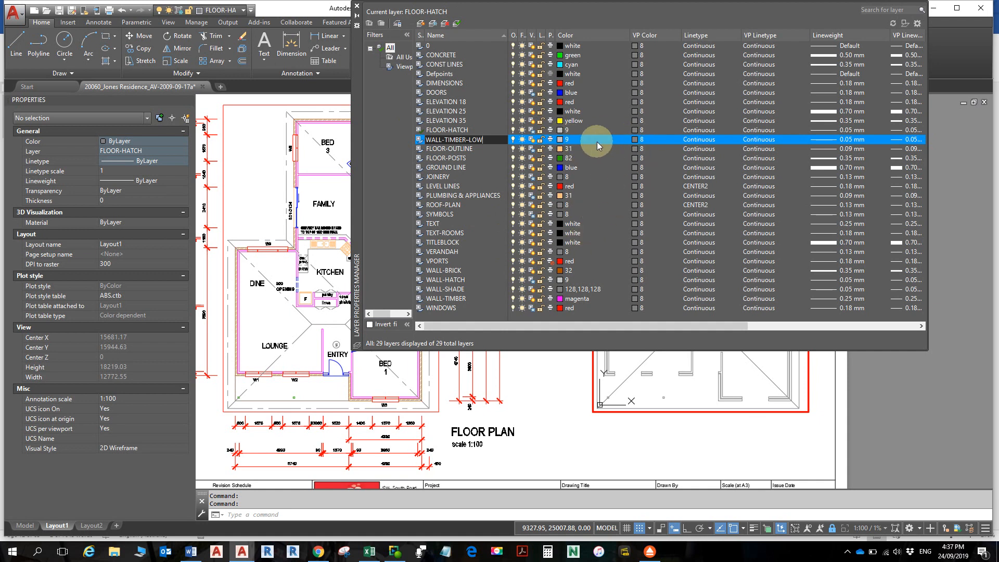
click(700, 140)
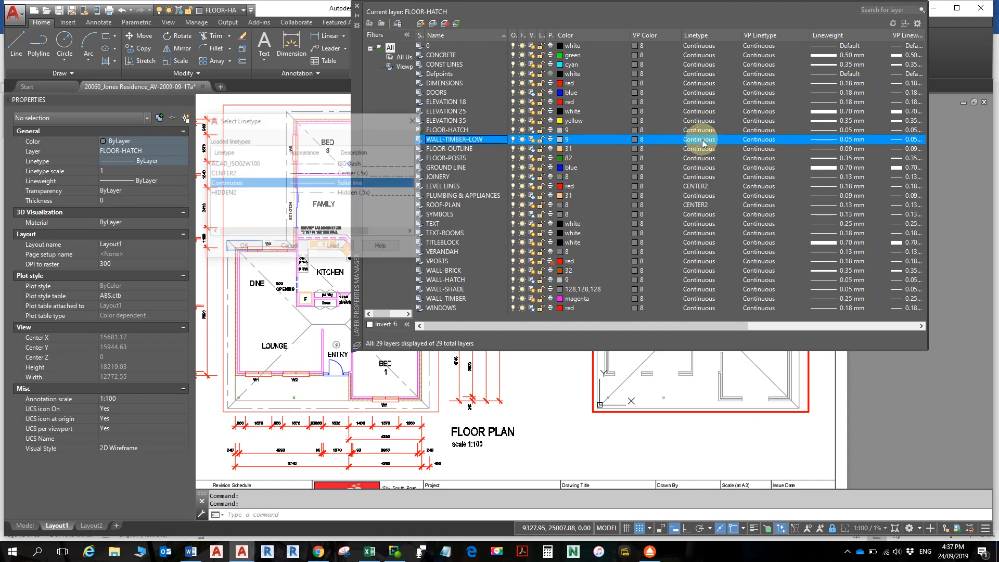
click(232, 194)
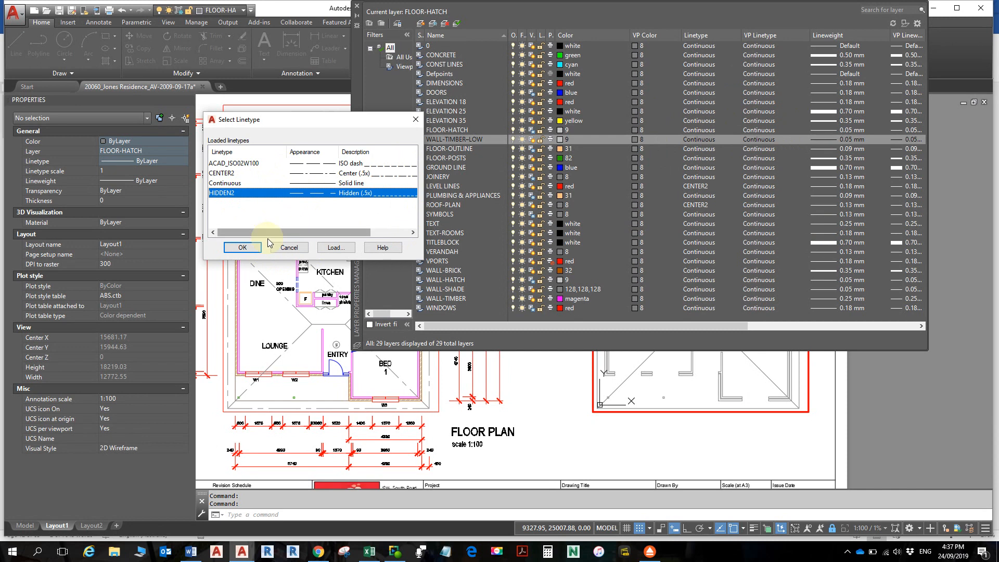
click(243, 248)
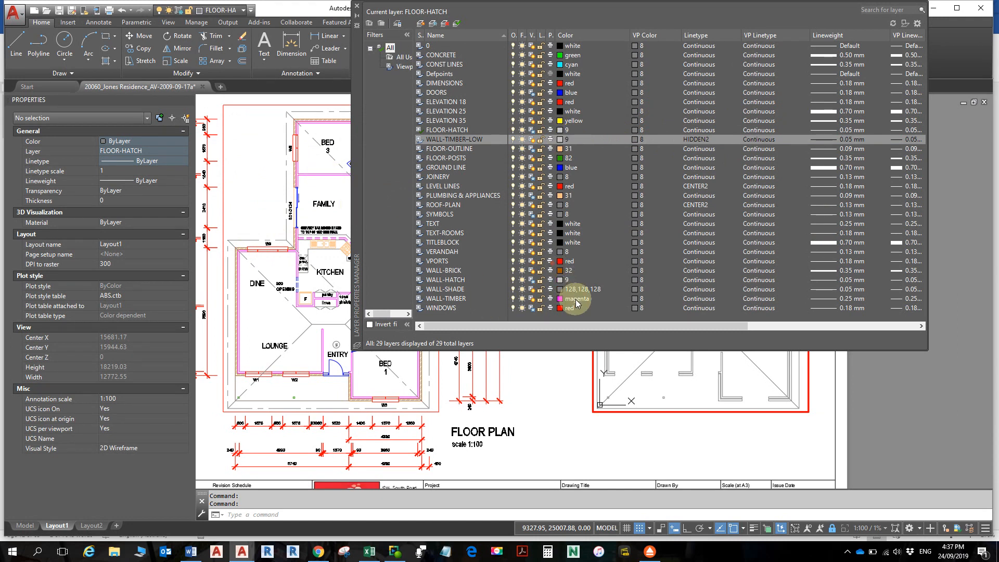
- Set the colour of the WALL-TIMBER-LOW layer to magenta and close the layer manager
click(561, 140)
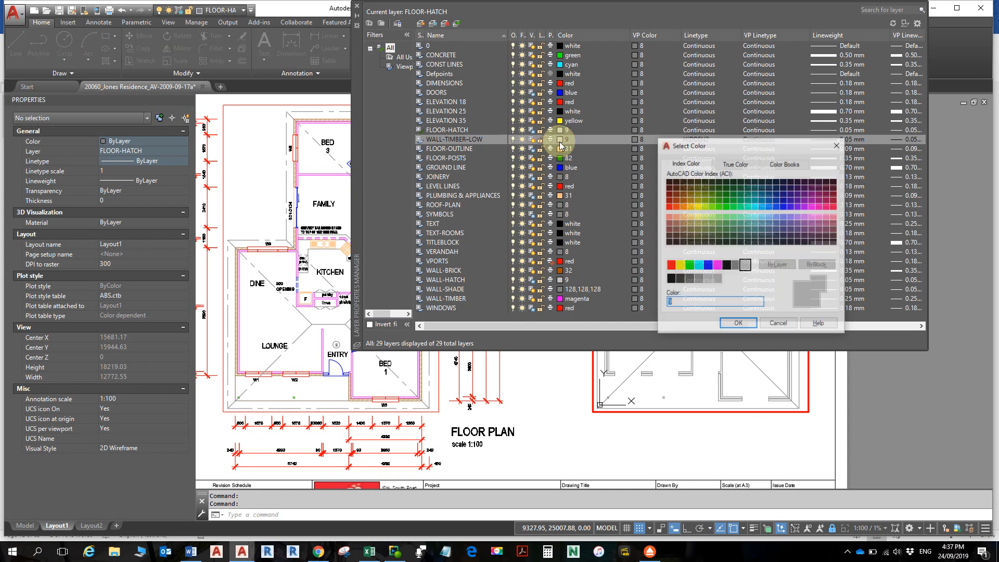
click(717, 265)
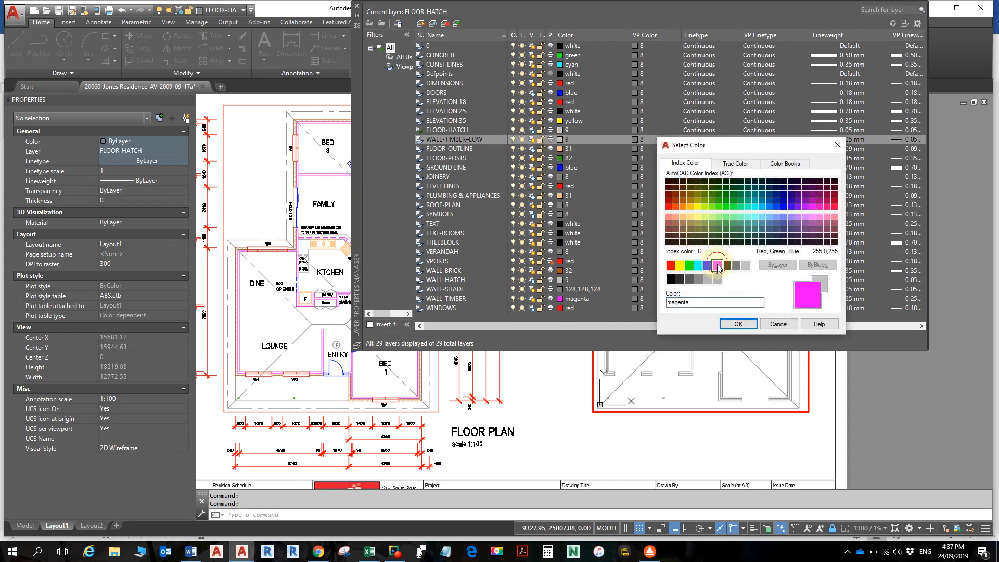
click(739, 324)
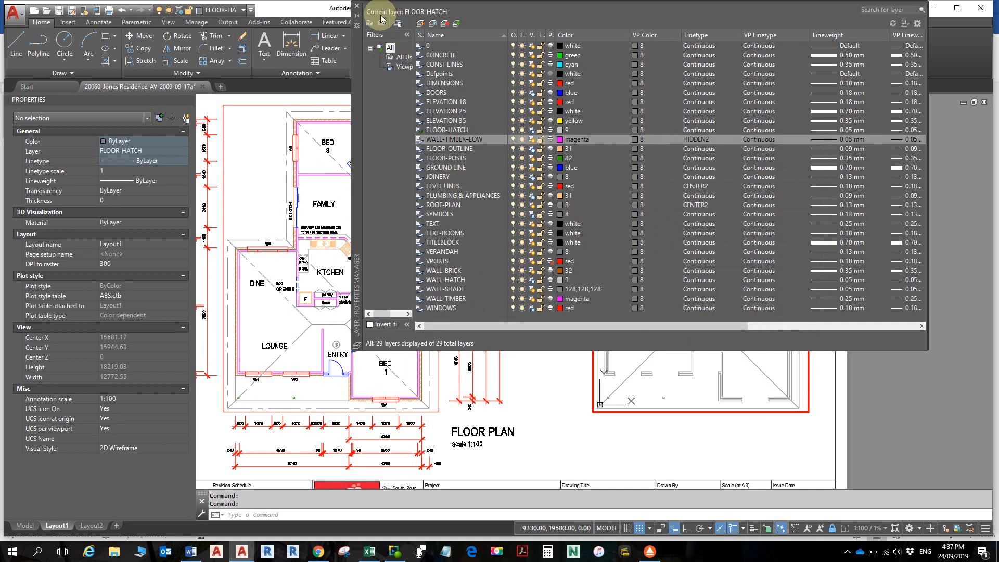
click(357, 6)
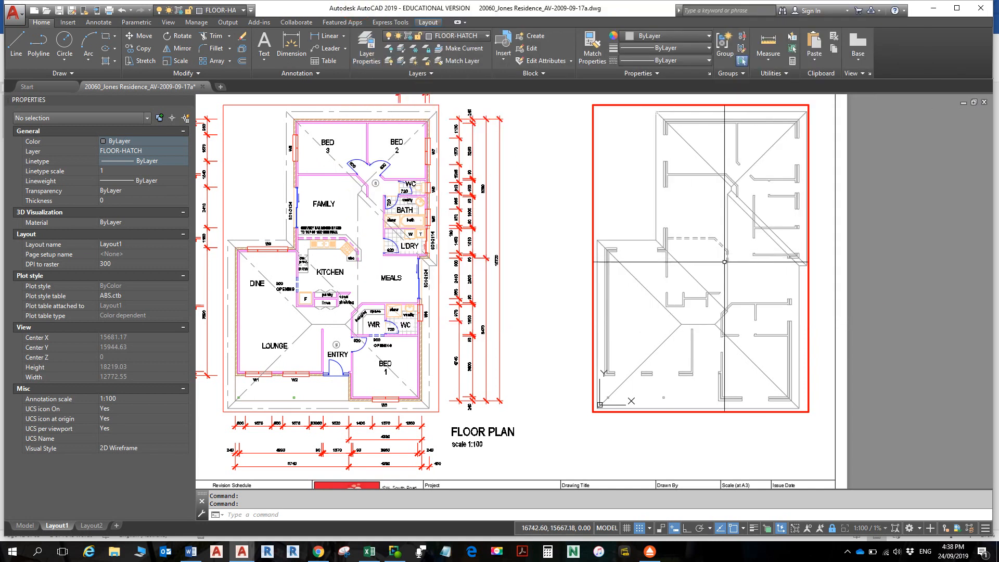
- Select all the dashed lines of the low kitchen wall in the roof framing viewport and set their linetype to ByLayer
scroll(706, 258, up, 5)
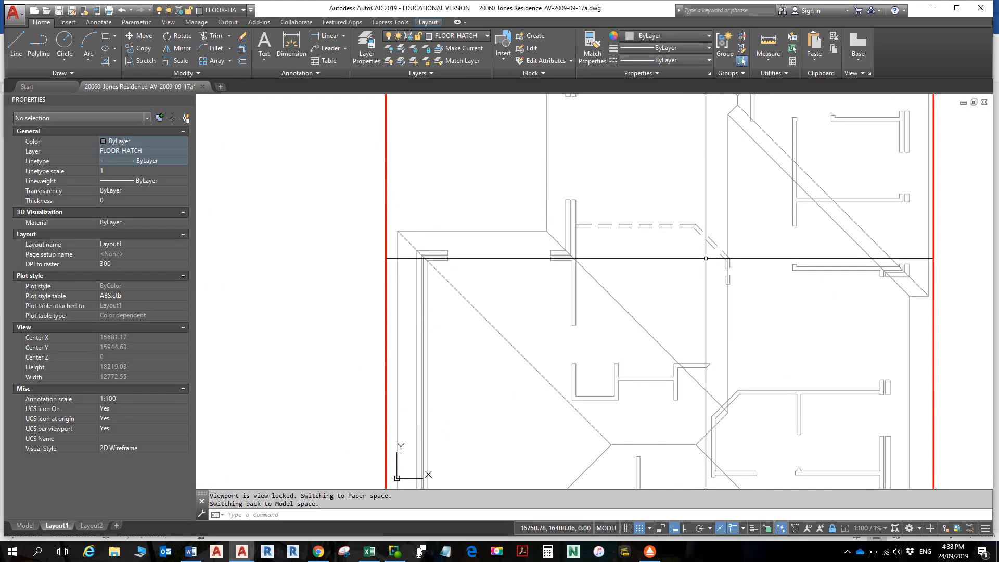
click(634, 197)
click(619, 227)
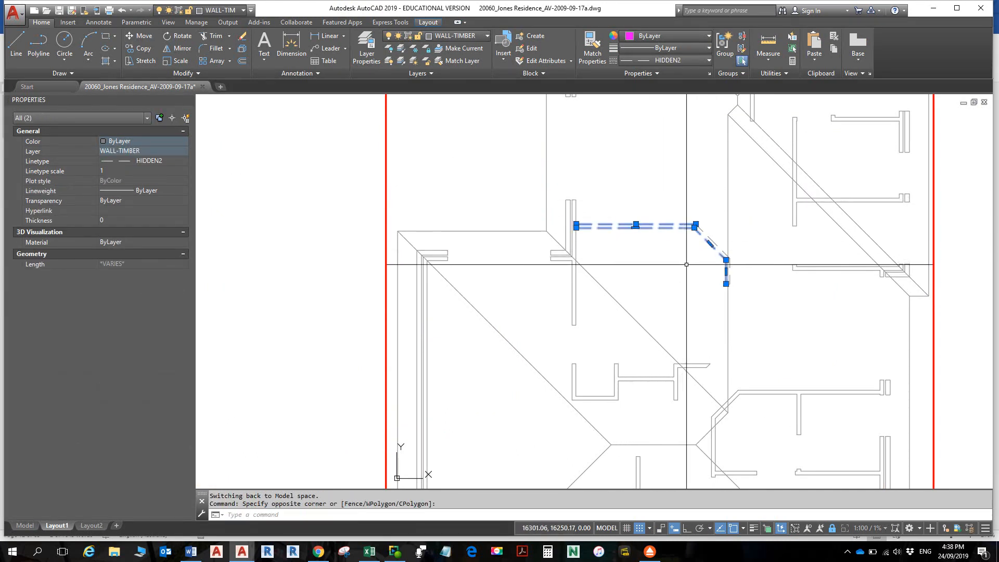
scroll(708, 247, up, 4)
click(662, 170)
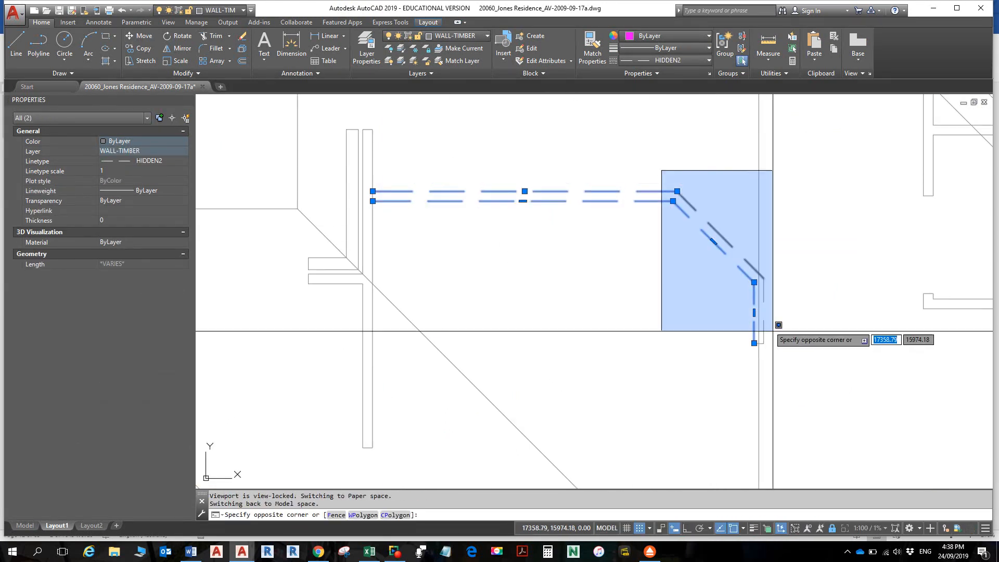
click(792, 356)
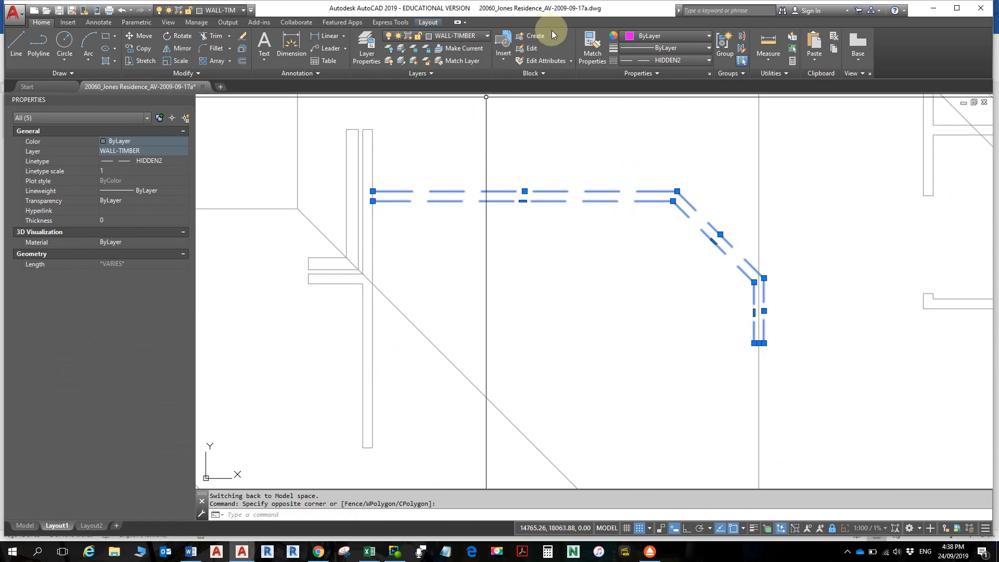
click(690, 61)
click(677, 73)
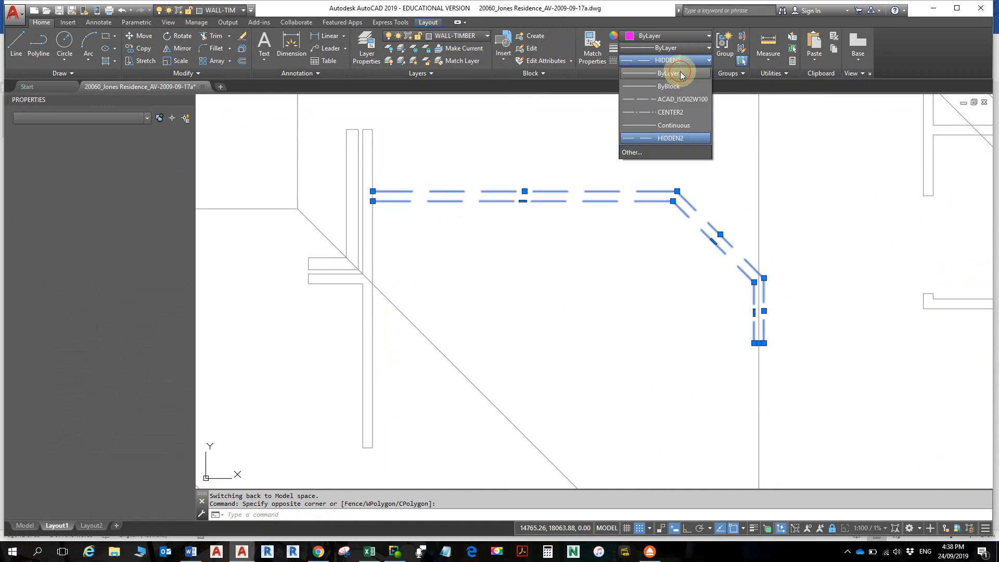
- Move the selected low kitchen wall lines to the WALL-TIMBER-LOW layer and clear the selection
click(485, 36)
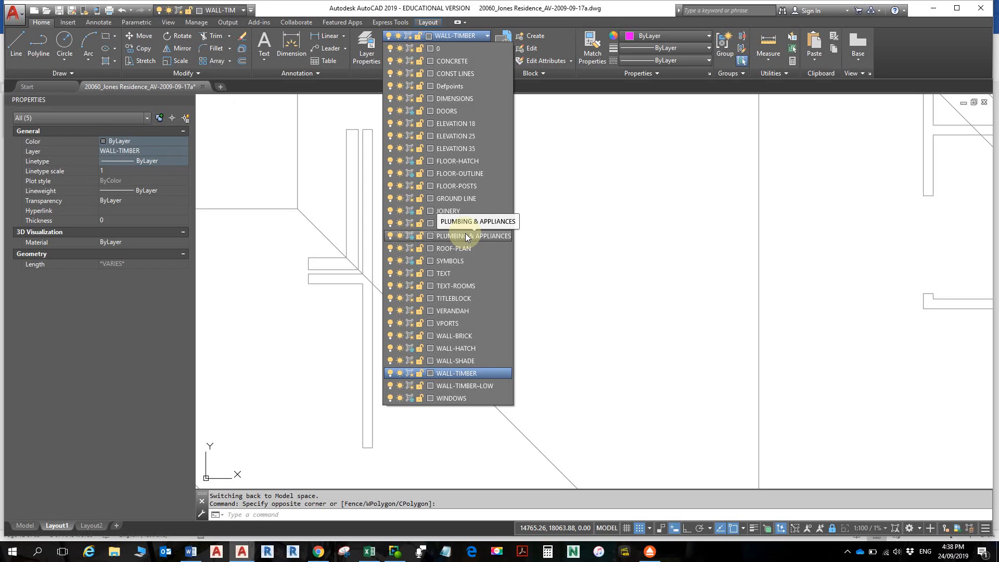
click(473, 388)
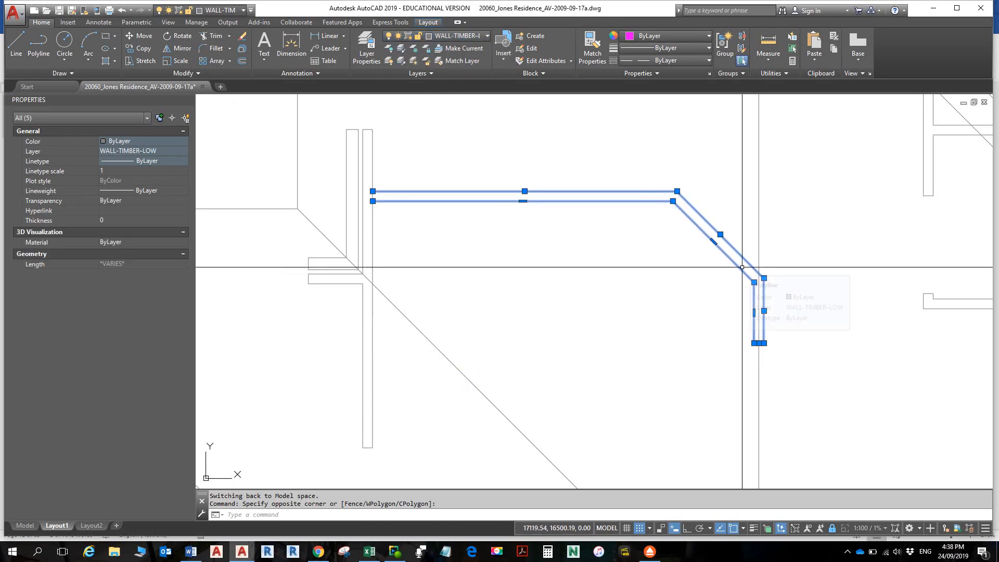
key(Escape)
key(Escape)
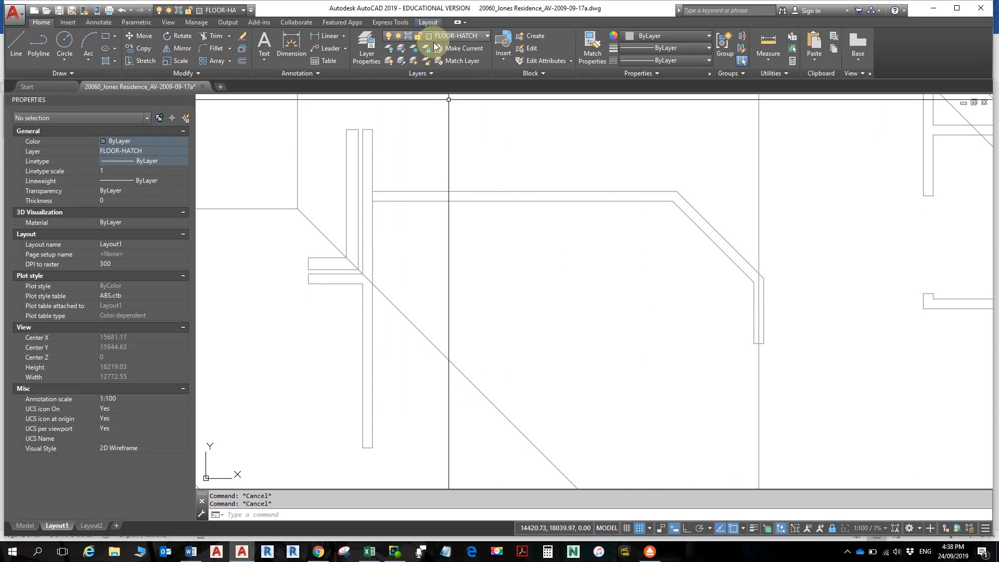
- Check the linetype settings of the WALL-TIMBER-LOW layer and compare the low kitchen wall's appearance in the floor plan viewport
click(367, 44)
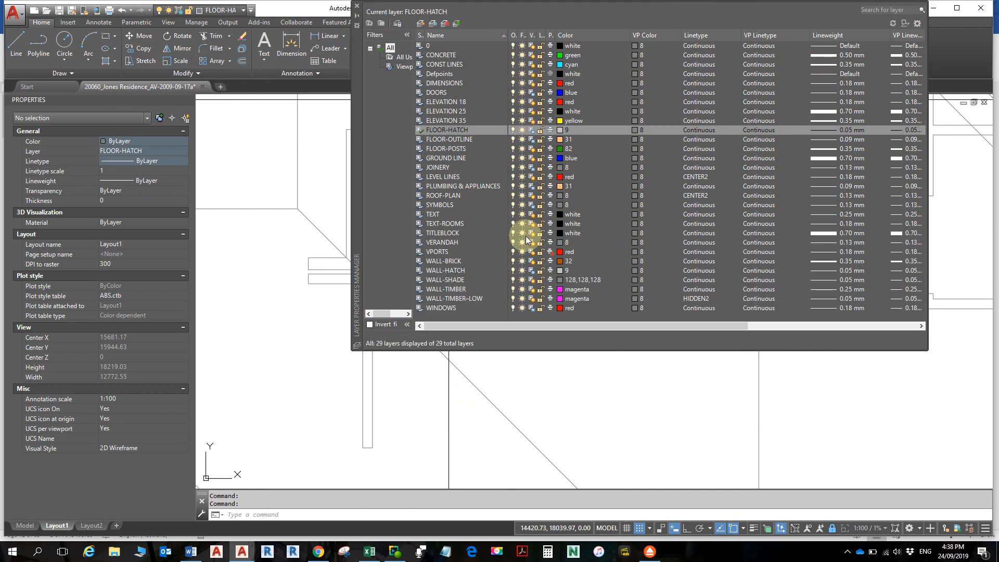
click(491, 298)
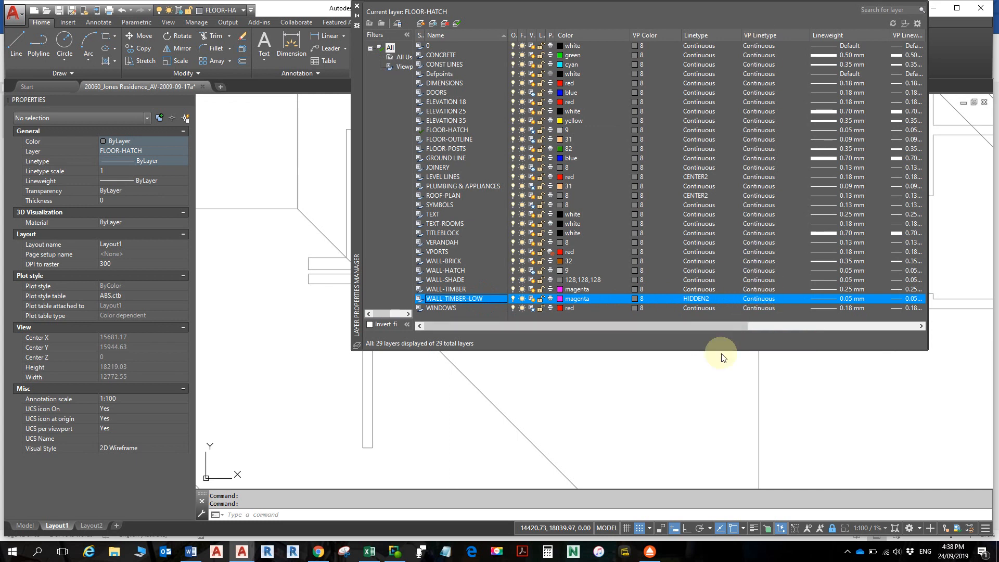
click(357, 7)
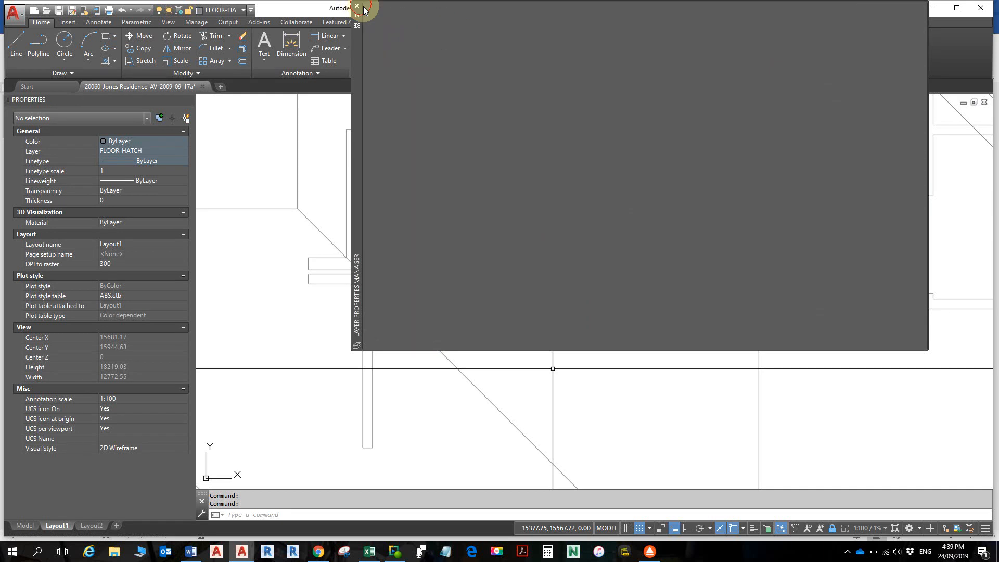
scroll(416, 292, down, 3)
scroll(359, 229, up, 4)
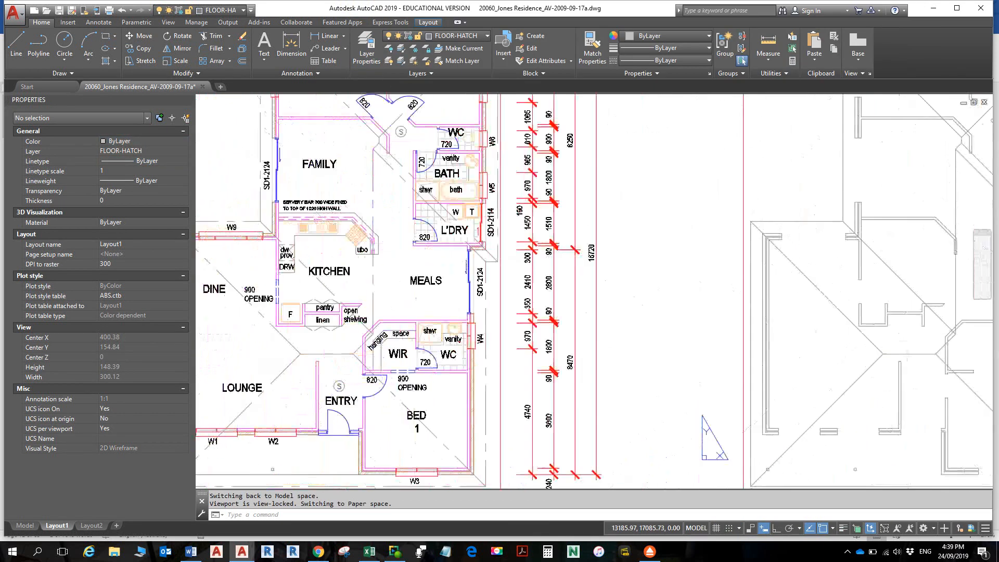
scroll(359, 229, up, 6)
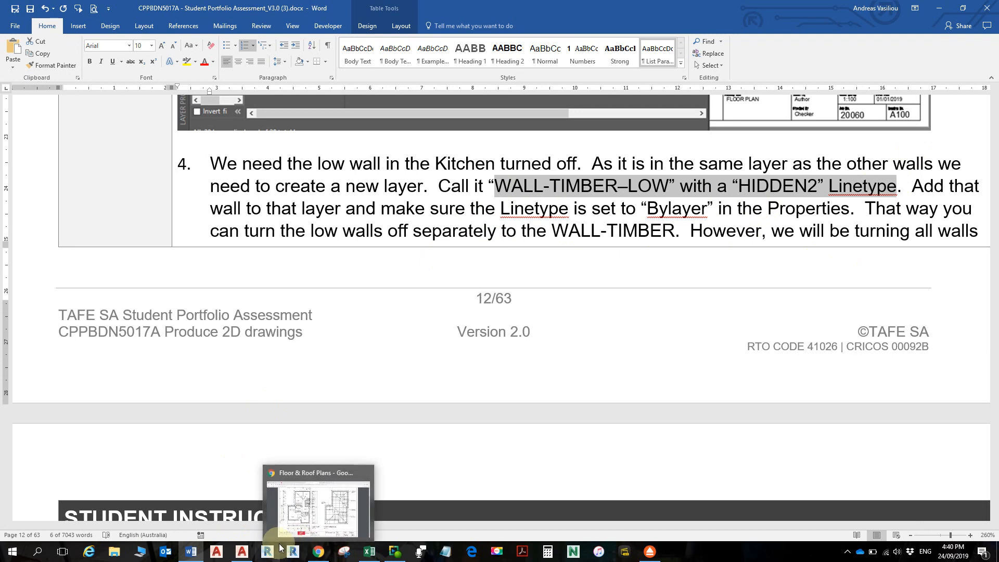
- Return to AutoCAD and check the lineweight of the WALL-TIMBER layer in the layer manager
click(242, 551)
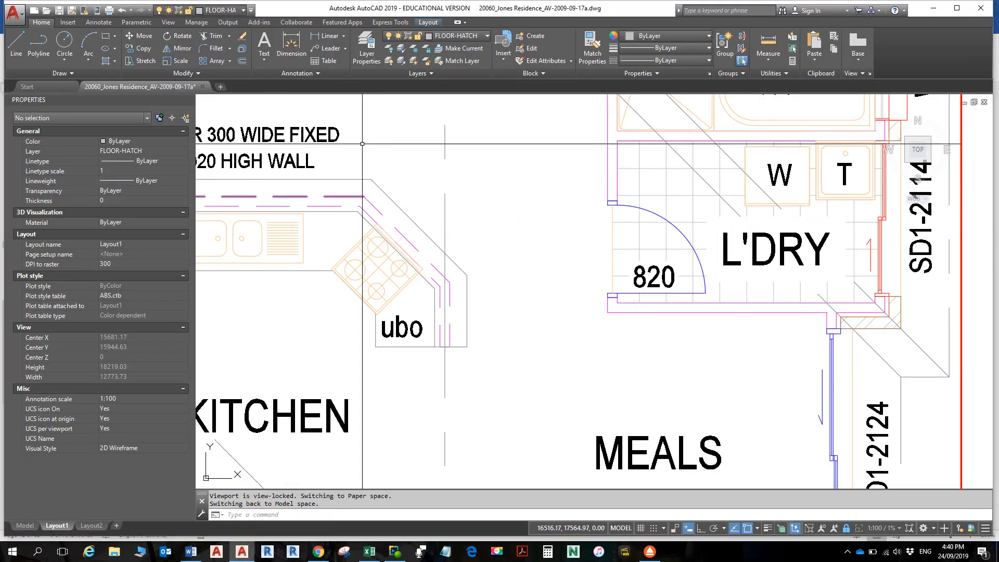
click(371, 42)
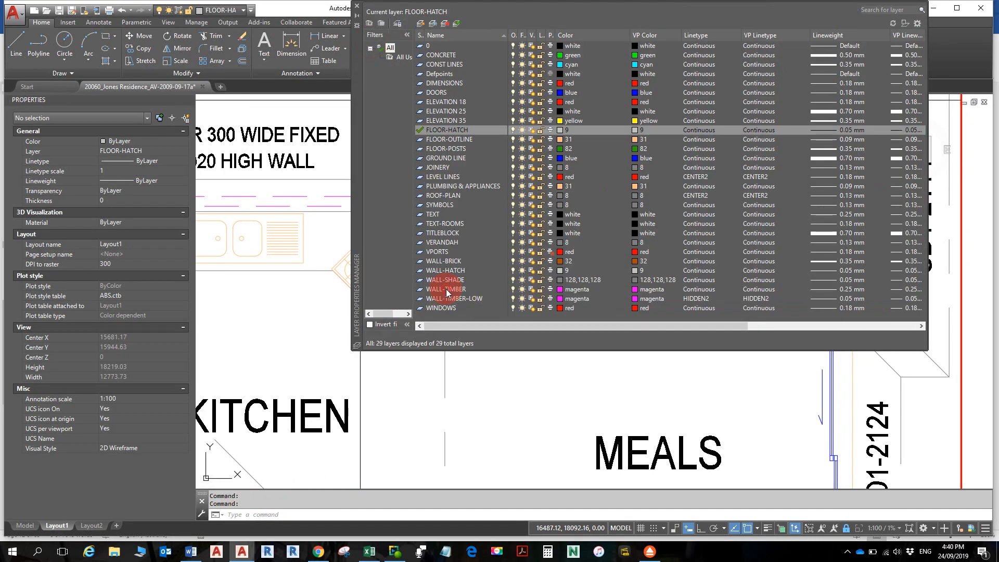
click(445, 290)
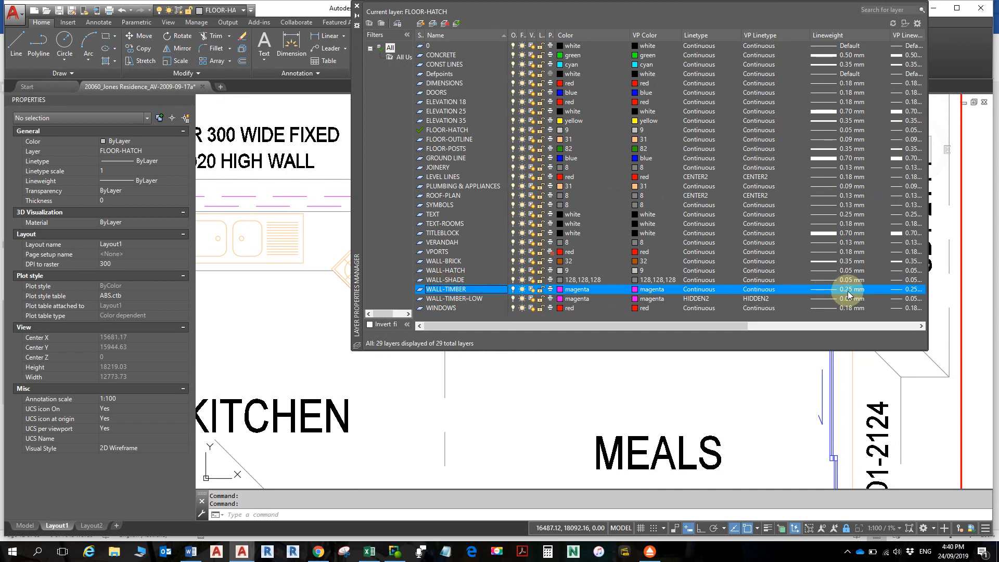
- Set the lineweight of the WALL-TIMBER-LOW layer to 0.25 mm and close the layer manager
click(486, 300)
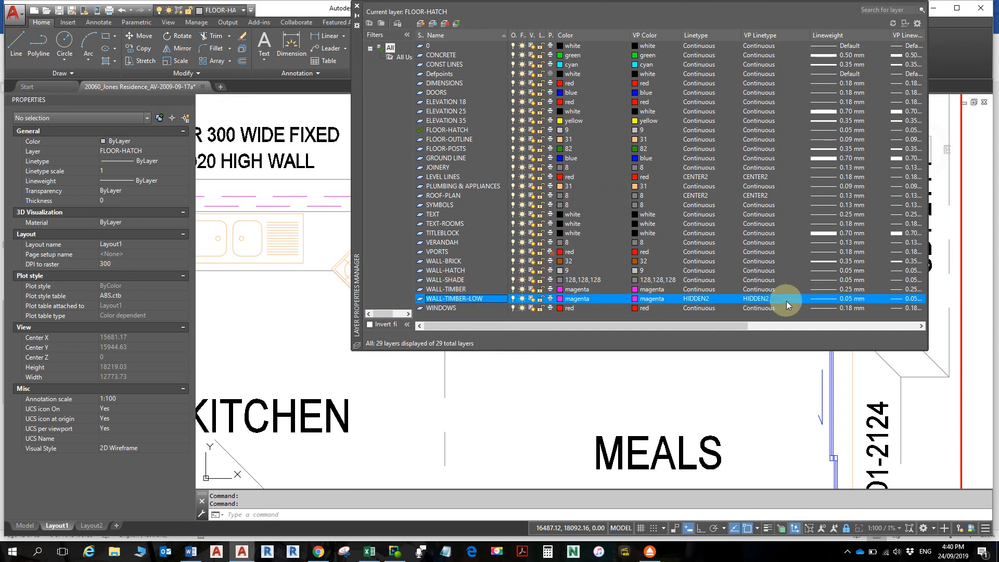
click(851, 299)
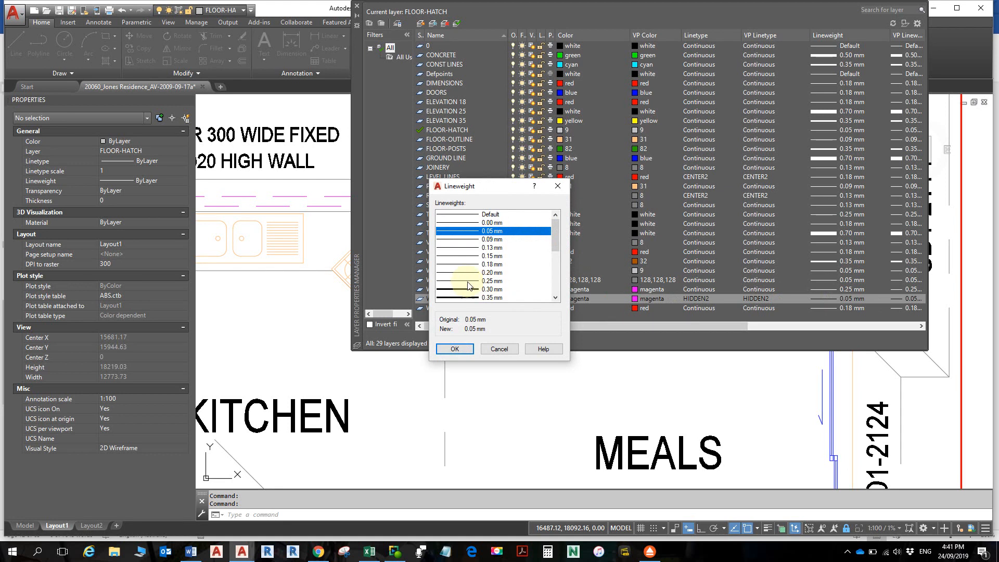
click(469, 282)
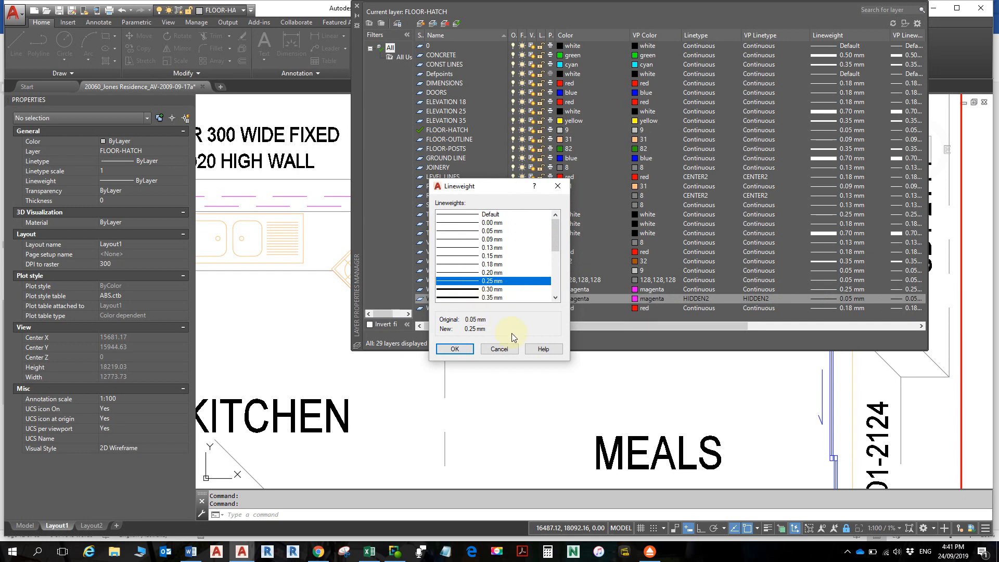
click(455, 349)
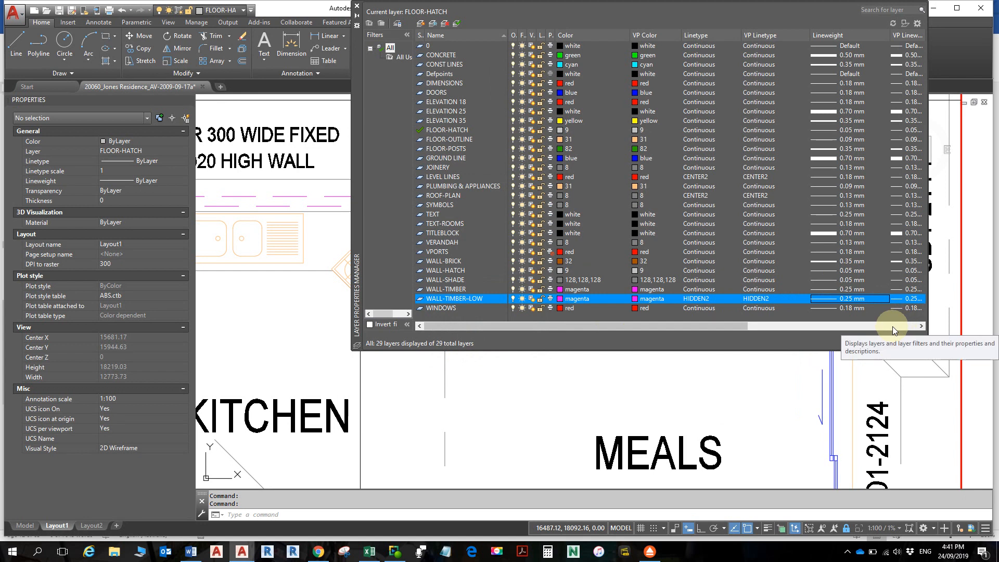
click(357, 6)
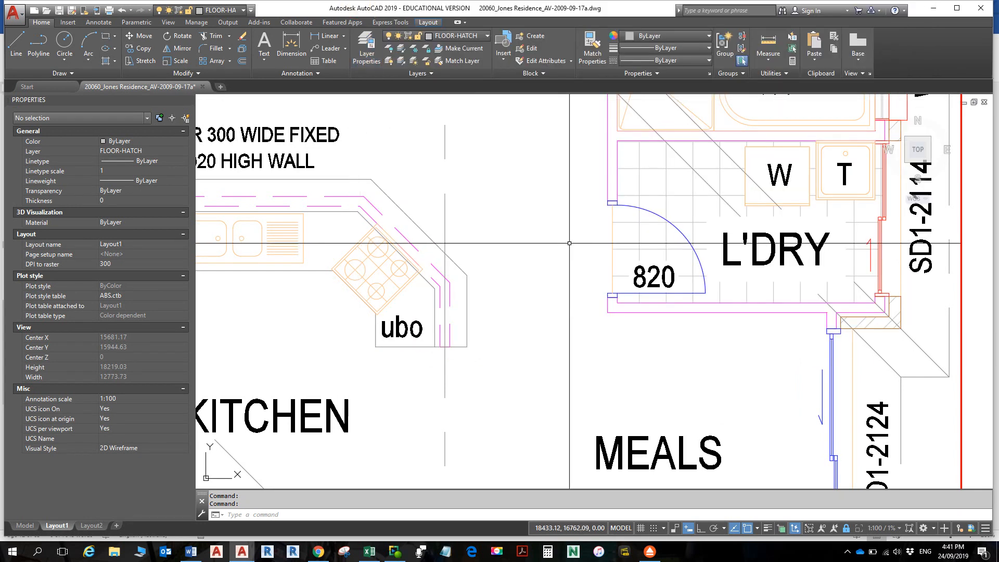
- Switch to the Word assessment document and review instruction 4 on the low kitchen wall layer
key(alt)
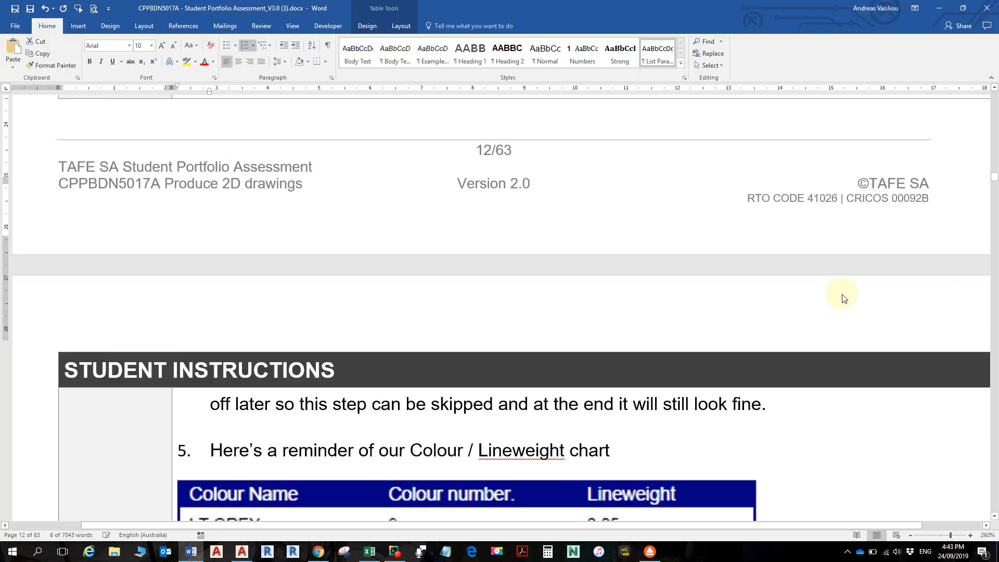
scroll(843, 296, up, 8)
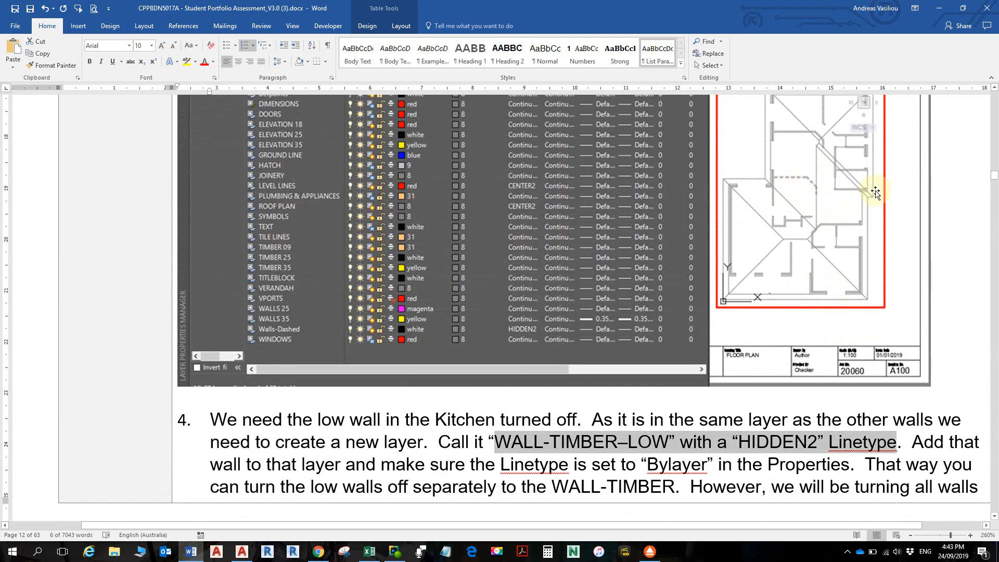
scroll(806, 346, down, 4)
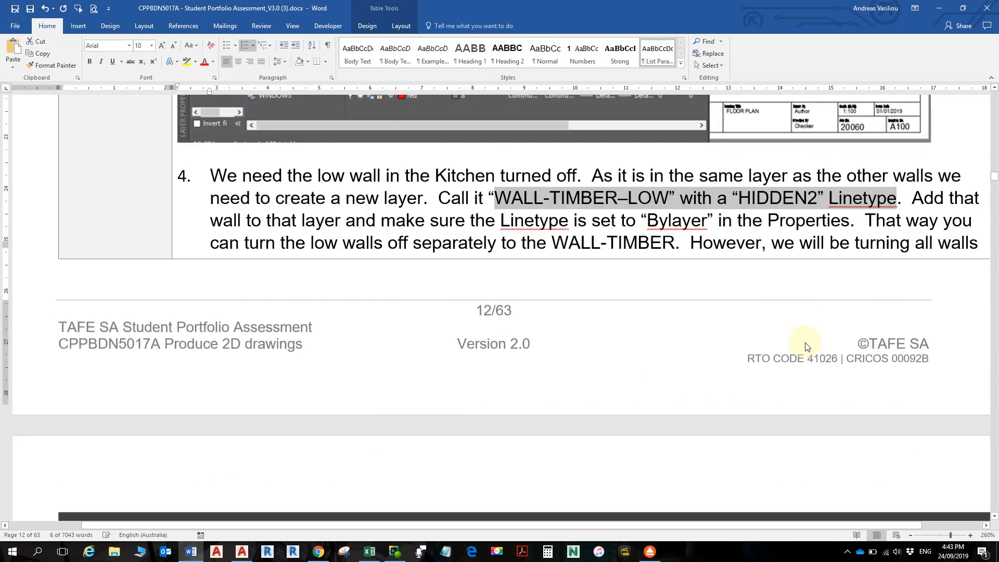
drag(694, 231, 960, 232)
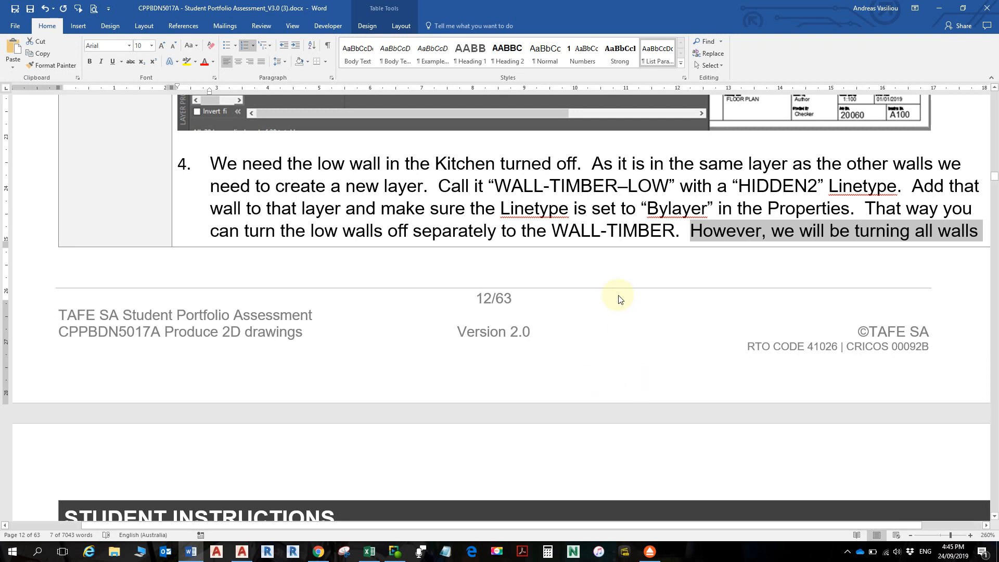
scroll(619, 299, down, 2)
ctrl+scroll(608, 315, down, 1)
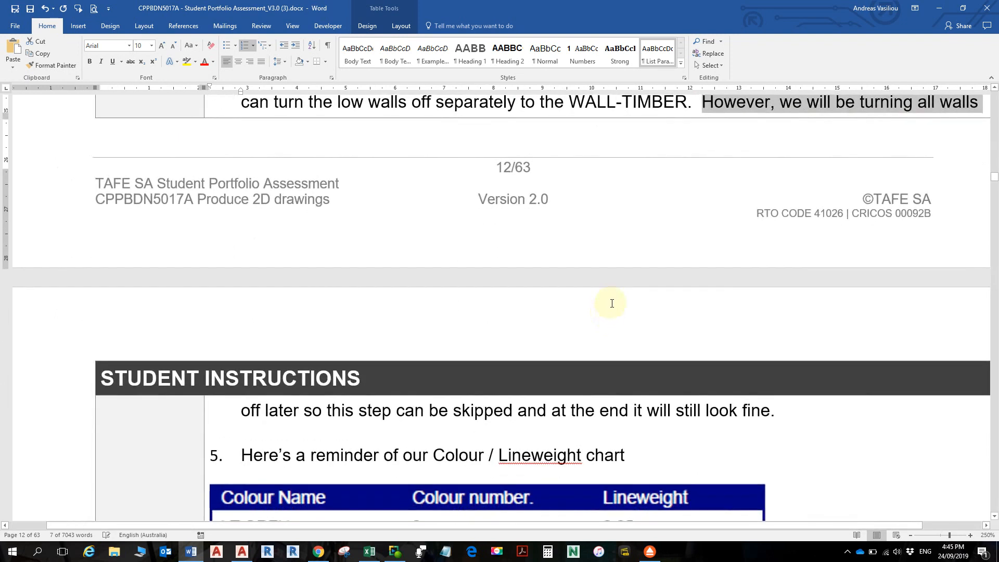
- Read the Colour / Lineweight chart and instructions 6 to 8 on the roof and wall-opening layers
scroll(620, 299, down, 3)
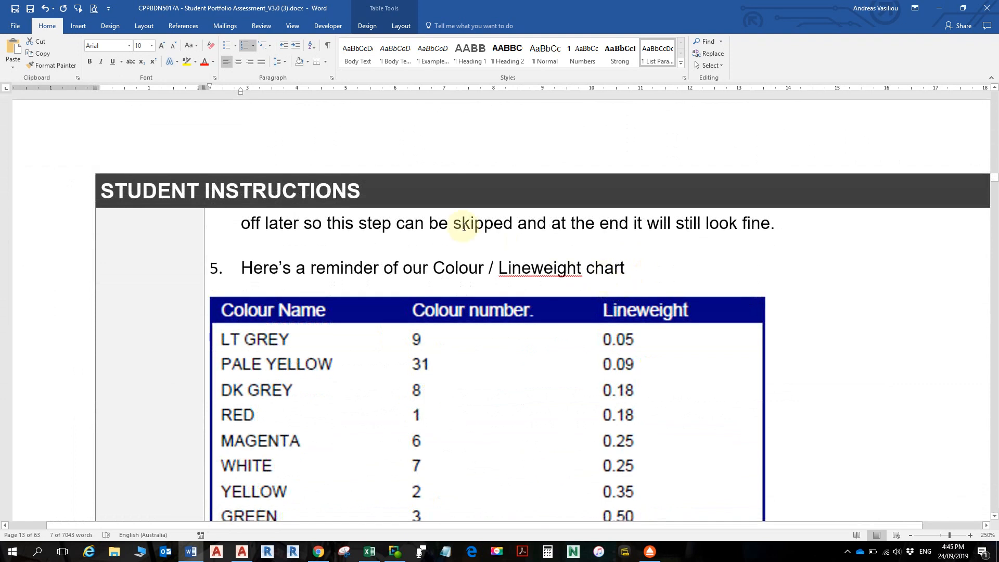
scroll(460, 224, down, 1)
scroll(464, 227, down, 1)
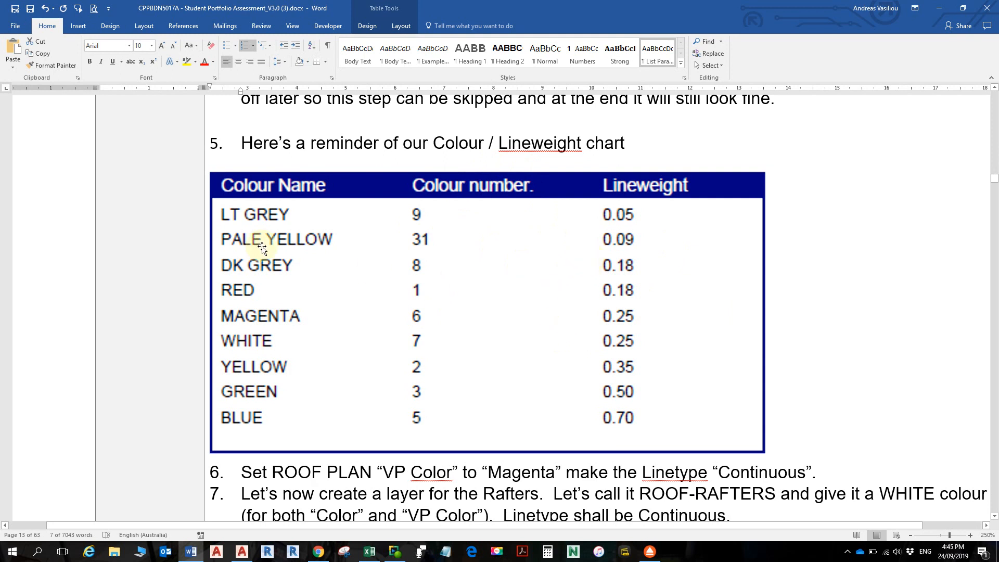
scroll(312, 278, down, 1)
scroll(357, 264, up, 3)
scroll(364, 336, down, 3)
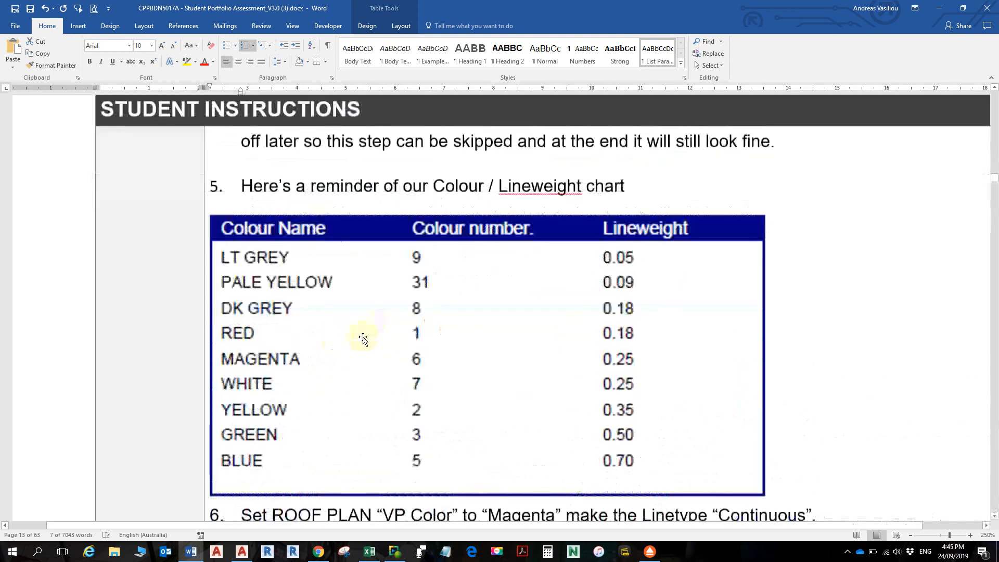
scroll(366, 337, down, 3)
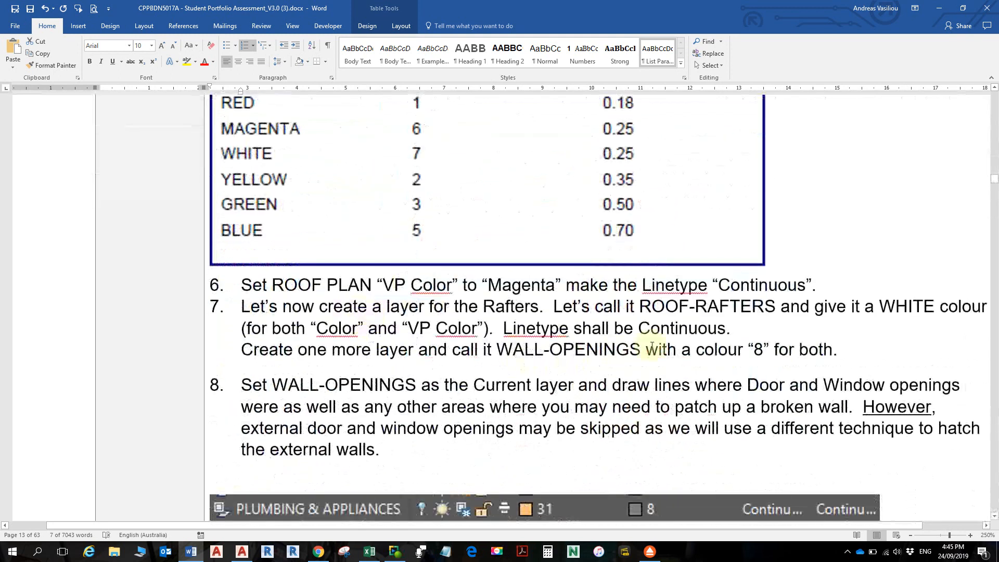
ctrl+scroll(657, 349, down, 1)
ctrl+scroll(660, 350, down, 1)
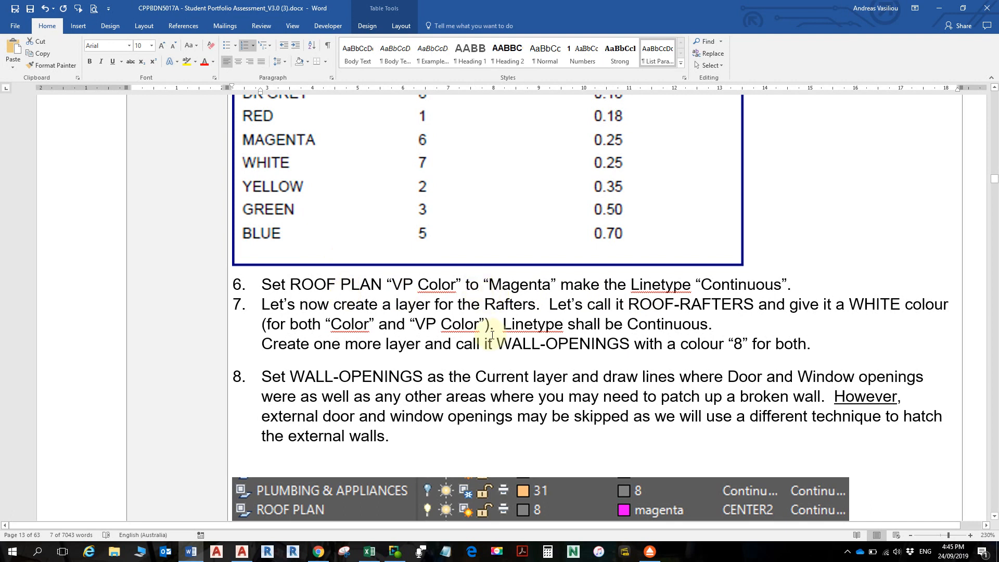
- Switch to AutoCAD, activate the roof plan viewport on Layout1 and select the roof outline polyline to check its layer
key(alt+Tab)
scroll(561, 308, down, 6)
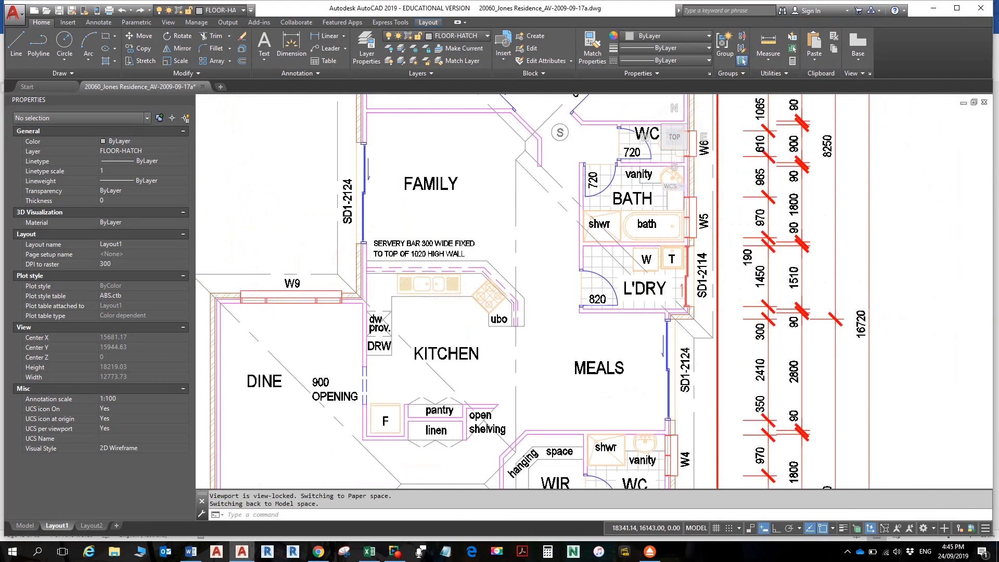
mouse_move(651, 319)
middle_down()
mouse_move(636, 328)
mouse_move(332, 301)
middle_up()
click(669, 221)
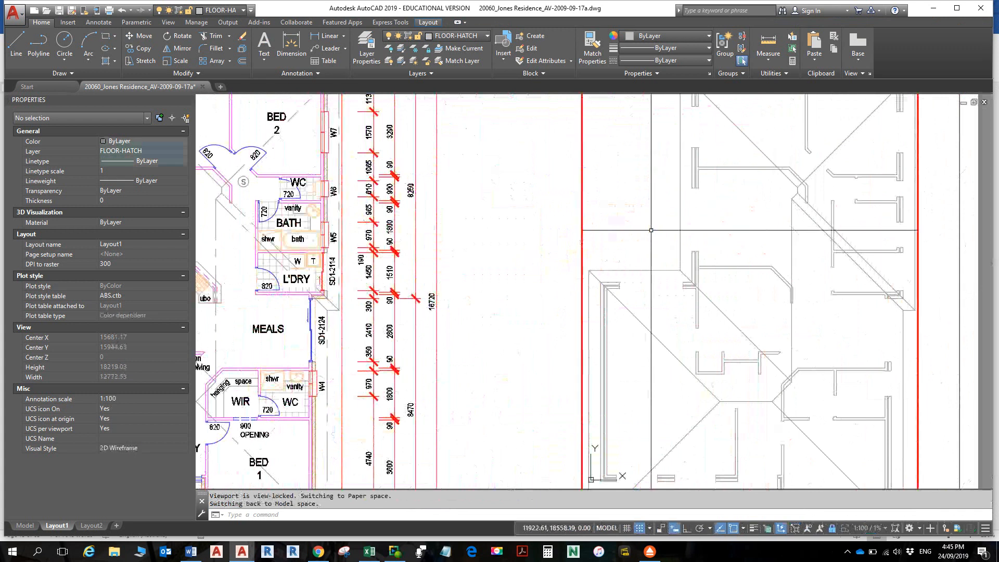
click(680, 216)
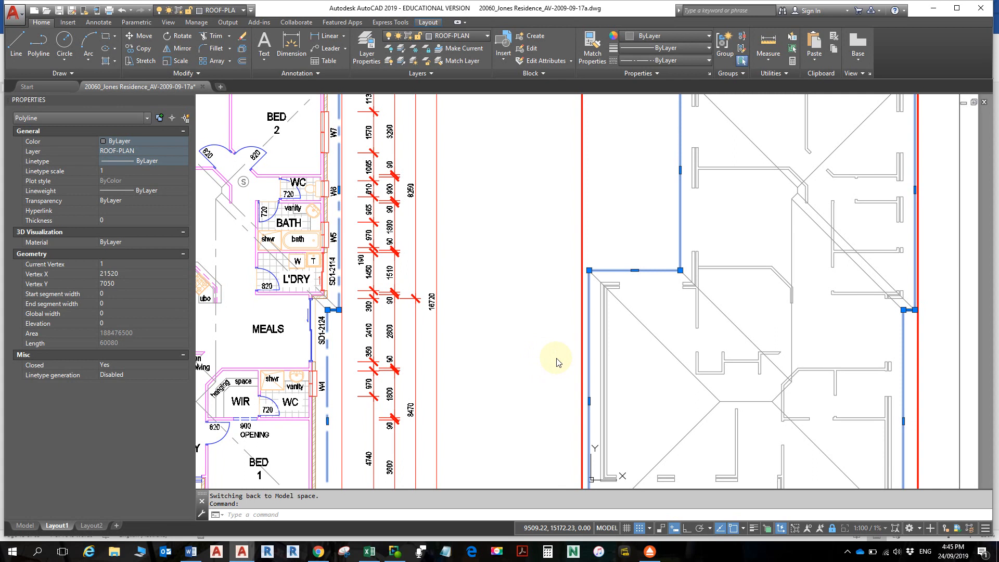
scroll(497, 371, down, 5)
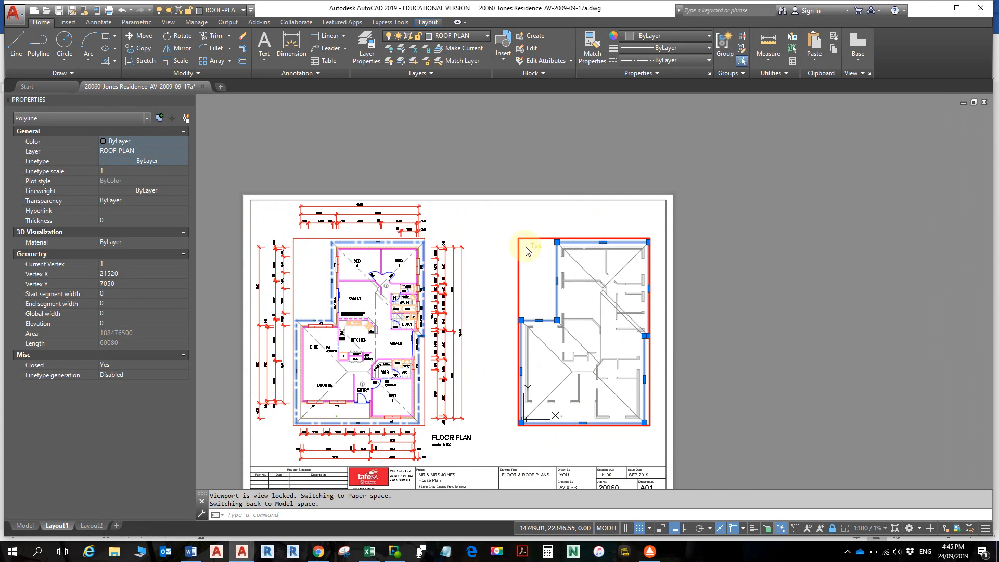
scroll(562, 301, up, 6)
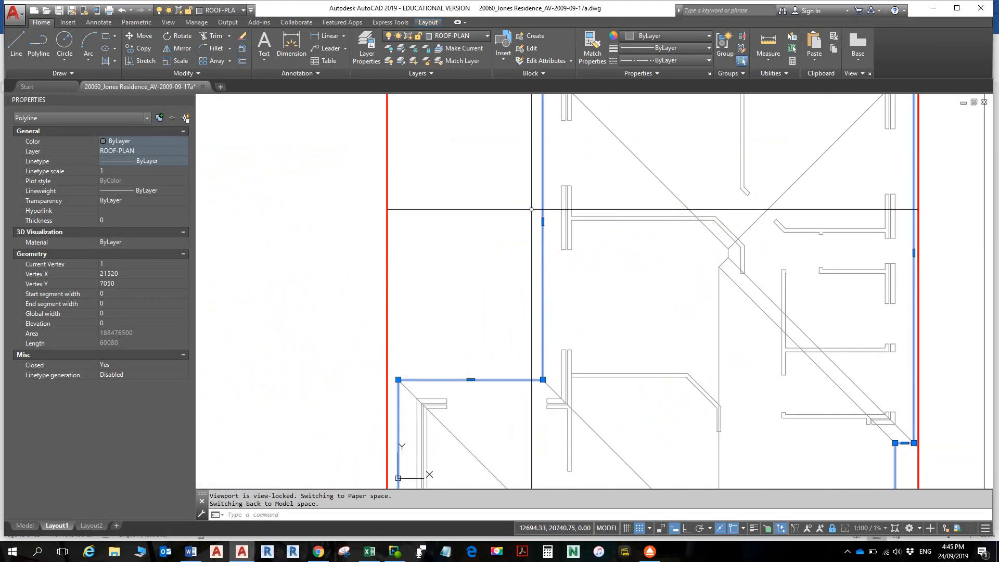
scroll(562, 213, down, 2)
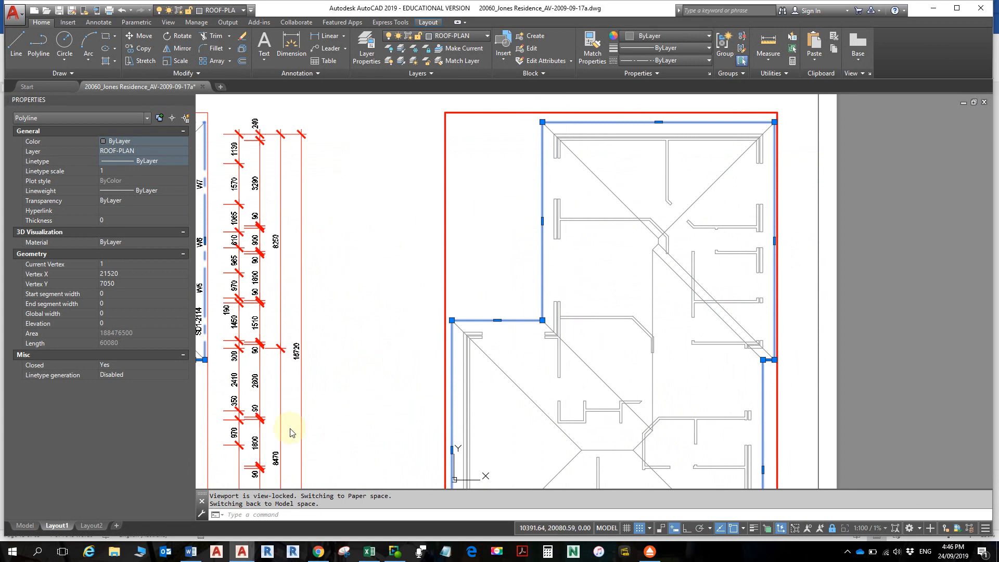
- Return to the Word document and compare the Colour / Lineweight chart with instructions 6 to 8
click(194, 553)
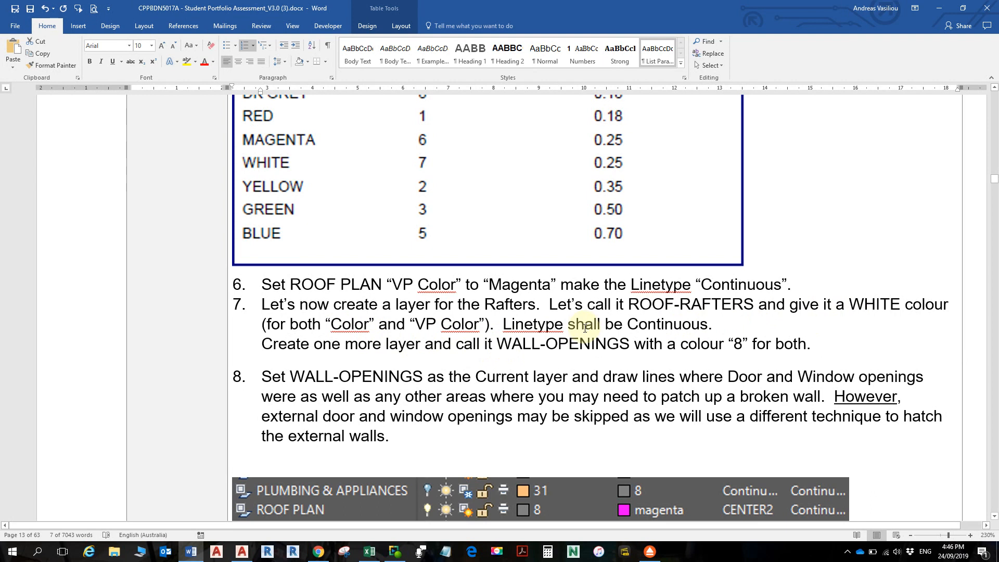
scroll(632, 300, up, 2)
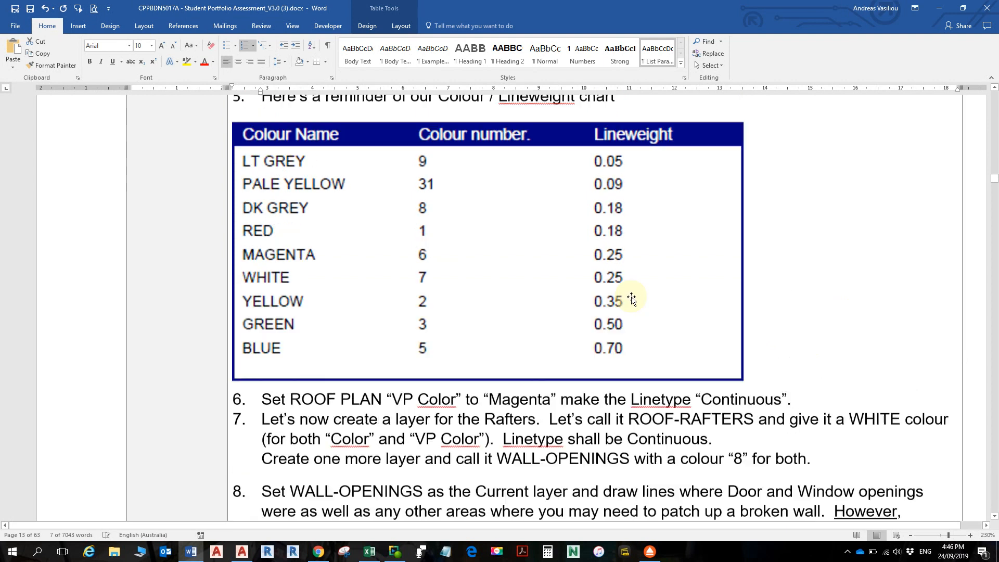
scroll(631, 300, up, 1)
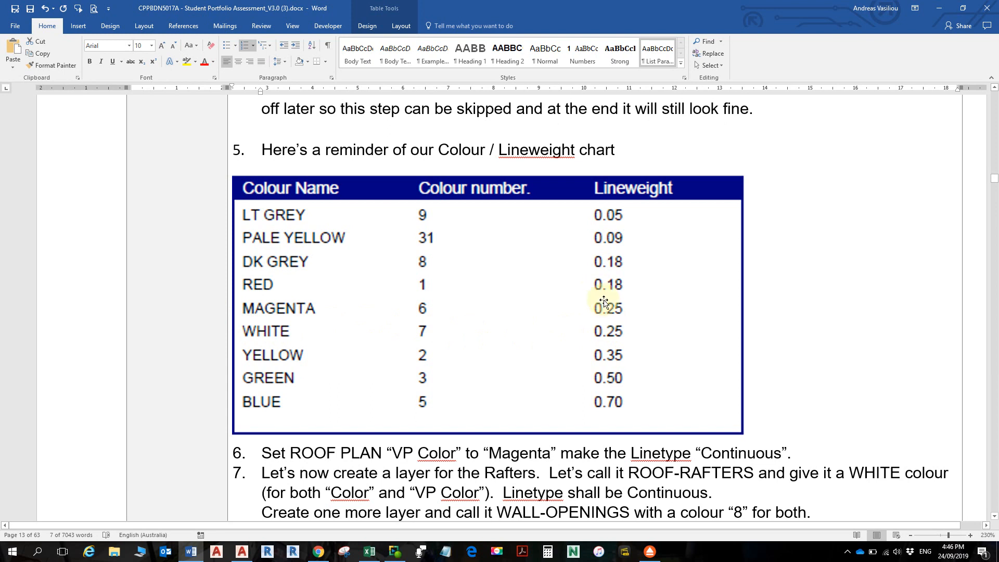
scroll(604, 296, down, 3)
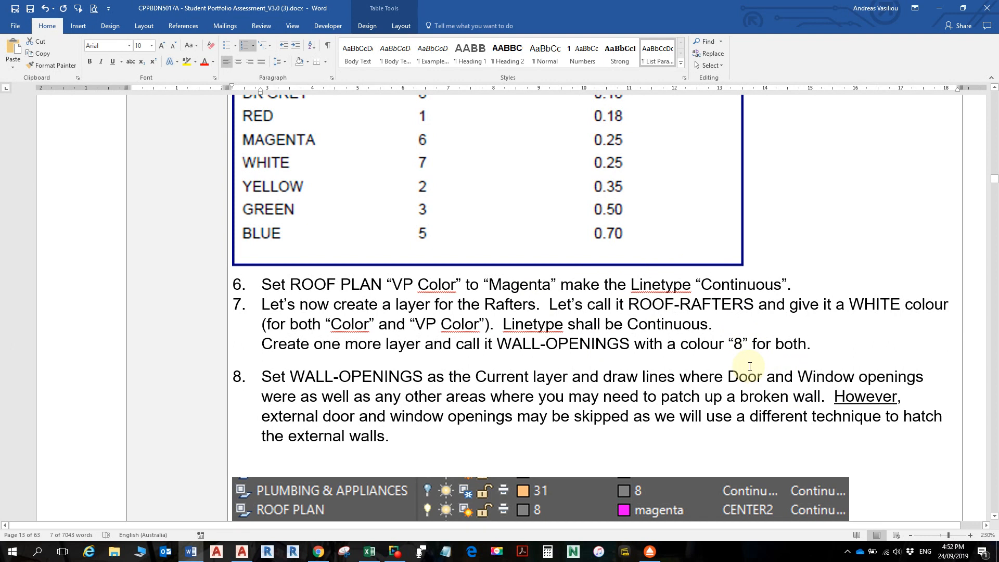
scroll(749, 360, down, 1)
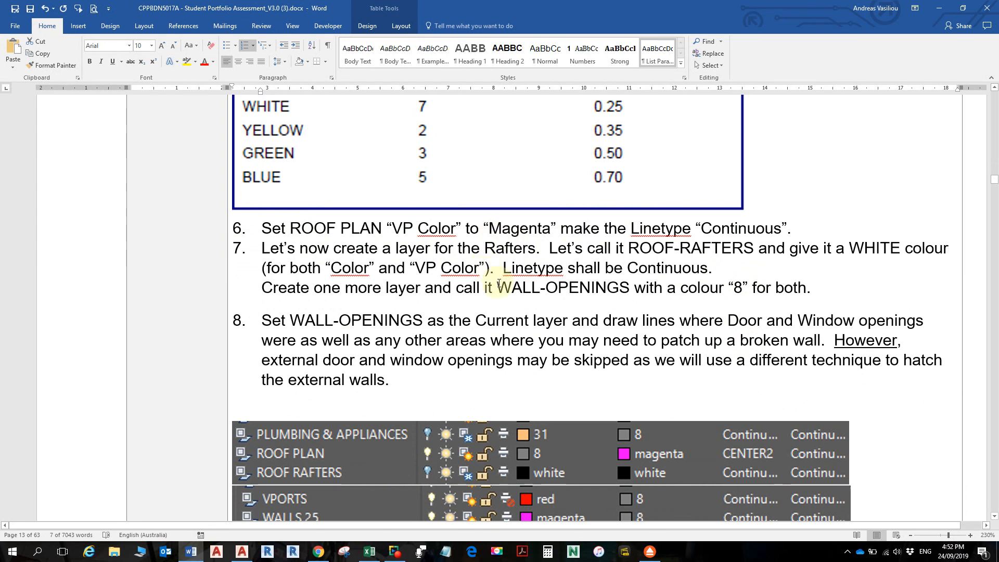
scroll(546, 231, up, 5)
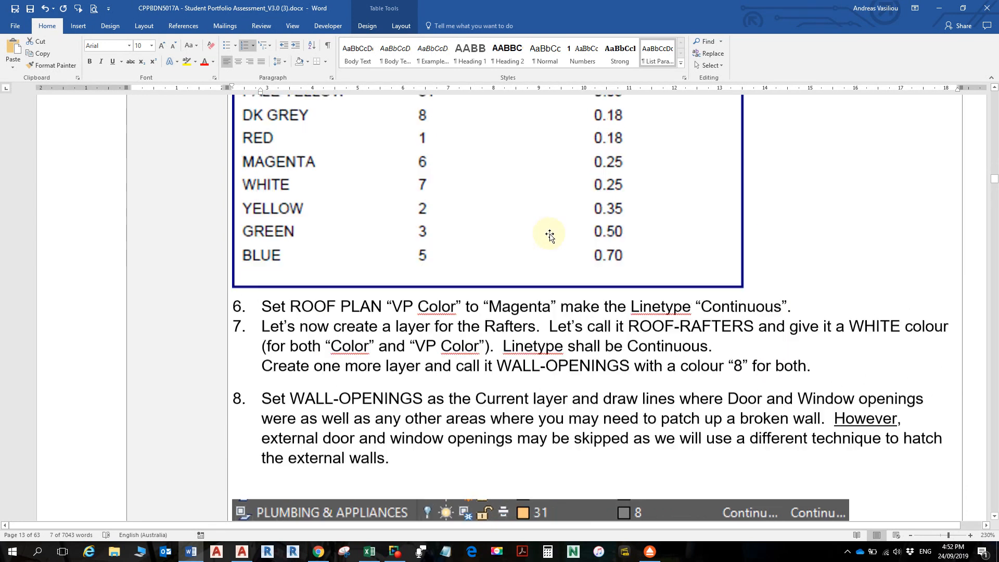
scroll(549, 256, down, 3)
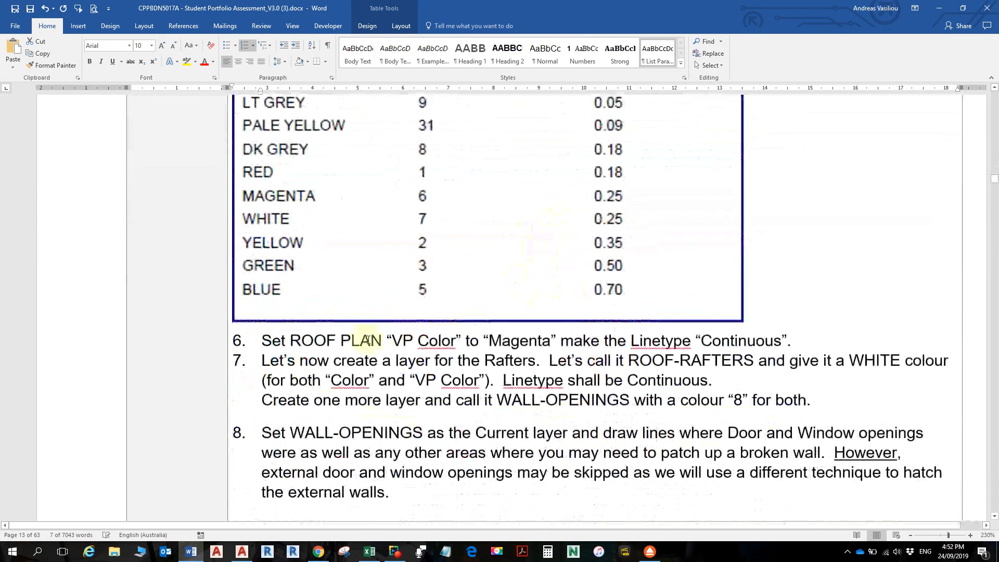
- Switch back to AutoCAD, clear the selection and set the ROOF-PLAN layer's viewport colour to magenta in the roof plan viewport
key(alt+Tab)
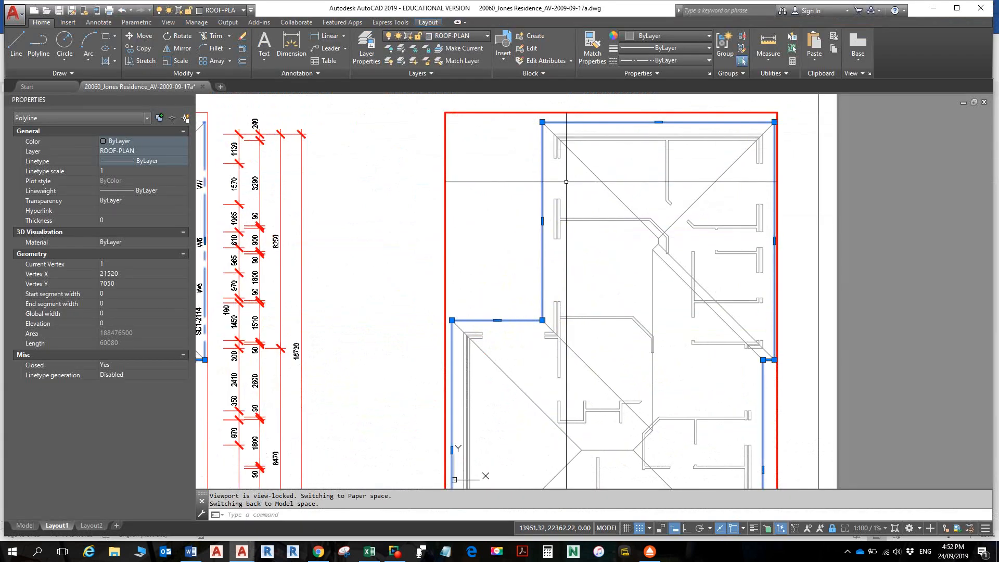
key(Escape)
key(Escape)
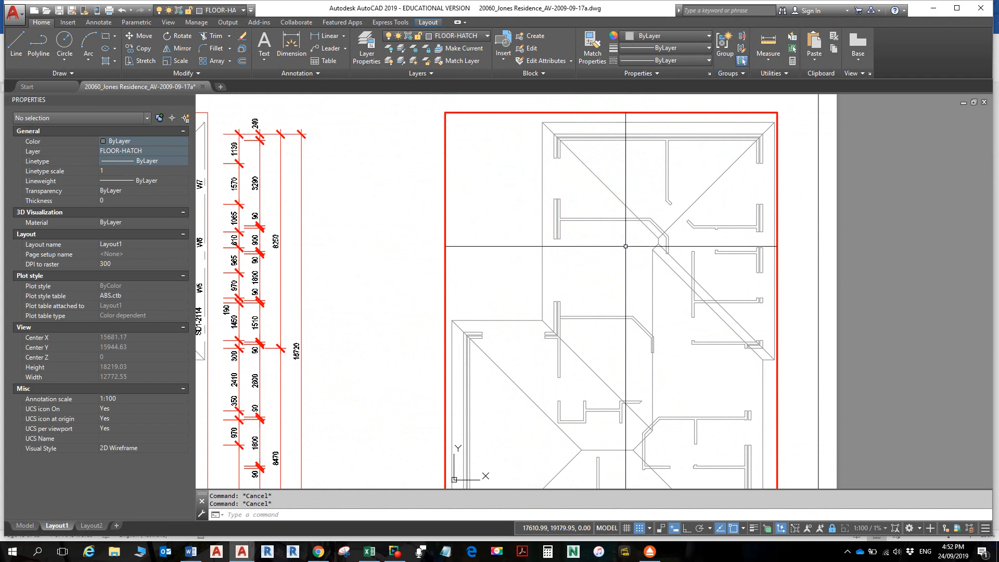
click(450, 37)
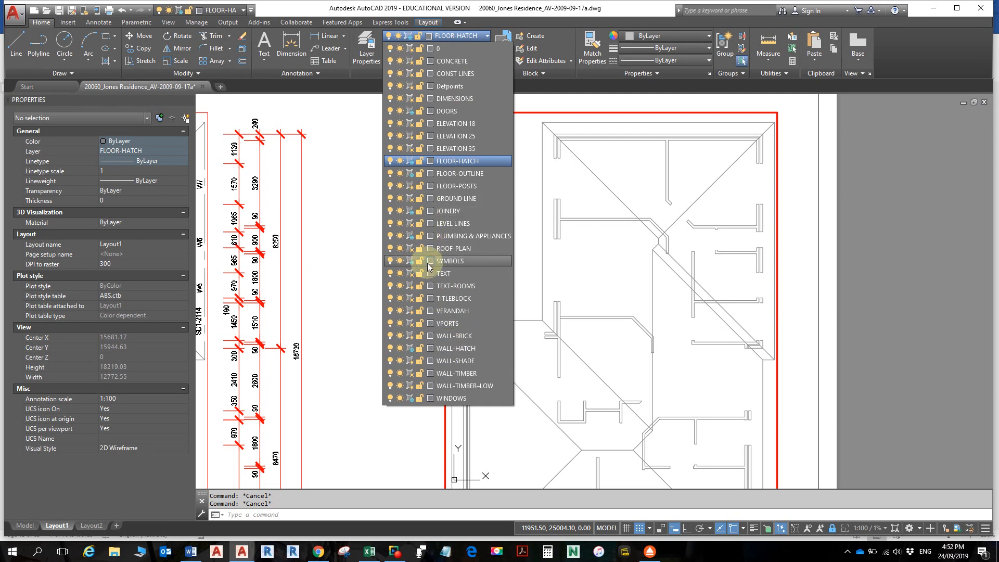
click(432, 247)
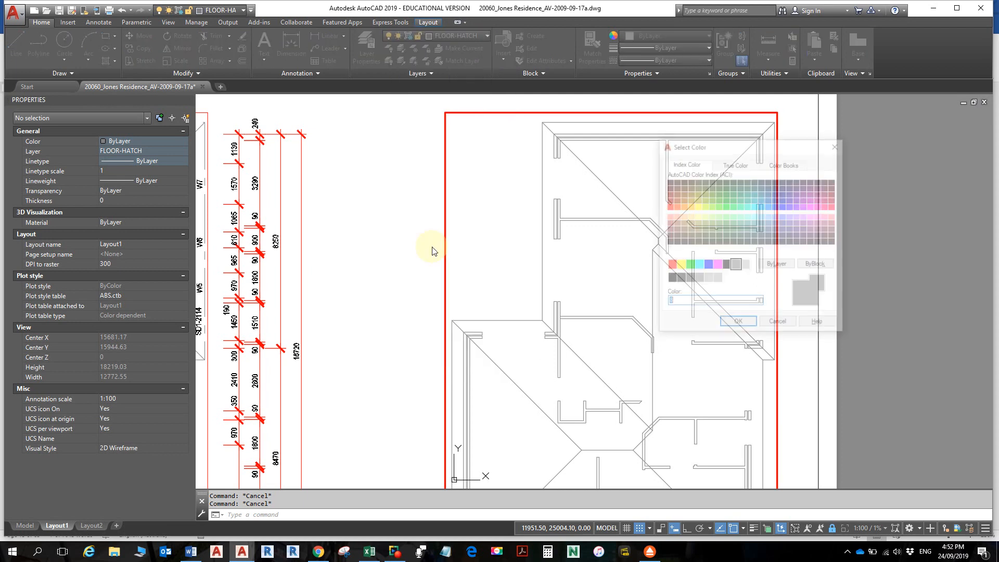
click(717, 266)
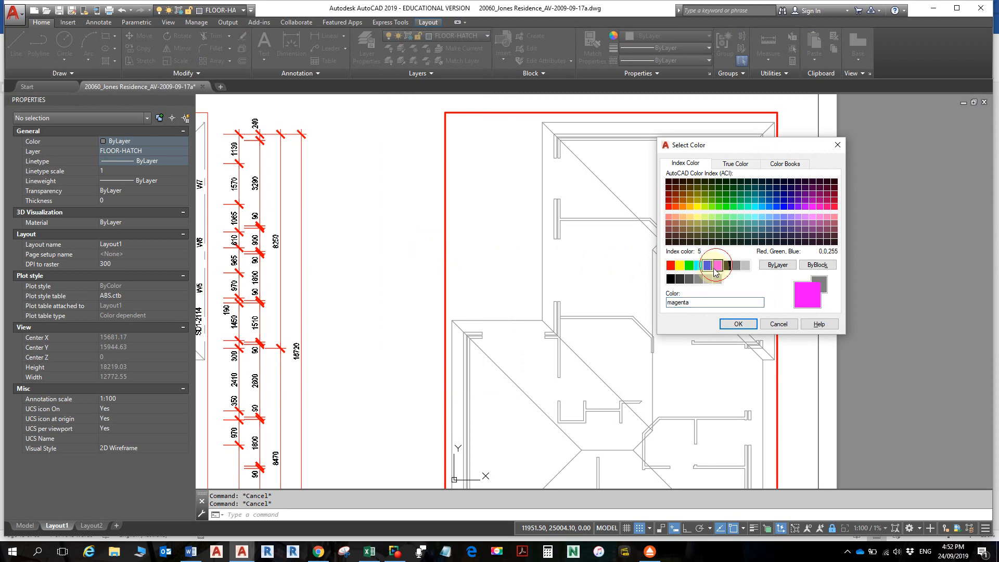
click(738, 323)
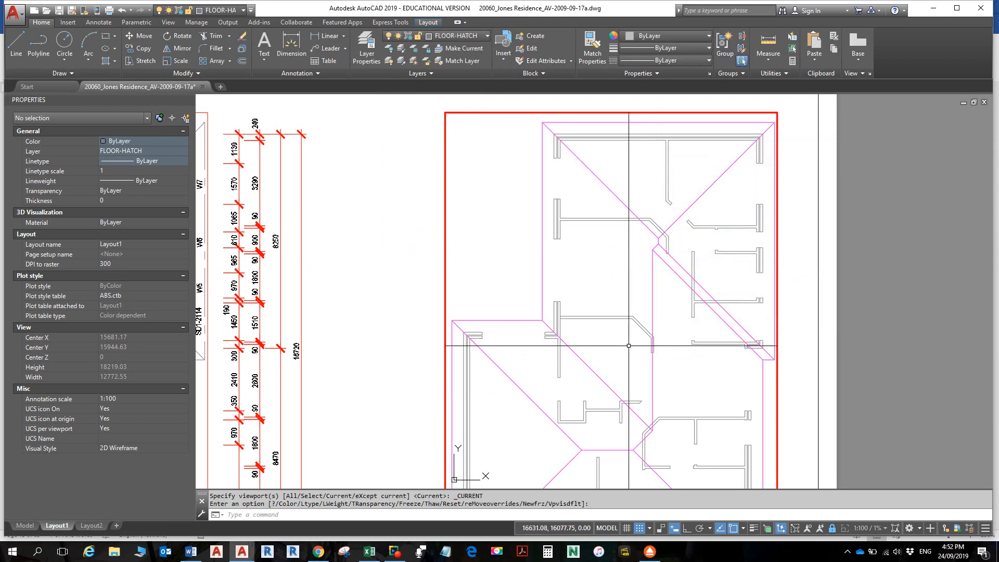
scroll(550, 321, down, 4)
middle_drag(549, 321, 570, 314)
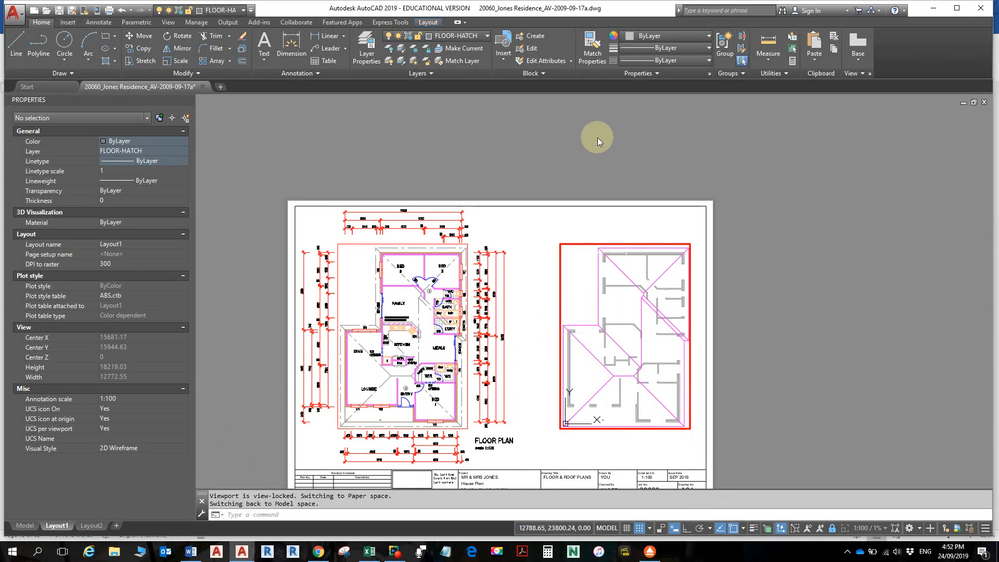
- Check the ROOF-PLAN layer's viewport colour in the layer list and in the Layer Properties Manager
click(470, 36)
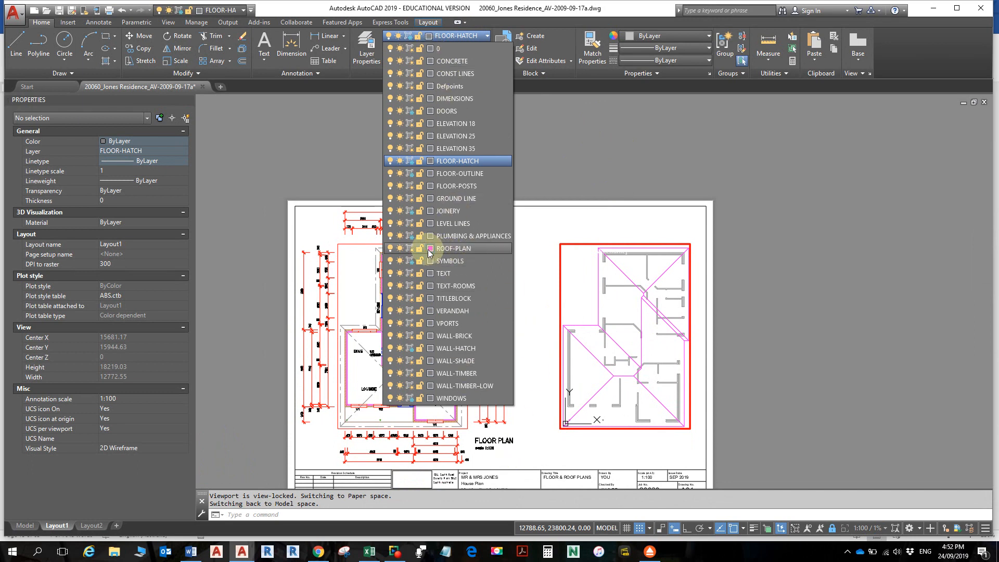
key(Escape)
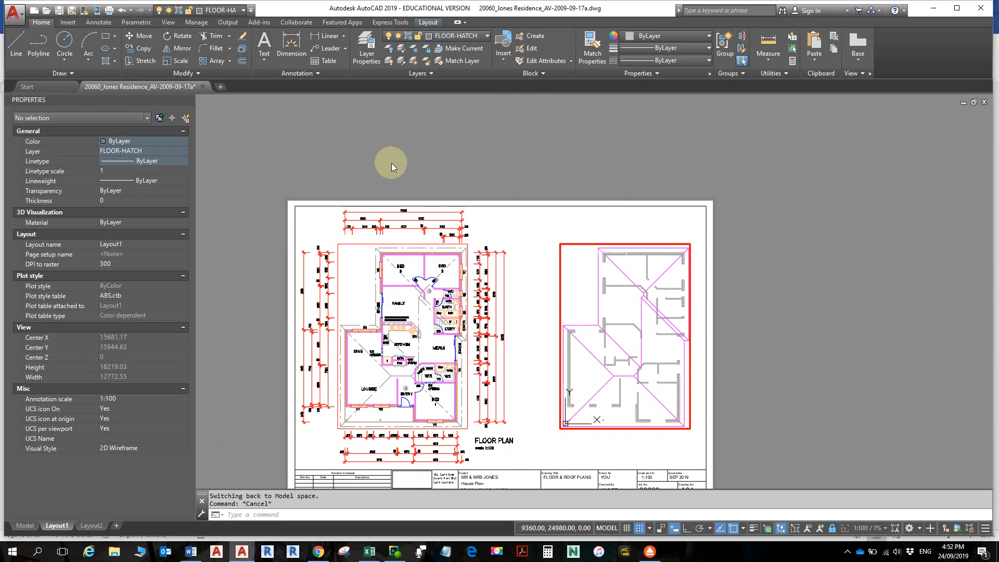
click(367, 48)
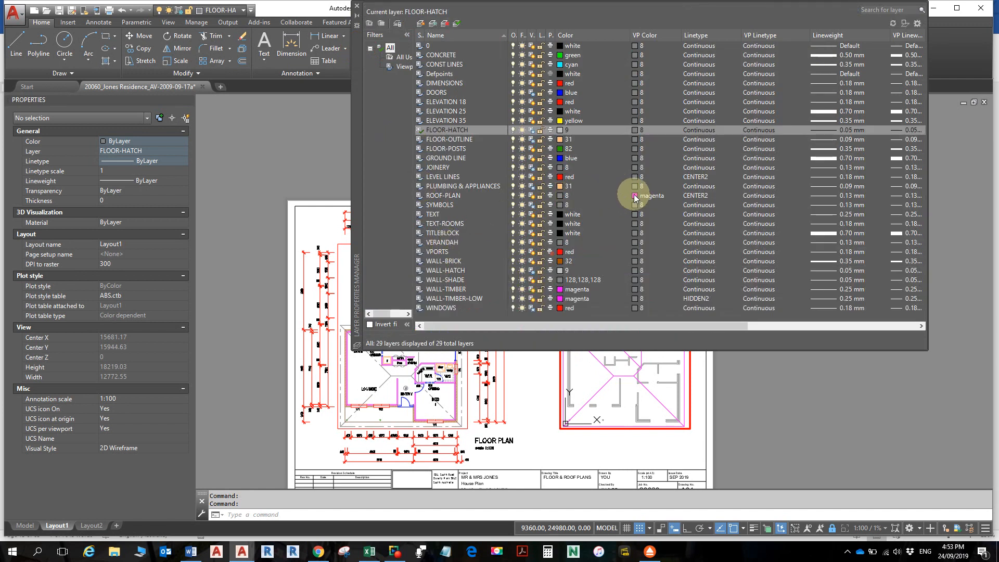
key(Escape)
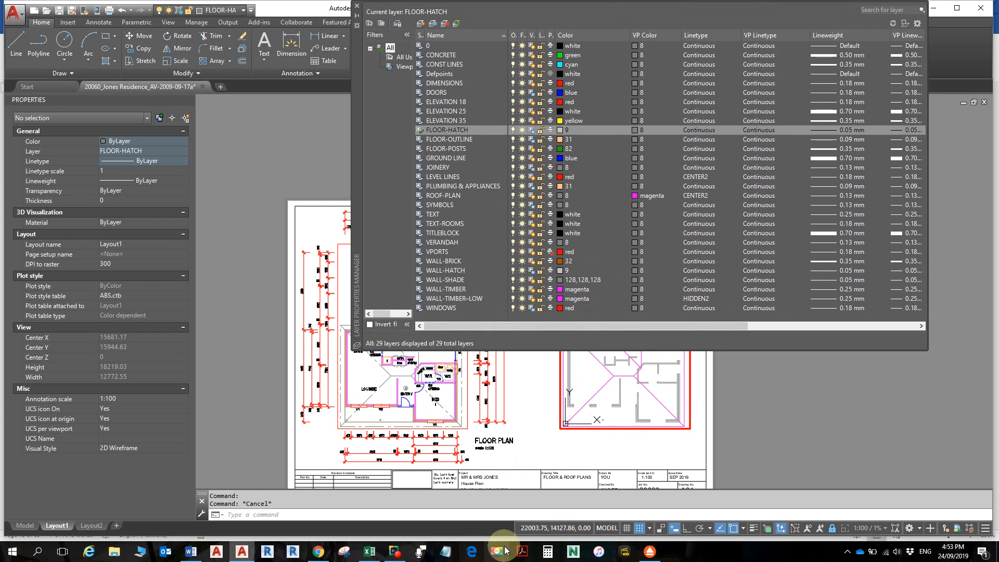
- Switch to the Word document, copy the layer name ROOF-RAFTERS from instruction 7 and return to AutoCAD
click(190, 552)
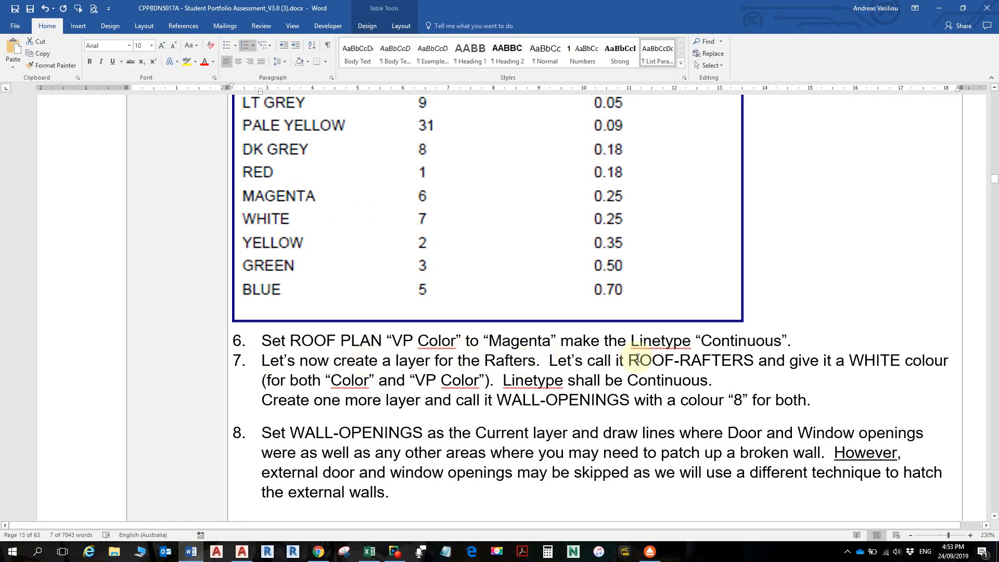
drag(629, 360, 731, 361)
key(ctrl+c)
click(735, 359)
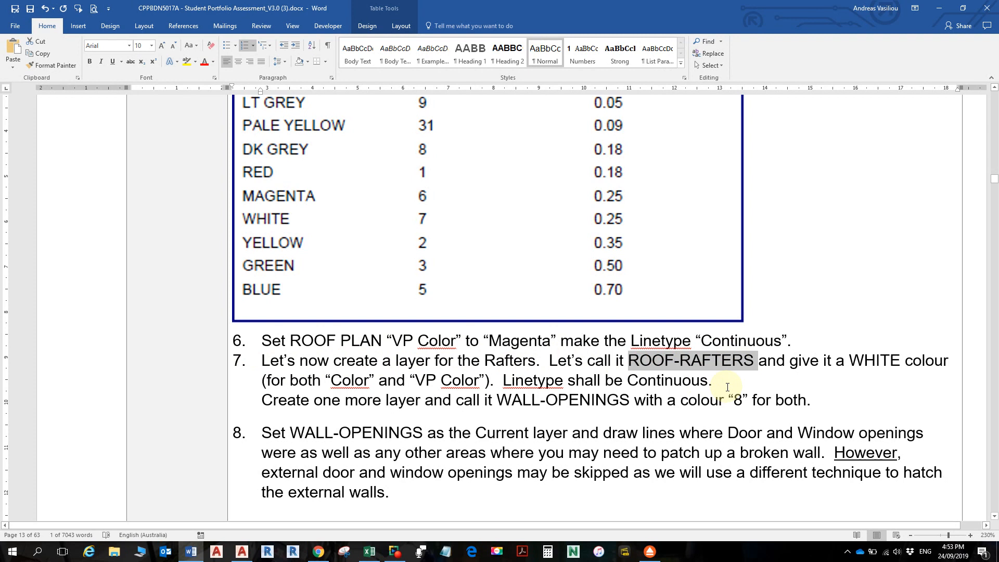
key(alt+Tab)
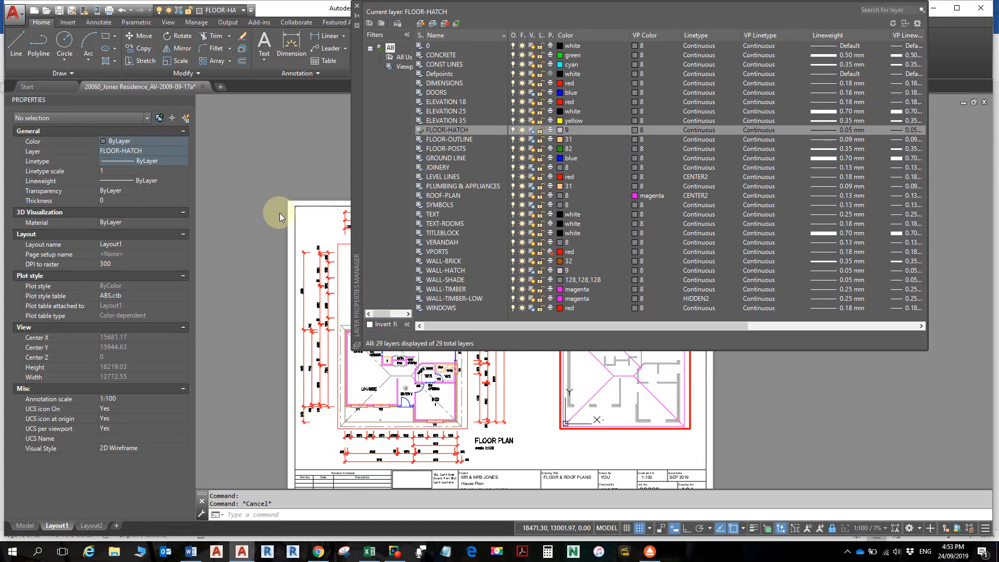
- Create a new layer named ROOF-RAFTERS with the copied name and select it in the layer list
click(422, 23)
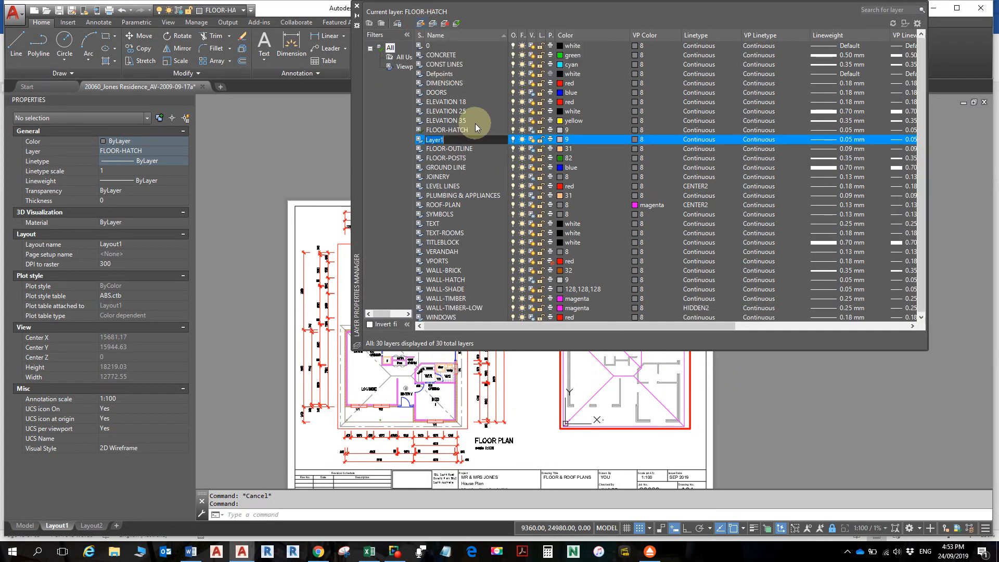
key(ctrl+v)
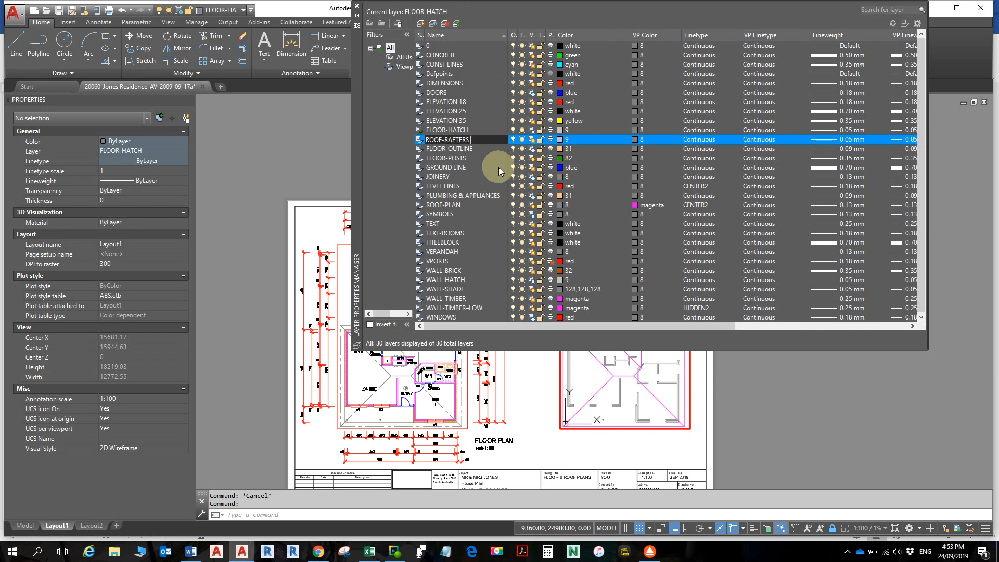
click(462, 158)
click(457, 130)
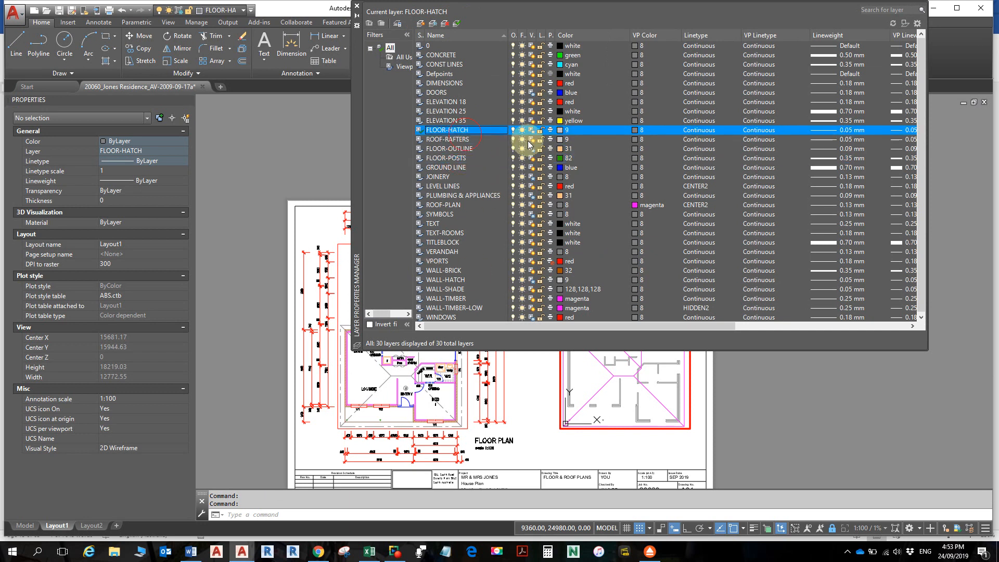
click(482, 140)
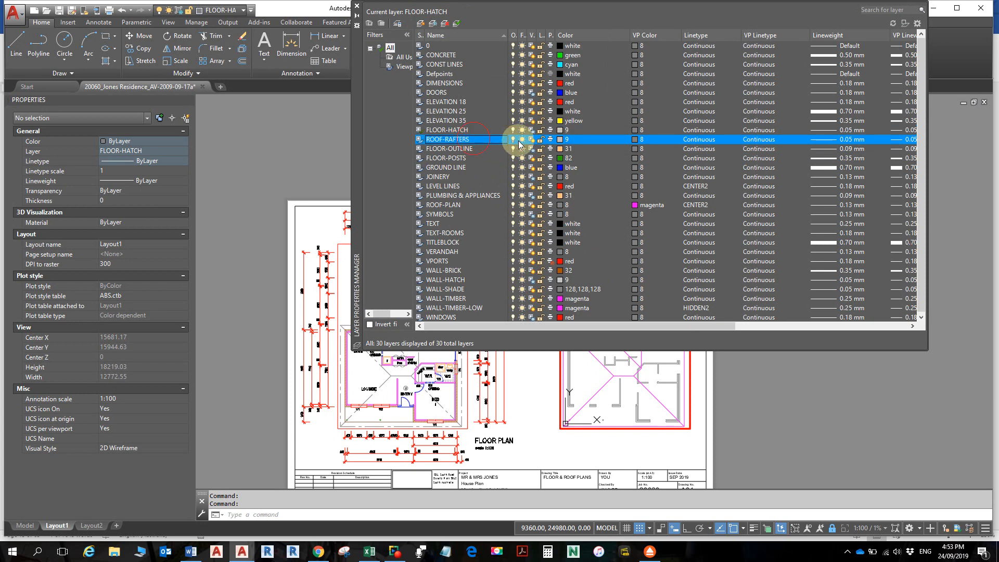
- Set both the colour and the viewport colour of the ROOF-RAFTERS layer to white
click(560, 140)
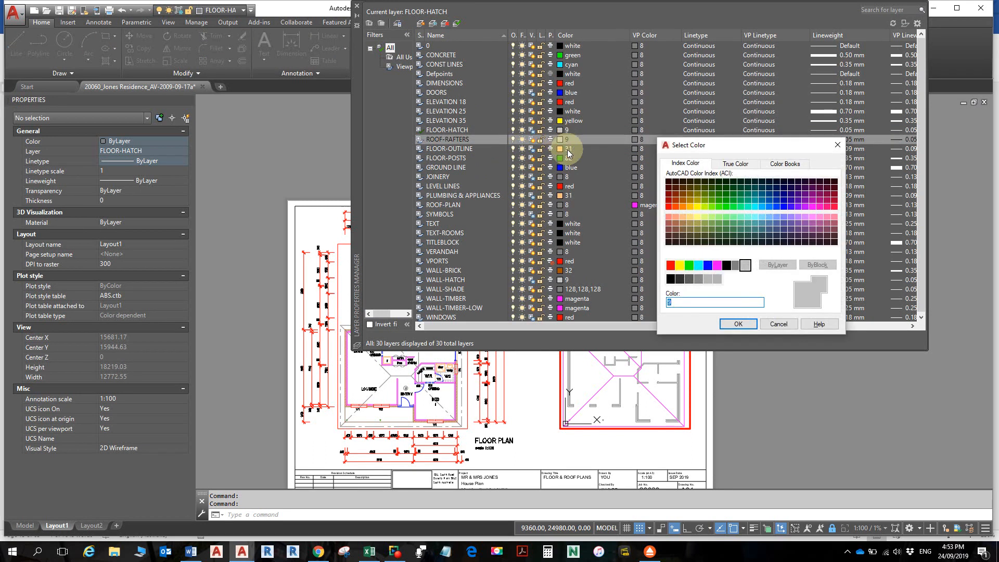
click(727, 267)
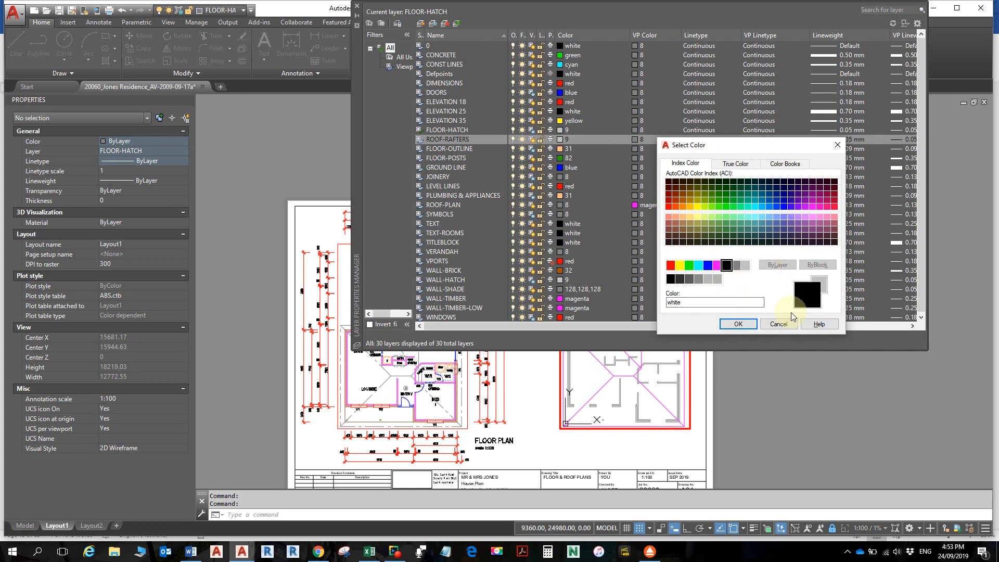
click(750, 324)
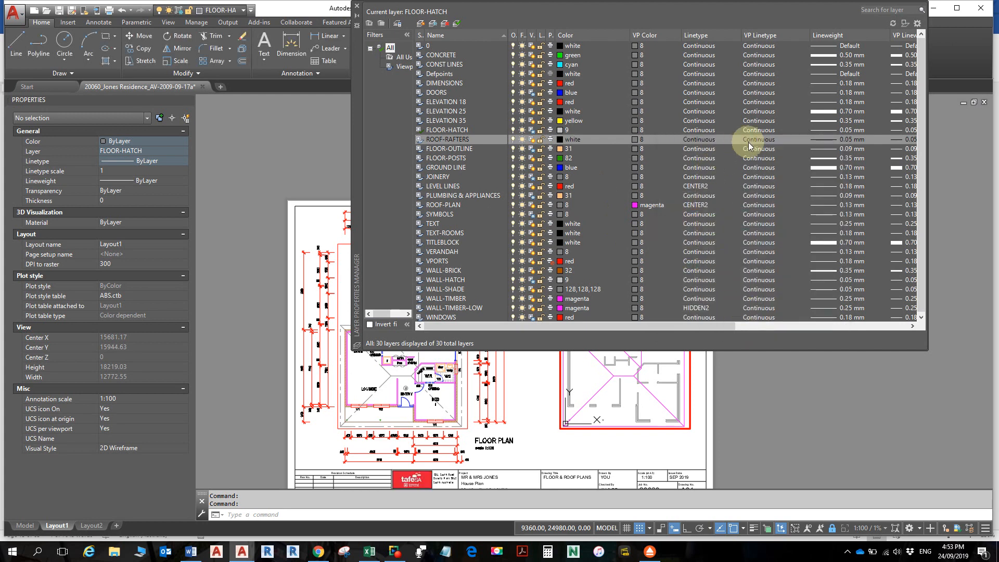
click(635, 139)
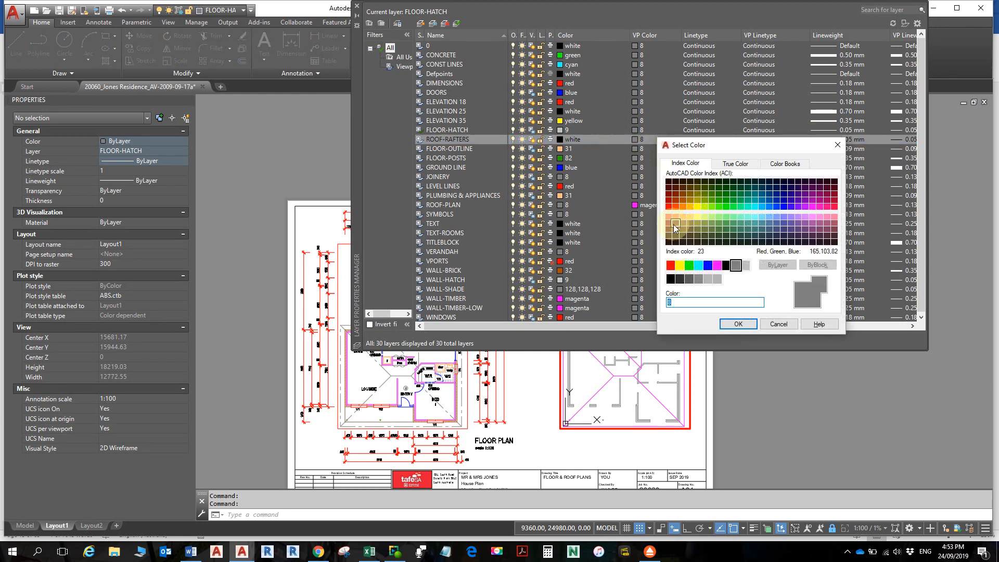
click(726, 266)
click(738, 324)
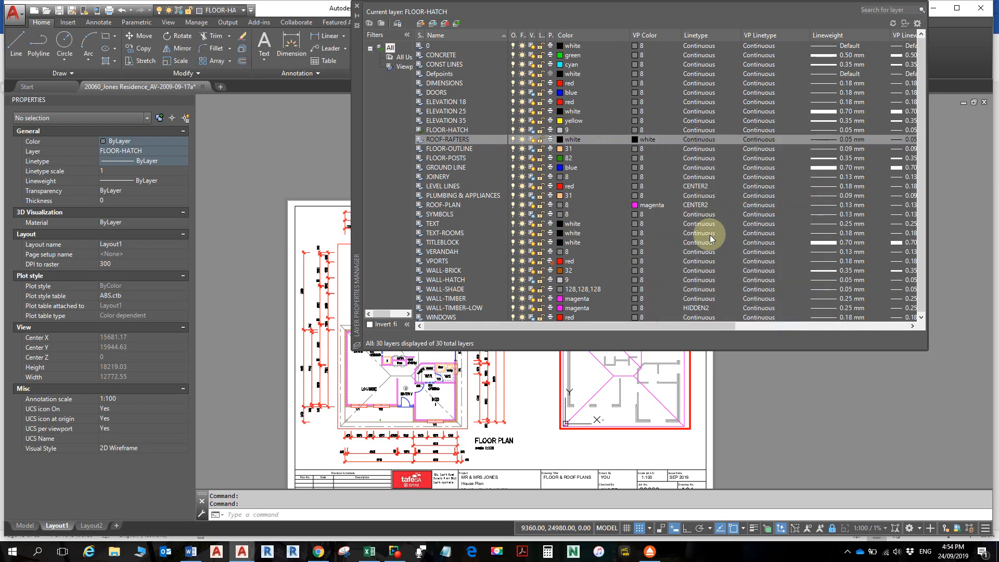
- Set the ROOF-RAFTERS layer's lineweight to 0.70 mm and close the Layer Properties Manager
click(830, 139)
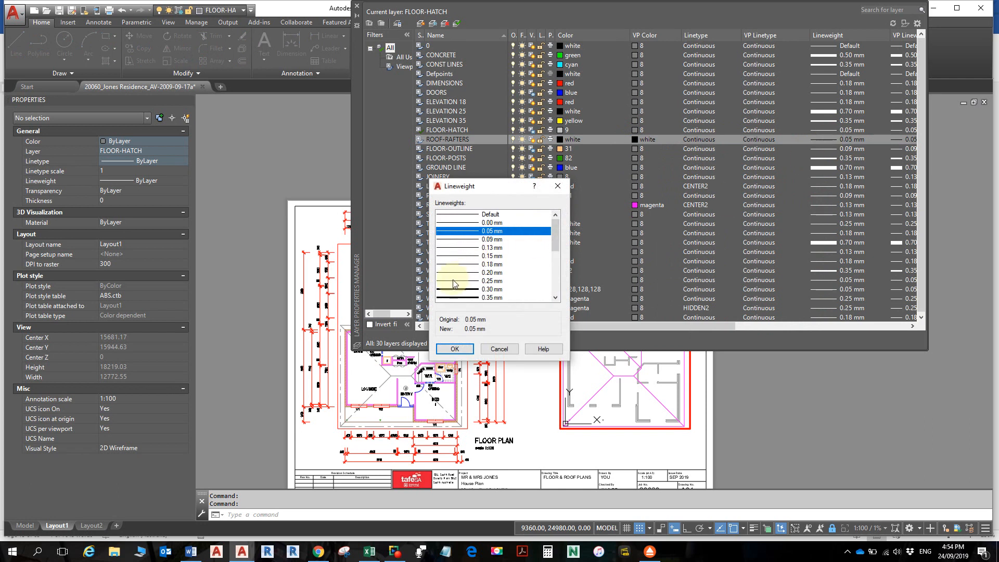
scroll(466, 297, down, 3)
click(458, 289)
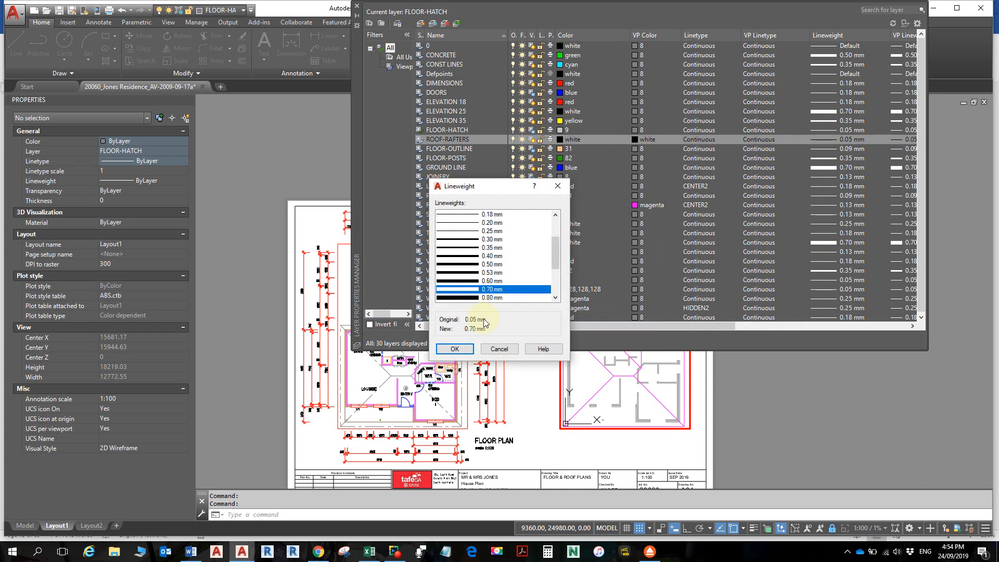
click(452, 349)
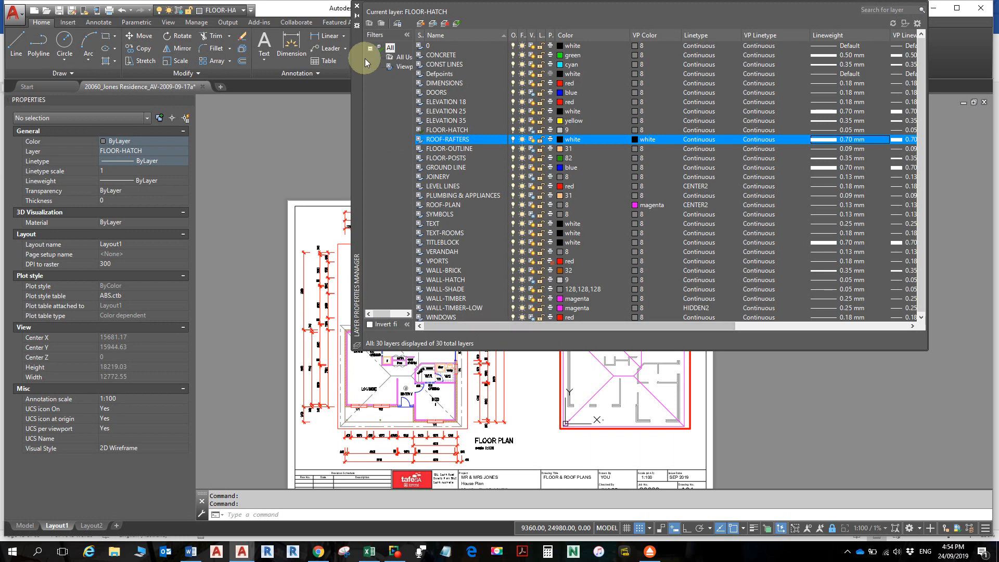
click(356, 8)
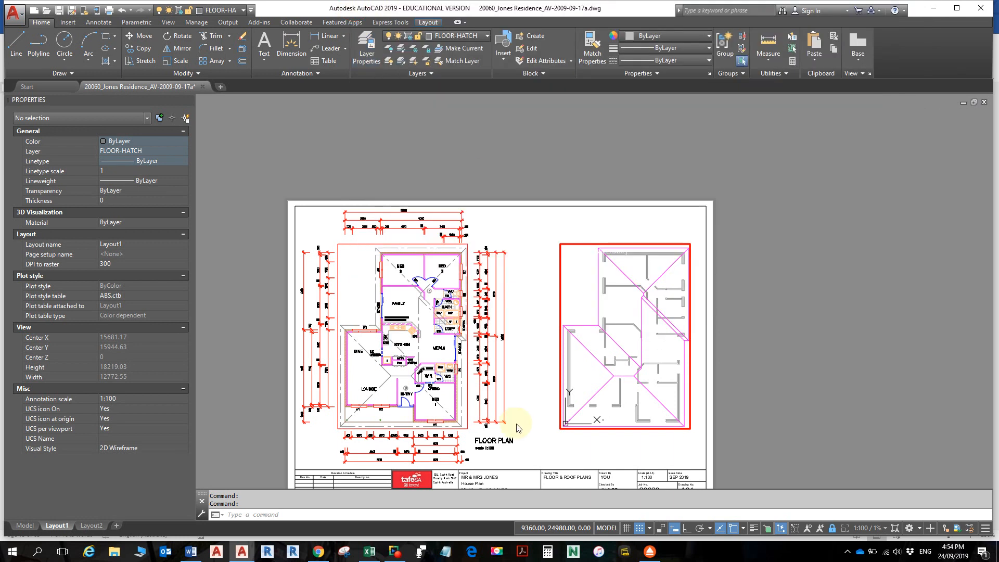
- Switch to the Word document, select the layer name WALL-OPENINGS in instruction 7 and read instruction 8
key(alt+Tab)
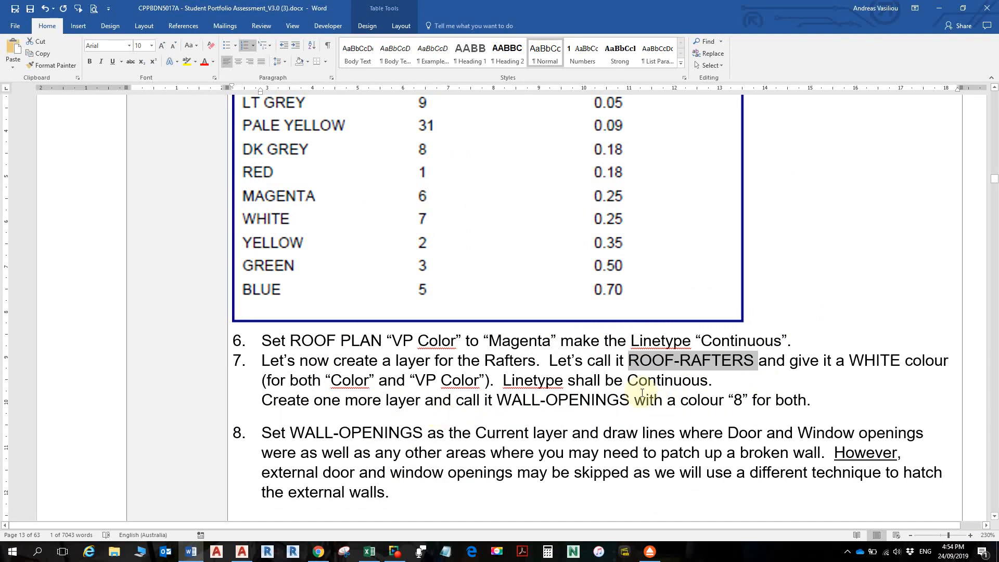
drag(629, 380, 717, 381)
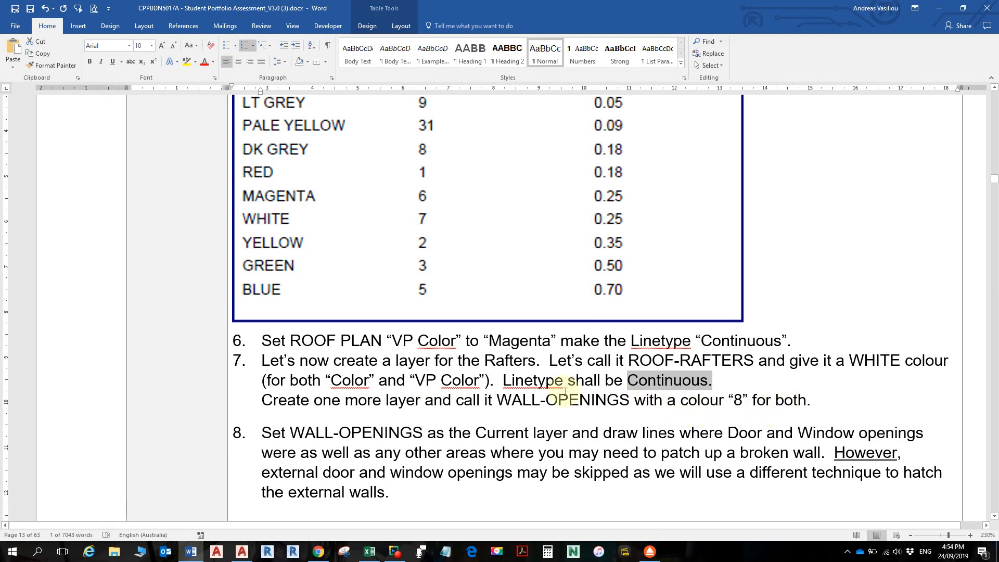
drag(497, 398, 629, 399)
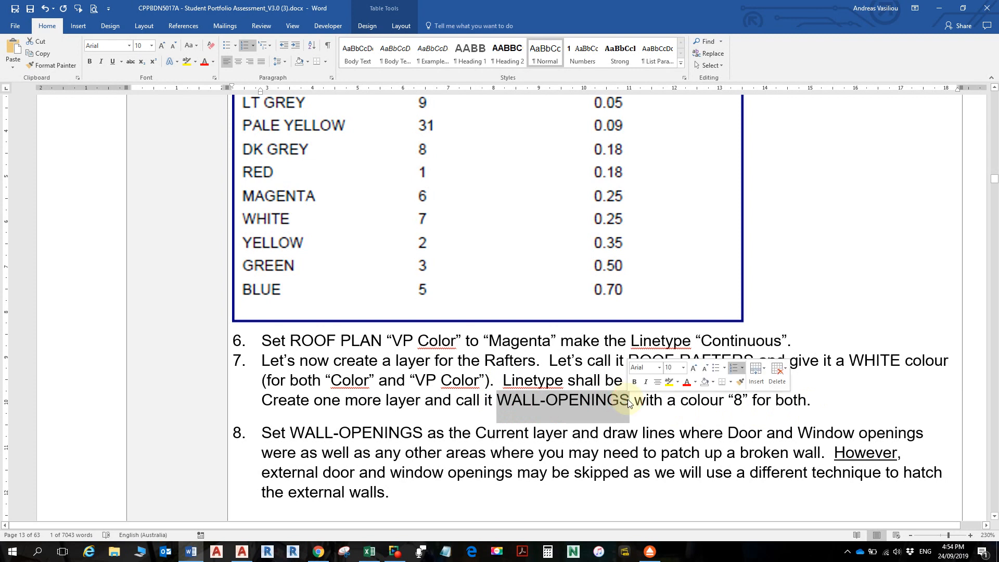
scroll(584, 365, down, 2)
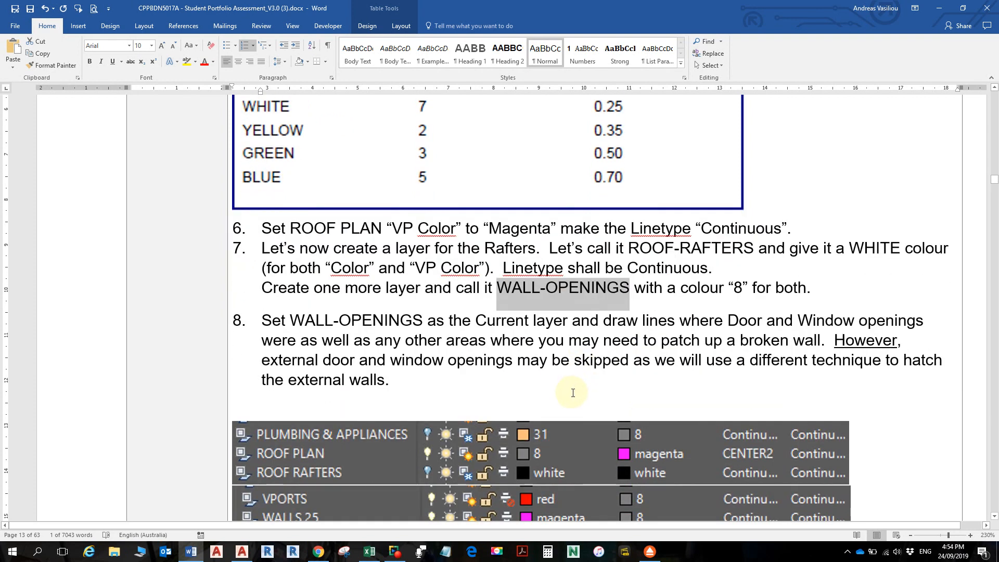
scroll(573, 393, down, 1)
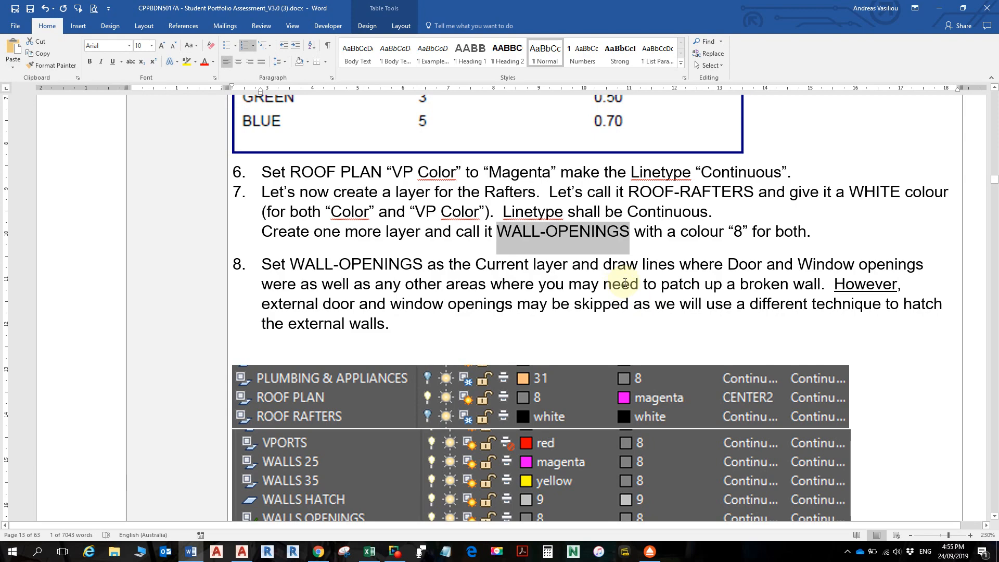
- Switch back to AutoCAD and create a new layer named WALL-OPENINGS
key(alt+Tab)
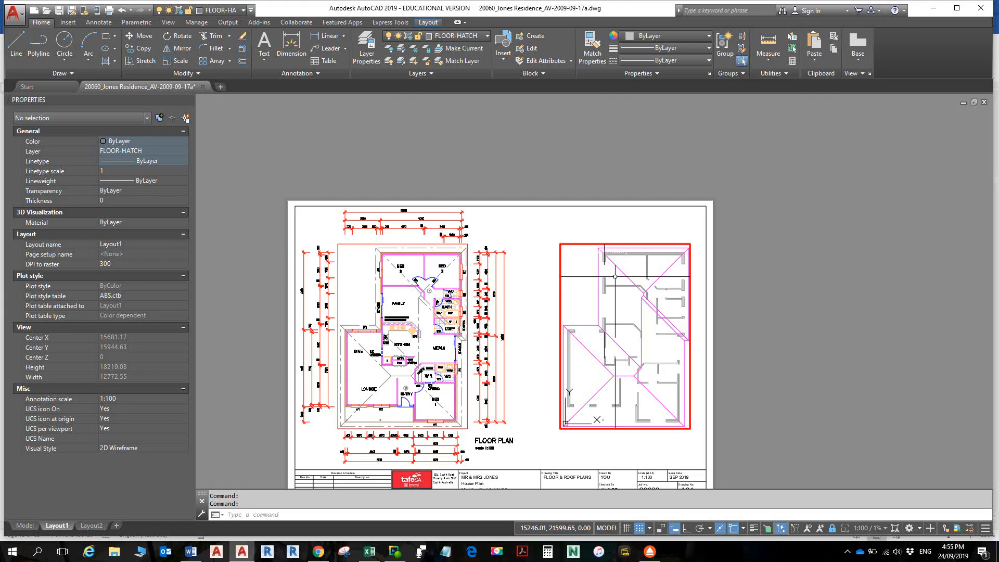
click(466, 38)
click(370, 50)
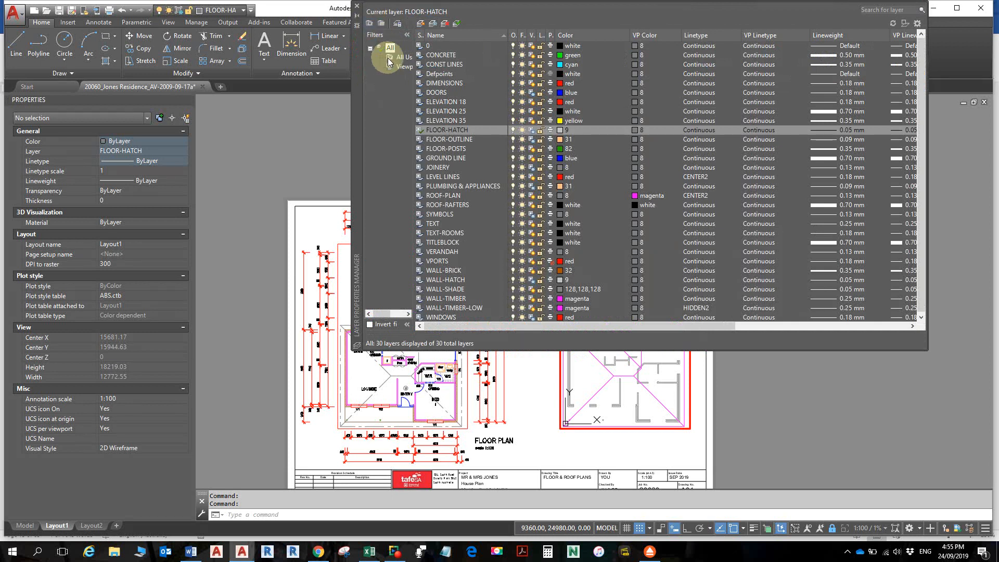
click(421, 23)
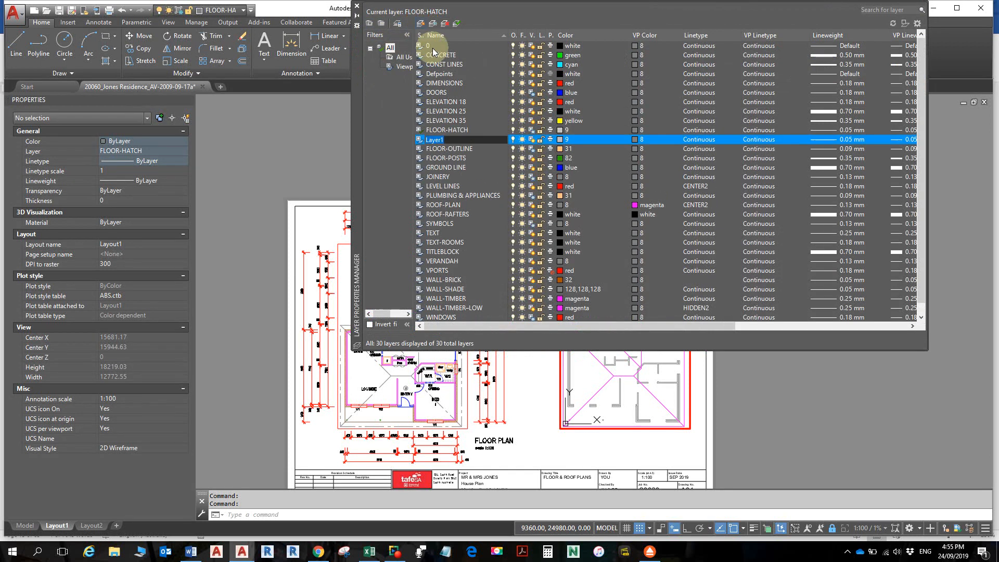
text(WALL-OPENINGS)
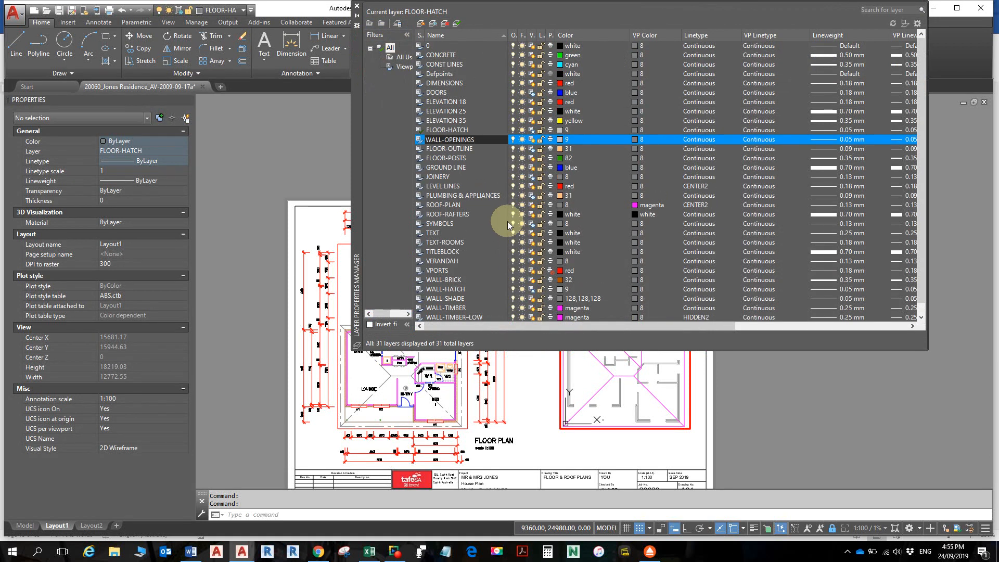
- Set the WALL-OPENINGS layer's colour to 8, consulting the Word document's Colour / Lineweight chart, and return to that document
click(560, 140)
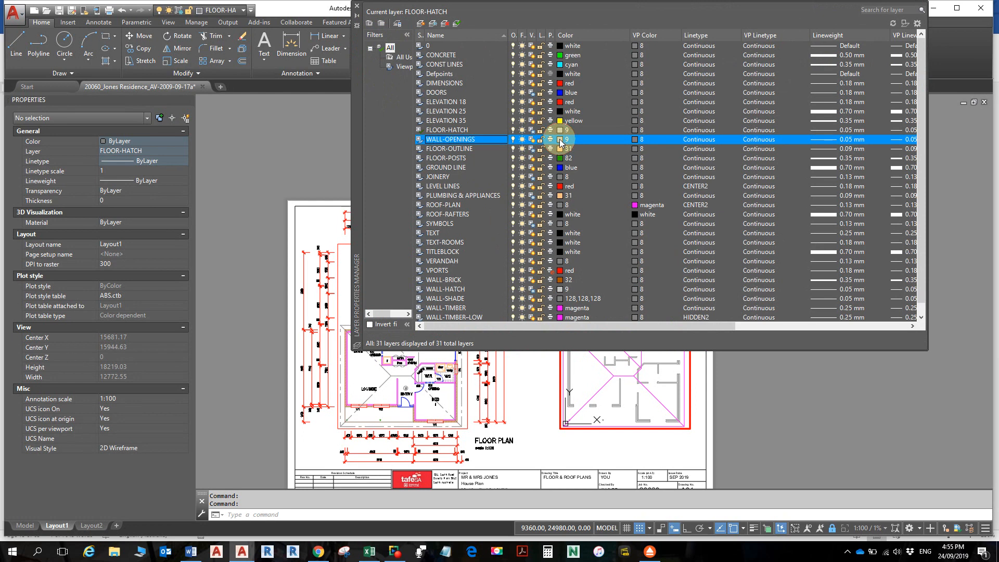
click(560, 140)
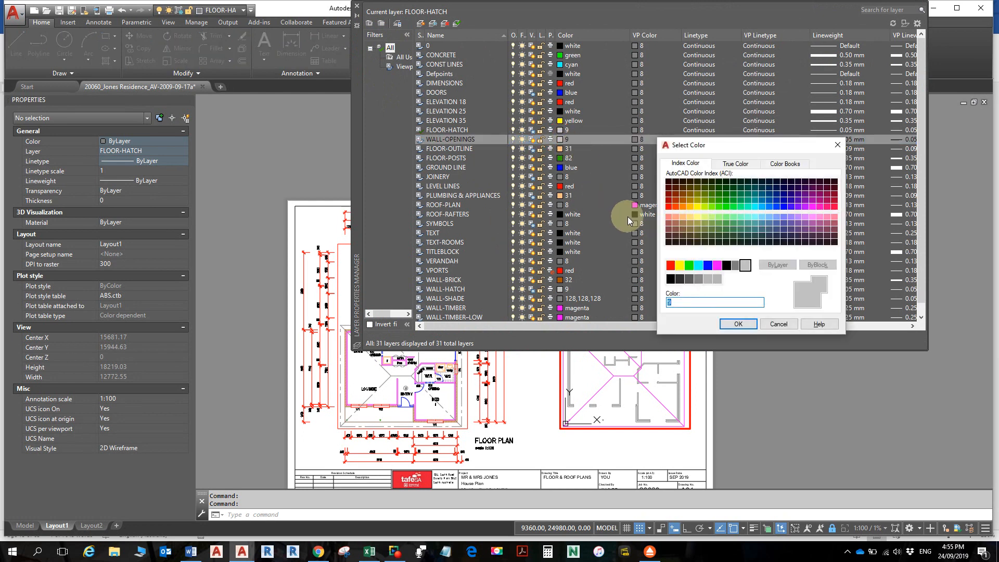
key(alt+Tab)
scroll(590, 304, up, 3)
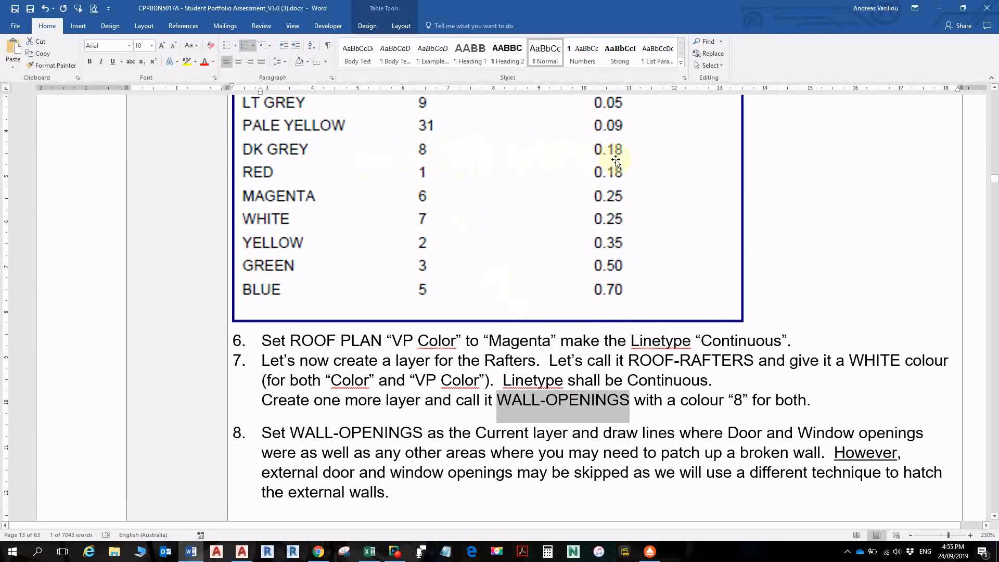
key(alt+Tab)
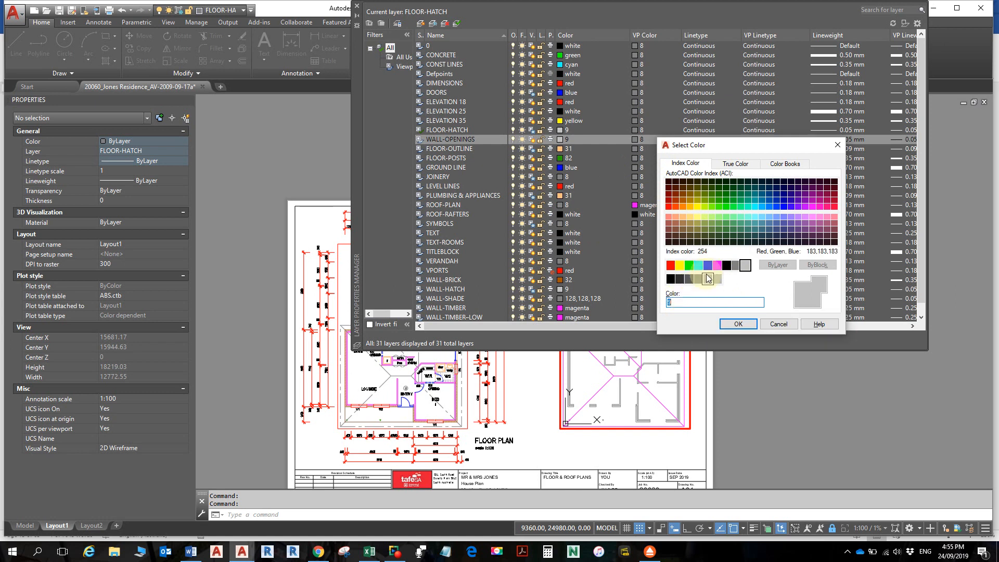
click(736, 266)
click(741, 324)
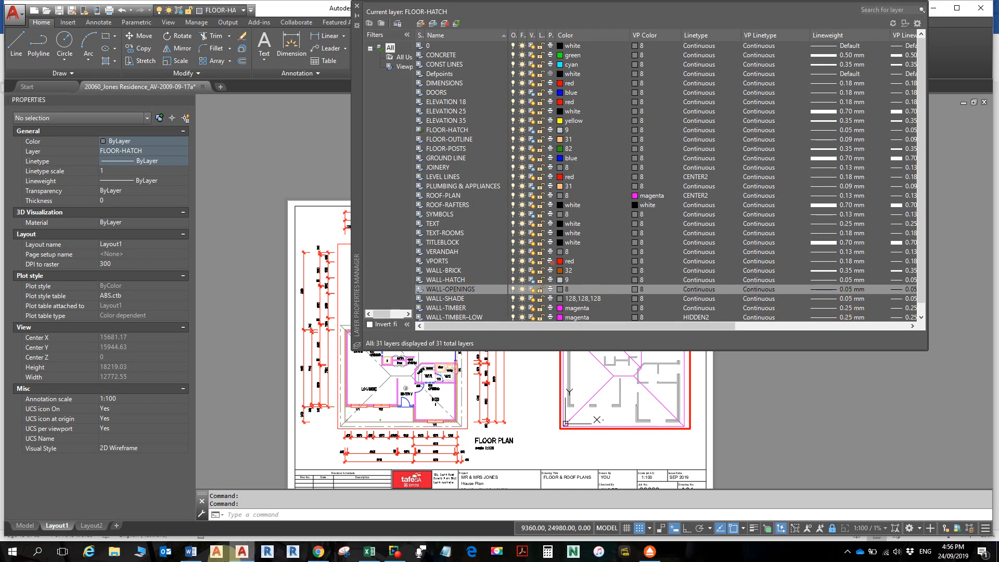
click(191, 553)
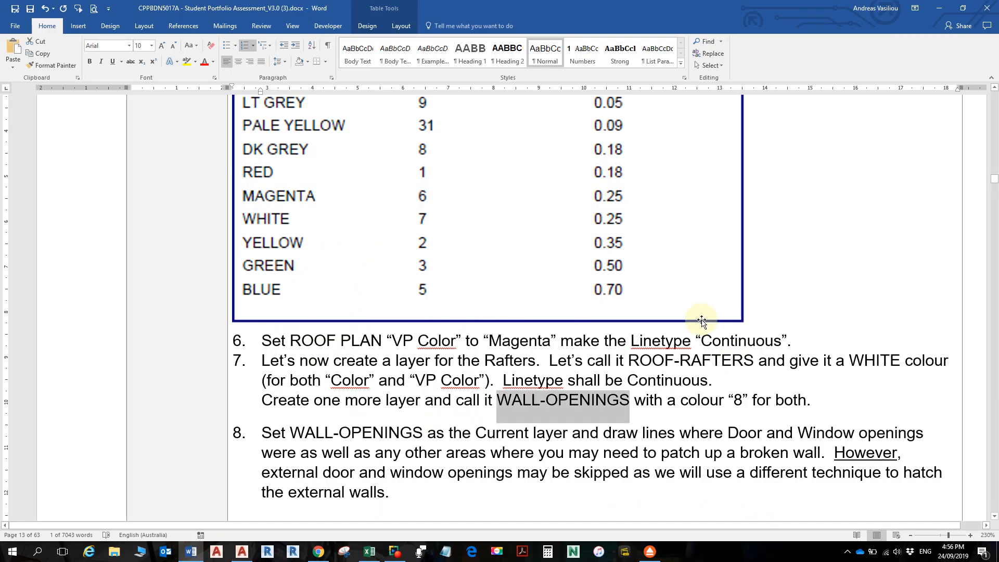
- Review instruction 3 on VP Color and VP Linetype and the Colour / Lineweight chart in the Word document, and return to AutoCAD
ctrl+scroll(692, 328, up, 4)
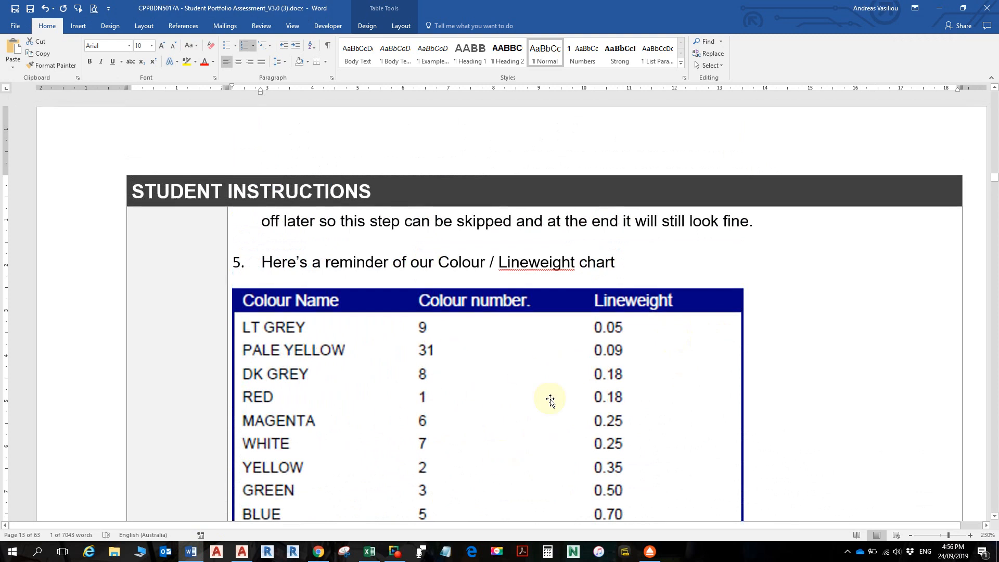
scroll(594, 386, up, 4)
scroll(594, 386, up, 12)
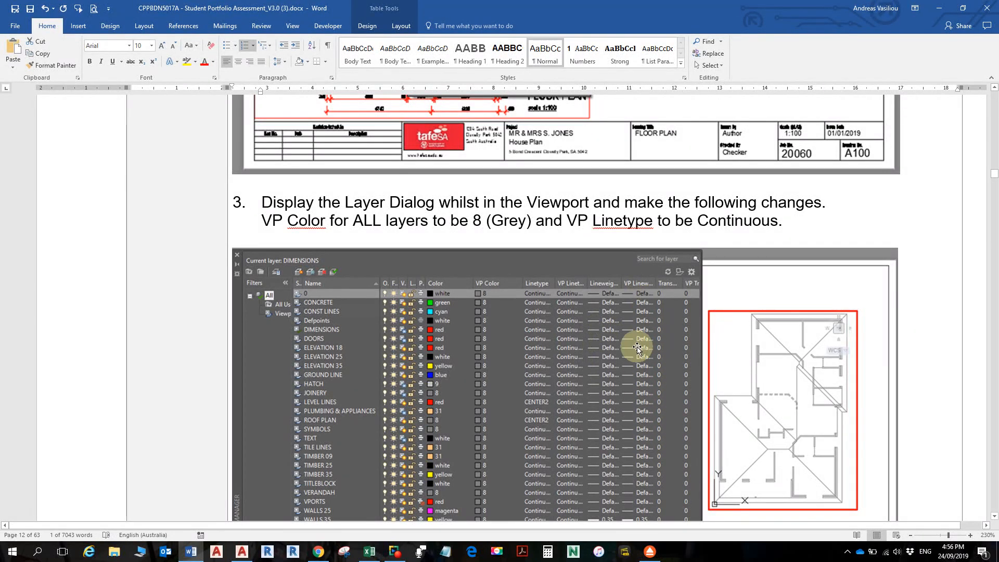
scroll(633, 359, down, 2)
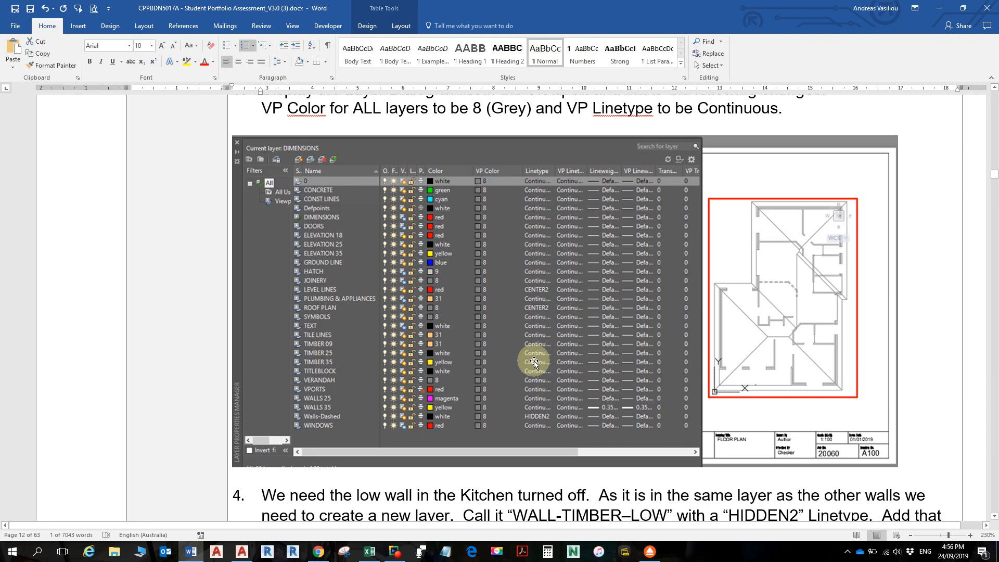
scroll(531, 357, down, 15)
scroll(504, 329, up, 3)
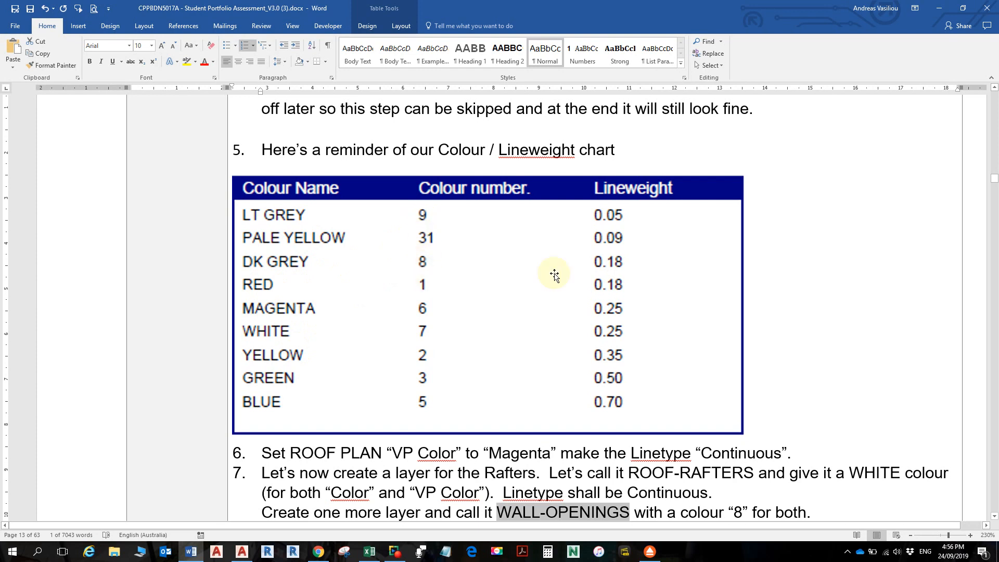
key(alt+Tab)
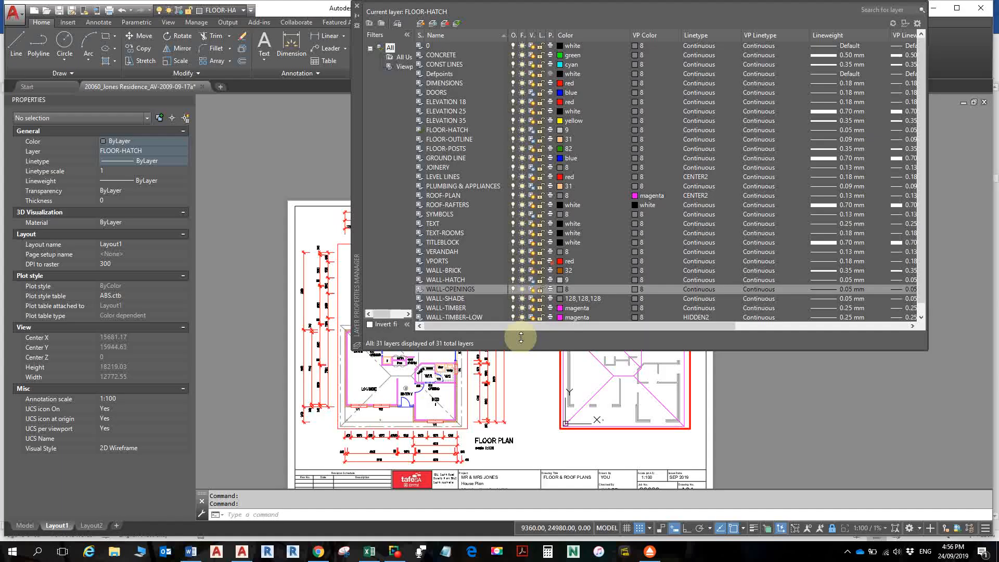
- Select all layers in the widened Layer Properties Manager and set their VP Lineweight to 0.18 mm
click(442, 121)
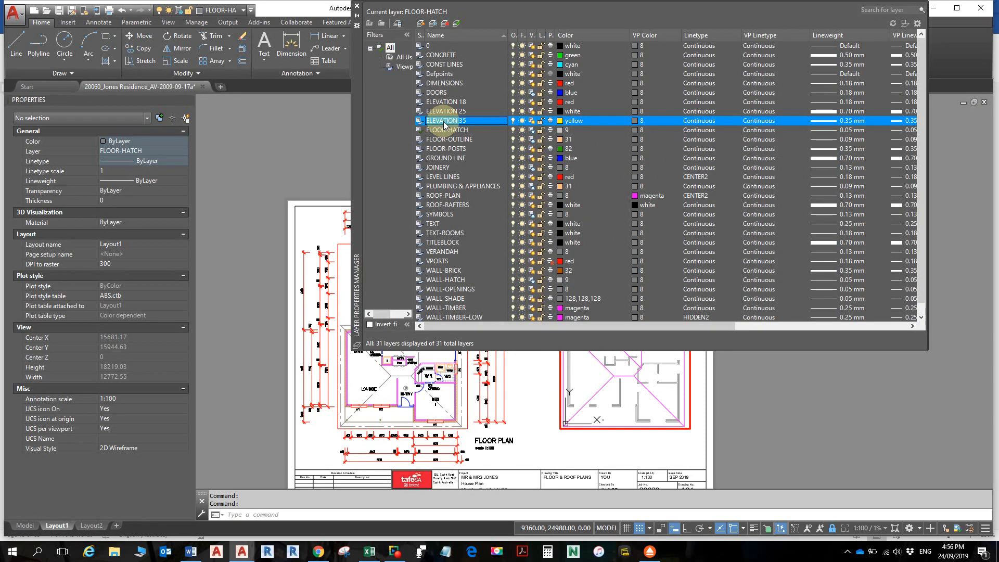
key(ctrl+a)
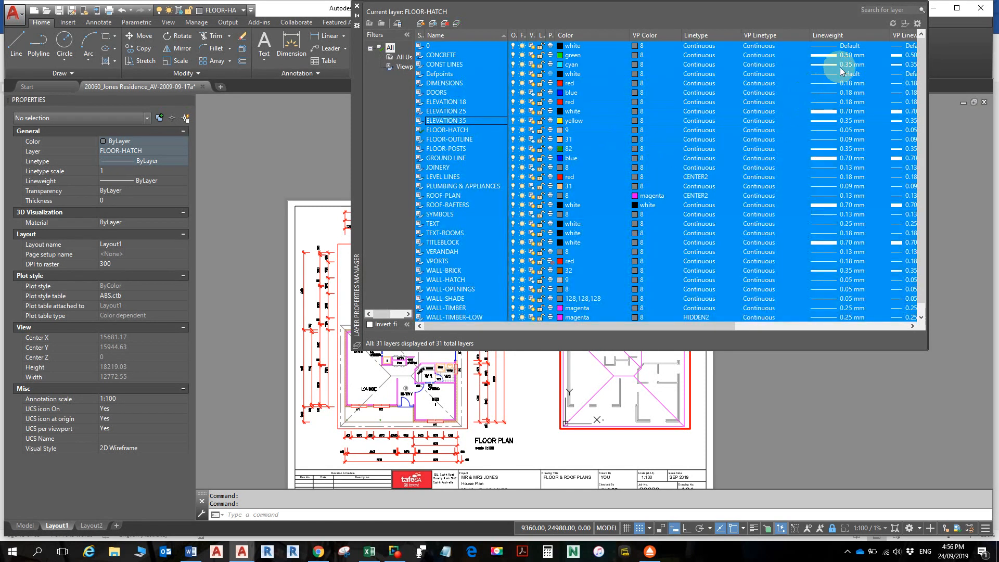
click(924, 54)
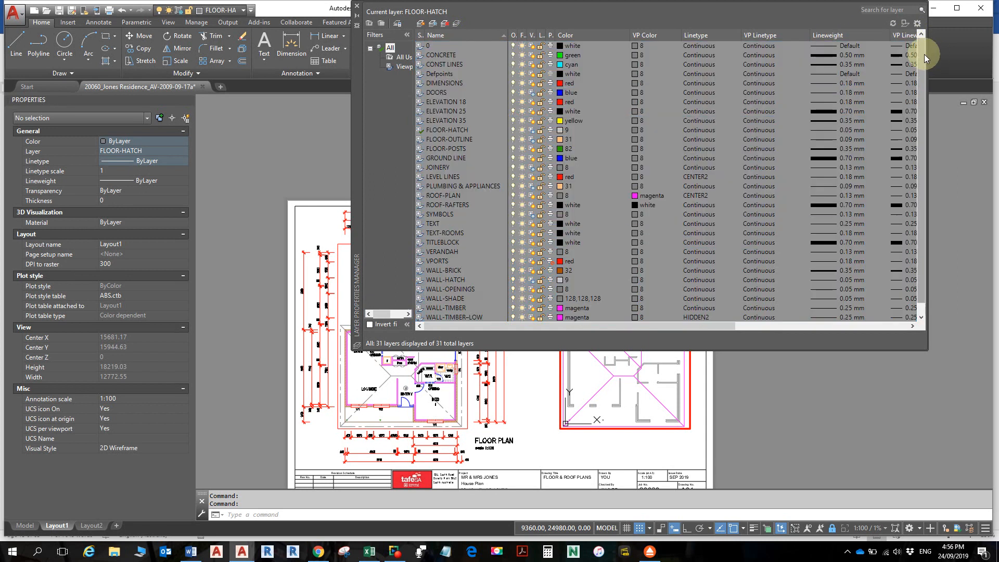
drag(928, 55, 977, 54)
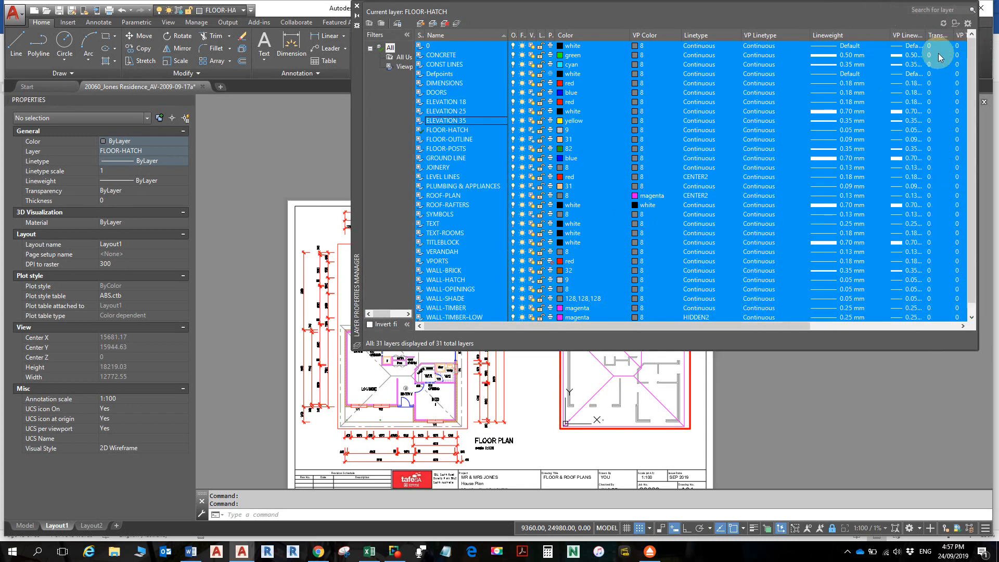
click(900, 55)
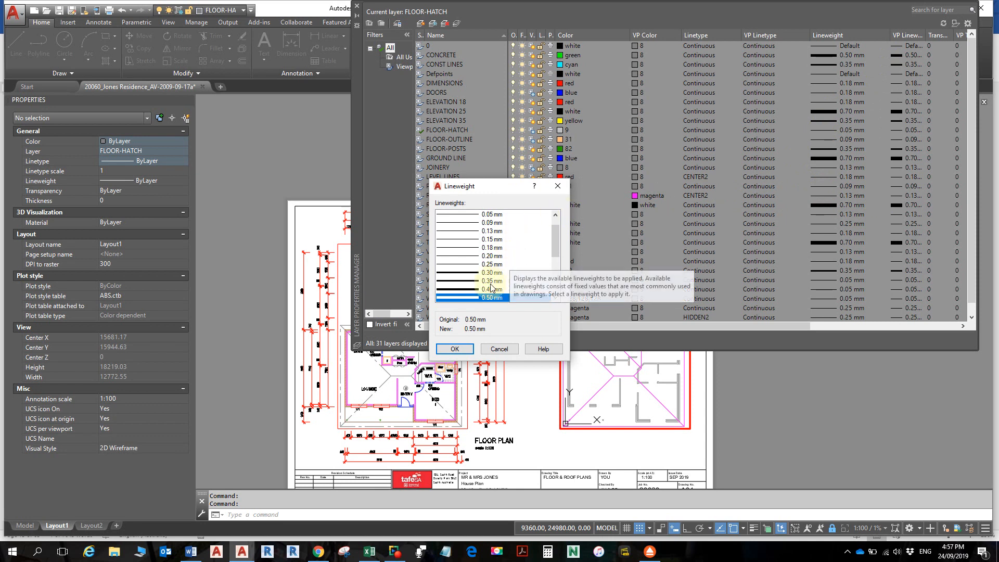
click(464, 247)
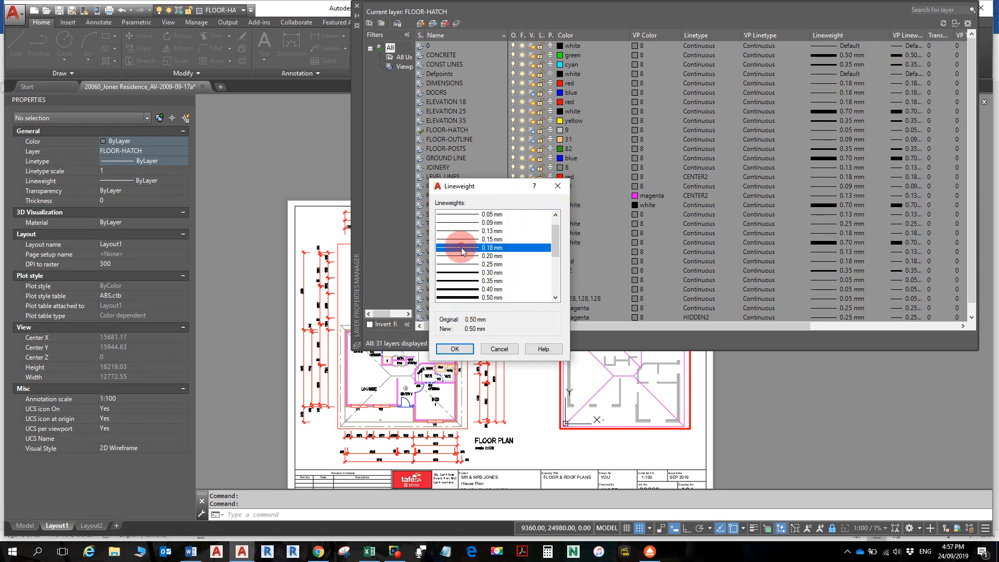
click(446, 349)
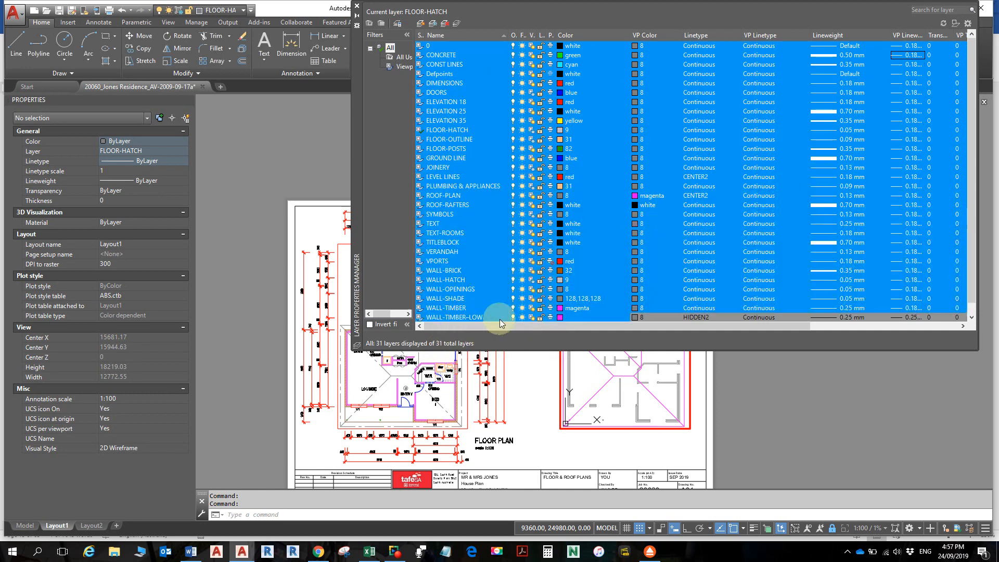
- Check the Colour / Lineweight chart in Word, set the ROOF-PLAN layer's VP Lineweight to 0.25 mm in AutoCAD and close the Layer Properties Manager
key(alt+Tab)
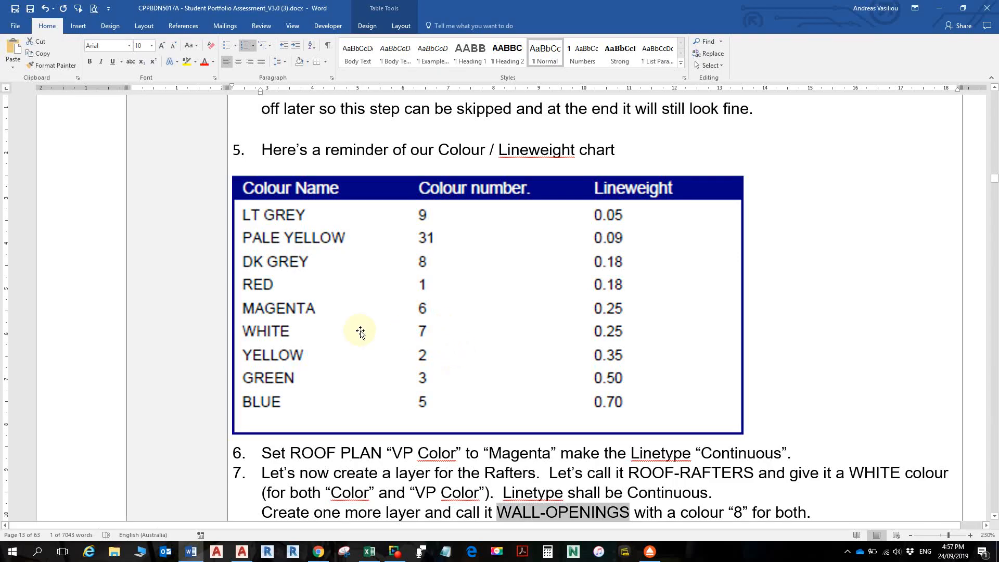
key(alt+Tab)
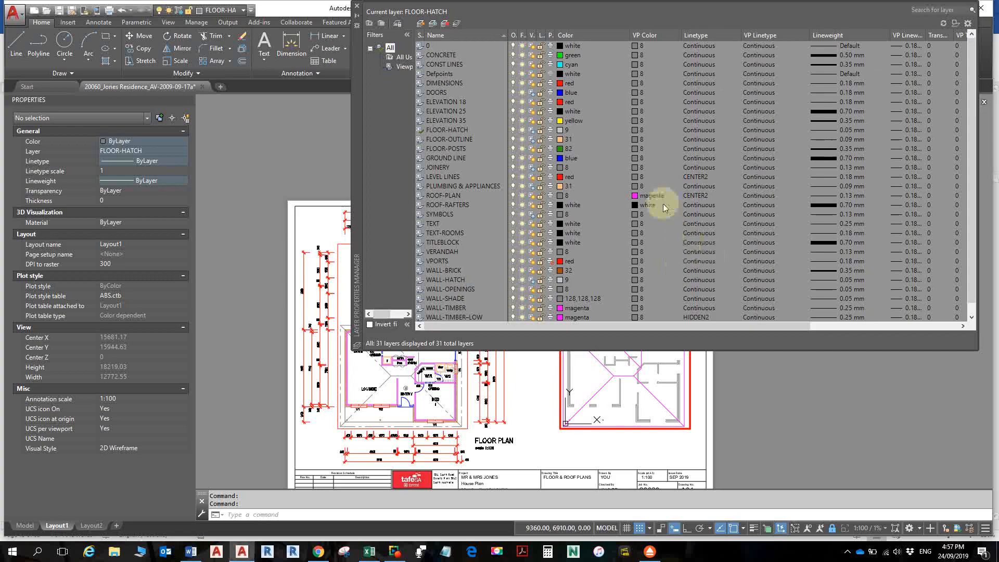
click(457, 196)
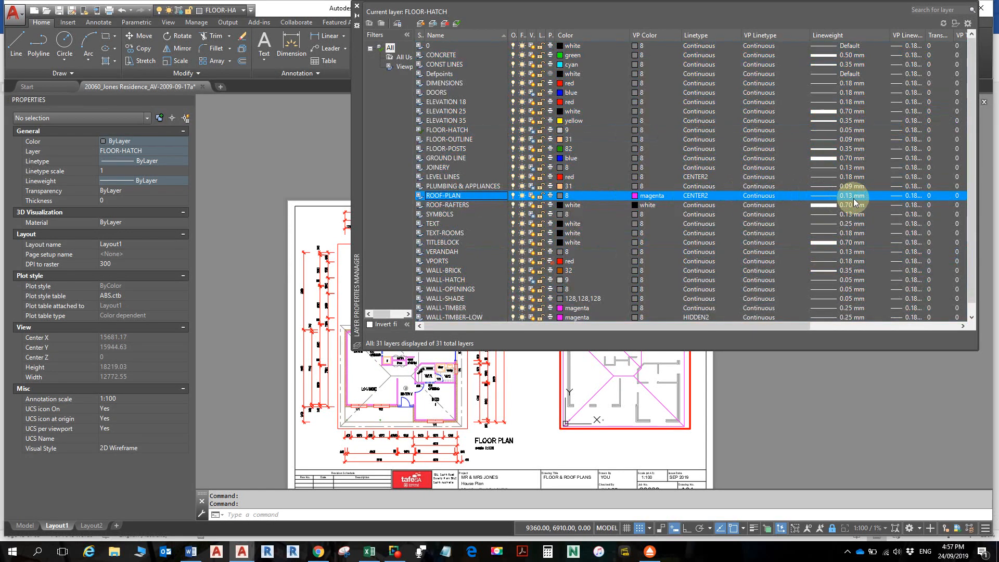
click(911, 199)
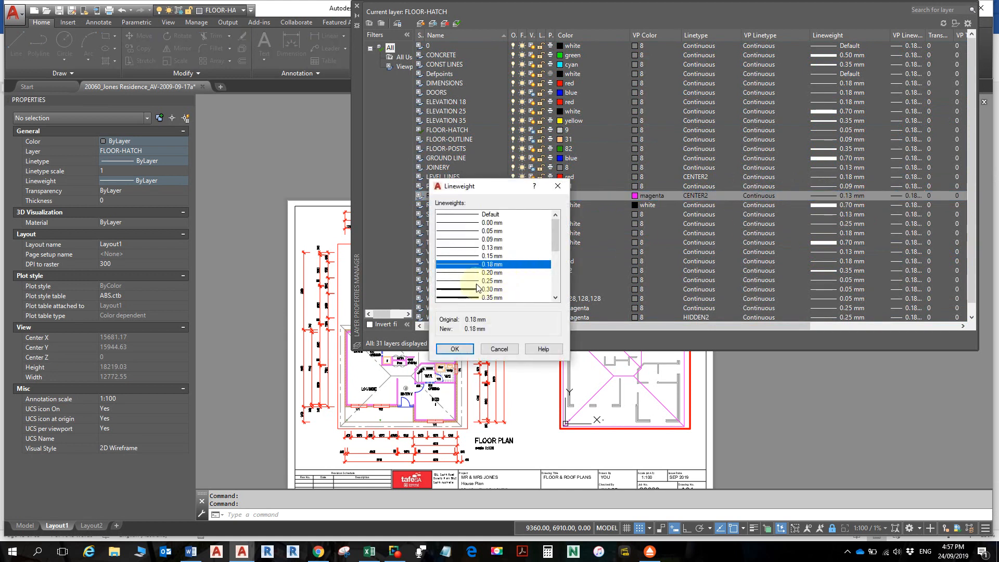
click(494, 281)
click(454, 349)
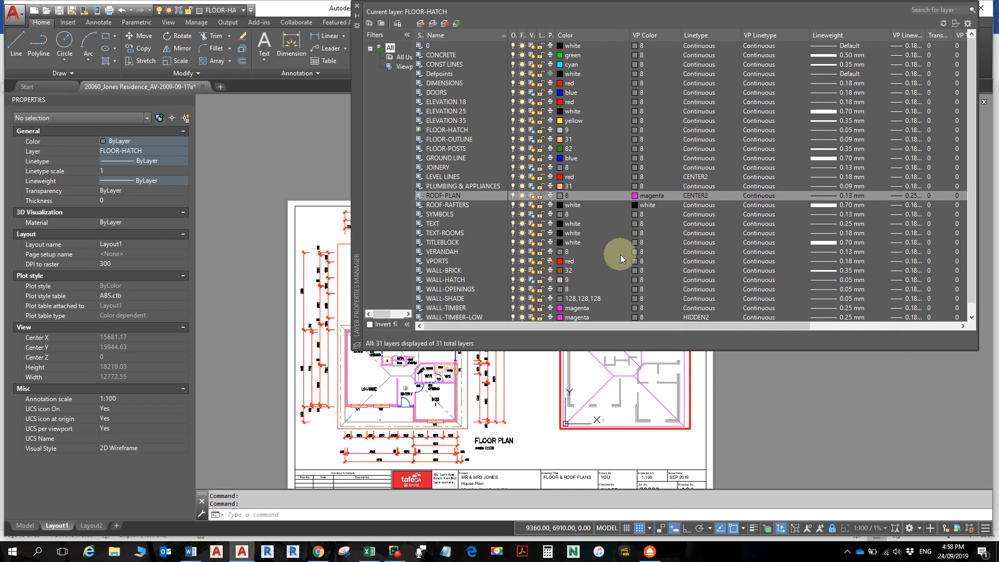
scroll(474, 258, down, 1)
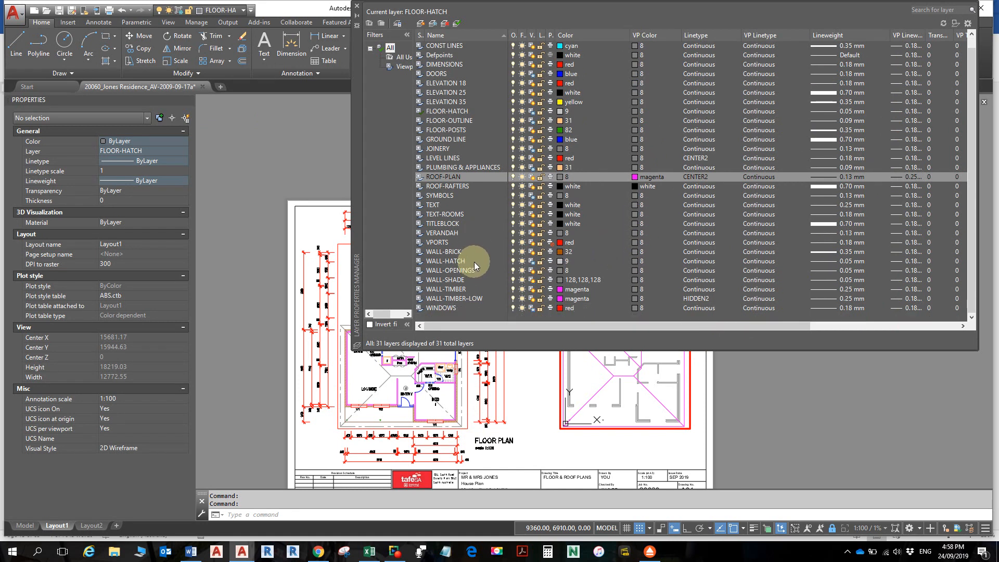
scroll(565, 216, up, 1)
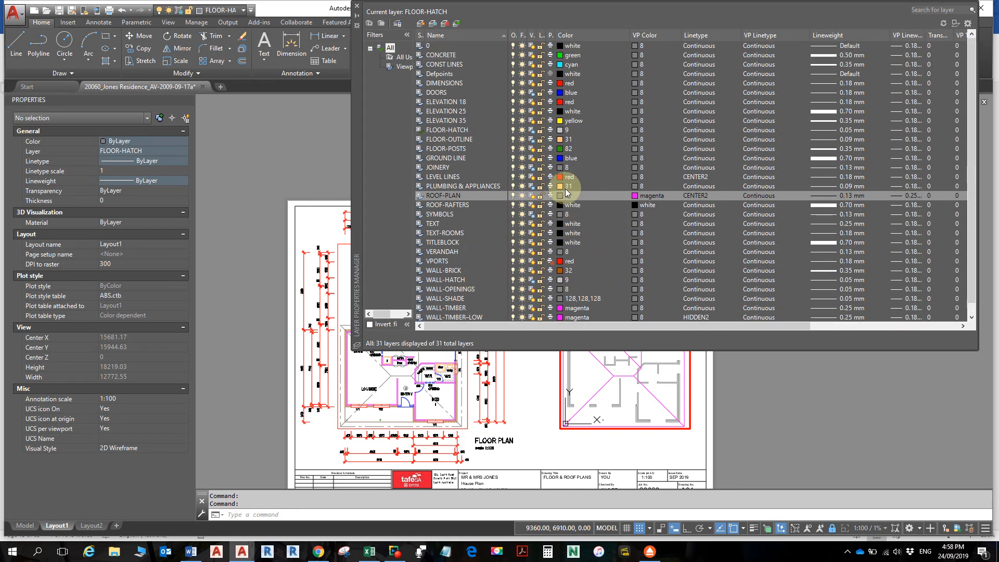
click(358, 6)
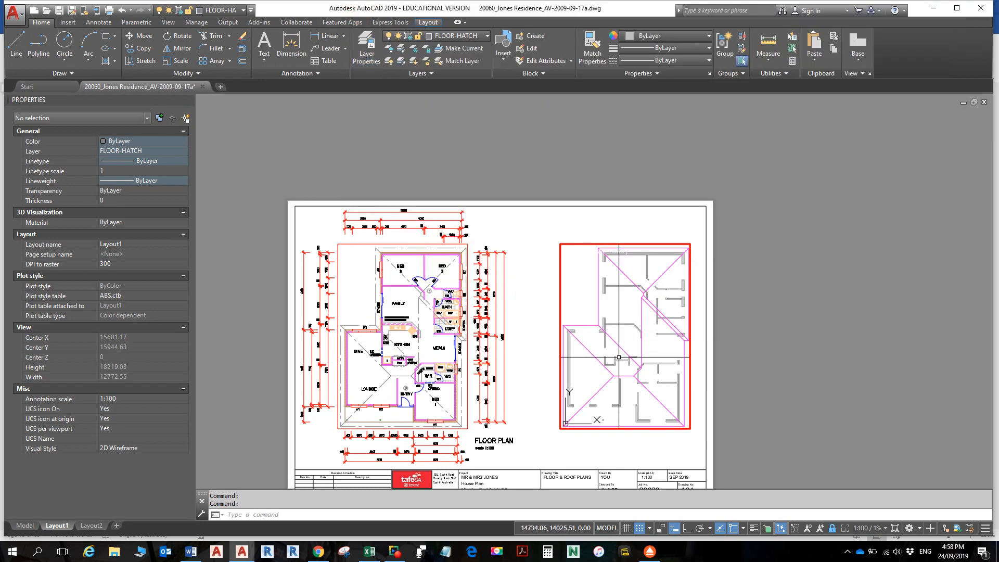
- Read instruction 8 in the Word document and make WALL-OPENINGS the current layer in AutoCAD
key(alt+Tab)
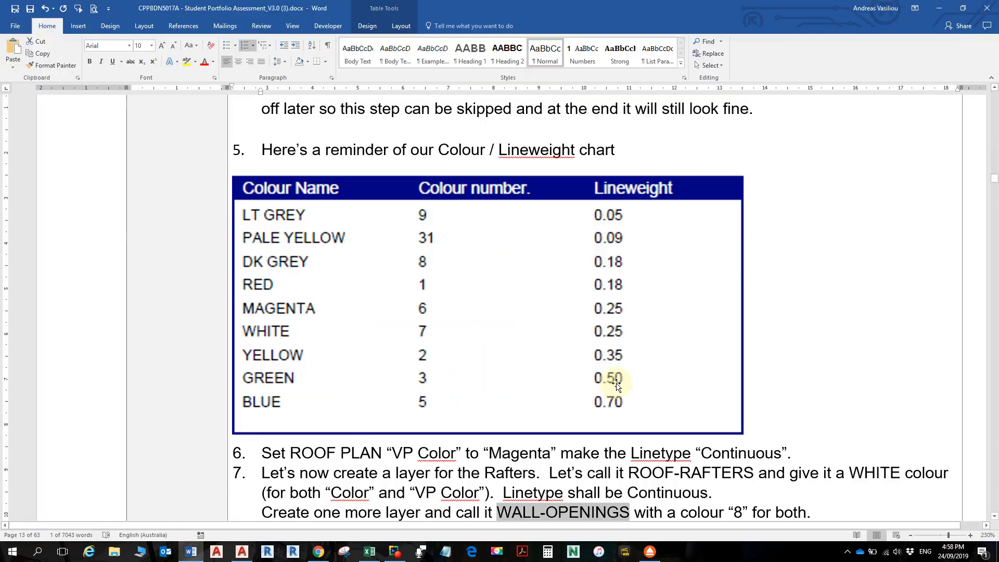
scroll(591, 355, down, 10)
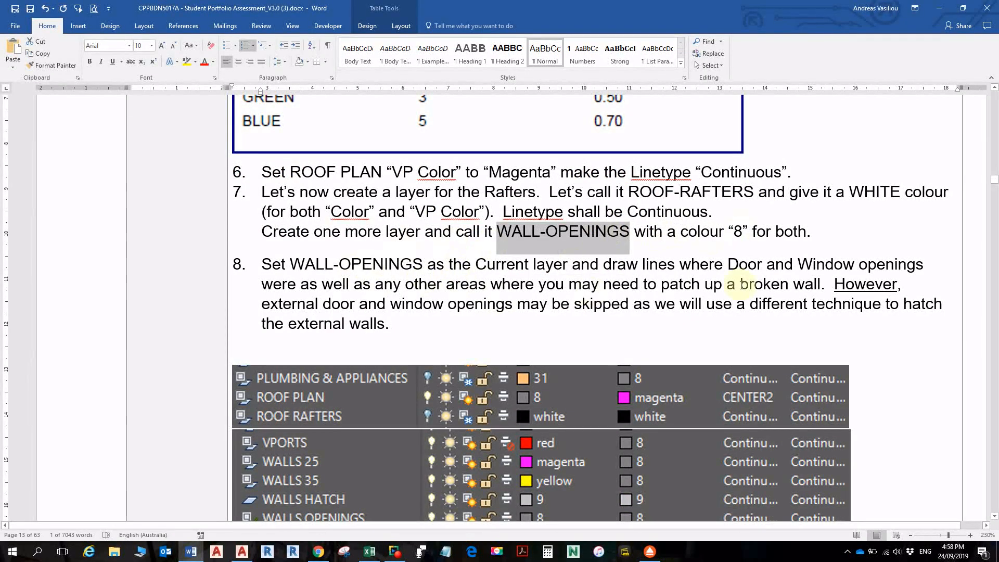
key(alt+Tab)
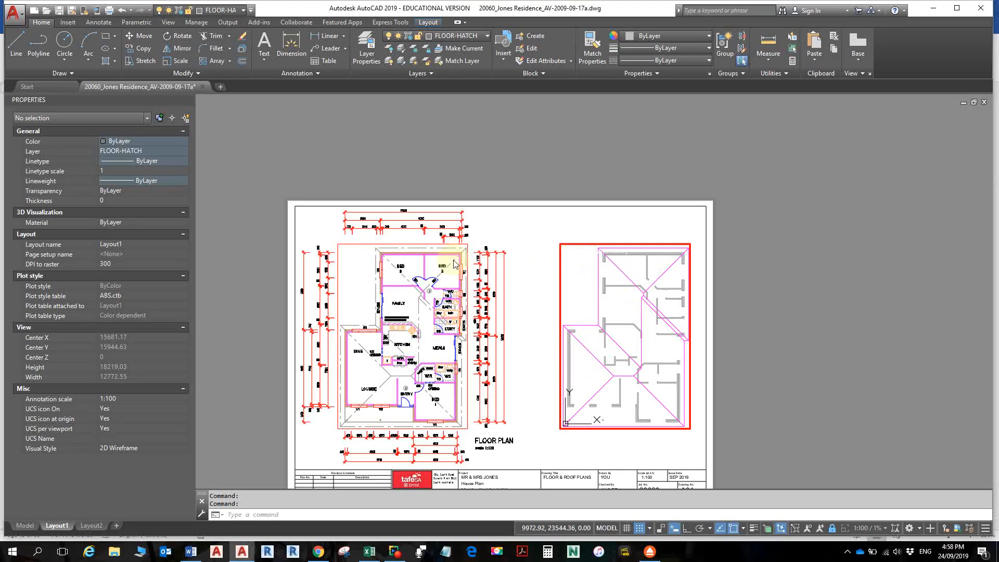
click(464, 36)
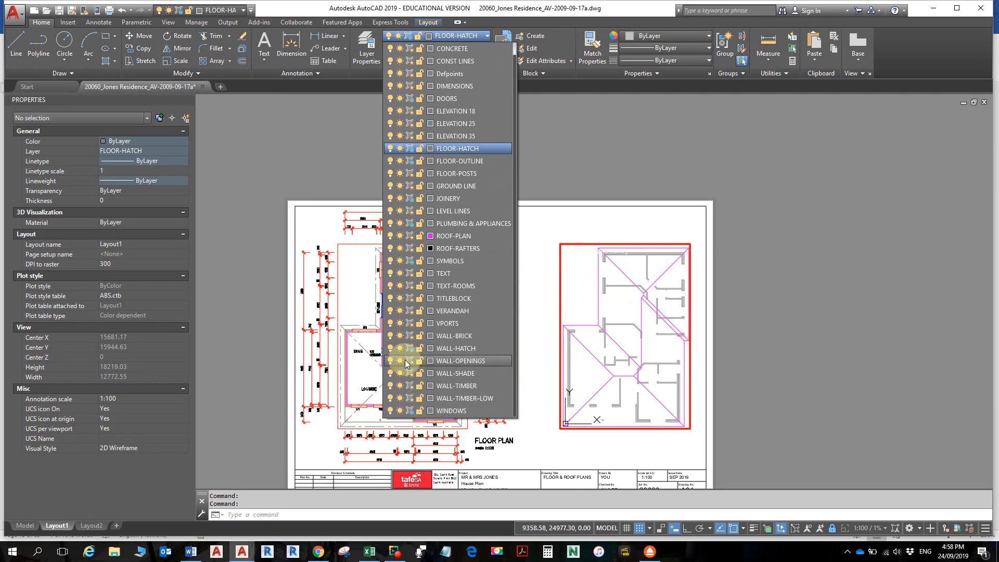
click(437, 360)
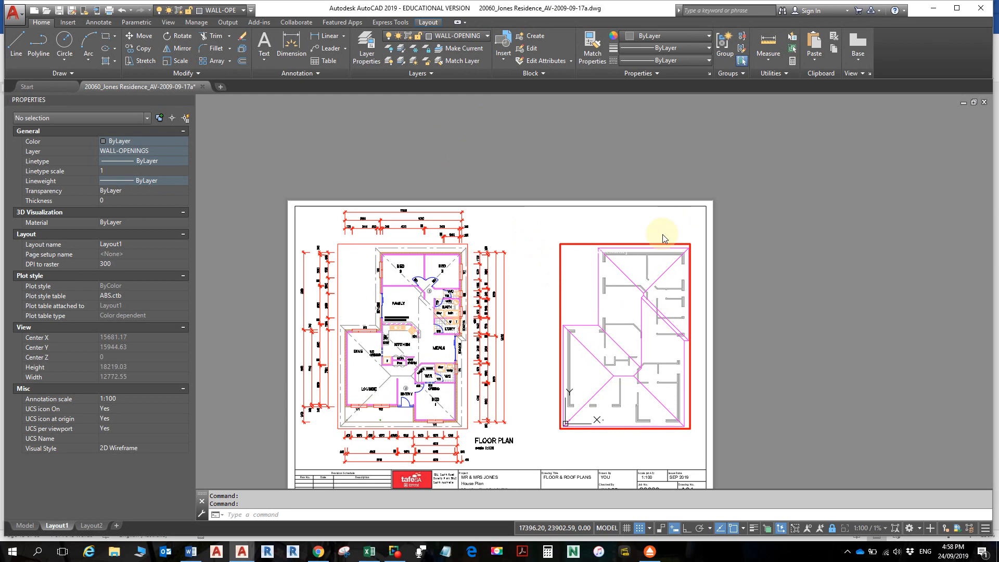
- Leave the roof plan viewport, inspect the door openings of the floor plan in model space and return to Layout1
middle_drag(619, 321, 603, 246)
click(628, 148)
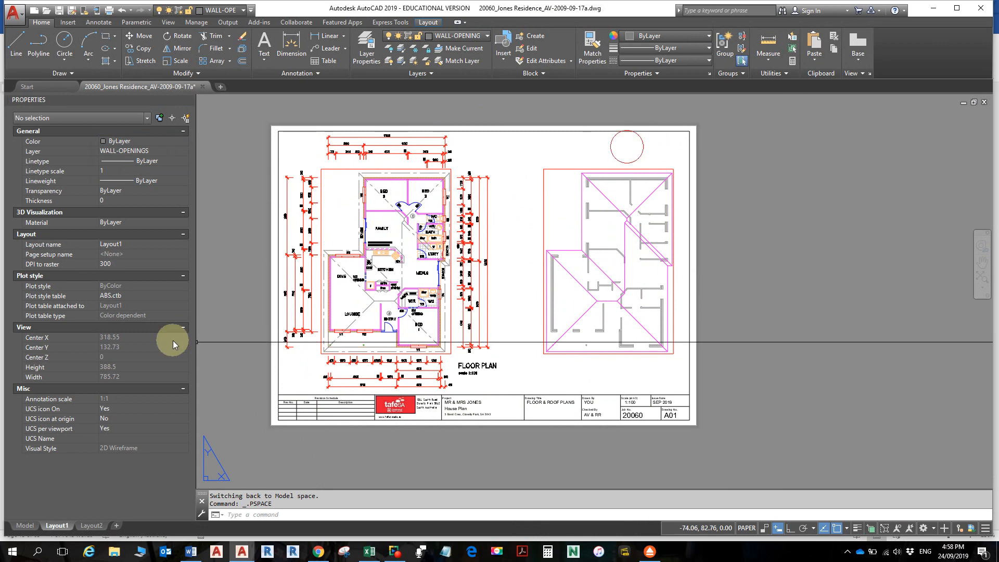
click(24, 527)
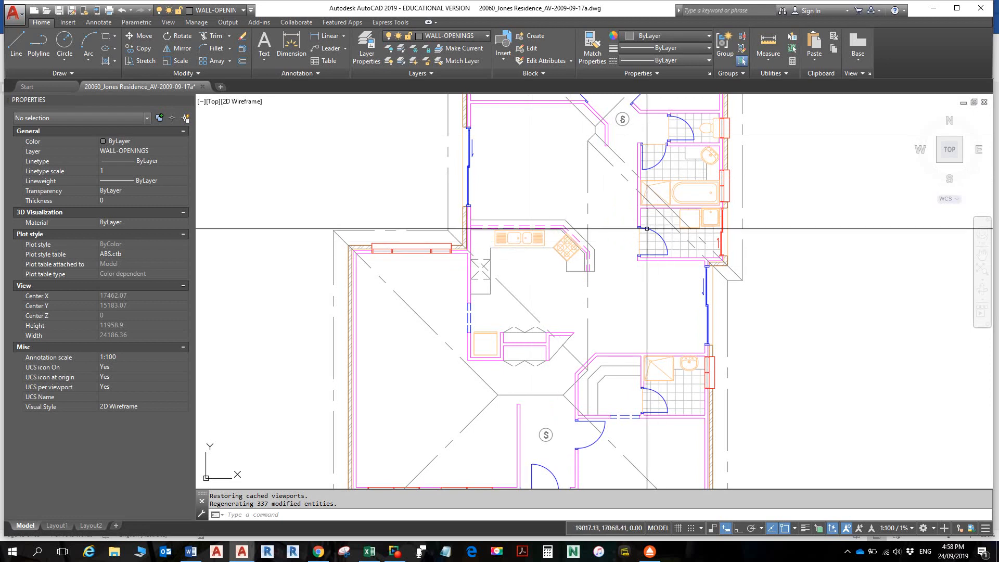
middle_drag(661, 188, 665, 286)
scroll(653, 242, up, 5)
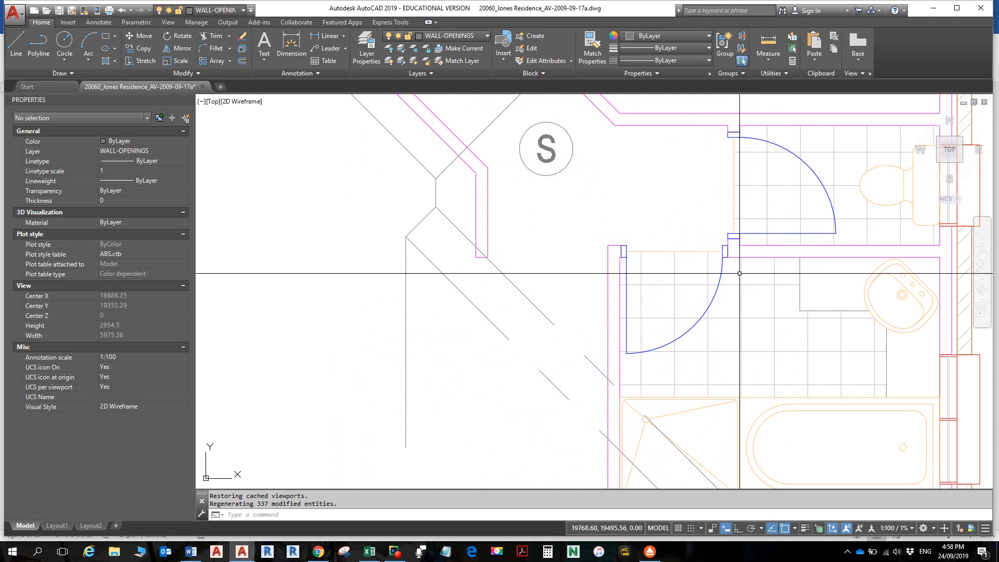
scroll(746, 276, down, 5)
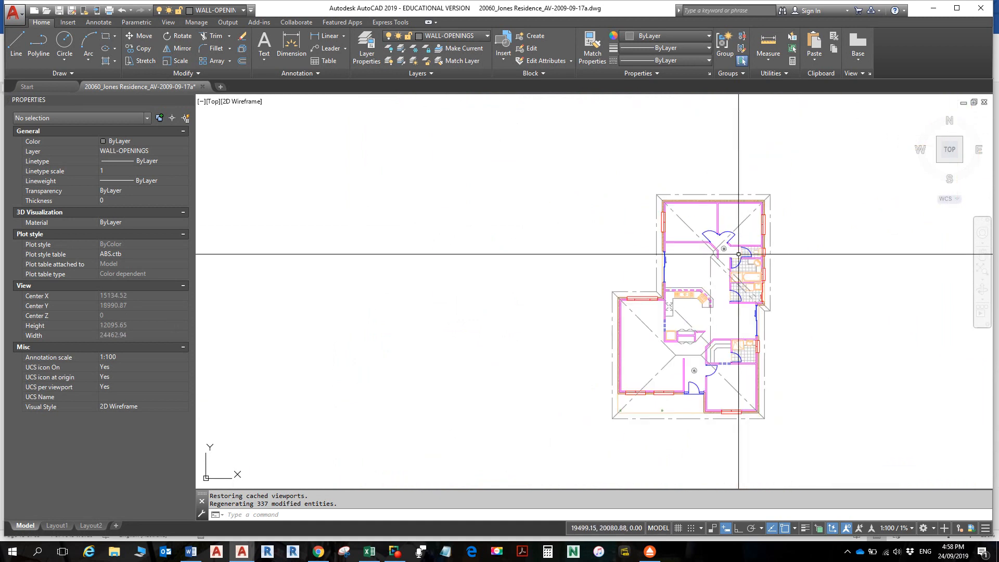
middle_drag(741, 255, 677, 203)
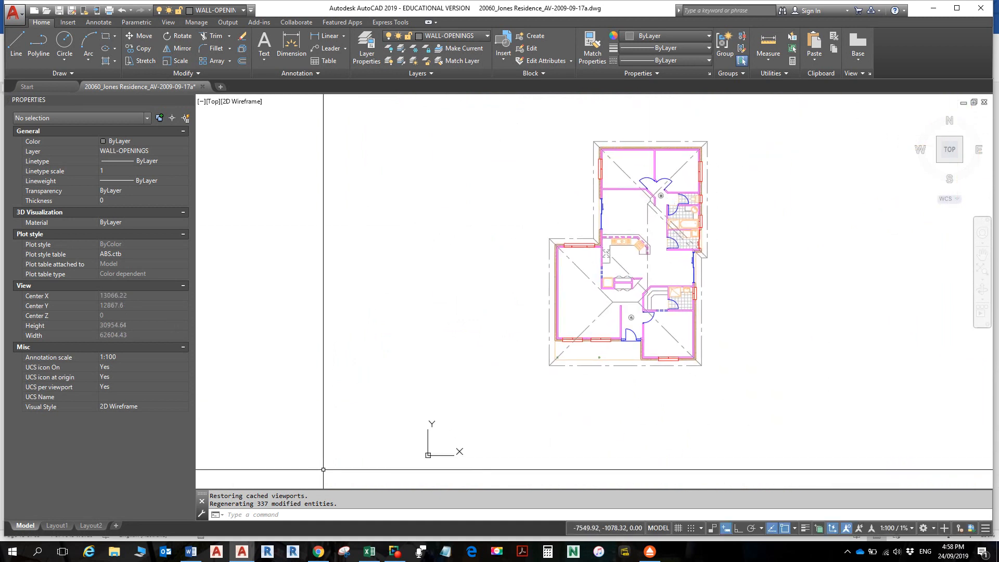
click(57, 526)
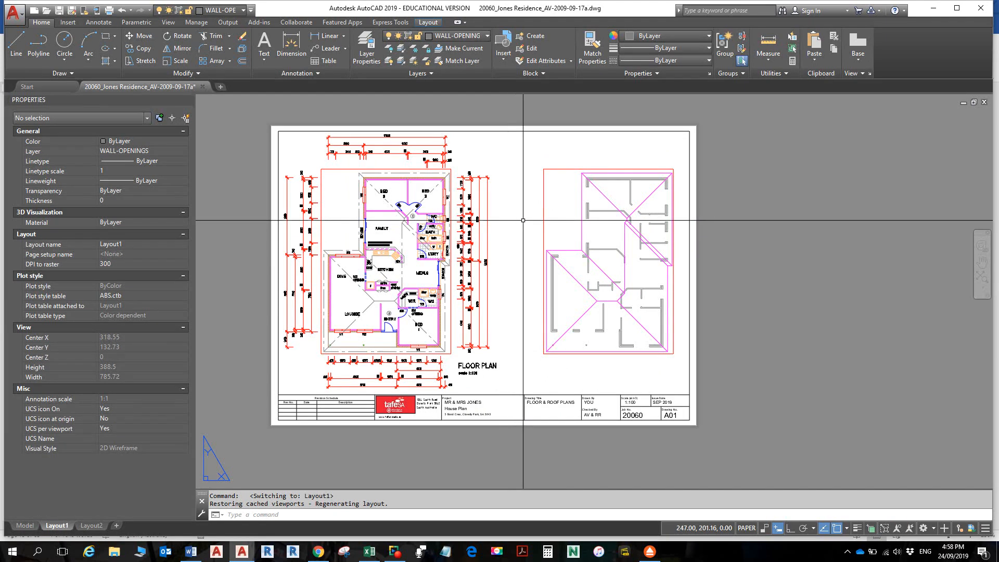
- Maximise the roof plan viewport on Layout1 and frame the whole house plan for working on its walls
click(543, 189)
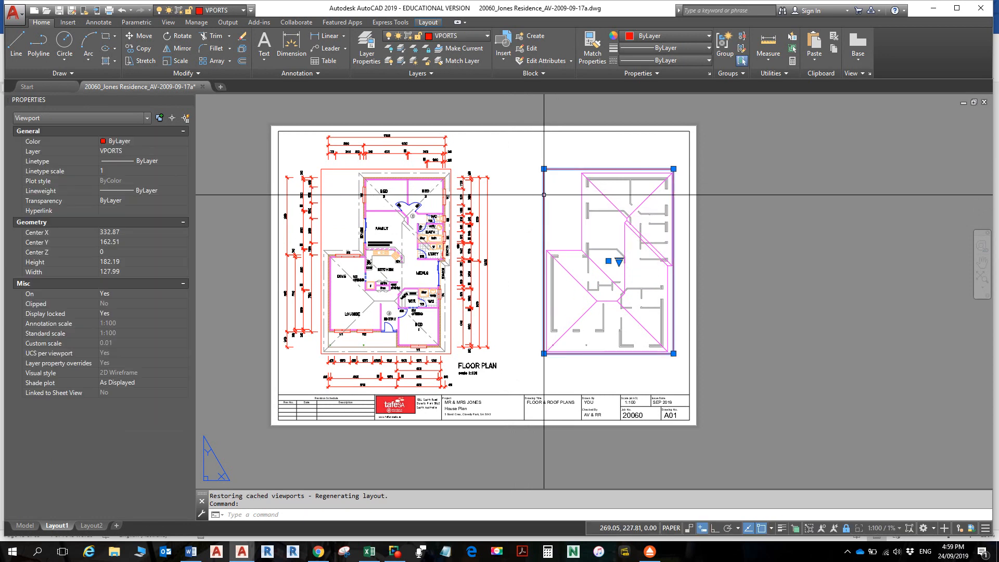
double_click(544, 194)
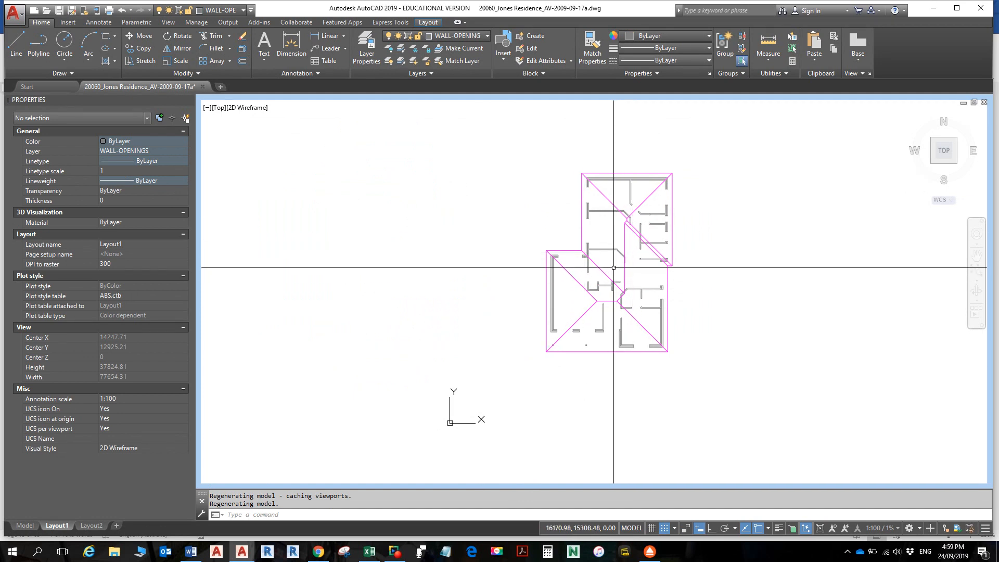
scroll(595, 239, up, 5)
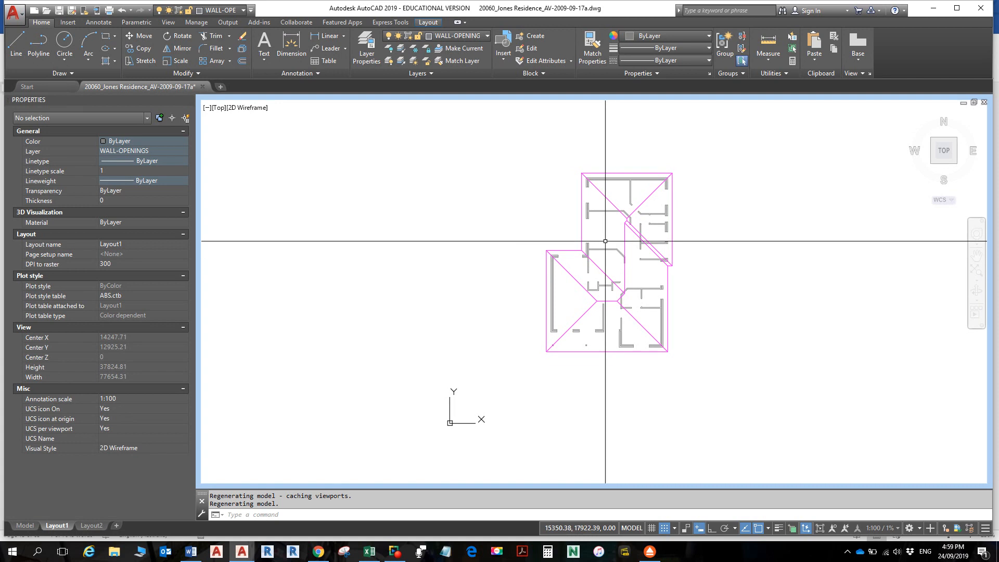
middle_drag(596, 239, 579, 272)
scroll(579, 273, down, 3)
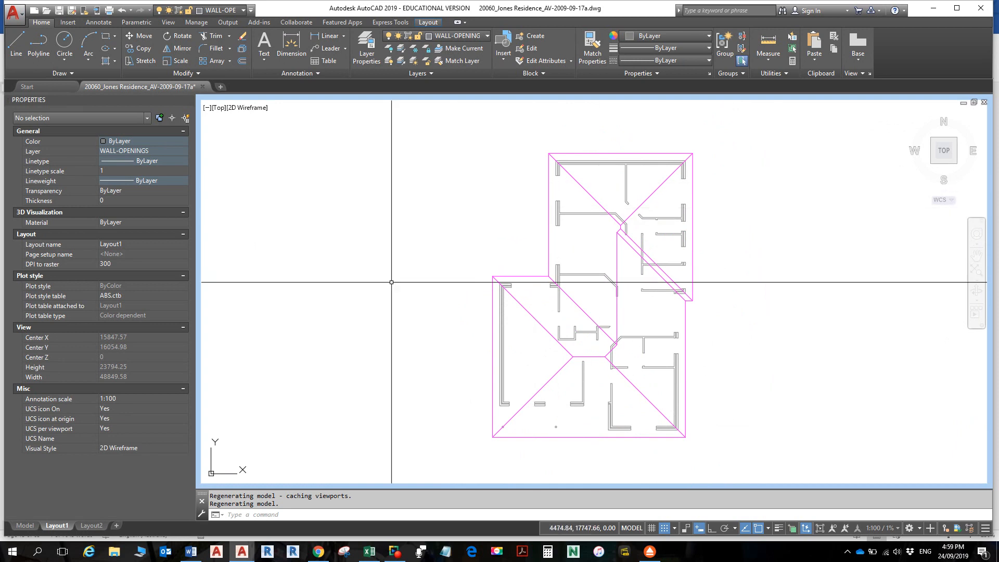
- Check the door and wall openings on the floor plan in model space and return to Layout1
click(25, 526)
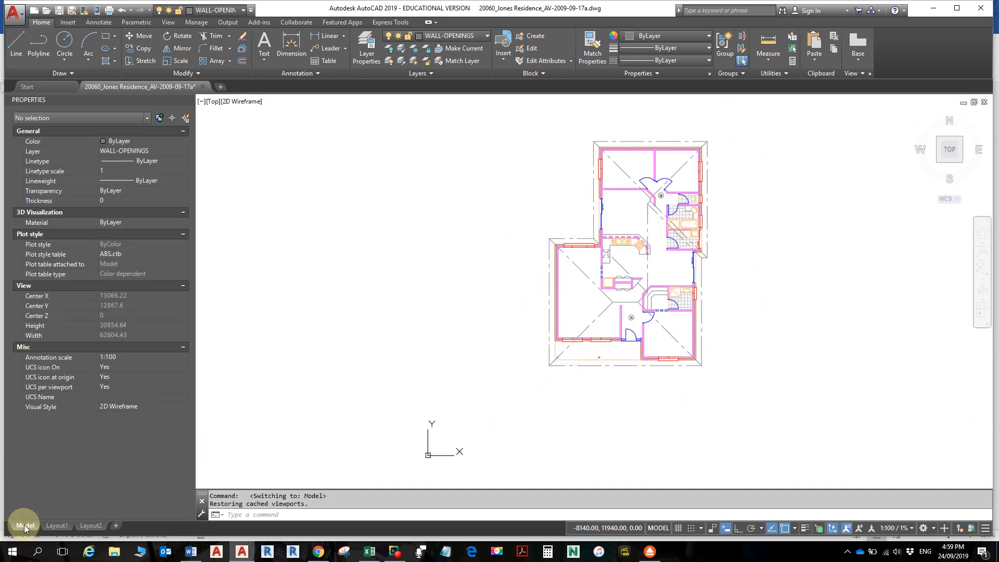
scroll(595, 244, up, 2)
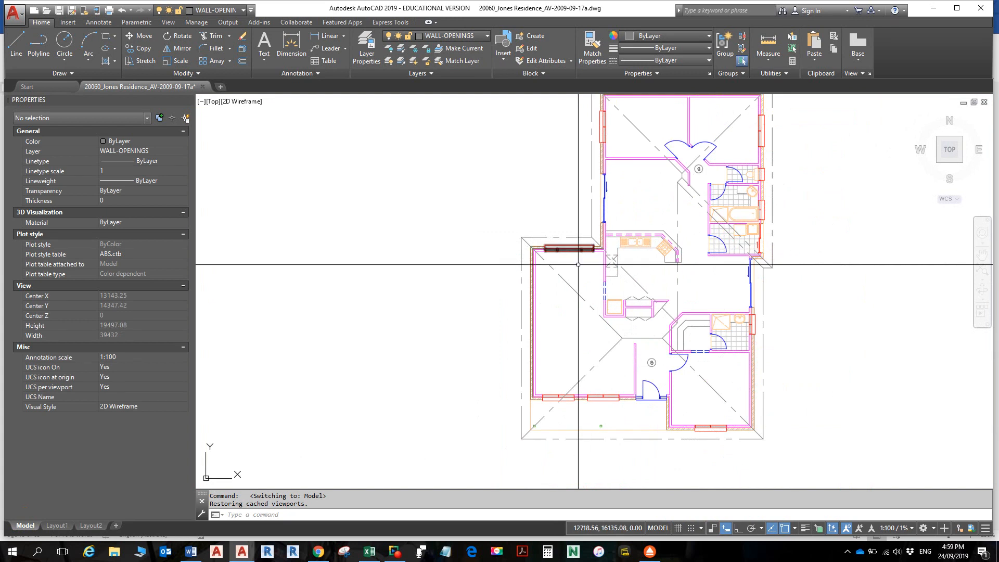
click(57, 526)
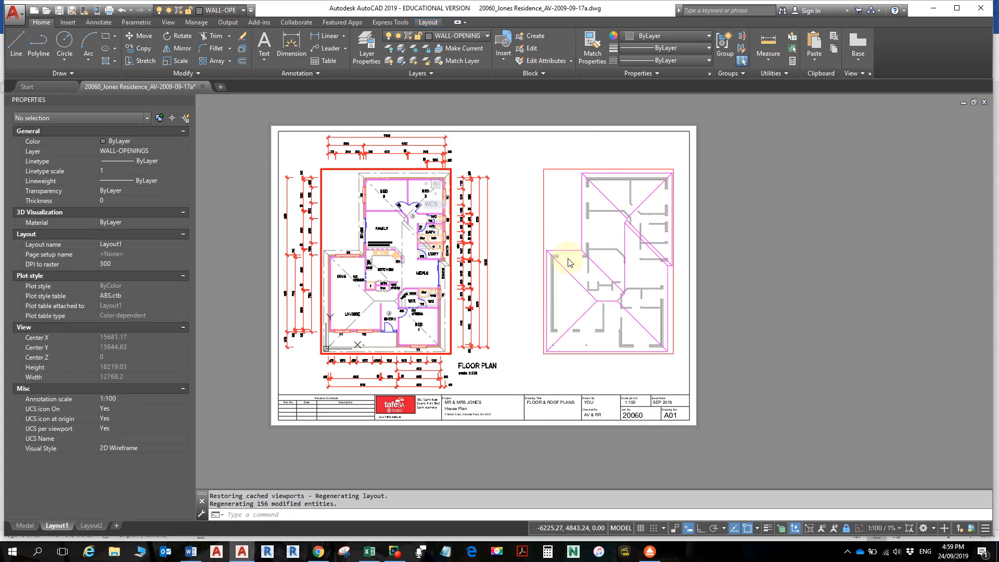
- Maximise the roof plan viewport on Layout1
click(530, 211)
click(546, 220)
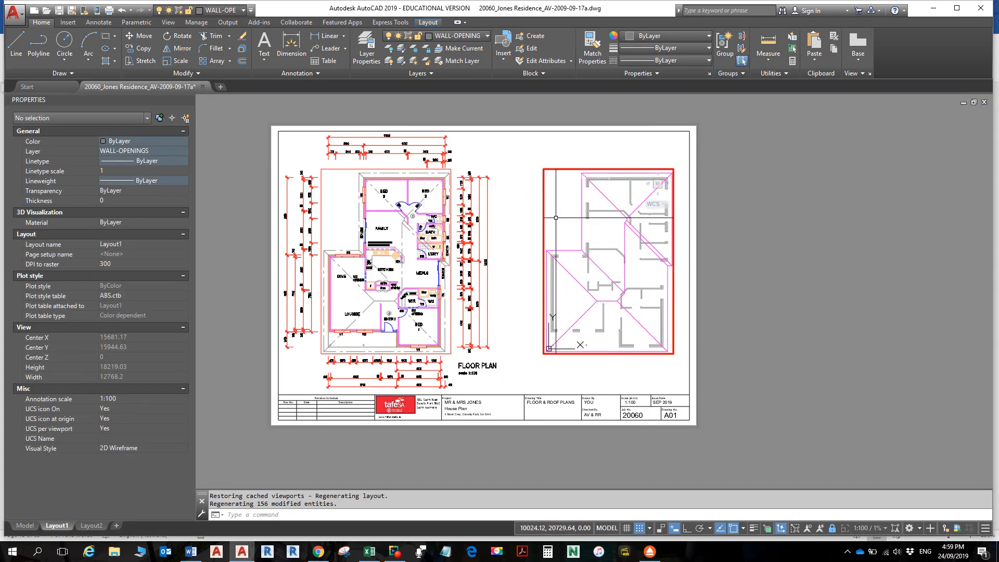
double_click(531, 205)
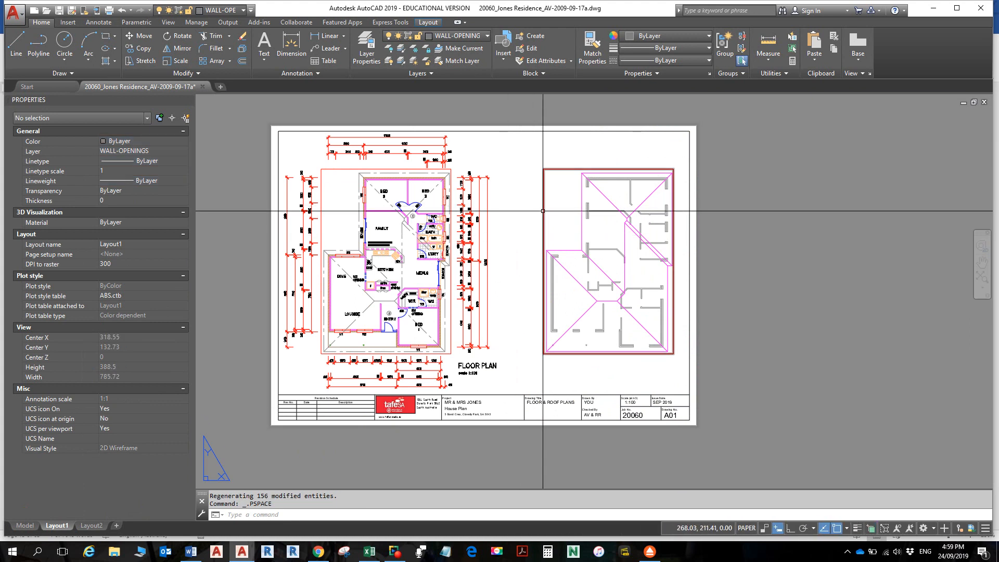
double_click(543, 210)
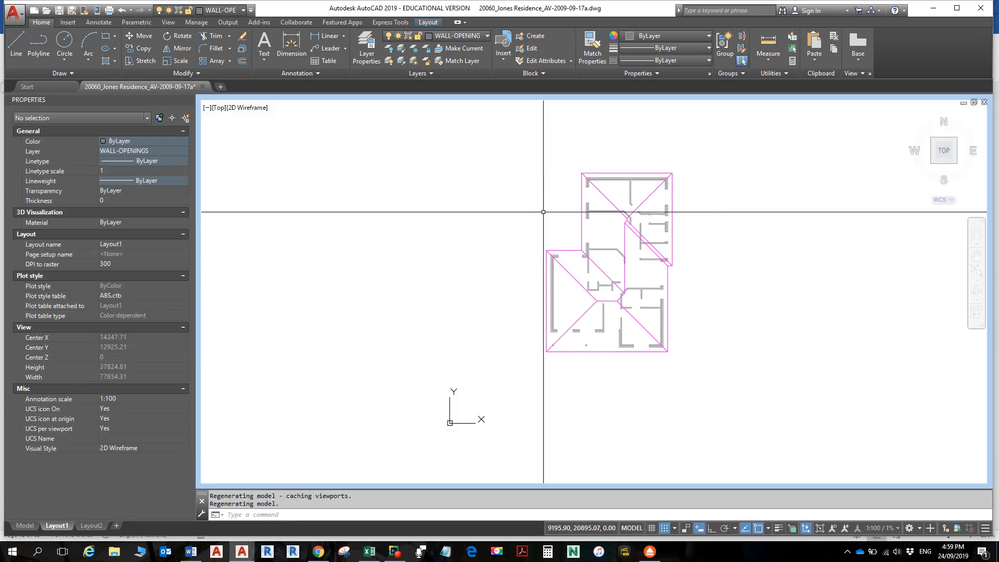
- Draw two parallel 900 mm lines closing both faces of the angled door opening below the wall between the two upper bedrooms
scroll(622, 230, up, 4)
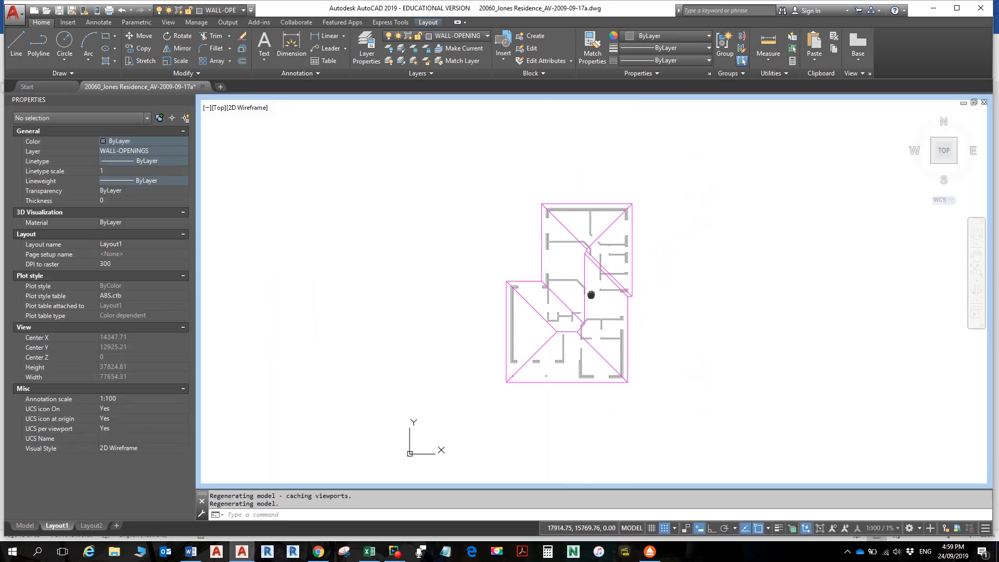
scroll(572, 224, up, 3)
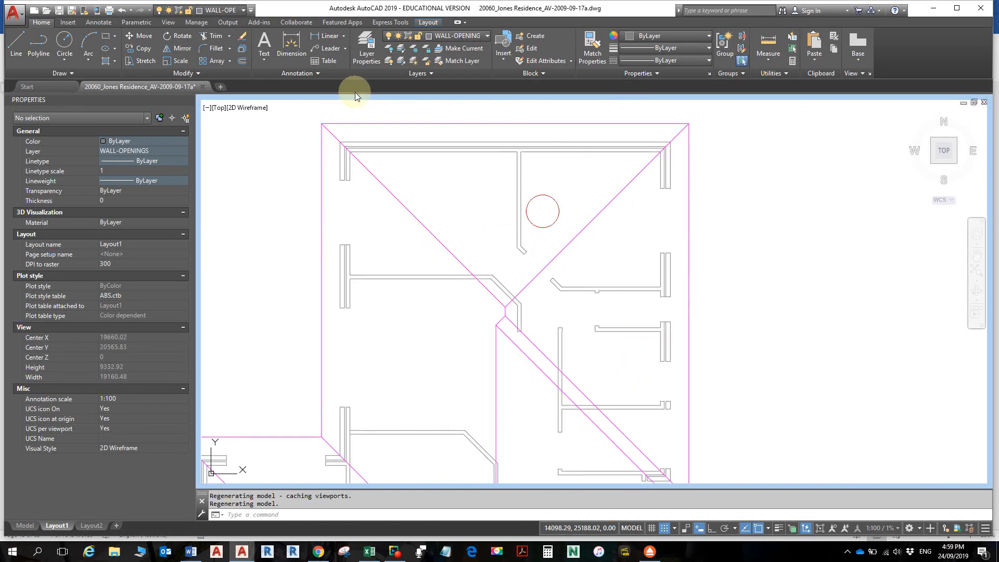
click(16, 44)
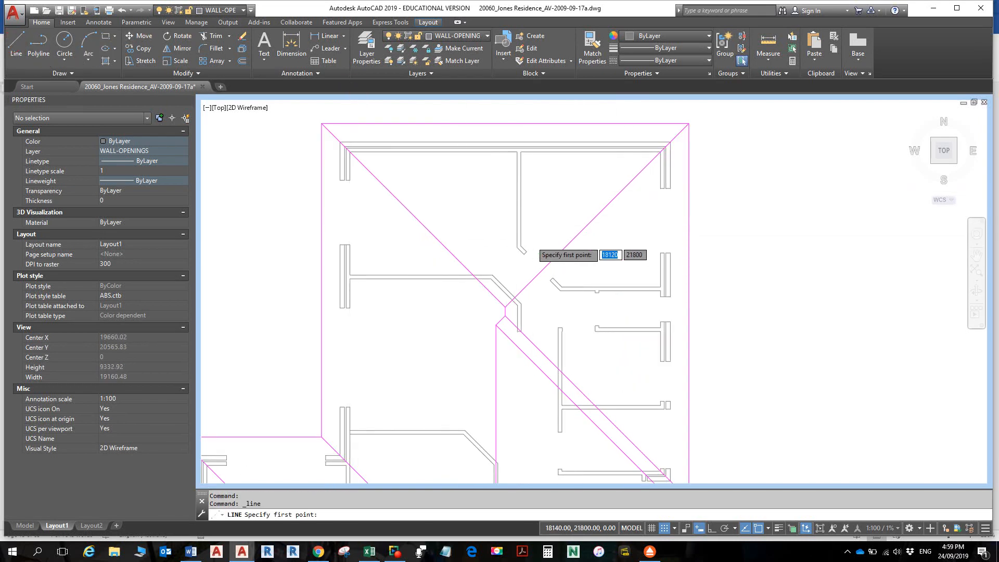
scroll(525, 247, up, 6)
click(506, 281)
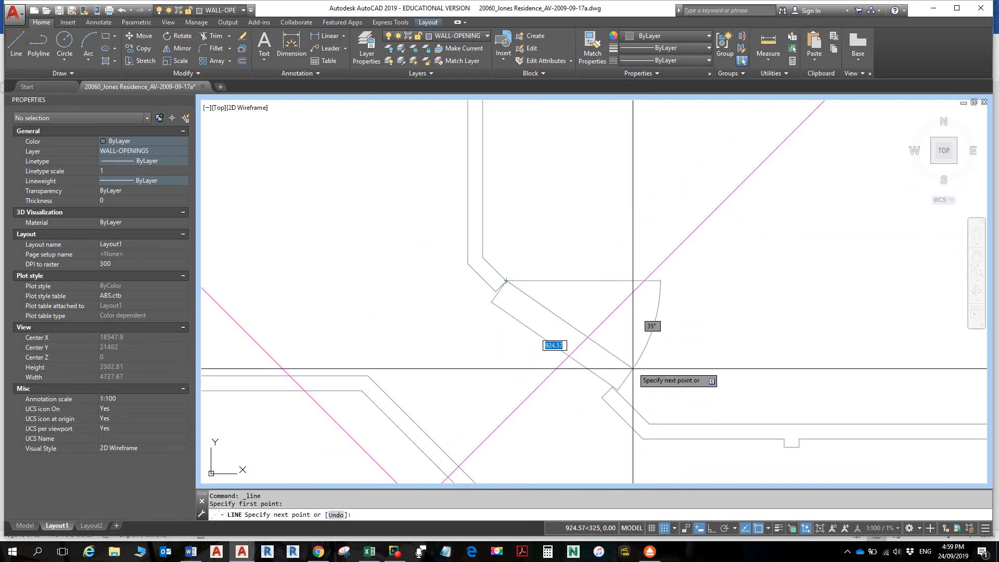
click(612, 387)
key(Return)
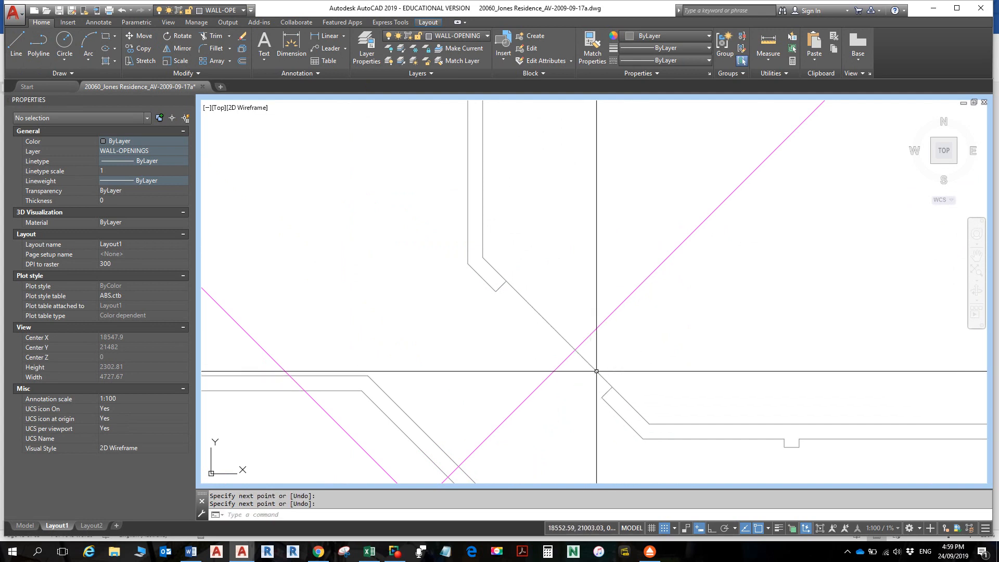
key(Return)
click(496, 292)
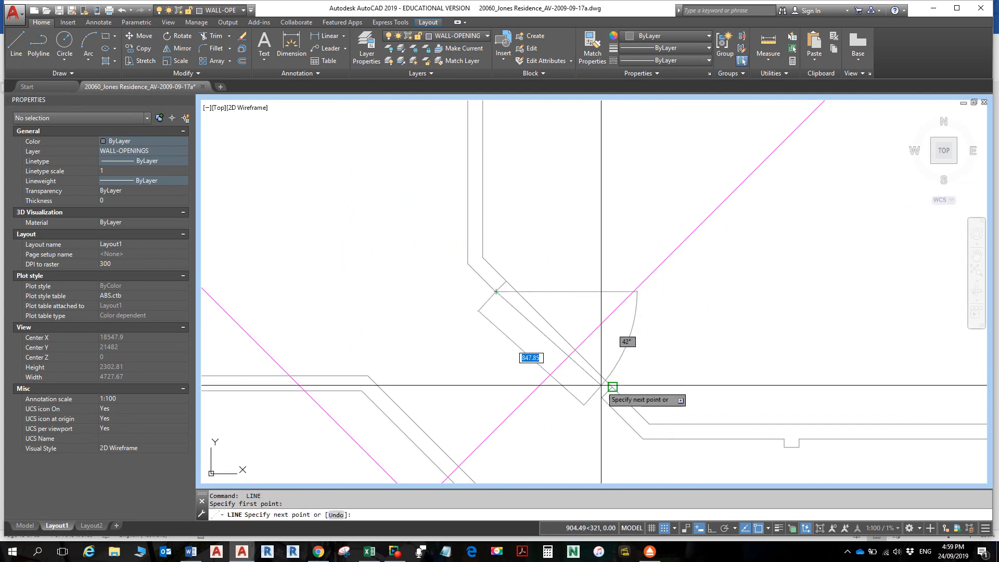
text(900)
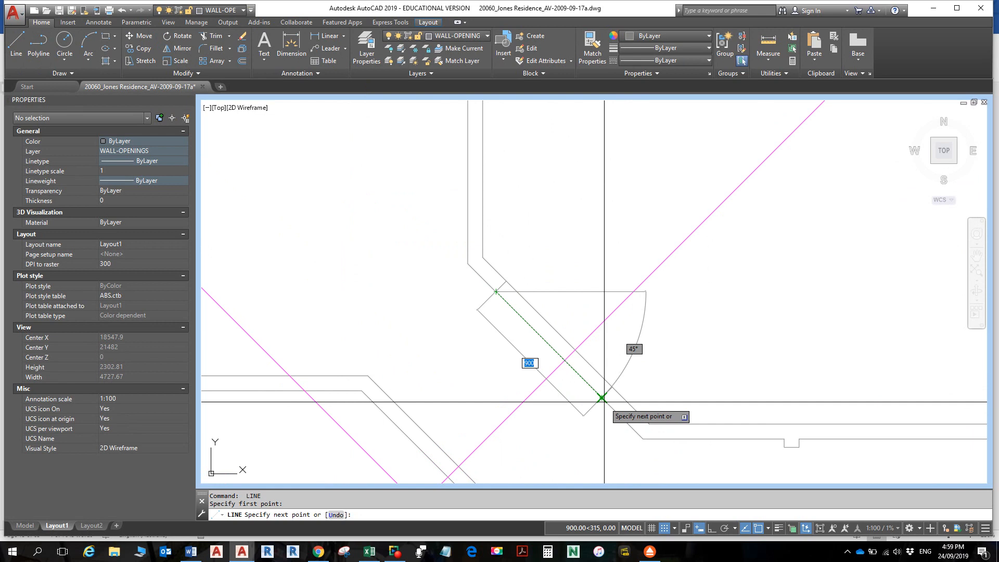
key(Return)
key(Return)
- Draw two parallel vertical 800 mm lines joining the facing wall nibs of the small room's door opening below the upper-right bedroom
scroll(631, 329, down, 4)
middle_drag(575, 329, 623, 285)
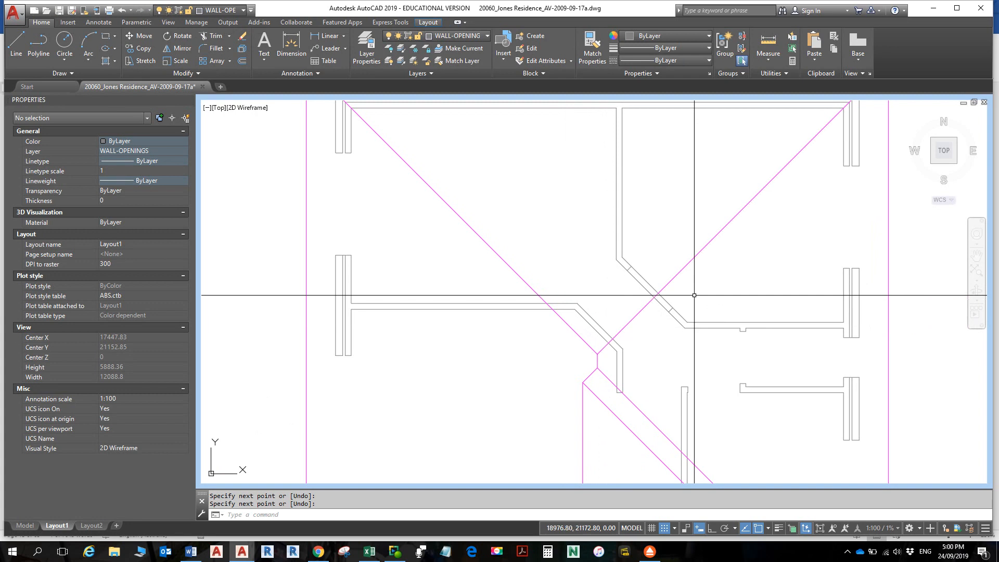
scroll(743, 263, down, 4)
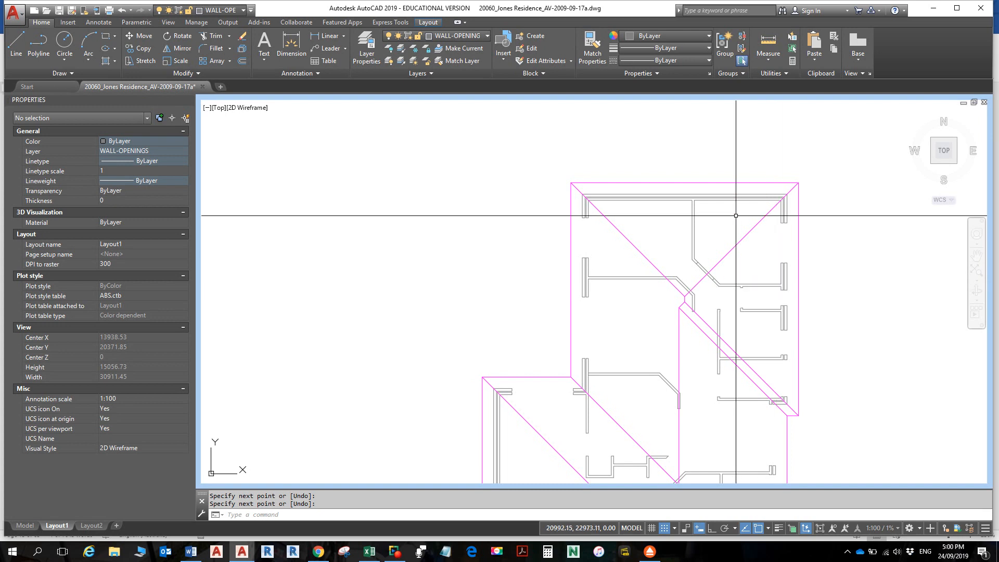
middle_drag(695, 290, 652, 227)
scroll(653, 226, up, 4)
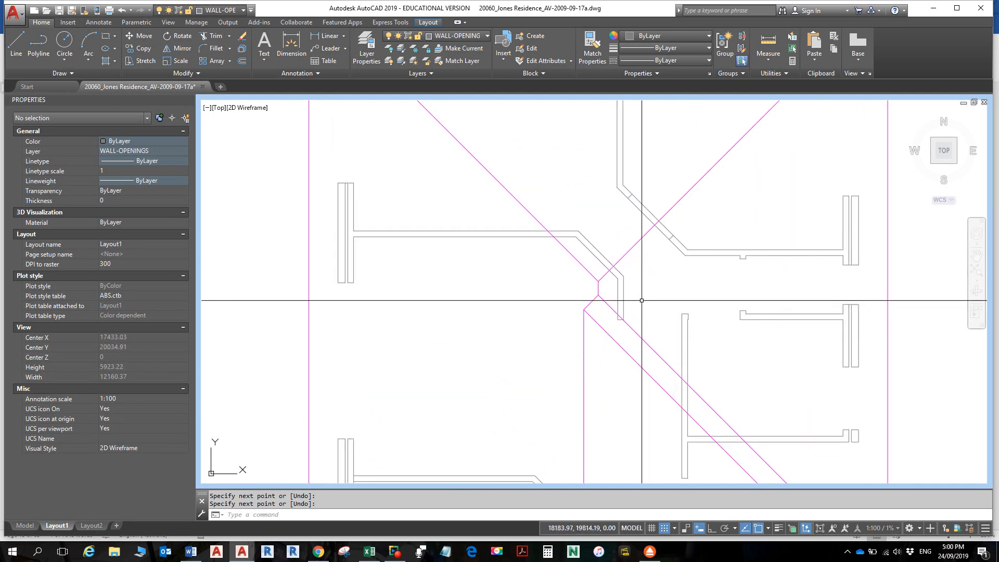
scroll(603, 263, up, 4)
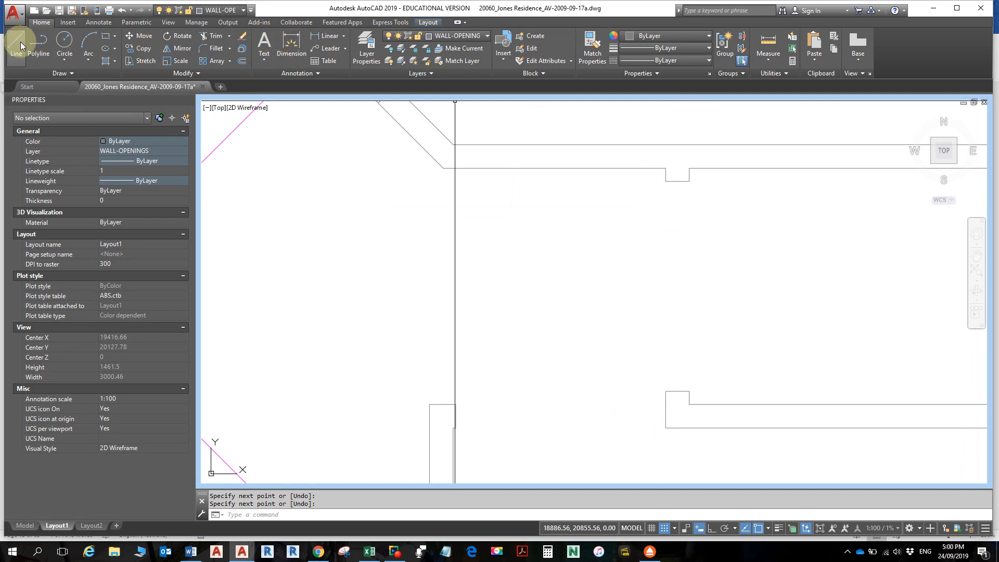
click(666, 181)
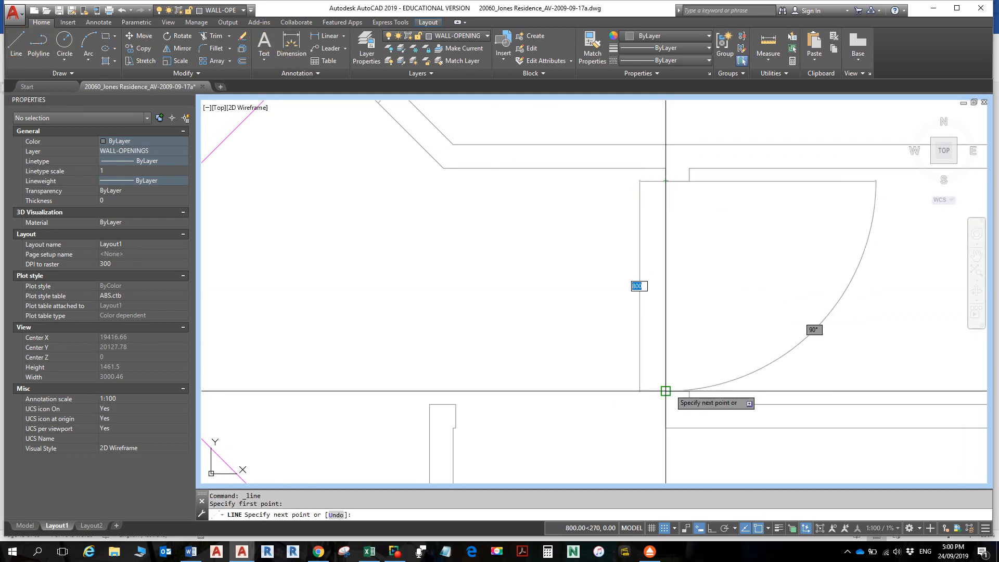
click(666, 391)
key(Return)
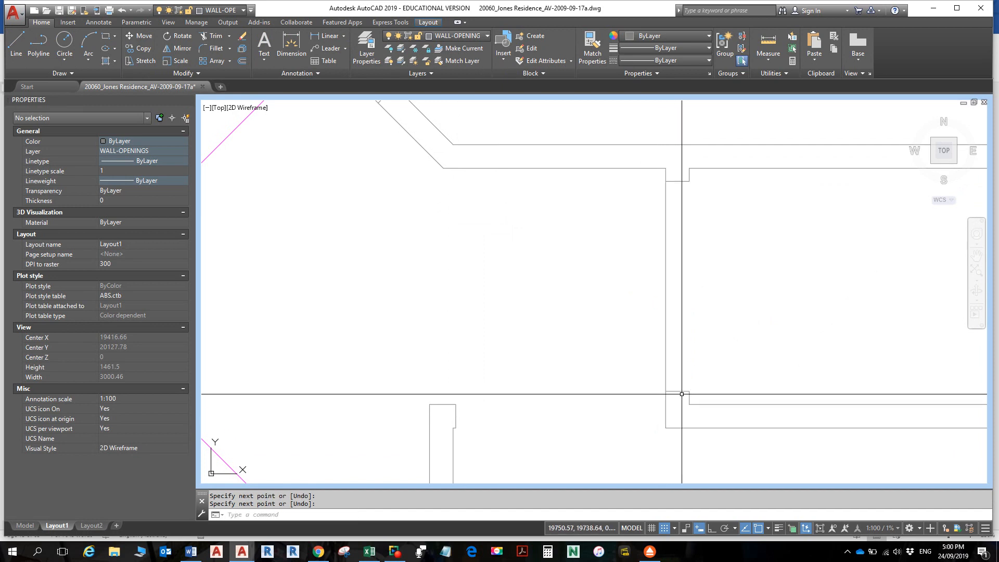
key(Return)
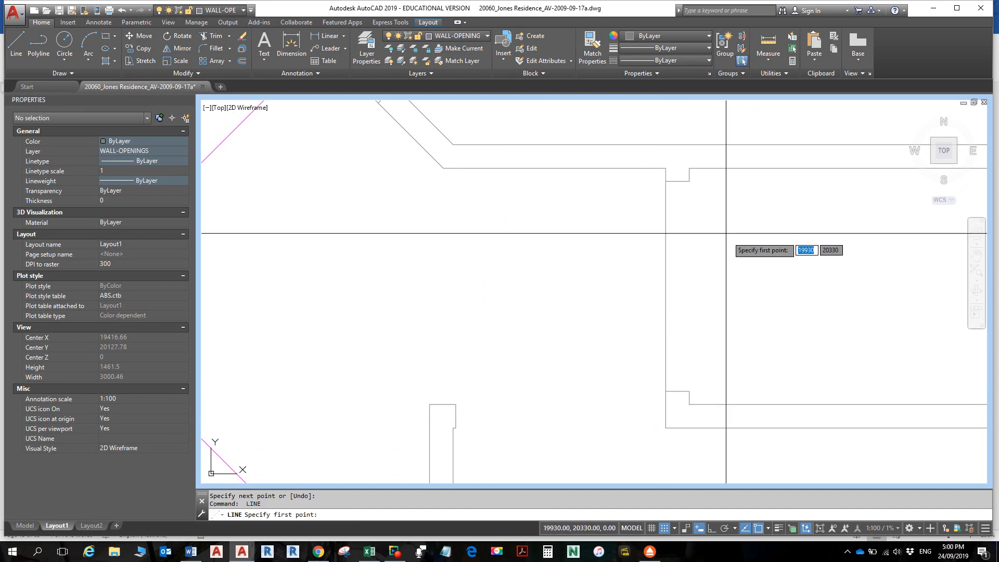
click(690, 180)
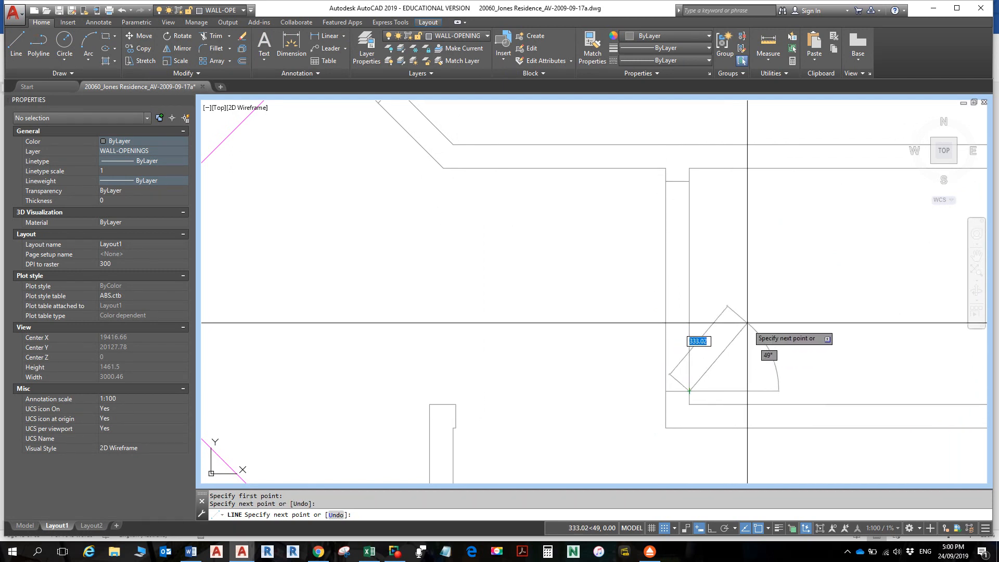
key(Return)
- Draw two parallel horizontal lines closing the door opening between the passage wall's upper end and the adjacent wall corner
scroll(739, 313, down, 4)
scroll(608, 279, up, 5)
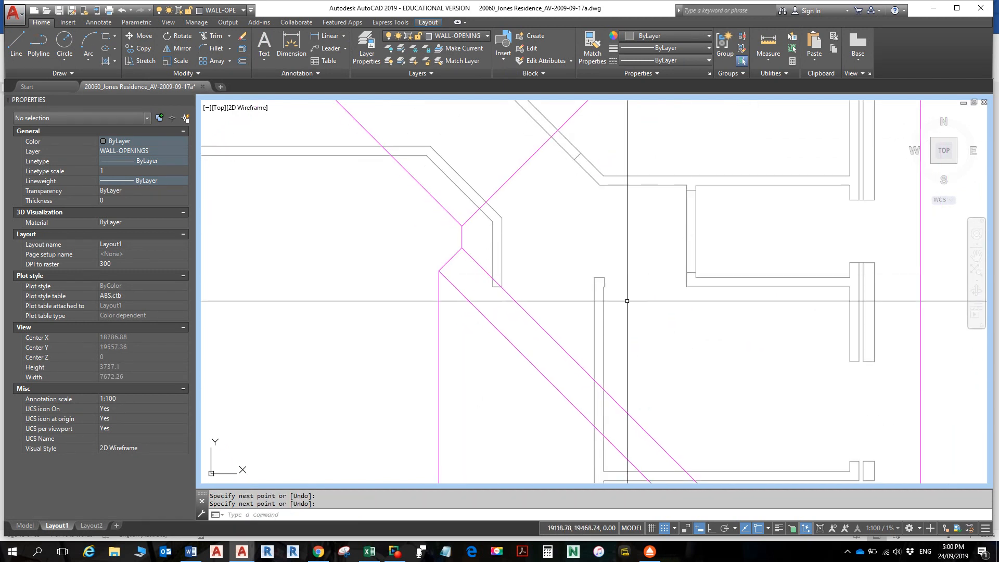
scroll(608, 280, up, 2)
key(Return)
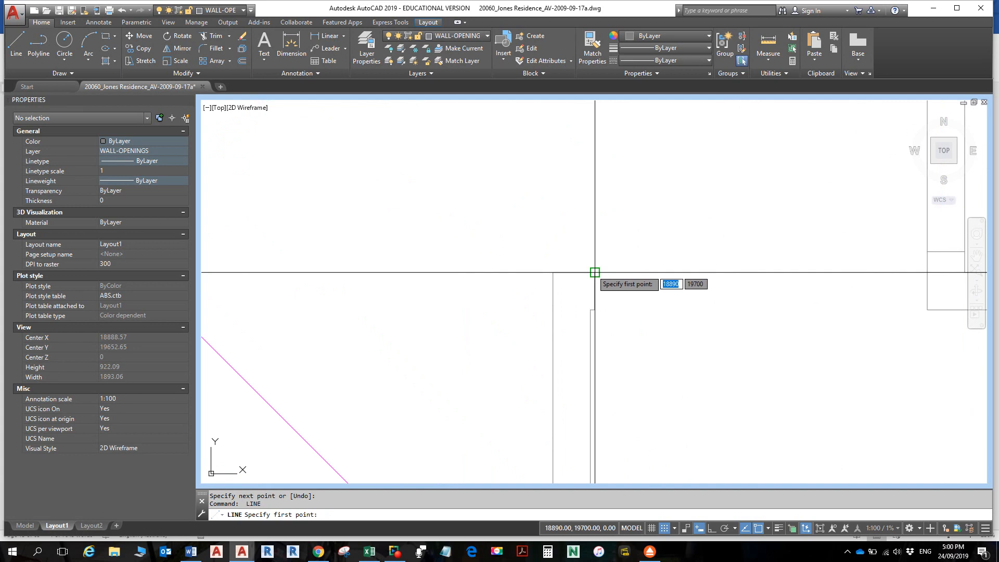
click(595, 272)
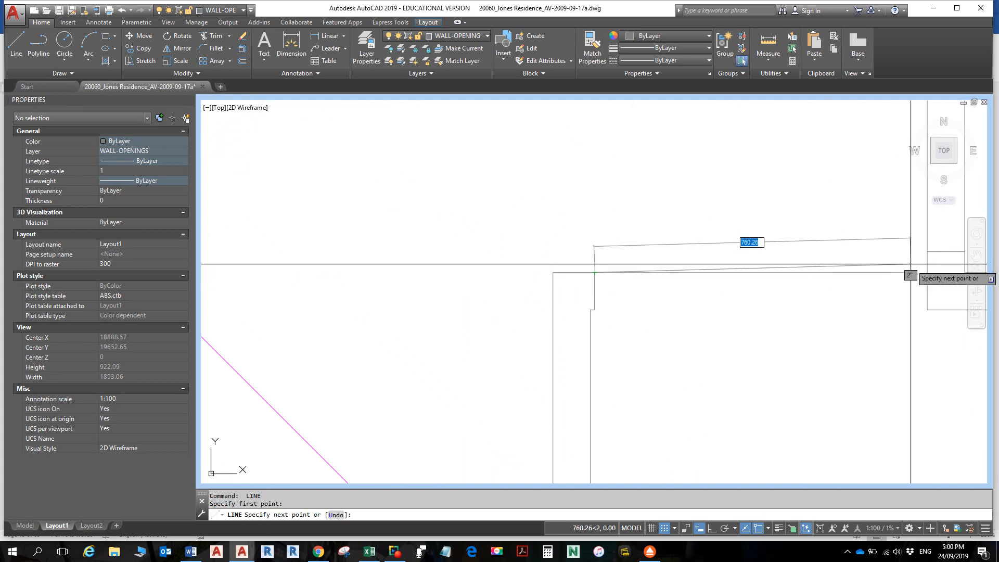
click(927, 272)
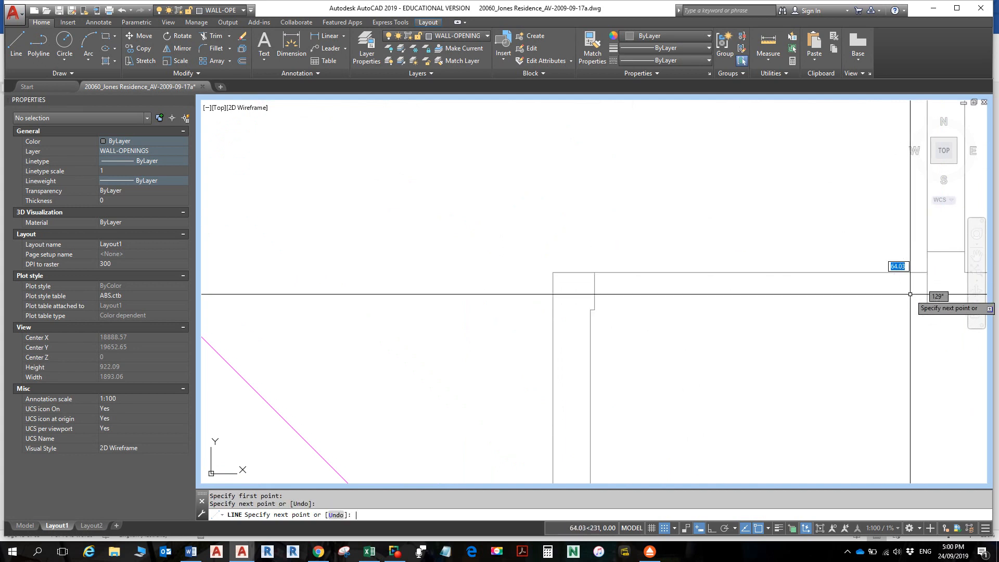
key(Return)
key(Return)
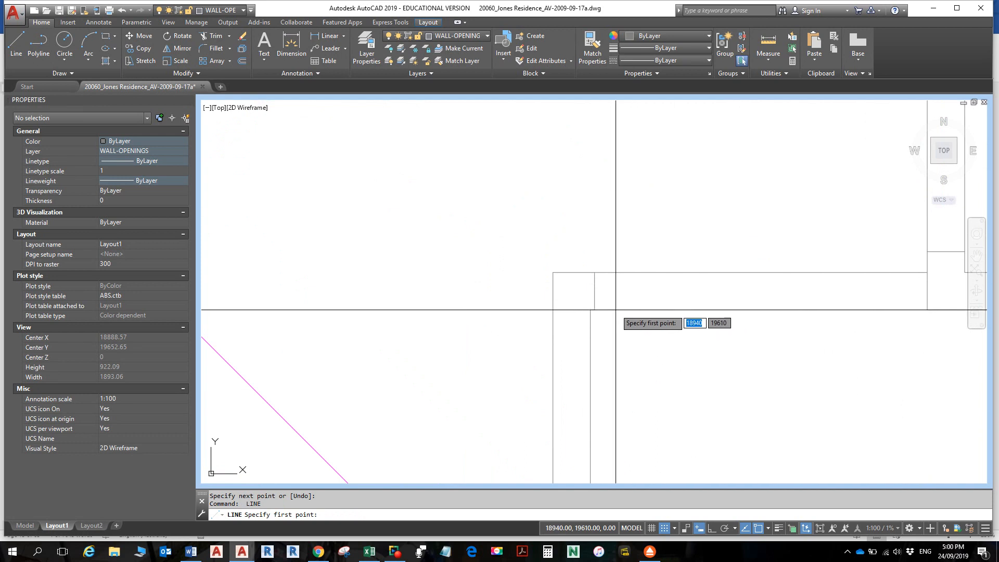
click(595, 310)
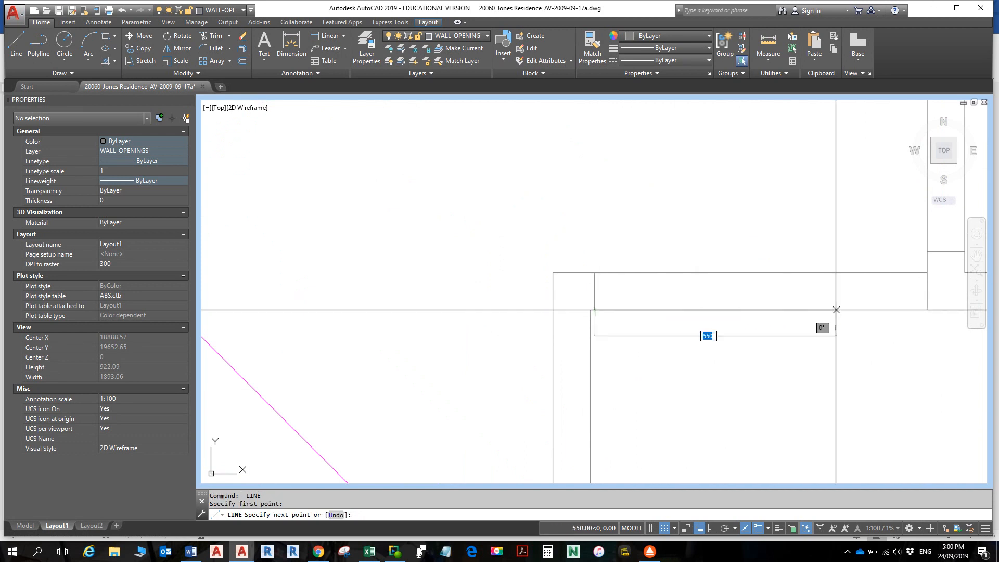
click(928, 309)
key(Return)
- Examine the roof plan viewport for remaining wall gaps and compare them with the floor plan in model space
scroll(844, 309, down, 6)
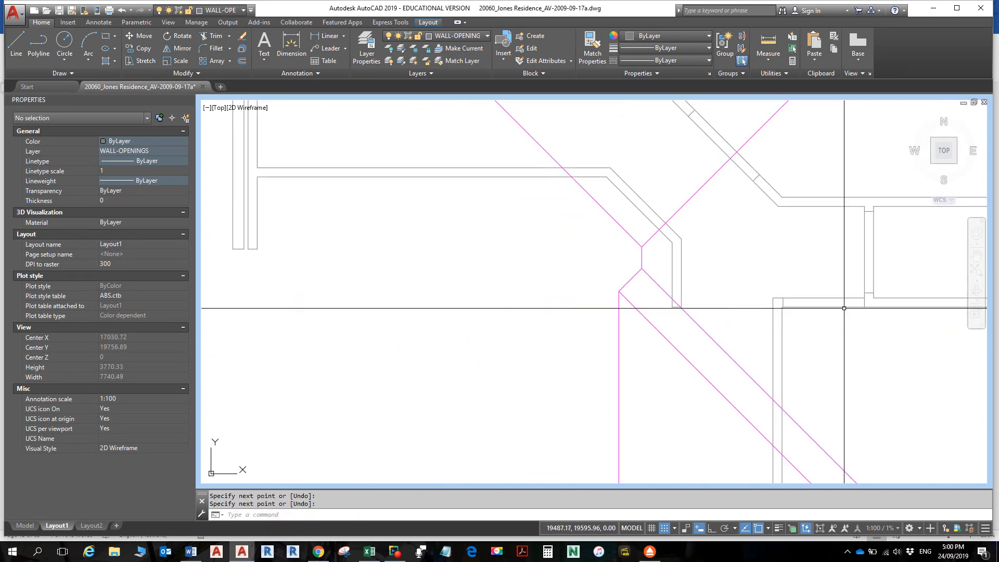
scroll(884, 318, down, 4)
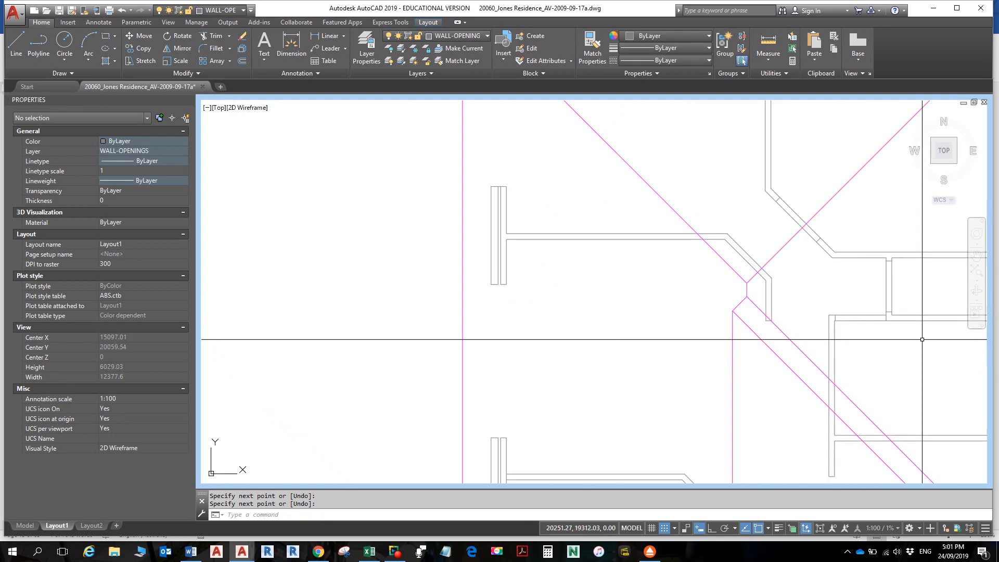
mouse_move(848, 290)
middle_down()
mouse_move(781, 257)
mouse_move(830, 283)
mouse_move(836, 307)
middle_up()
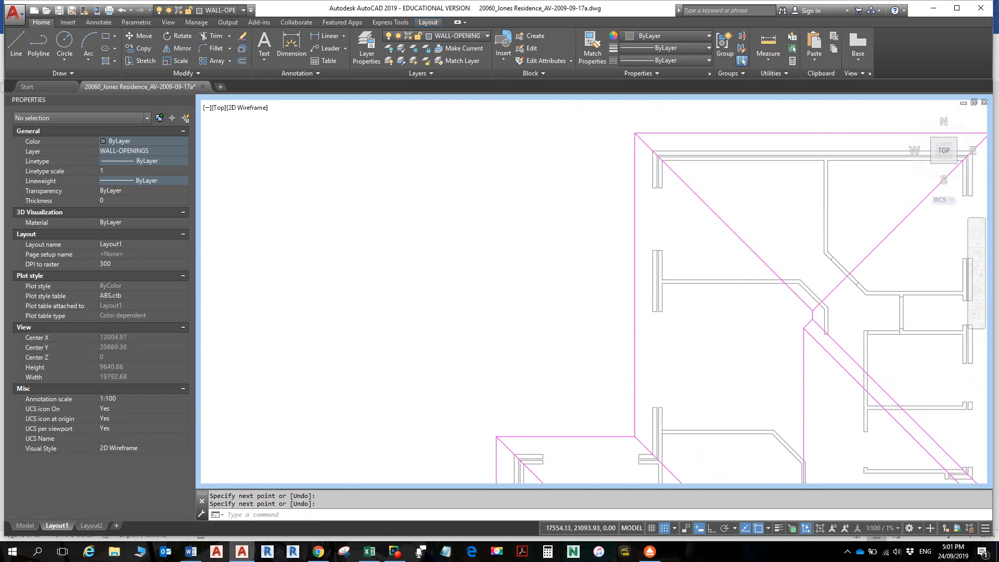
scroll(817, 258, up, 8)
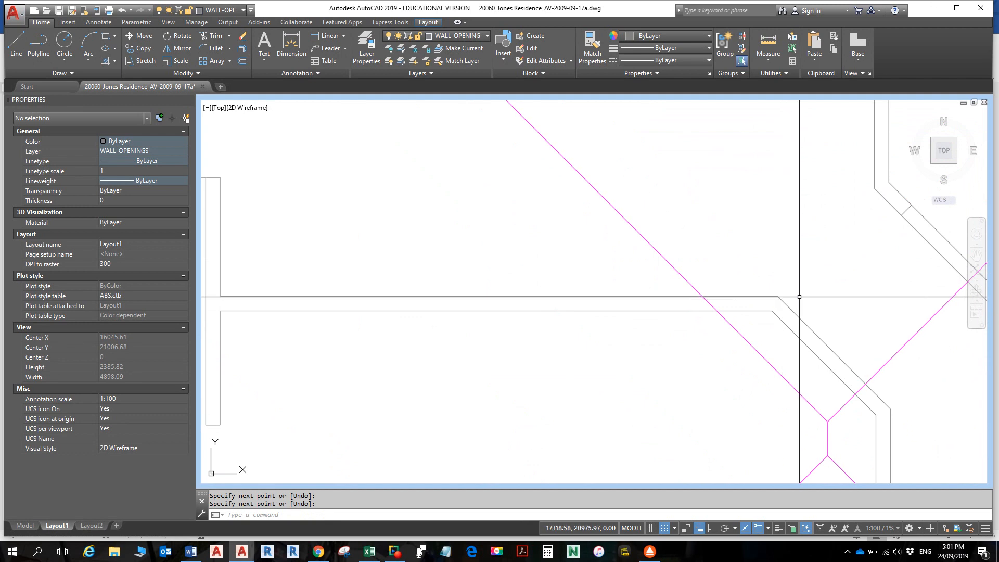
scroll(803, 298, up, 1)
scroll(806, 294, down, 1)
scroll(810, 289, up, 1)
scroll(813, 287, down, 1)
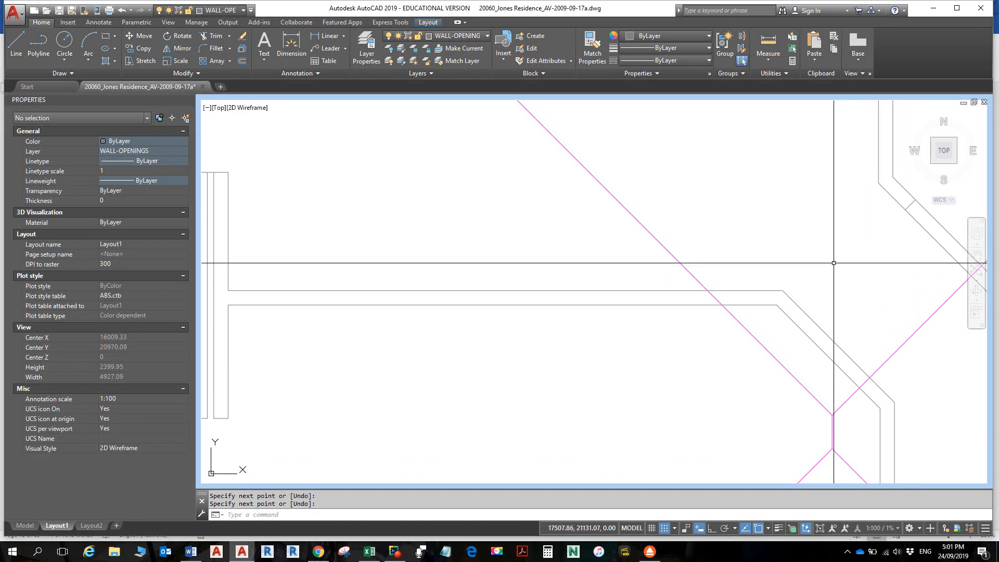
scroll(835, 263, down, 10)
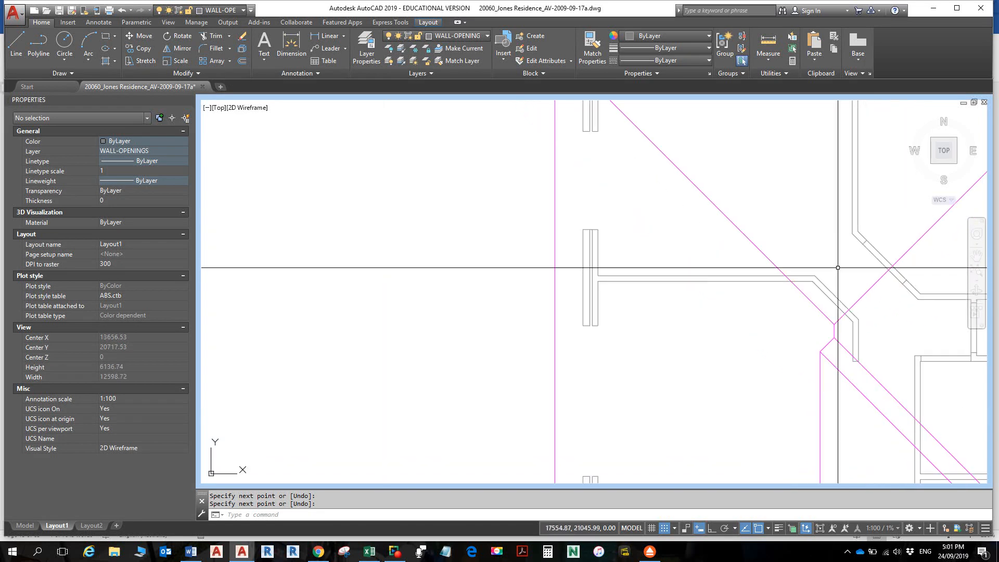
middle_drag(815, 287, 782, 245)
scroll(672, 328, up, 3)
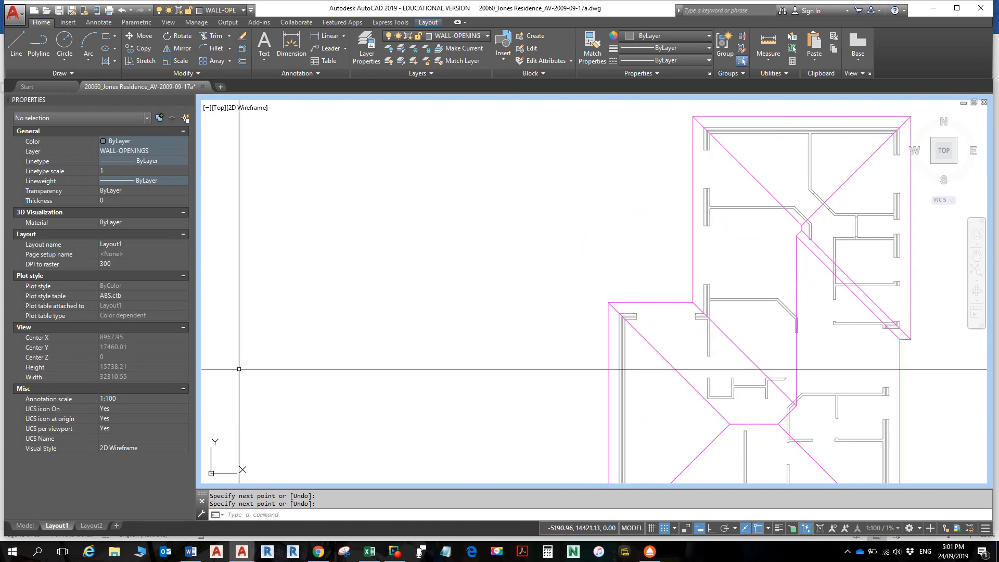
click(36, 526)
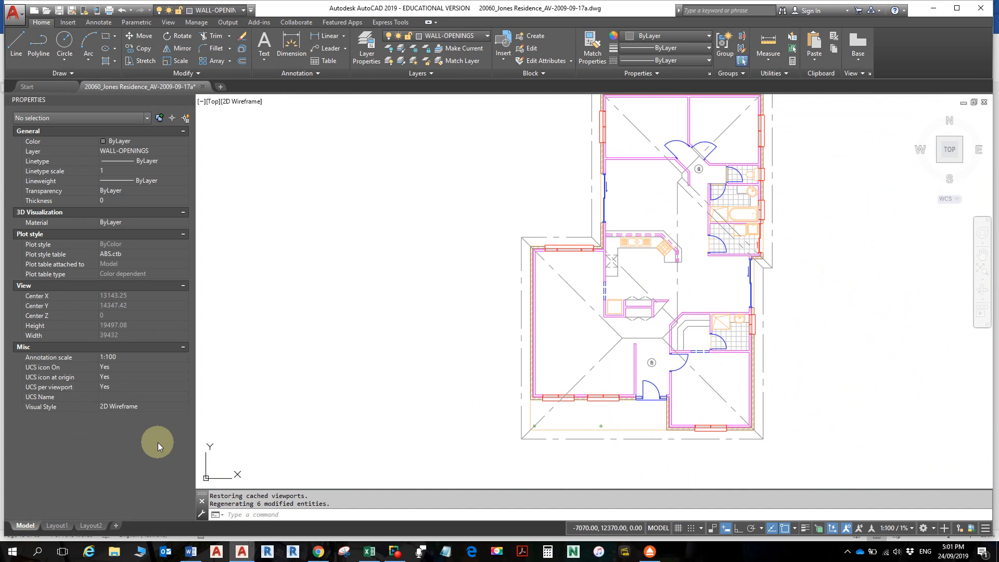
- In model space, draw two parallel 900 mm lines at 45° closing both faces of the upper-left bedroom's angled door opening
scroll(650, 223, up, 10)
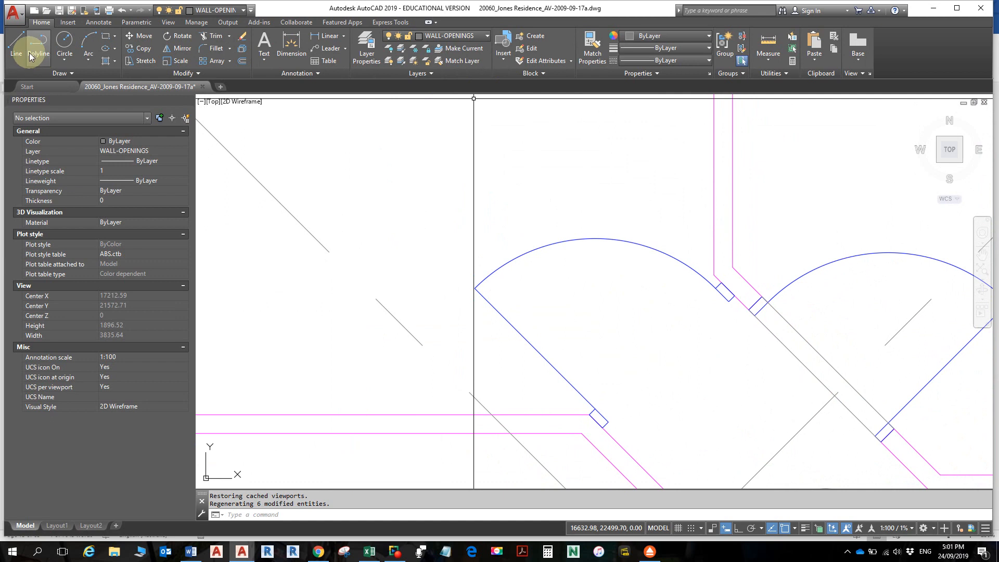
click(17, 44)
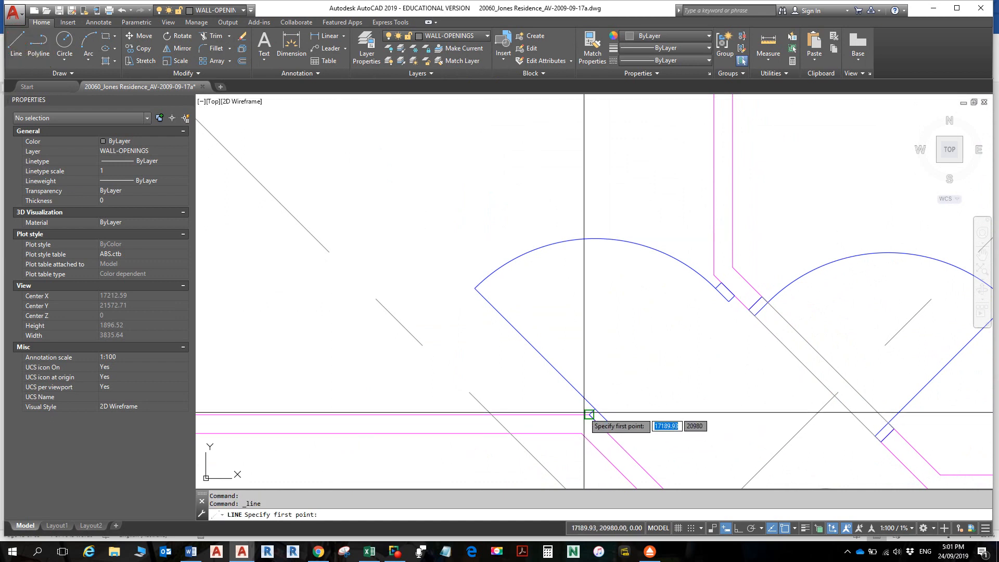
click(600, 394)
scroll(736, 273, up, 5)
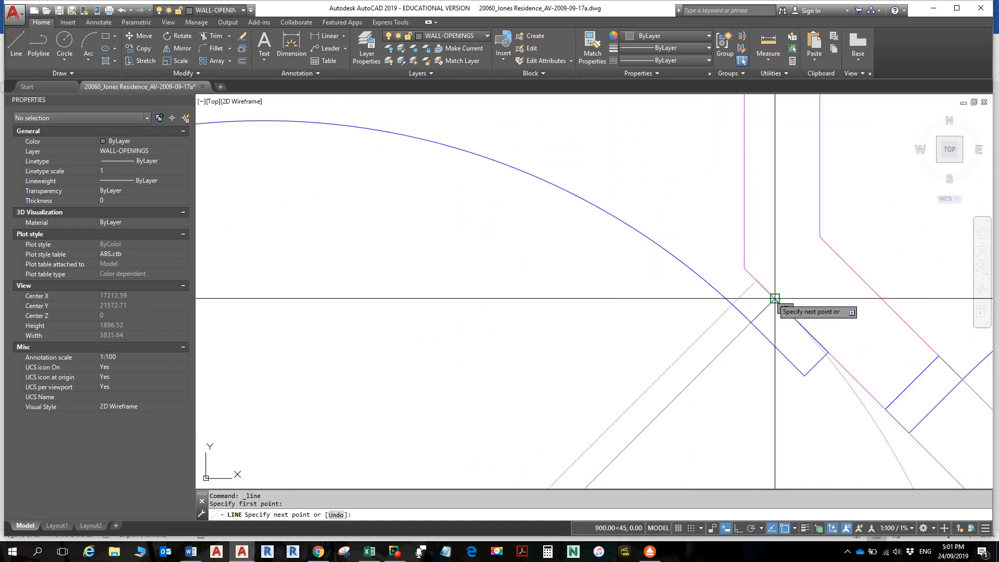
click(775, 299)
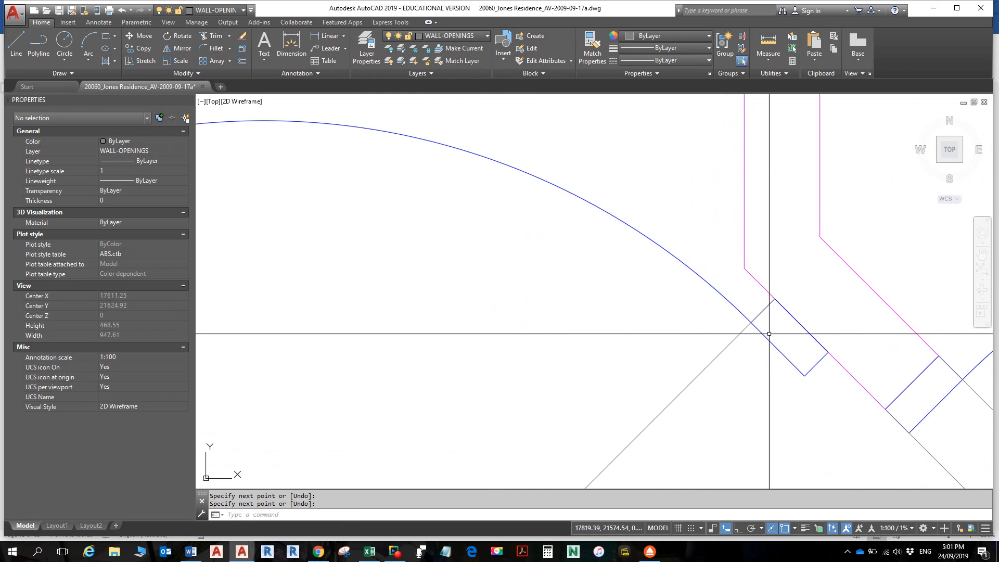
scroll(769, 334, down, 6)
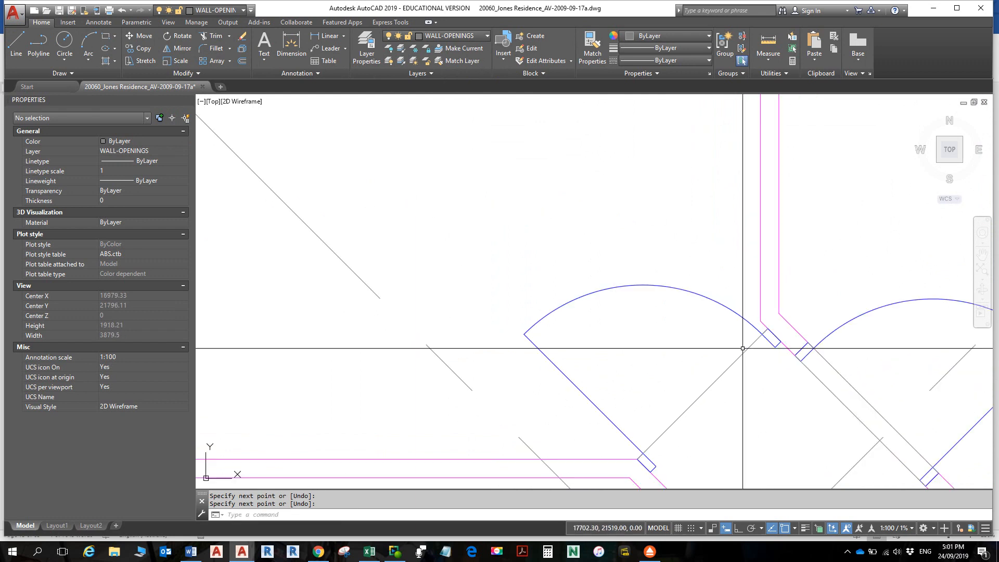
click(19, 54)
click(649, 265)
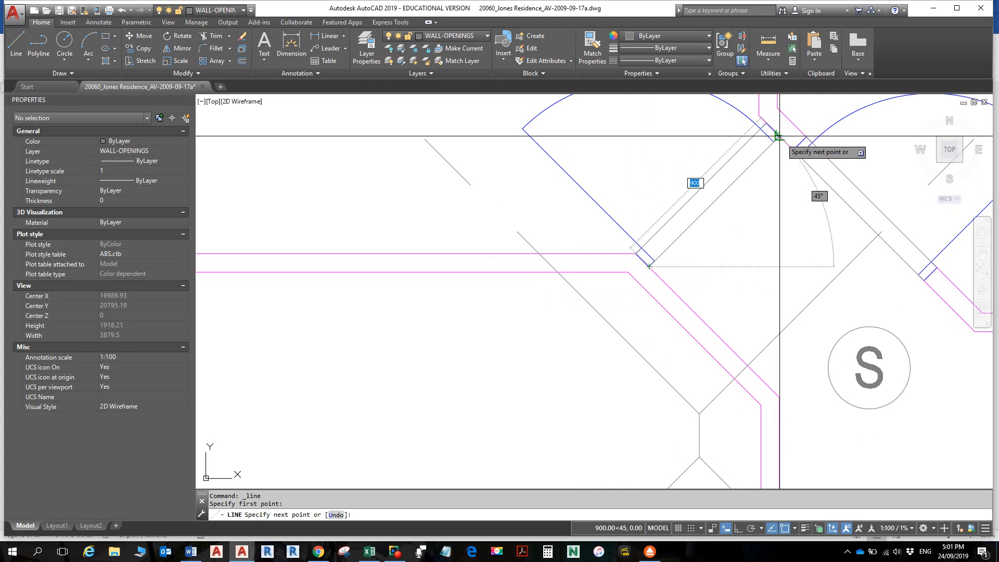
scroll(779, 135, up, 4)
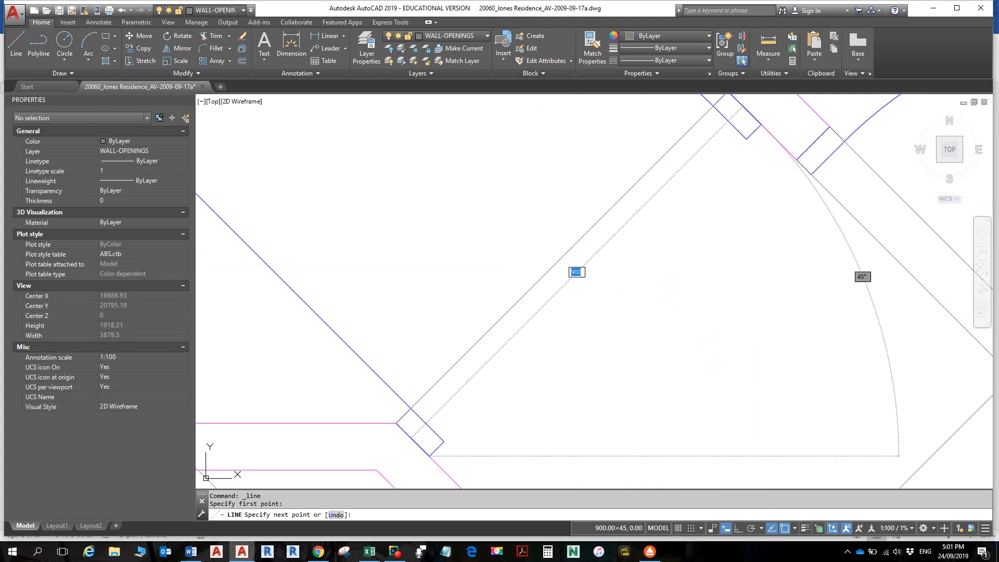
key(Return)
key(Return)
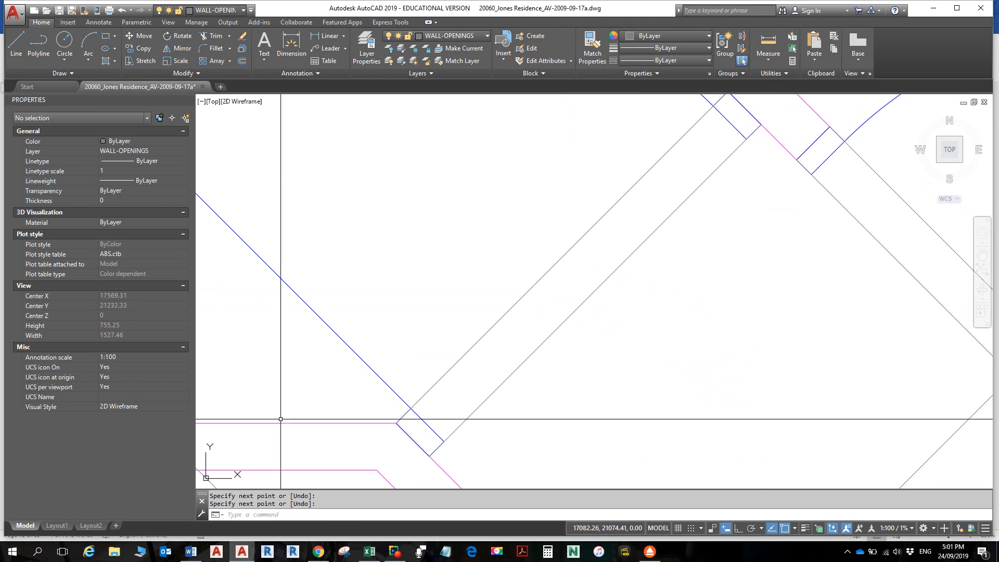
- Return to Layout1 and open the roof plan viewport maximised for editing its model space
click(56, 525)
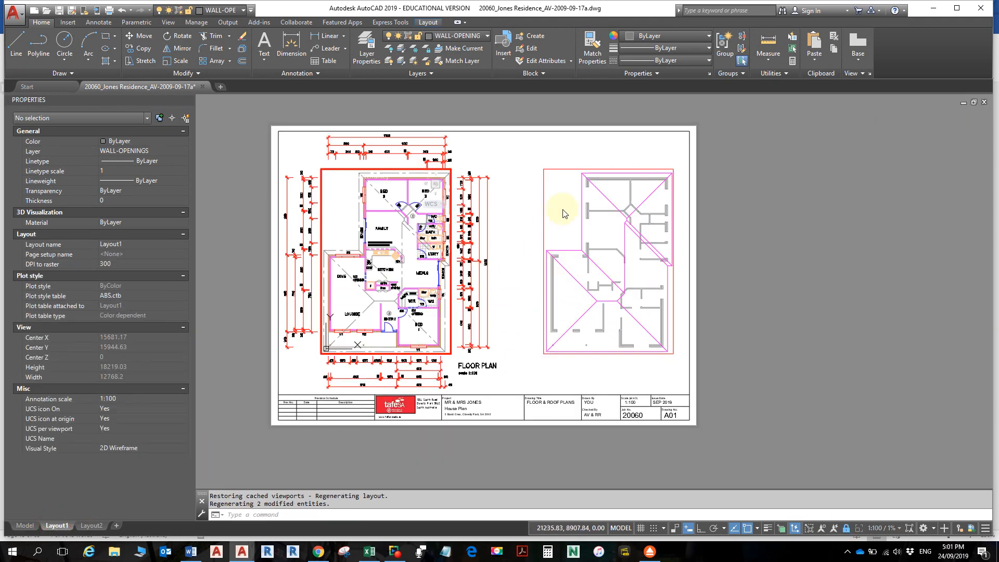
double_click(525, 233)
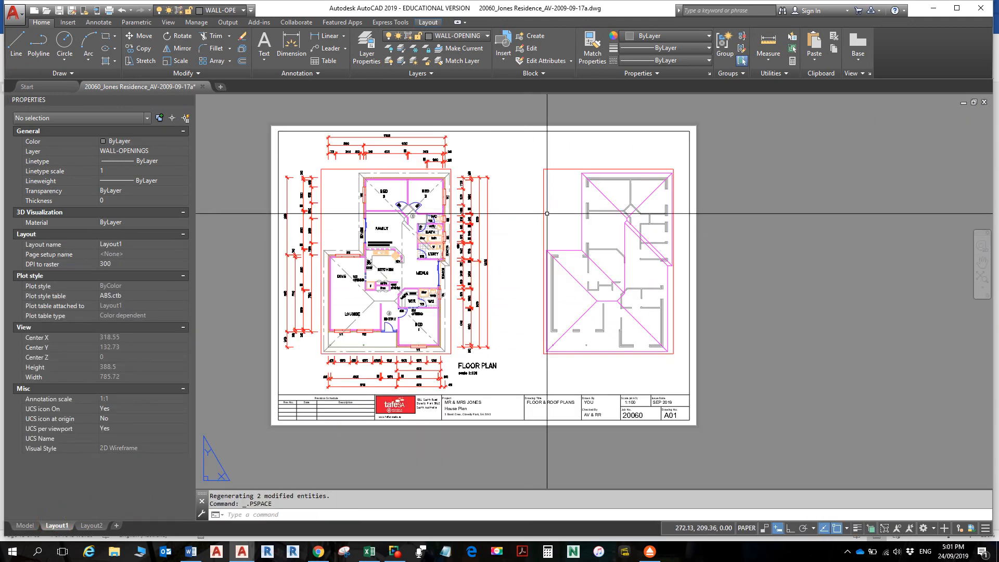
click(543, 216)
double_click(543, 216)
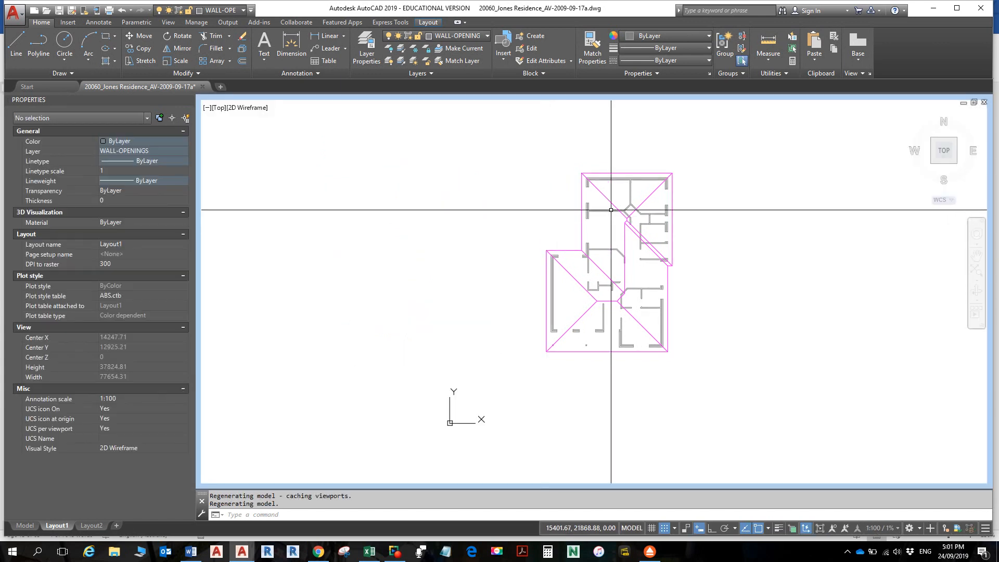
- Draw two parallel vertical 900 mm lines closing the door opening of the lowest small room beside the diagonal roof lines
scroll(635, 212, up, 5)
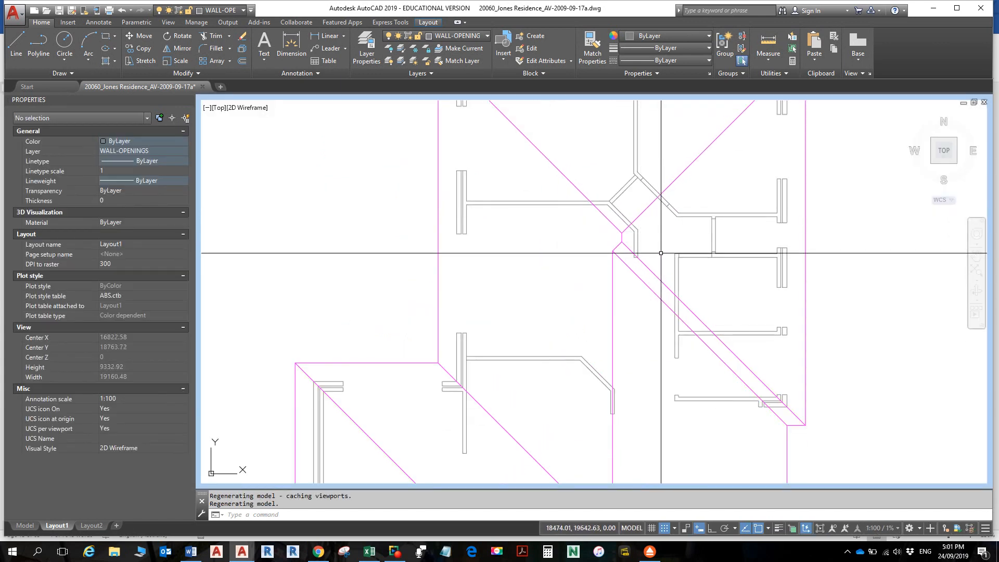
middle_drag(660, 254, 642, 185)
scroll(667, 262, up, 2)
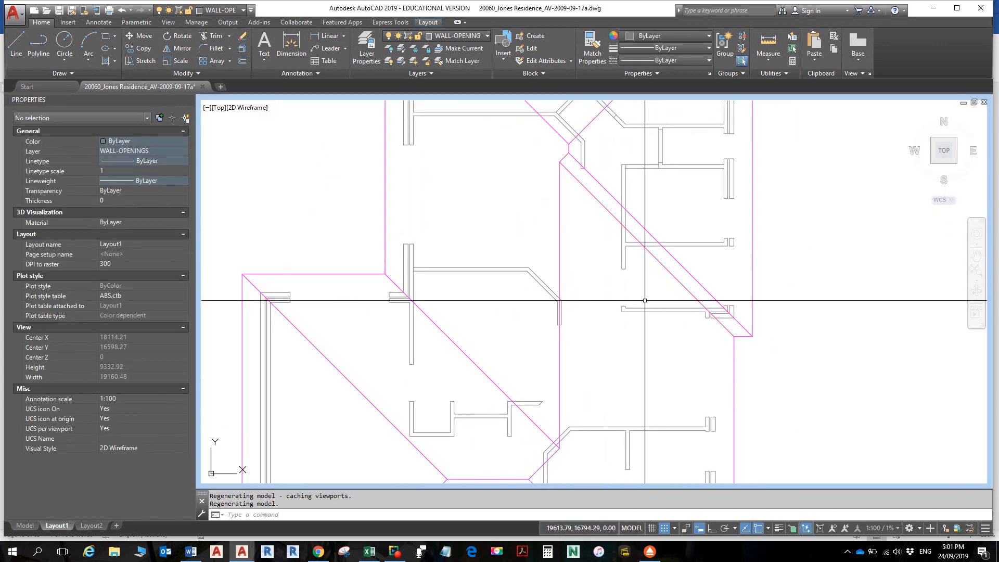
scroll(625, 276, up, 2)
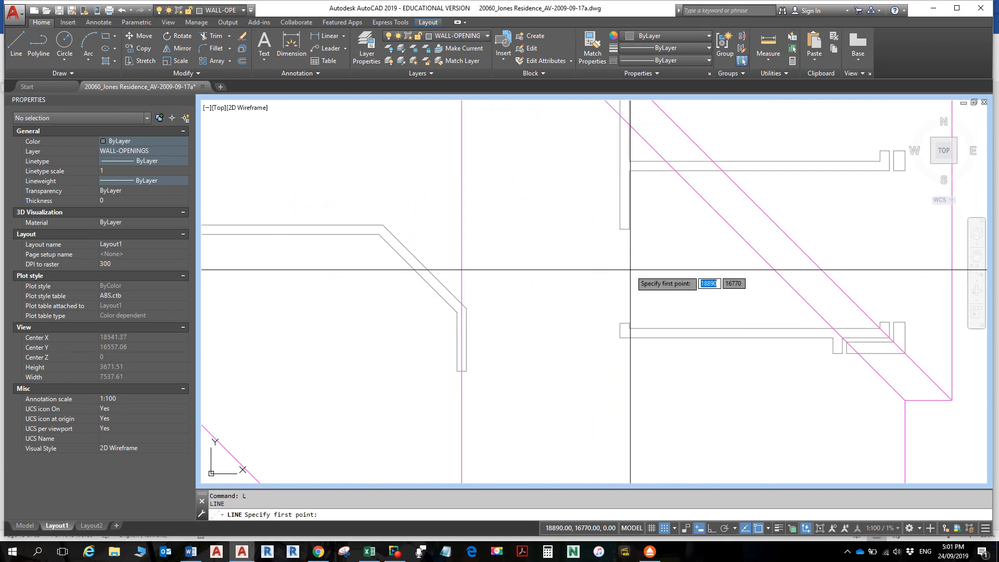
click(620, 228)
key(Return)
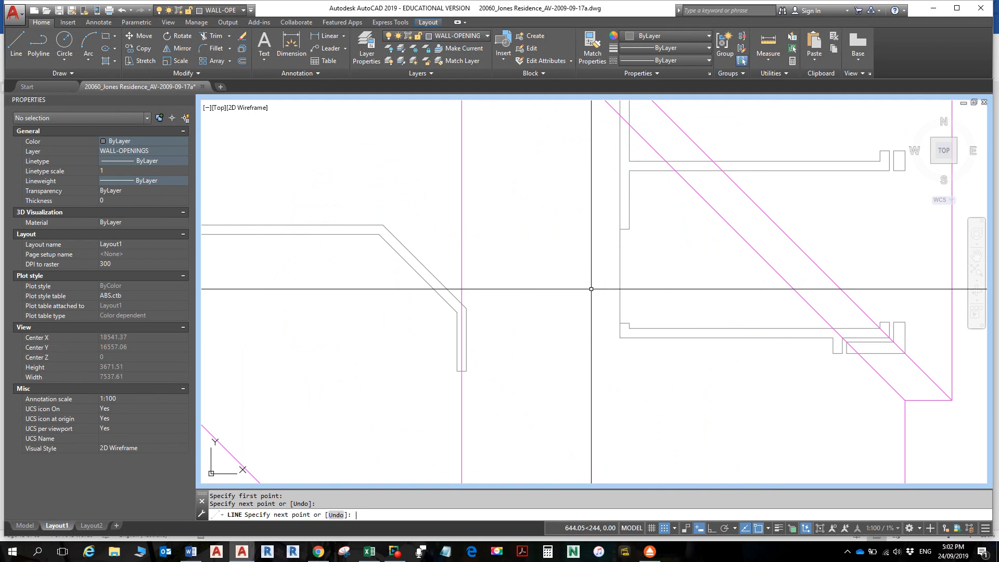
key(Return)
key(Return)
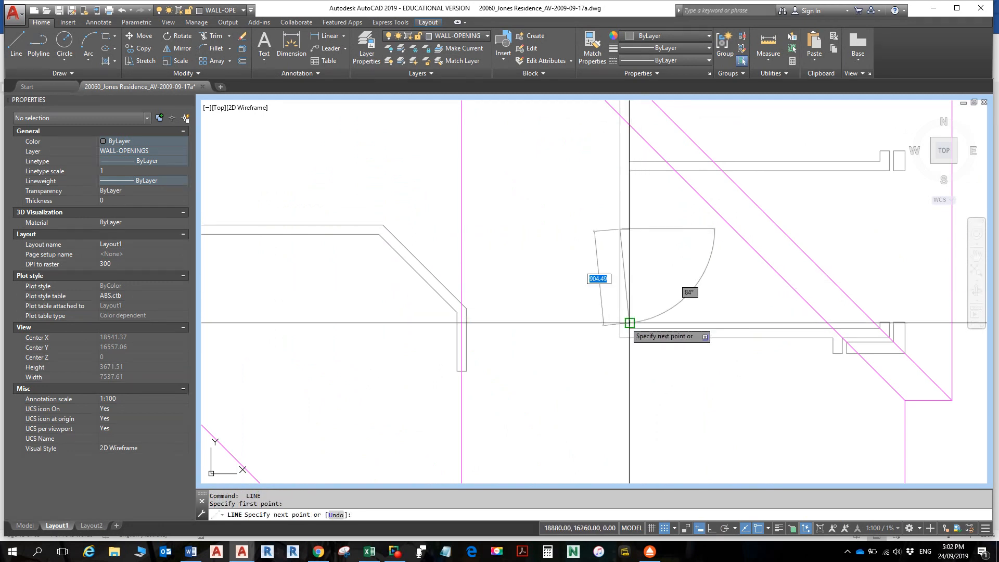
key(Escape)
key(Return)
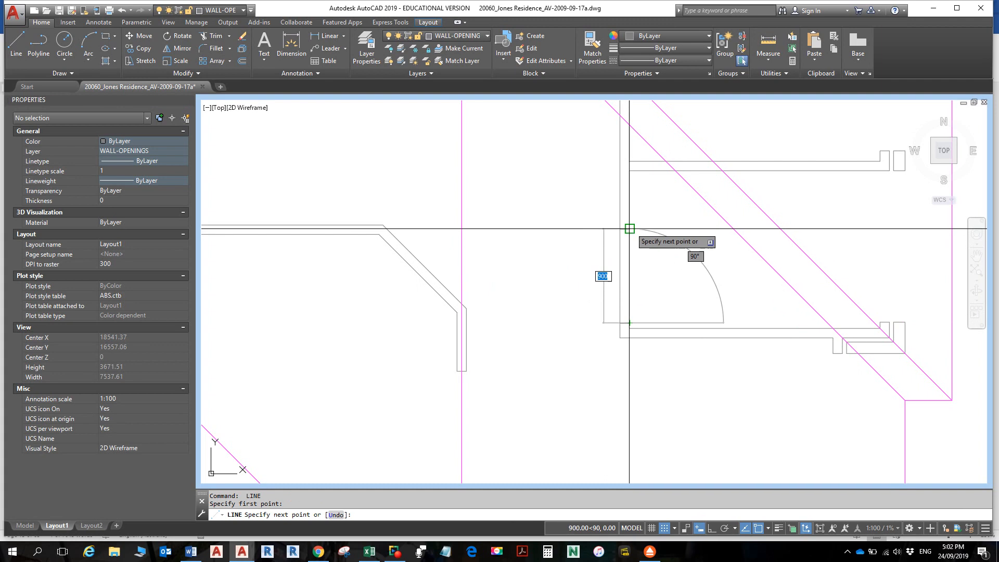
key(Return)
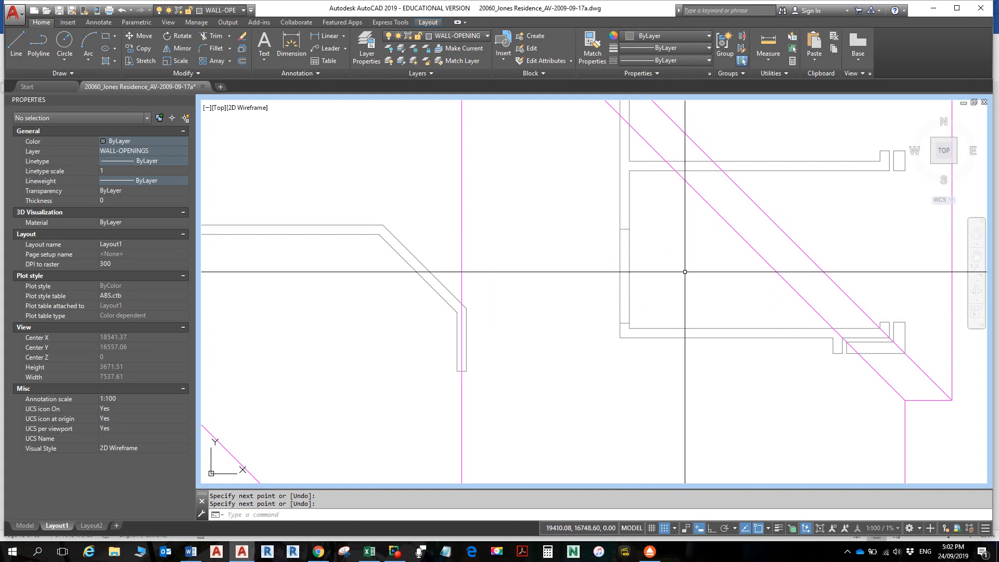
key(Return)
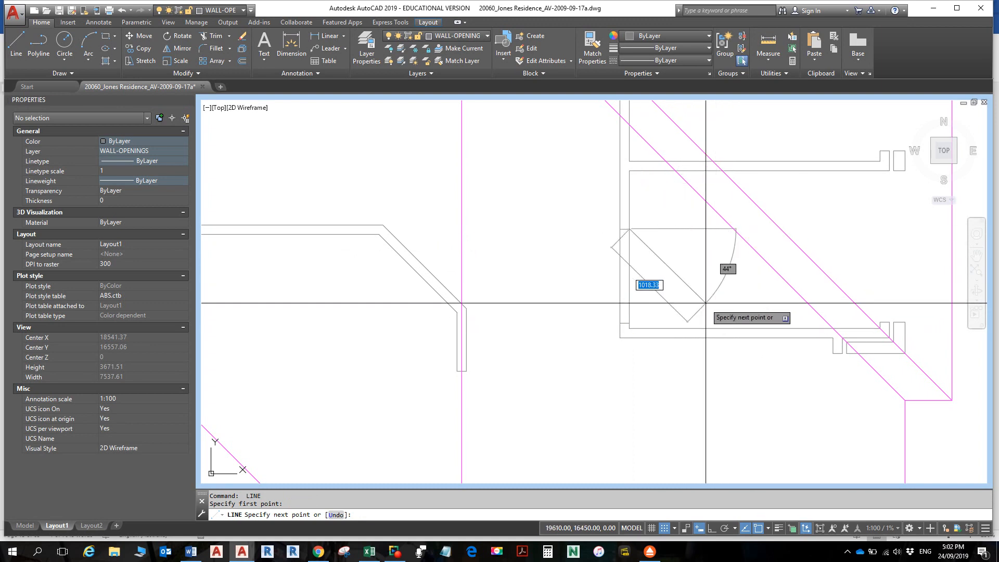
scroll(707, 294, down, 4)
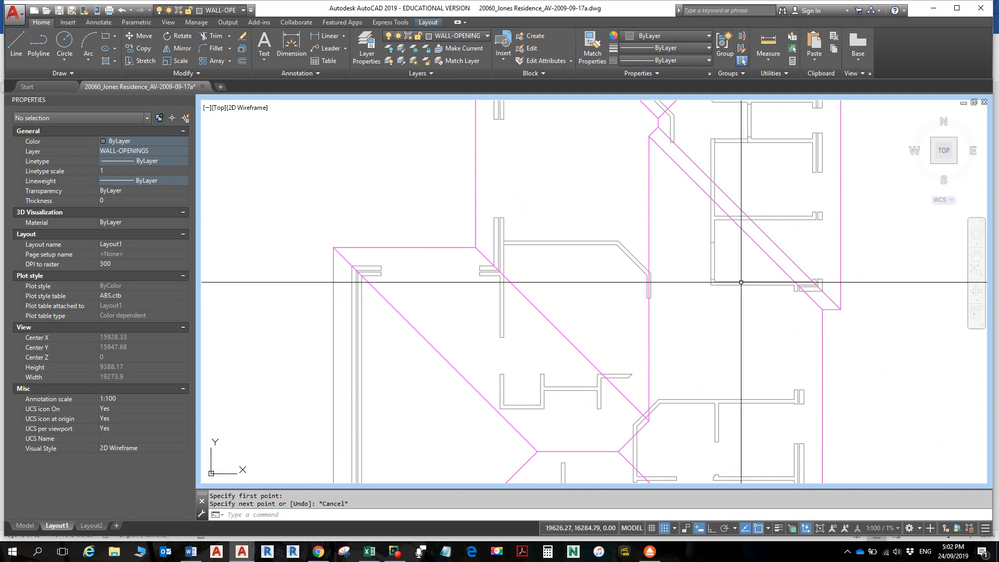
- Draw two parallel vertical 800 mm lines closing the door opening in the partition between the two small rooms above the lower-right bedroom
middle_drag(707, 281, 703, 237)
middle_drag(674, 424, 635, 340)
scroll(676, 326, up, 4)
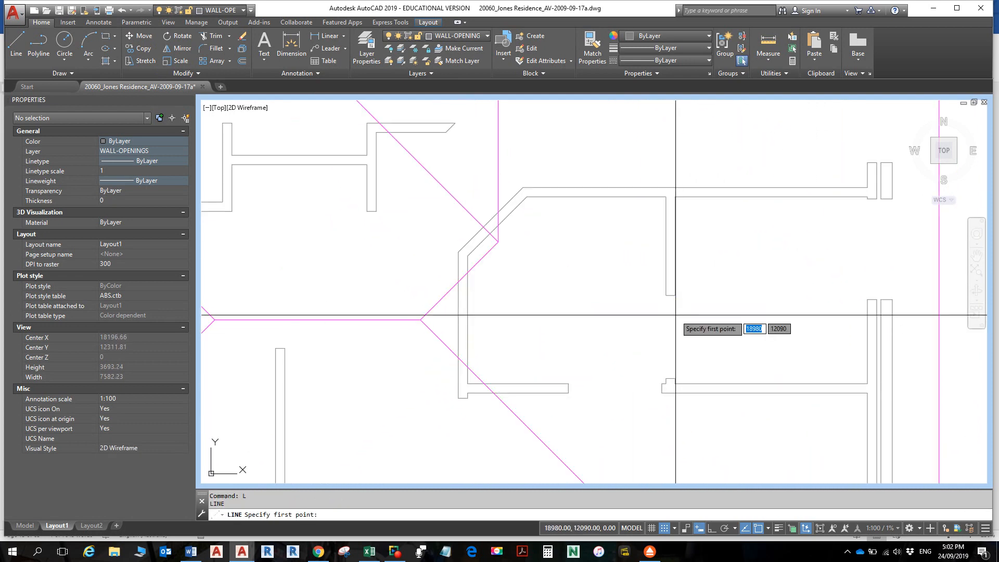
scroll(676, 315, up, 4)
click(670, 264)
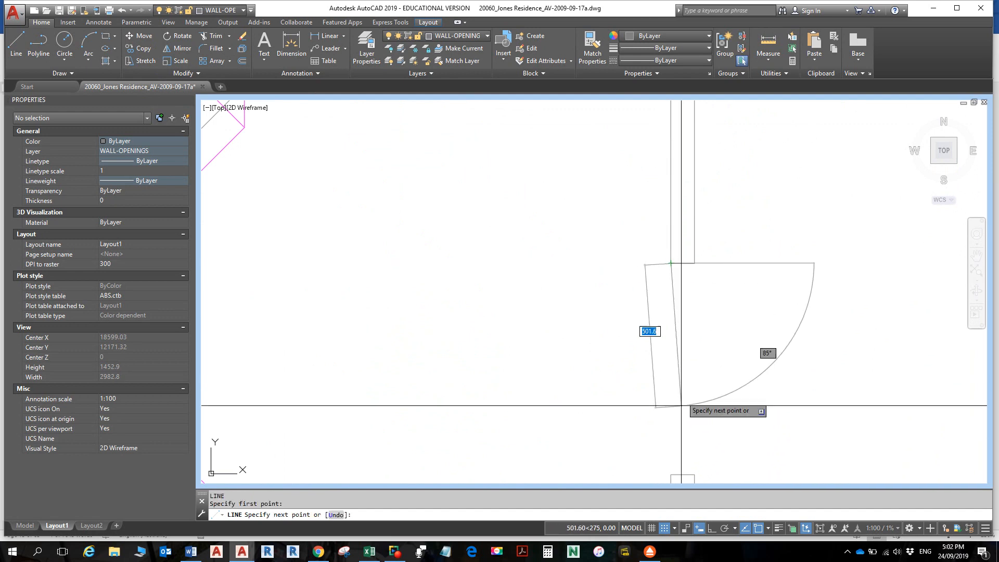
click(671, 473)
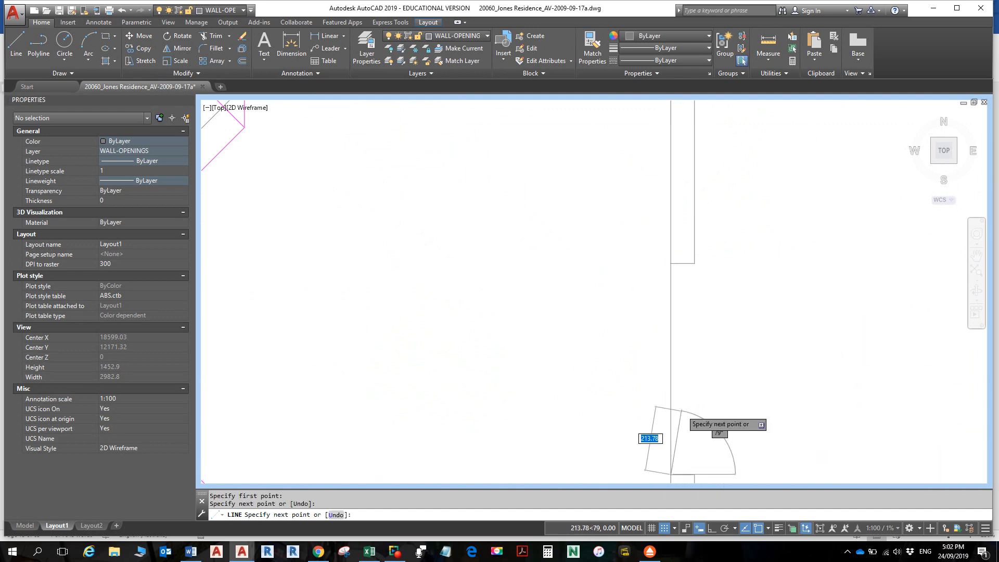
scroll(682, 418, down, 3)
key(Return)
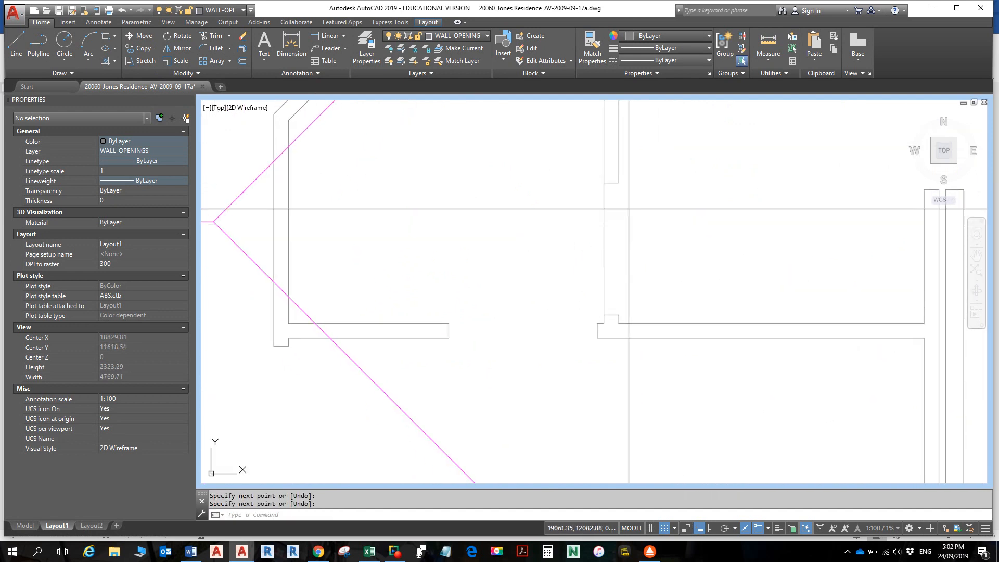
key(Return)
click(619, 184)
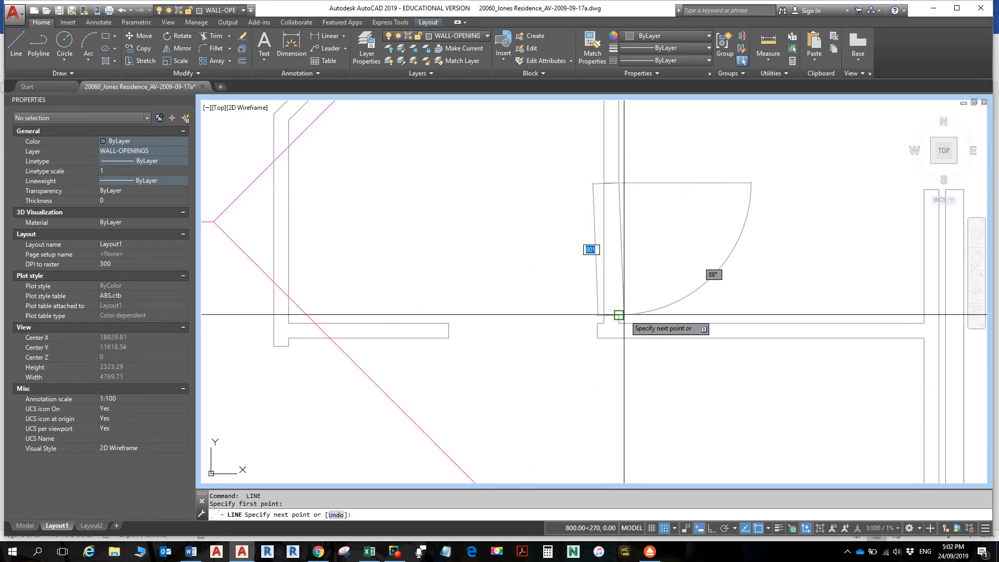
key(Return)
- Draw two parallel horizontal lines closing the opening in the wall between the small rooms and the lower-right bedroom
key(Return)
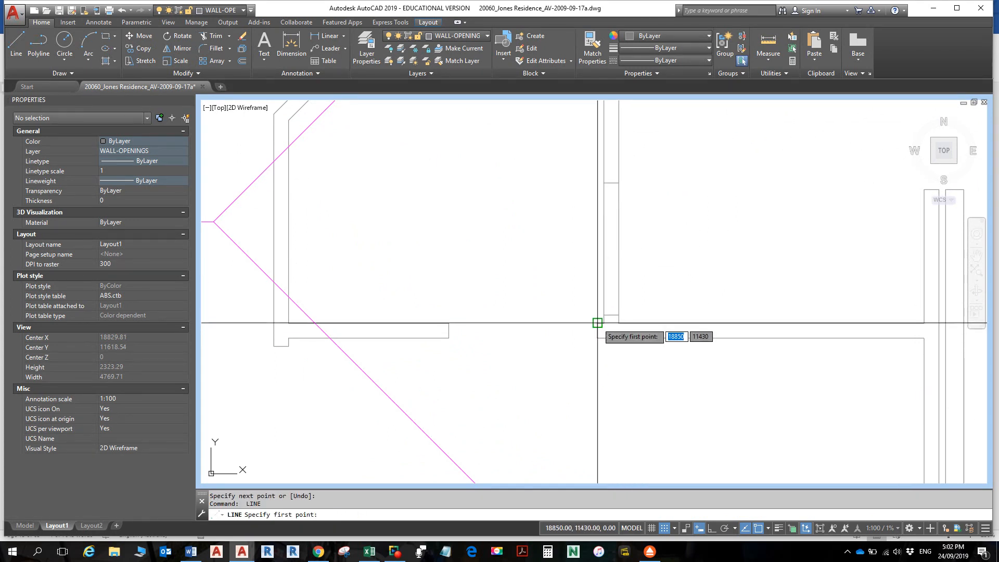
click(448, 323)
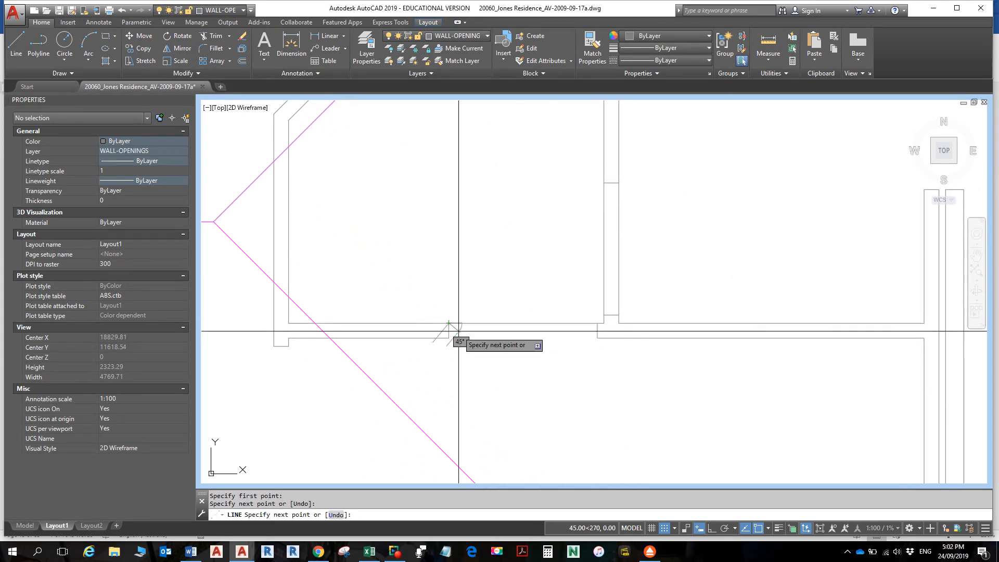
key(Return)
key(Return)
click(449, 337)
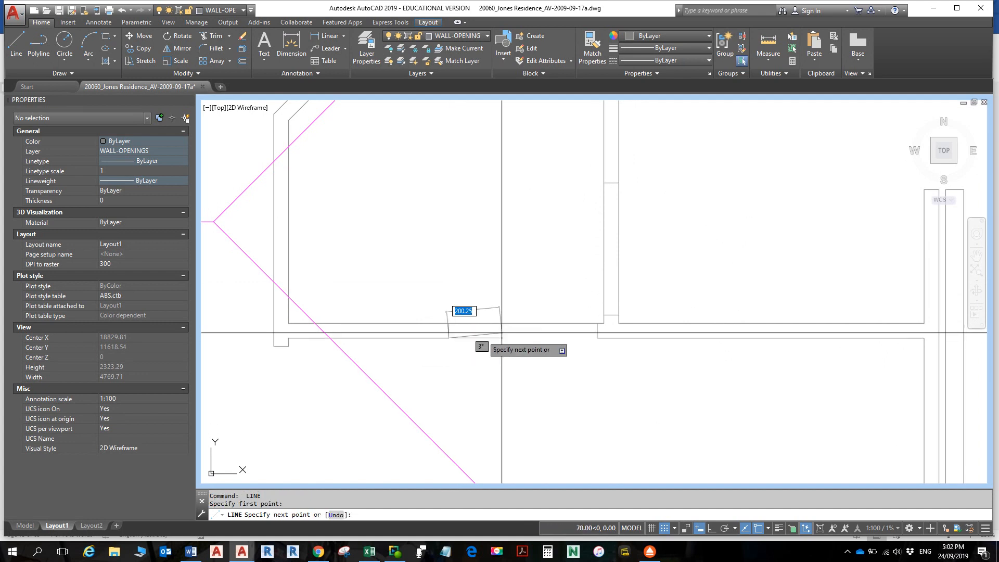
click(597, 339)
key(Return)
scroll(651, 364, down, 3)
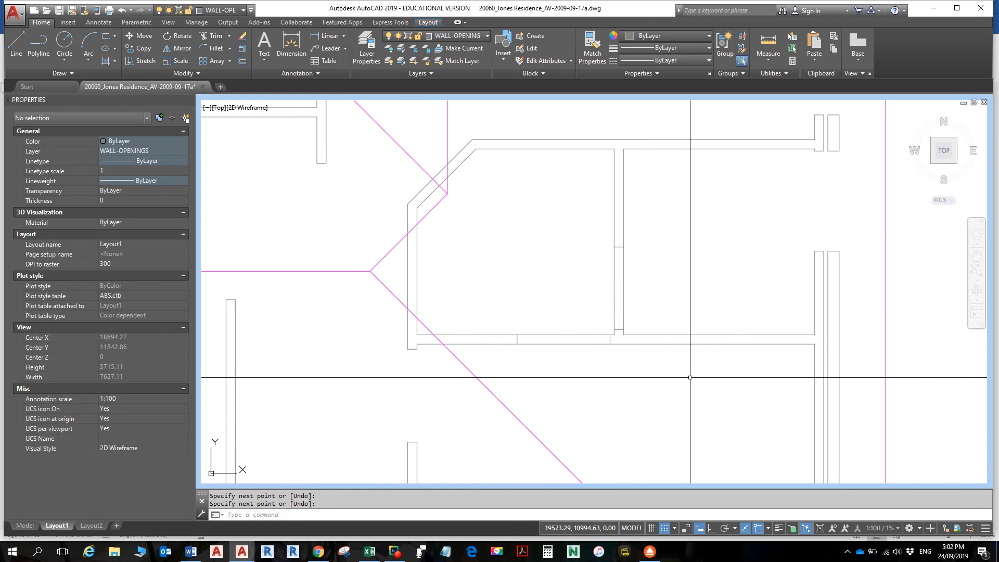
- Draw two parallel vertical lines closing the door opening in the wall between the entry and the lower-right bedroom
scroll(690, 378, down, 8)
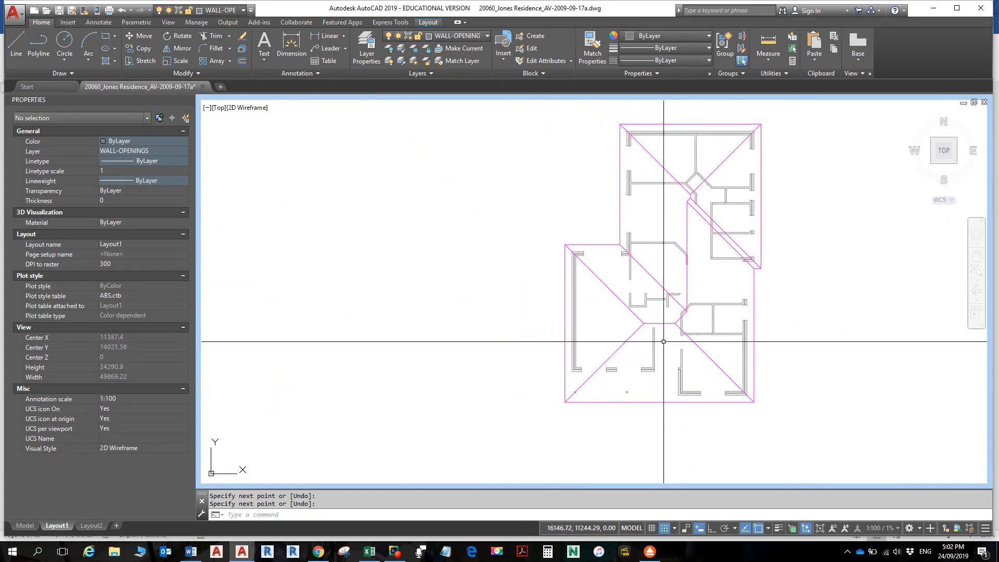
scroll(620, 314, up, 2)
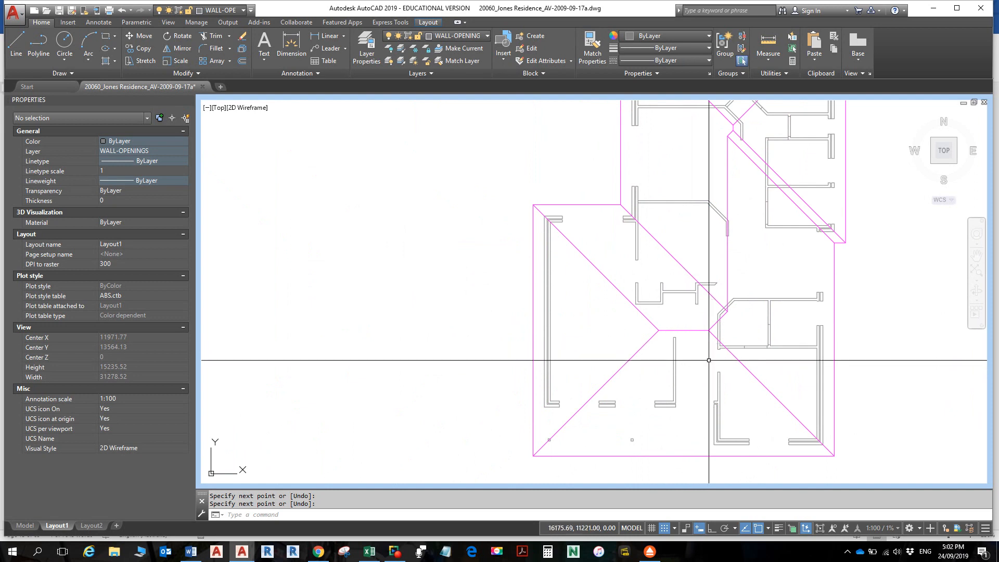
scroll(724, 364, up, 6)
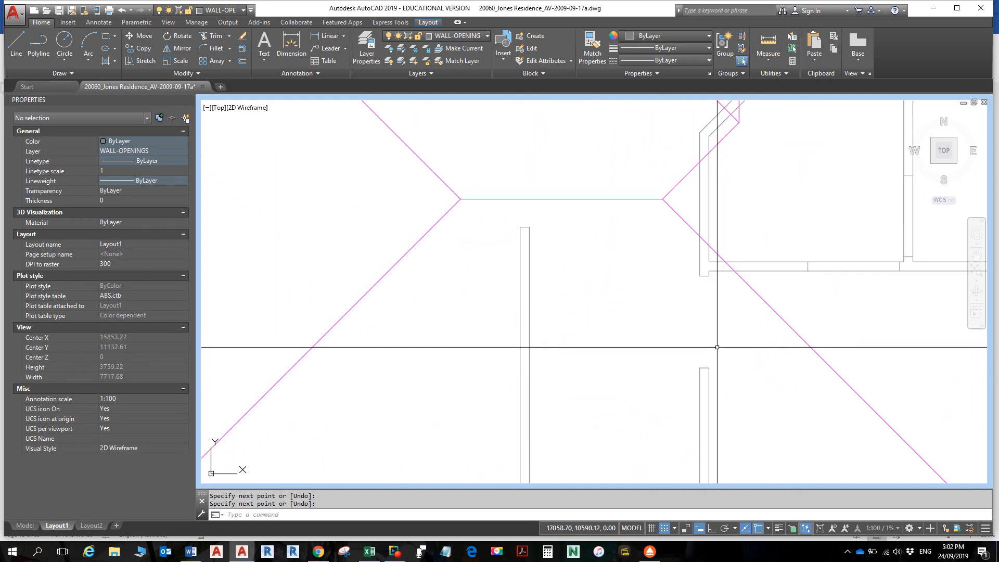
text(l)
key(Return)
click(699, 368)
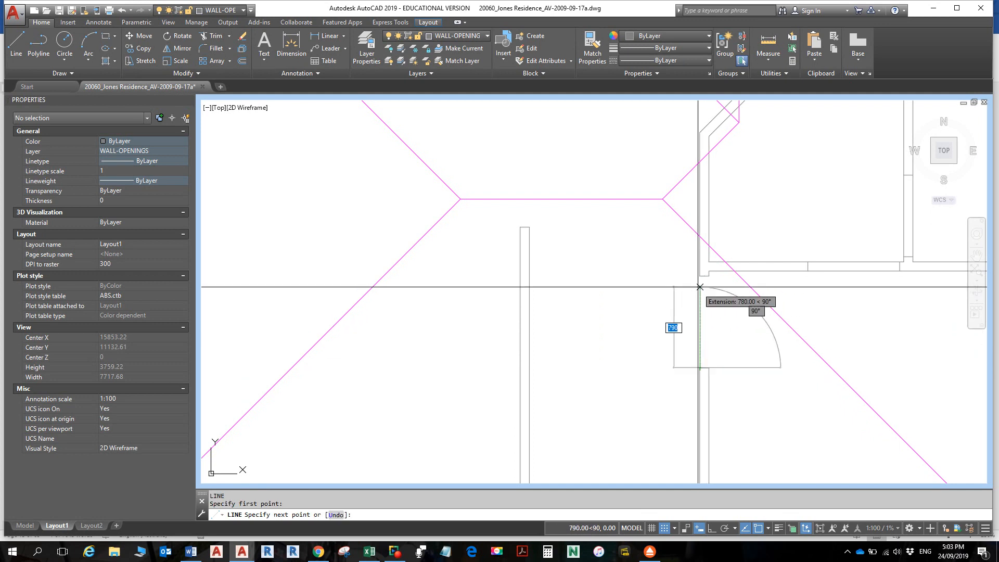
key(Escape)
key(Return)
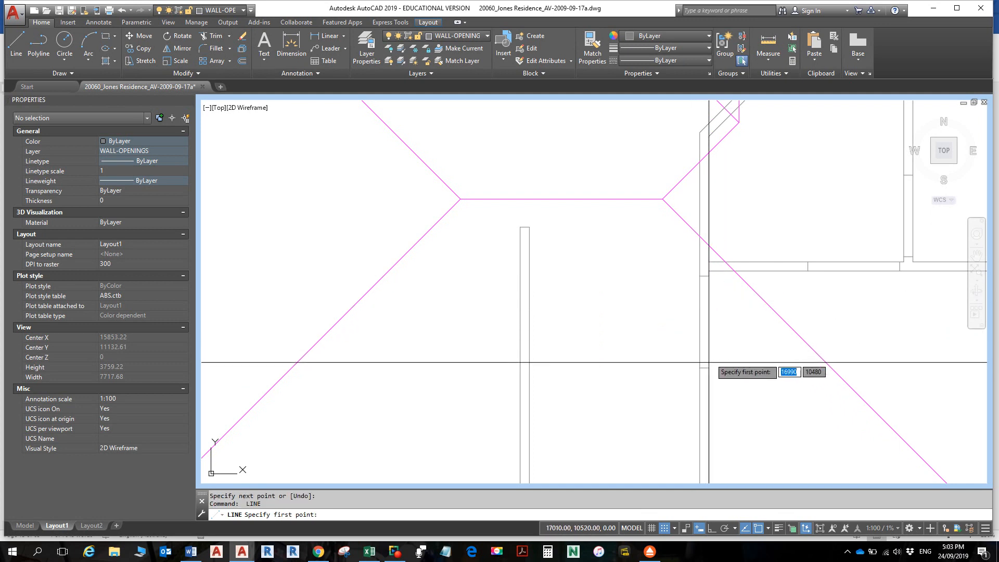
click(709, 368)
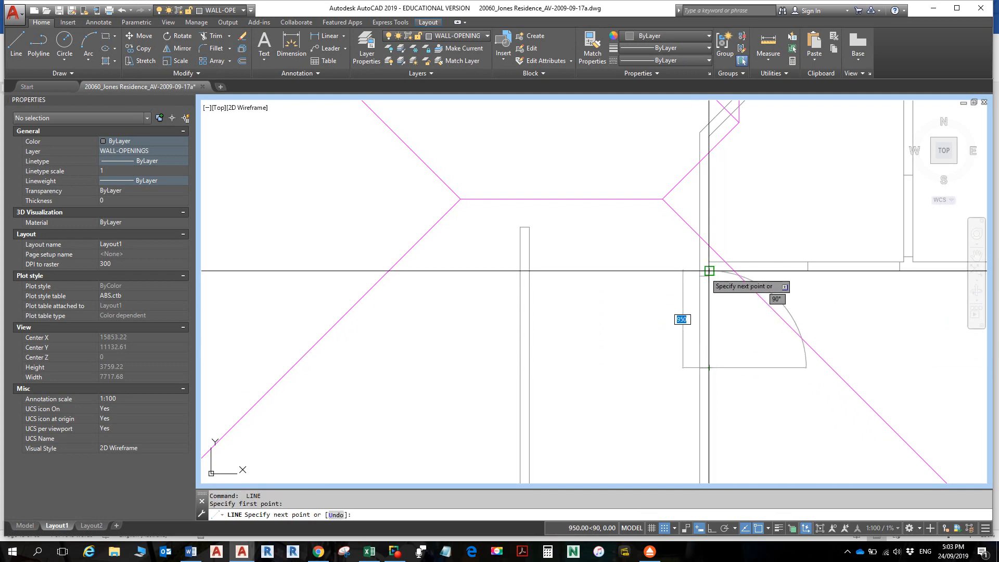
click(709, 276)
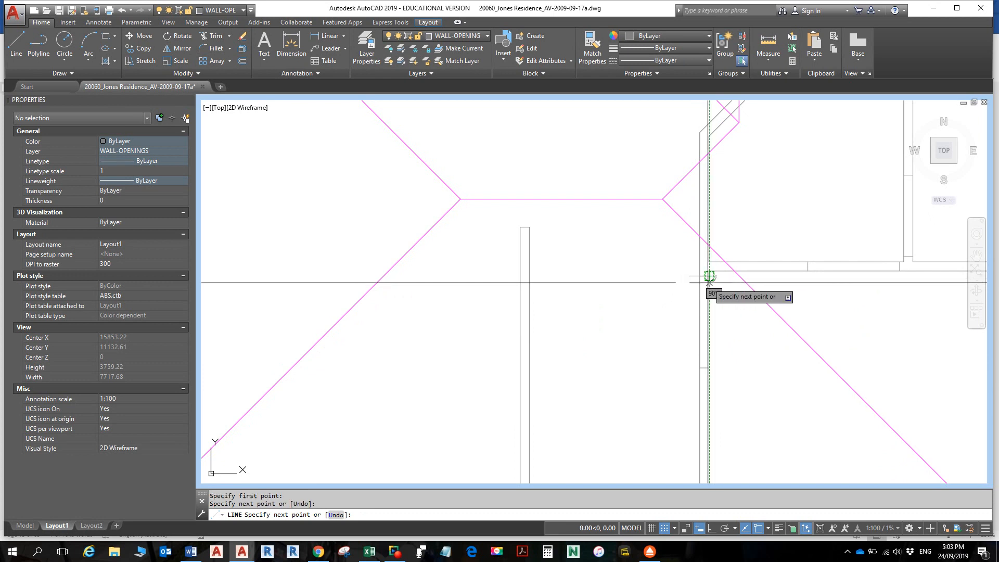
key(Return)
- Draw two parallel vertical lines closing the opening in the wall between the dining area and the kitchen, above the fridge recess
scroll(703, 328, down, 8)
scroll(703, 327, up, 6)
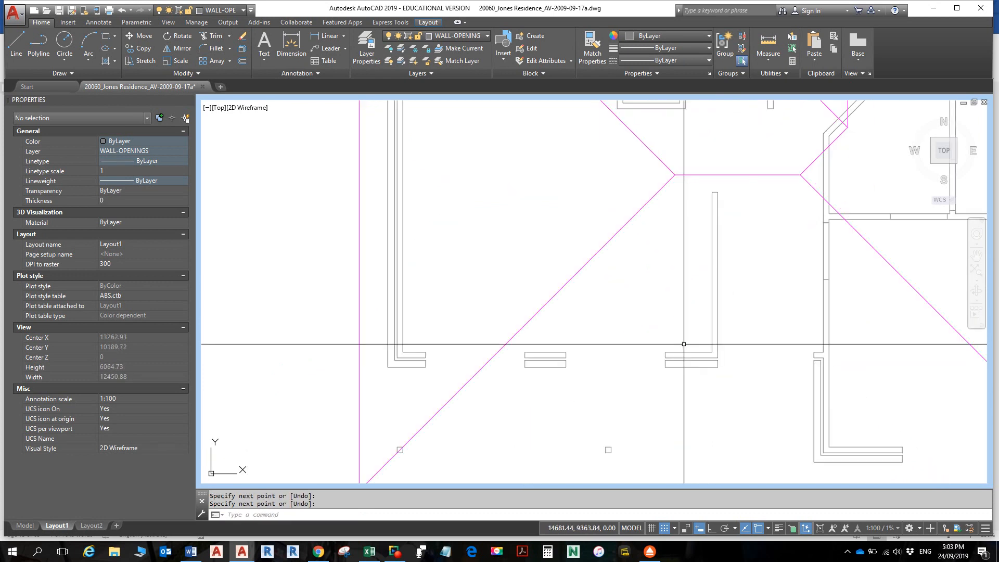
scroll(687, 339, down, 2)
mouse_move(683, 335)
middle_down()
mouse_move(701, 350)
mouse_move(729, 428)
middle_up()
key(Return)
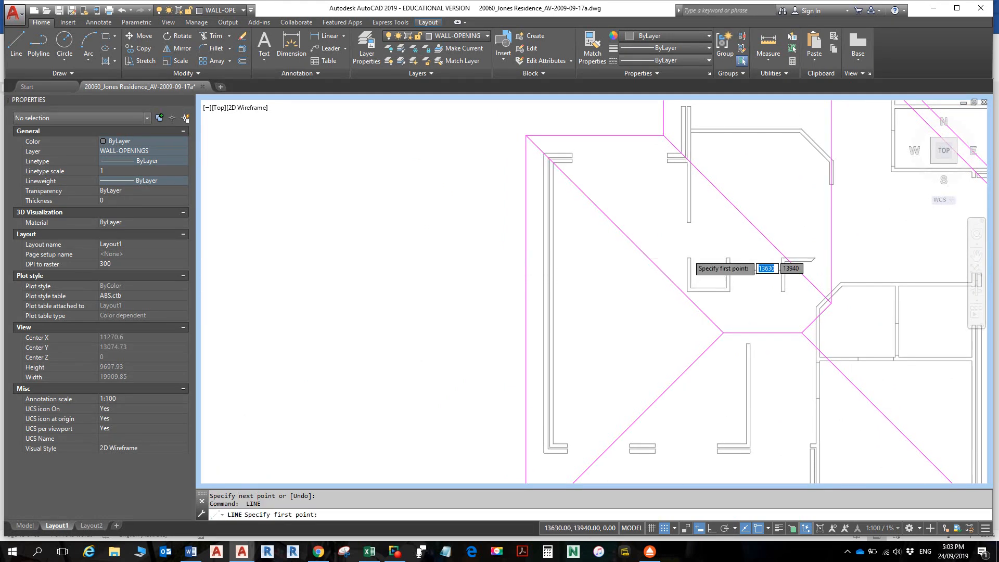
scroll(684, 263, up, 6)
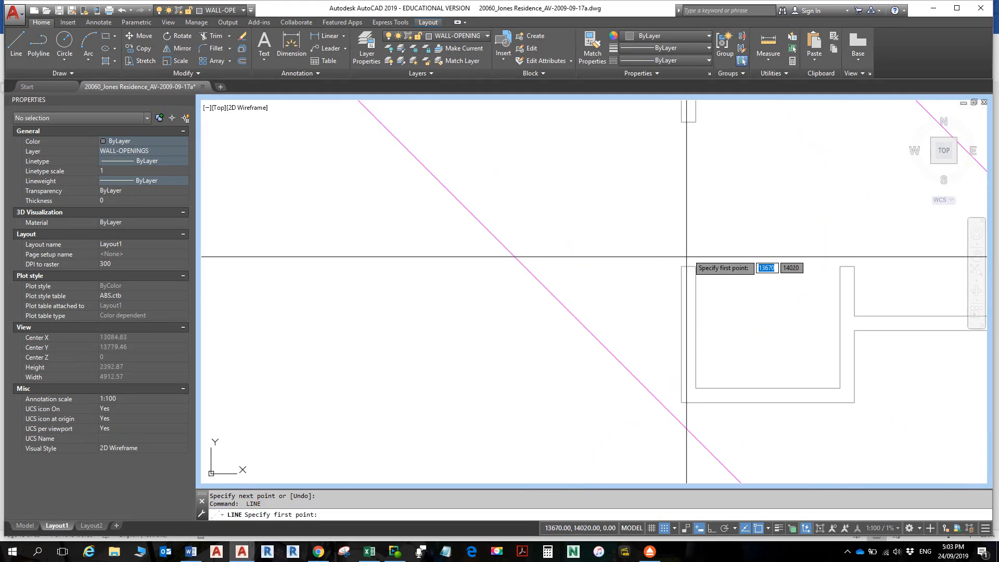
click(682, 121)
key(Escape)
key(Return)
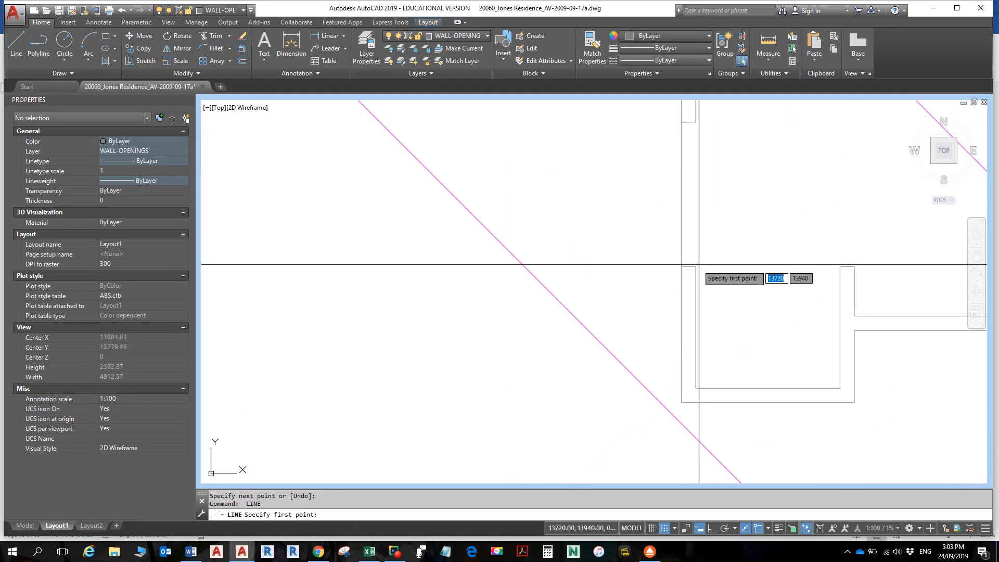
click(695, 266)
click(696, 121)
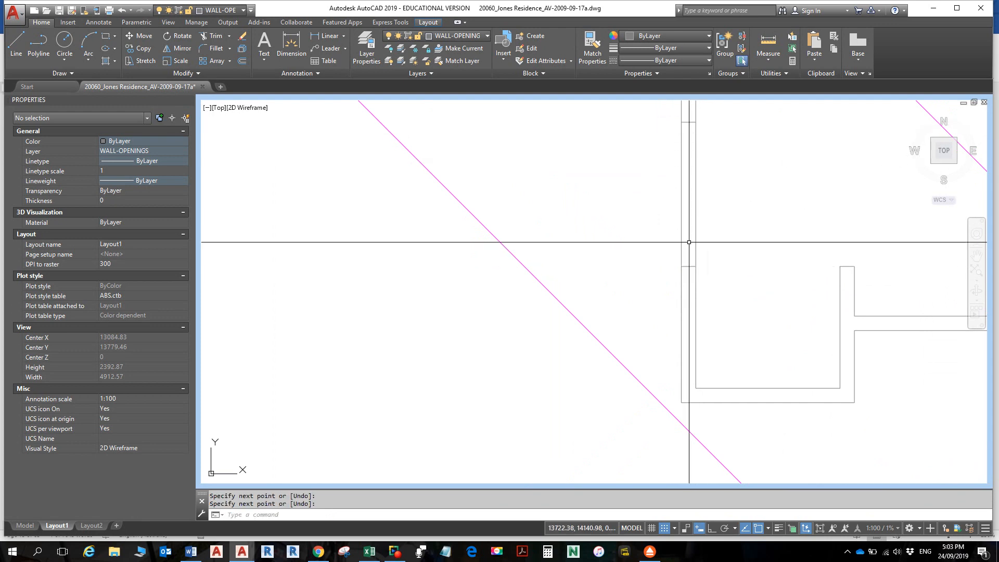
key(Return)
- Return from the maximised viewport to the layout sheet and examine the floor plan's door openings around the Bed 2 and Bed 3 hall
scroll(622, 267, down, 8)
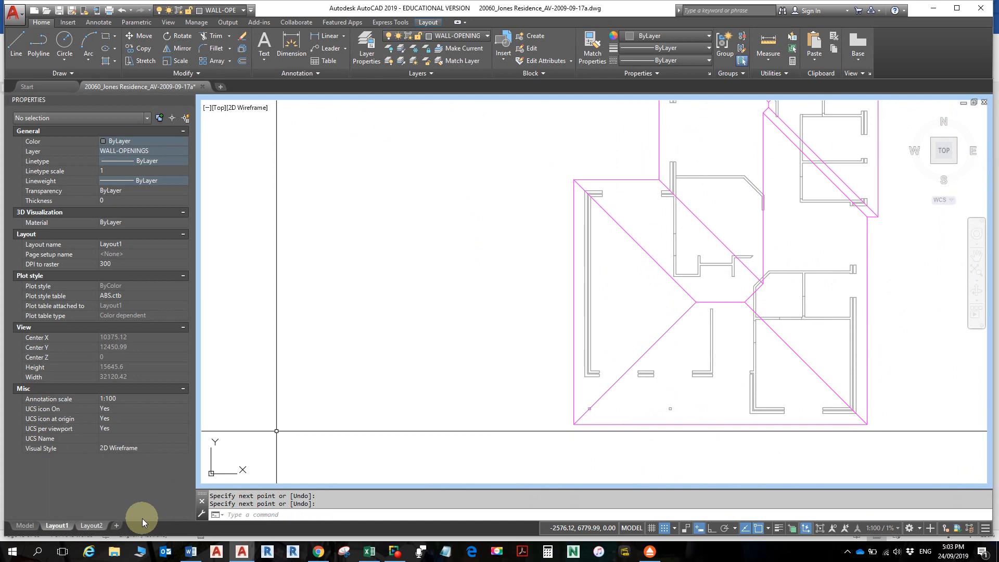
click(806, 530)
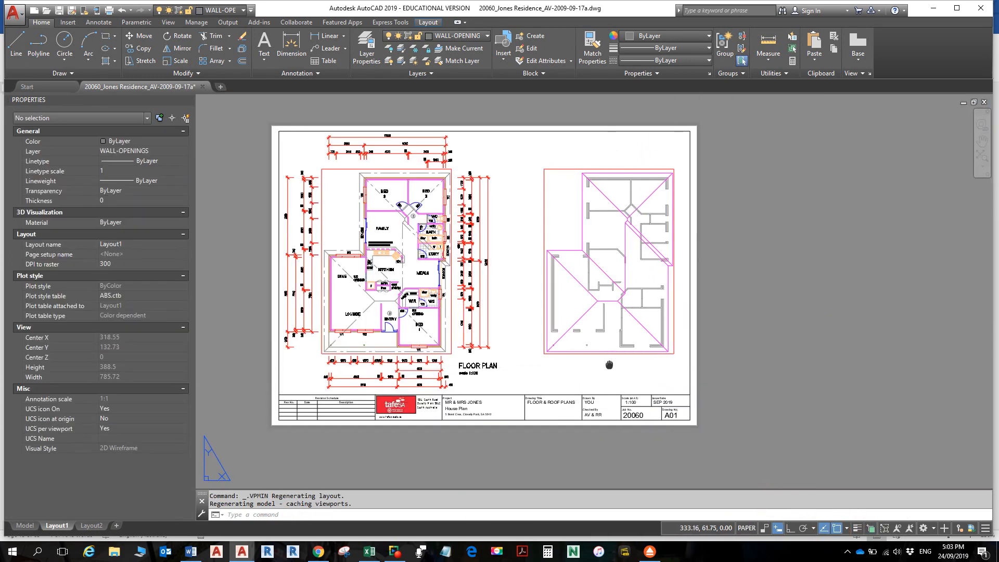
middle_drag(577, 263, 615, 290)
middle_drag(558, 289, 833, 335)
scroll(728, 333, down, 3)
middle_drag(512, 286, 594, 318)
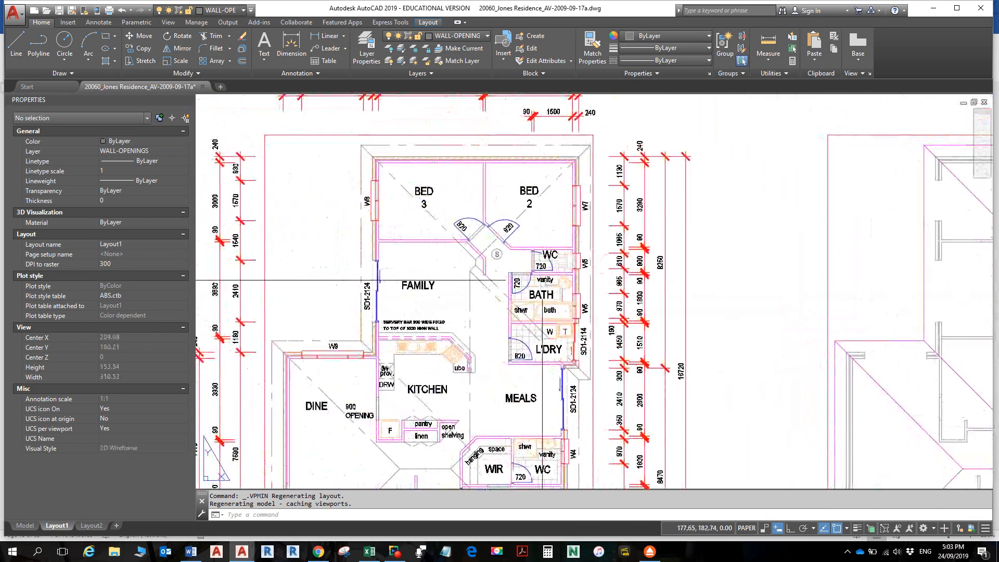
scroll(480, 194, up, 6)
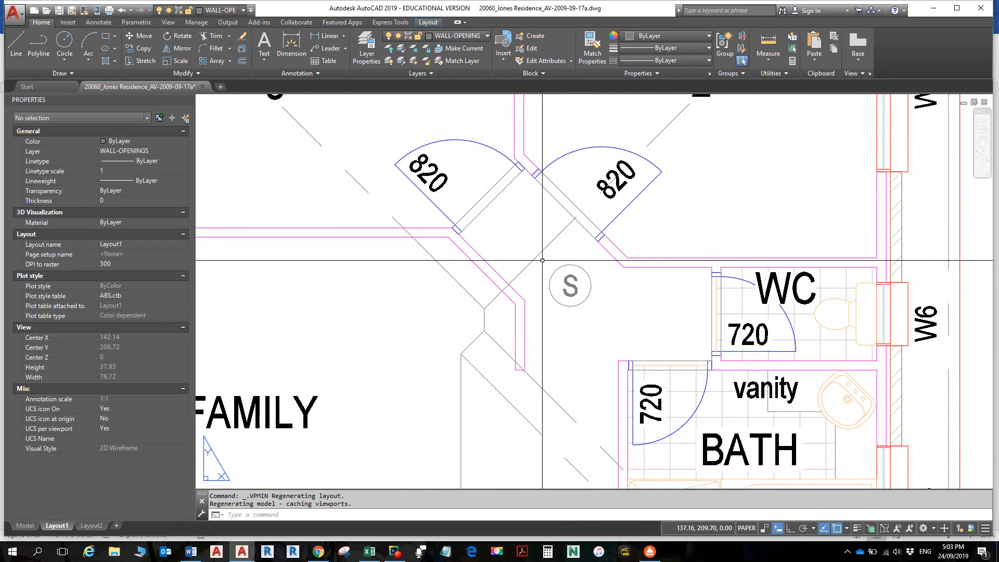
scroll(538, 258, down, 2)
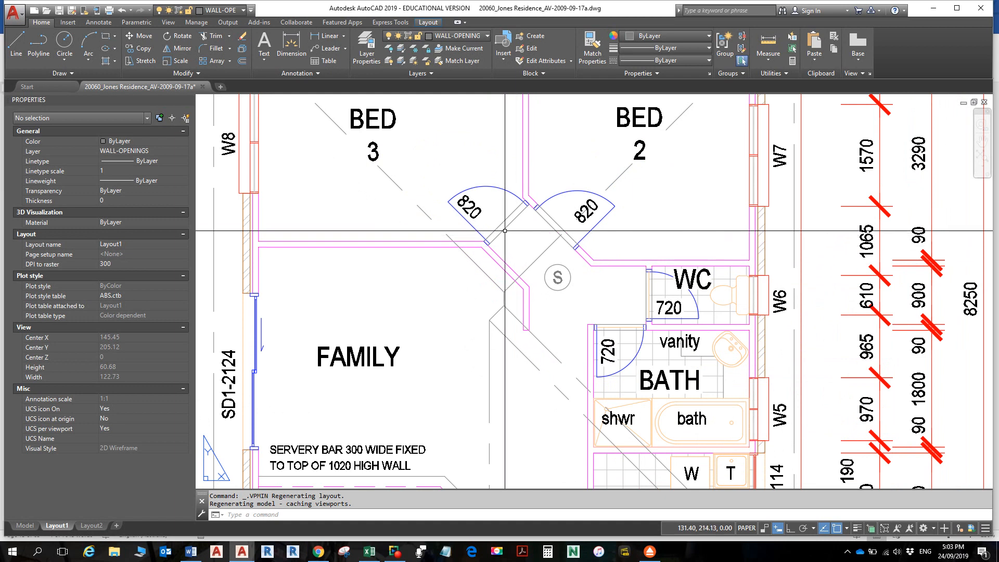
scroll(566, 225, down, 5)
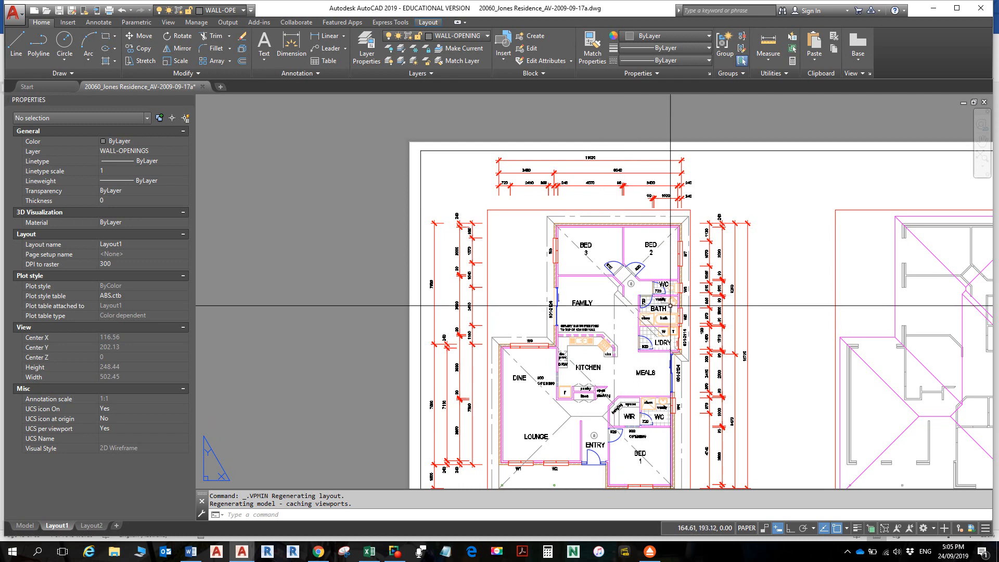
- Activate the floor plan viewport and freeze the WALL-OPENINGS layer in that viewport only
middle_drag(580, 300, 540, 266)
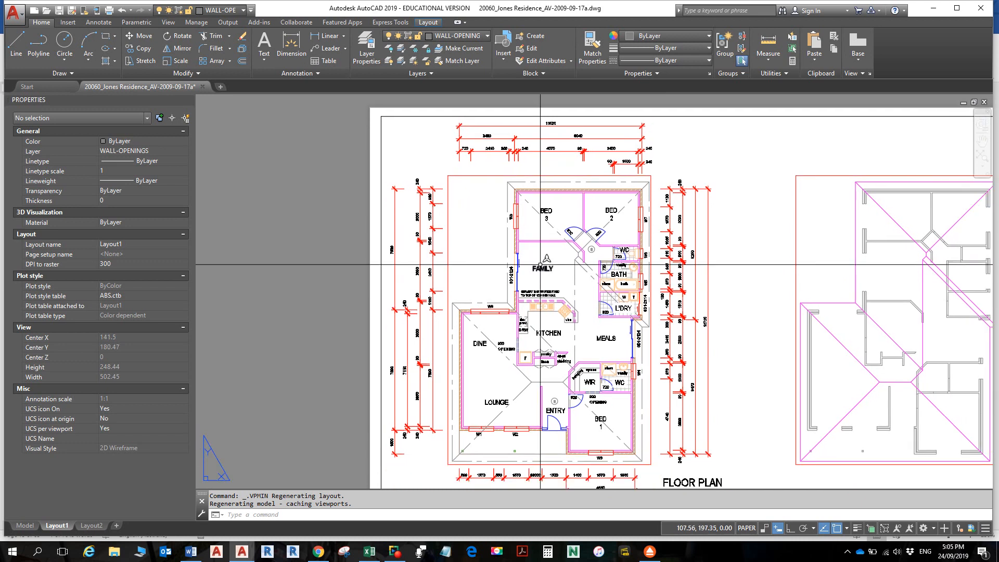
scroll(557, 268, up, 6)
click(570, 237)
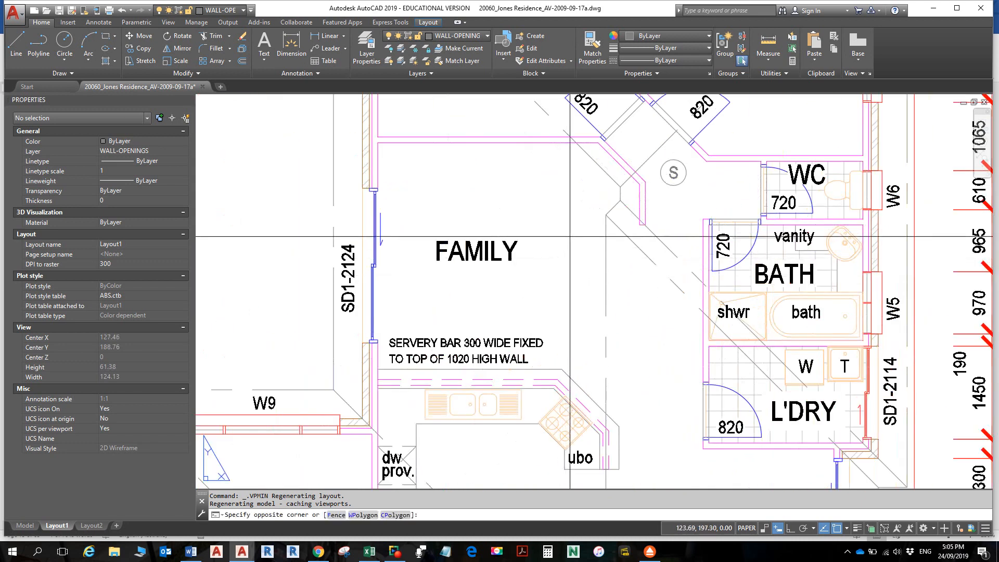
double_click(570, 237)
click(570, 238)
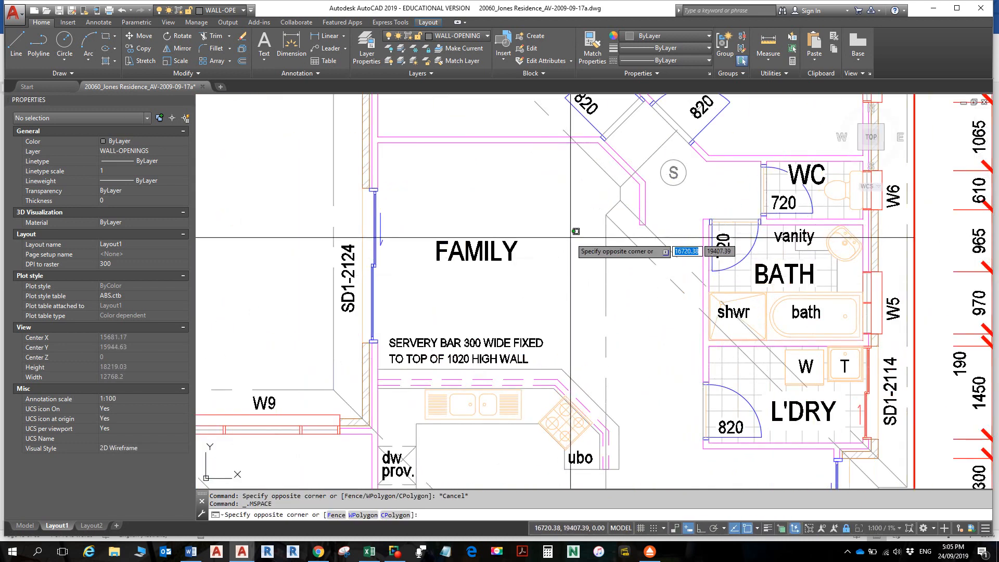
key(Escape)
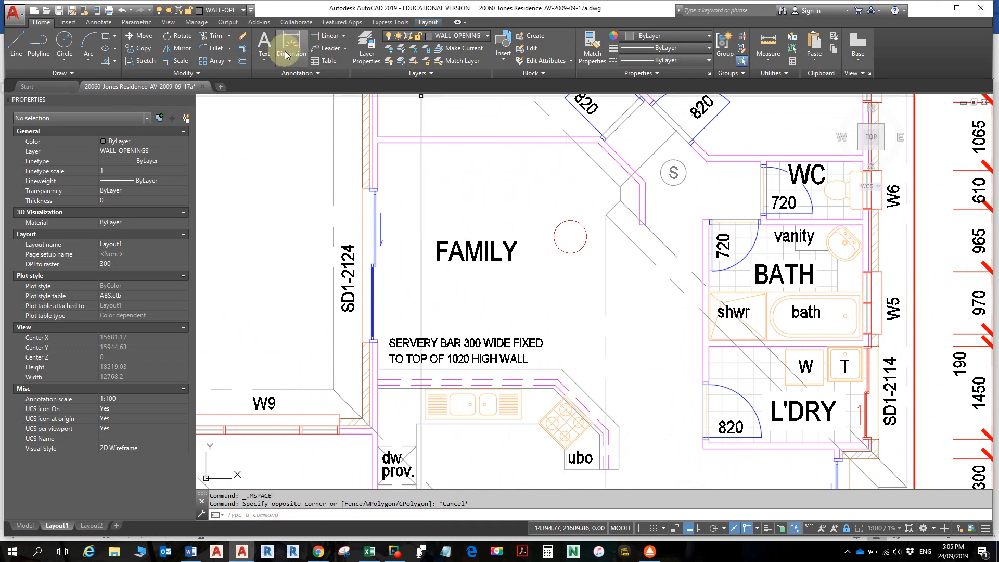
click(454, 36)
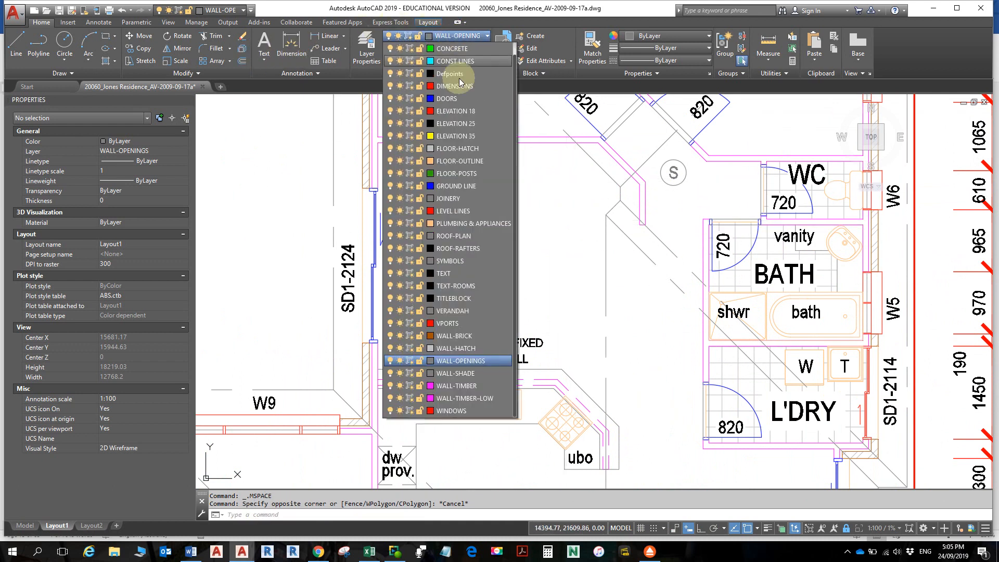
click(409, 361)
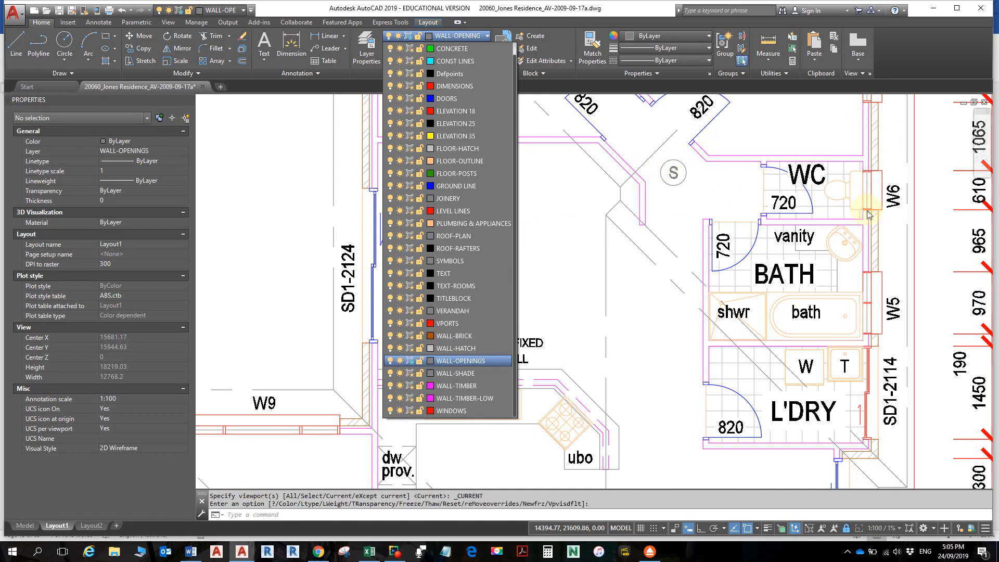
- Compare the floor plan and roof plan viewports and switch back to paper space
scroll(869, 215, down, 6)
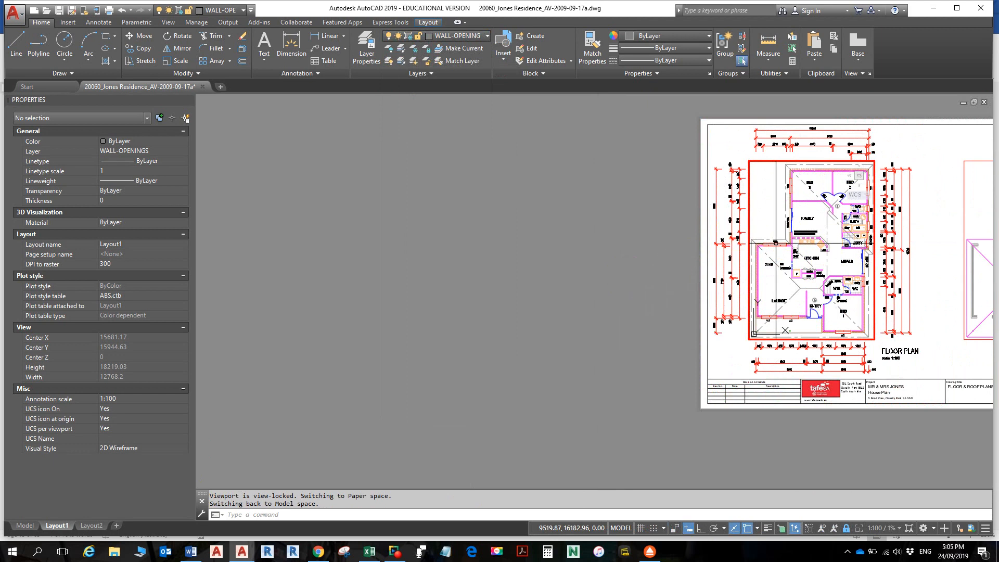
scroll(939, 250, up, 4)
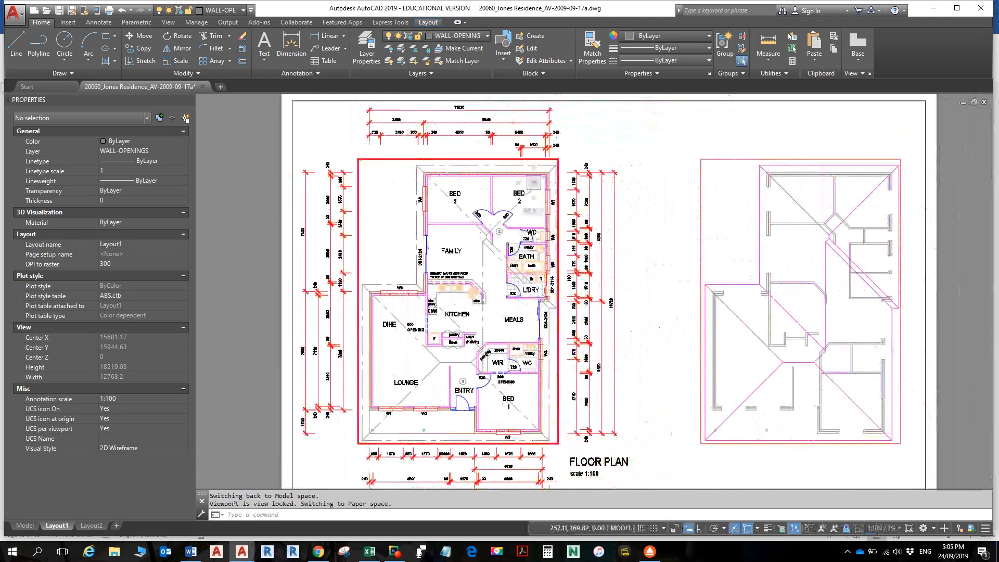
scroll(872, 219, down, 3)
key(Escape)
key(Escape)
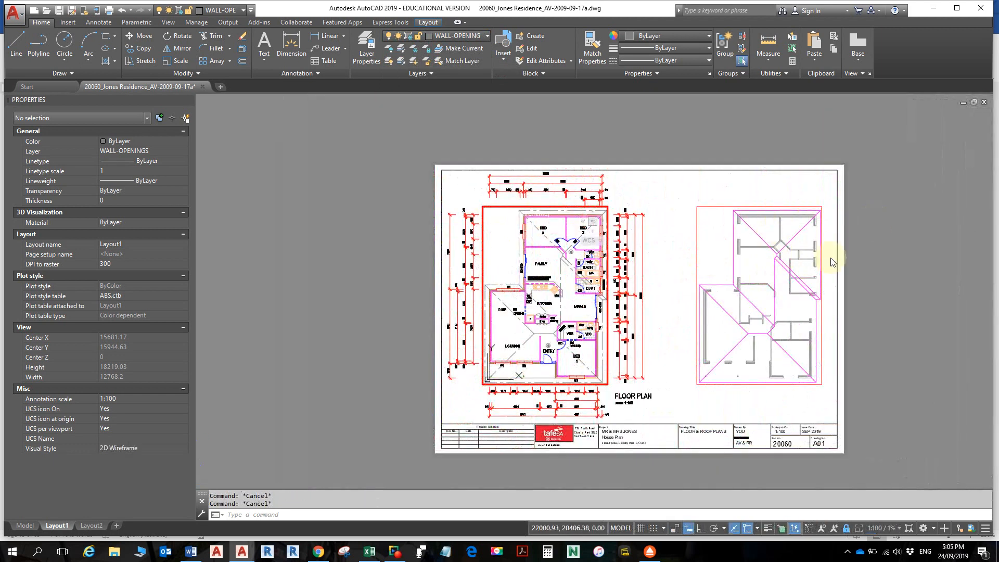
scroll(571, 236, up, 4)
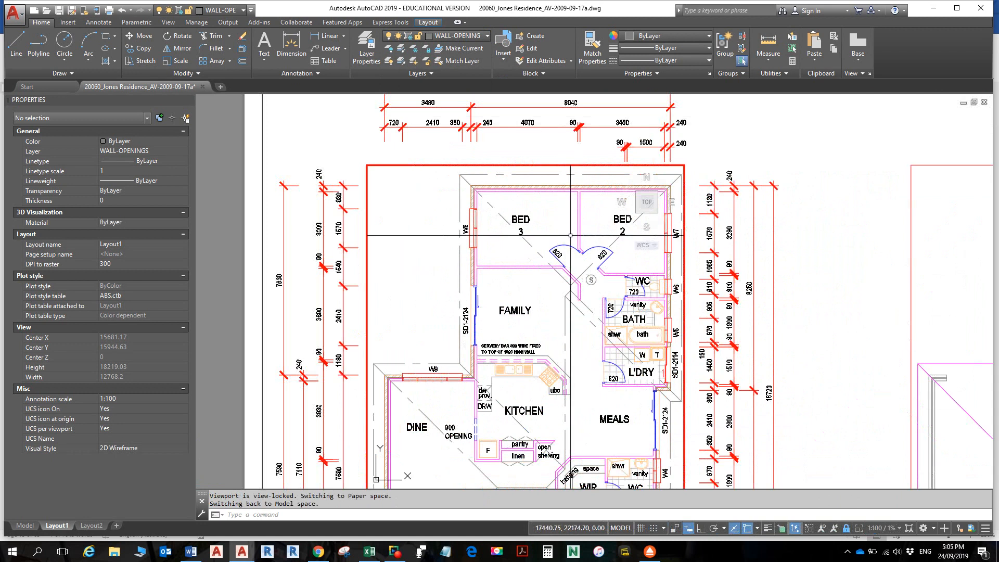
key(Escape)
key(Escape)
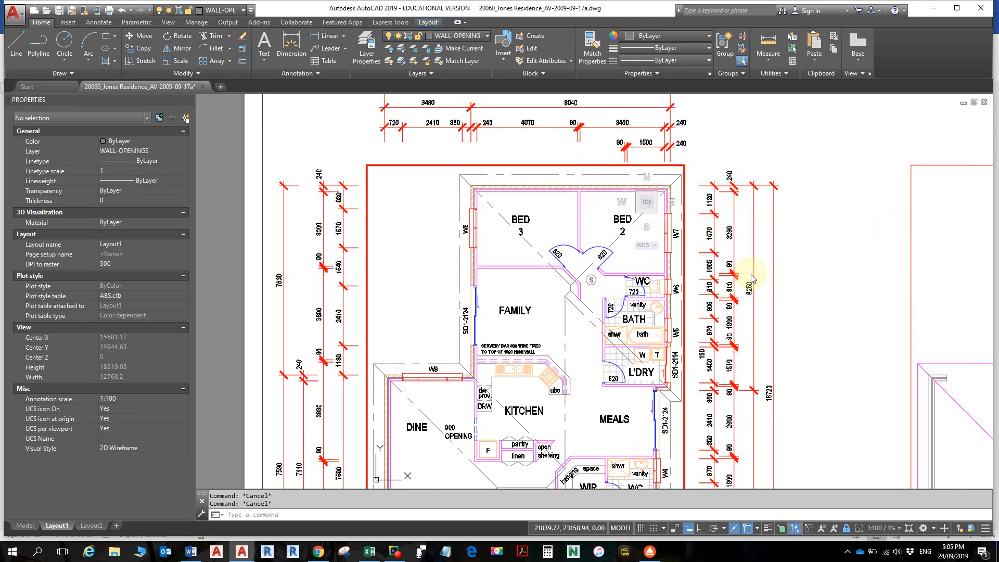
double_click(803, 140)
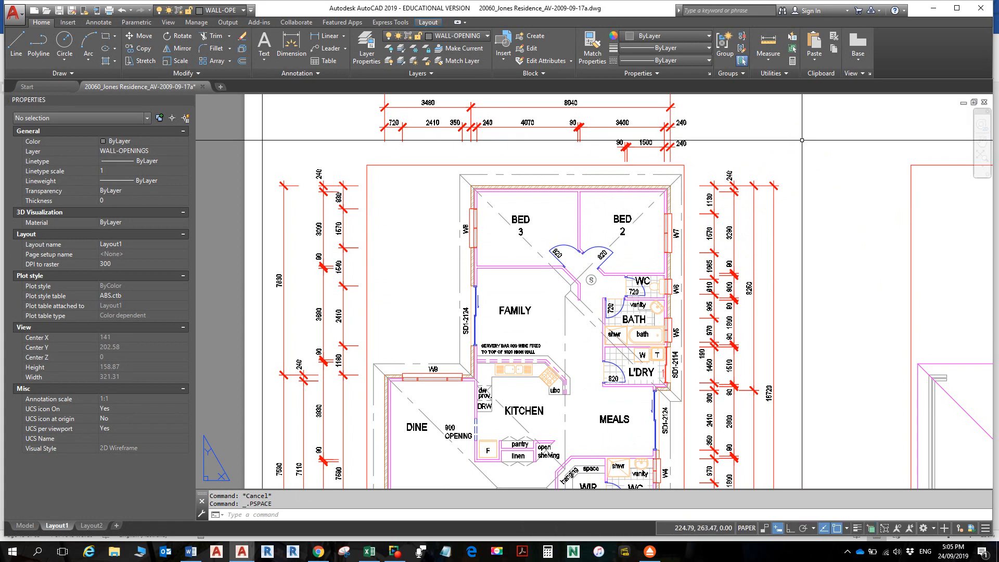
scroll(700, 213, down, 5)
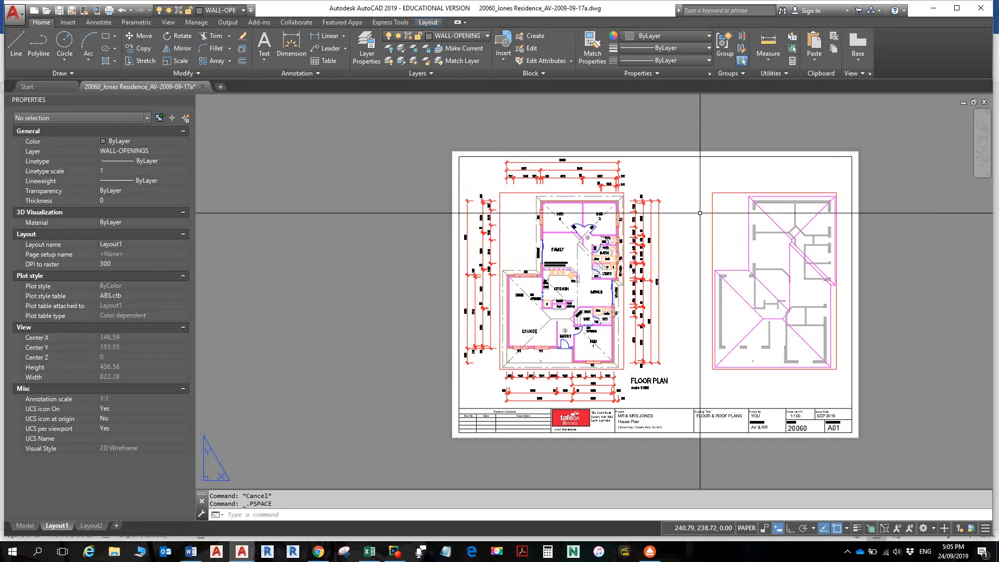
- Examine the option for new layers frozen in all viewports in the Layer Properties Manager, and close the manager
click(378, 57)
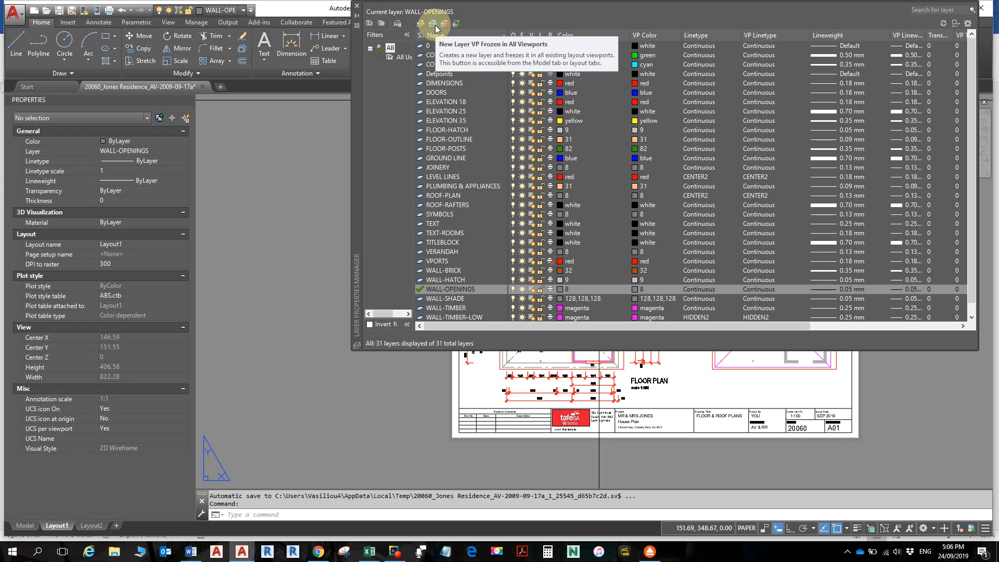
key(Escape)
key(Escape)
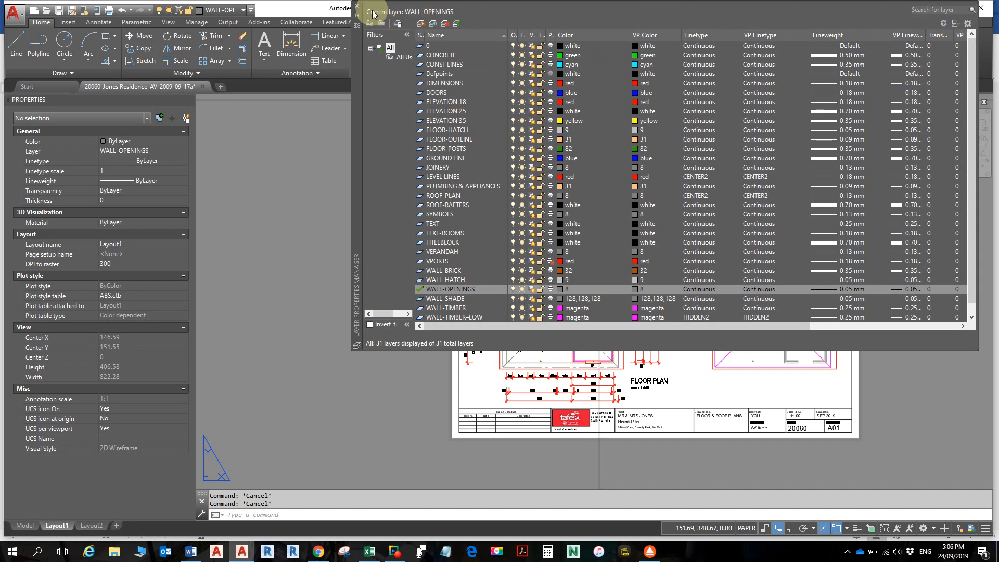
click(357, 5)
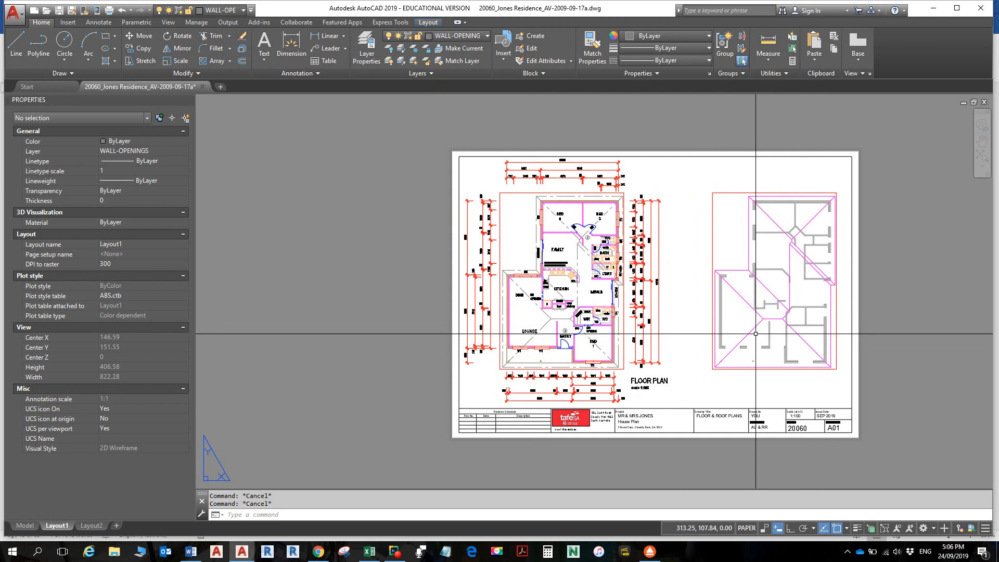
- Maximise the roof plan viewport for editing its model space
double_click(713, 241)
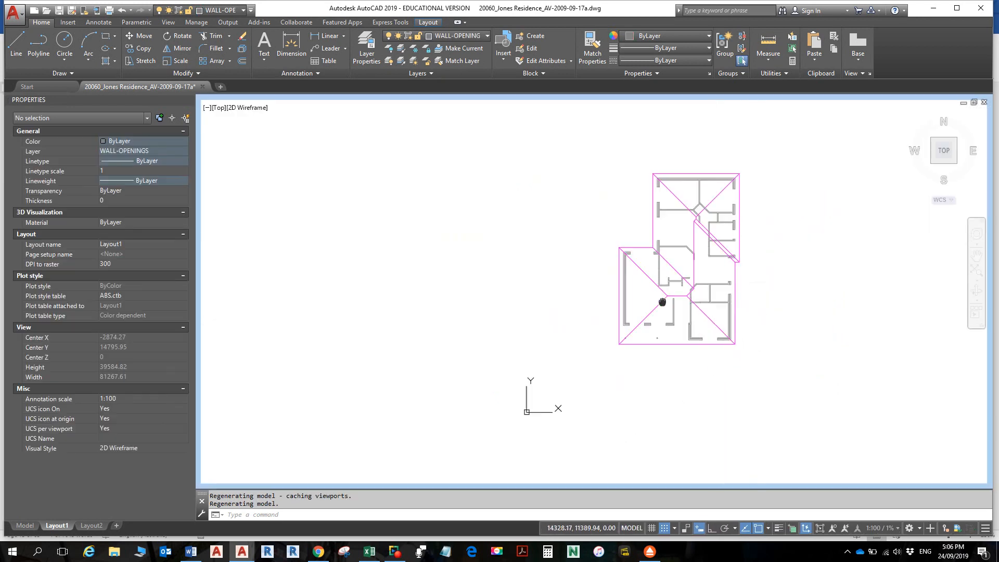
scroll(656, 333, up, 6)
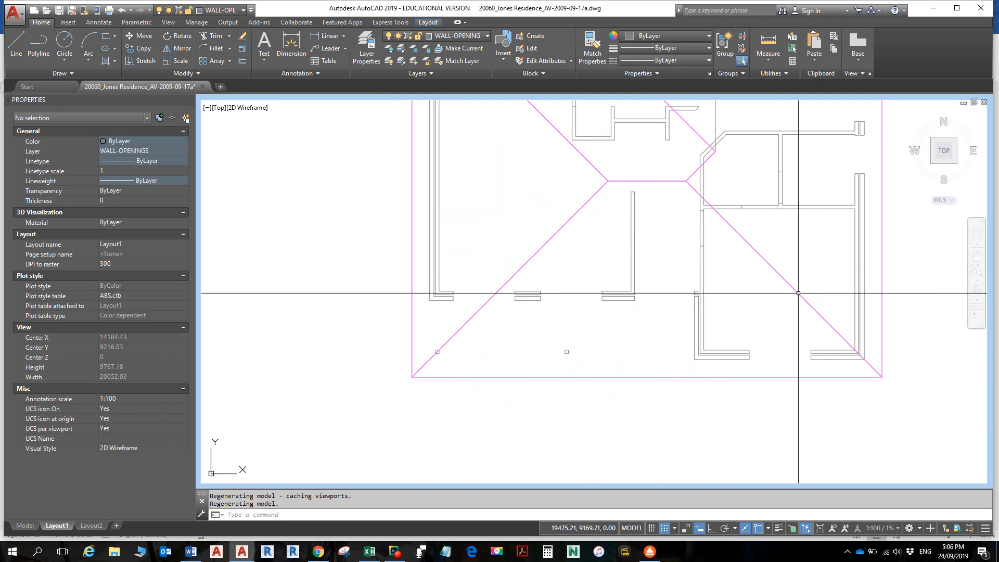
middle_drag(745, 265, 819, 419)
middle_drag(755, 292, 647, 313)
middle_drag(673, 407, 671, 217)
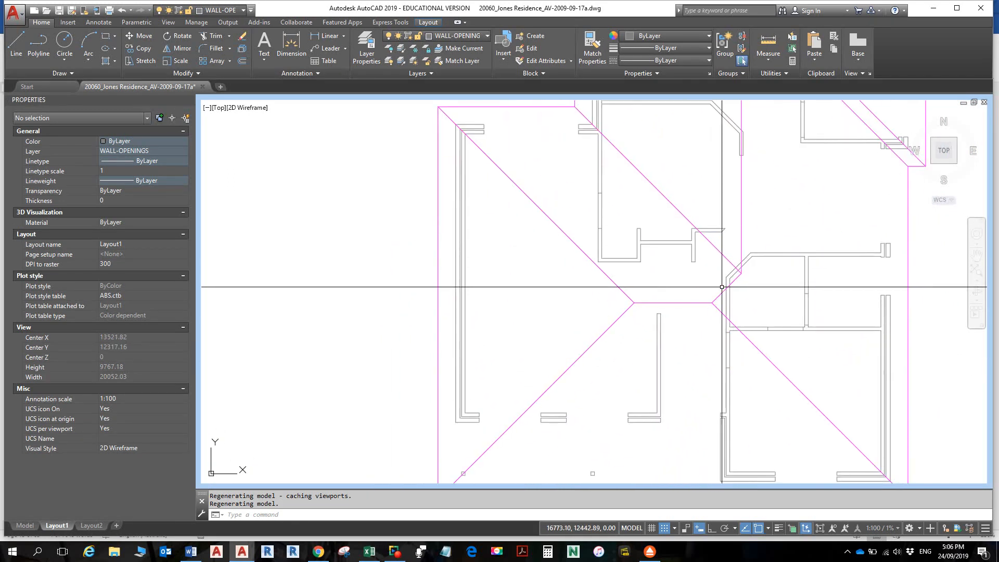
- Switch to the student portfolio assessment in Word and read instructions 8 and 9 on drawing wall openings and turning layers off per viewport
click(192, 552)
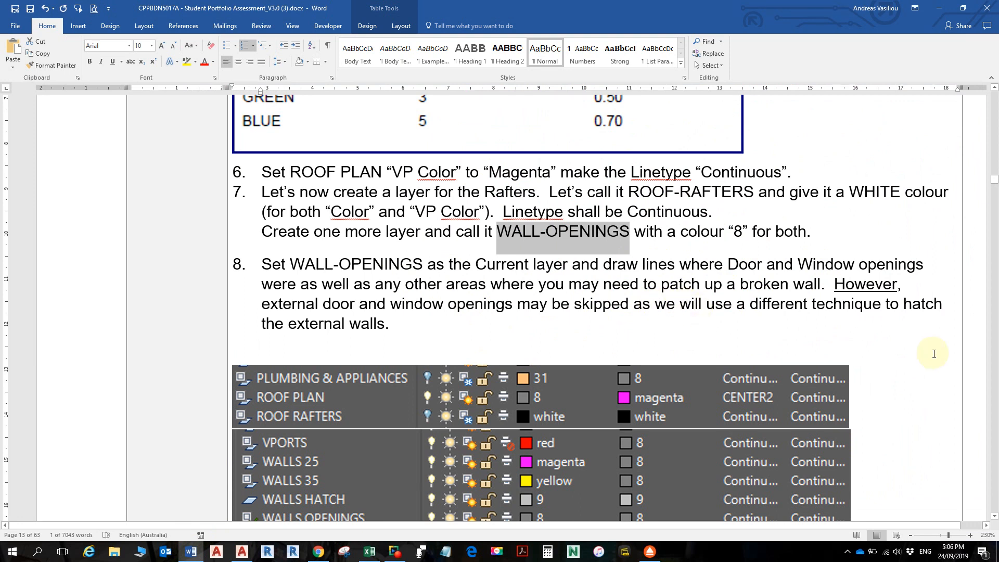
click(521, 306)
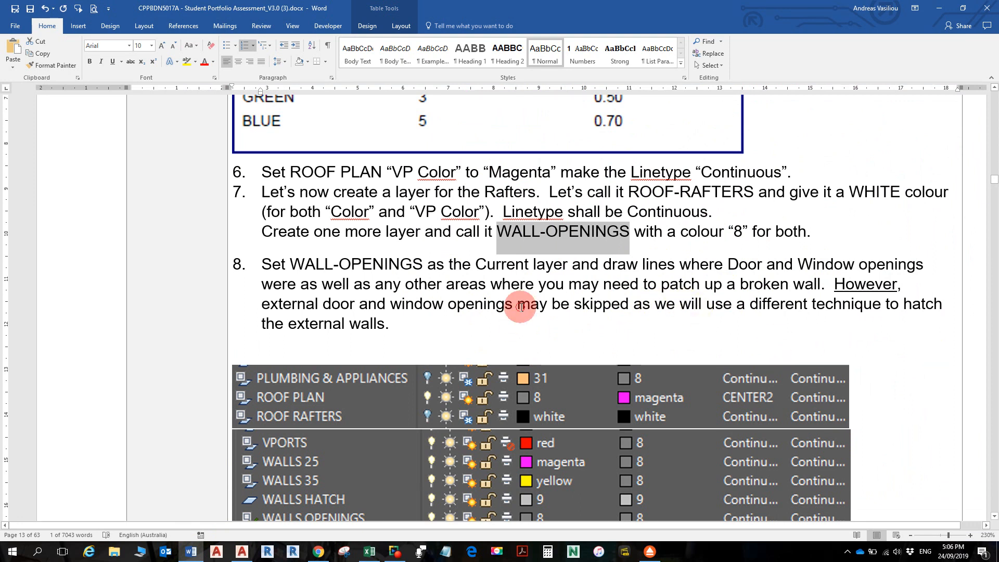
drag(521, 306, 631, 305)
scroll(776, 291, down, 1)
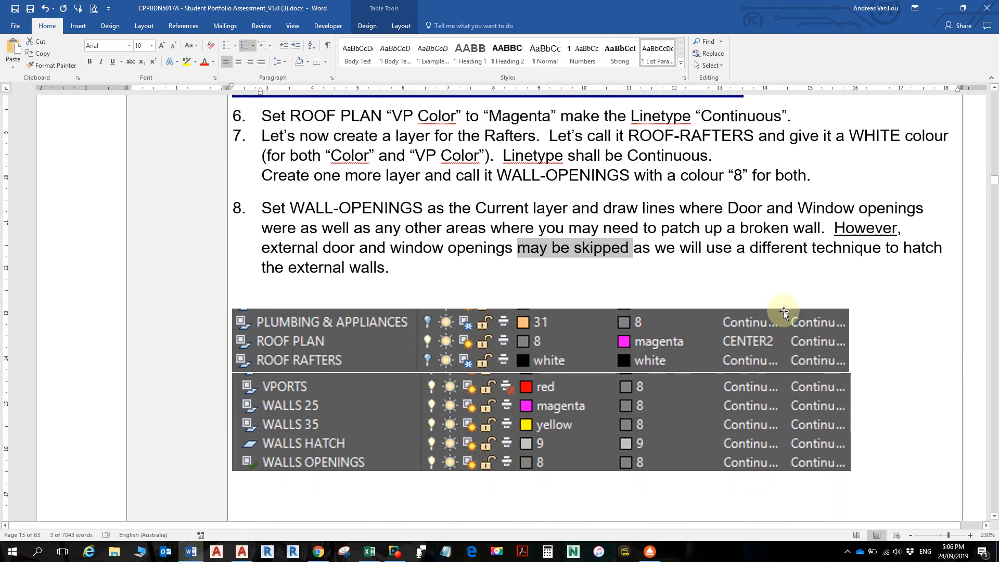
scroll(770, 323, down, 5)
scroll(611, 332, up, 1)
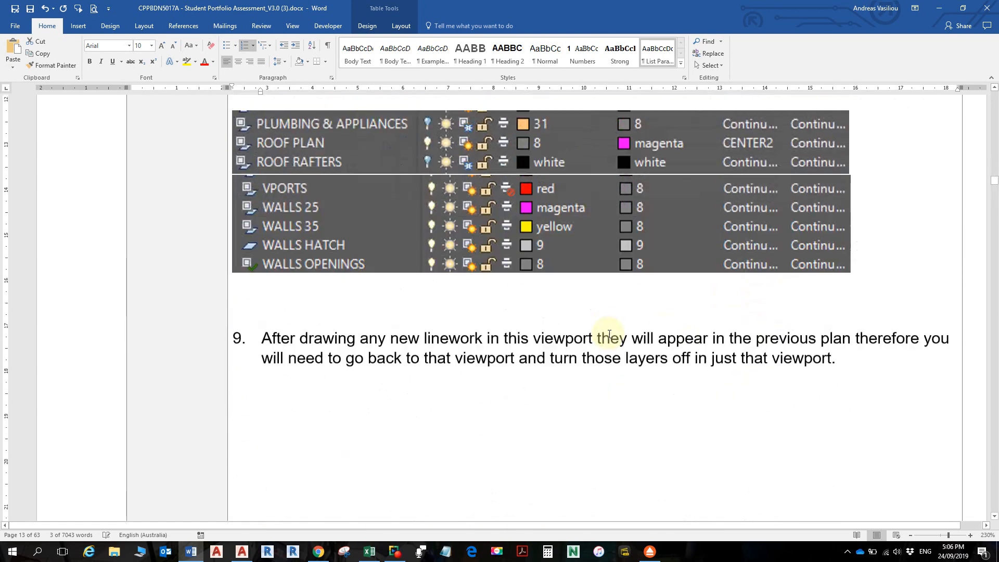
scroll(609, 334, up, 1)
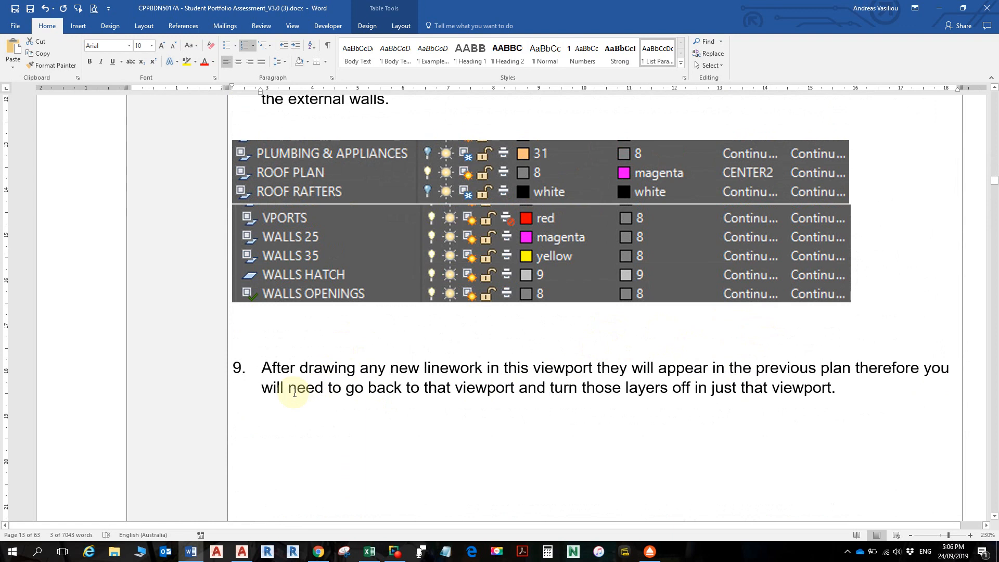
scroll(488, 368, down, 1)
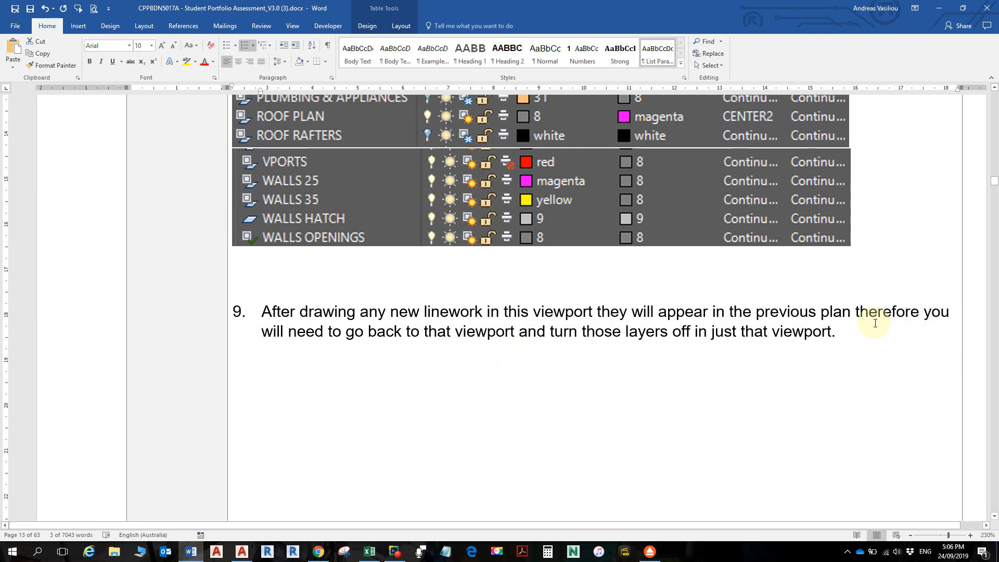
scroll(875, 323, down, 2)
scroll(862, 316, down, 2)
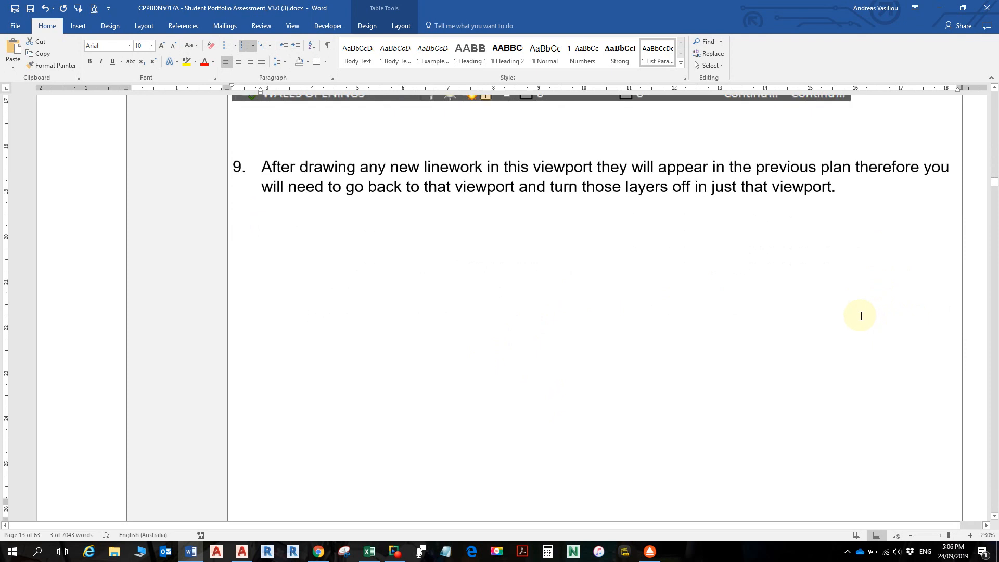
- Examine the roof plan result image on page 14 to see how the wall openings and wall lines should look
scroll(804, 320, down, 10)
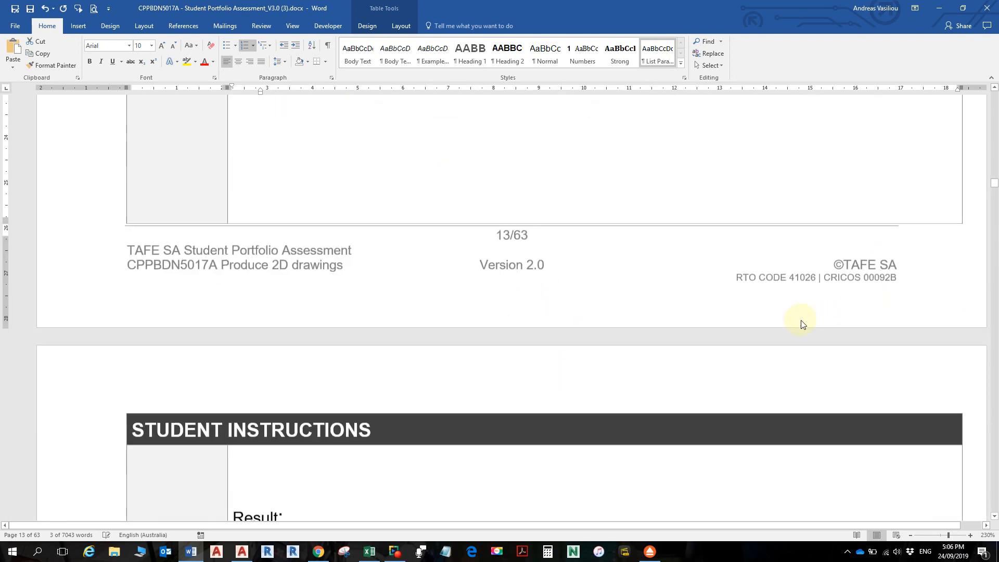
scroll(797, 323, down, 3)
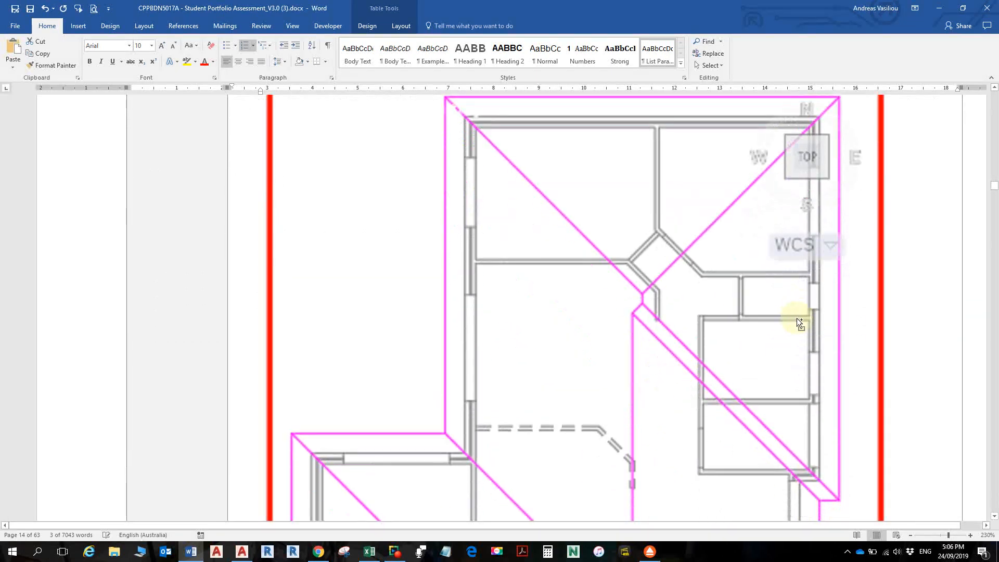
ctrl+scroll(798, 319, down, 2)
scroll(789, 327, down, 10)
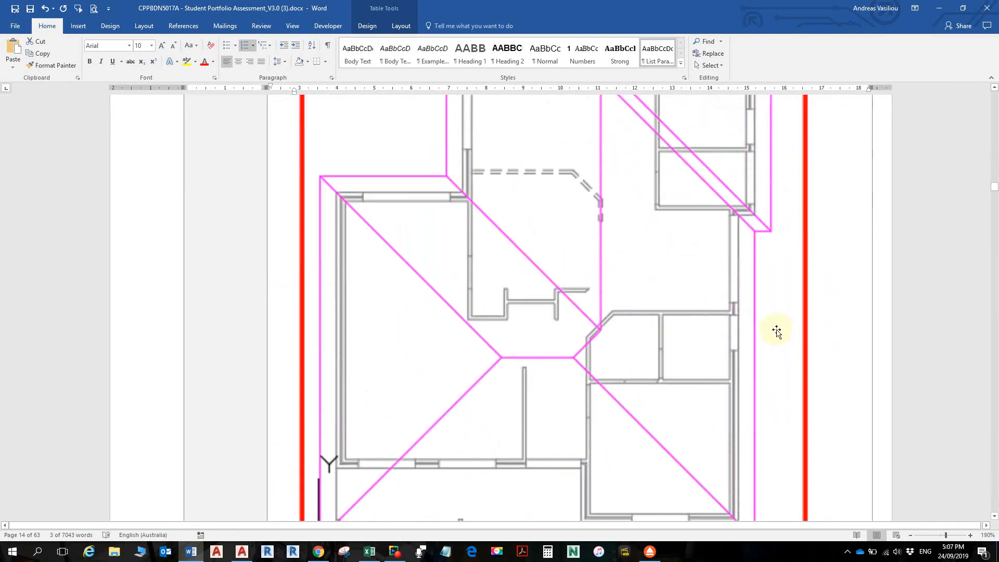
scroll(771, 333, up, 2)
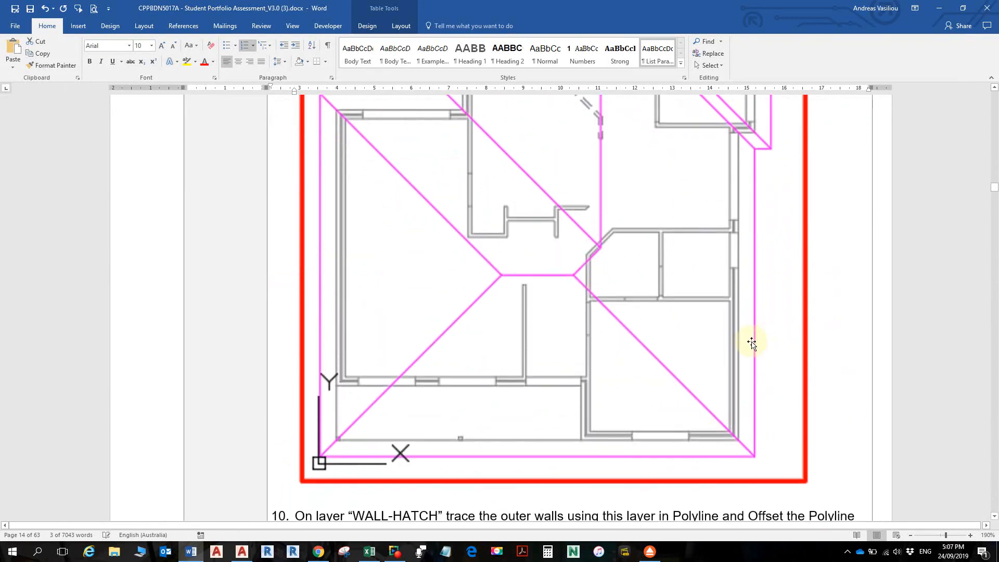
scroll(749, 344, up, 3)
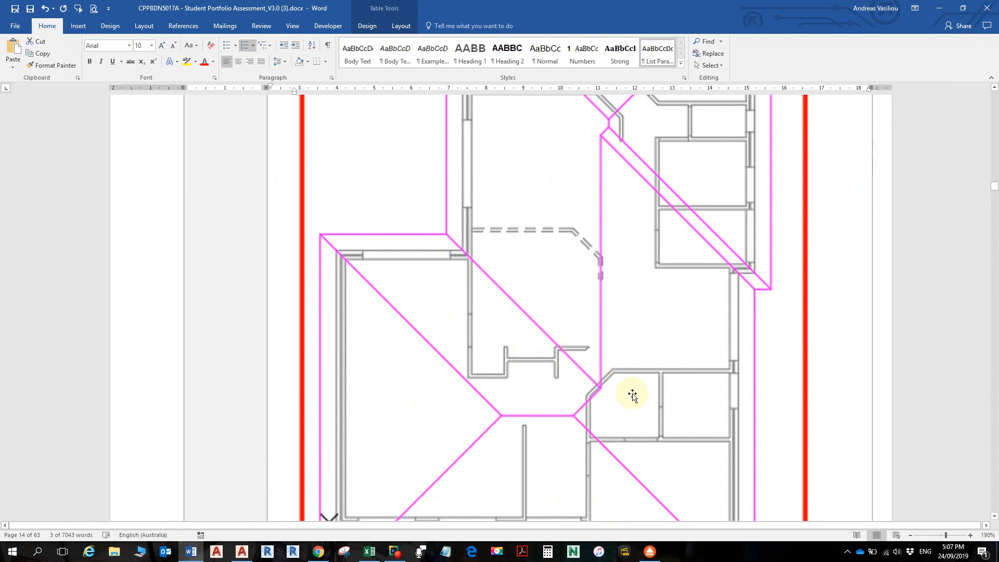
- Read instruction 10 on tracing the outer walls on the WALL-HATCH layer and hatching the walls, checking it against the result image
scroll(664, 384, down, 5)
scroll(660, 366, down, 3)
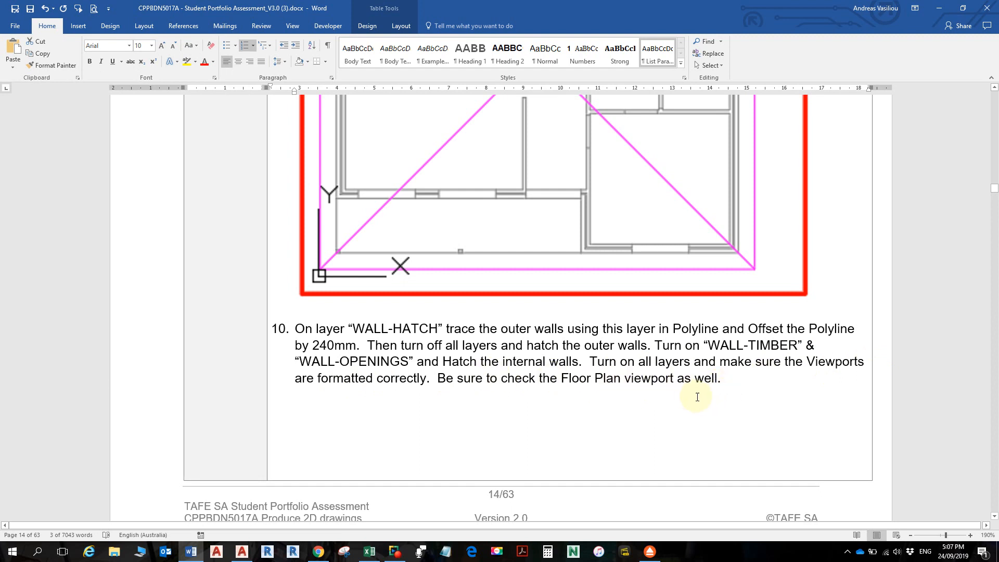
ctrl+scroll(609, 306, down, 3)
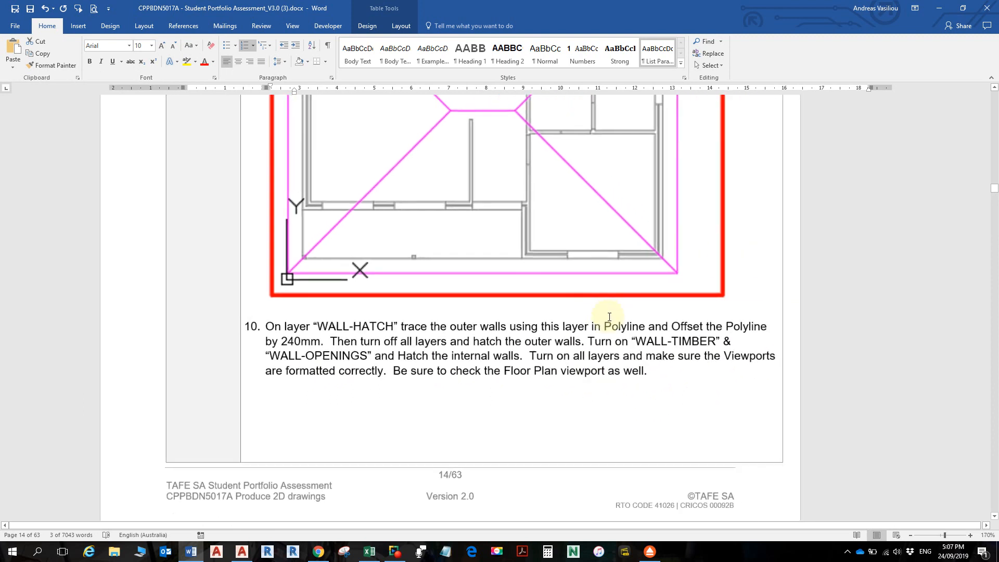
scroll(551, 270, up, 5)
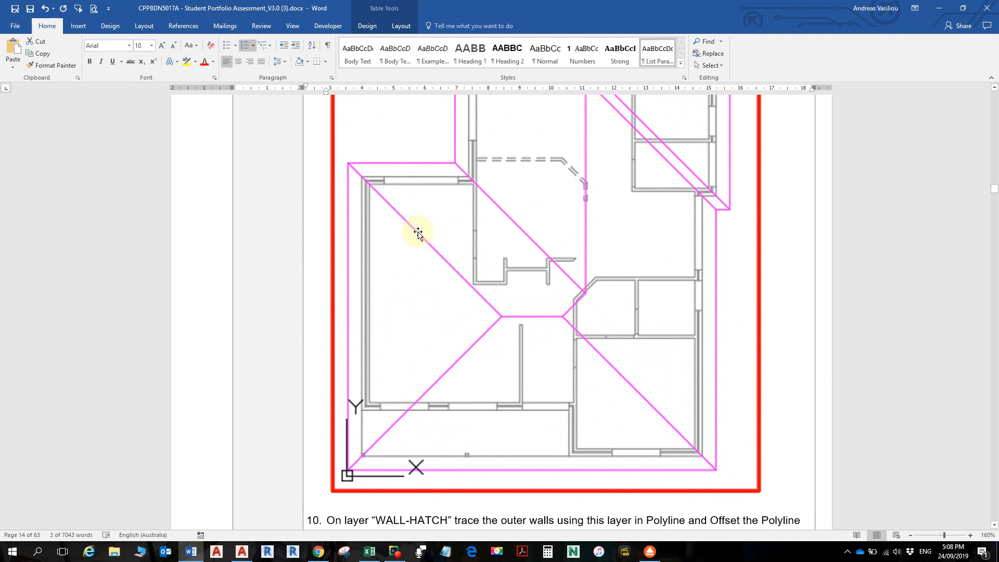
- Switch back to the Jones Residence drawing in AutoCAD and bring the whole roof plan into view
click(242, 552)
scroll(599, 239, down, 4)
middle_drag(595, 235, 468, 292)
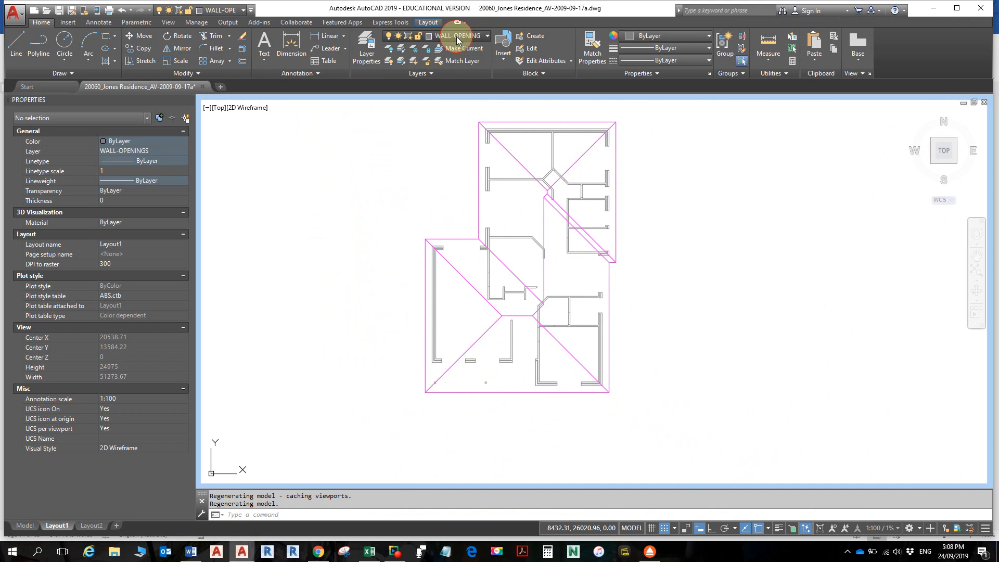
- Thaw the WALL-HATCH layer in the roof plan viewport
click(457, 36)
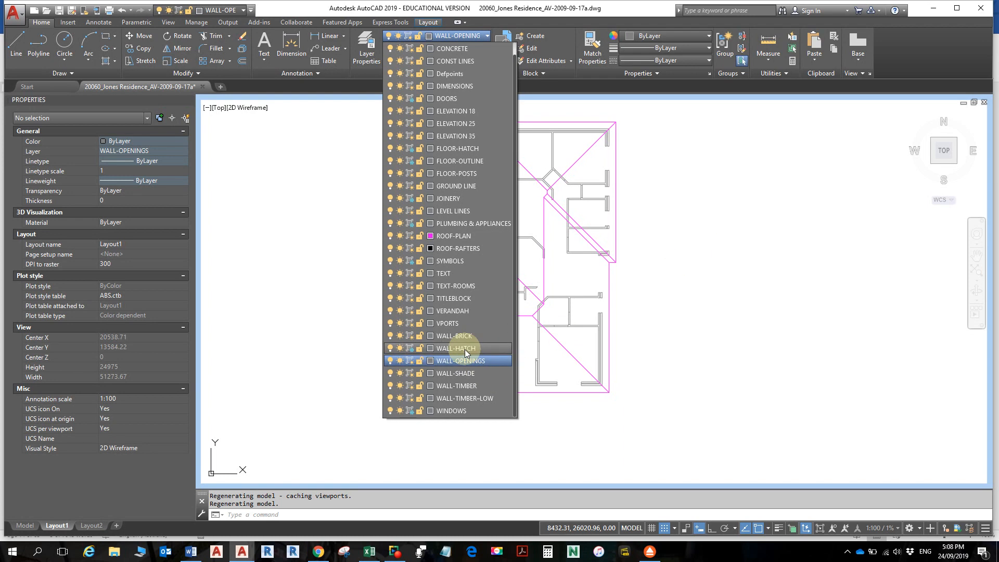
click(411, 348)
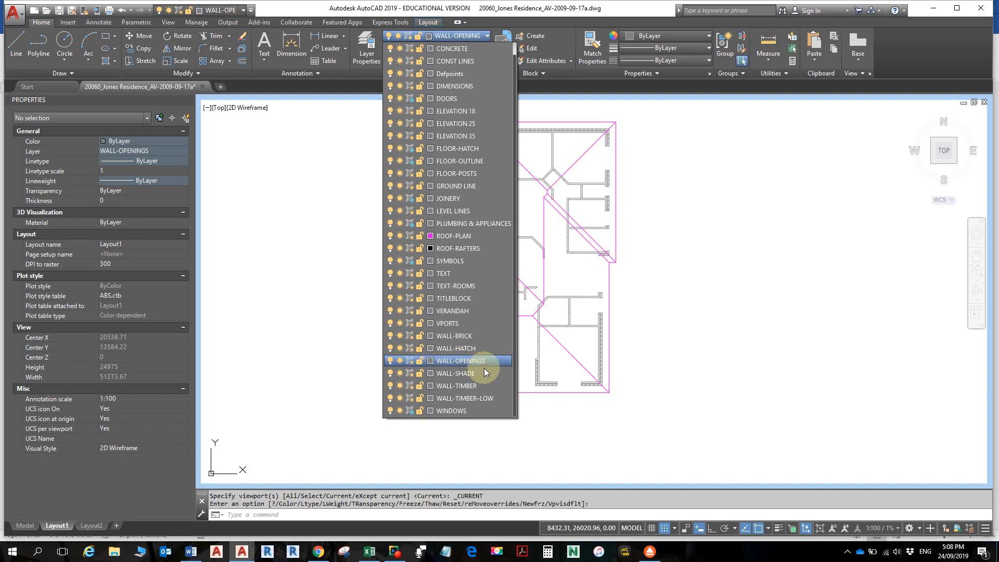
click(727, 395)
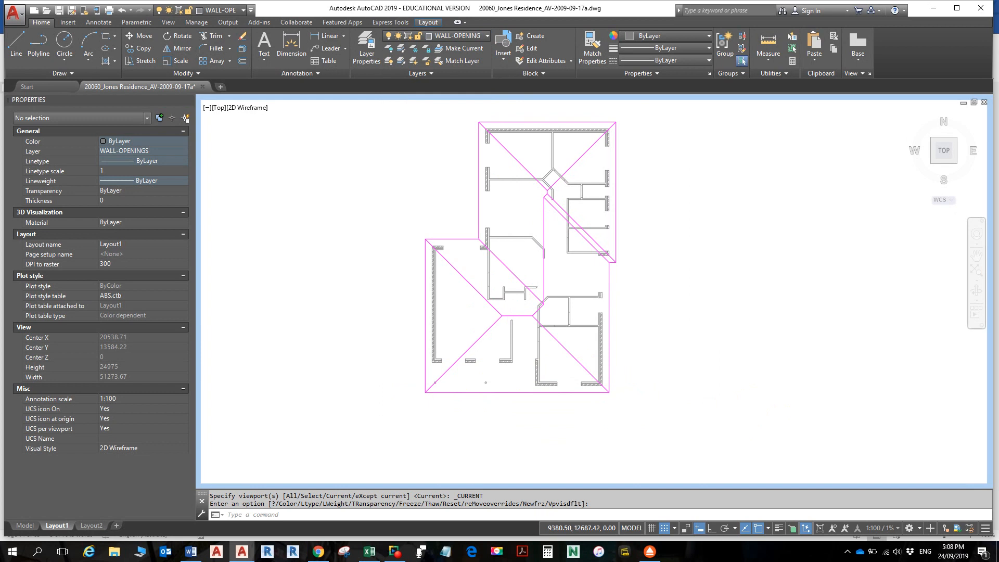
- Inspect the existing hatch in the garage-side external wall and its properties, and clear the selection
scroll(425, 299, up, 6)
scroll(458, 268, up, 4)
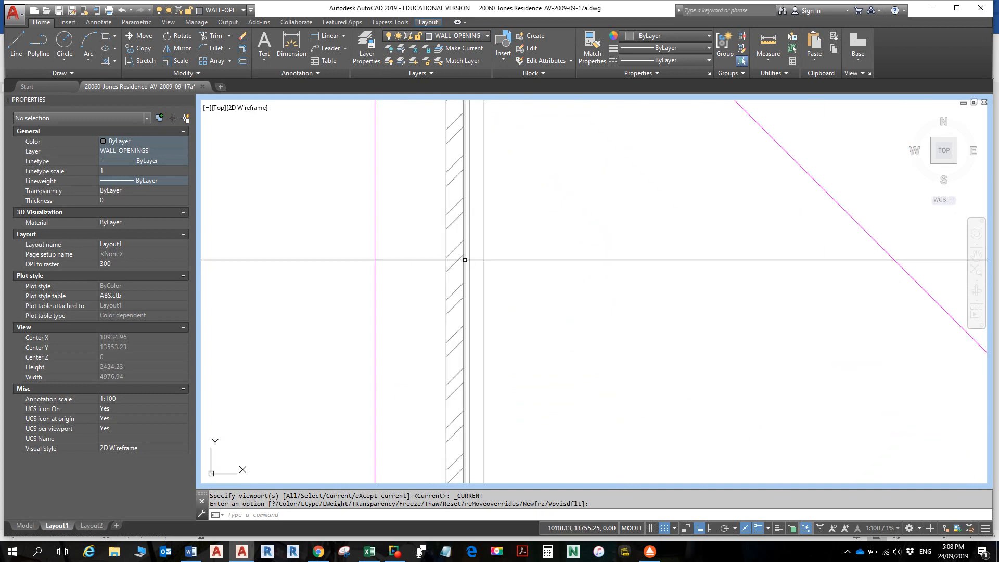
click(460, 260)
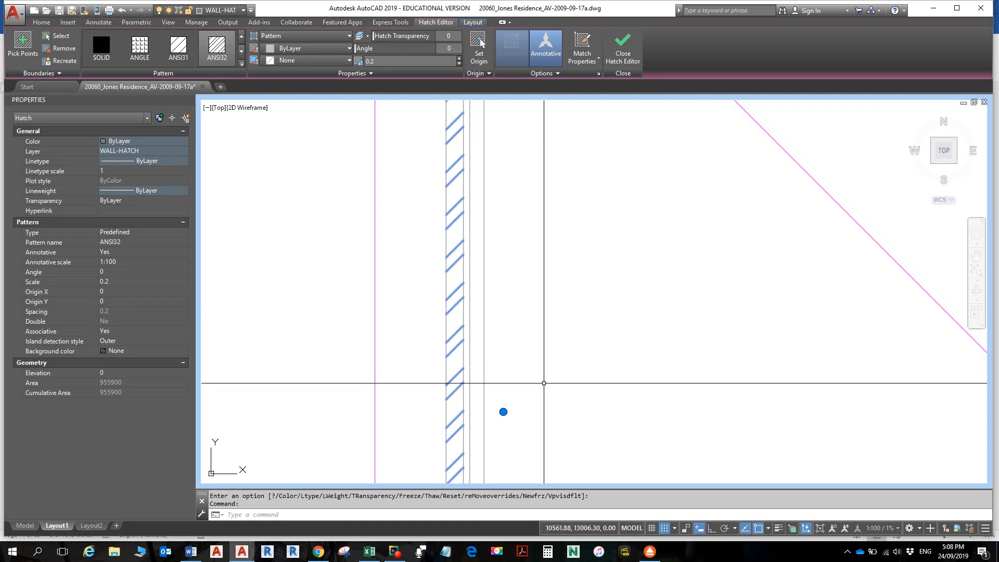
scroll(607, 341, down, 5)
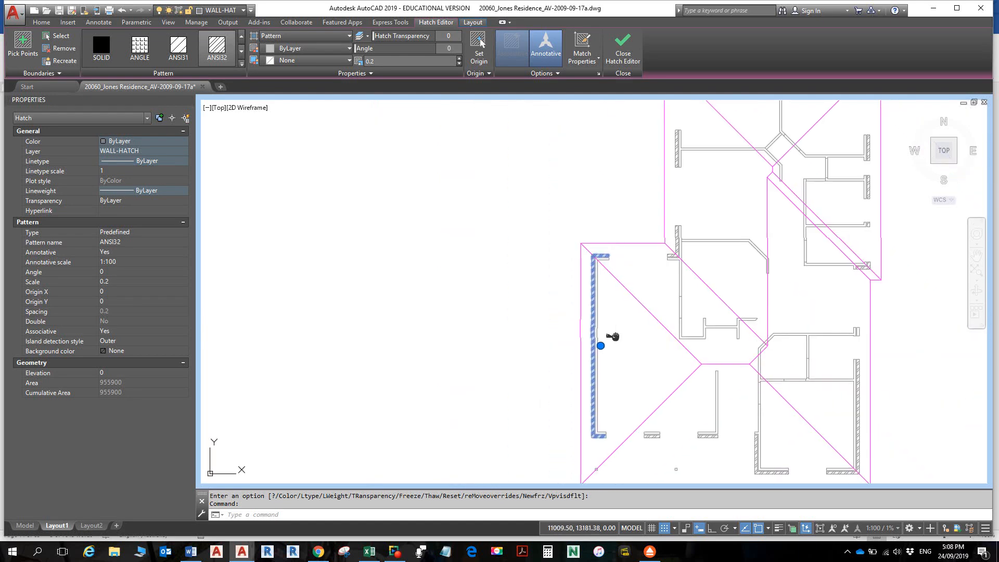
middle_drag(613, 339, 454, 310)
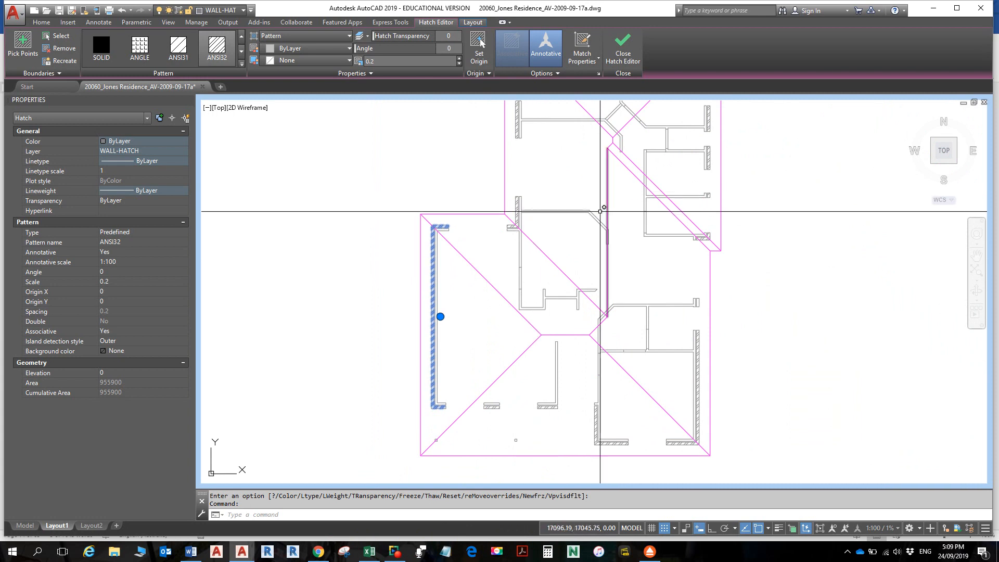
mouse_move(608, 219)
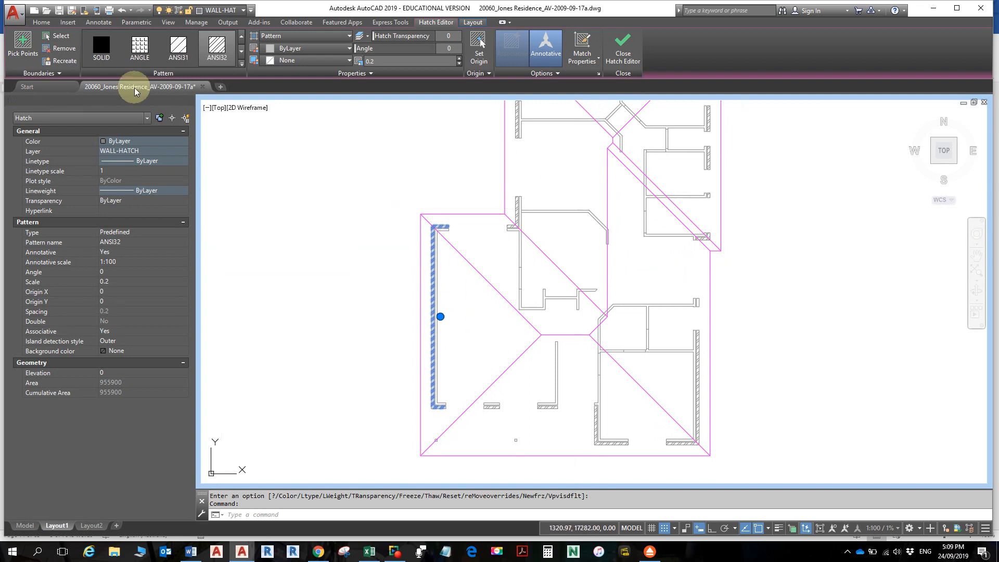
key(Escape)
key(Escape)
key(Escape)
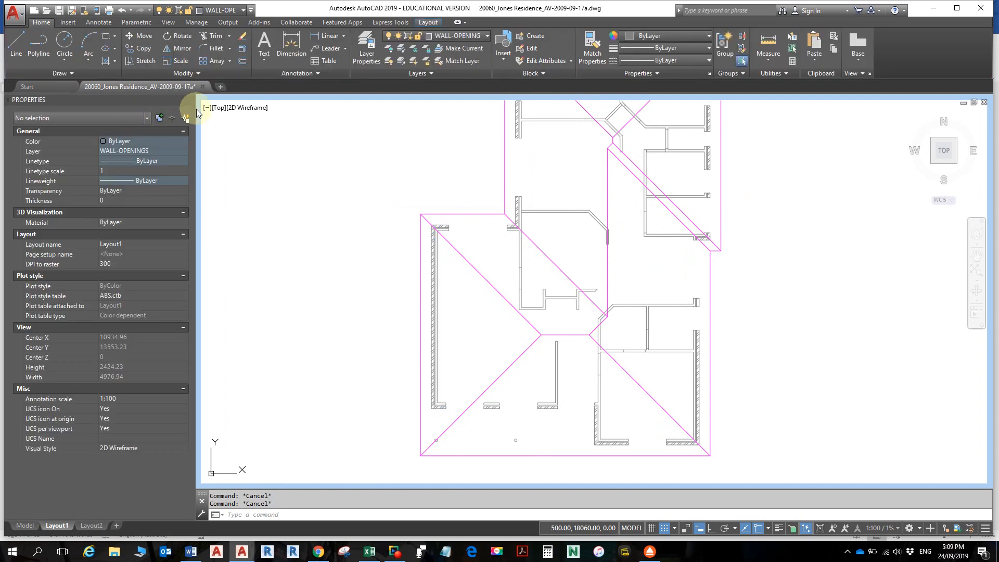
- Undo the thawing of the WALL-HATCH layer in the roof plan viewport
key(ctrl+z)
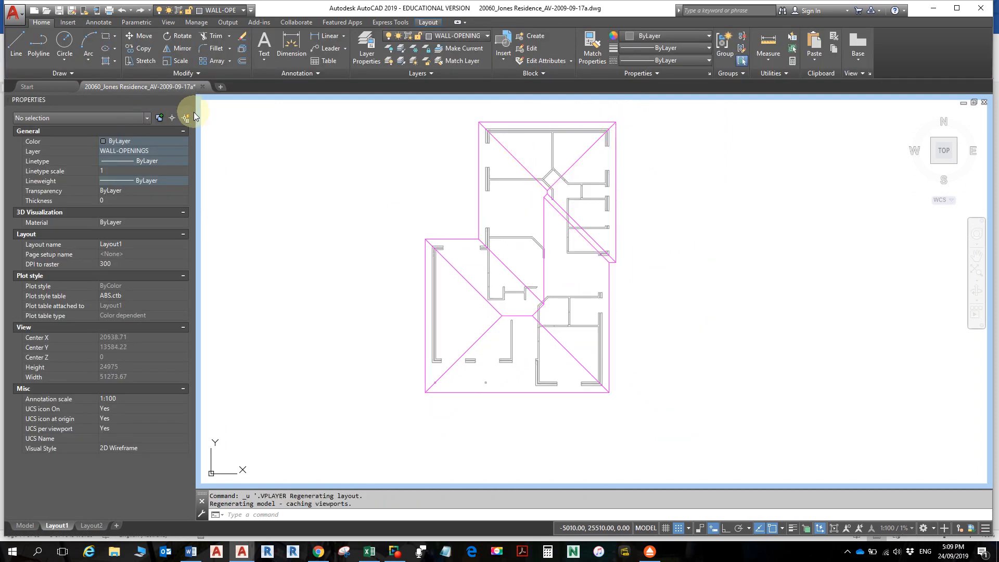
scroll(447, 272, up, 2)
scroll(447, 273, down, 5)
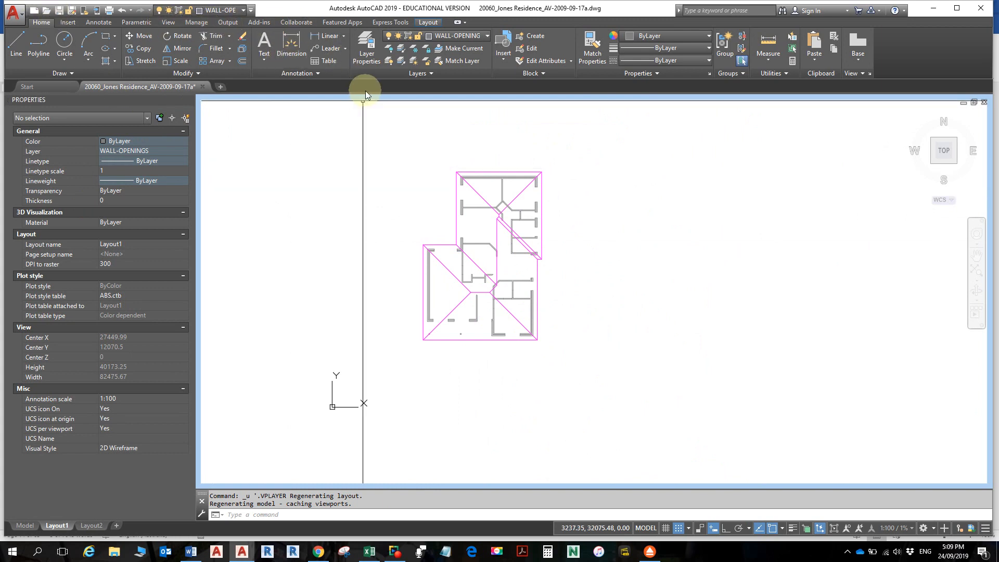
- Create a new layer frozen in all existing viewports in the Layer Properties Manager and try to name it WALL-SHADE
click(369, 49)
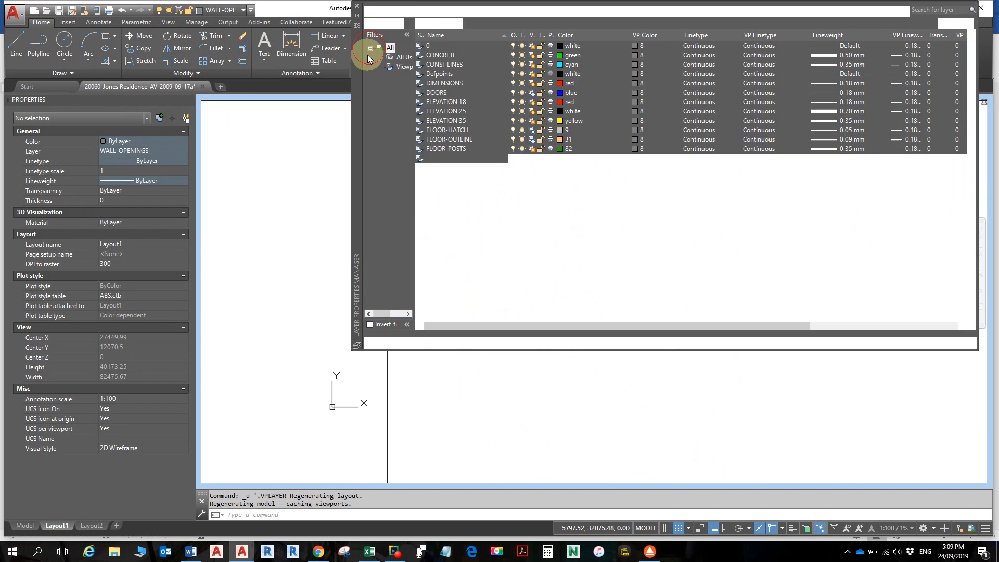
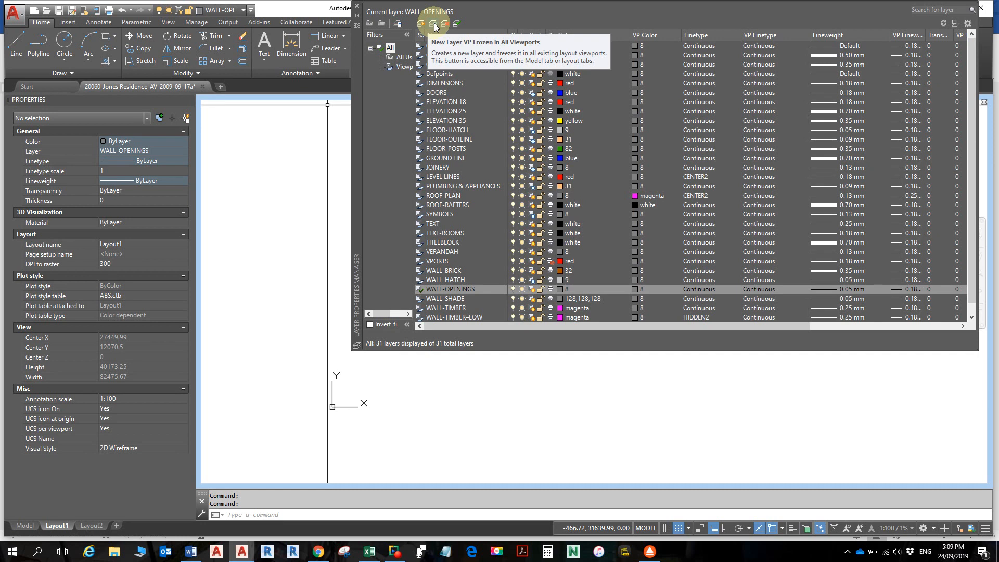
click(435, 27)
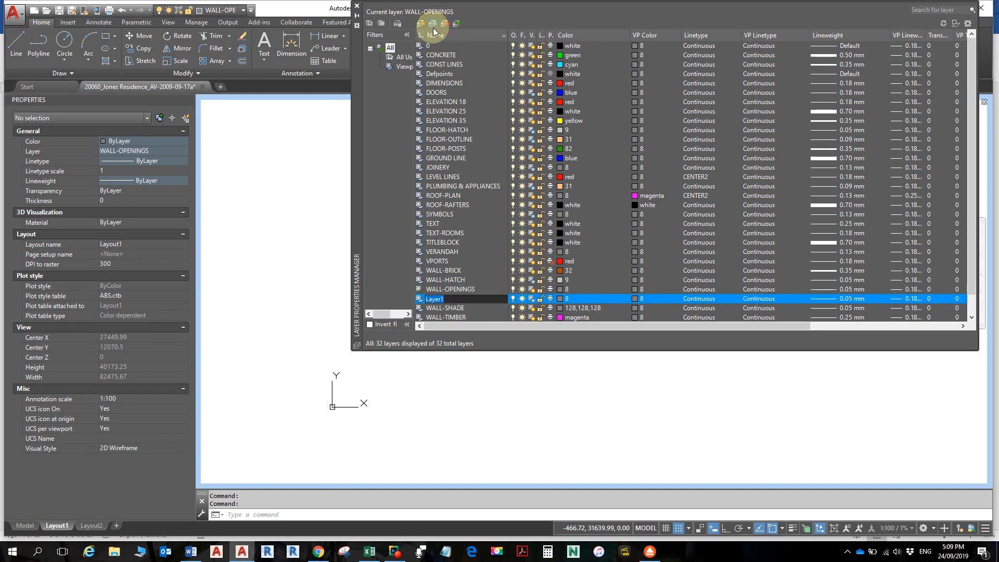
text(wa)
key(BackSpace)
text(WALL-SHADE)
key(Return)
- Abandon naming the newly added layer and delete Layer1 from the drawing's layer list
click(480, 267)
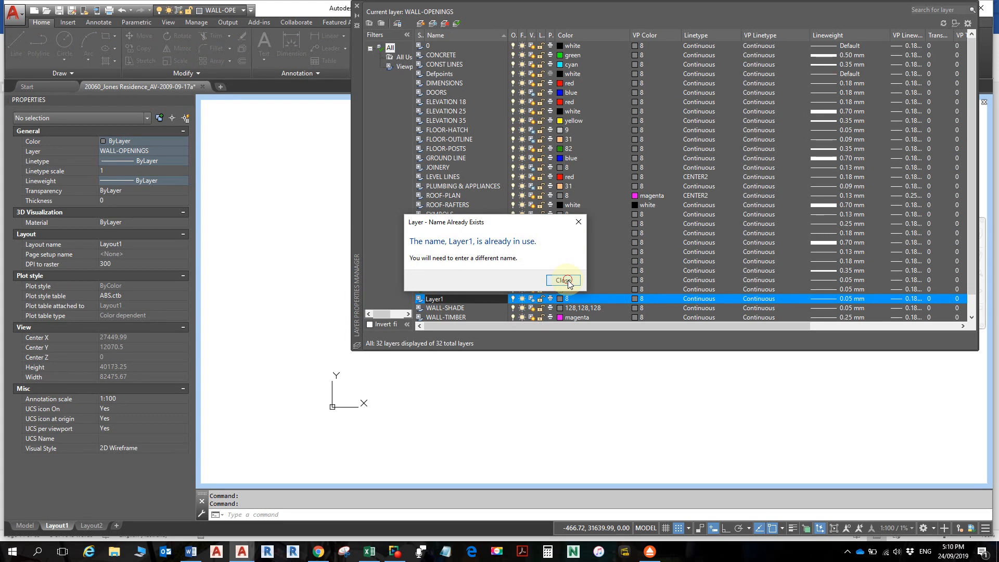
click(564, 280)
click(479, 264)
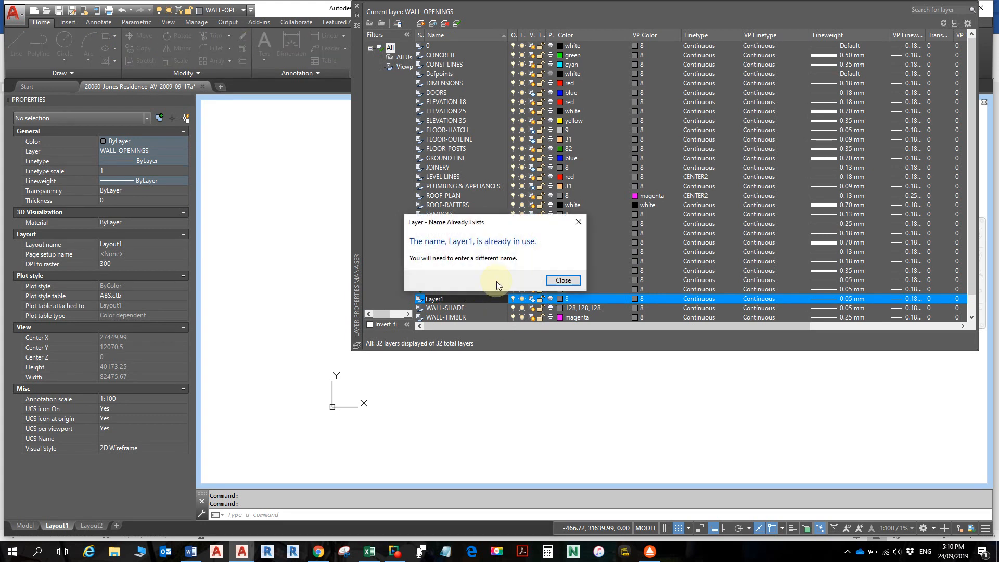
key(Return)
click(447, 307)
click(564, 281)
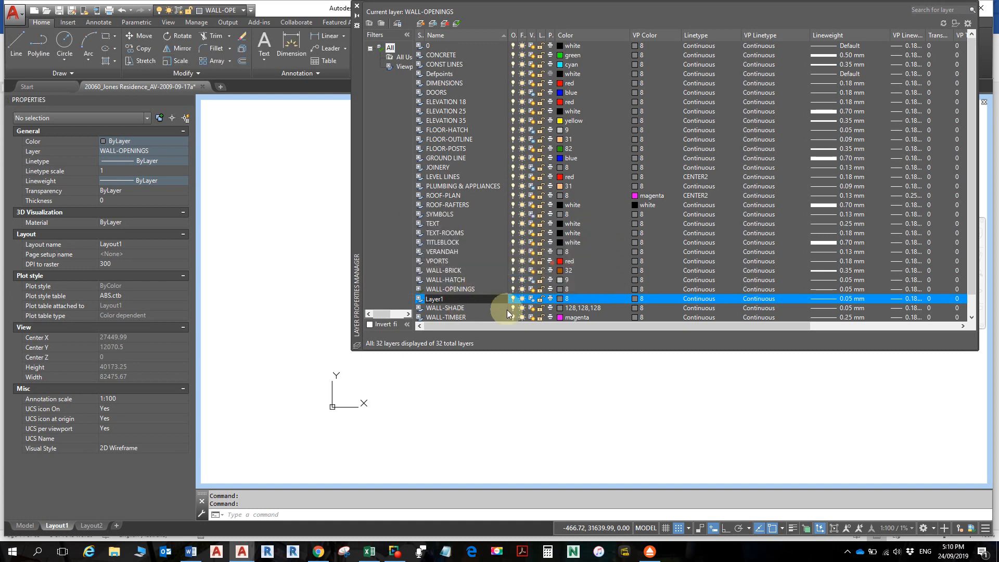
click(529, 309)
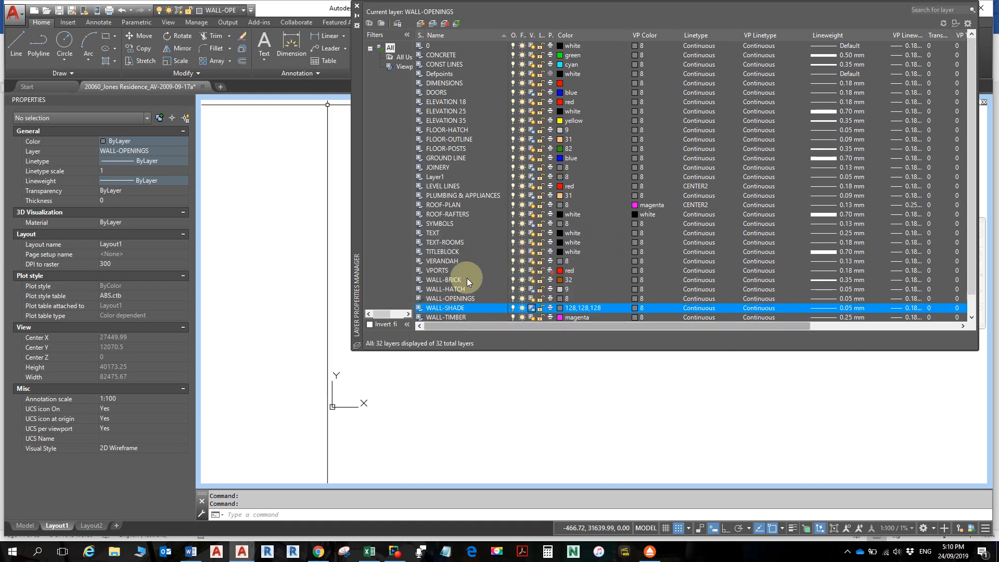
click(447, 177)
key(Delete)
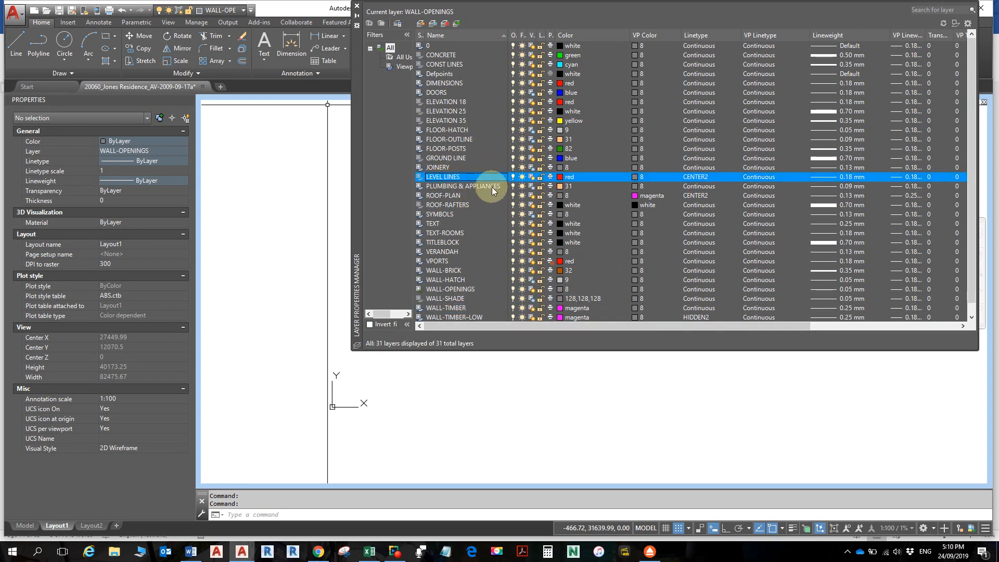
- Switch to the Word assessment document, change the layer name in item 10 to WALL-SHADE, and save the document
key(alt+Tab)
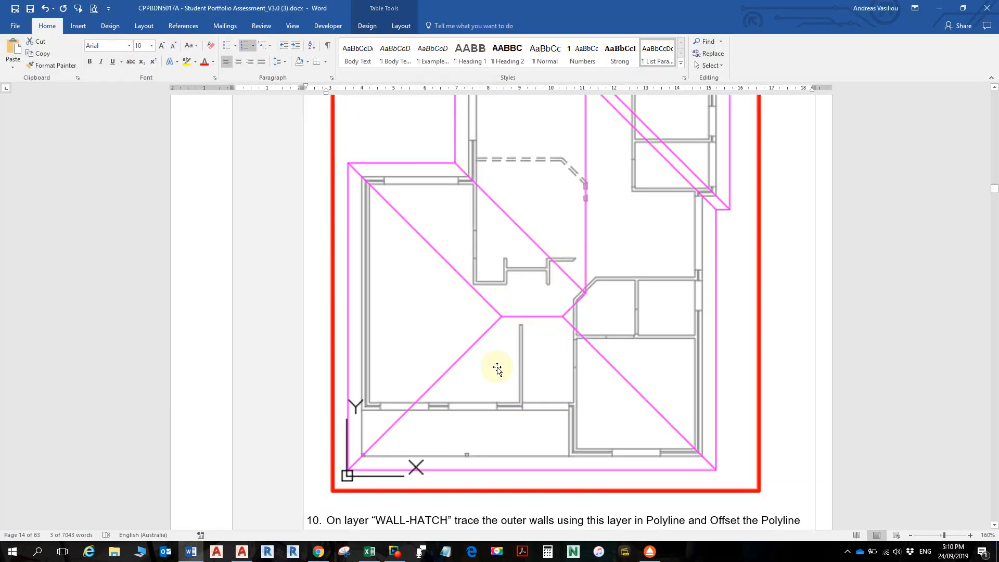
key(alt+Tab)
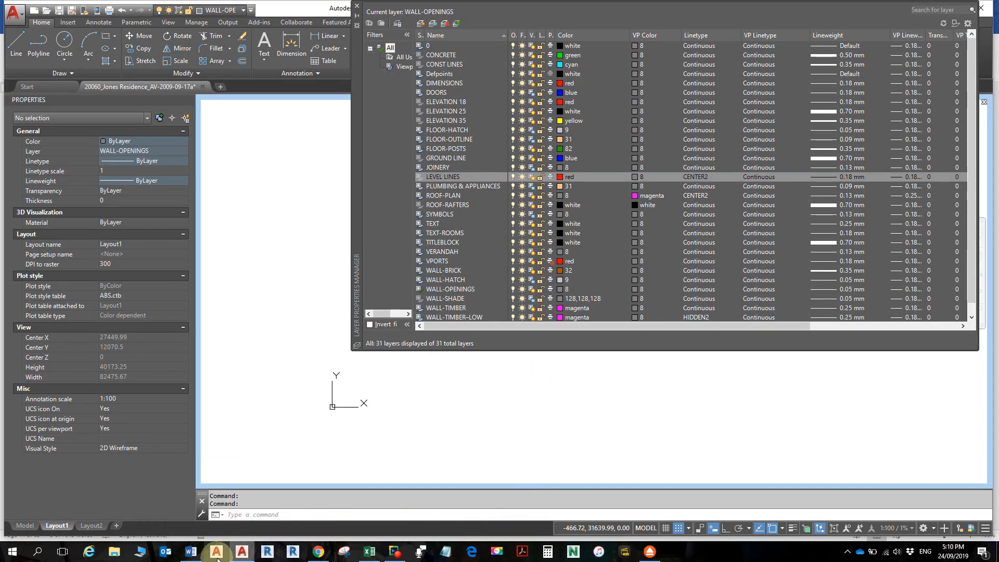
click(191, 552)
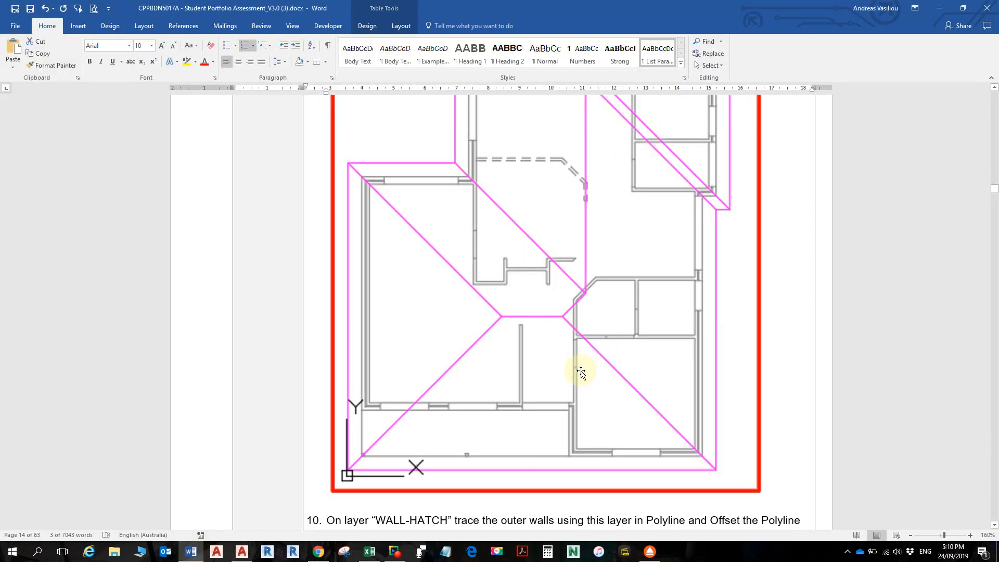
scroll(518, 440, down, 2)
click(407, 443)
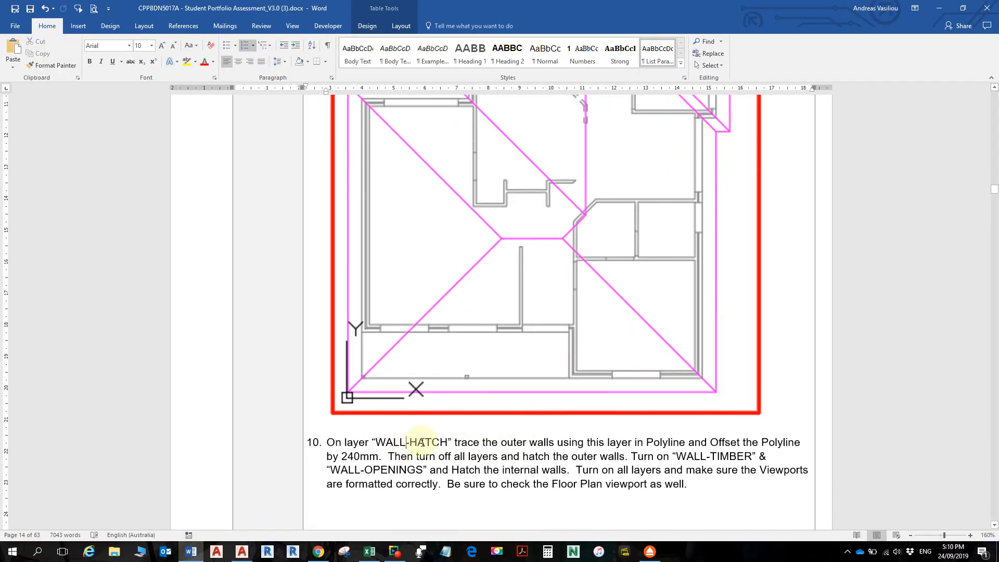
double_click(421, 442)
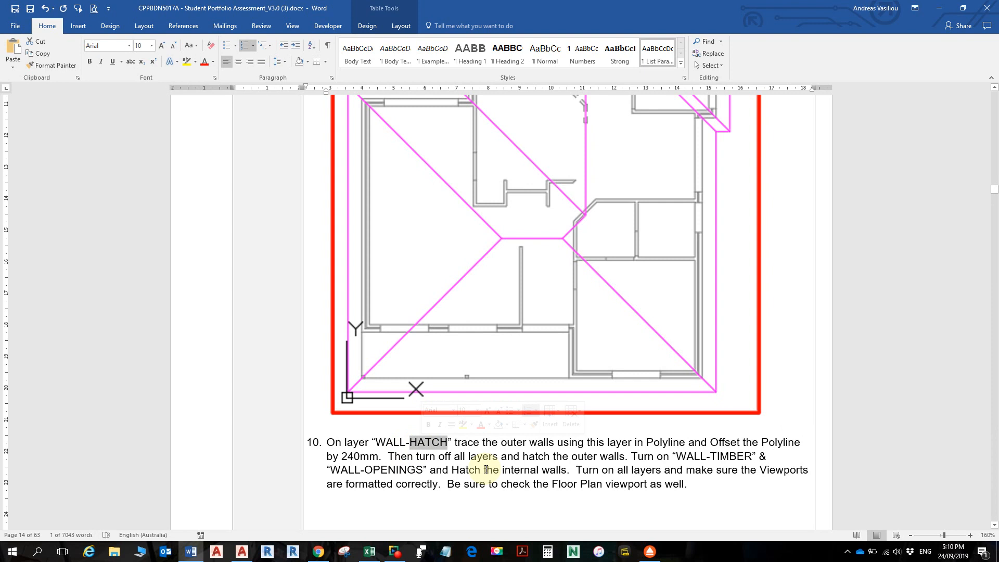
text(SHADE)
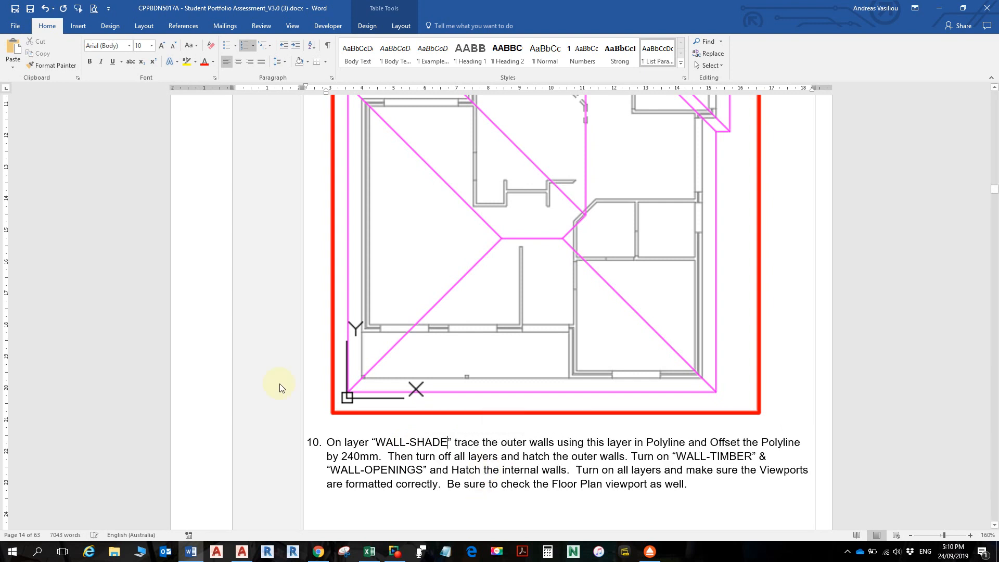
key(ctrl+s)
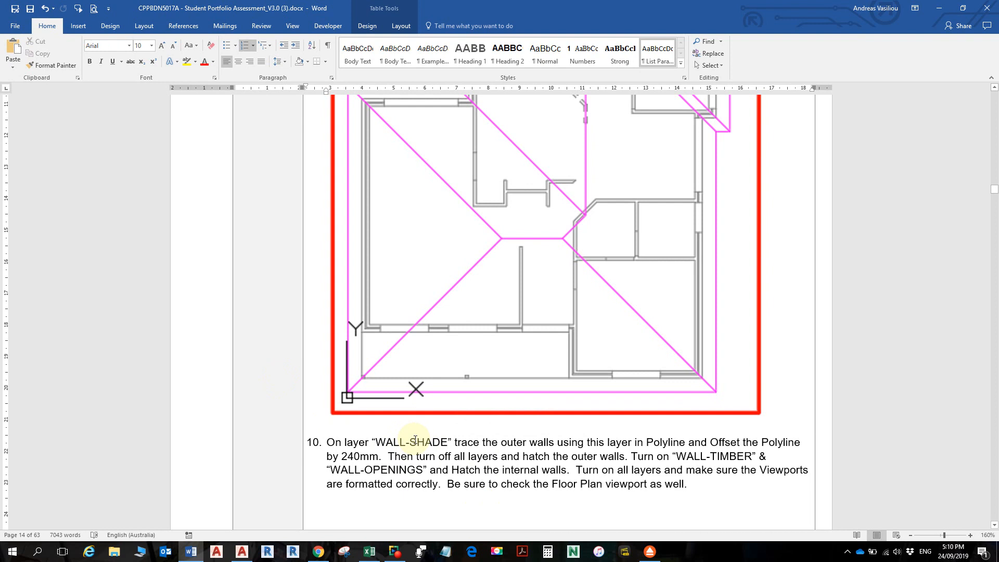
- Read the wall tracing and hatching instructions in item 10 and compare them with the WALL-SHADE layer in AutoCAD
scroll(471, 445, down, 3)
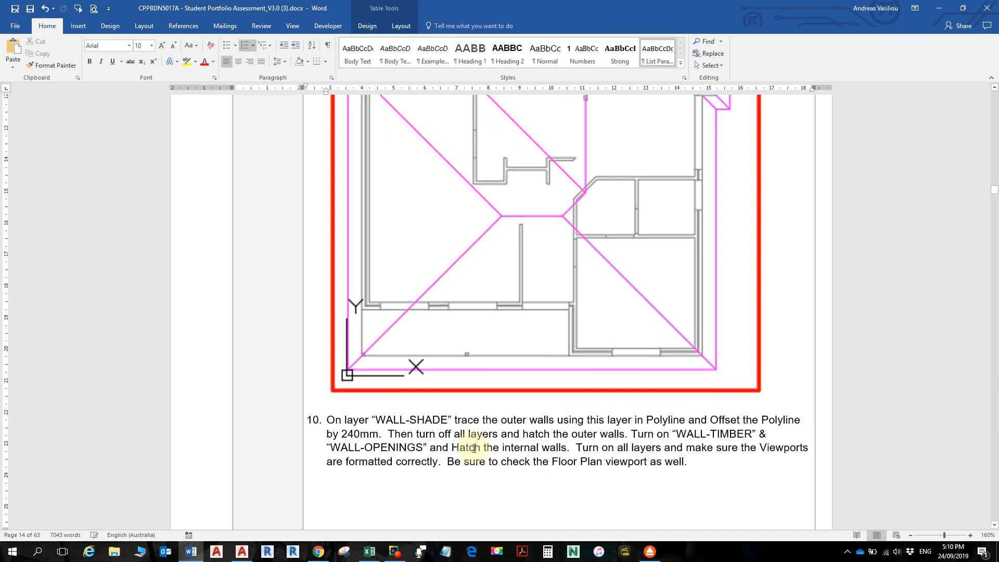
scroll(488, 451, down, 1)
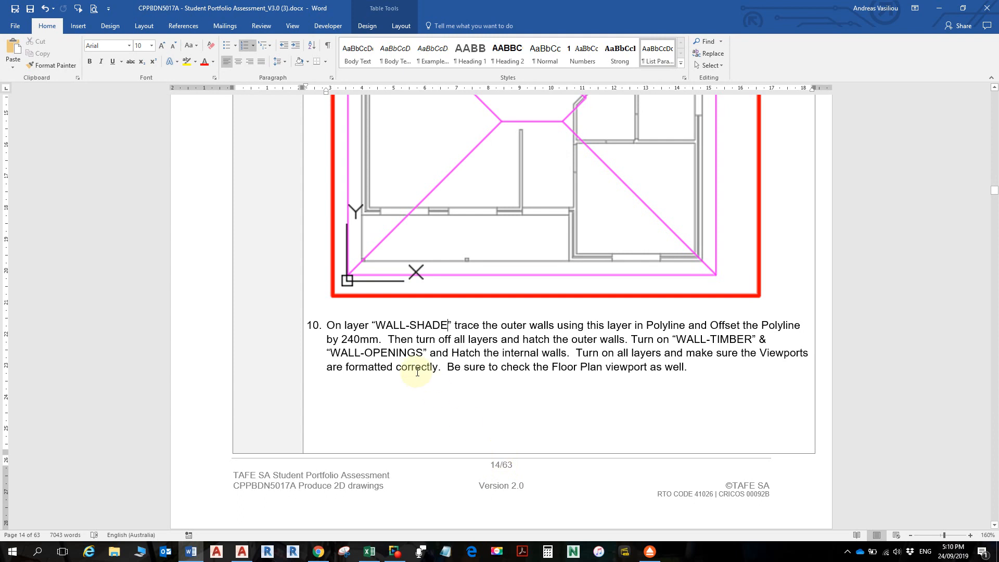
click(427, 323)
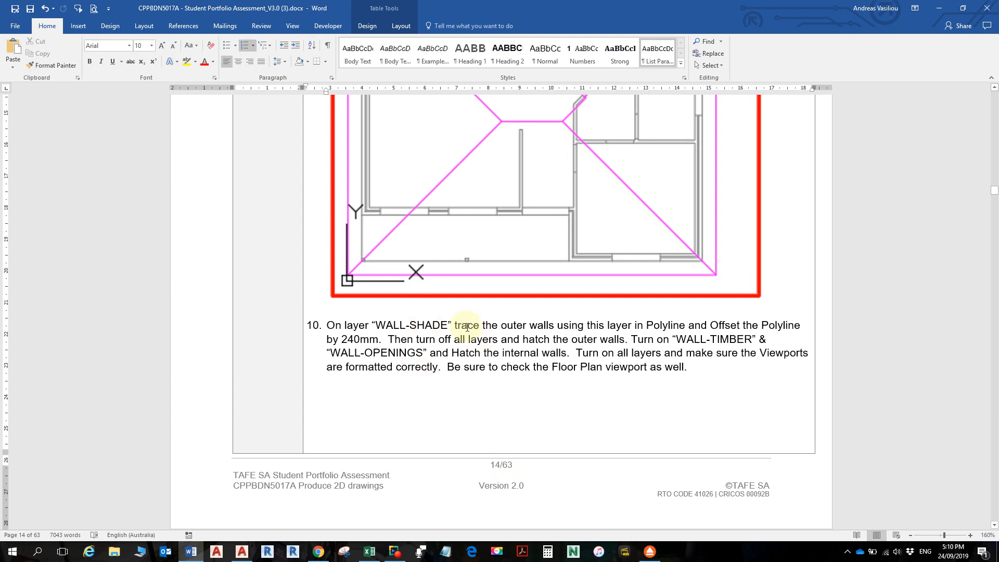
key(alt+Tab)
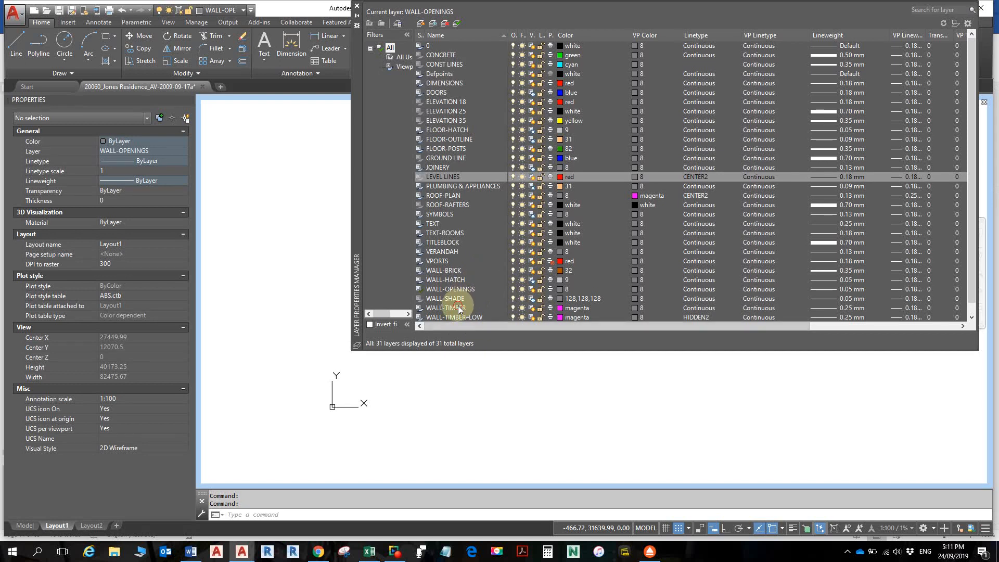
click(462, 309)
click(461, 299)
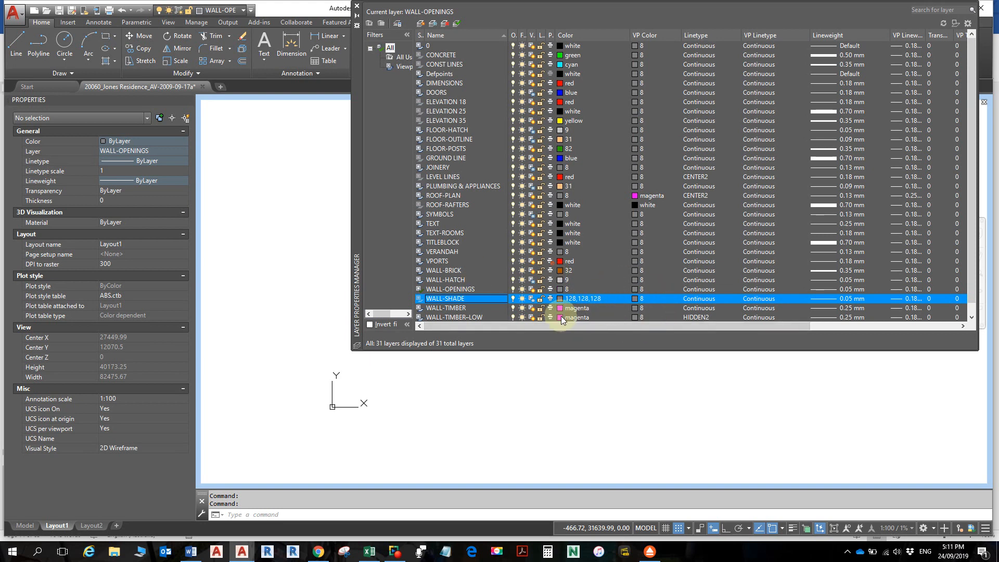
key(alt+Tab)
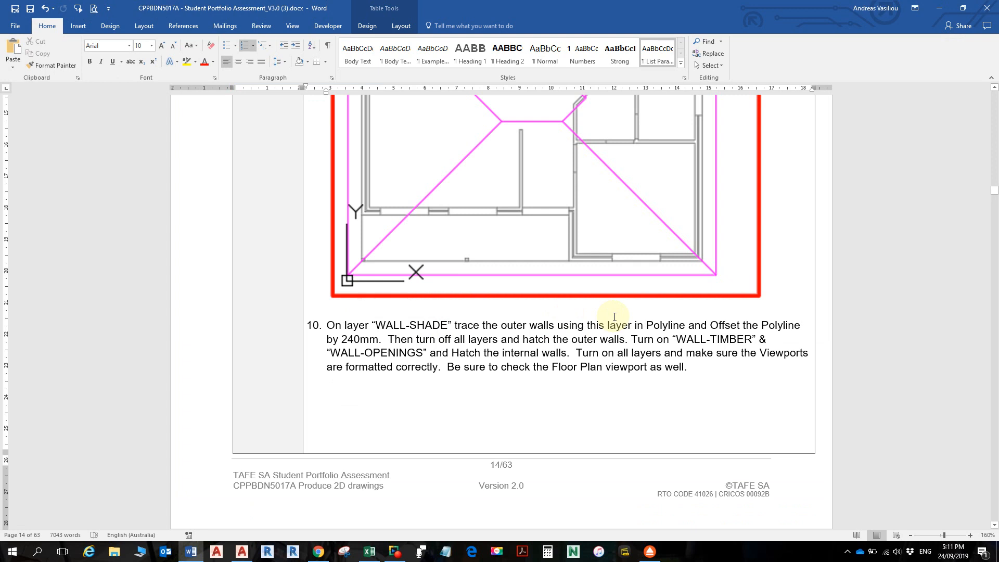
key(alt+Tab)
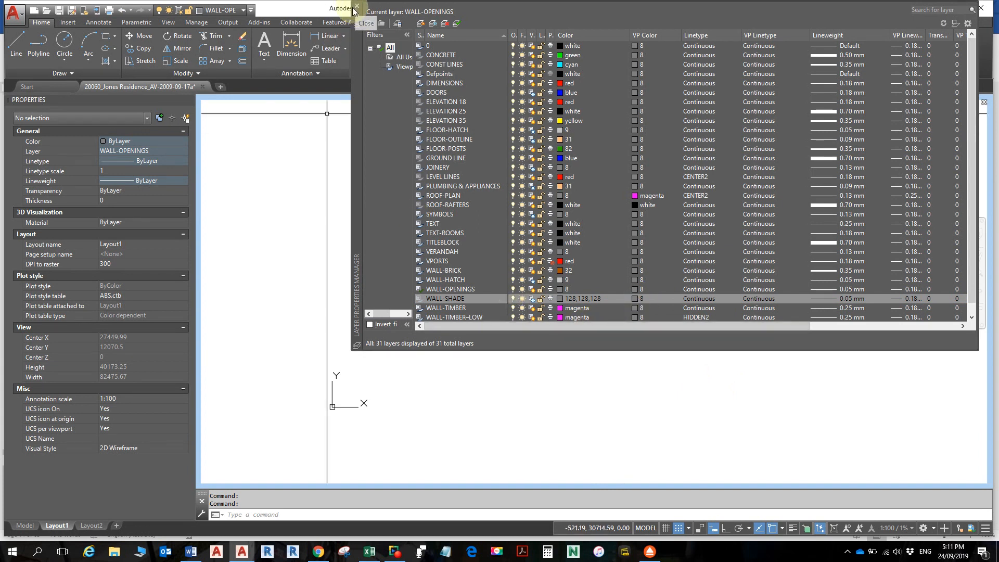
key(alt+Tab)
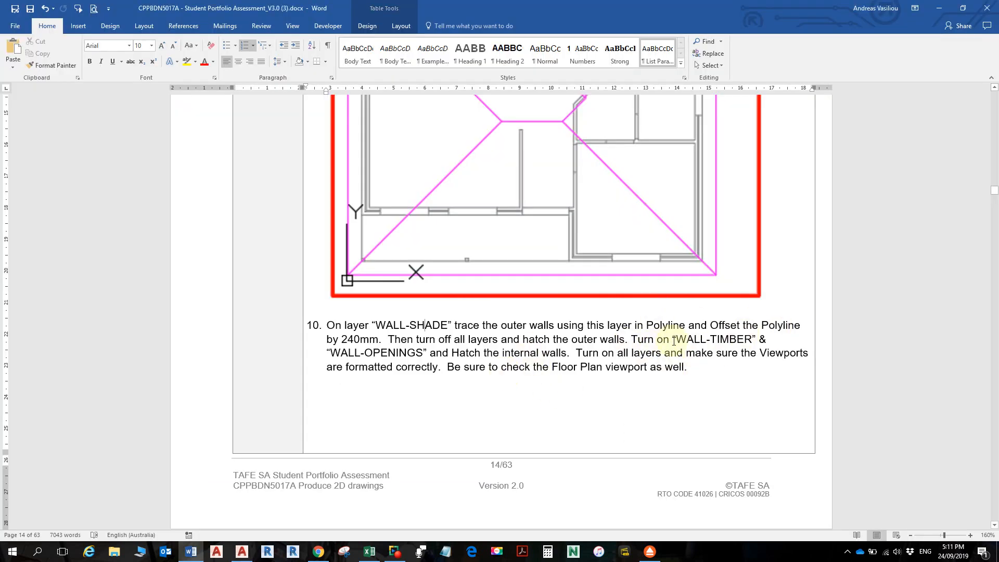
key(alt+Tab)
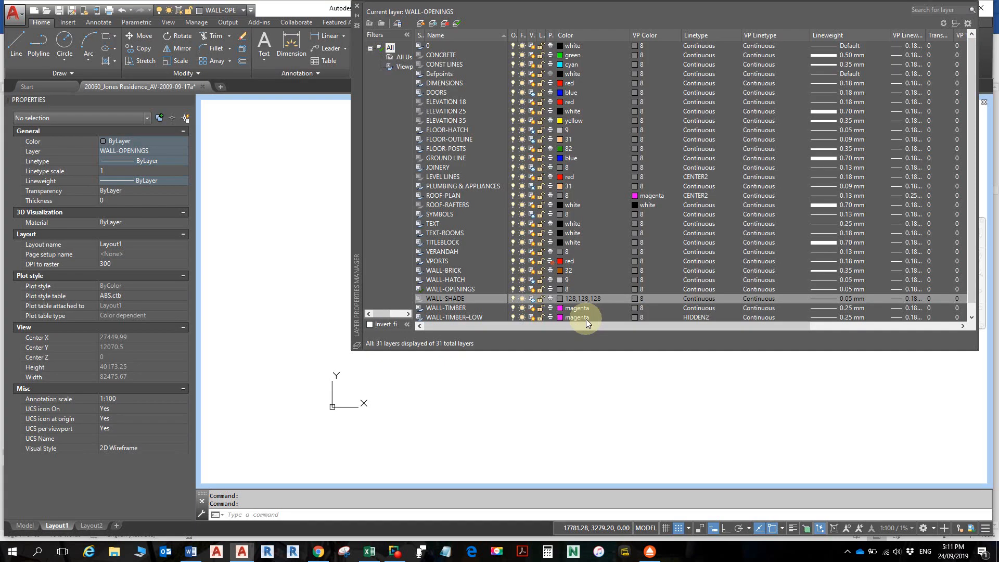
- Make WALL-SHADE the current layer and close the Layer Properties Manager
click(381, 427)
key(Escape)
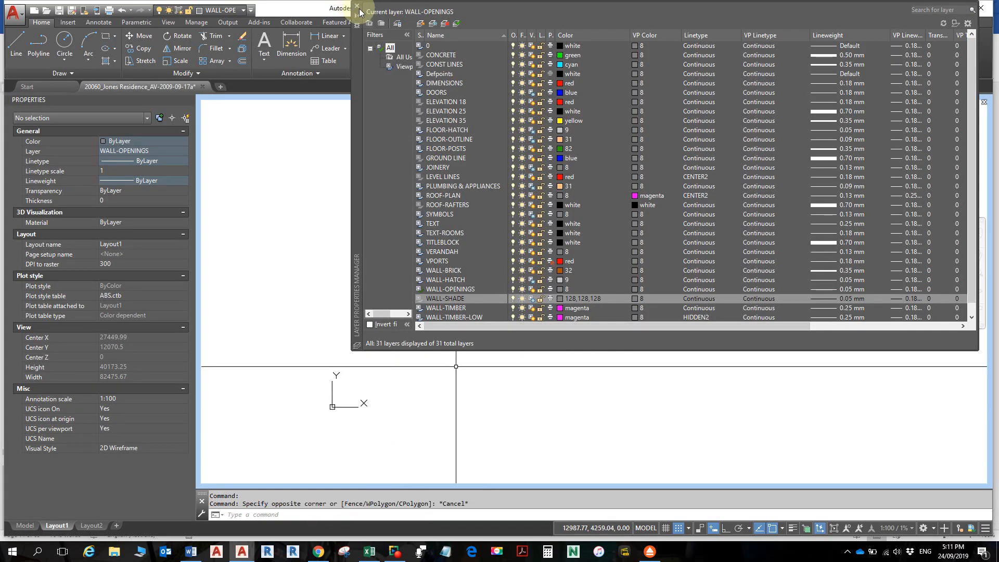
double_click(442, 298)
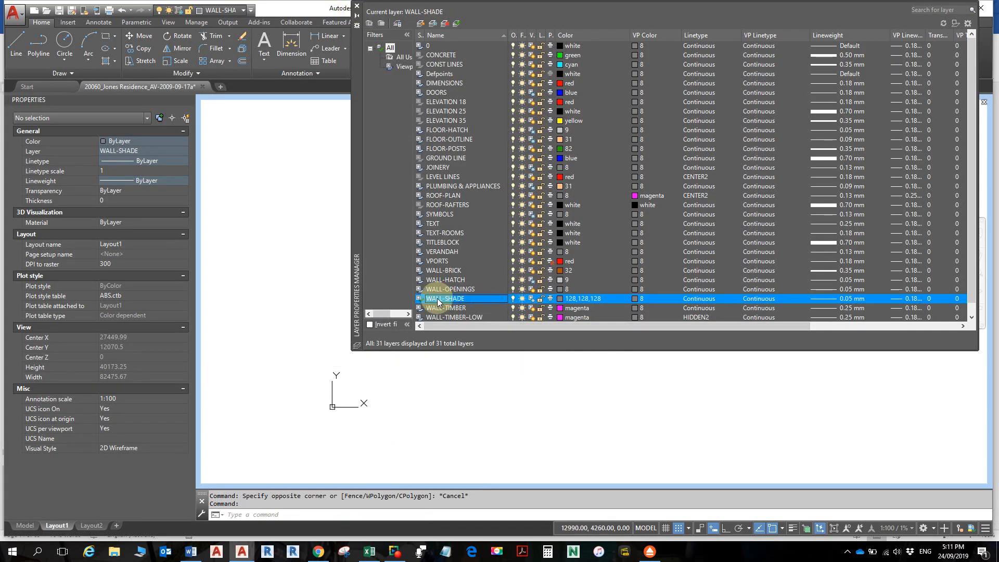
click(357, 8)
- Start a polyline at the house's south-east outer wall corner and trace 4330 mm west, then 1500 mm north along the outer wall faces
scroll(484, 338, up, 6)
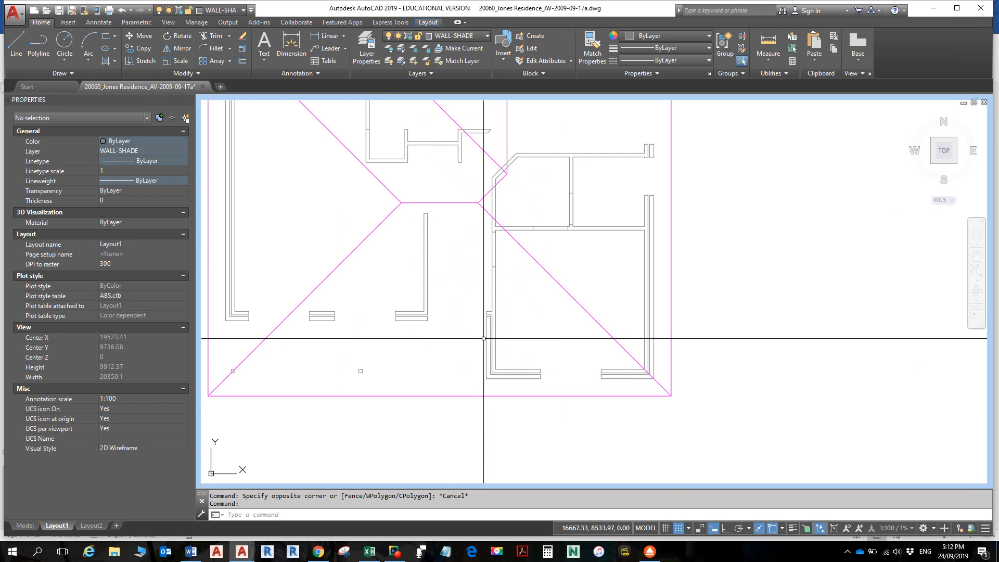
click(37, 46)
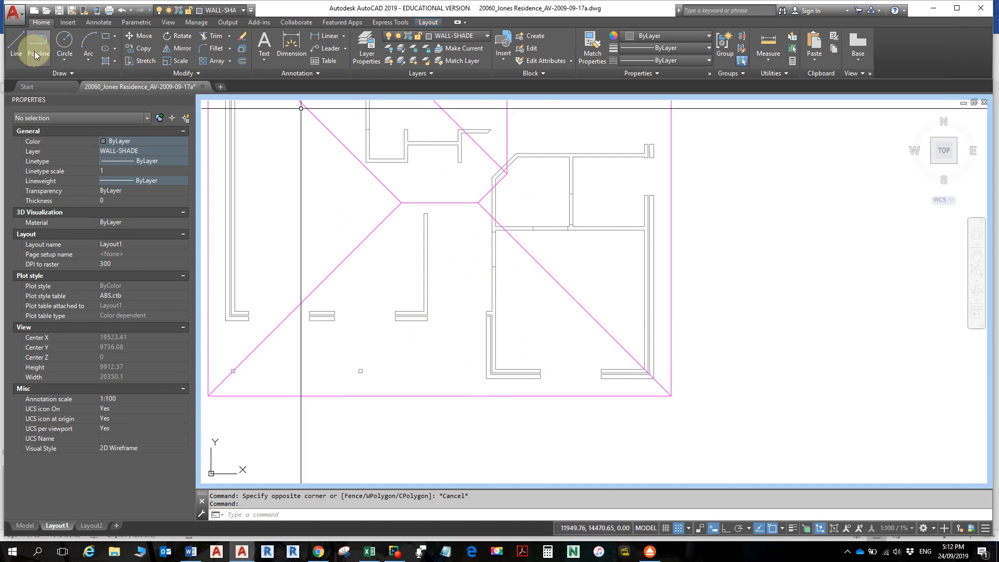
click(653, 378)
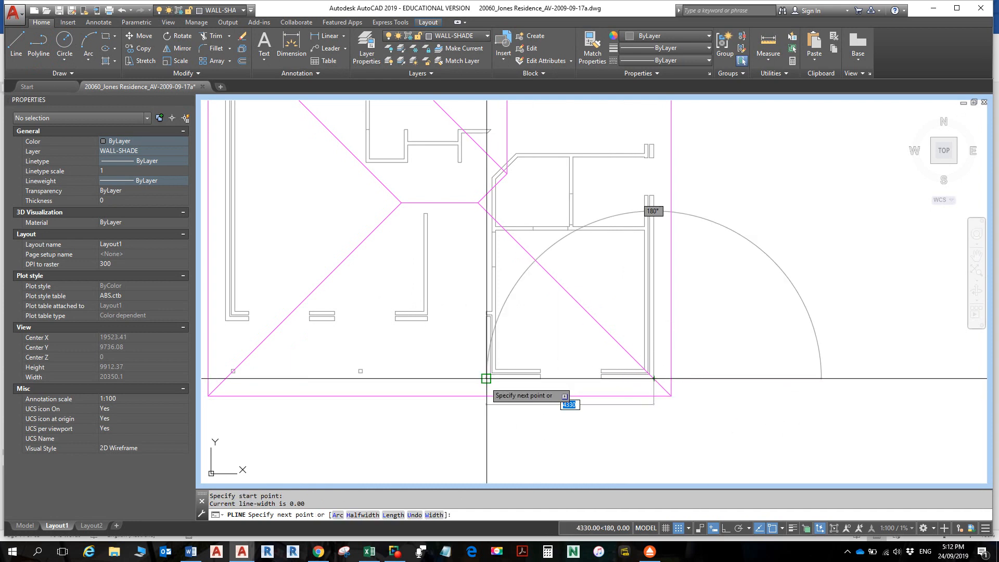
click(487, 377)
scroll(496, 333, up, 4)
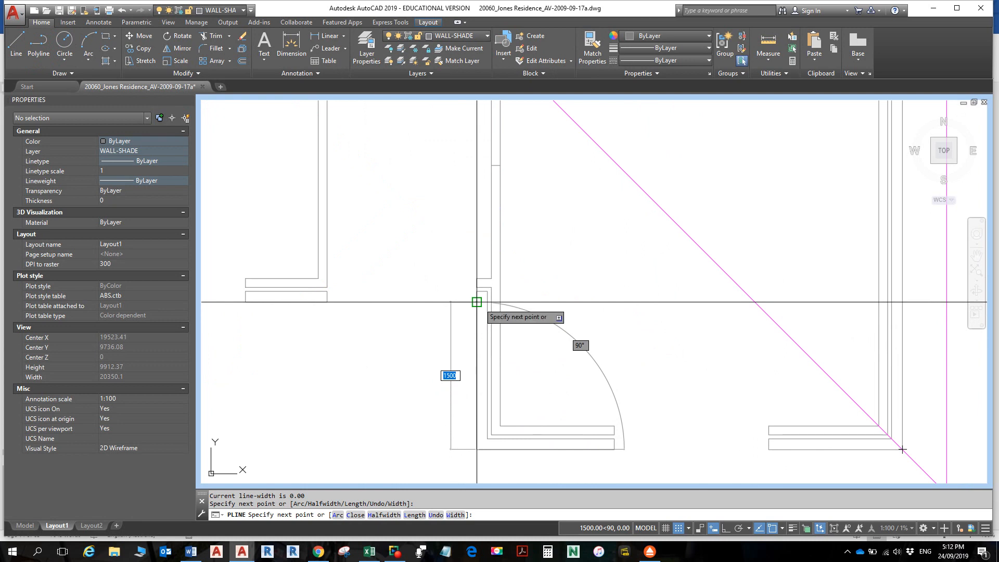
click(477, 302)
- Continue the polyline west to the house's south-west outer wall corner, then north to the outer corner at the end of the west wall
scroll(447, 321, down, 4)
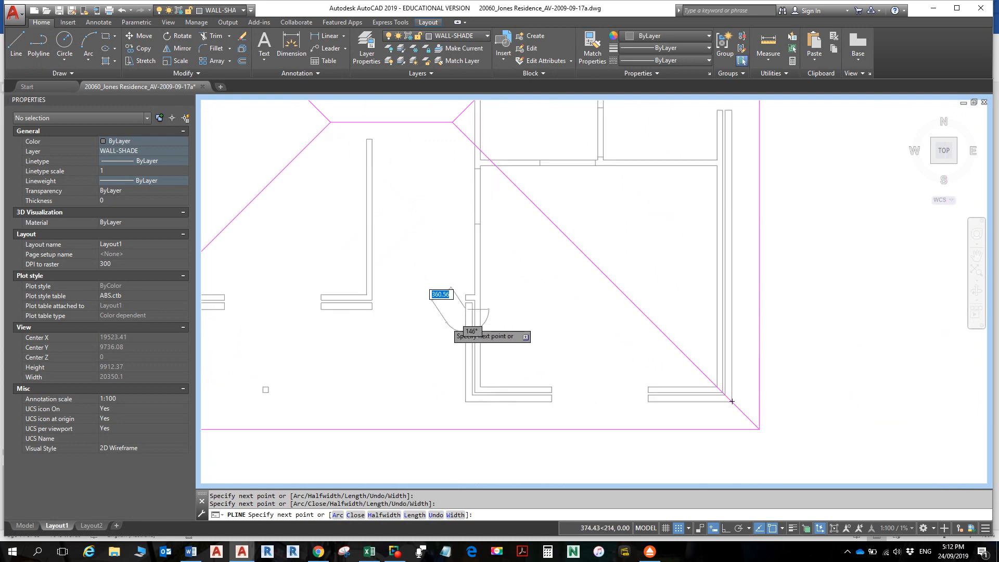
middle_drag(431, 321, 618, 313)
scroll(584, 330, up, 4)
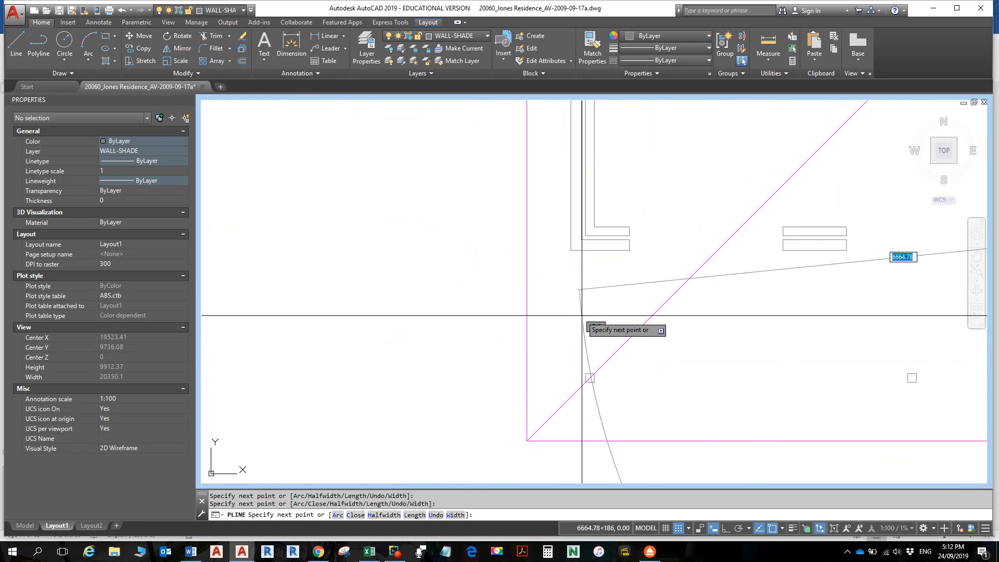
click(572, 250)
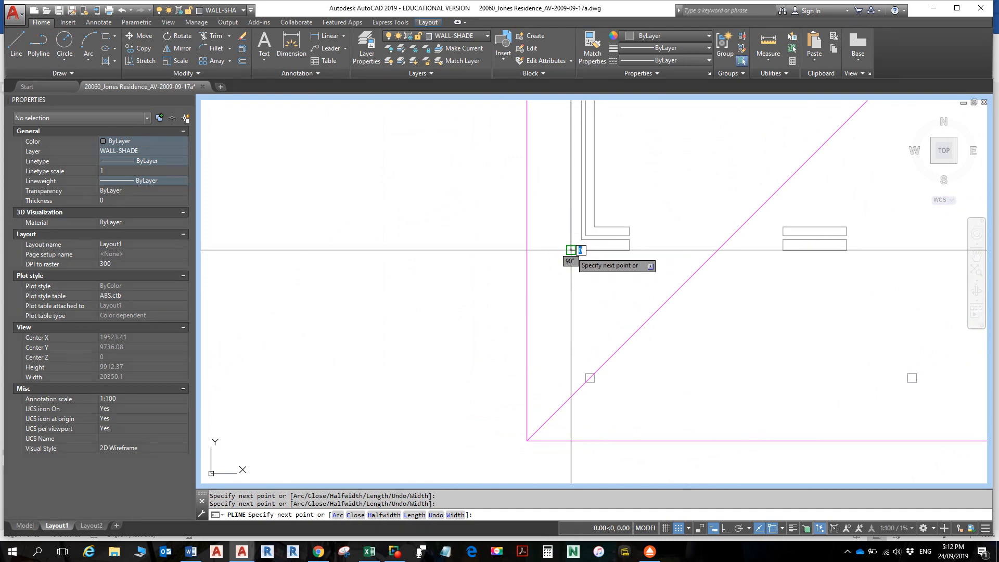
scroll(580, 219, down, 4)
scroll(578, 167, down, 2)
scroll(576, 172, up, 12)
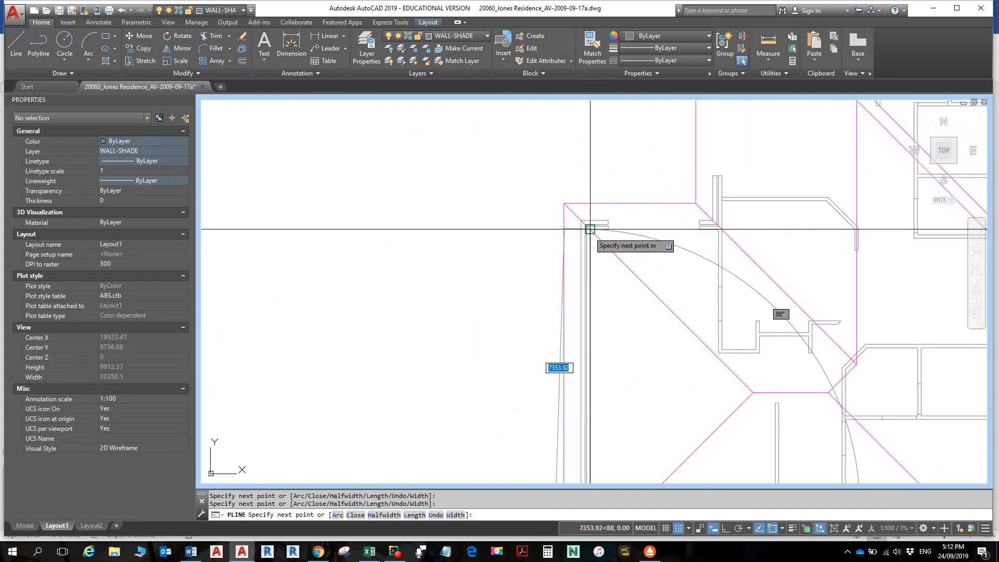
click(551, 188)
- Continue the polyline east to the inner corner at the north wing's west wall, then north to the house's north-west outer wall corner
scroll(696, 175, down, 6)
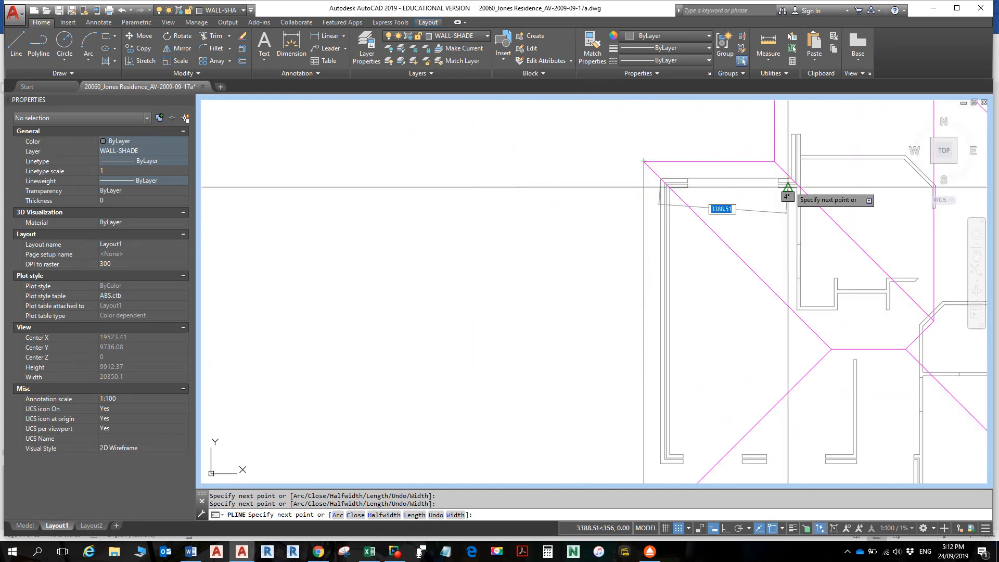
middle_drag(788, 185, 716, 218)
scroll(716, 218, up, 8)
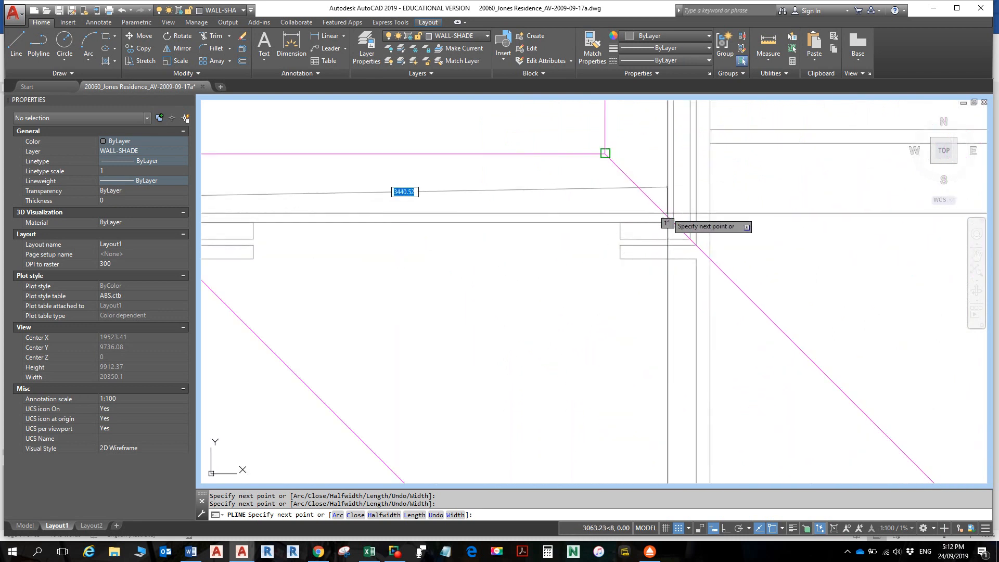
click(674, 222)
scroll(673, 222, down, 8)
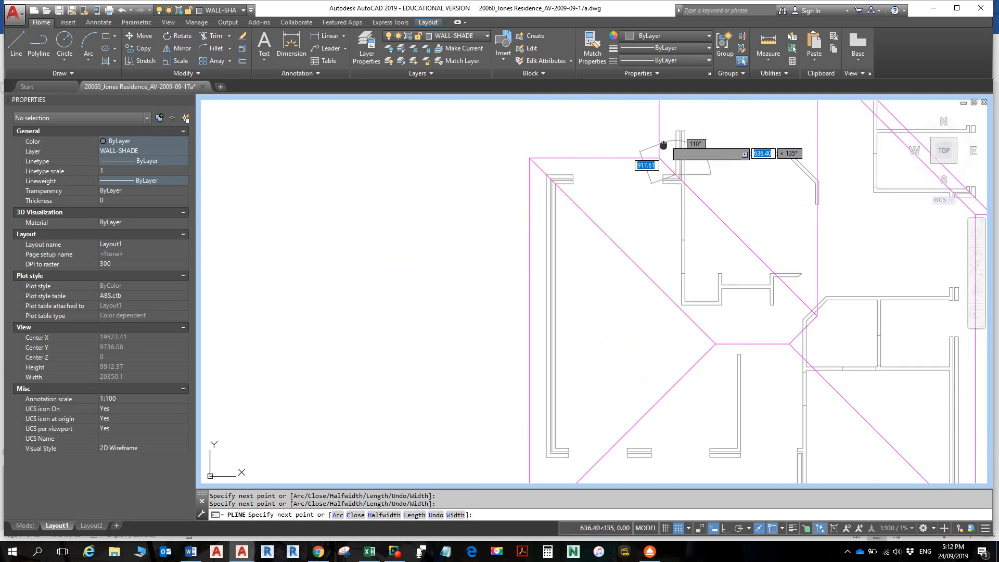
scroll(641, 177, up, 4)
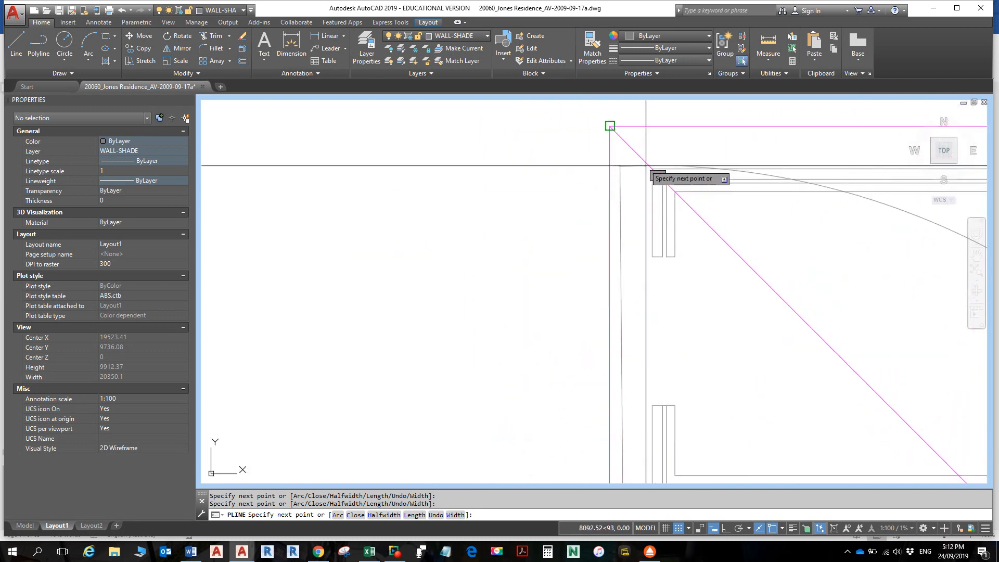
click(650, 170)
- Continue the polyline east to the house's north-east outer wall corner, then south to the outer corner where the east wall steps in
scroll(673, 175, down, 2)
scroll(669, 212, down, 3)
scroll(696, 205, up, 5)
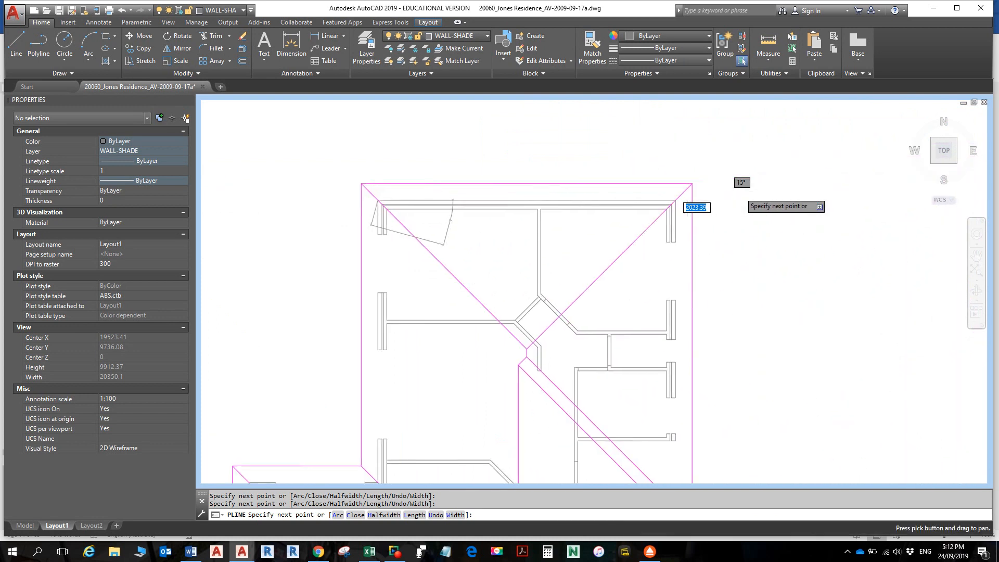
click(789, 230)
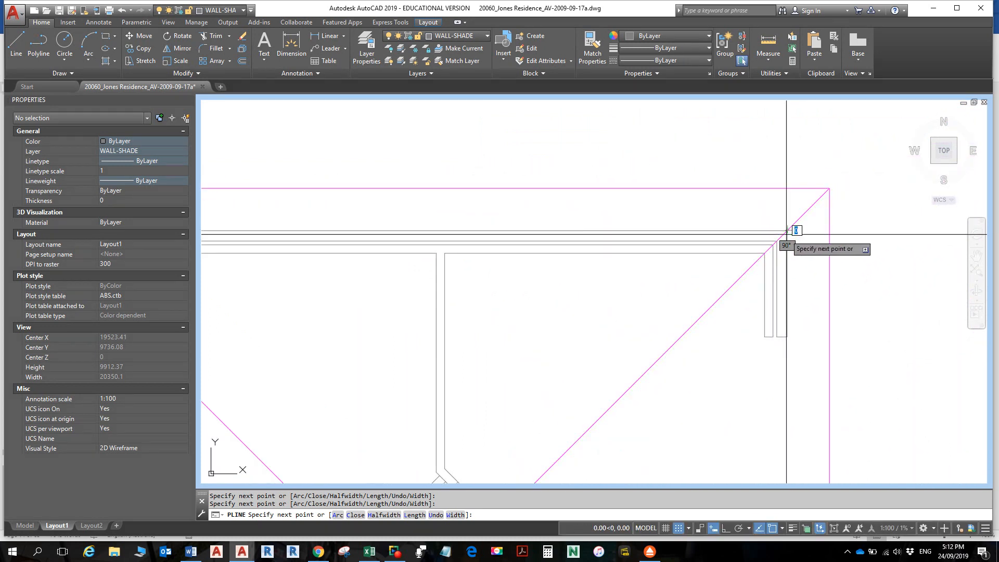
scroll(713, 286, down, 4)
scroll(714, 286, up, 2)
scroll(692, 249, up, 4)
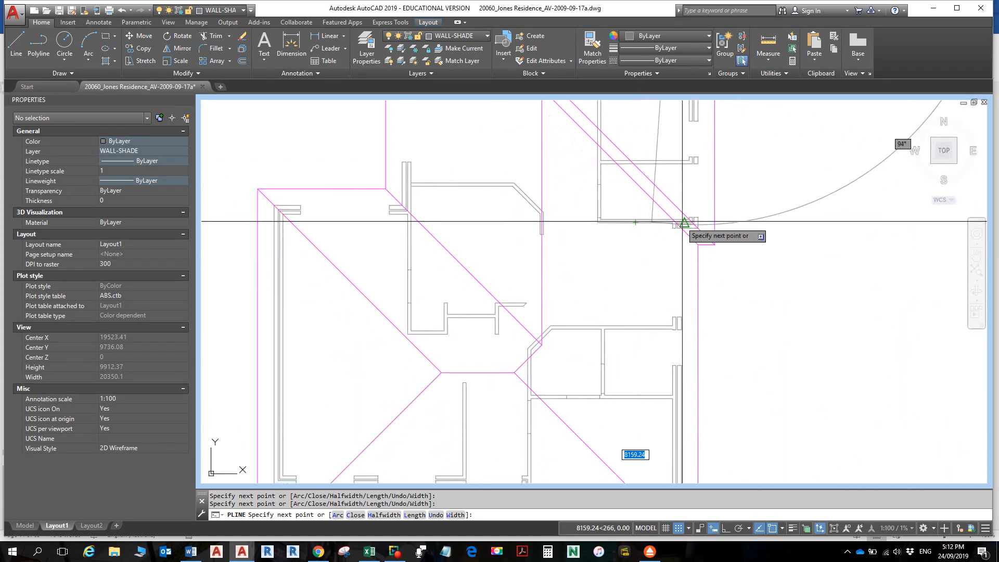
click(719, 243)
- Continue the polyline 450 mm west across the step in the east wall
scroll(720, 243, down, 2)
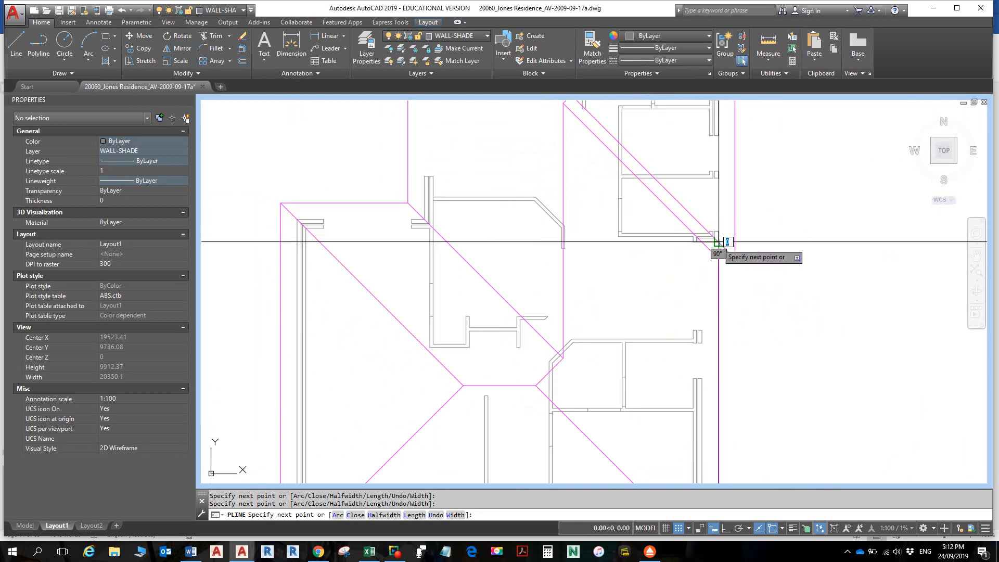
scroll(700, 232, up, 4)
middle_drag(687, 222, 634, 125)
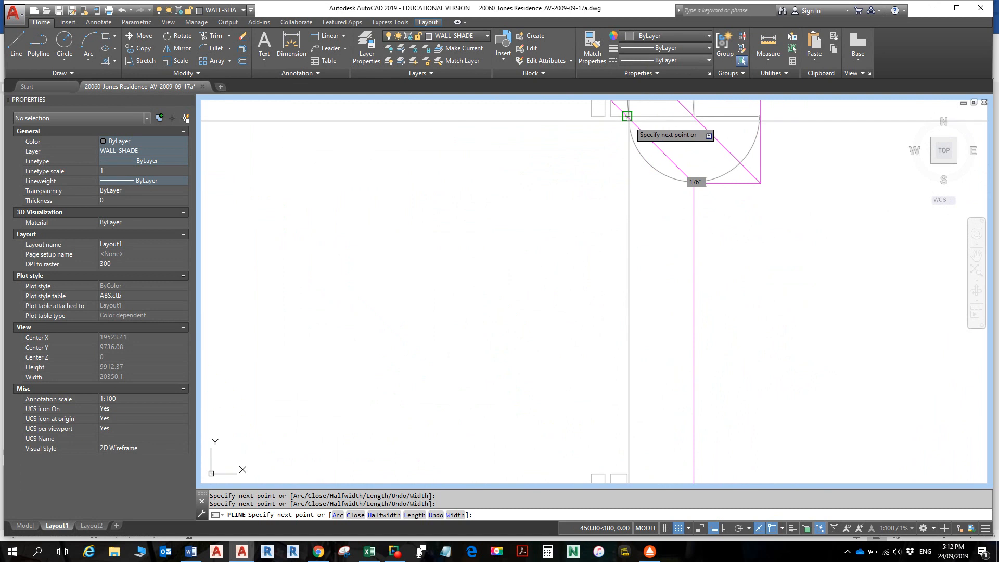
scroll(642, 193, down, 3)
scroll(643, 194, down, 2)
mouse_move(607, 306)
middle_down()
mouse_move(591, 223)
mouse_move(619, 274)
middle_up()
scroll(616, 254, down, 1)
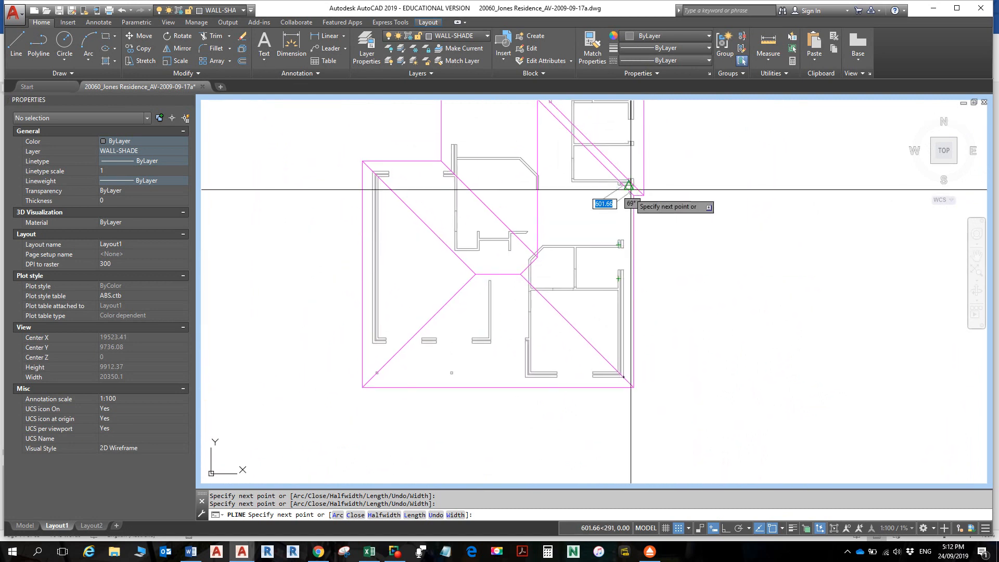
- Continue the polyline 8230 mm south along the east outer wall line towards the south-east corner and end it
scroll(621, 250, up, 7)
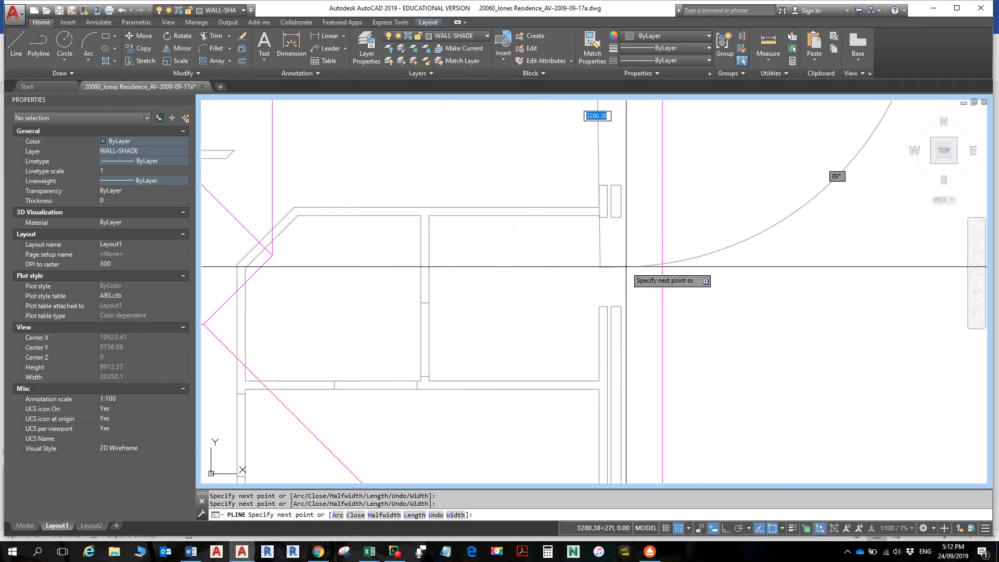
middle_drag(622, 270, 622, 306)
scroll(621, 306, down, 5)
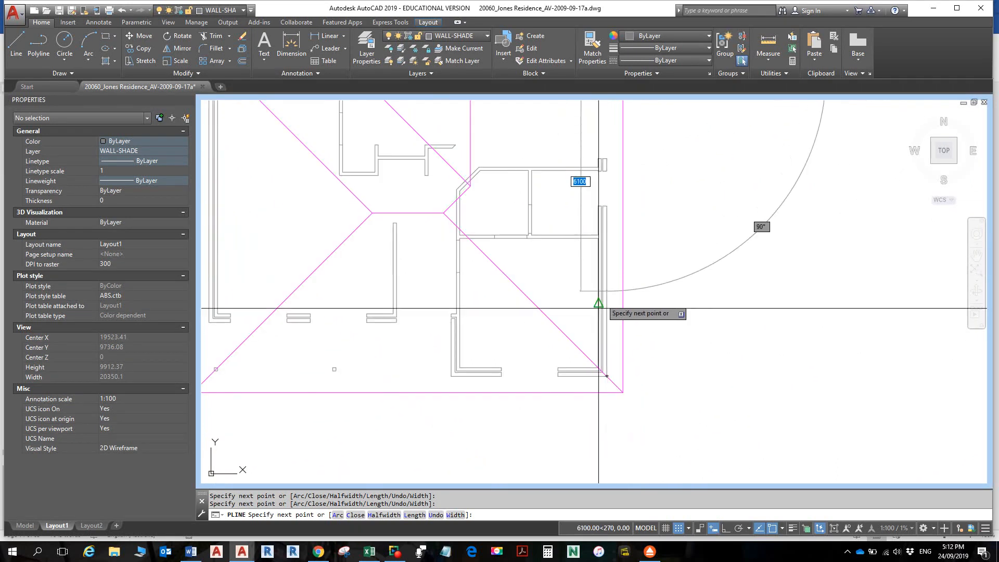
scroll(605, 357, up, 3)
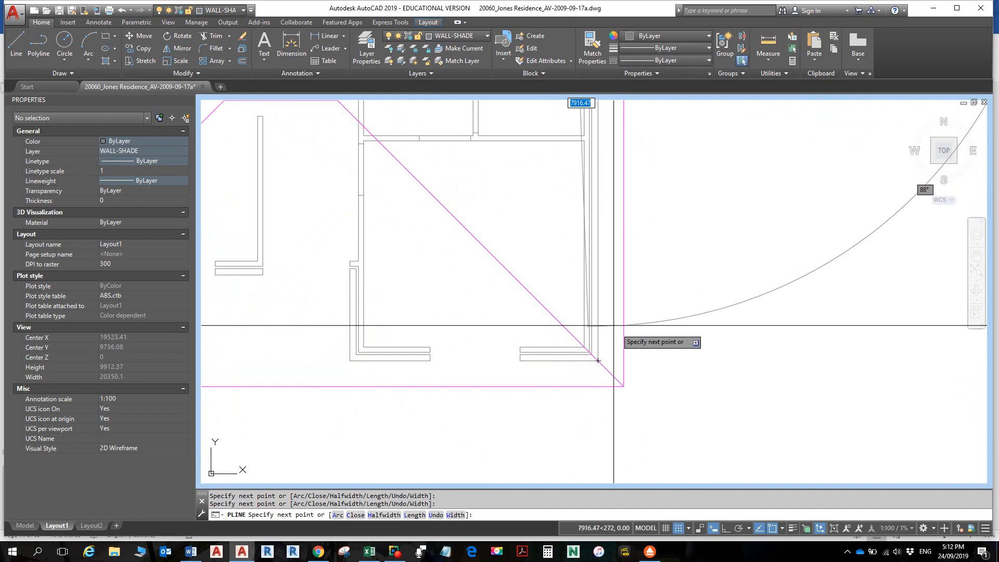
scroll(646, 333, down, 2)
scroll(646, 305, down, 2)
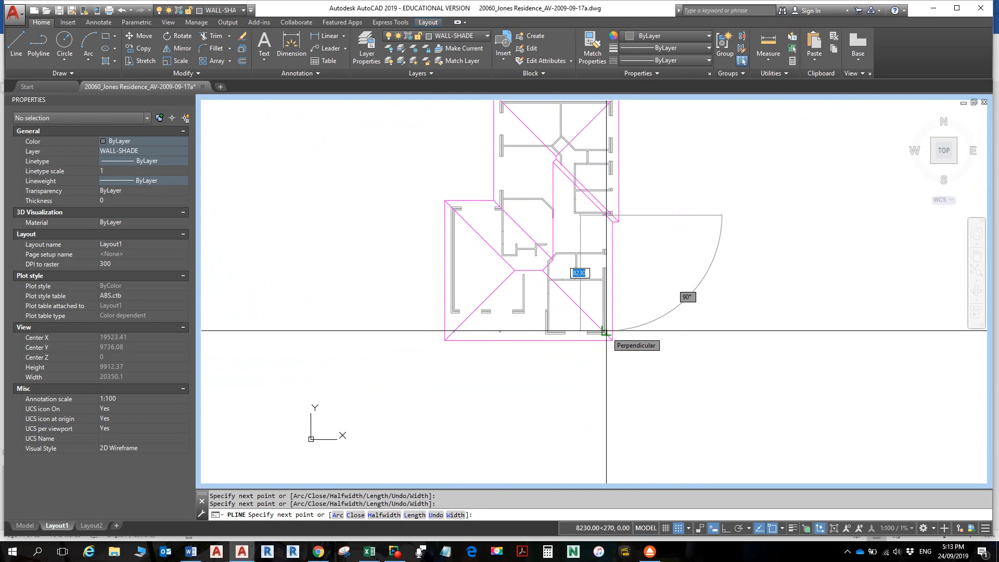
click(607, 331)
key(Return)
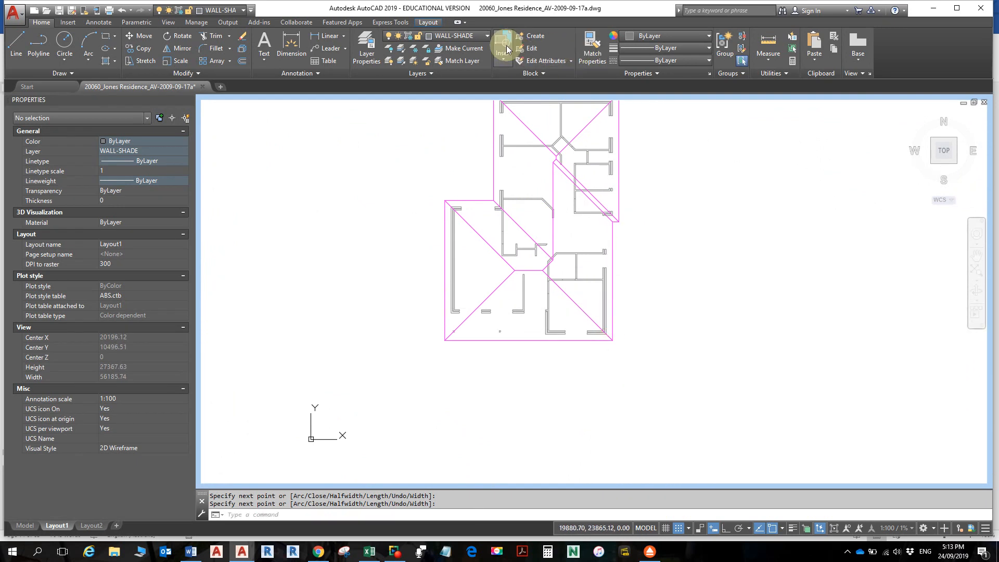
- Thaw the WALL-SHADE layer in the current viewport
click(466, 36)
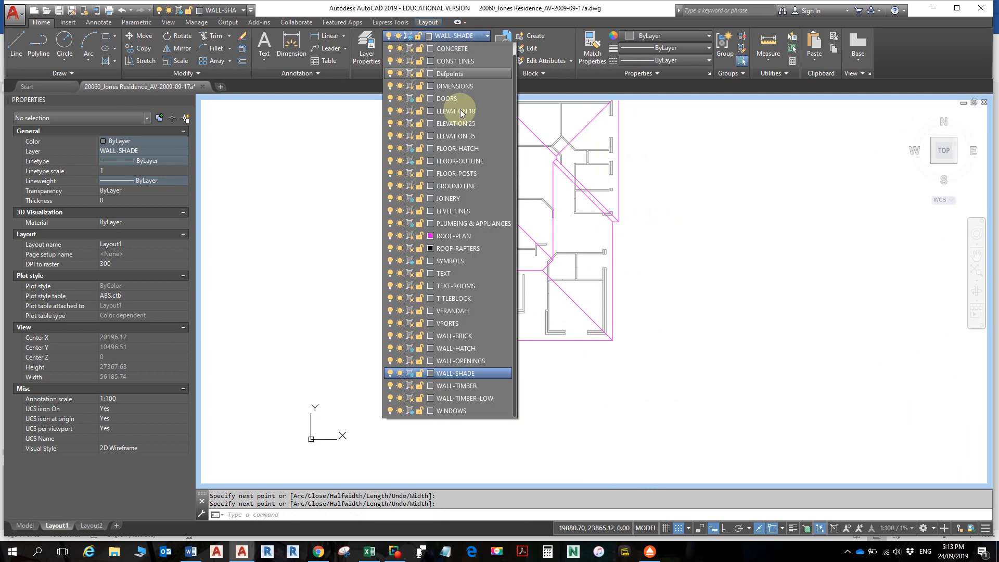
click(411, 375)
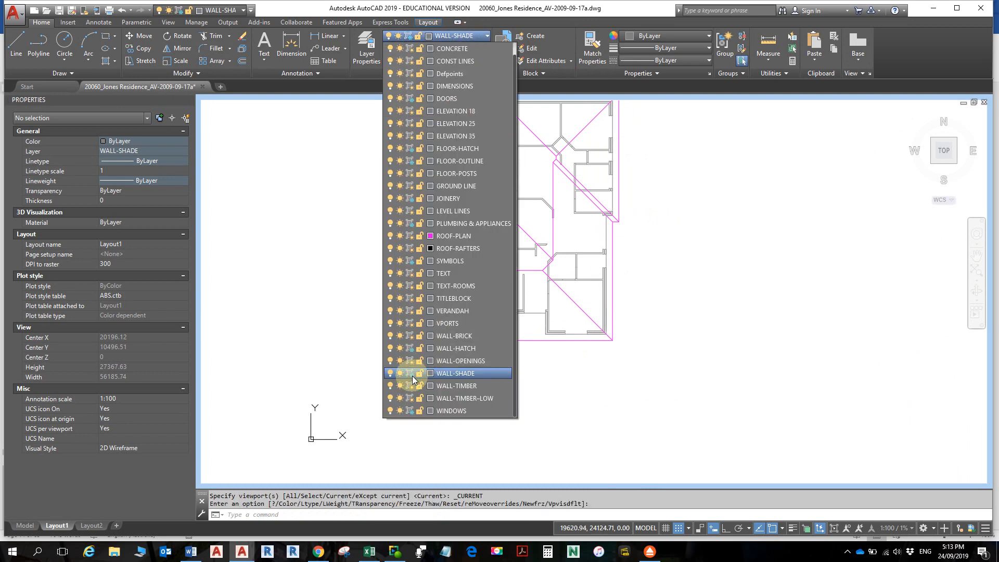
click(733, 254)
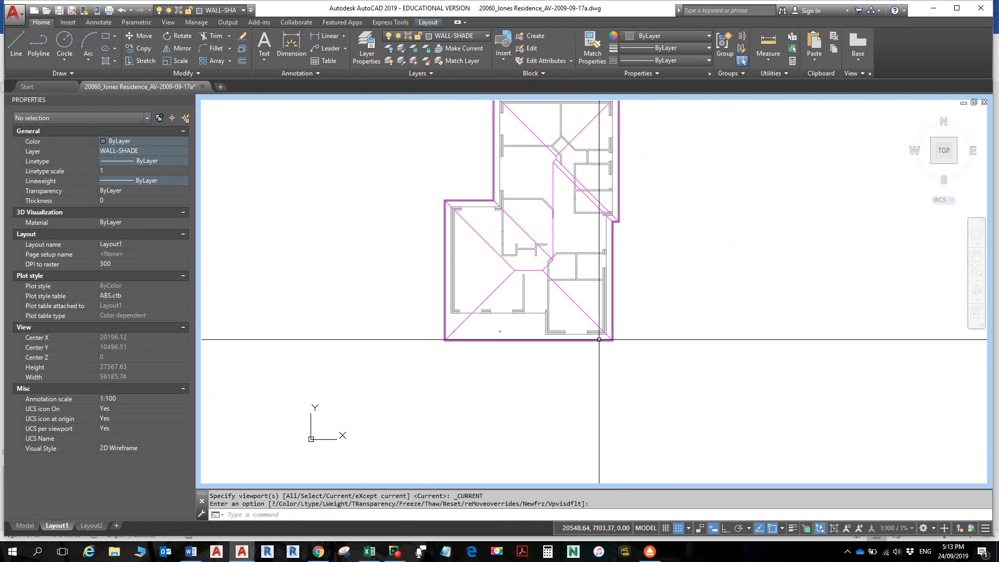
- Select the wall polyline and stretch its open east end vertex south onto the south-east outer wall corner
middle_drag(563, 348, 596, 313)
scroll(595, 312, up, 4)
scroll(595, 312, up, 2)
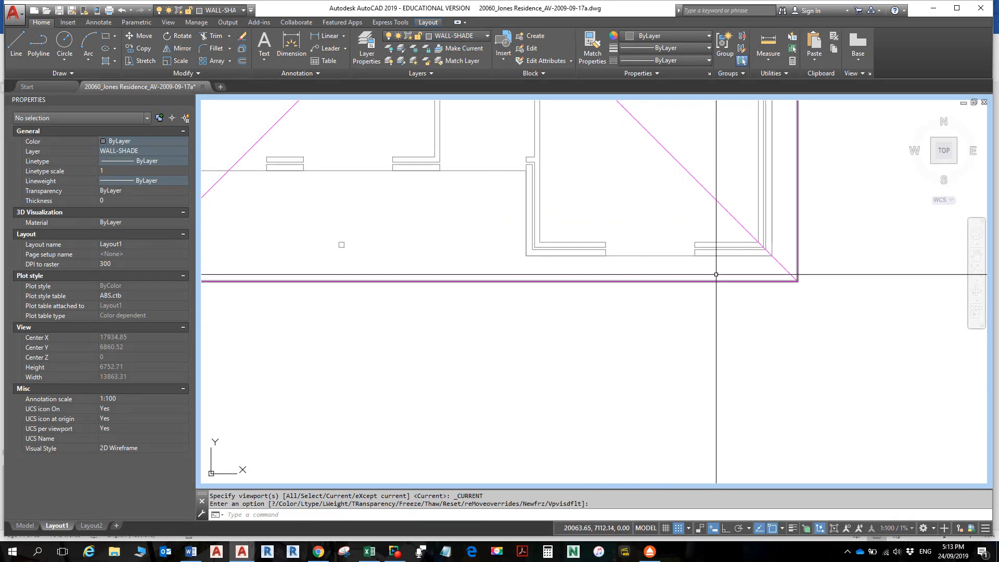
click(688, 257)
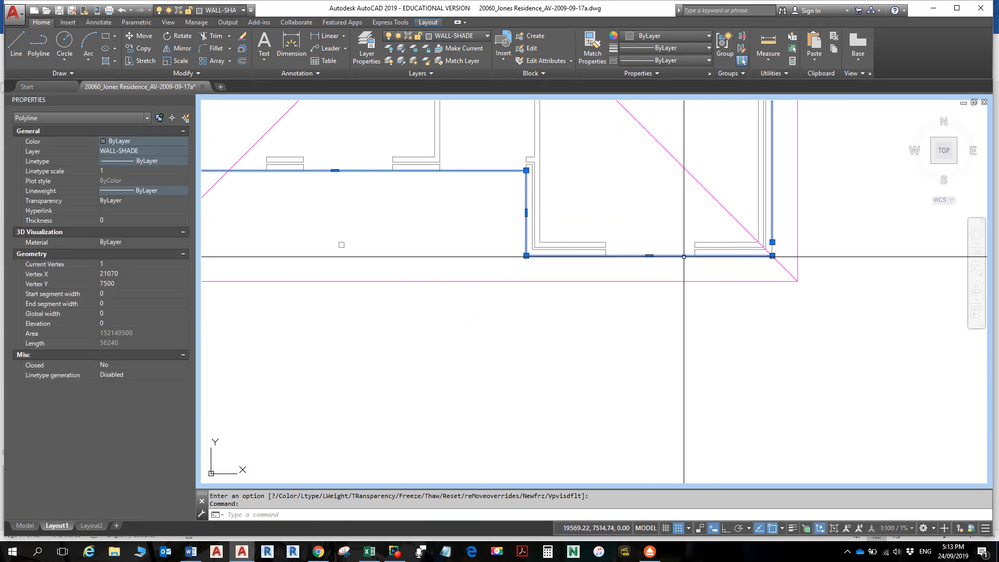
scroll(768, 237, up, 6)
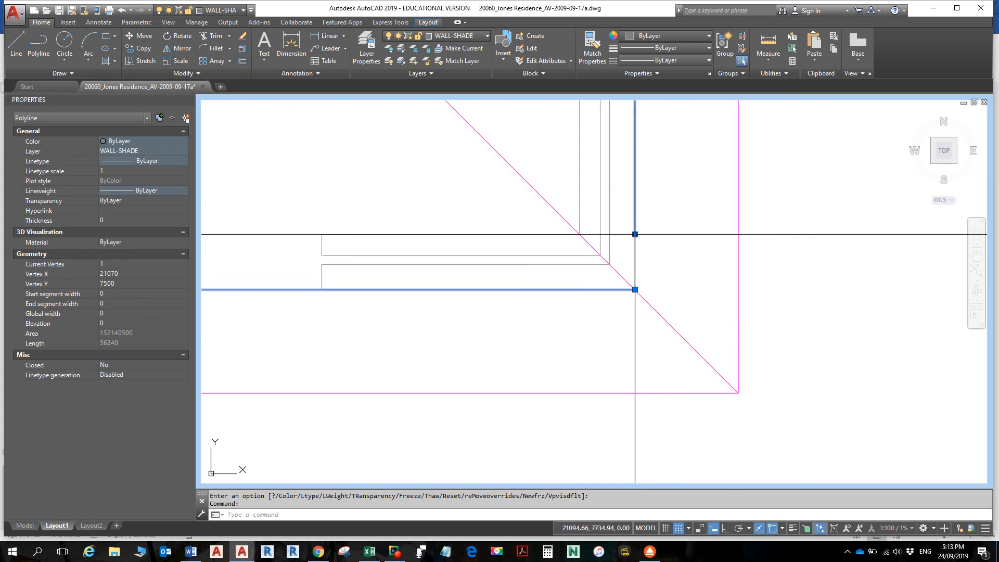
click(635, 234)
click(635, 290)
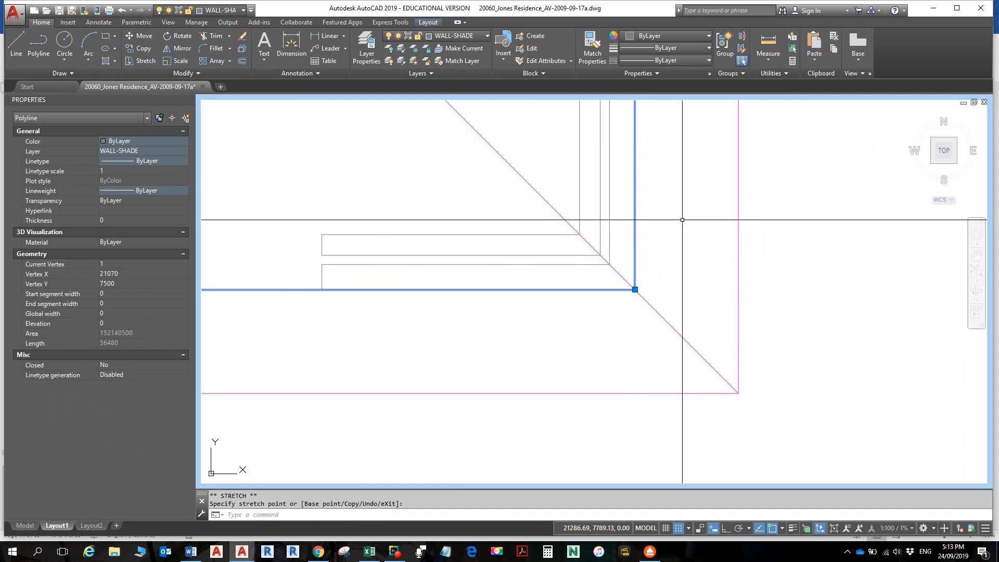
text(pe)
key(Return)
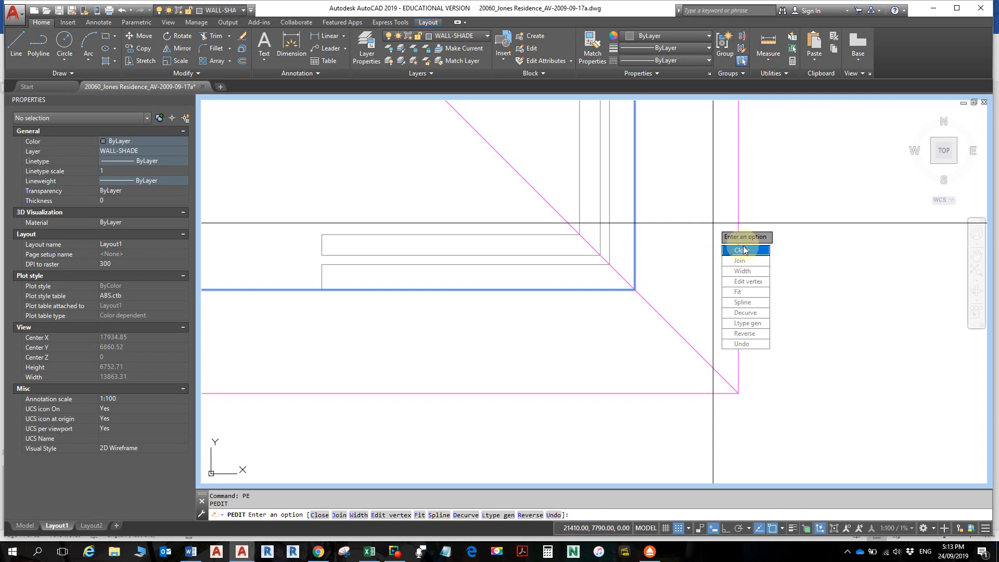
key(Escape)
key(Escape)
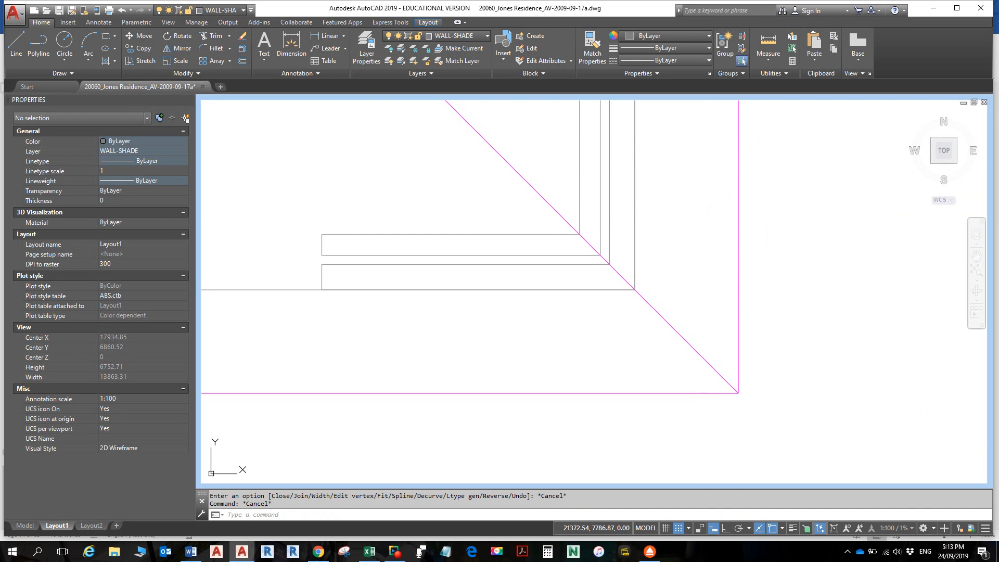
text(o)
key(Return)
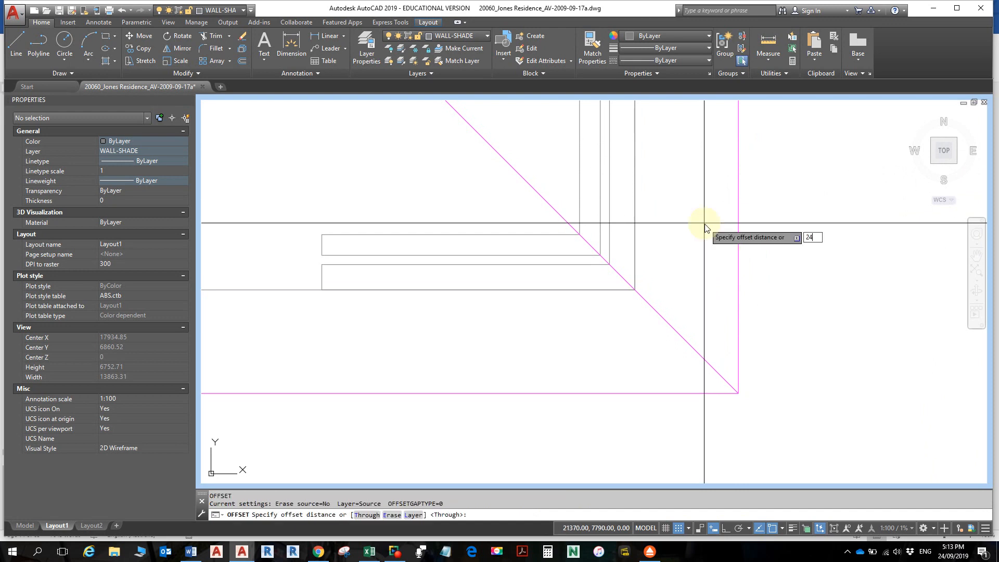
key(Escape)
key(Escape)
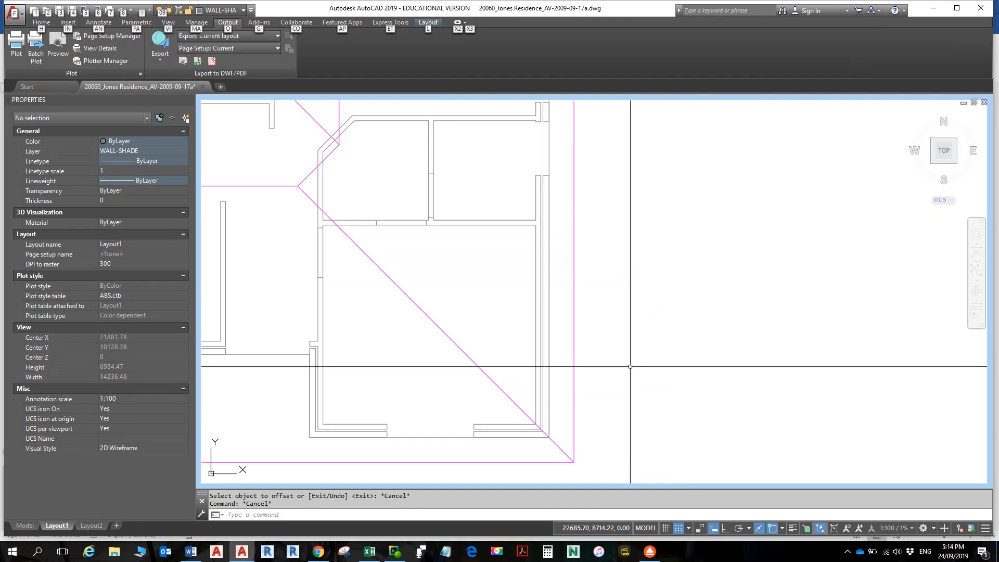
middle_drag(609, 368, 792, 342)
scroll(738, 334, up, 2)
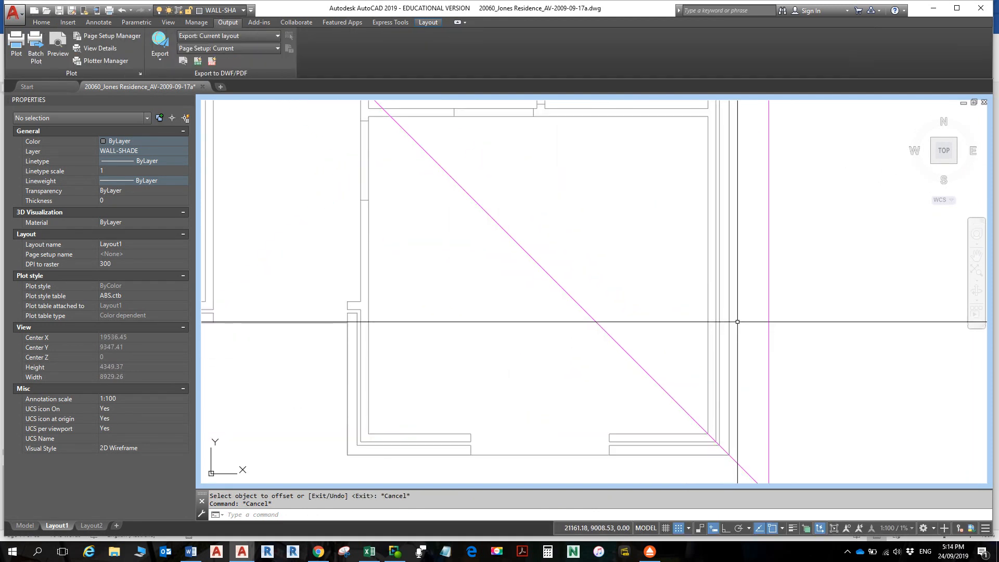
click(729, 327)
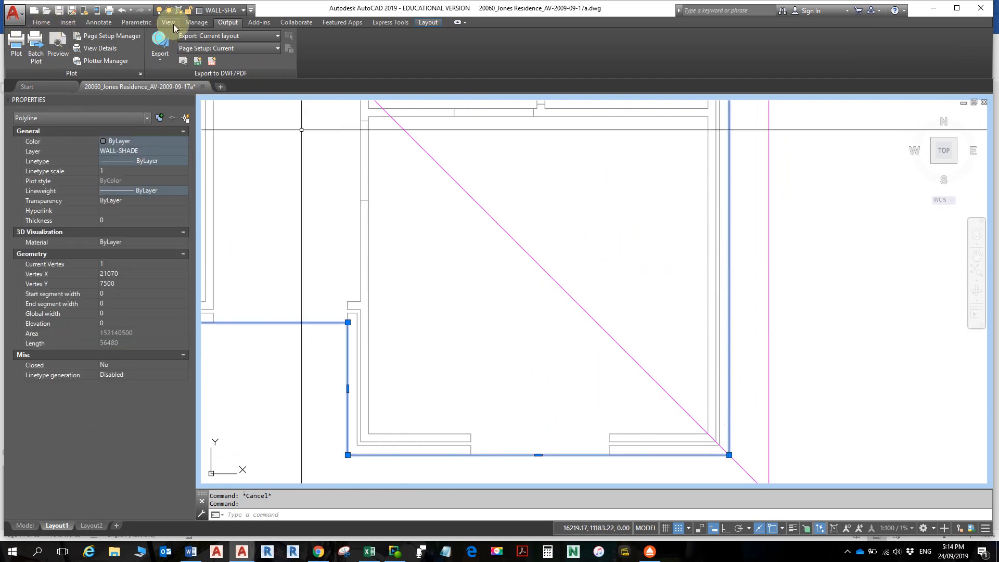
key(Escape)
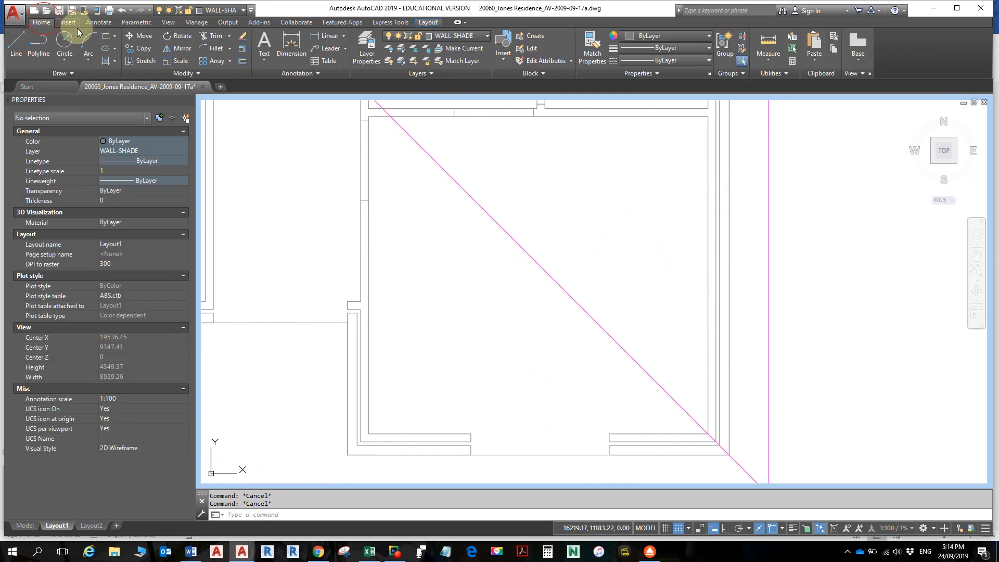
- Offset the outer wall polyline 240 mm towards the inside of the house and end the Offset command
click(50, 23)
click(729, 179)
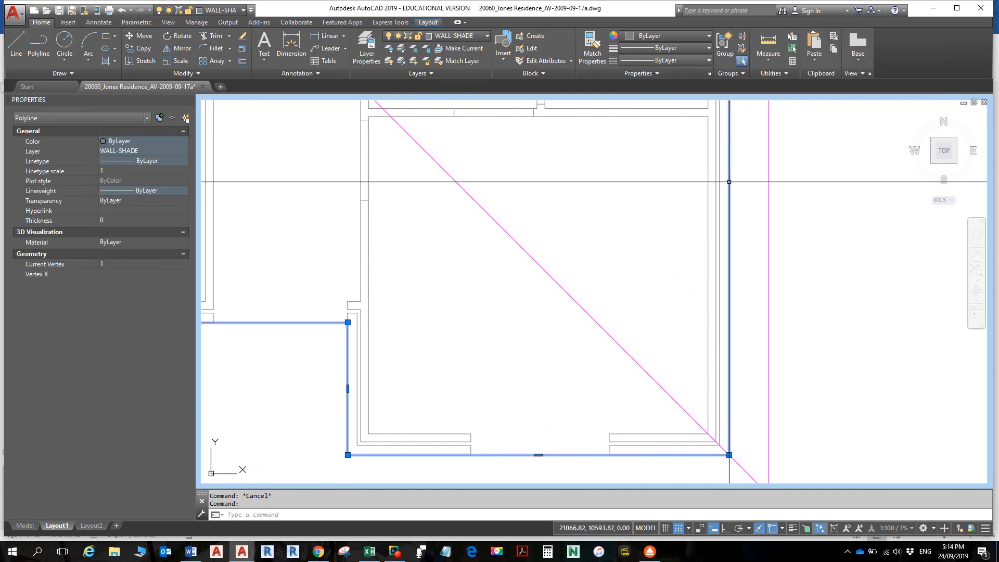
click(242, 60)
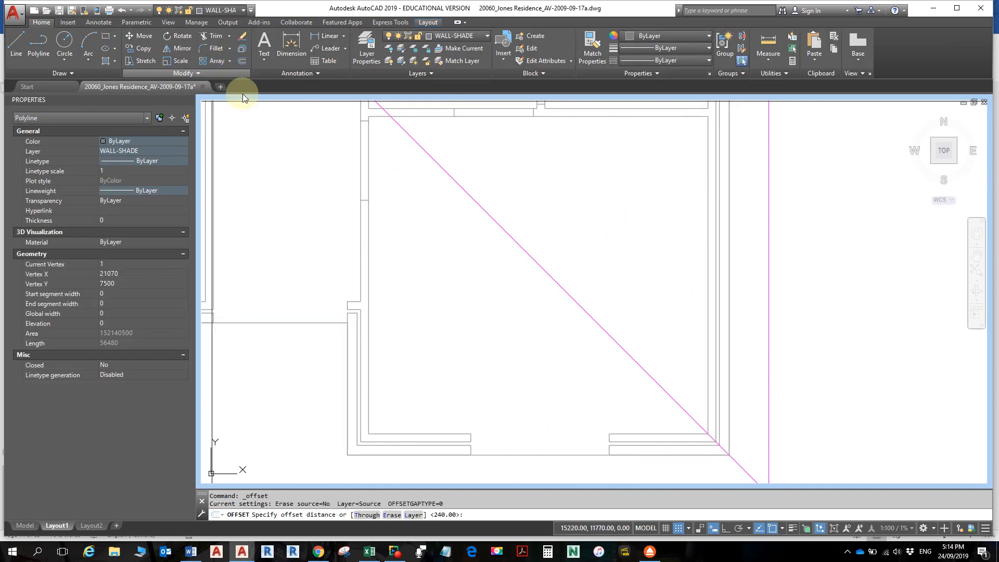
text(240)
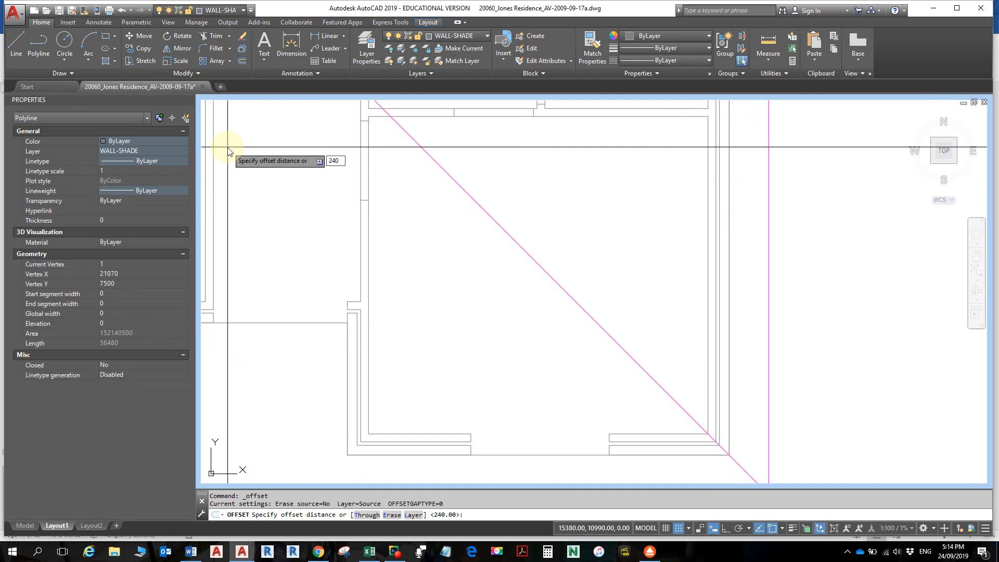
key(Return)
click(256, 322)
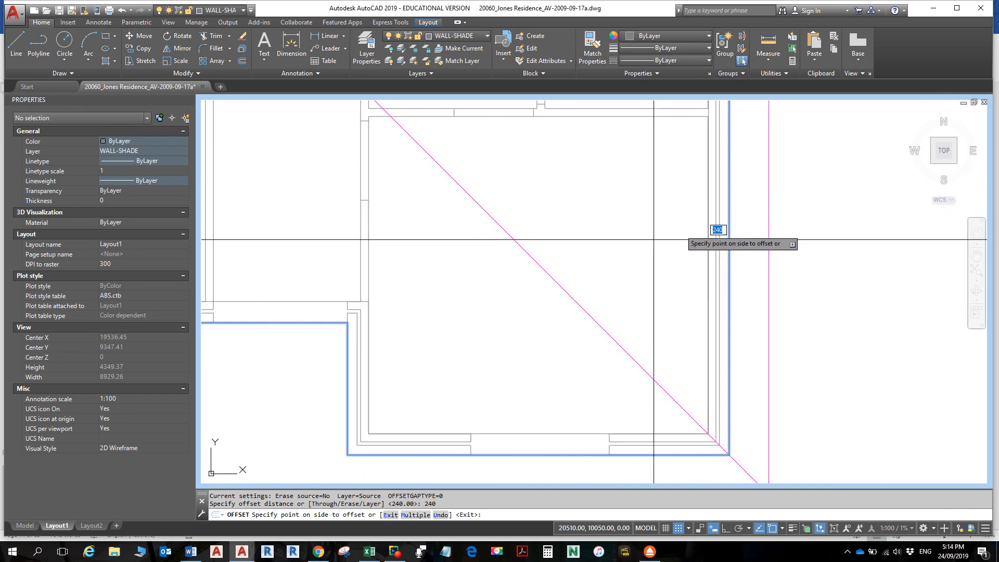
click(536, 296)
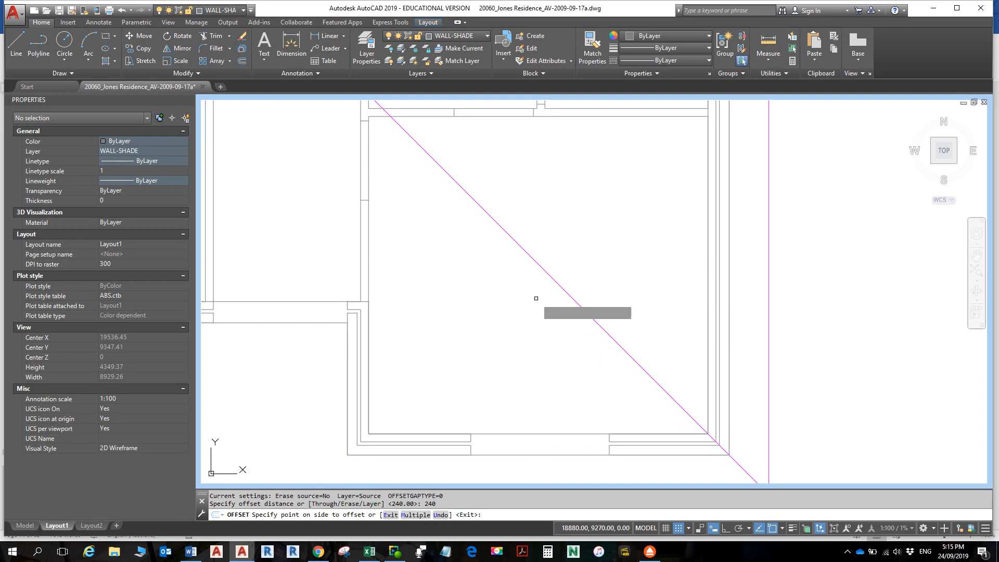
scroll(604, 203, down, 2)
key(Escape)
key(Escape)
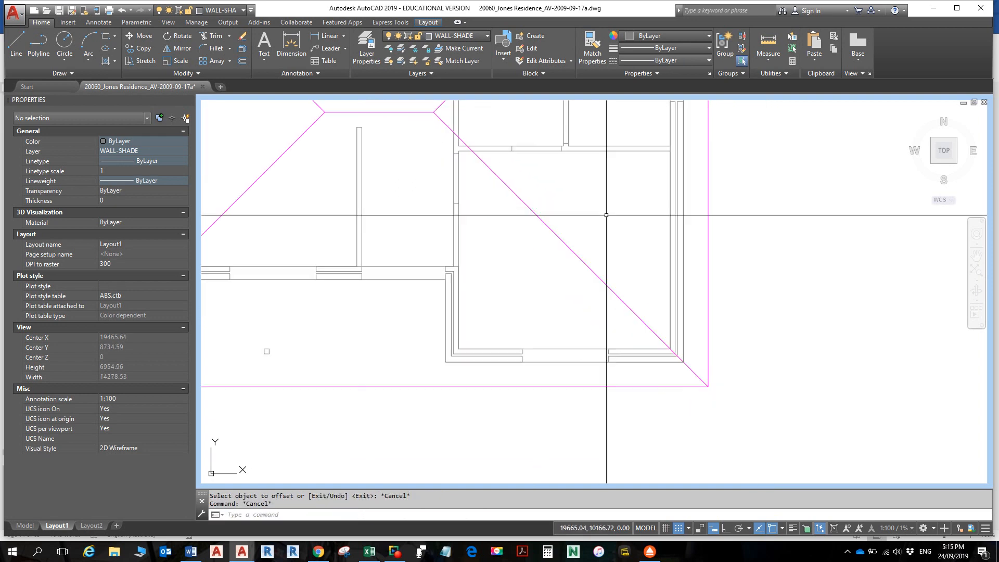
- Switch to the Word assessment document to check instruction 10 on layers and hatching the outer walls, and return to the AutoCAD drawing
mouse_move(606, 215)
middle_down()
mouse_move(643, 256)
mouse_move(650, 305)
middle_up()
scroll(637, 255, down, 2)
scroll(636, 255, down, 2)
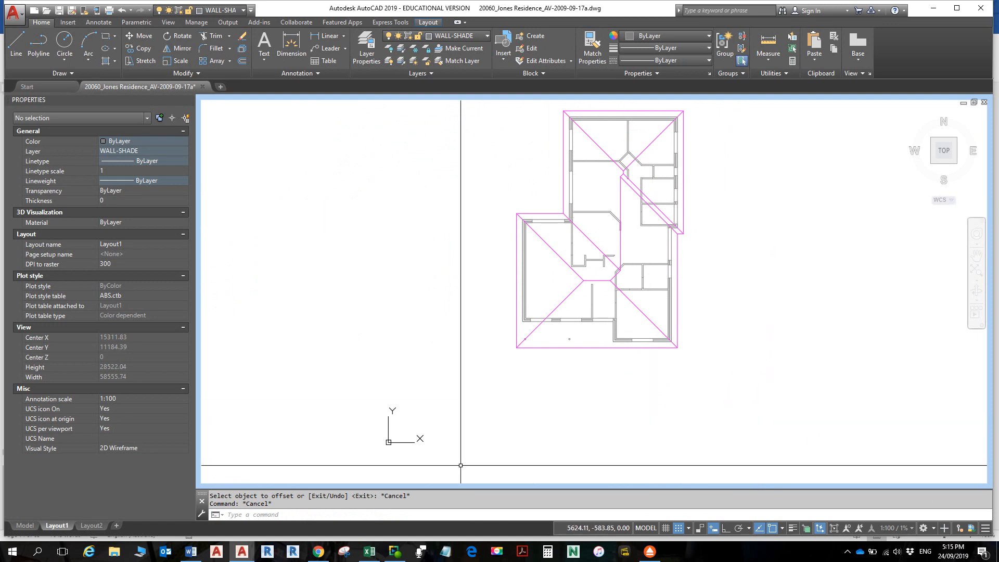
key(alt+Tab)
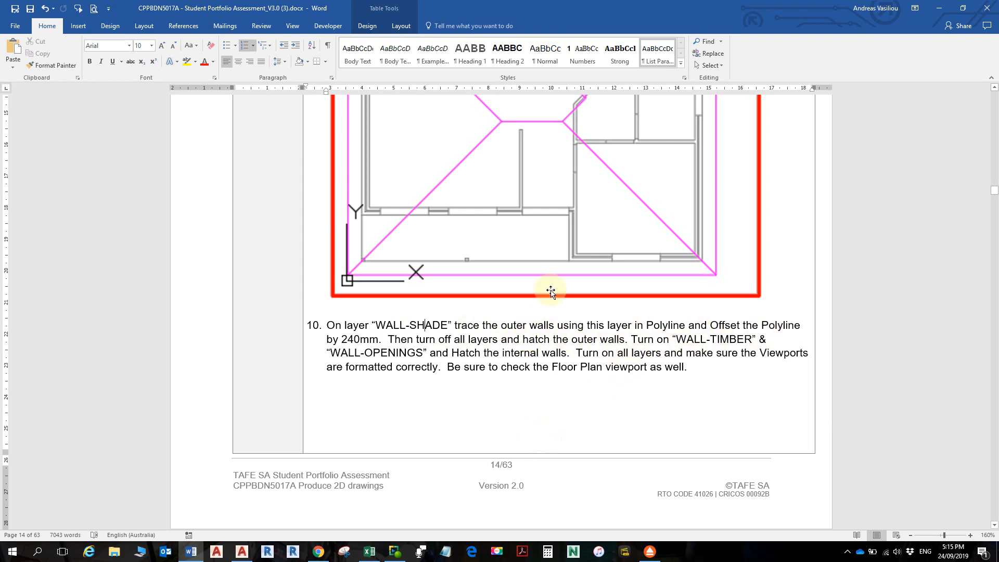
key(alt+Tab)
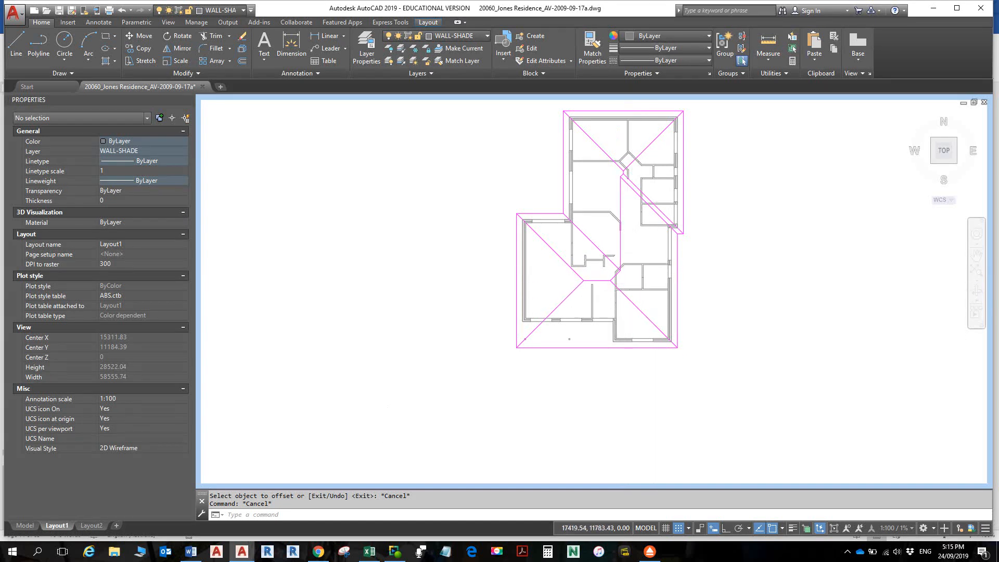
scroll(623, 285, up, 4)
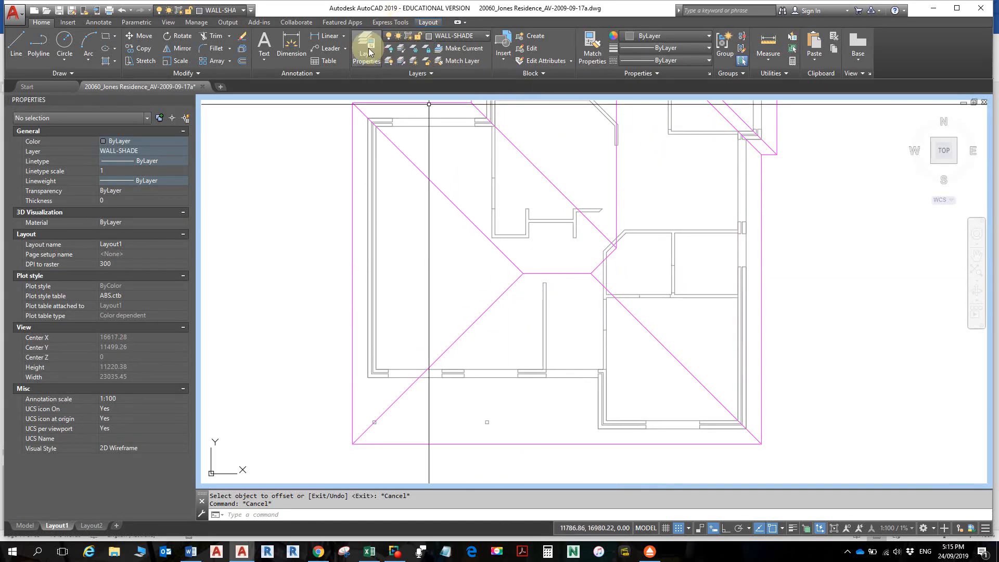
- Turn off all layers in the drawing, including the current WALL-SHADE layer, and close the Layer Properties Manager
click(460, 37)
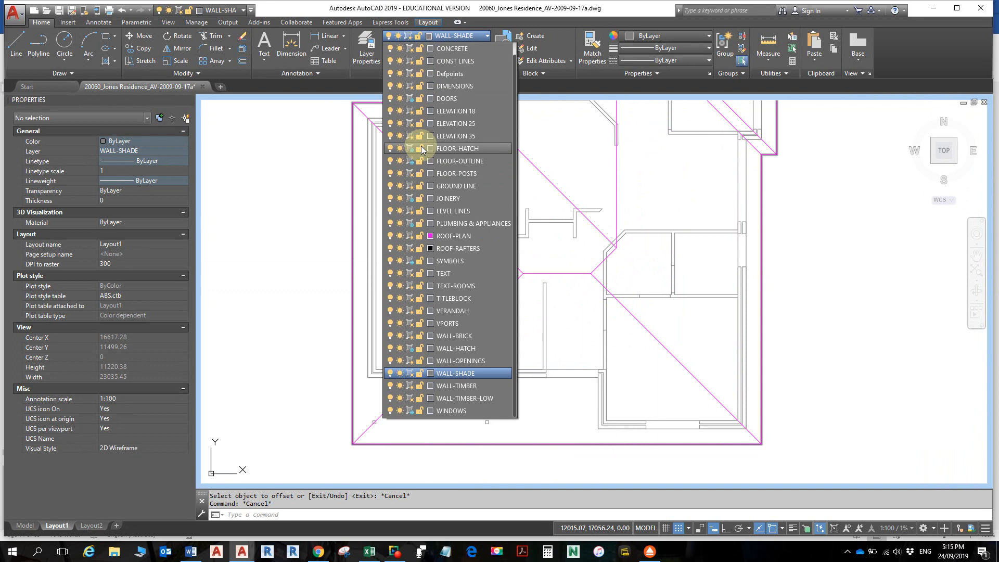
click(364, 54)
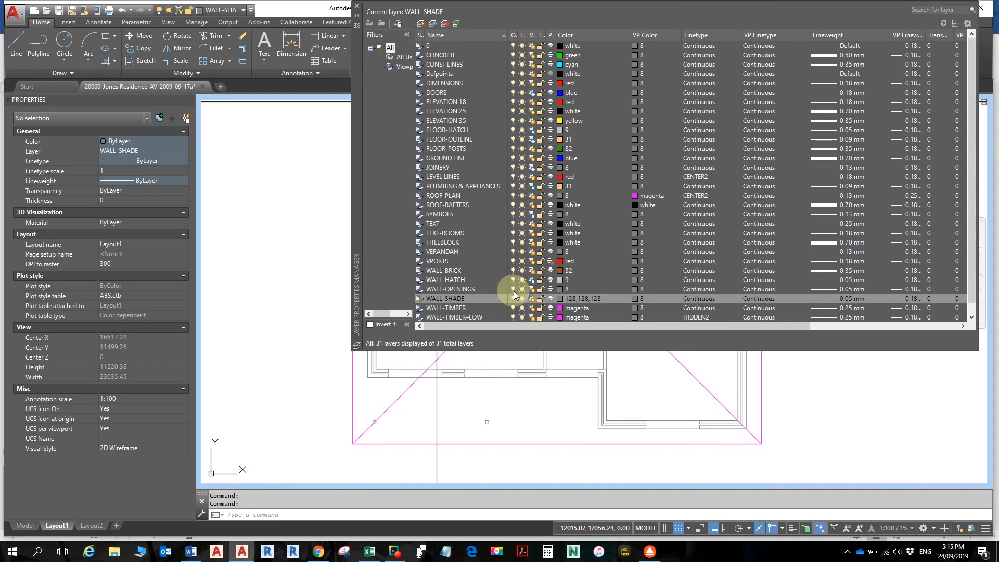
click(444, 151)
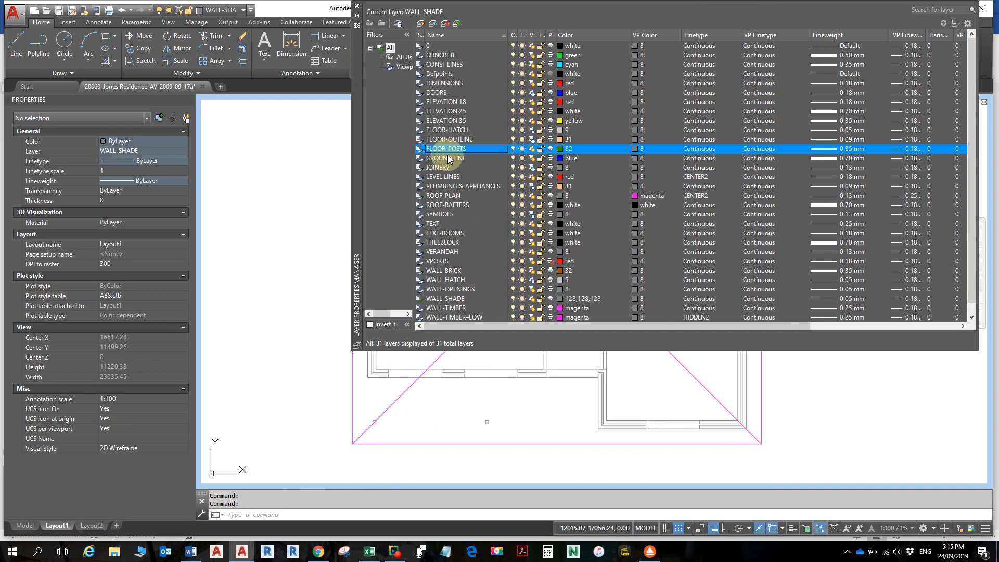
key(ctrl+a)
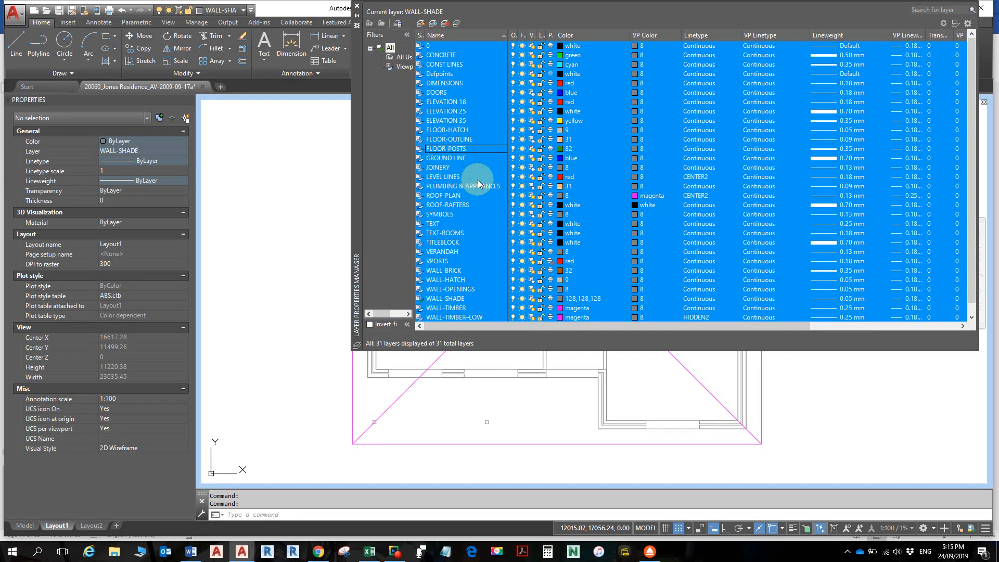
click(514, 159)
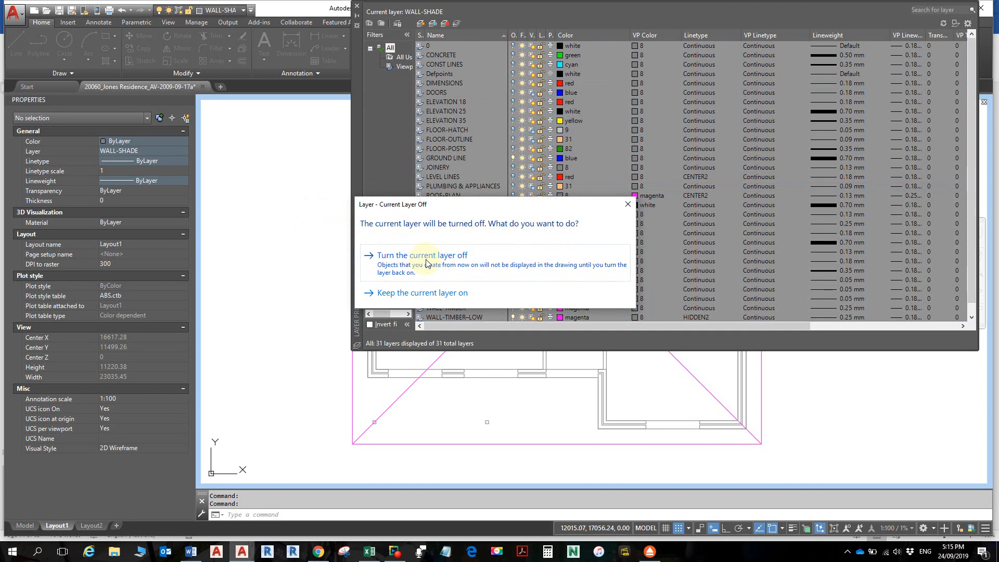
click(426, 258)
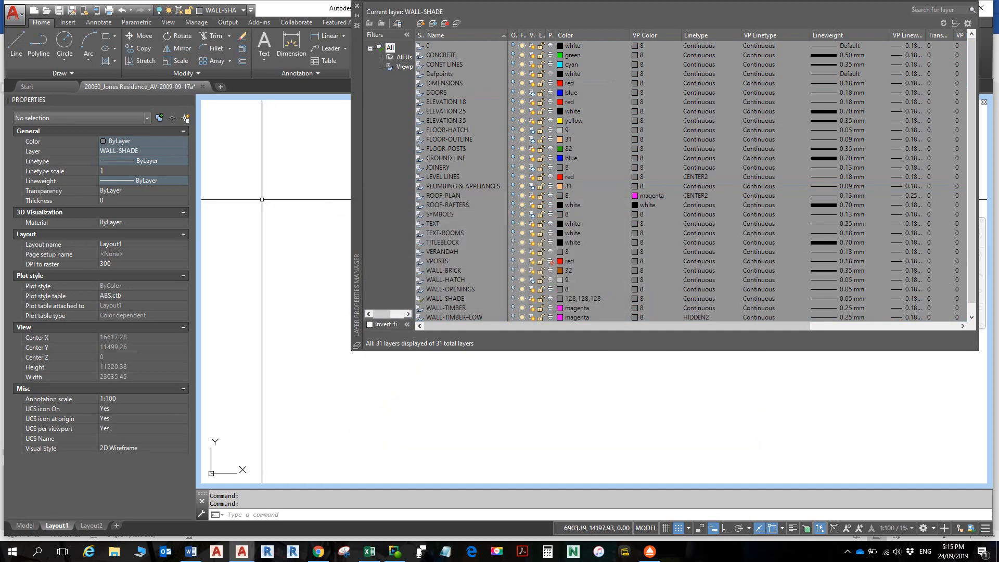
click(275, 195)
key(Escape)
key(Escape)
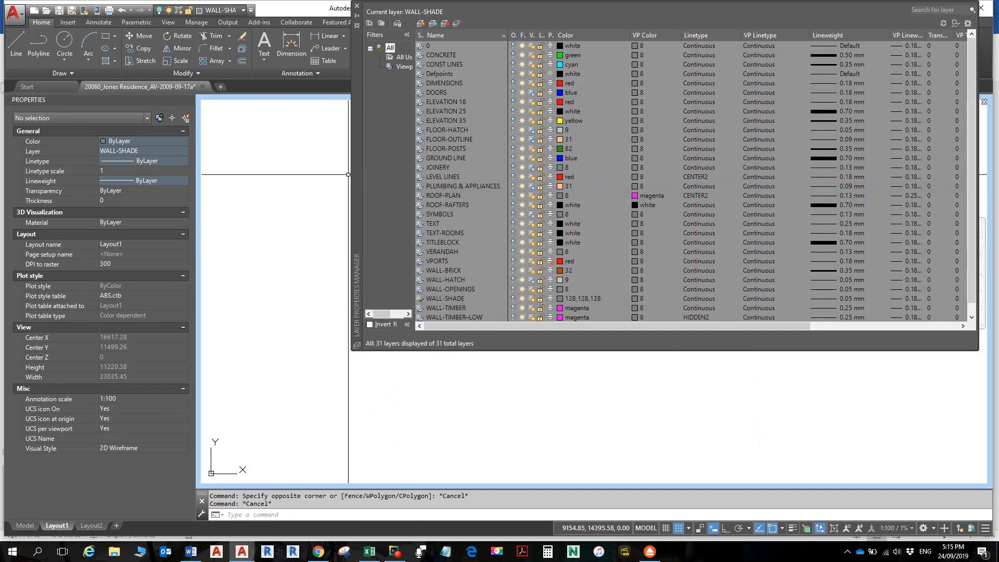
click(357, 7)
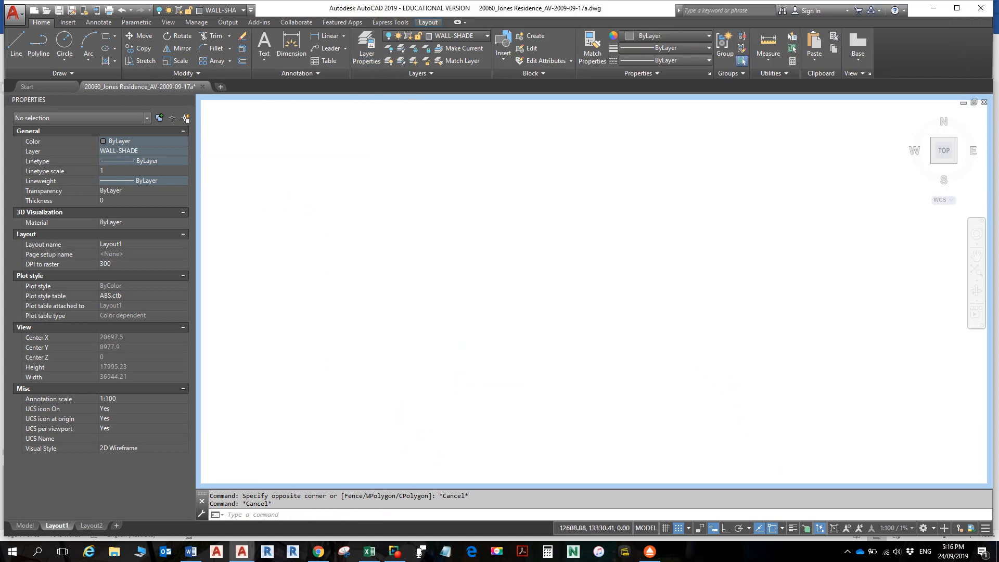
- Turn on the WALL-SHADE and VPORTS layers so the wall outlines show on their own
scroll(446, 212, down, 8)
scroll(477, 202, up, 2)
scroll(476, 239, down, 4)
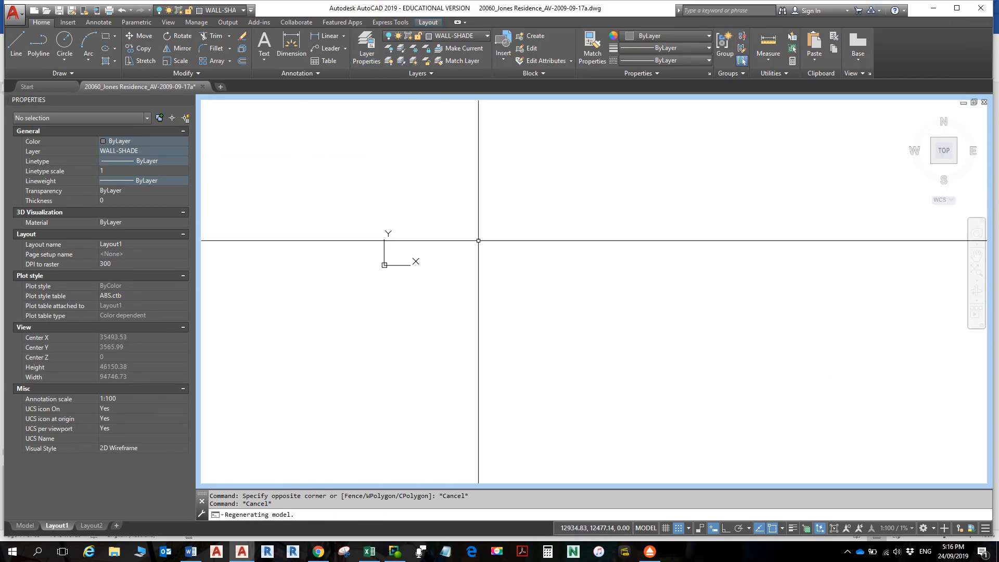
scroll(493, 229, up, 6)
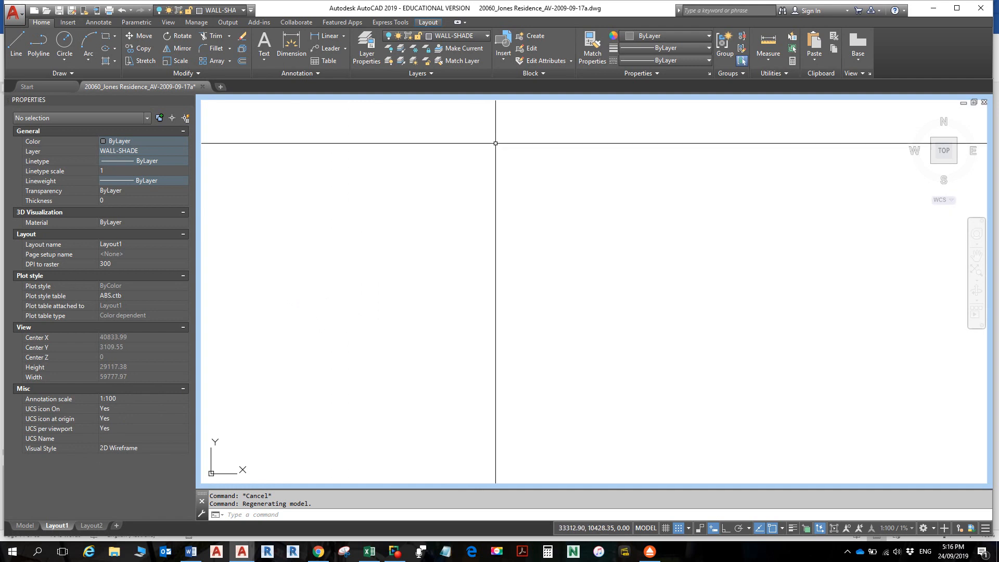
click(406, 36)
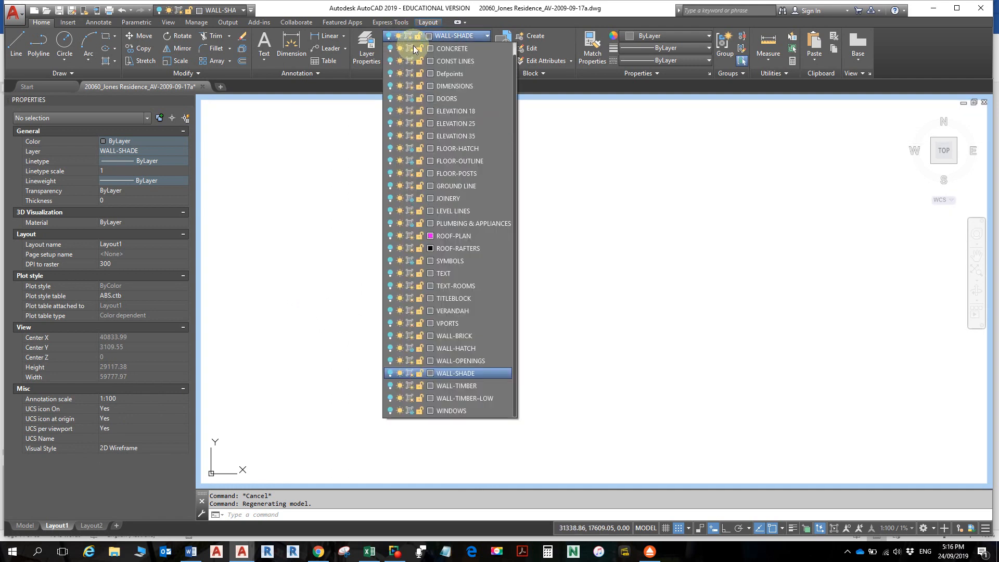
click(390, 373)
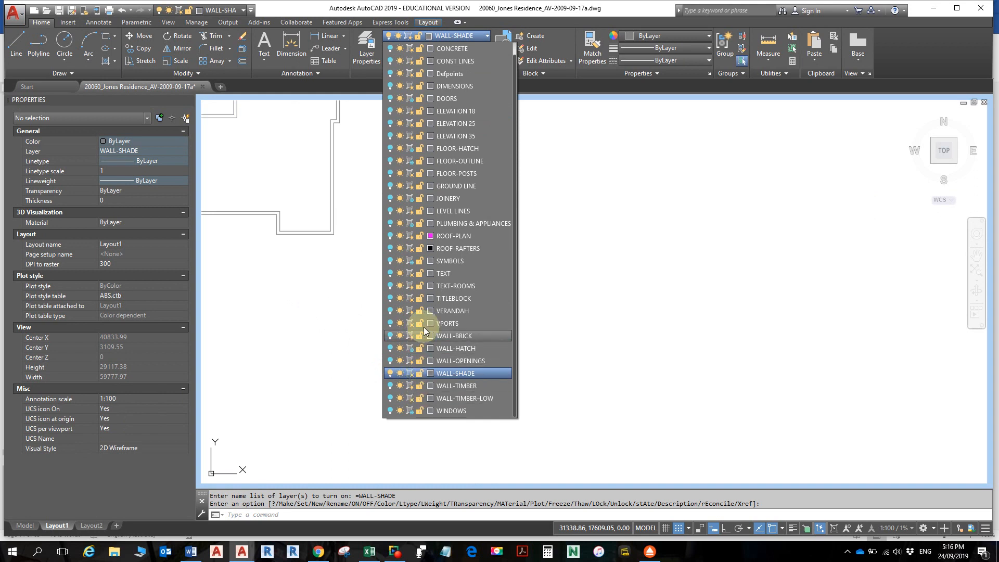
click(390, 324)
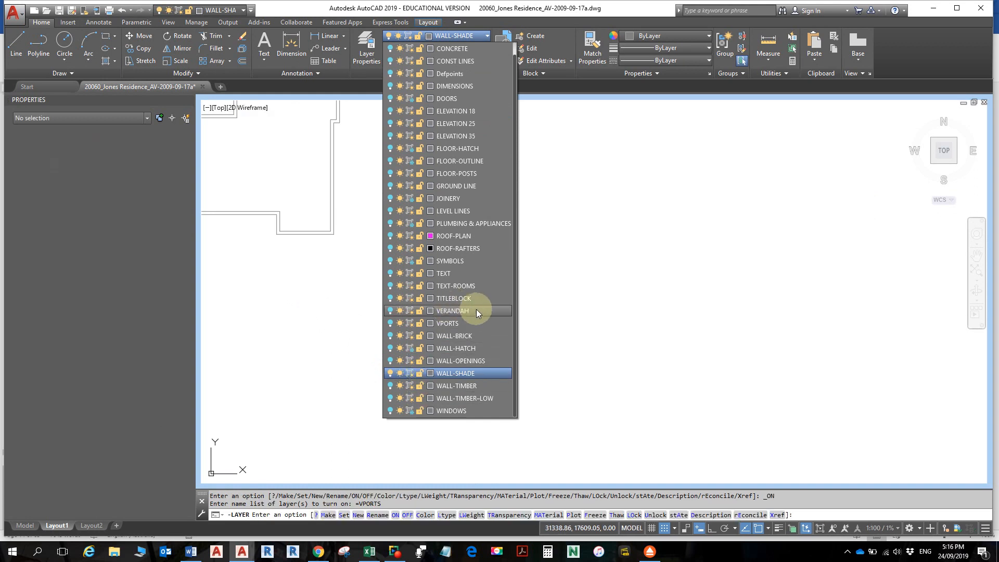
key(Escape)
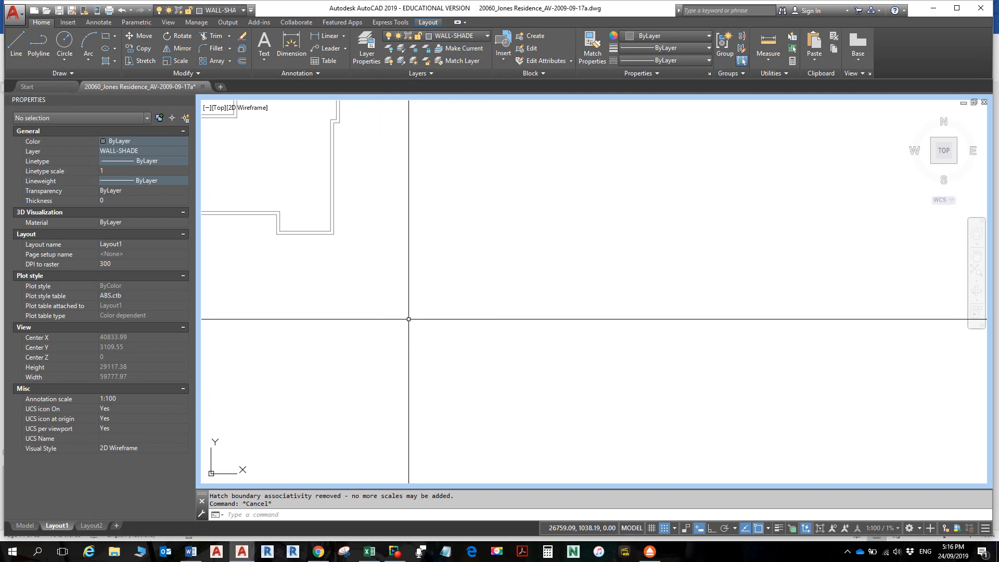
scroll(539, 248, down, 6)
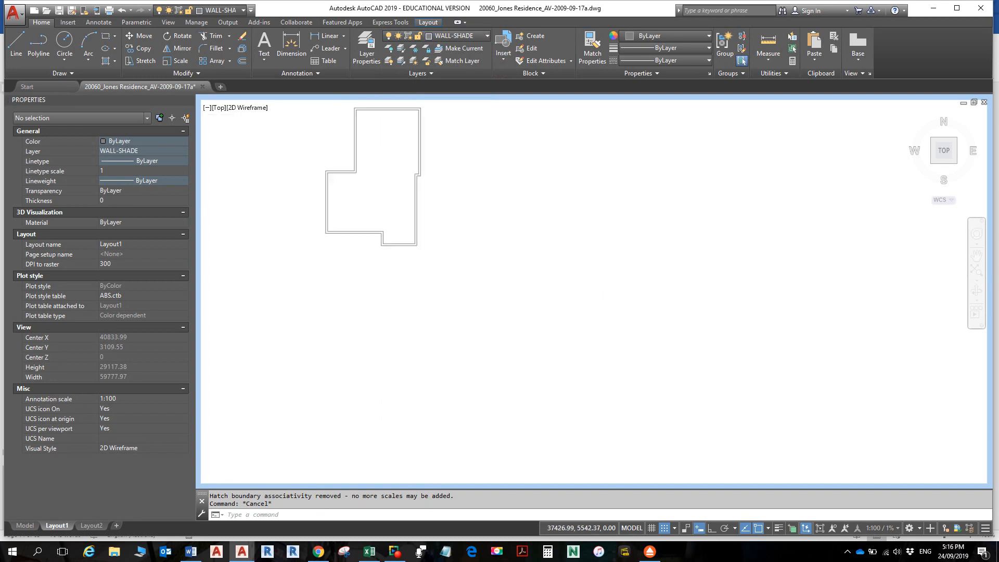
middle_click(562, 241)
middle_click(562, 241)
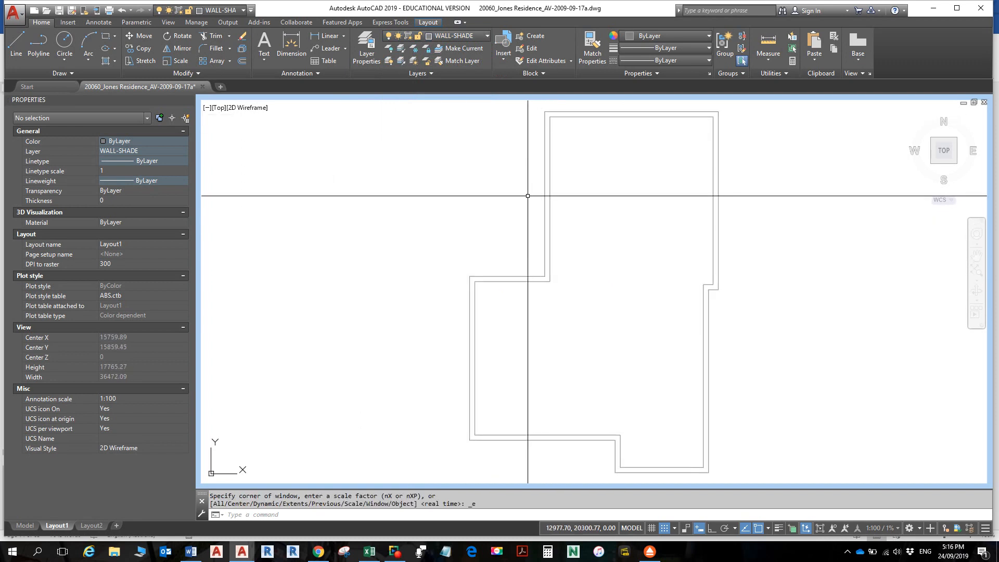
- Turn on the TITLEBLOCK layer and minimize the maximized viewport to return to the full sheet
click(446, 35)
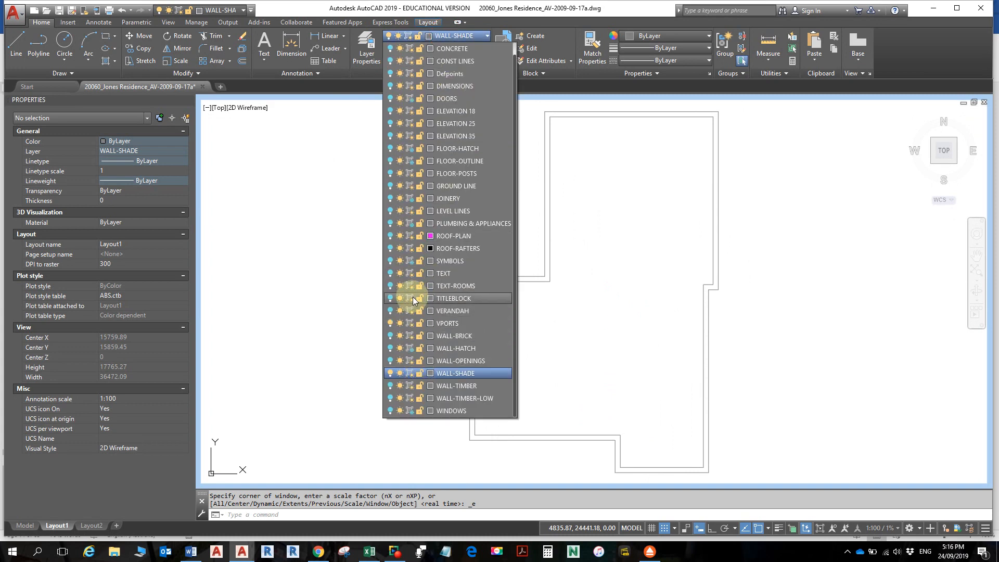
click(391, 298)
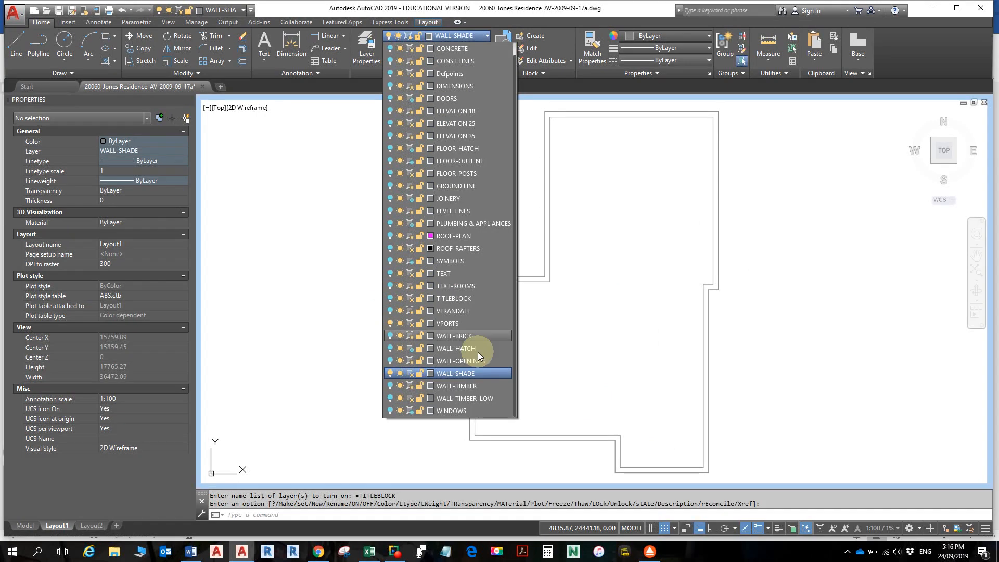
scroll(807, 285, down, 6)
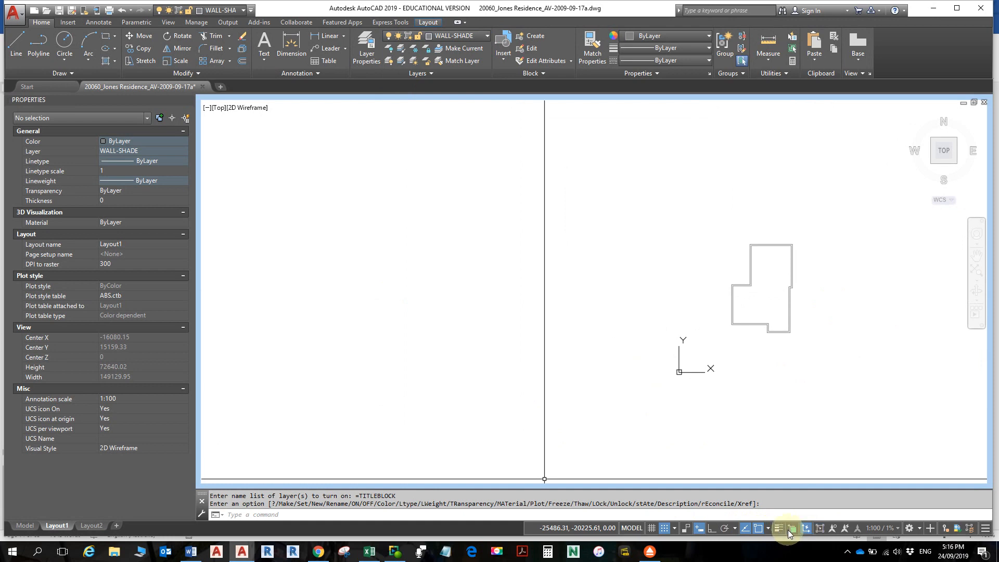
click(820, 530)
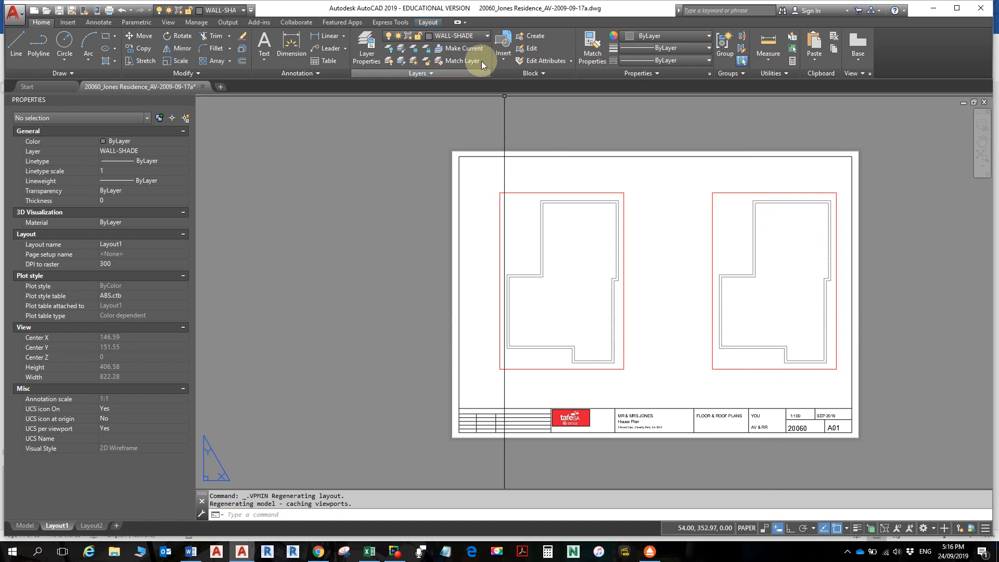
click(369, 54)
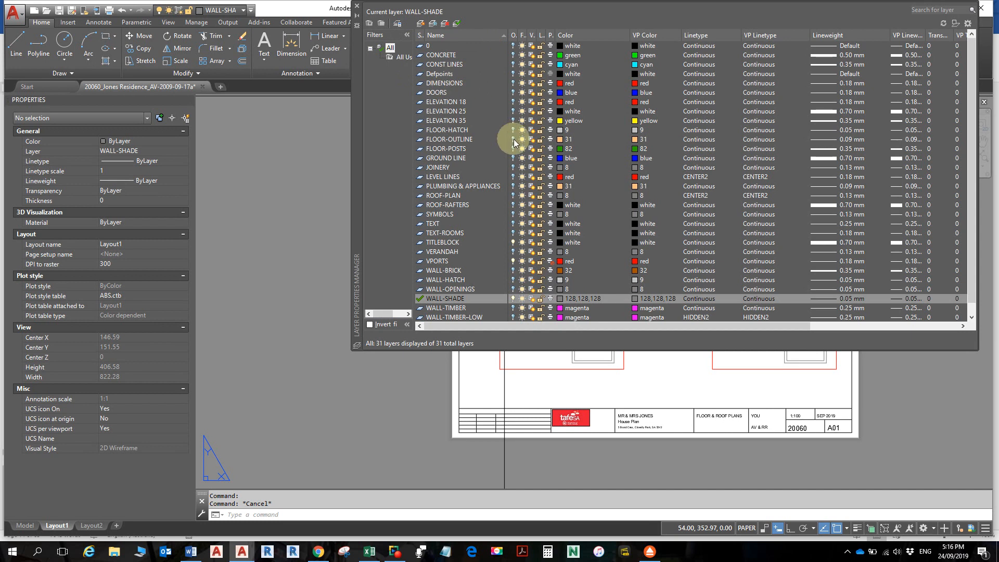
click(357, 6)
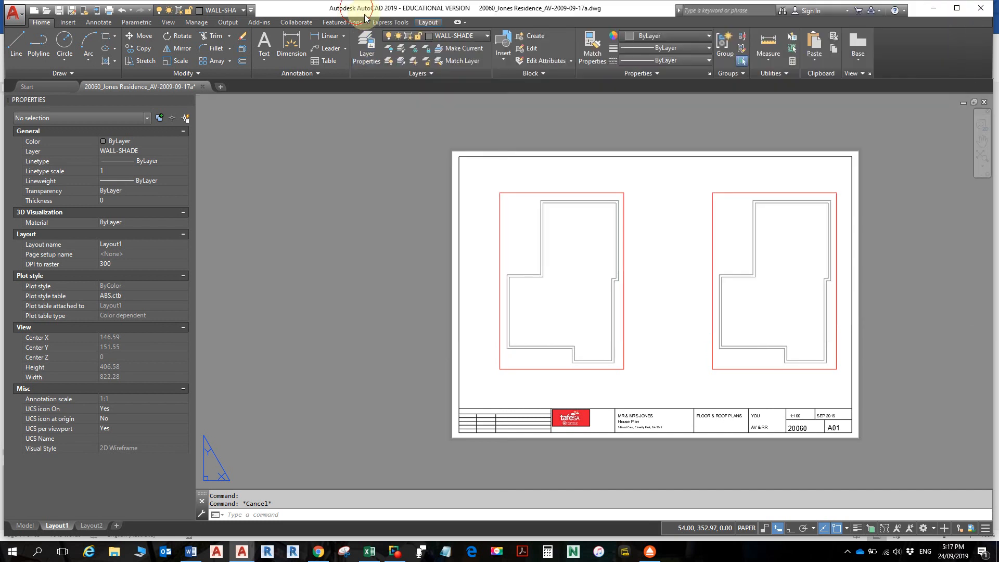
click(472, 36)
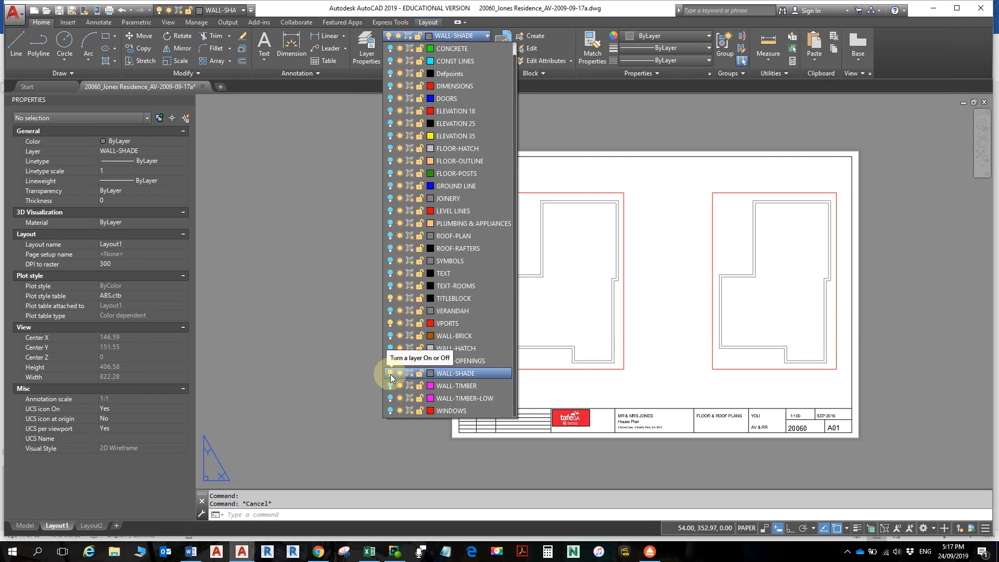
click(674, 199)
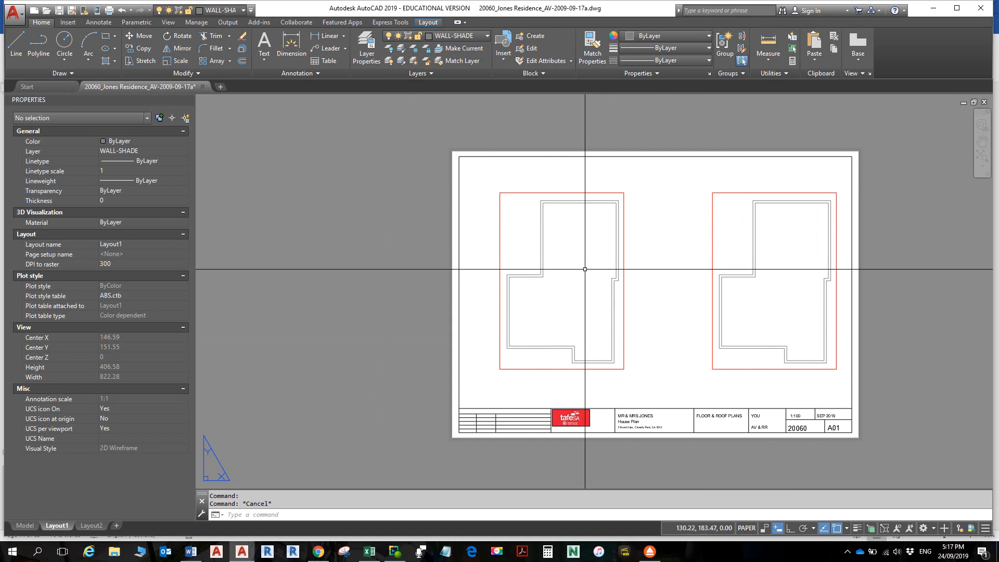
- Activate the left viewport on the sheet, freeze the WALL-SHADE layer in that viewport only, and return to paper space
double_click(586, 296)
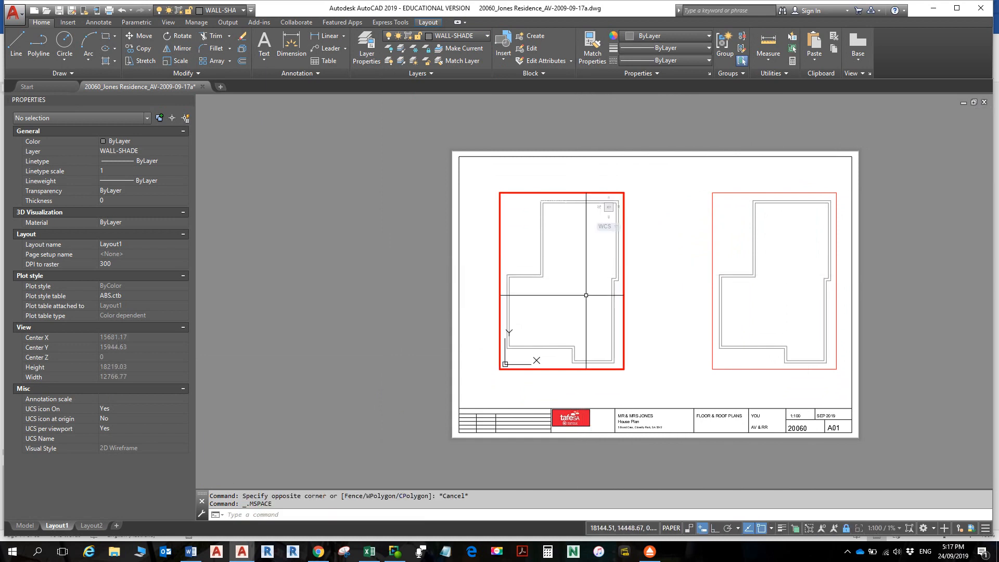
click(466, 39)
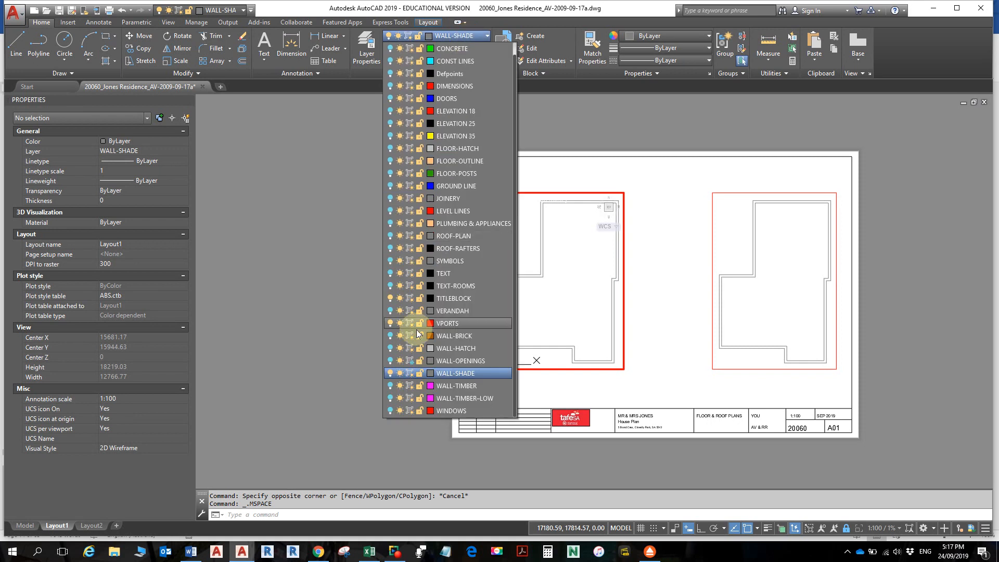
click(411, 374)
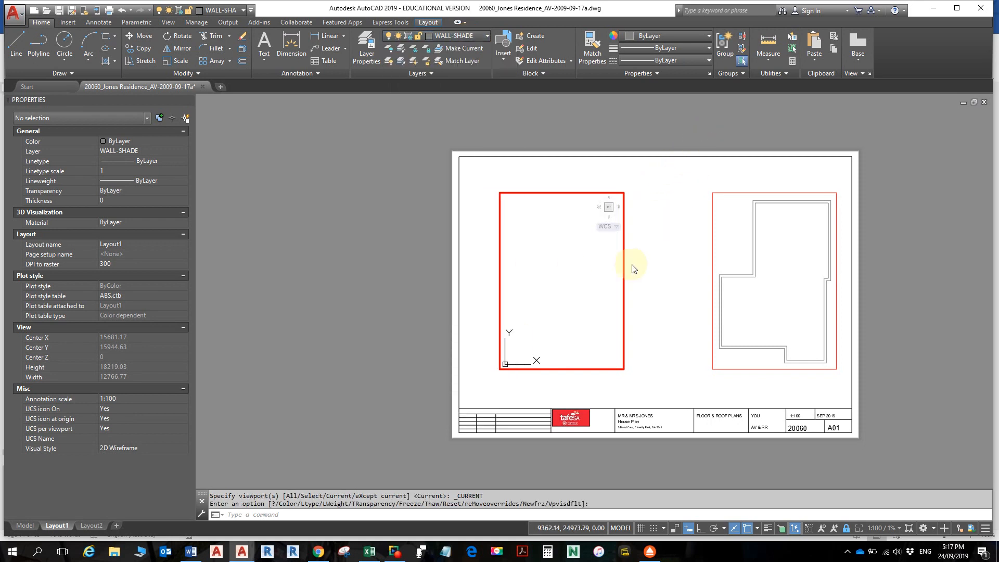
double_click(651, 246)
- Maximize the right viewport on the sheet, which holds the double wall outline, for working in model space
middle_drag(753, 282, 645, 254)
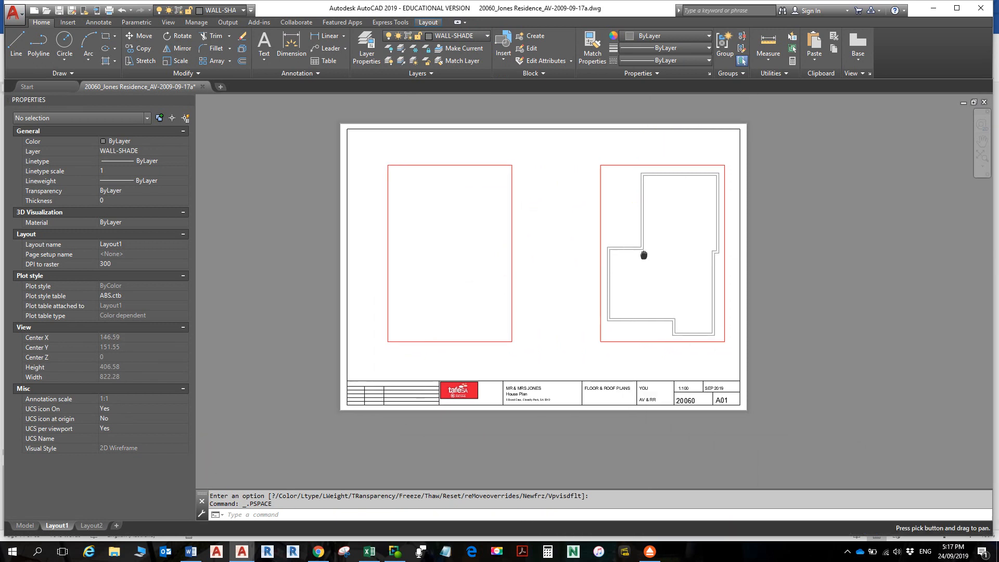
double_click(600, 183)
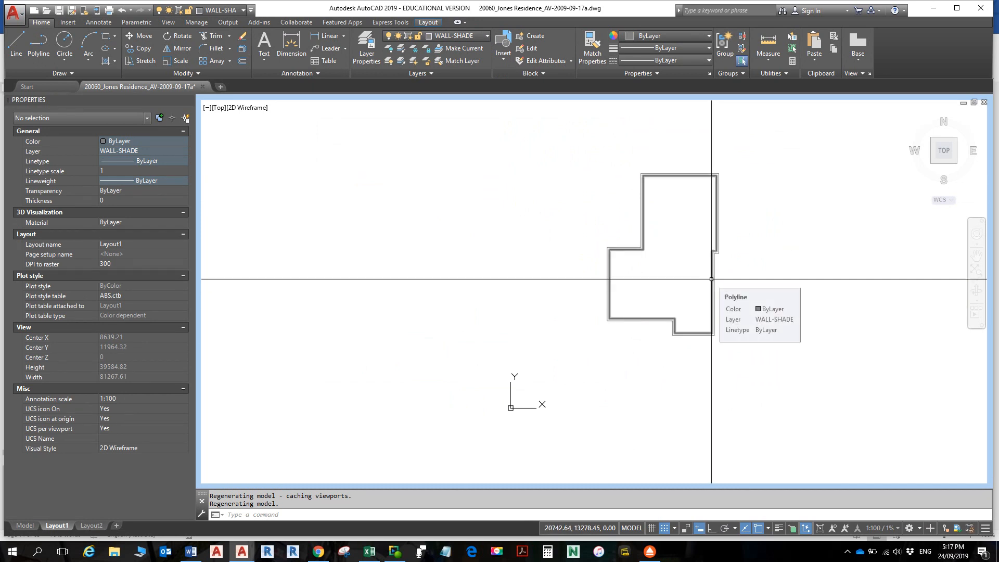
scroll(658, 284, up, 2)
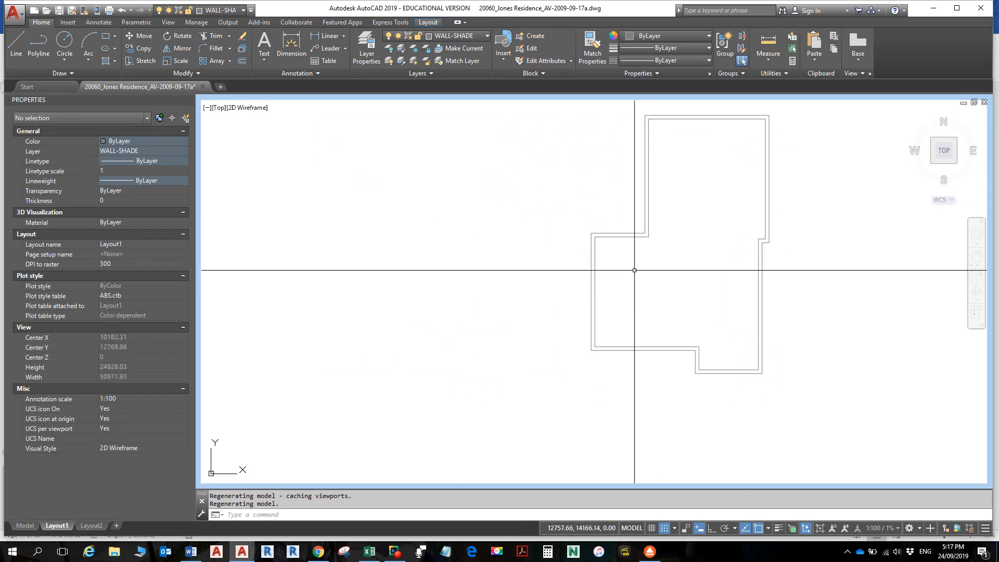
middle_drag(622, 277, 529, 306)
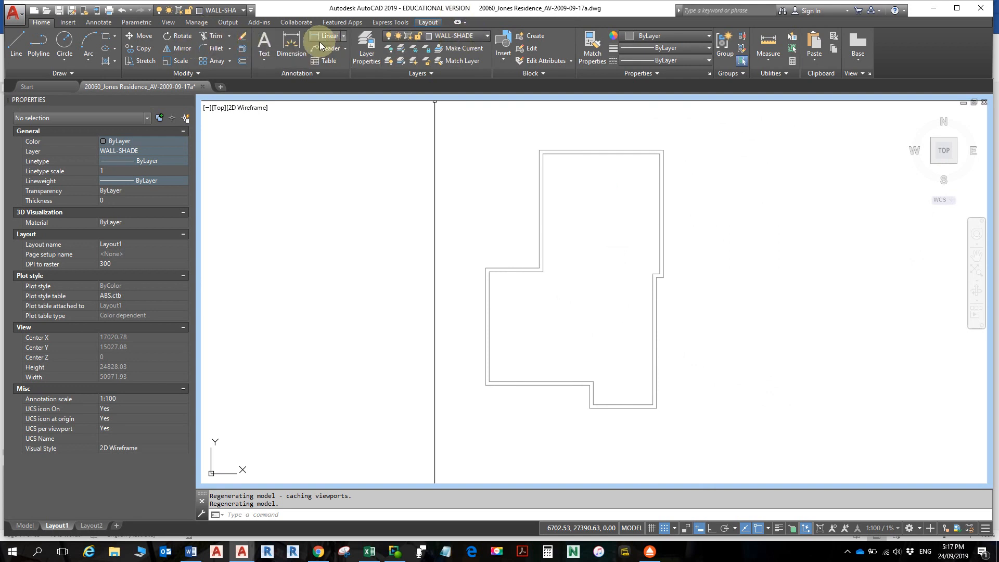
- Hatch the band between the two outer wall outlines with the SOLID pattern and finish the hatch
click(107, 59)
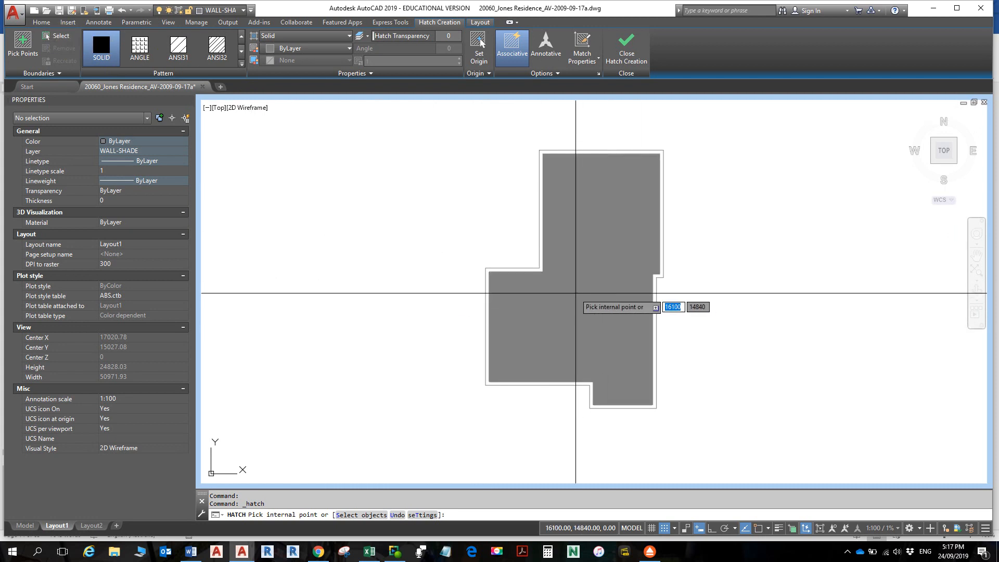
click(489, 294)
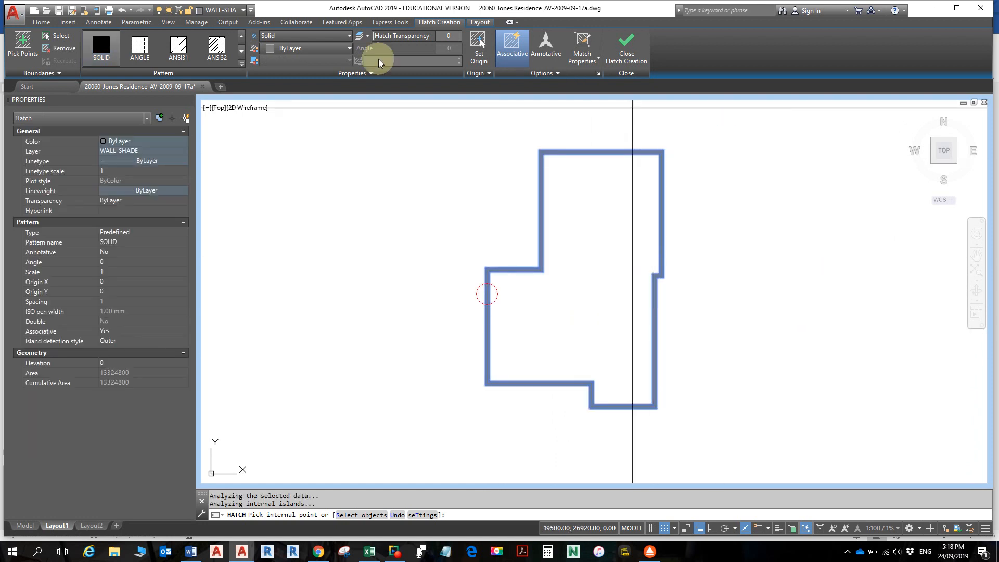
click(636, 50)
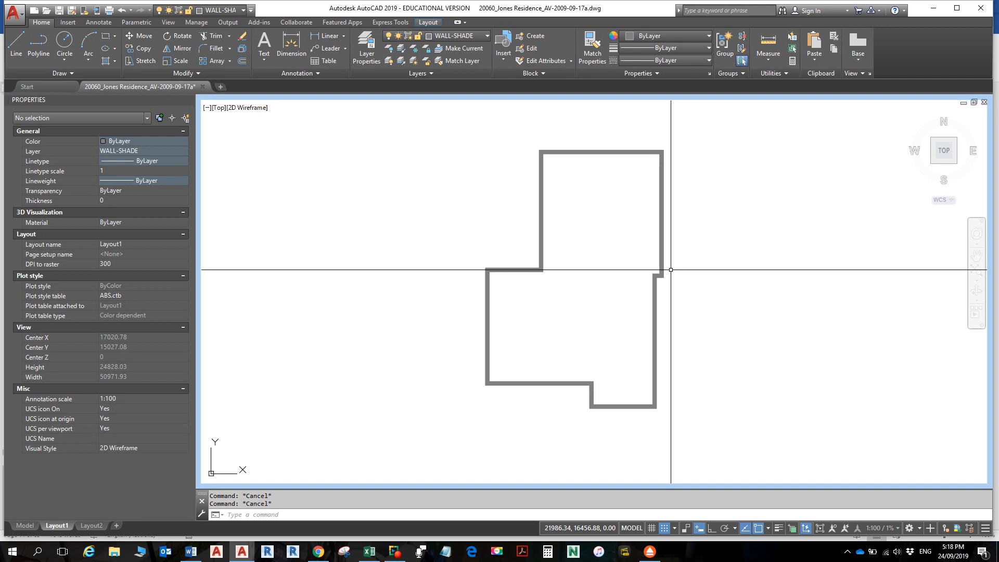
- Turn on the WALL-TIMBER and WALL-OPENINGS layers to show the internal walls and their openings
click(468, 36)
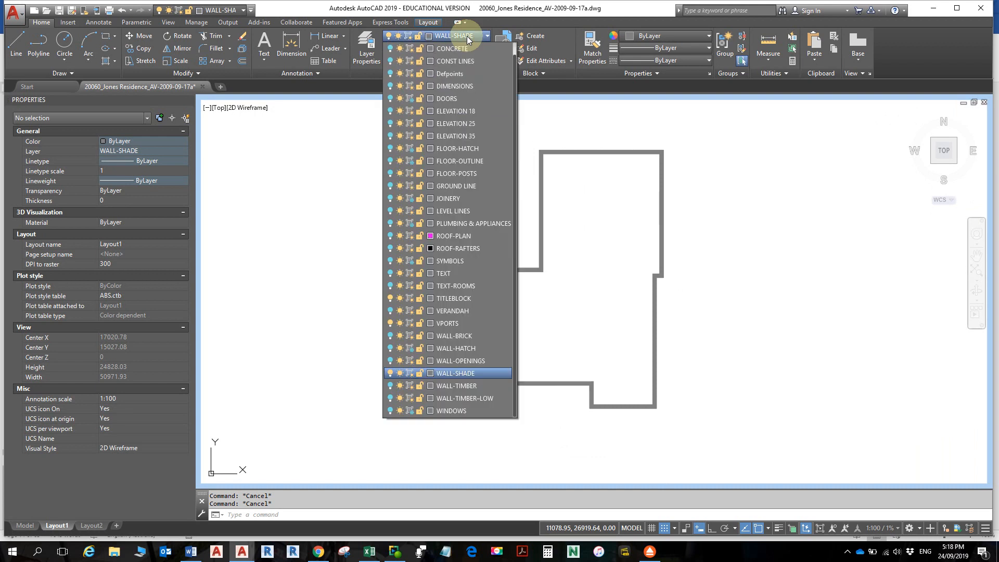
click(390, 387)
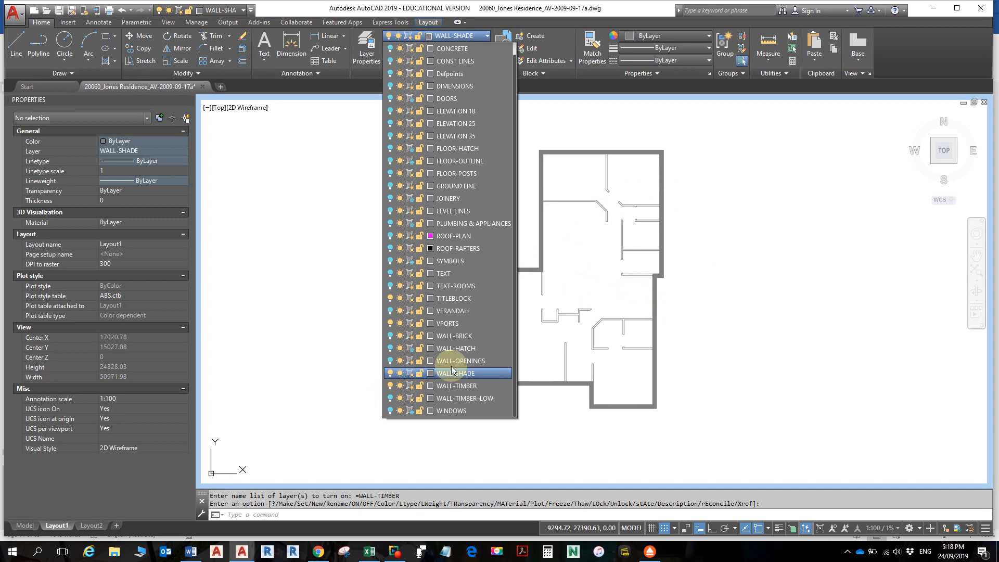
click(391, 361)
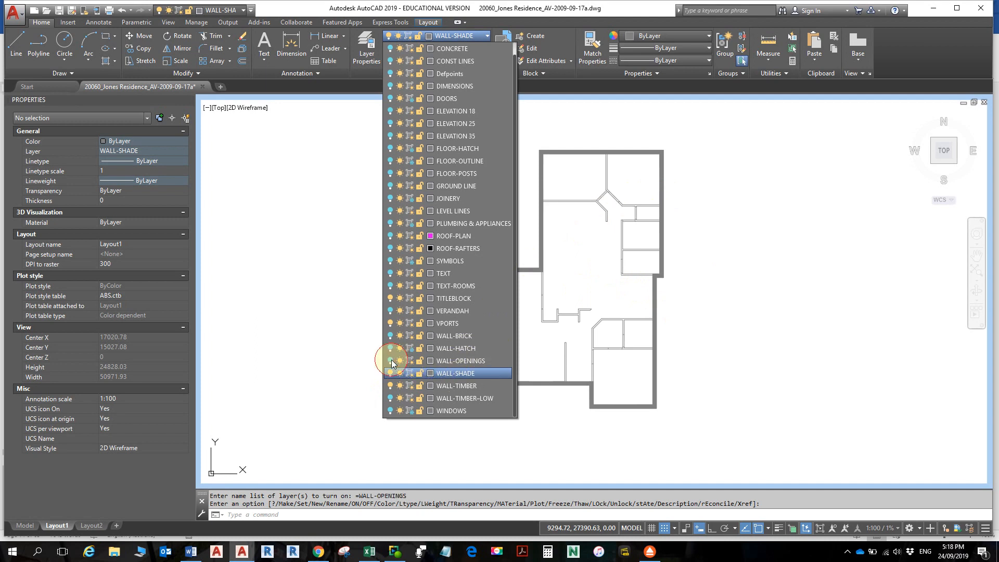
click(789, 270)
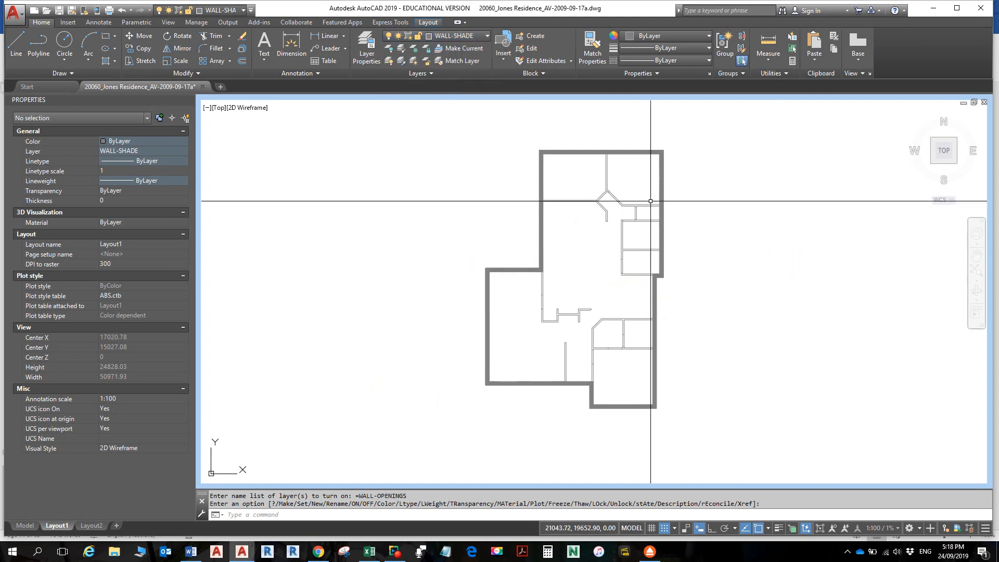
- Start a solid hatch and fill the upper vertical partition, the angled wall beside it, and the walls around the small closet below
scroll(572, 203, up, 5)
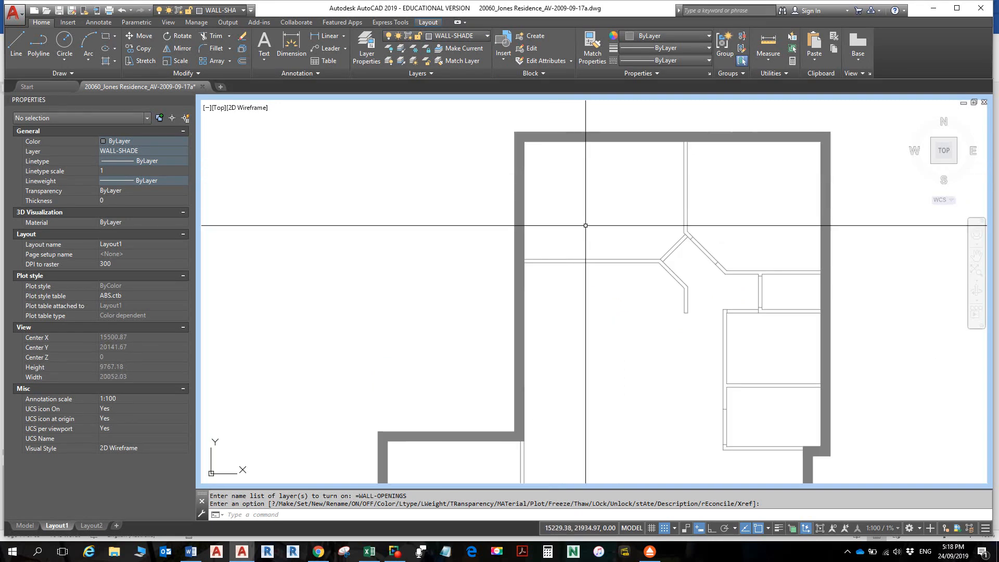
click(105, 61)
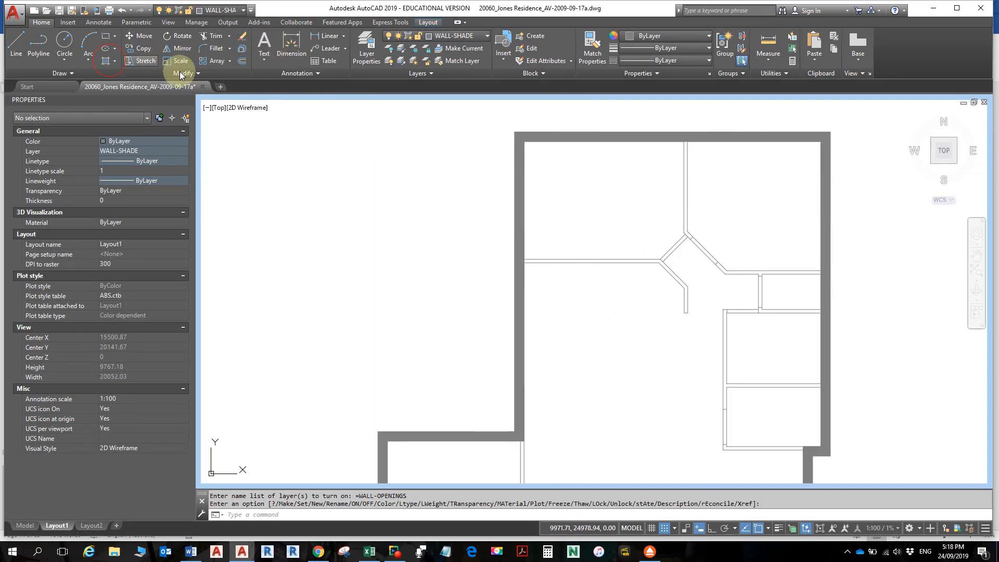
click(687, 177)
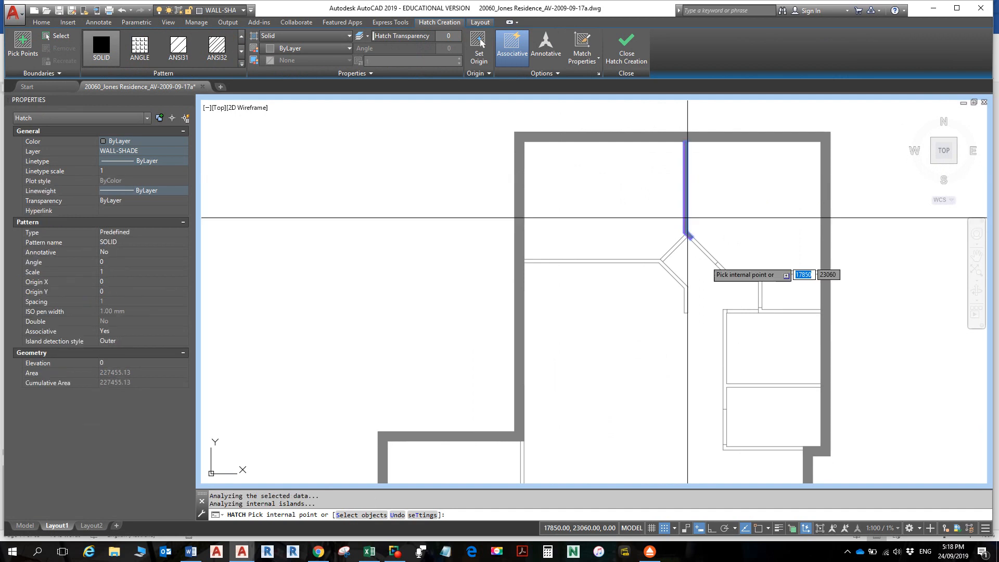
scroll(713, 271, up, 4)
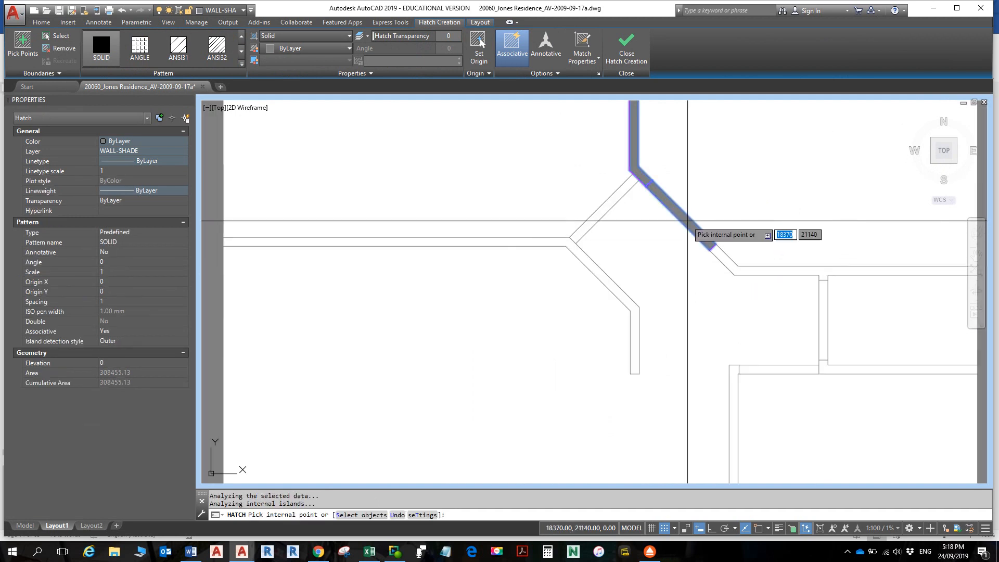
click(709, 243)
click(731, 266)
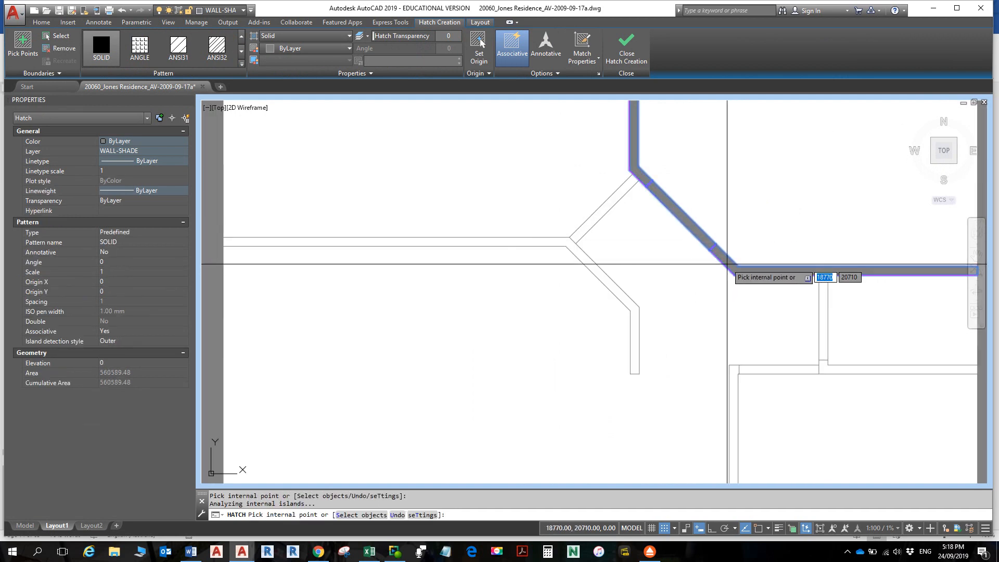
click(822, 312)
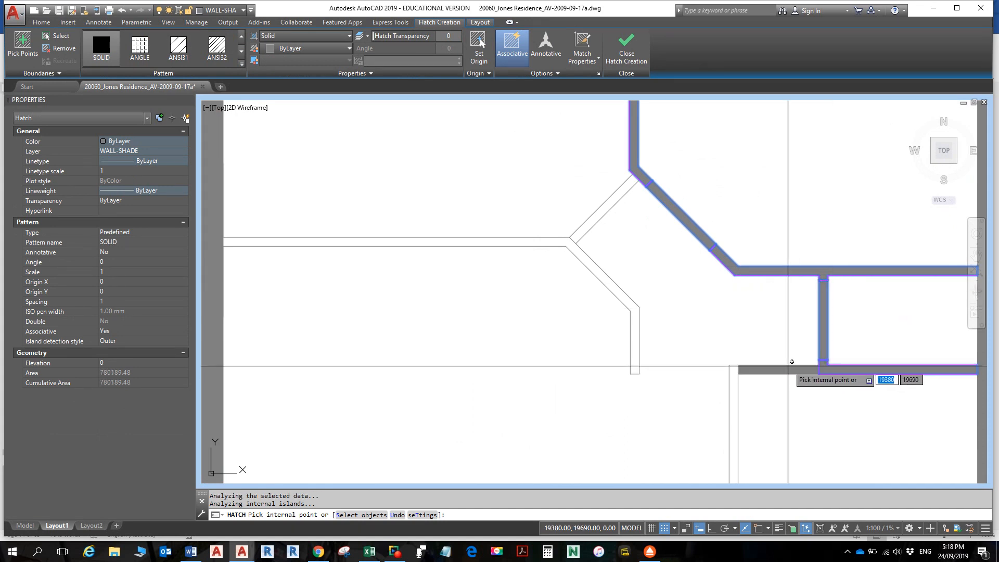
click(770, 370)
- Fill the walls of the two stacked rooms on the east side, plus the long horizontal partition and its angled branches, undoing any wrong area pick
click(734, 383)
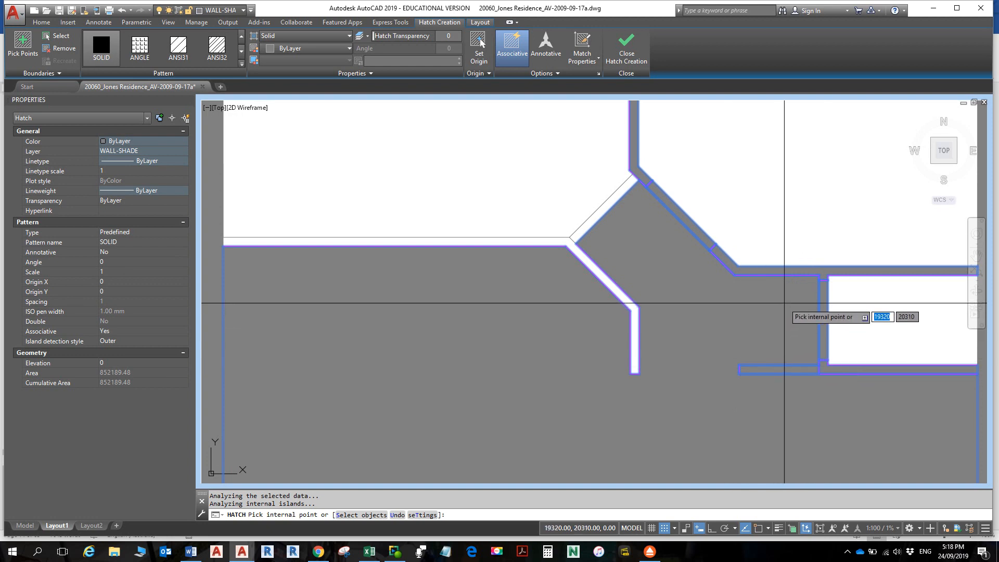
key(ctrl+z)
scroll(789, 330, down, 3)
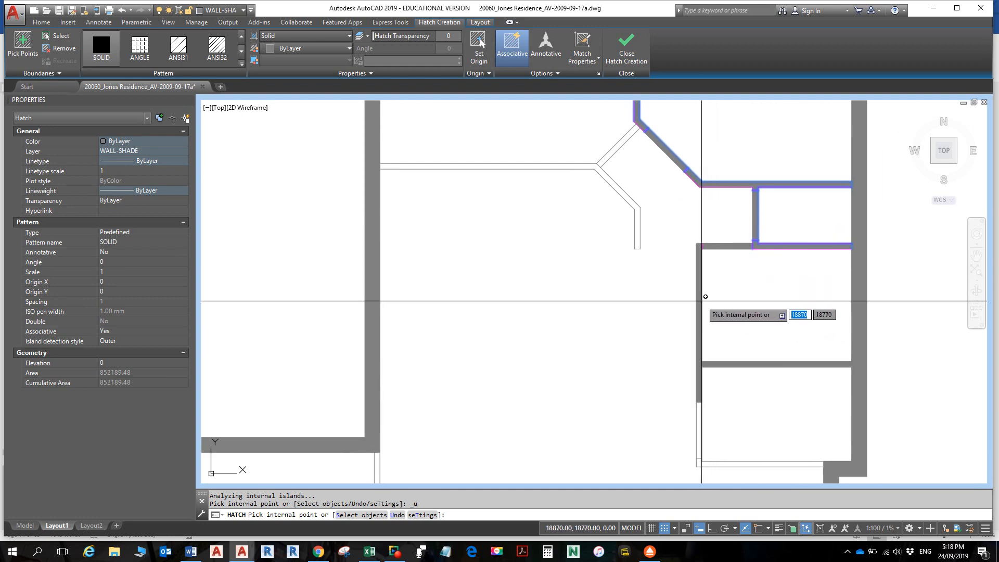
click(699, 312)
click(699, 408)
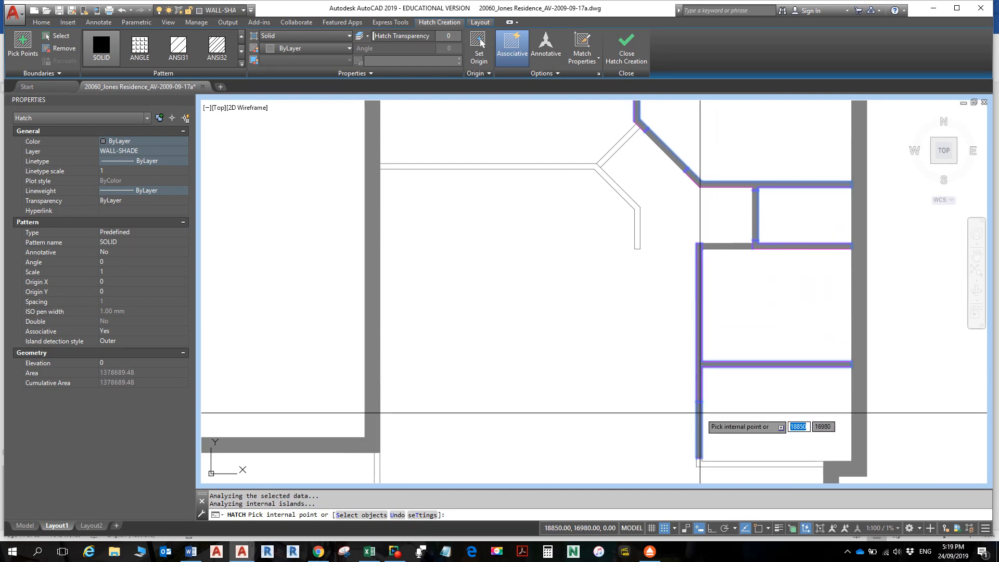
click(710, 460)
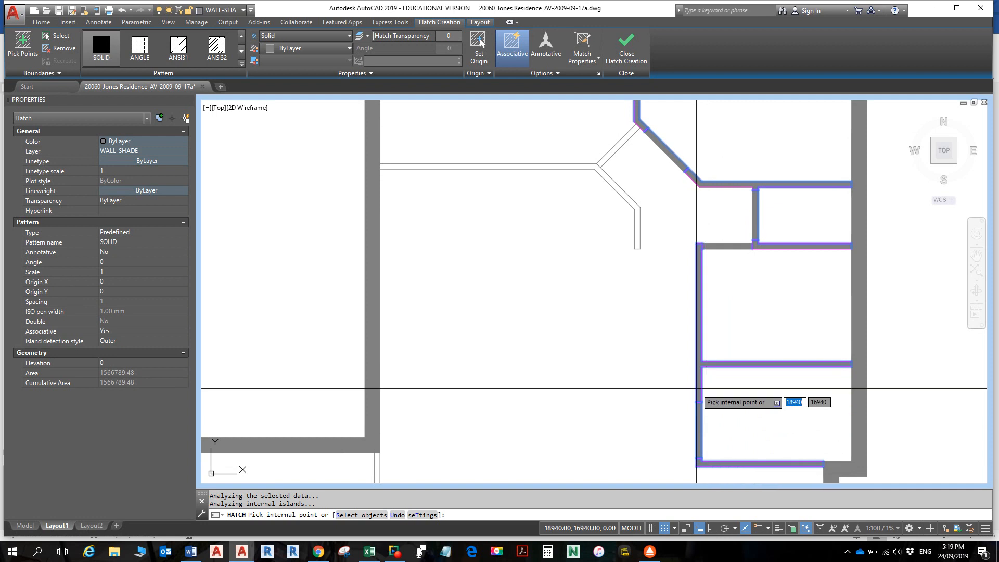
click(640, 232)
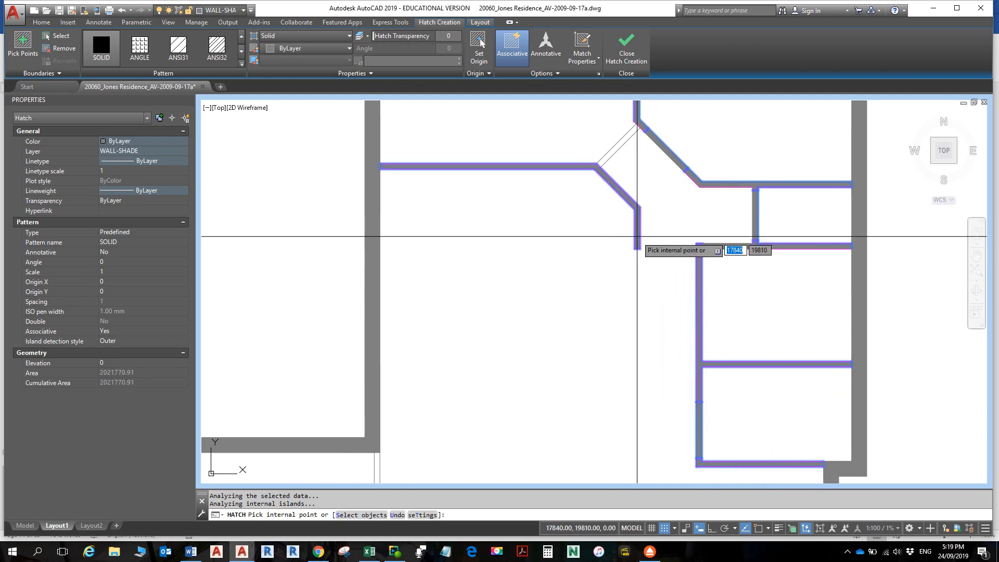
click(619, 145)
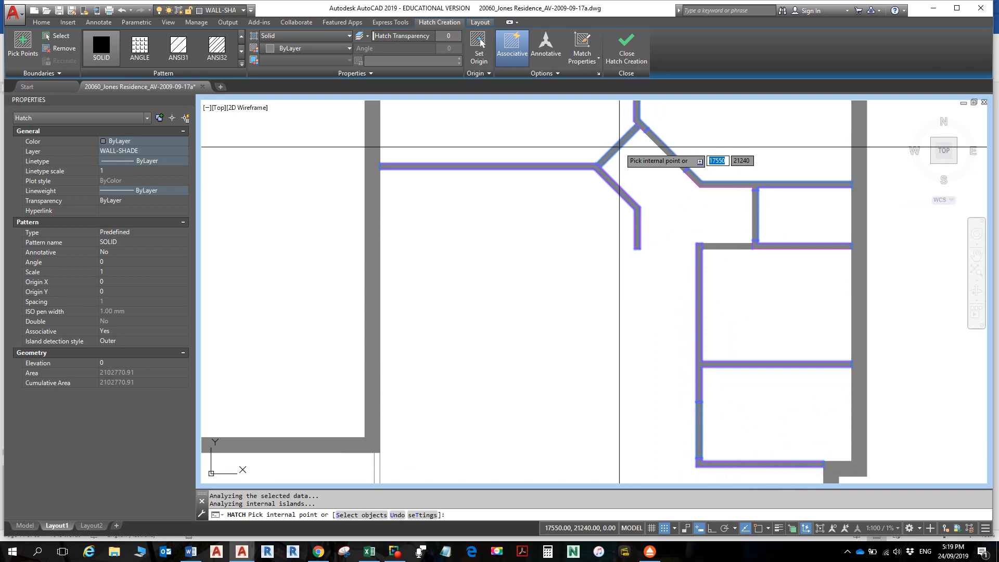
- Add the partition running down from the inner corner of the outer wall to the hatch, including its opening and the stepped nib walls
middle_drag(532, 268, 629, 166)
middle_drag(596, 352, 555, 232)
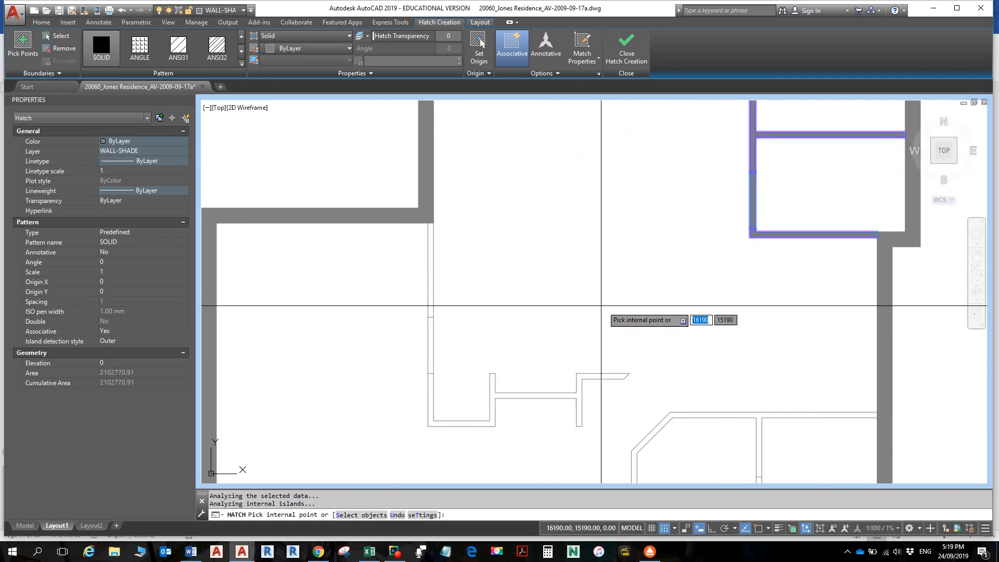
middle_drag(747, 341, 727, 282)
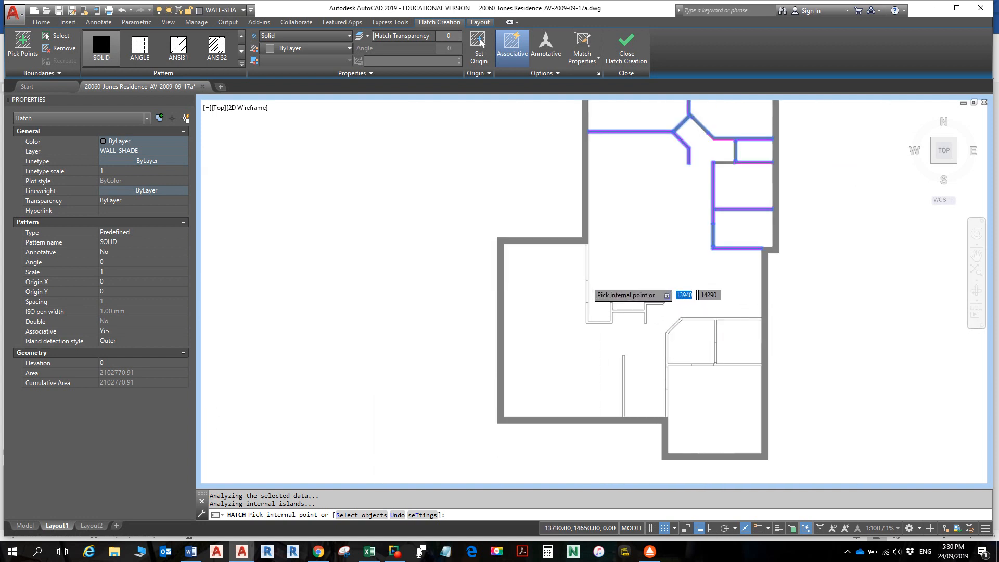
scroll(585, 278, up, 4)
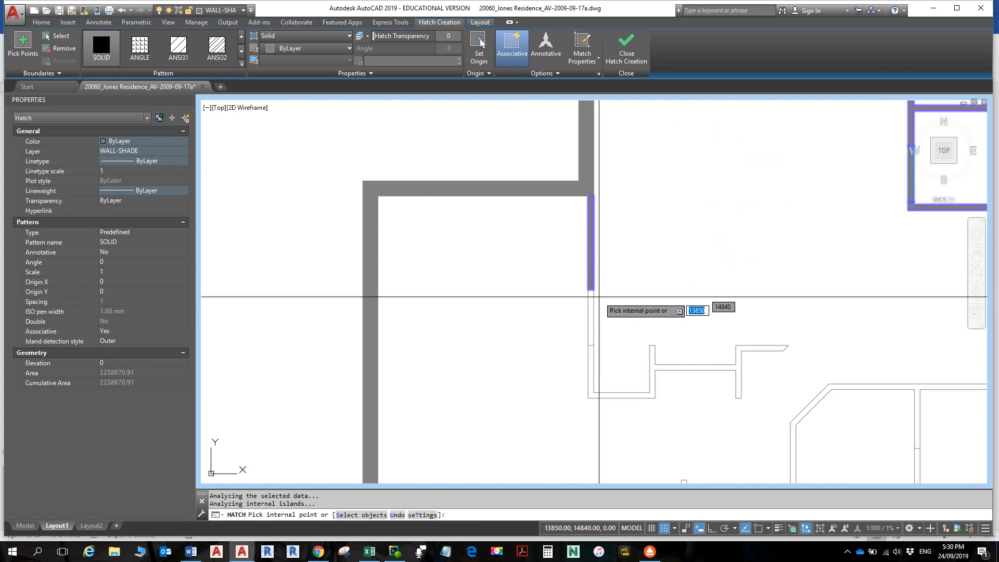
click(593, 328)
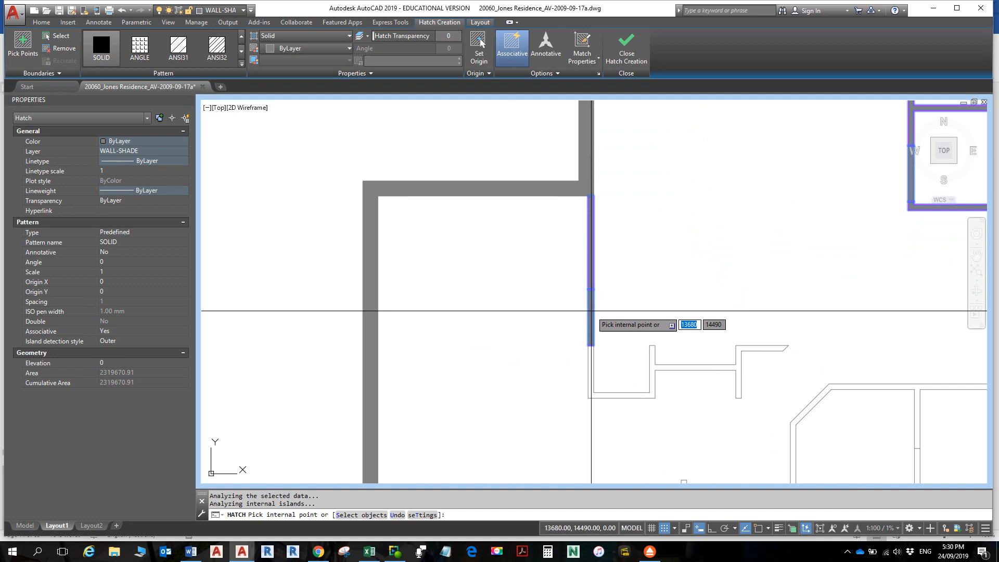
click(592, 371)
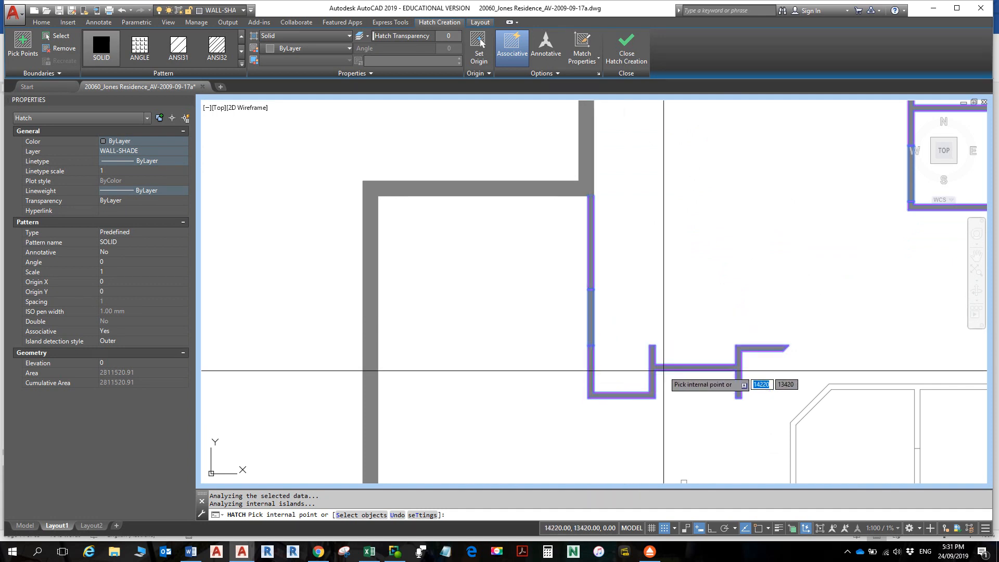
- Fill the freestanding lower partition and the south-east rooms' west wall up through the angled corner and upper wall
middle_drag(748, 386, 659, 340)
middle_drag(678, 384, 674, 270)
click(576, 416)
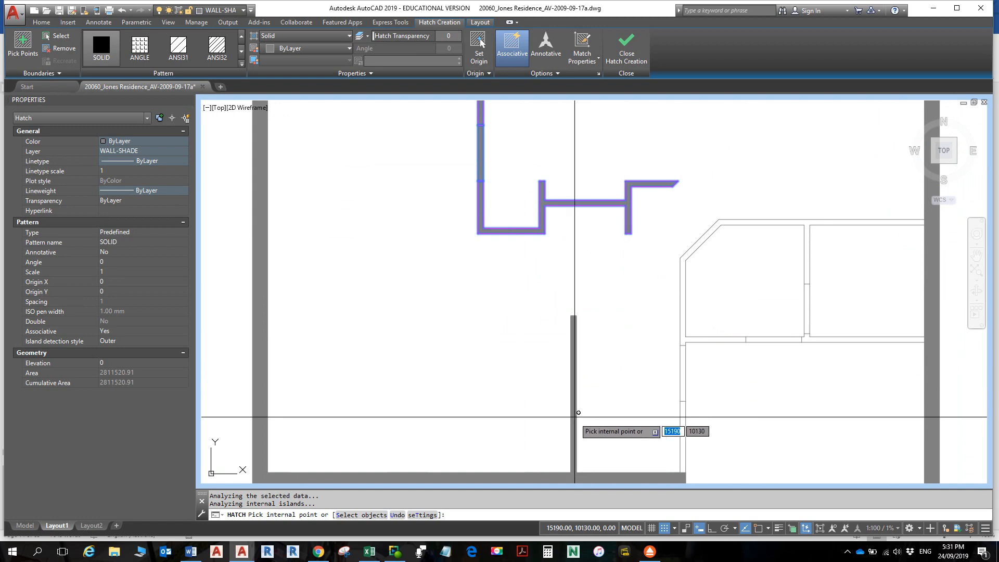
click(684, 426)
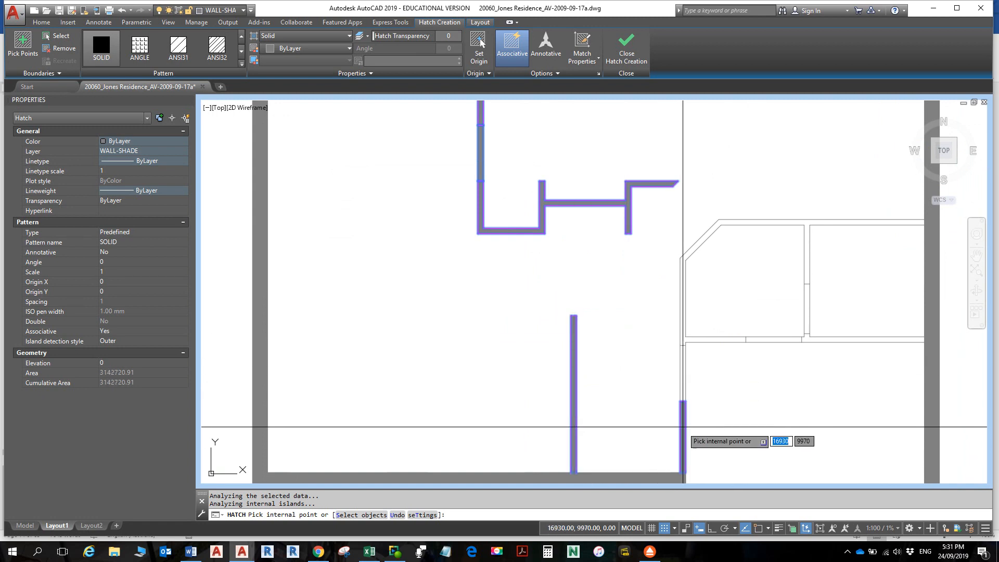
click(683, 381)
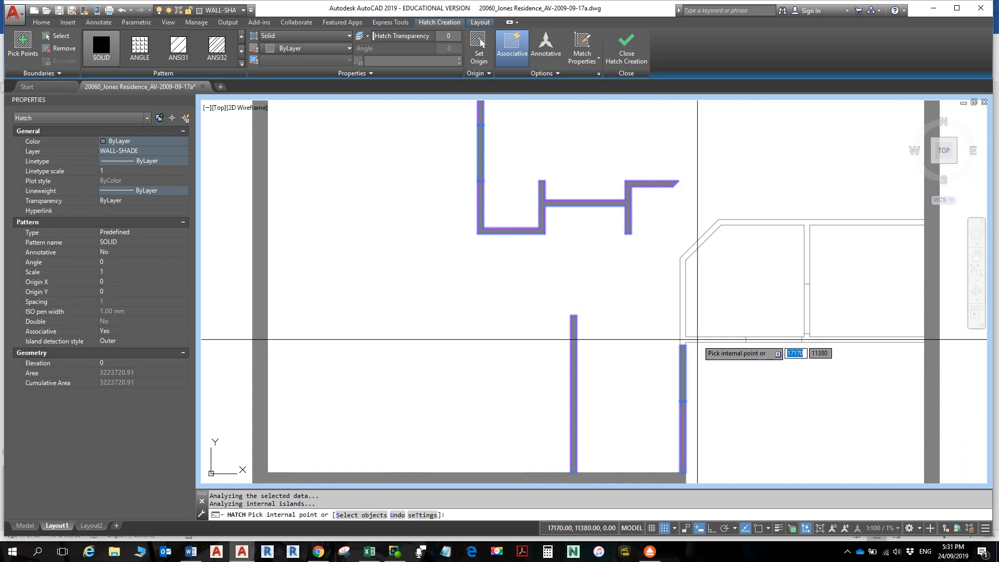
click(683, 333)
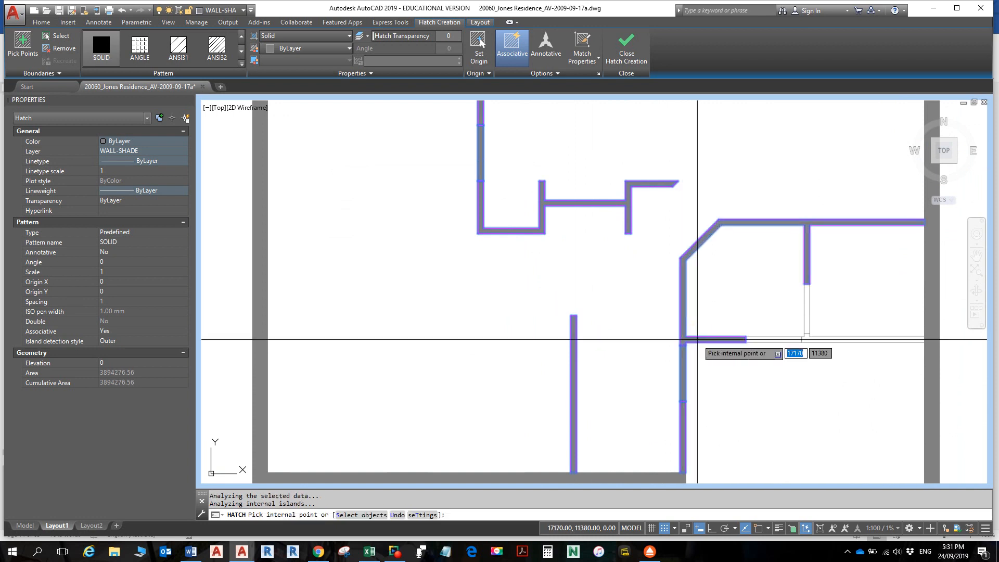
- Fill the remaining openings and wall segments below and between the two small south-east rooms, and finish the hatch
click(784, 338)
middle_drag(784, 335, 655, 340)
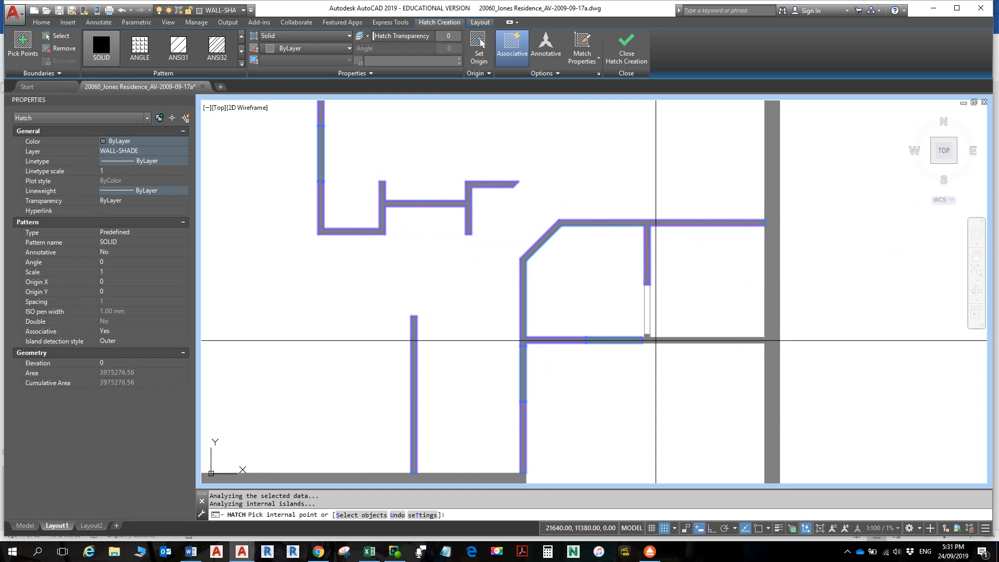
click(669, 333)
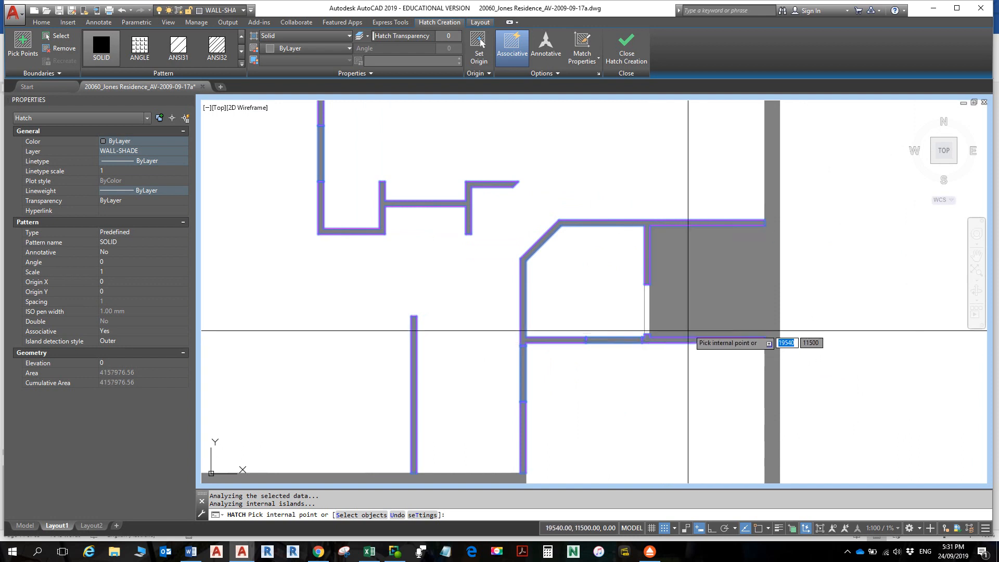
click(647, 307)
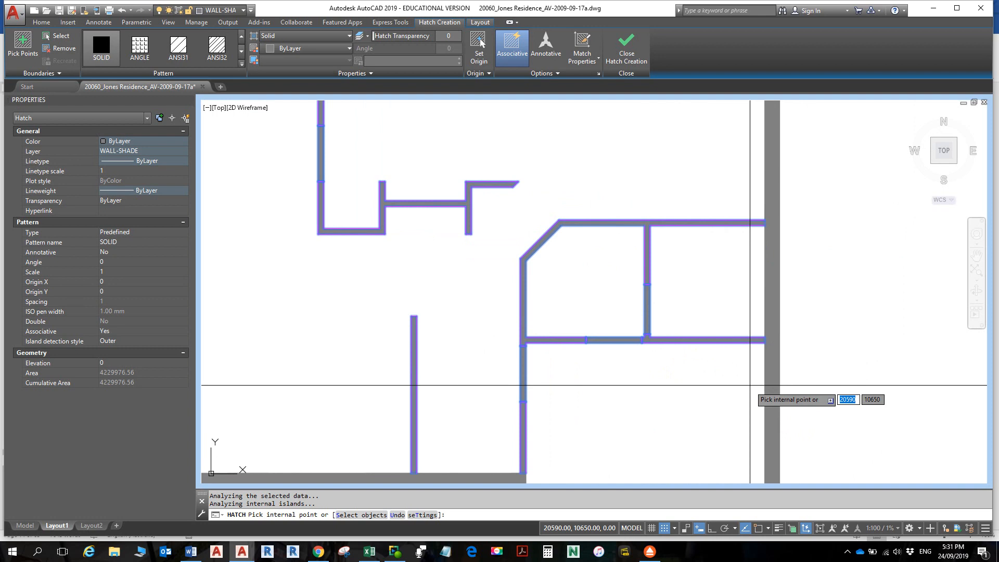
key(Return)
- Minimize the maximized viewport to return to the full sheet and compare the wall plans in both viewports
scroll(775, 375, down, 3)
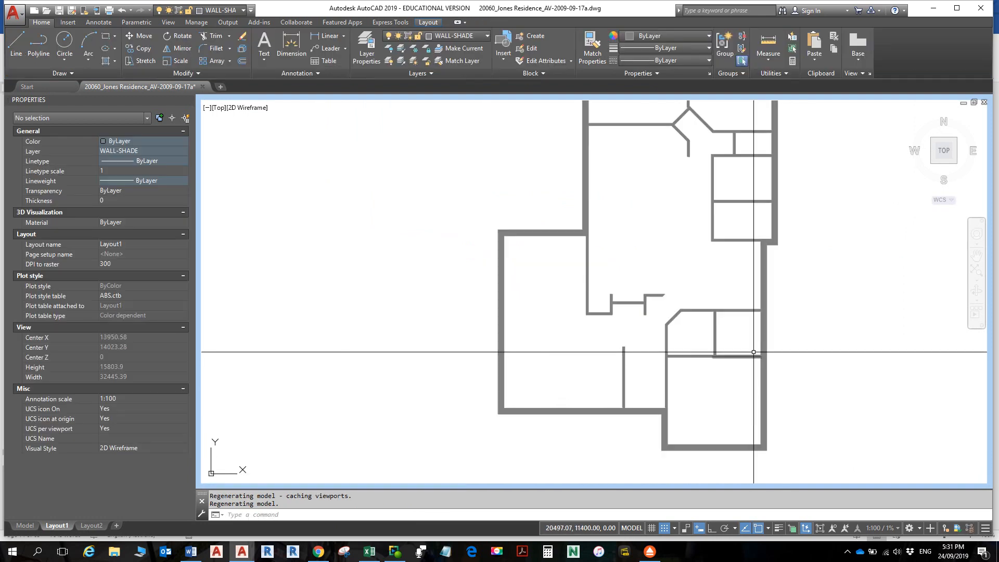
scroll(753, 352, down, 3)
scroll(700, 321, up, 3)
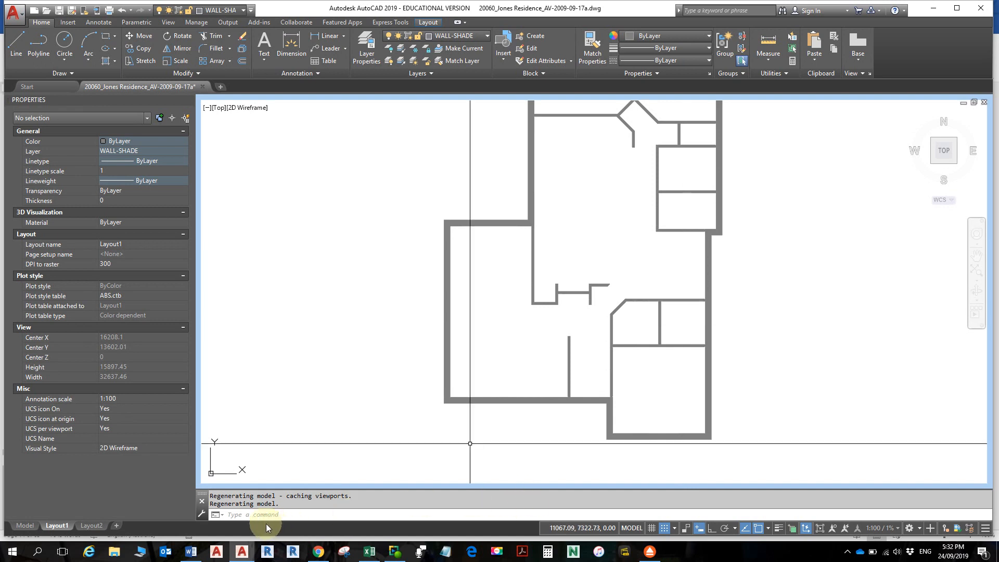
click(806, 529)
click(820, 528)
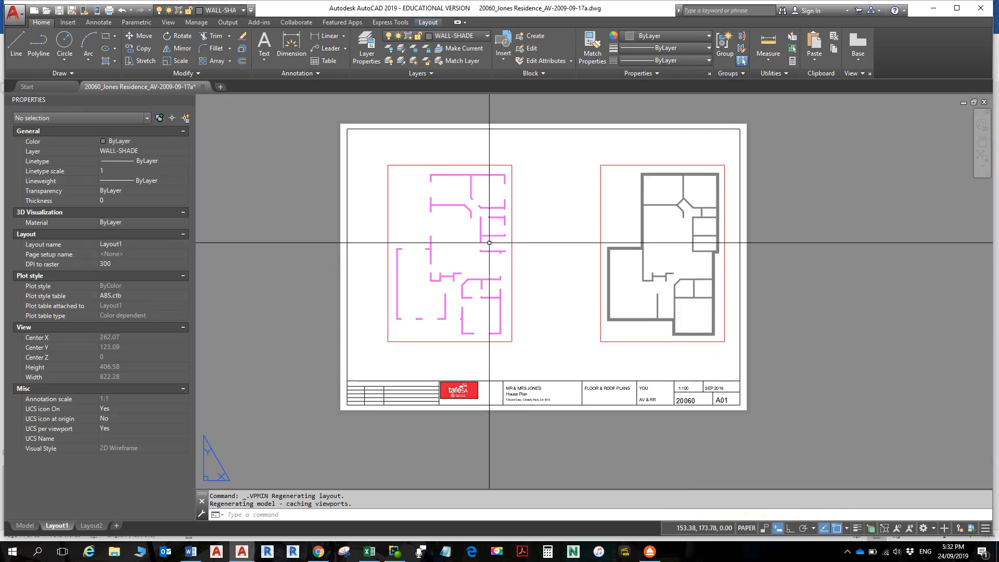
scroll(489, 243, up, 5)
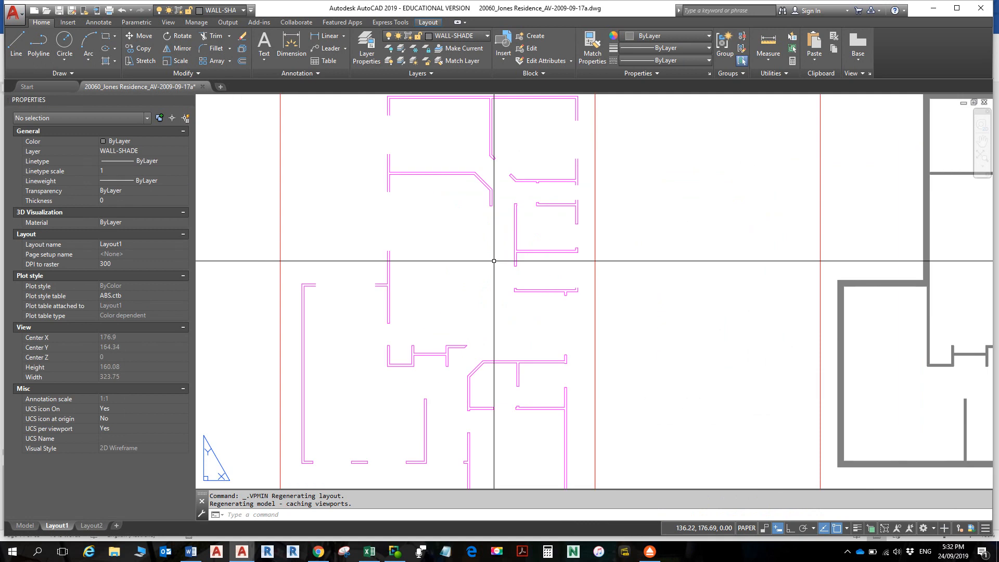
scroll(726, 270, down, 6)
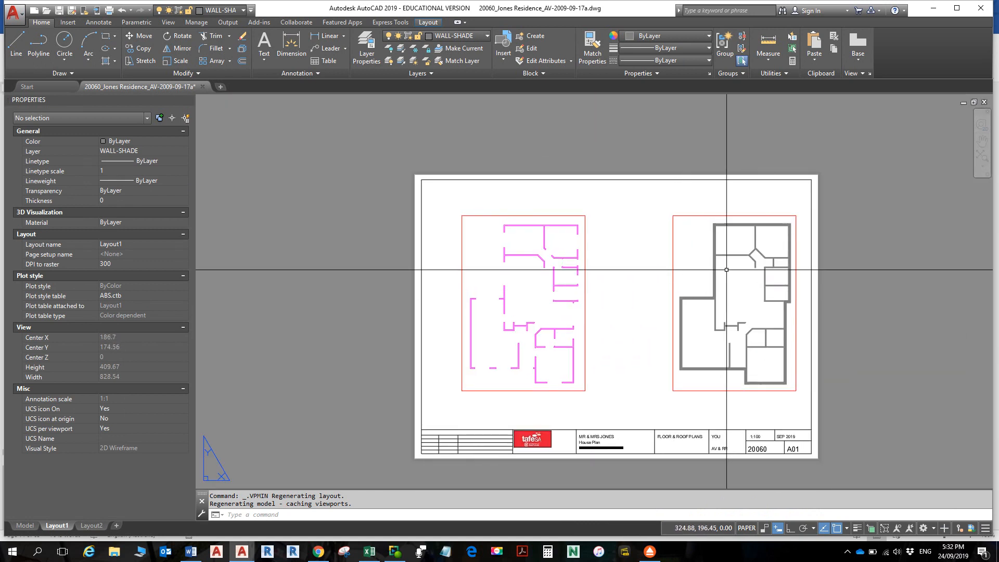
middle_drag(680, 249, 625, 216)
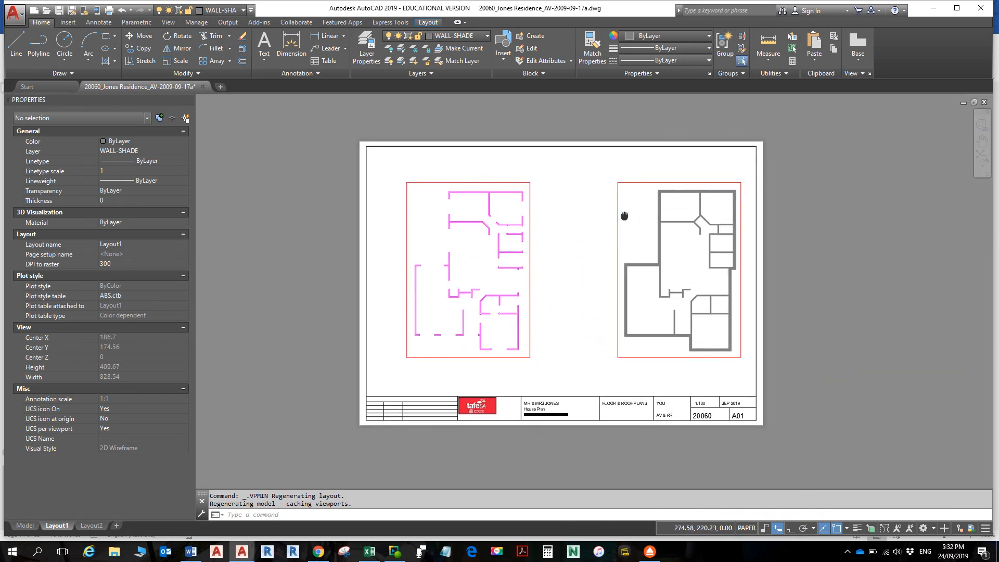